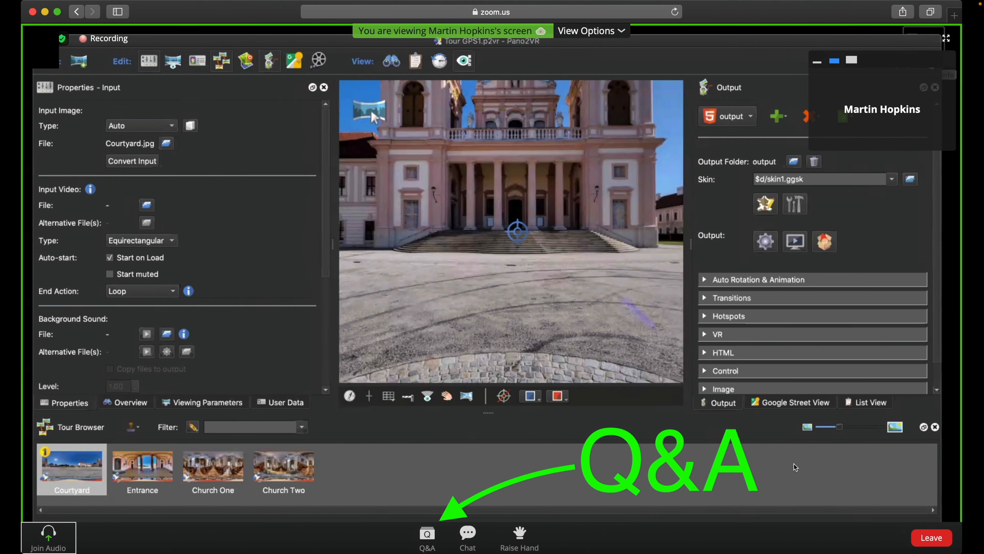
Close the marquee output page, open the project webinar_project 2.p2vr in Pano2VR, and open its skin for editing
key(ctrl+Left)
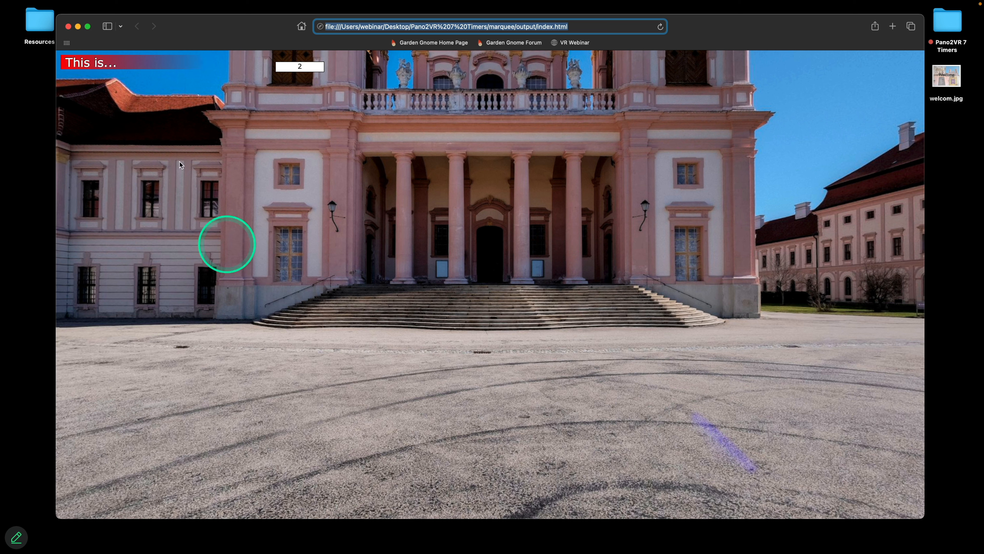
click(68, 27)
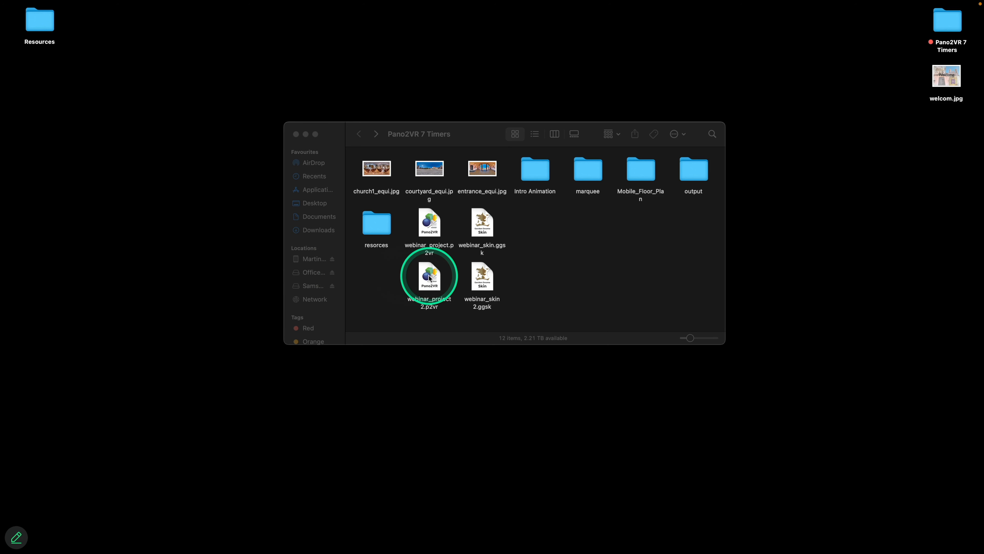
double_click(429, 277)
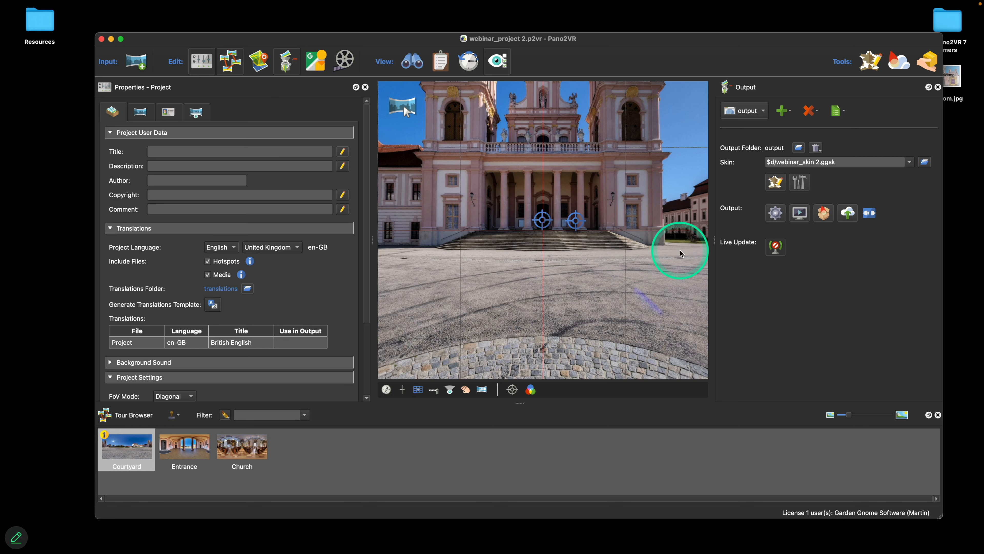
click(775, 182)
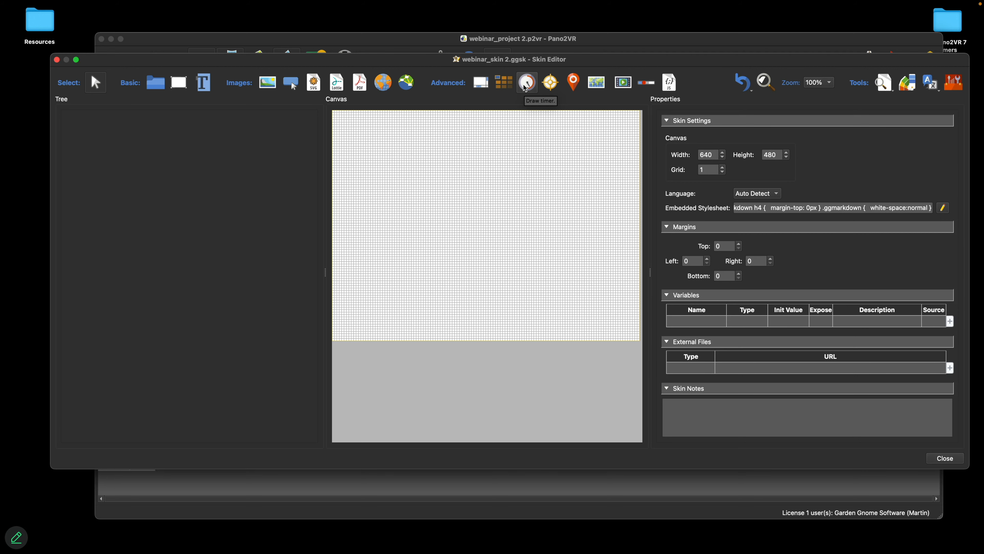
Add the desktop image welcom.jpg to the skin canvas and centre it with a centre anchor and position 0, 0
drag(719, 65, 690, 82)
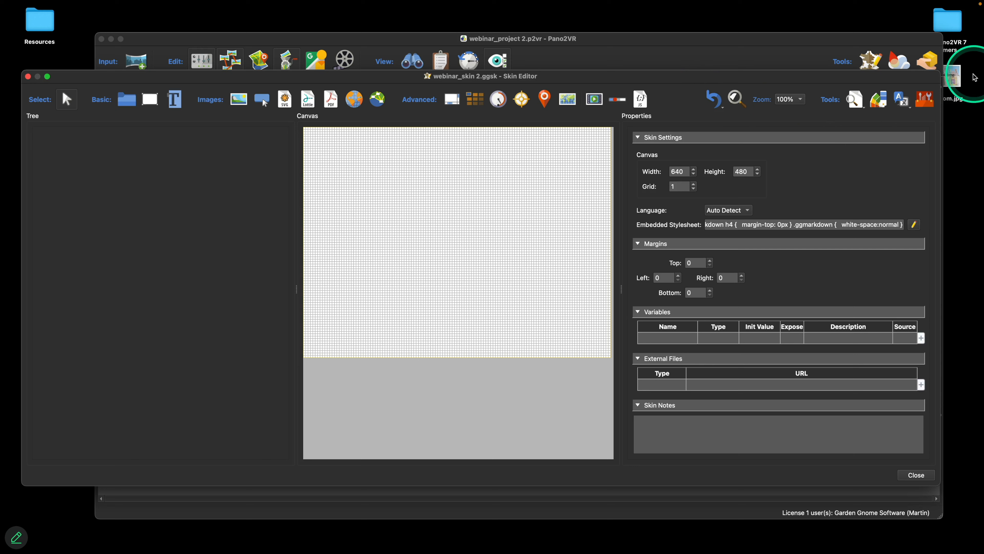
drag(956, 83, 489, 193)
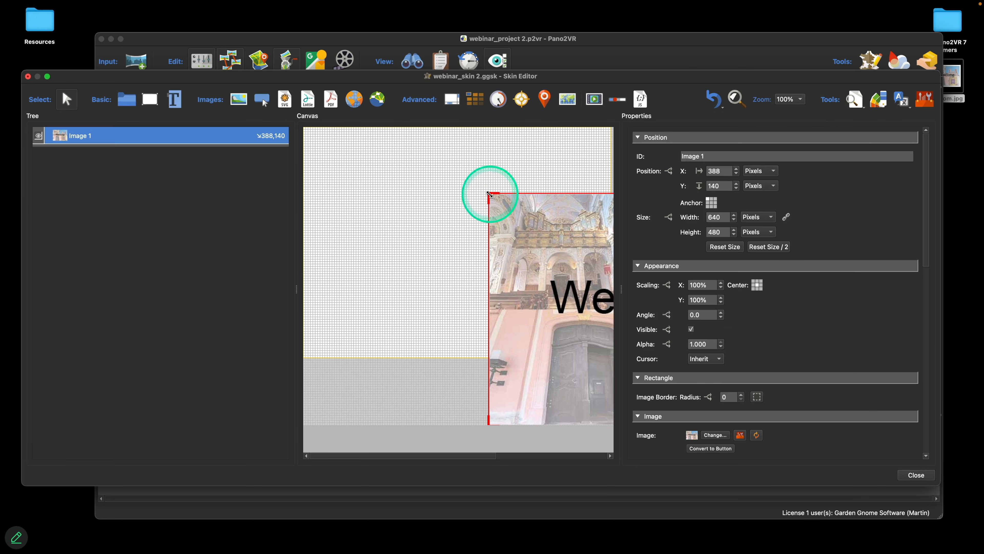
drag(553, 257, 428, 188)
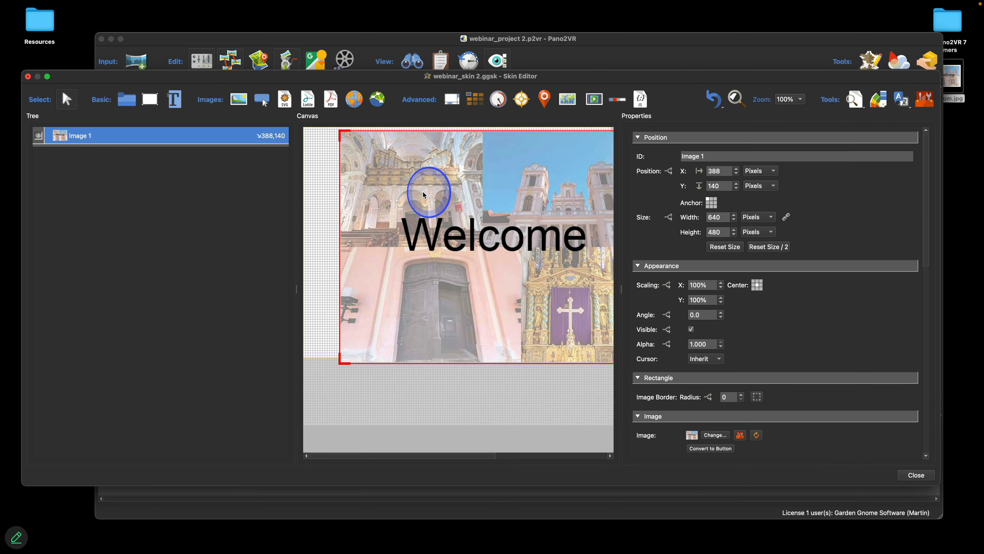
click(712, 204)
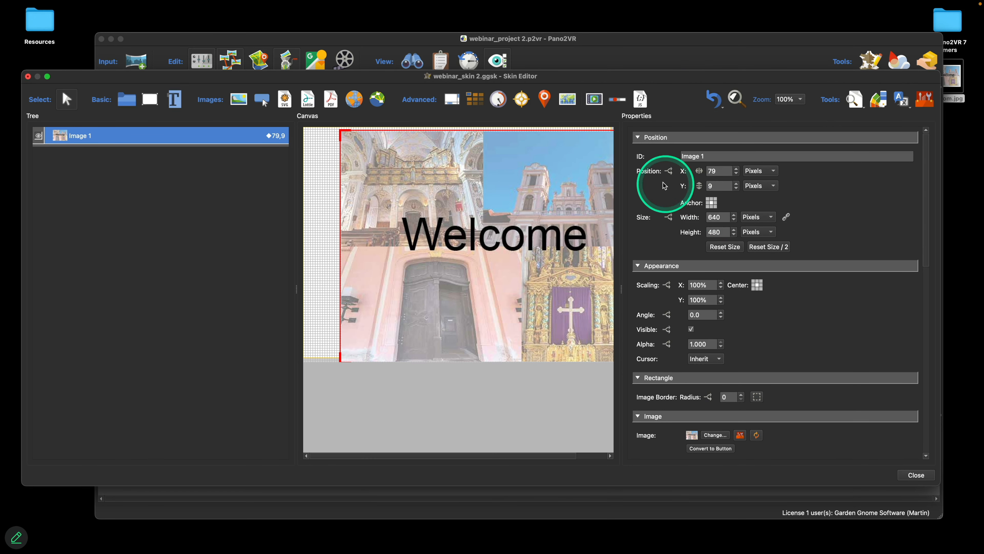
click(647, 174)
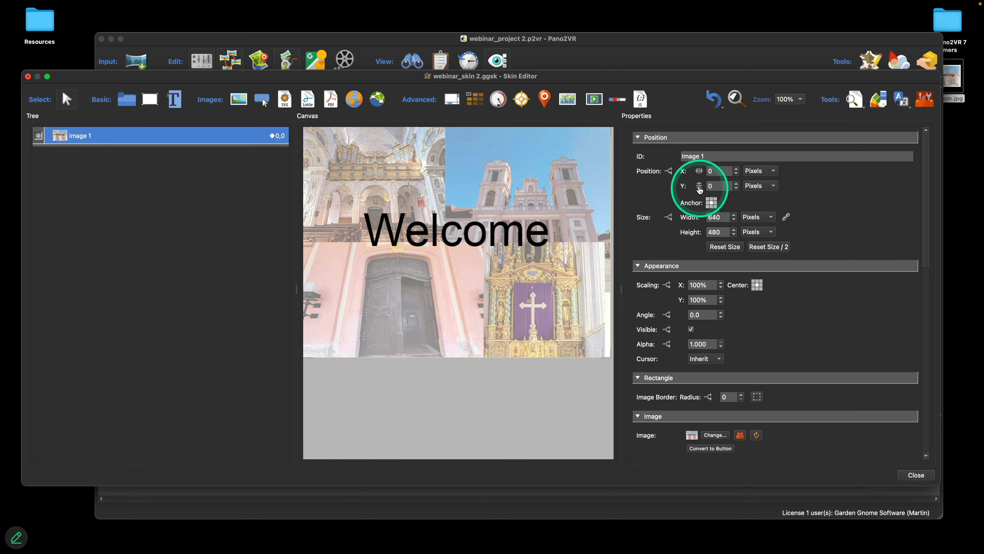
Add a 640 × 480 px timer as the parent of the welcome image and anchor it to the centre
click(497, 102)
click(323, 147)
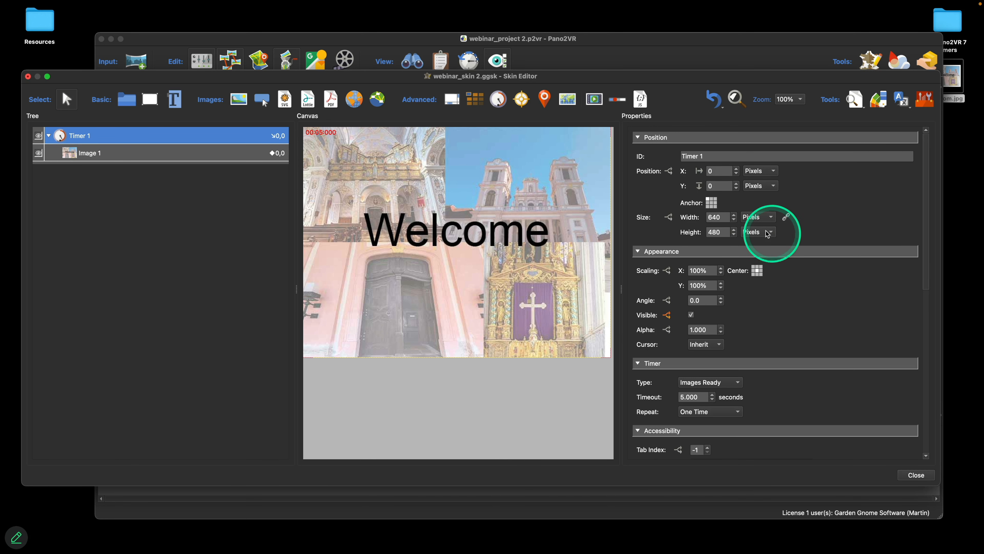
click(711, 203)
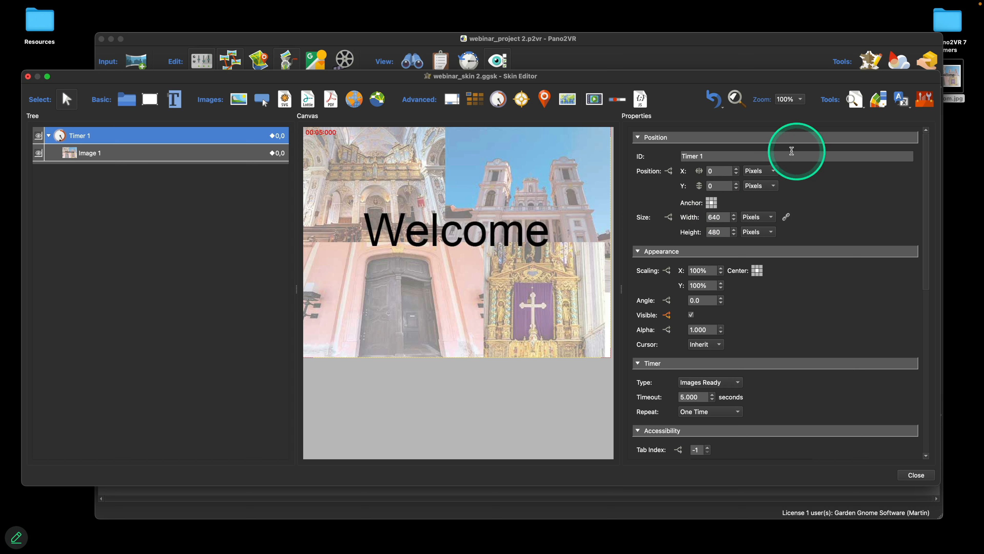
Save the skin and generate the project output, accepting the overwrite of pano.xml
key(super+s)
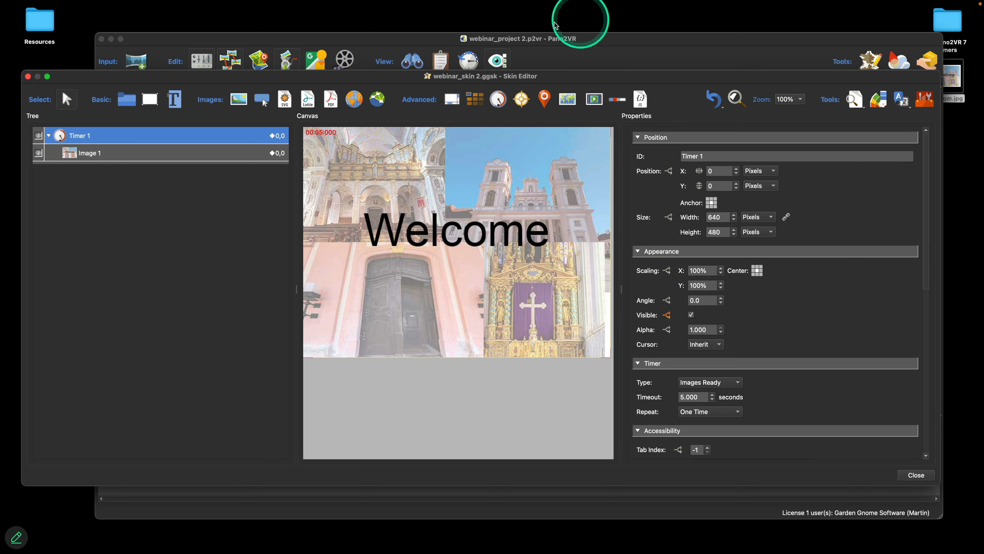
key(alt)
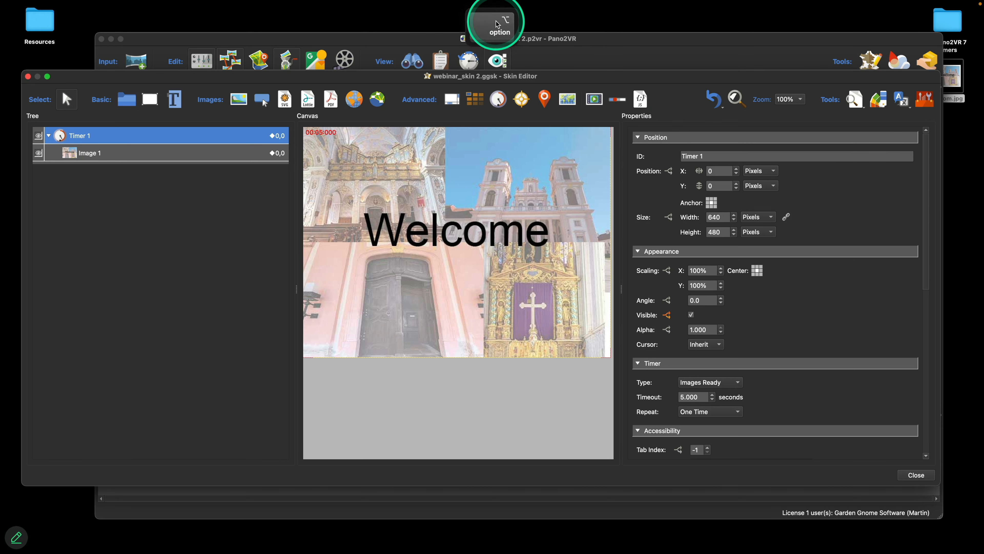
key(alt)
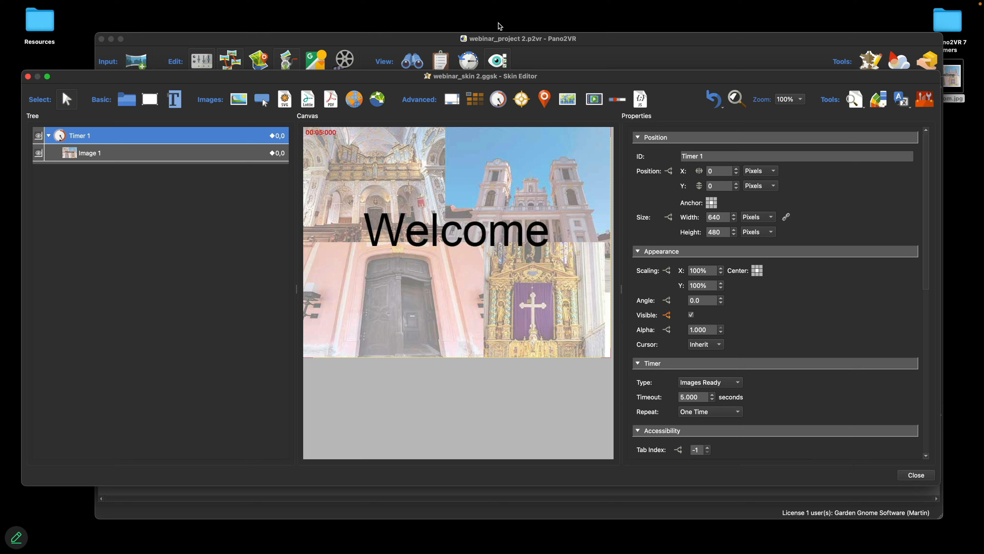
key(super)
key(alt+super)
key(alt+super+g)
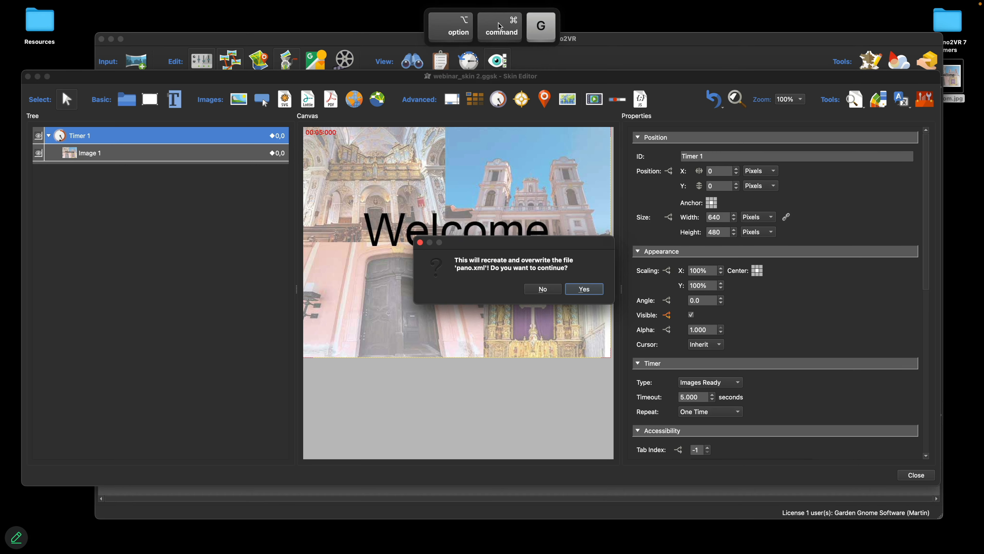
key(Return)
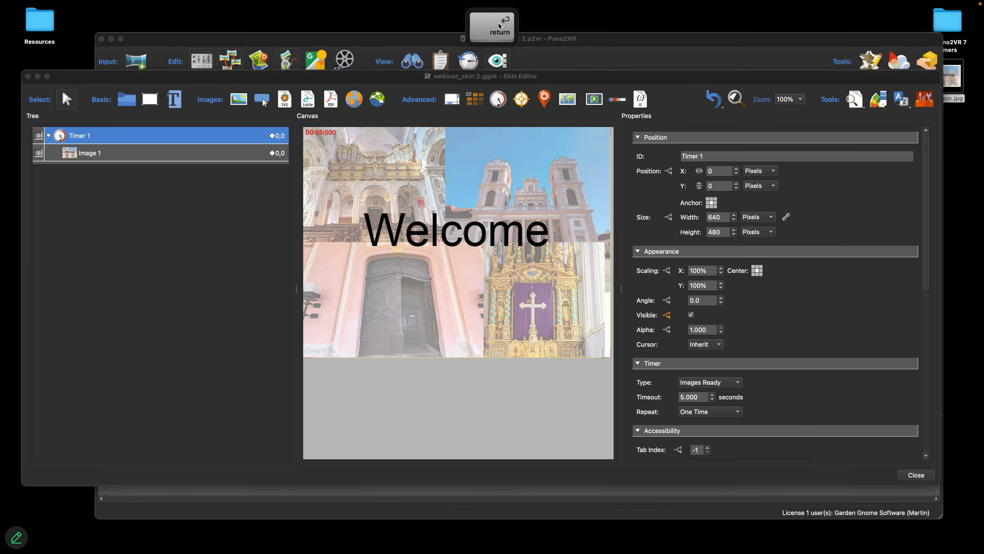
Check the generated tour in the browser and minimise its window to return to the skin editor
click(746, 28)
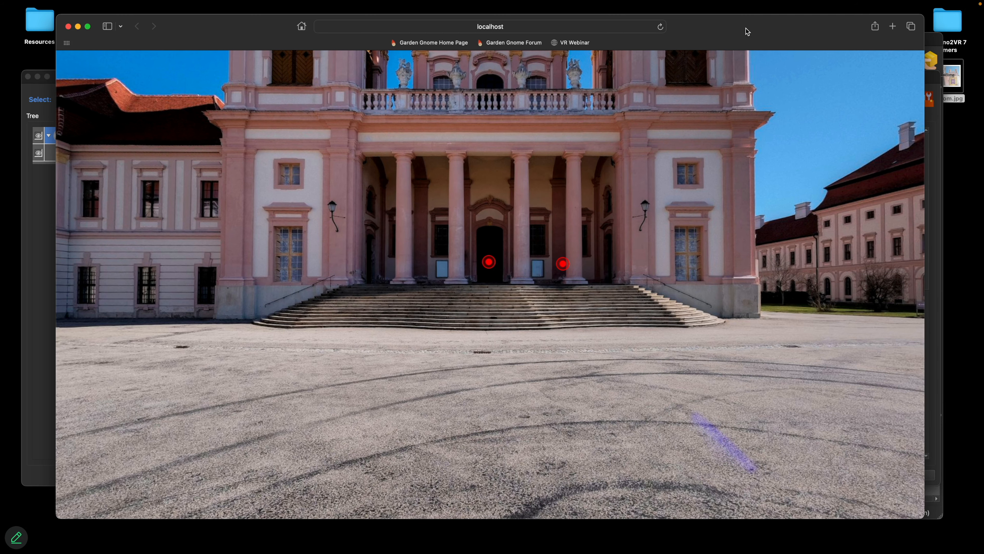
key(ctrl+Up)
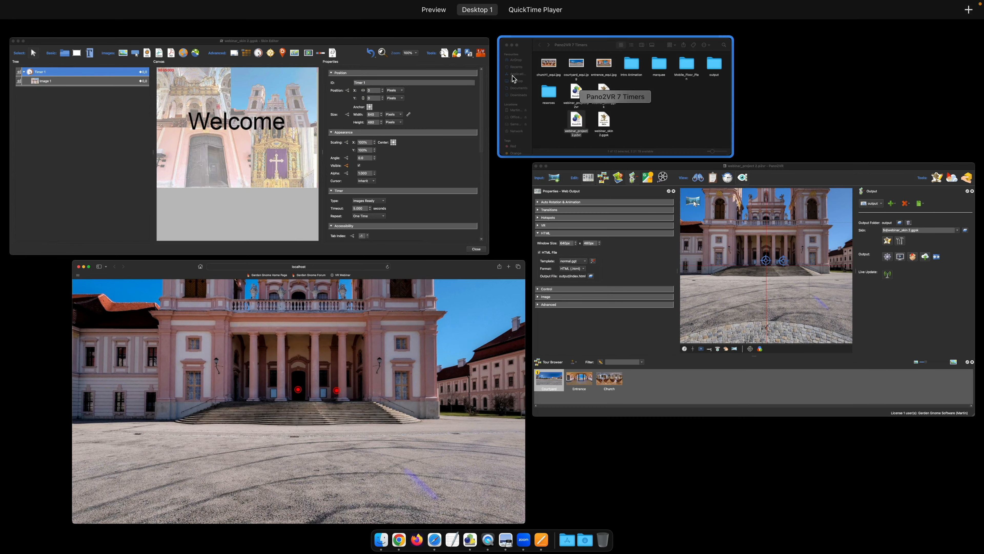
click(421, 299)
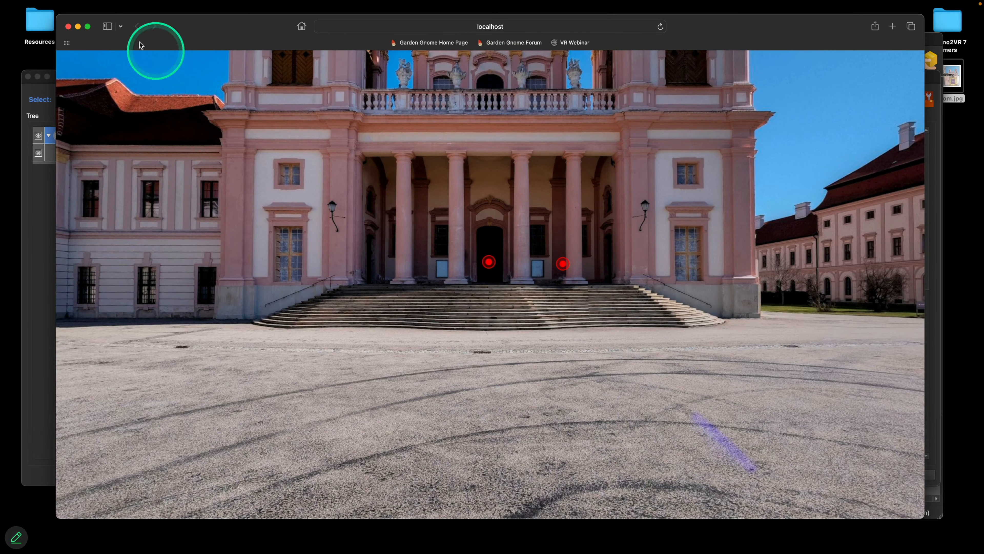
click(78, 27)
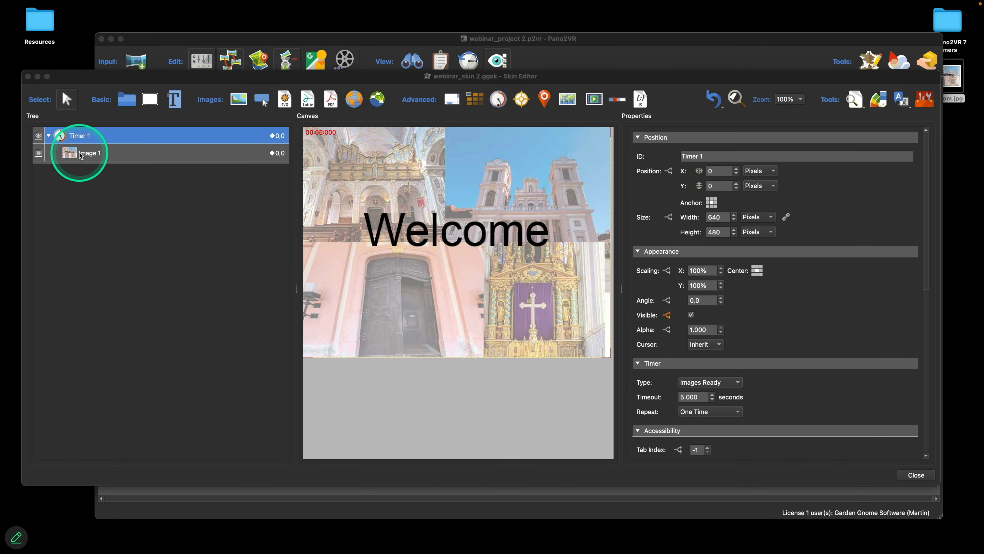
Examine the timer's properties and the logic block controlling its visibility, leaving the logic block unchanged
click(86, 135)
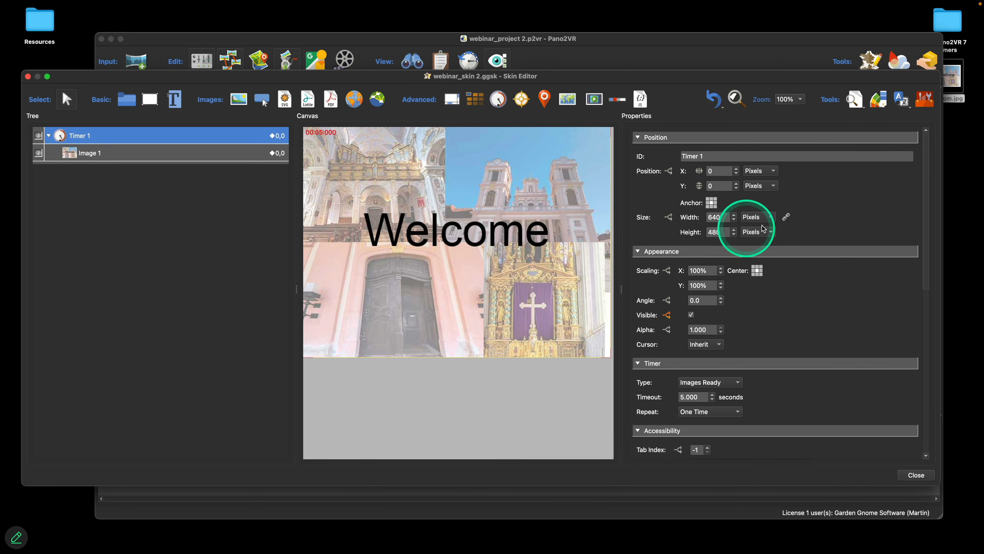
scroll(851, 219, down, 2)
scroll(851, 219, up, 2)
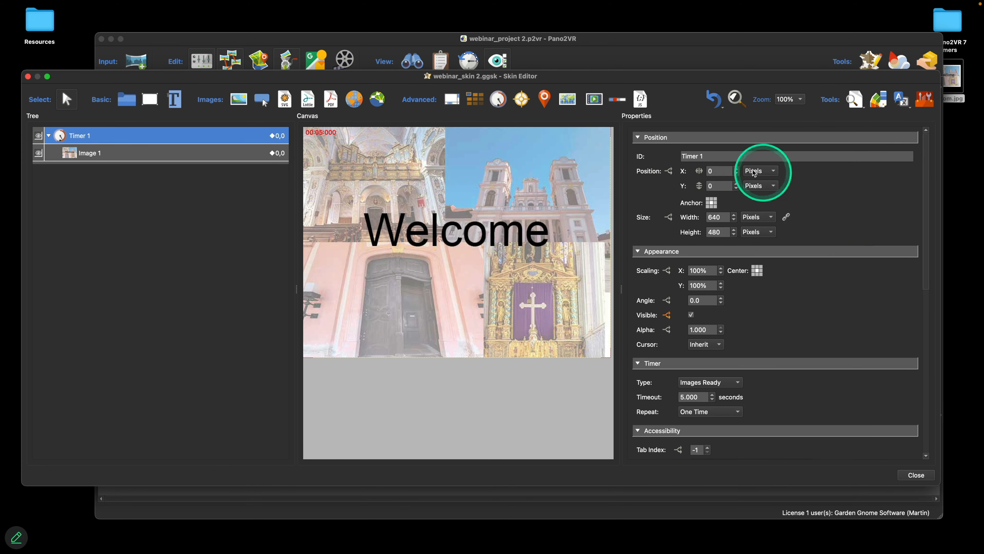
scroll(763, 257, down, 2)
scroll(763, 257, down, 8)
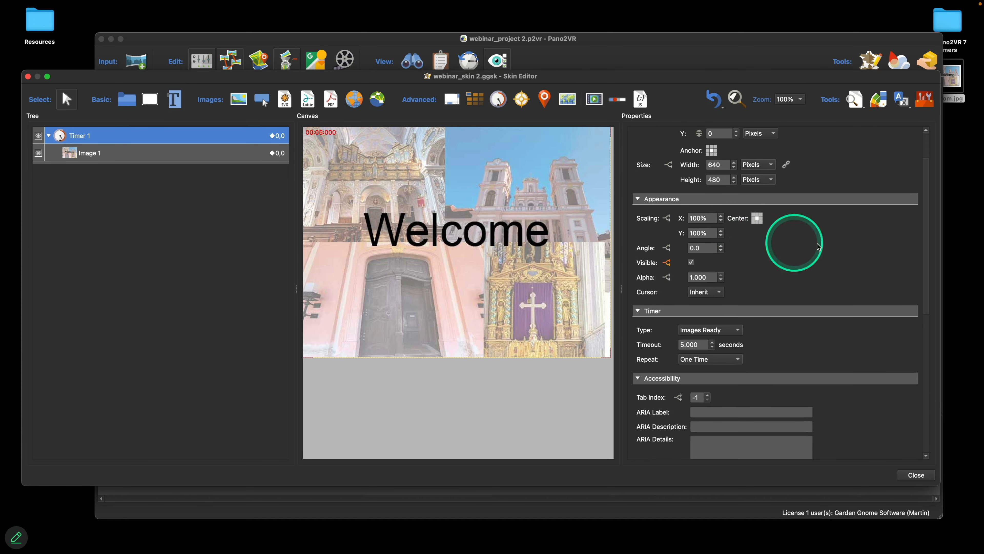
scroll(775, 286, up, 10)
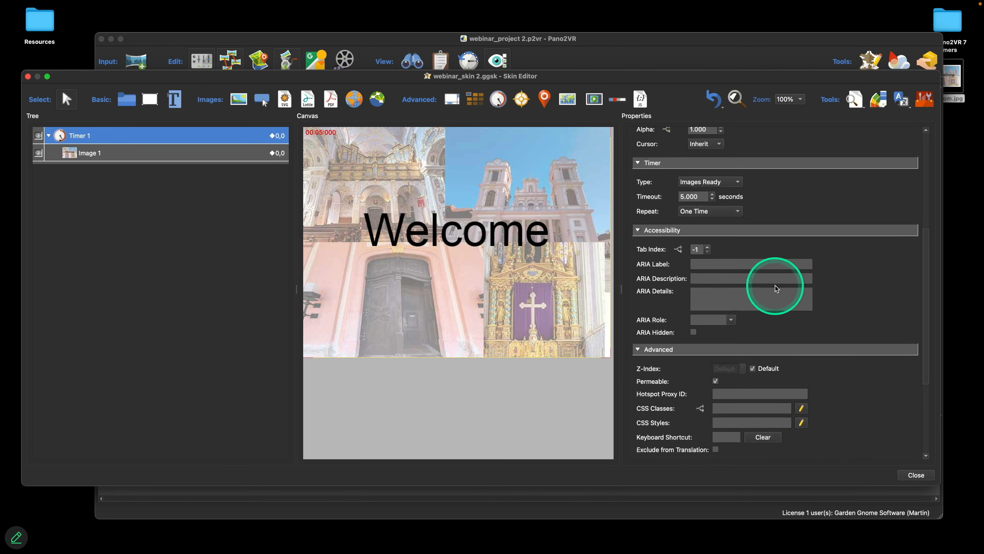
scroll(770, 286, down, 8)
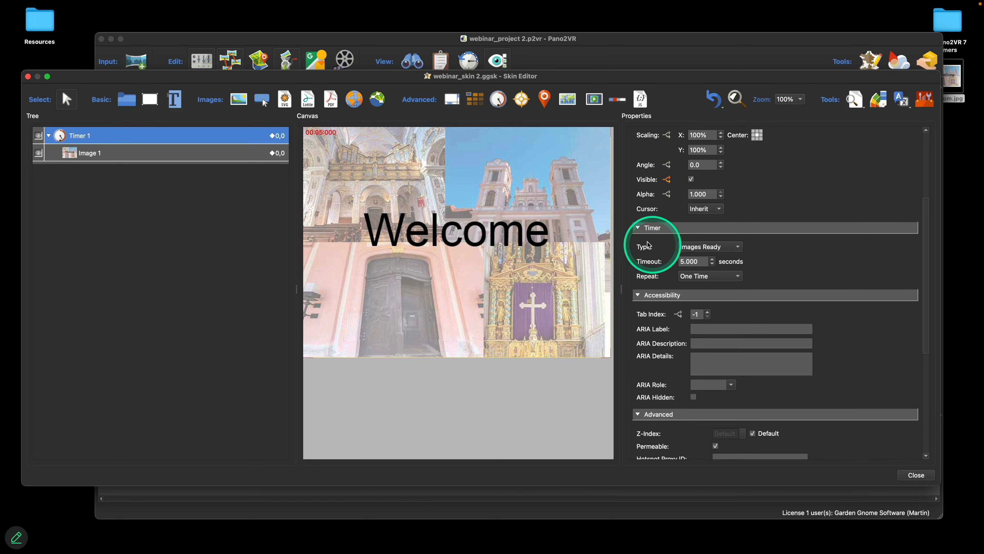
scroll(837, 242, down, 2)
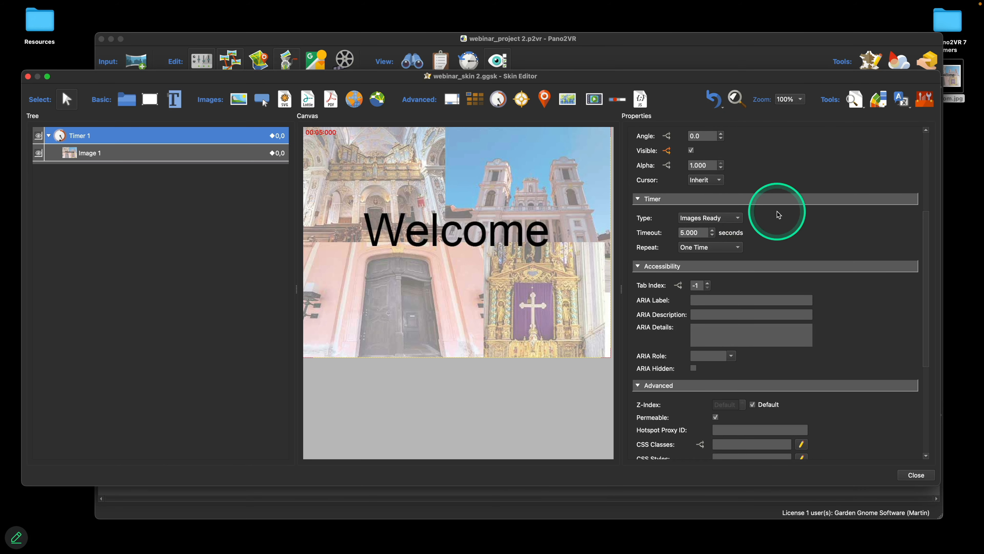
scroll(779, 217, up, 4)
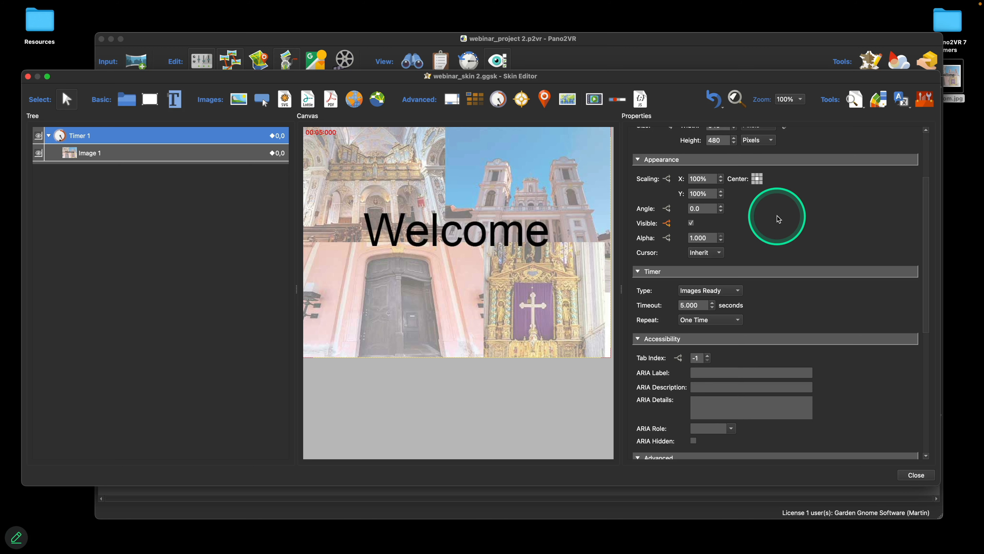
click(666, 225)
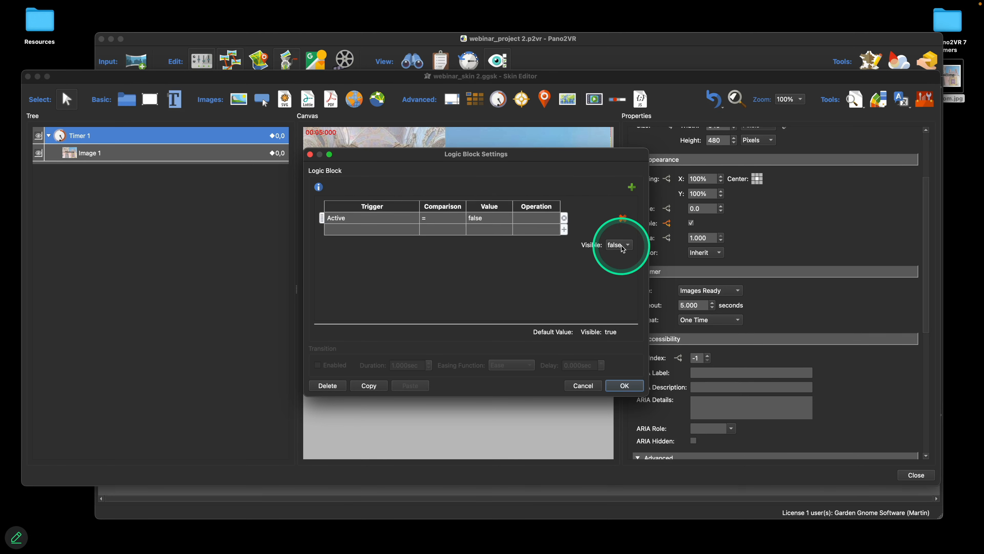
click(583, 385)
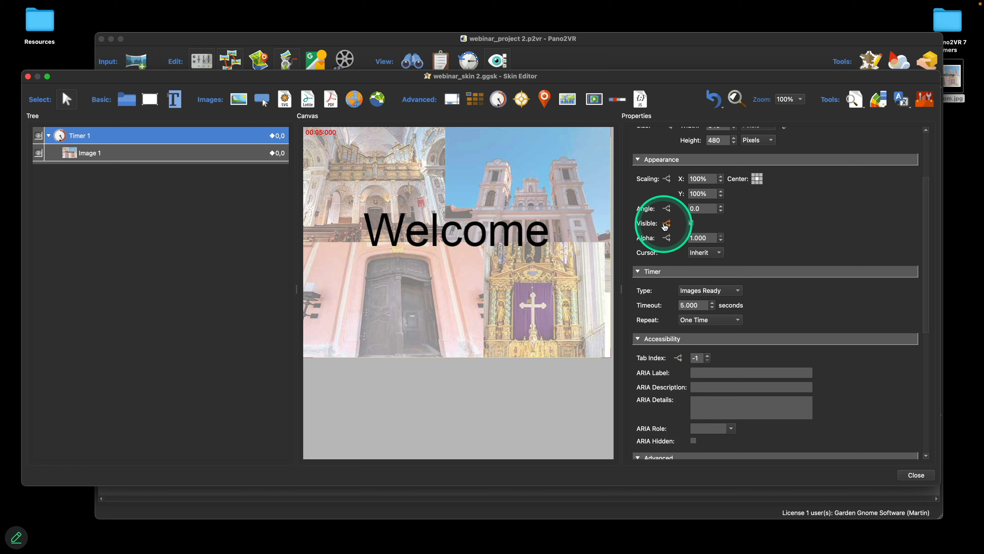
Watch the timed welcome image in a live preview enlarged to about 1103 × 777 px, and close the preview
scroll(773, 223, down, 5)
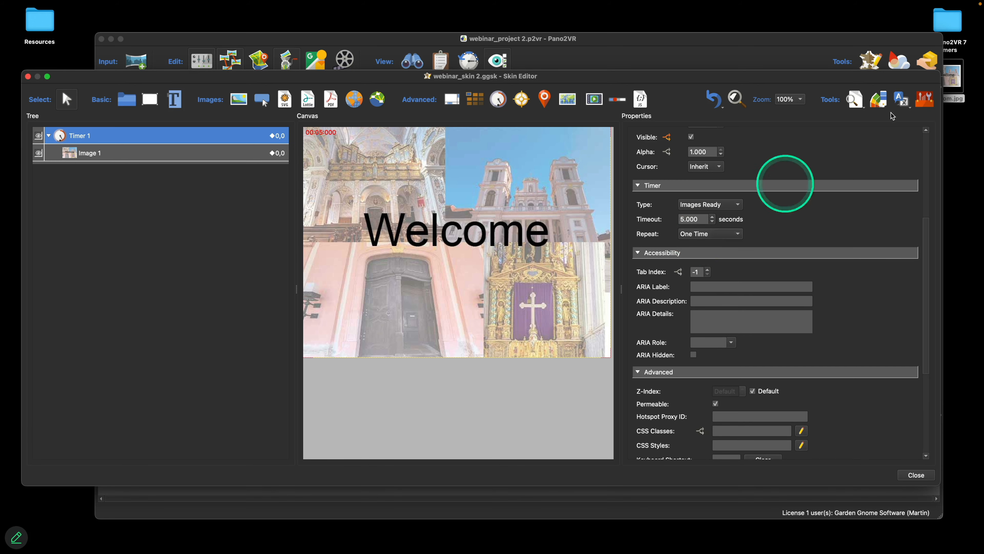
click(856, 99)
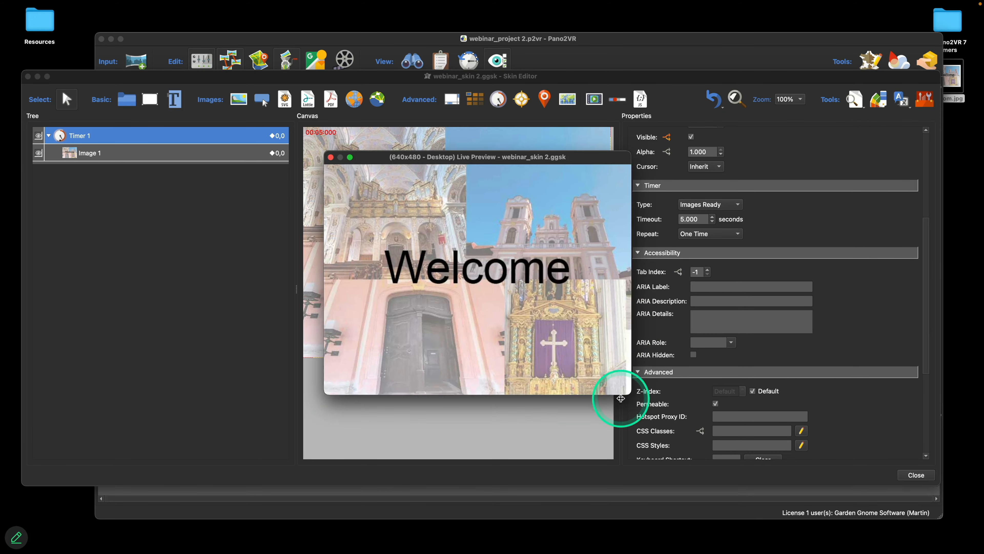
drag(630, 394, 854, 536)
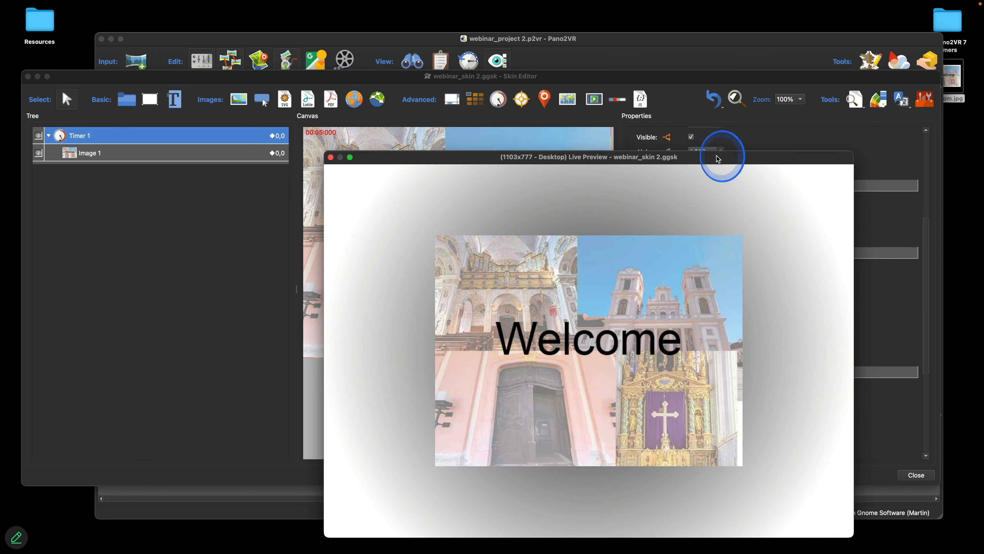
drag(720, 158, 618, 81)
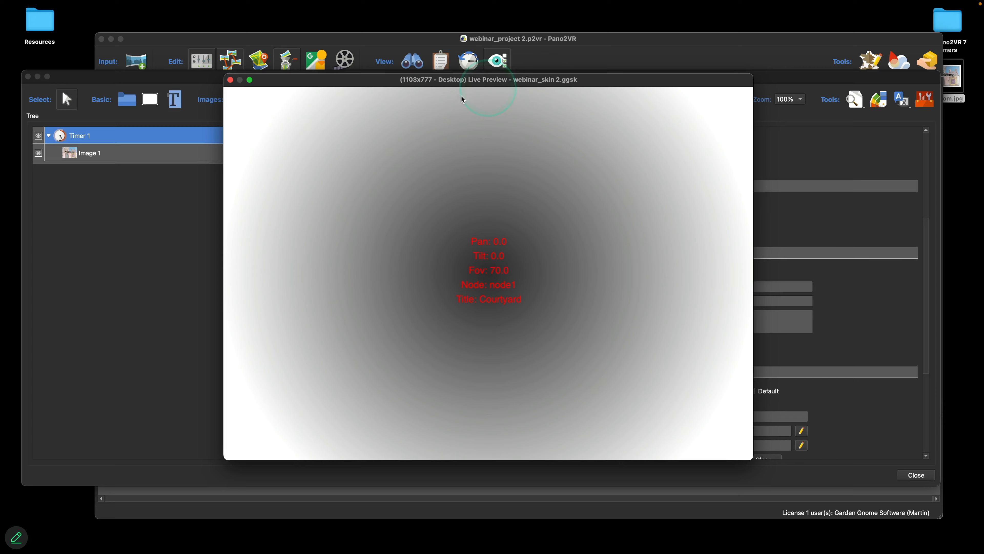
click(230, 80)
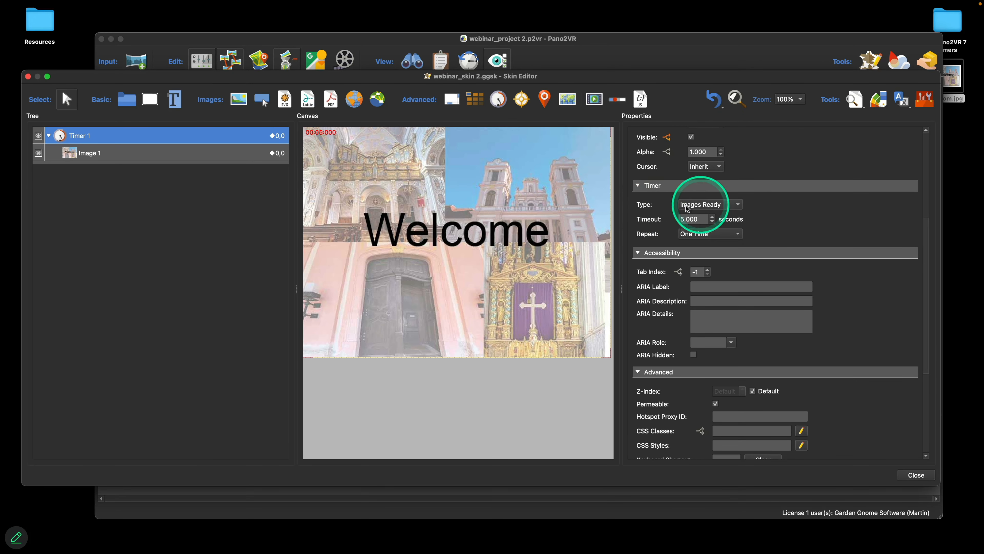
Set the timer's type to Player Inactive
click(735, 205)
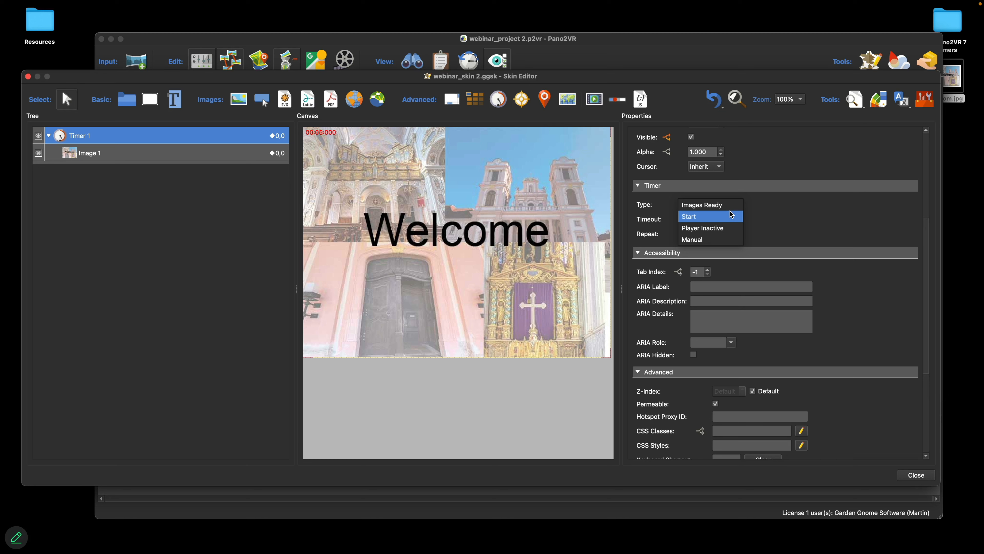
click(729, 210)
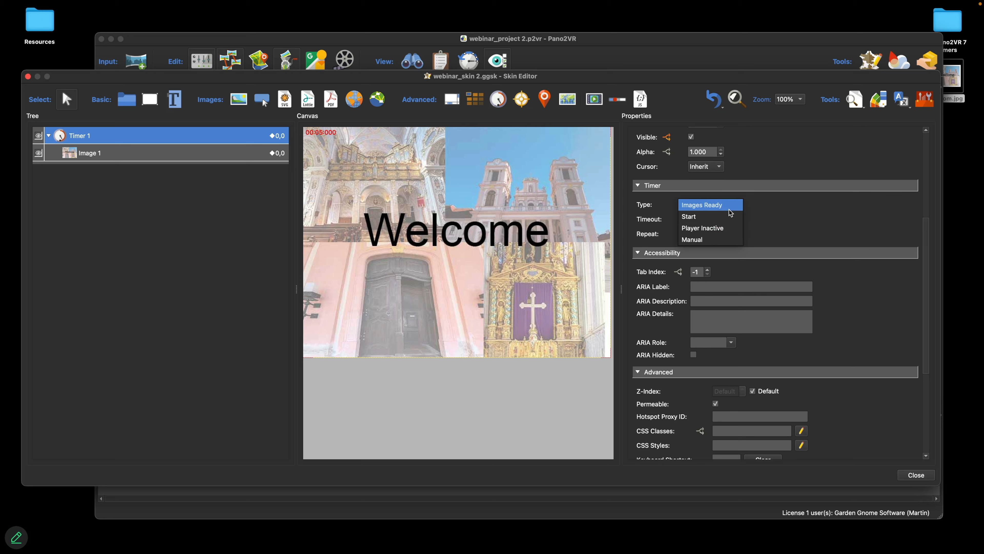
click(731, 221)
click(731, 211)
click(720, 227)
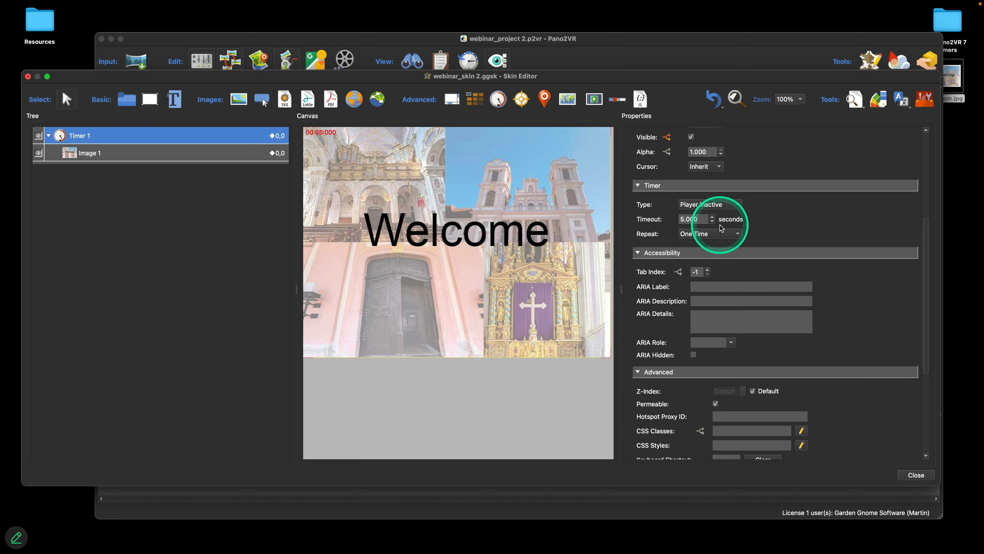
click(751, 223)
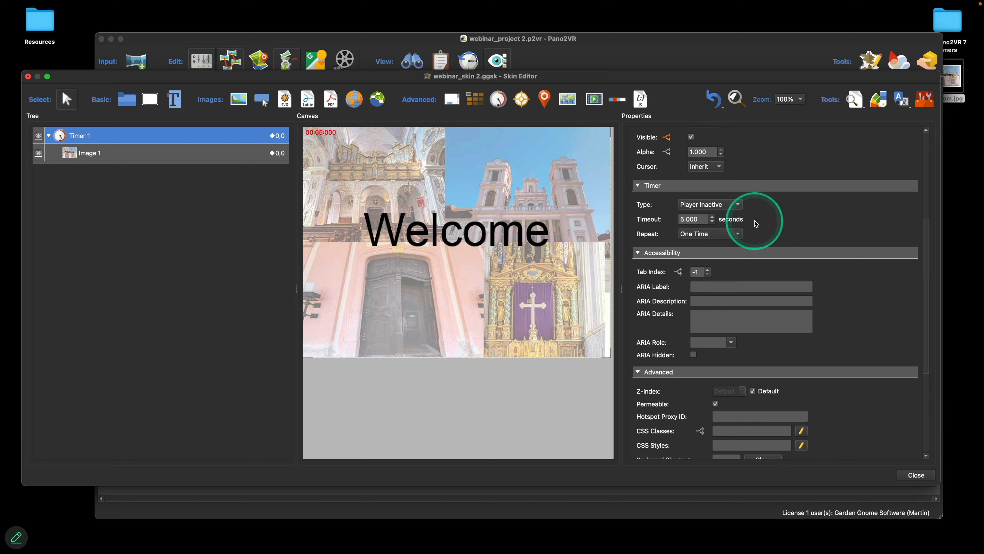
Change the timer's visibility logic block so that Active = false sets Visible to true
scroll(774, 223, up, 3)
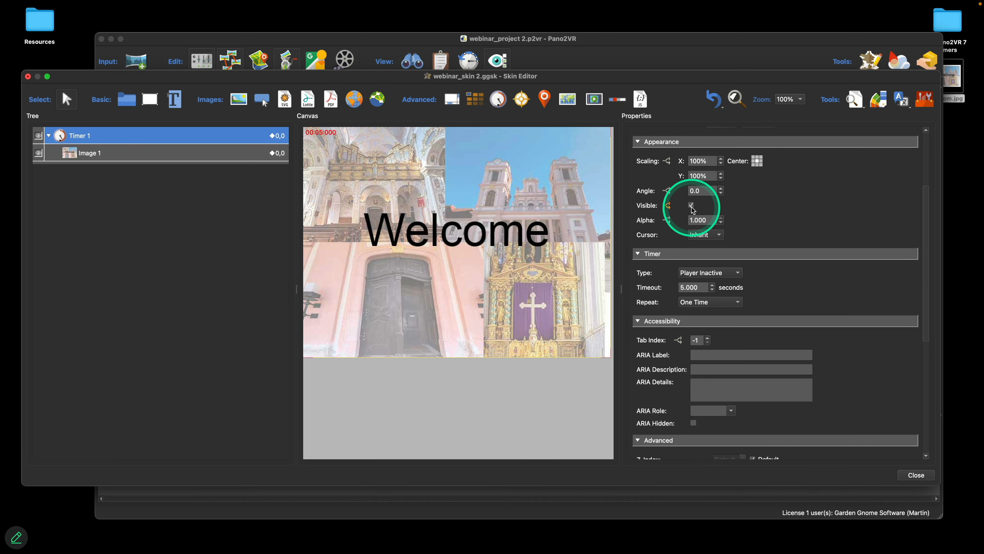
click(667, 209)
click(347, 223)
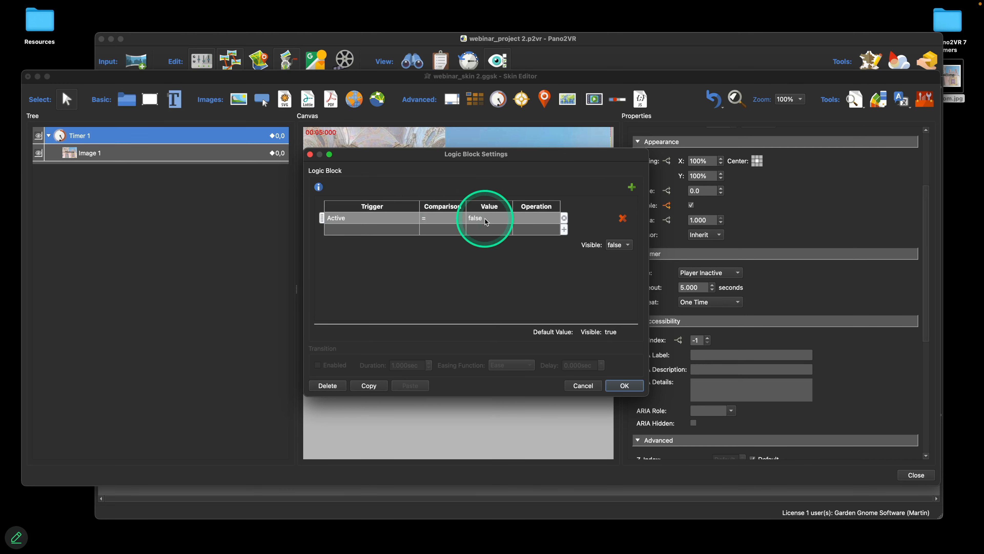
click(616, 245)
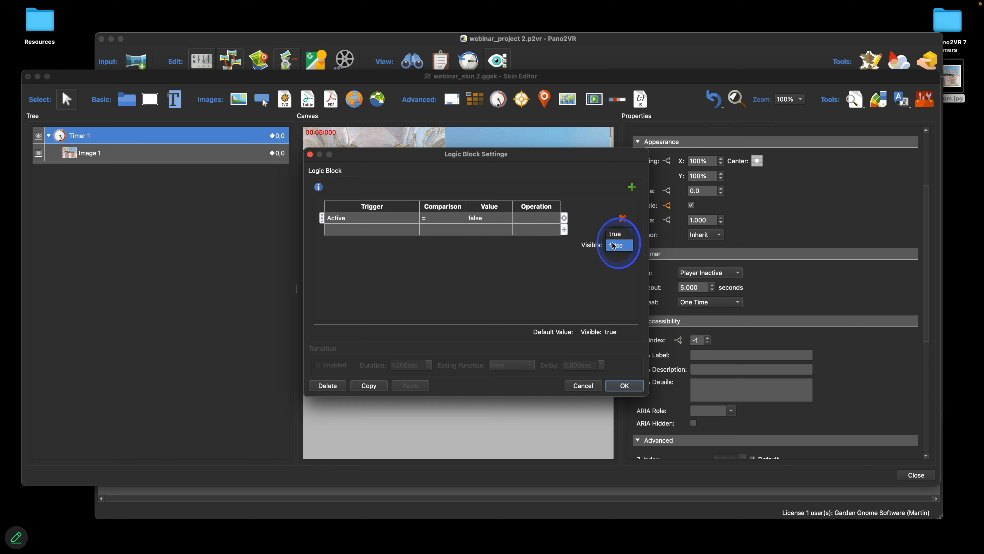
click(615, 233)
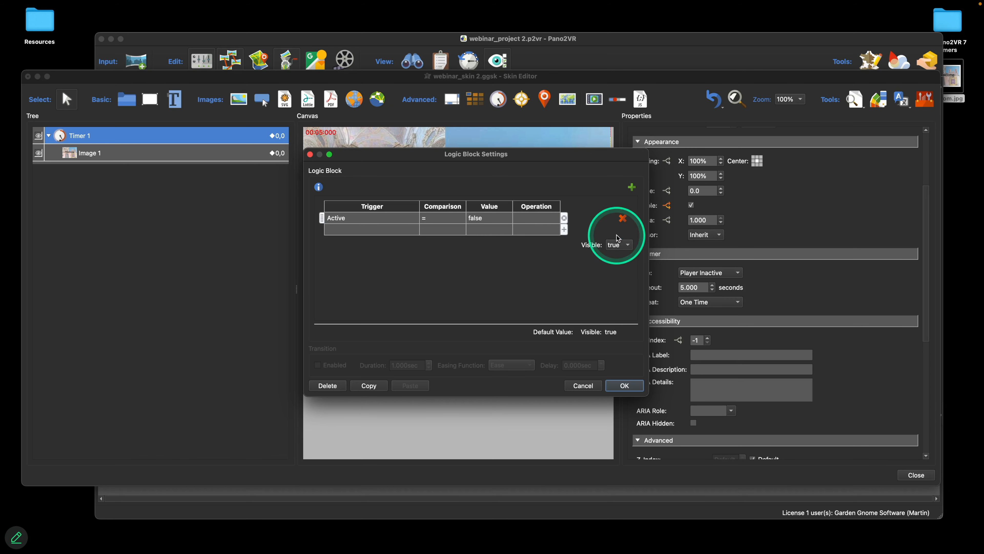
click(642, 388)
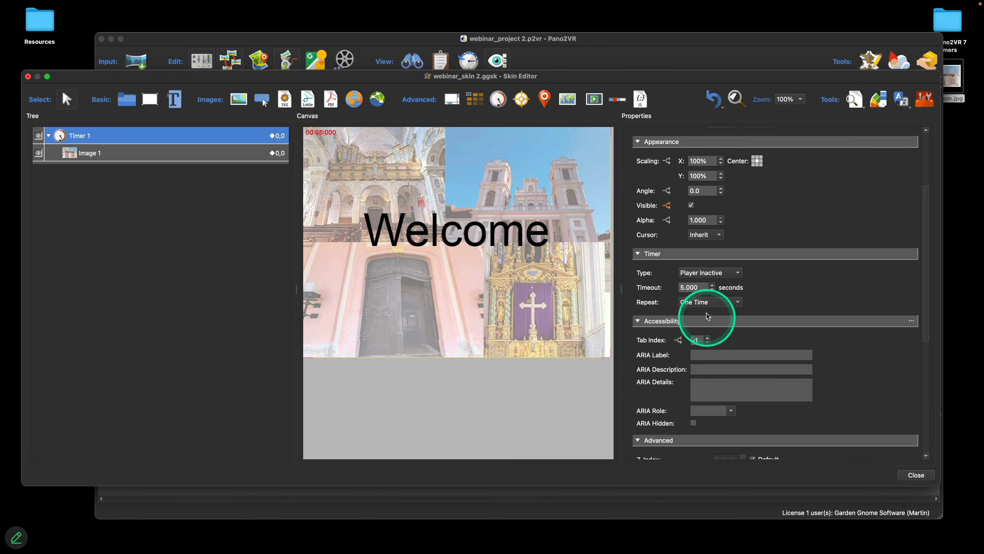
Set the timer's timeout to 2 seconds and open a live preview enlarged to about 1041 × 691 px
double_click(695, 287)
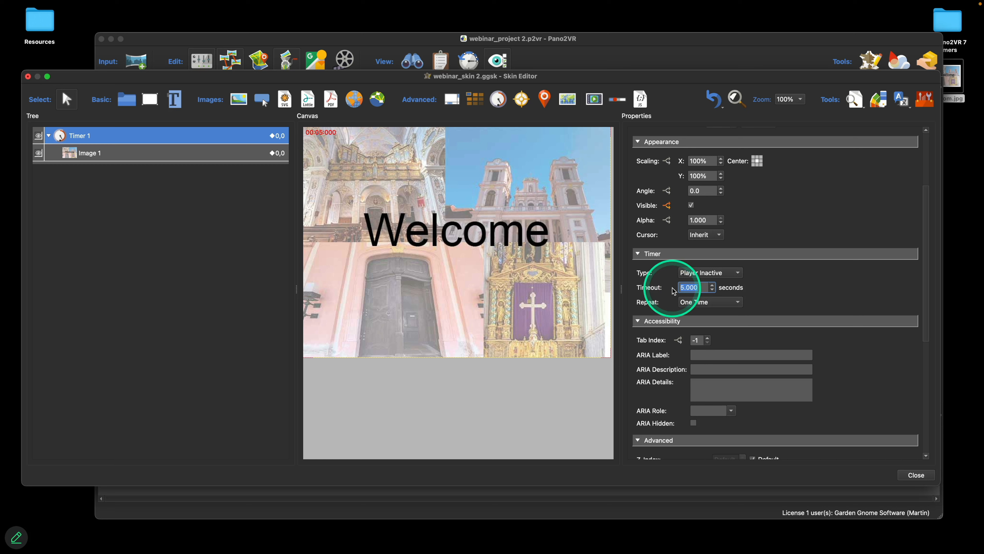
text(2)
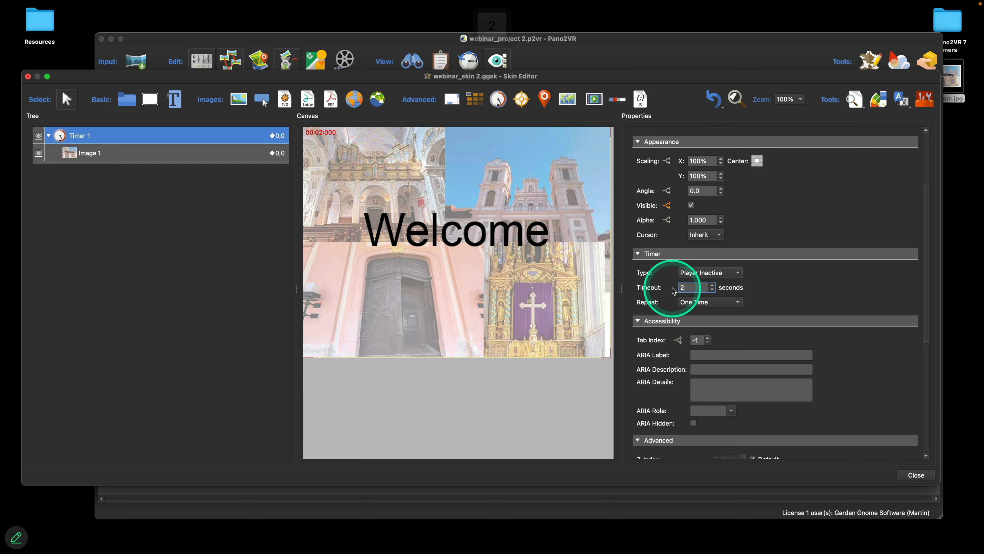
click(853, 101)
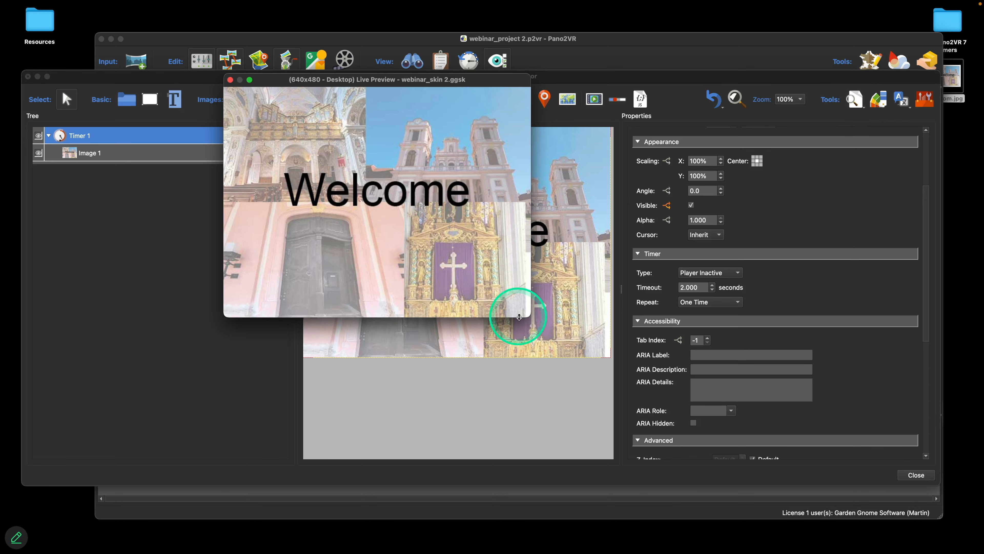
drag(526, 317, 721, 416)
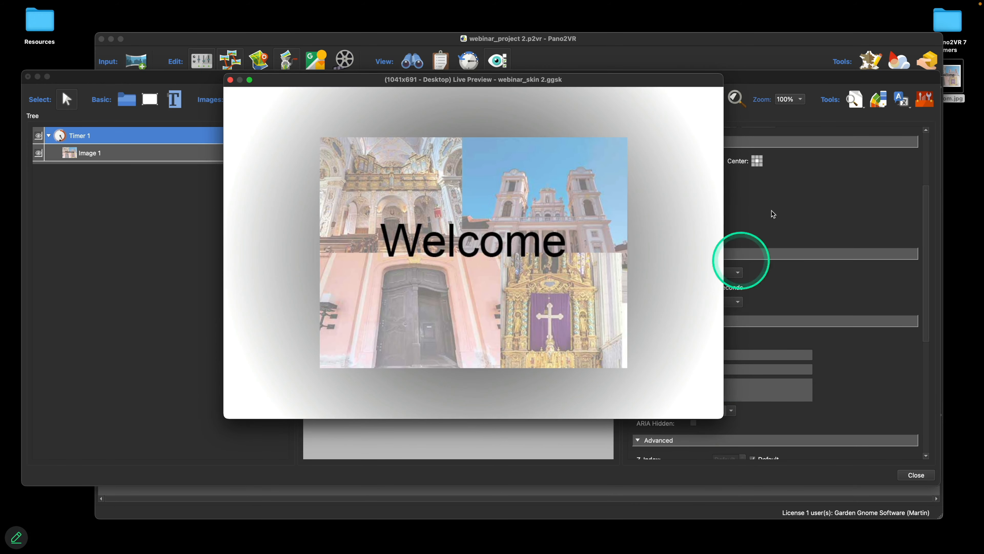
drag(680, 79, 567, 80)
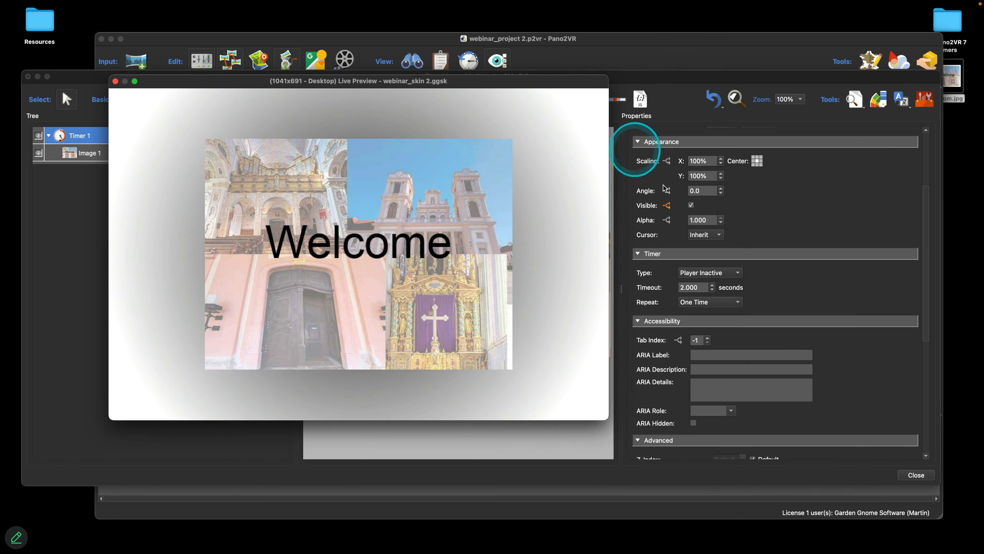
Turn off the timer's default visibility, test the inactivity behaviour by panning in the live preview, and close the preview
click(692, 205)
click(524, 85)
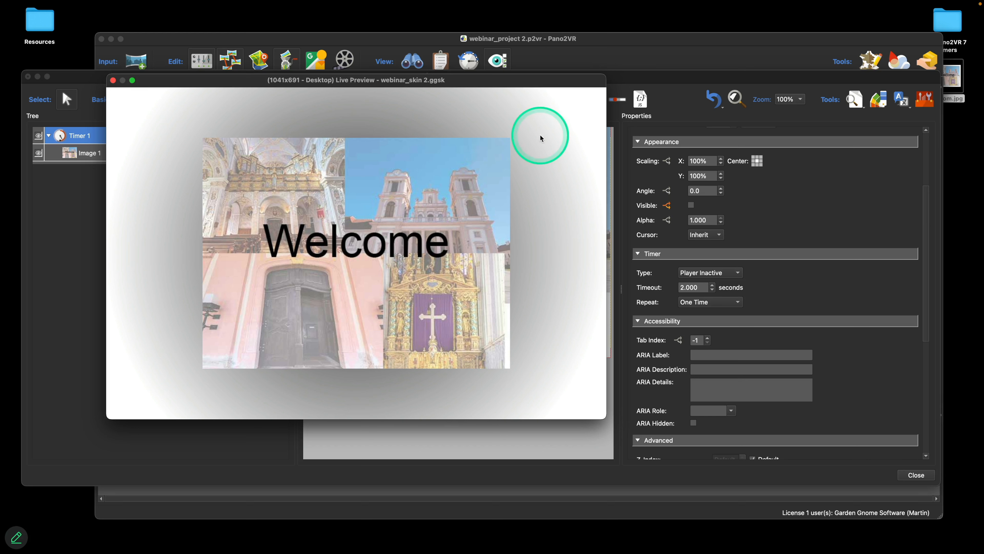
drag(549, 161, 544, 164)
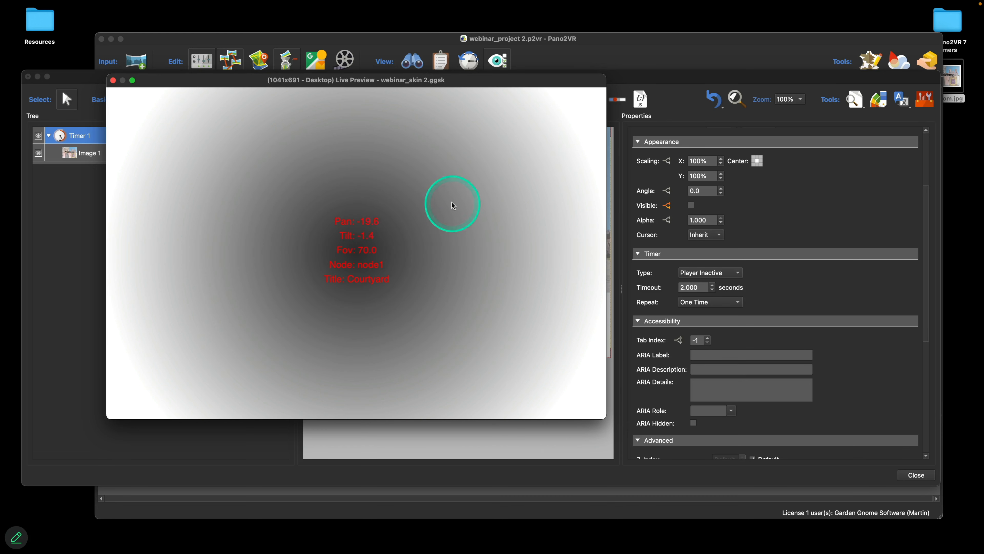
drag(404, 224, 453, 198)
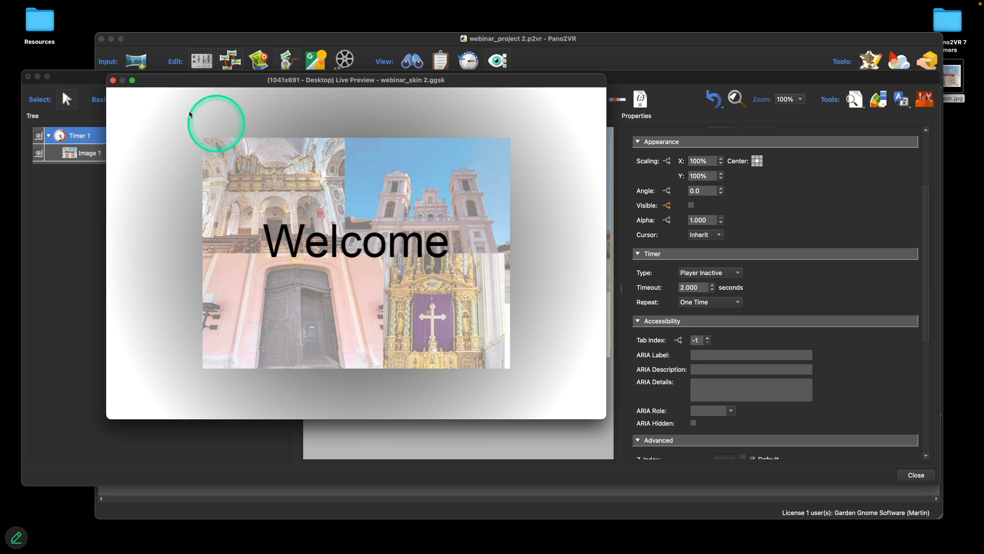
click(113, 81)
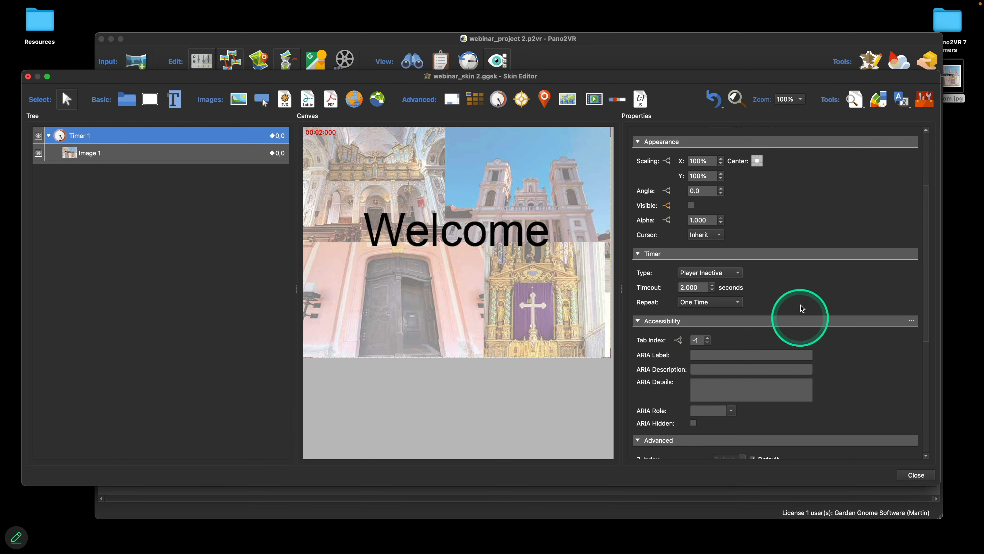
Set the timer's type to Manual and hide the timer with its image on the canvas
click(710, 275)
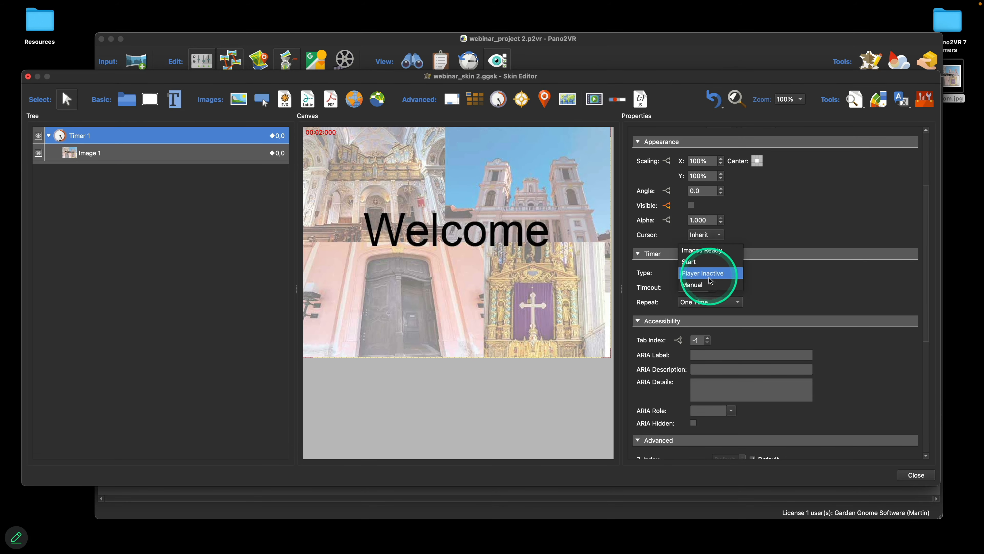
click(714, 285)
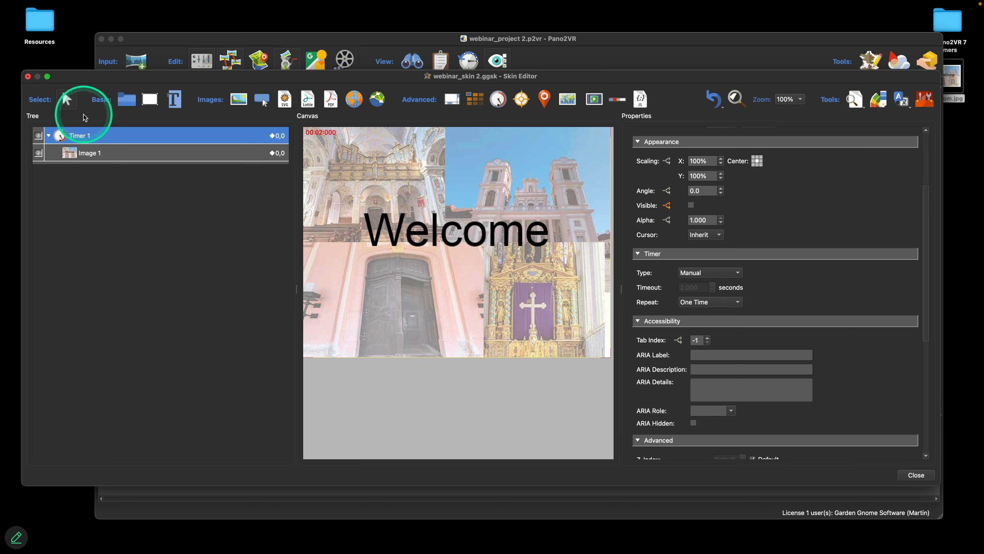
click(38, 135)
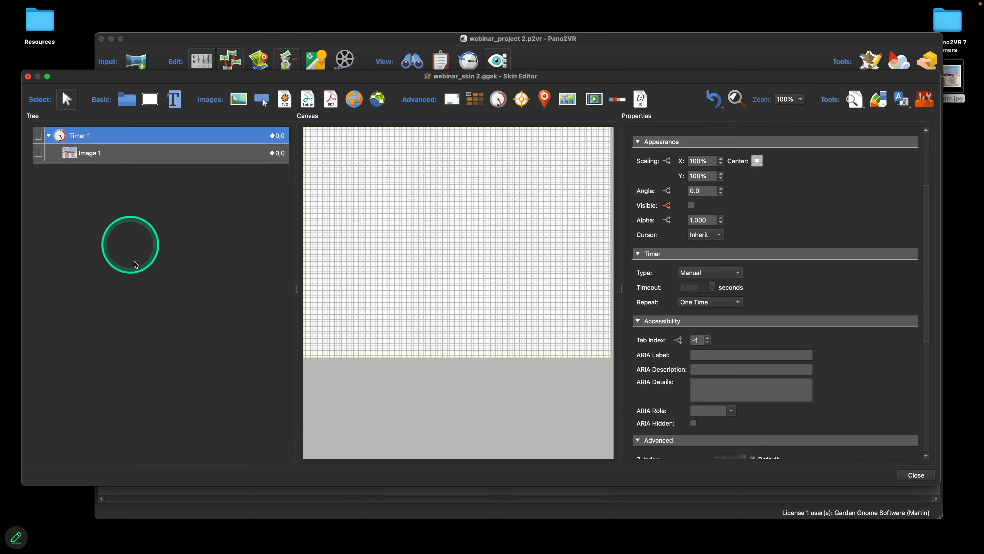
Place a text element near the canvas's upper-left corner at X 11, Y 11 px and rename it start
click(174, 99)
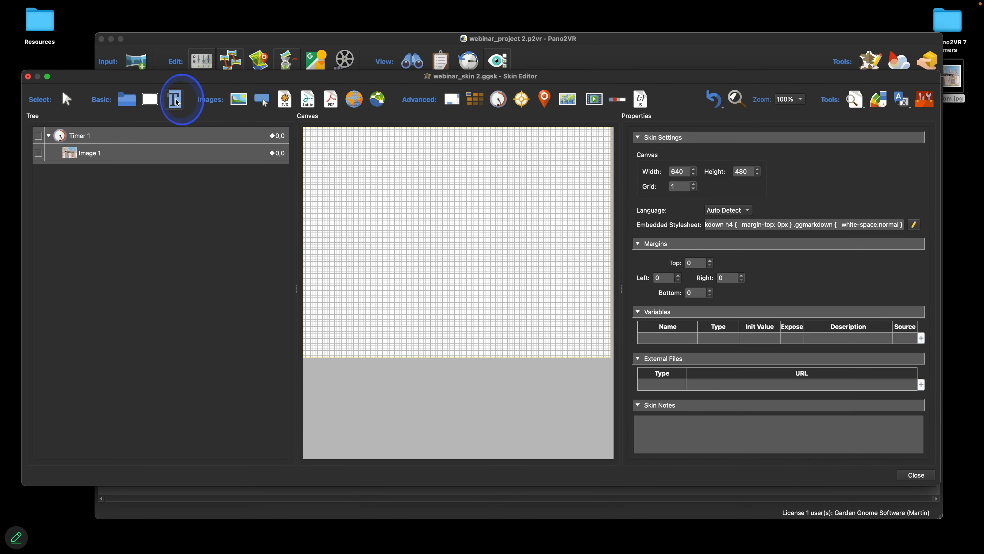
click(314, 145)
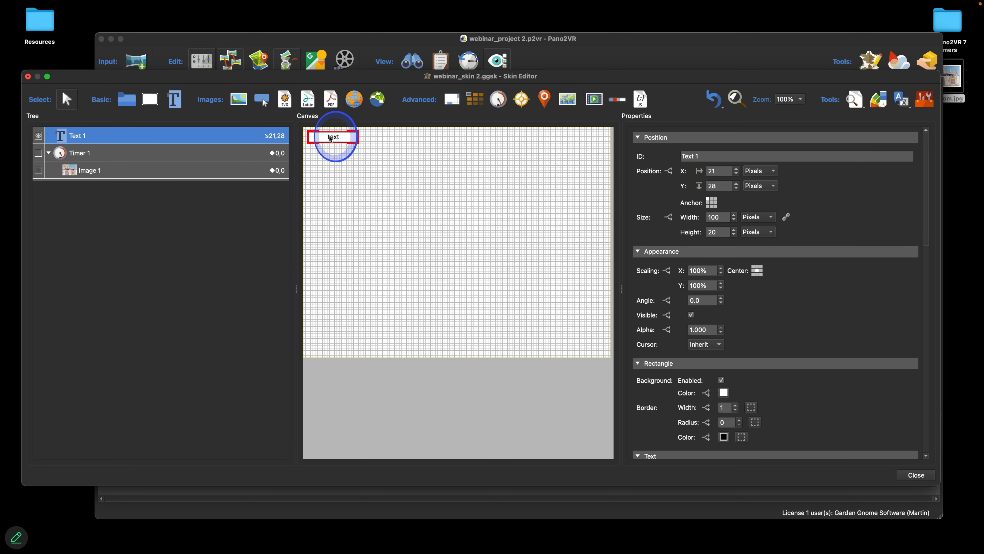
drag(330, 138, 329, 137)
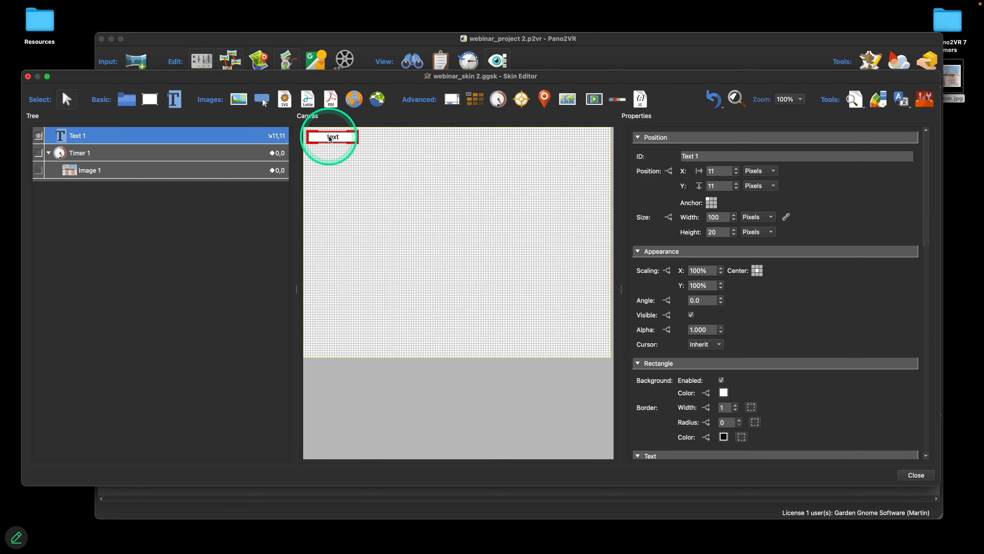
double_click(79, 136)
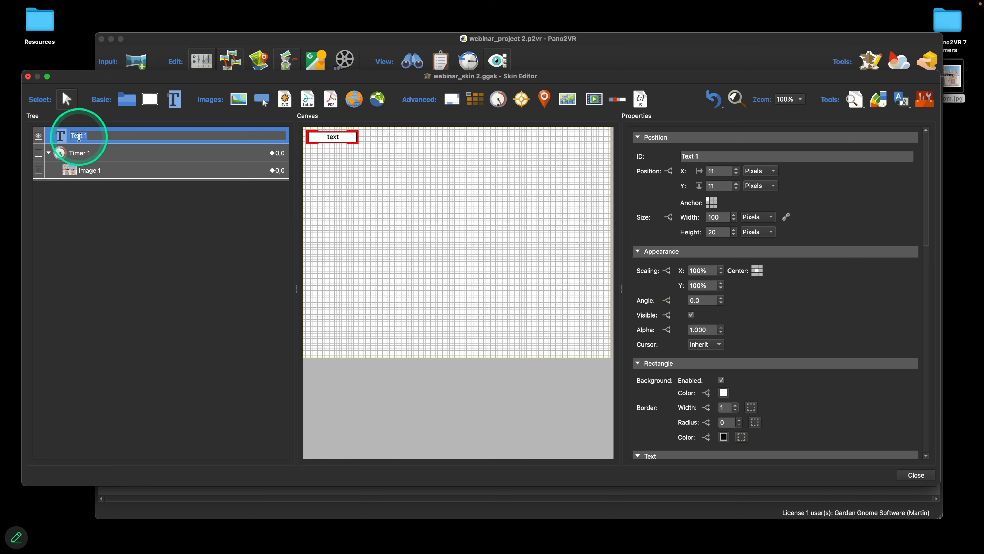
text(start)
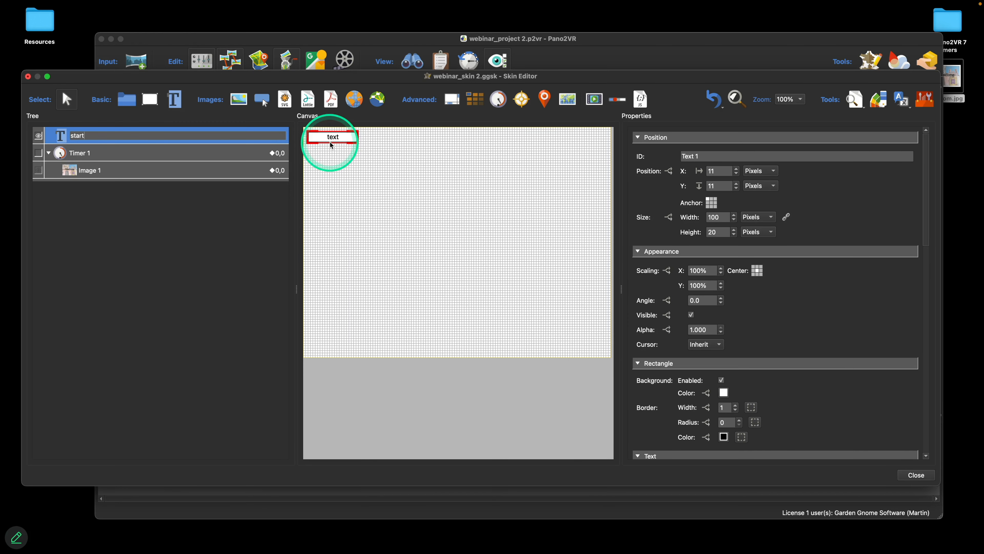
Replace the displayed text of the start element with "Start"
double_click(333, 137)
drag(328, 149, 316, 148)
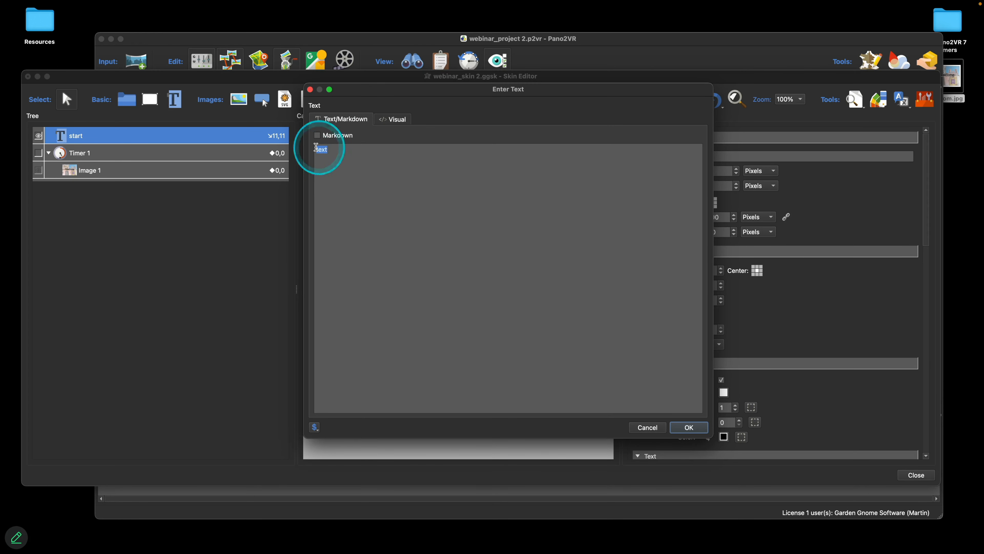
text(Start)
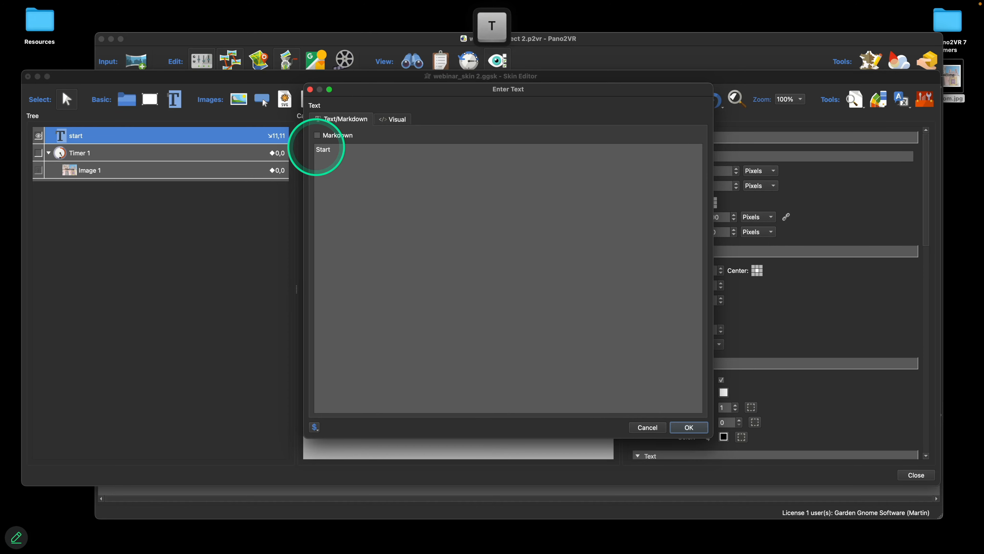
click(688, 426)
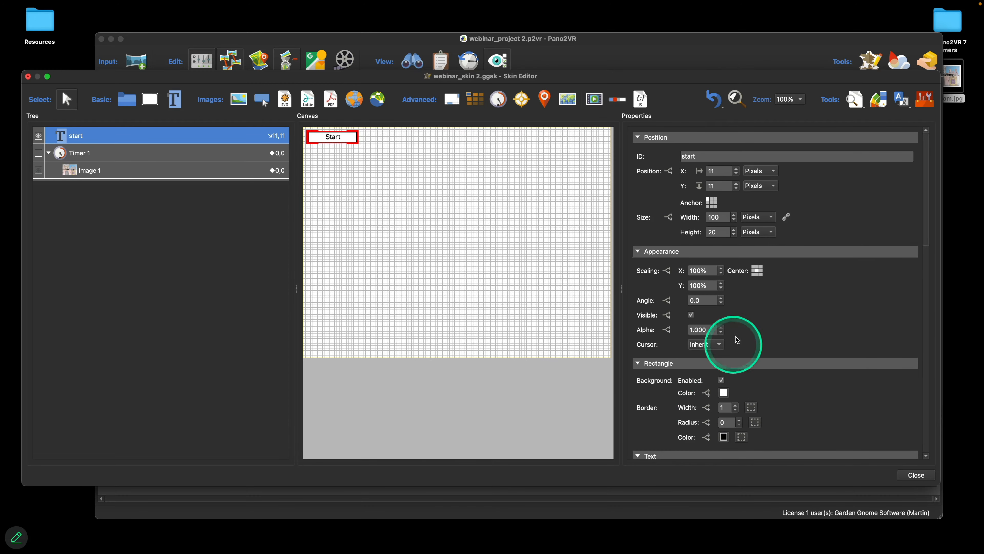
Add a Mouse Click action to the start element that uses Set Value to give Timer 1 the value 2
scroll(839, 277, down, 15)
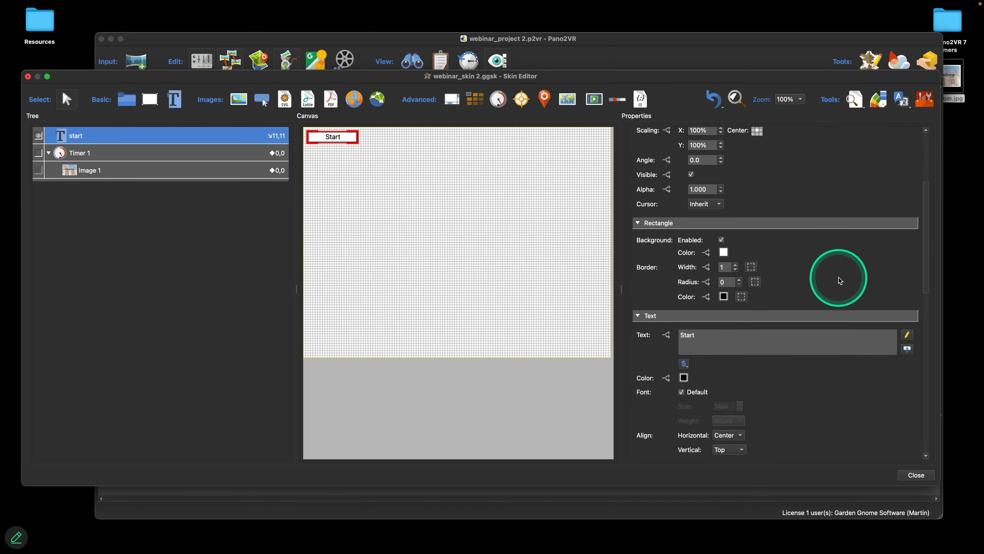
double_click(686, 350)
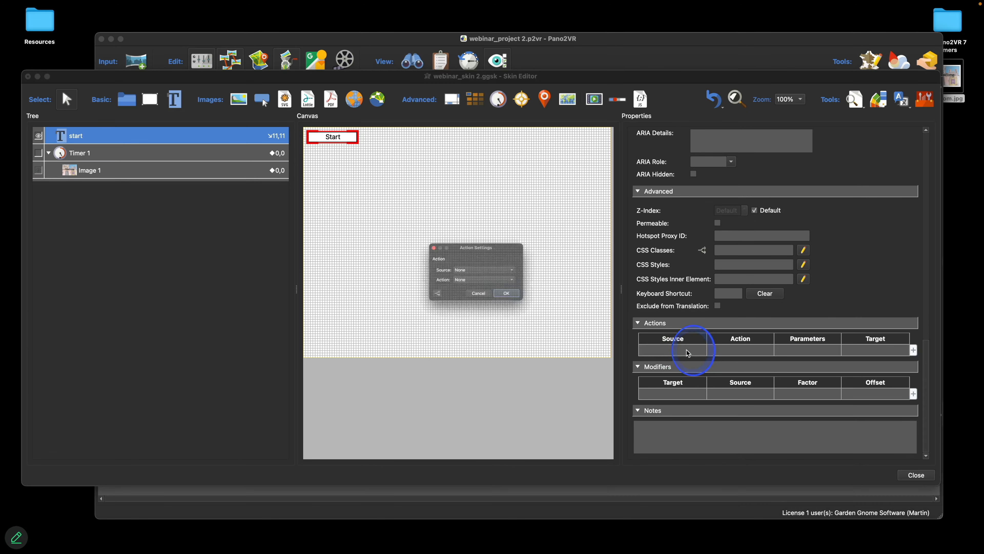
click(485, 270)
click(485, 280)
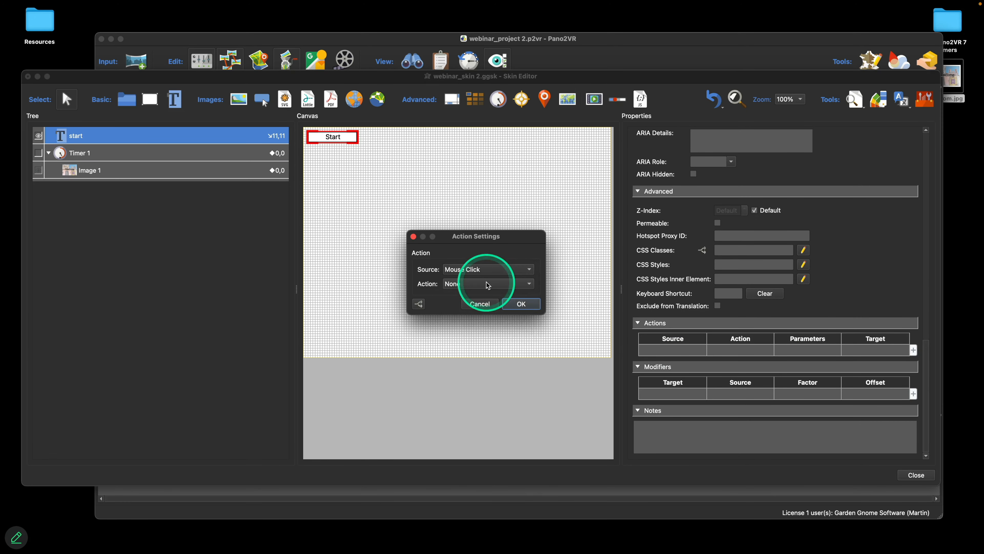
click(486, 283)
click(482, 442)
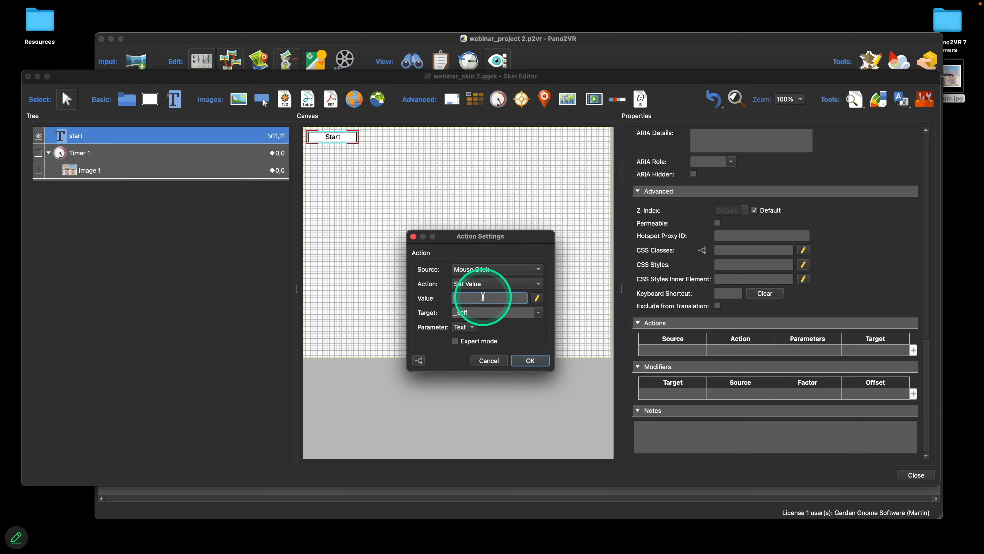
text(2)
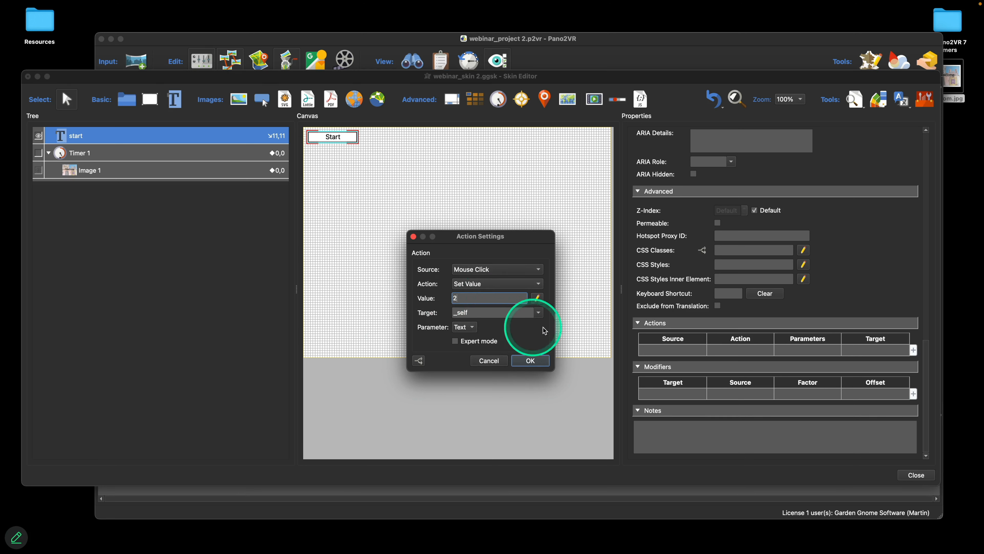
click(540, 314)
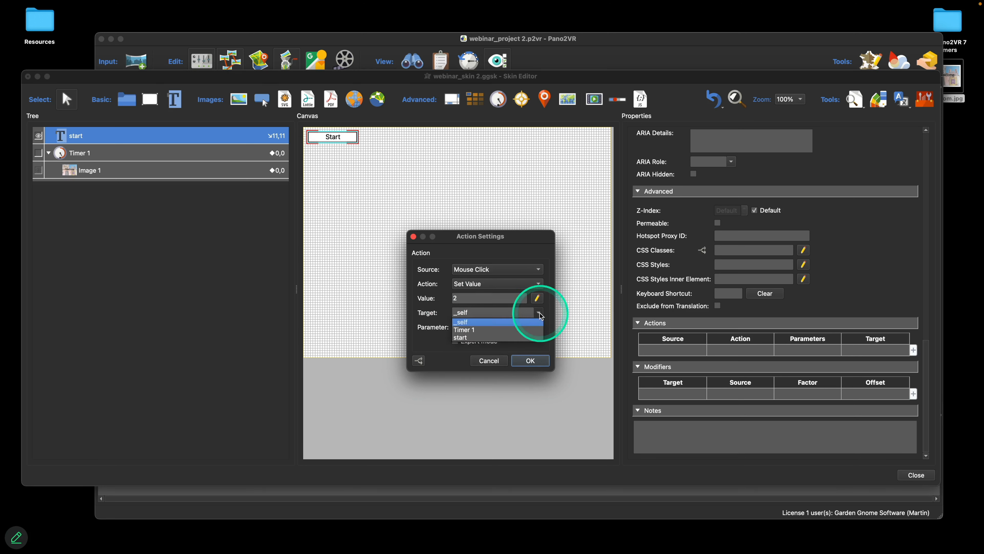
click(501, 326)
click(530, 360)
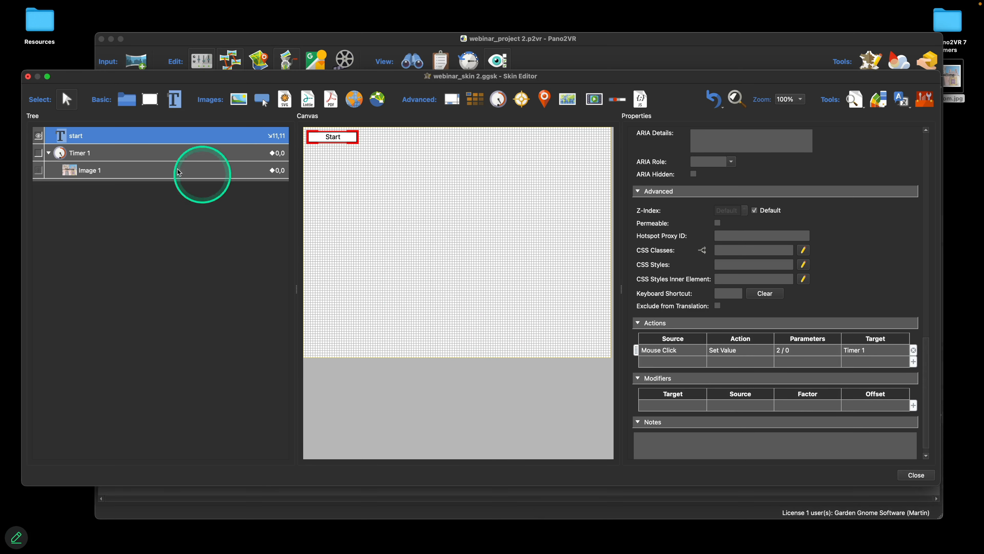
Change Timer 1's visibility logic block so the timer is visible when Active equals true
click(160, 155)
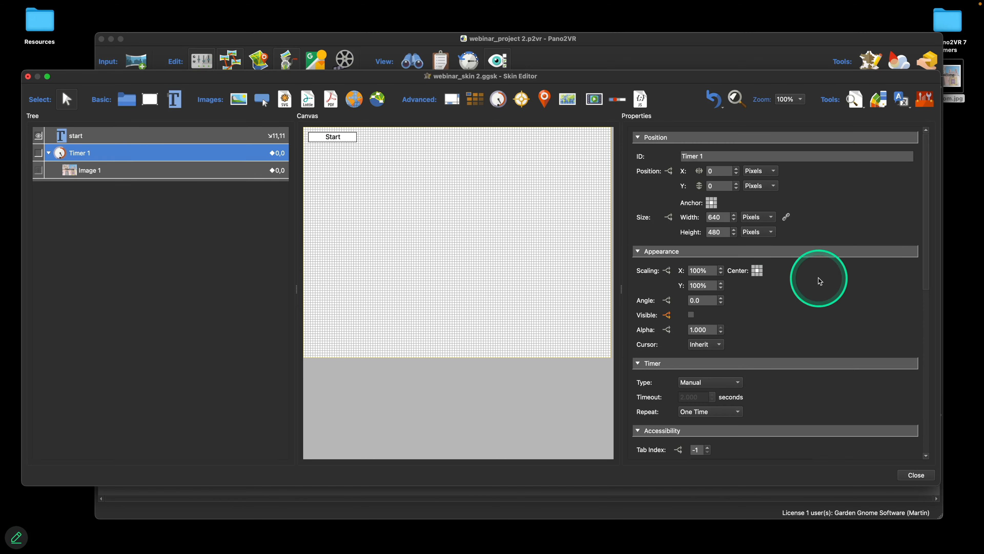
scroll(817, 278, down, 3)
scroll(818, 278, down, 1)
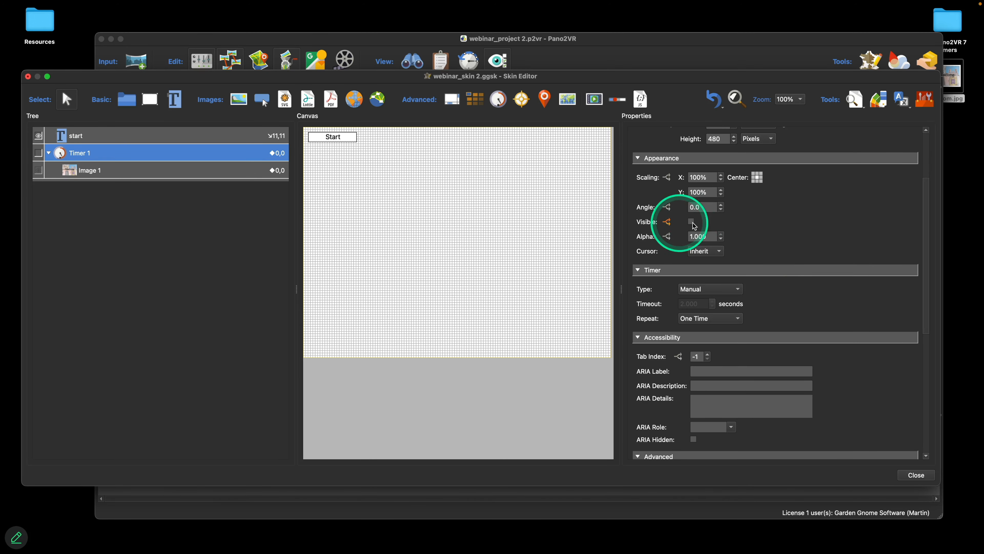
click(667, 222)
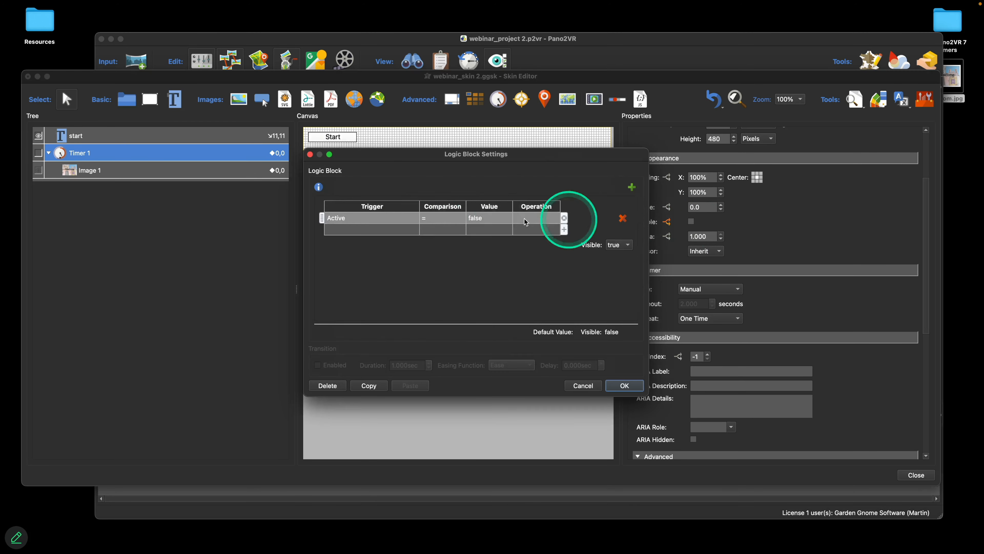
click(488, 217)
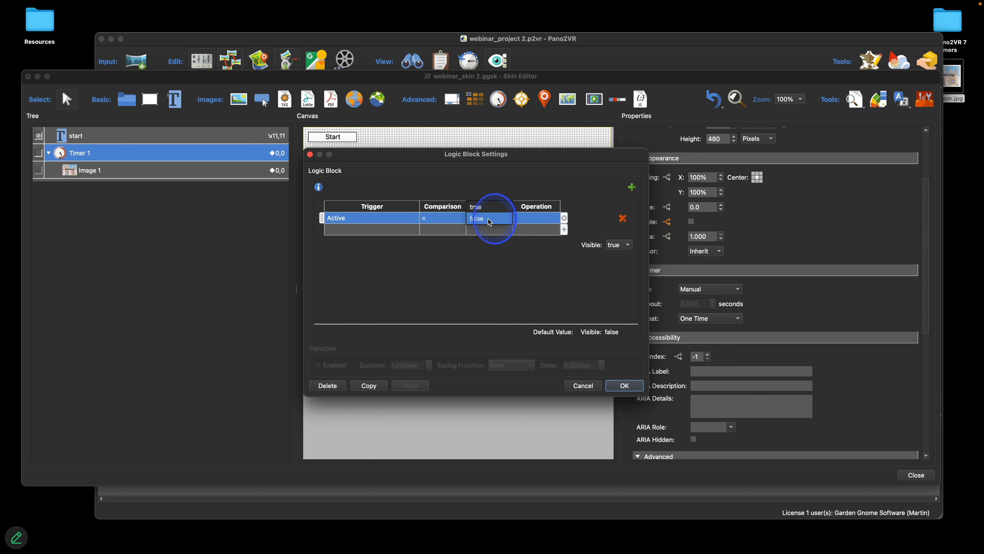
click(488, 217)
click(487, 211)
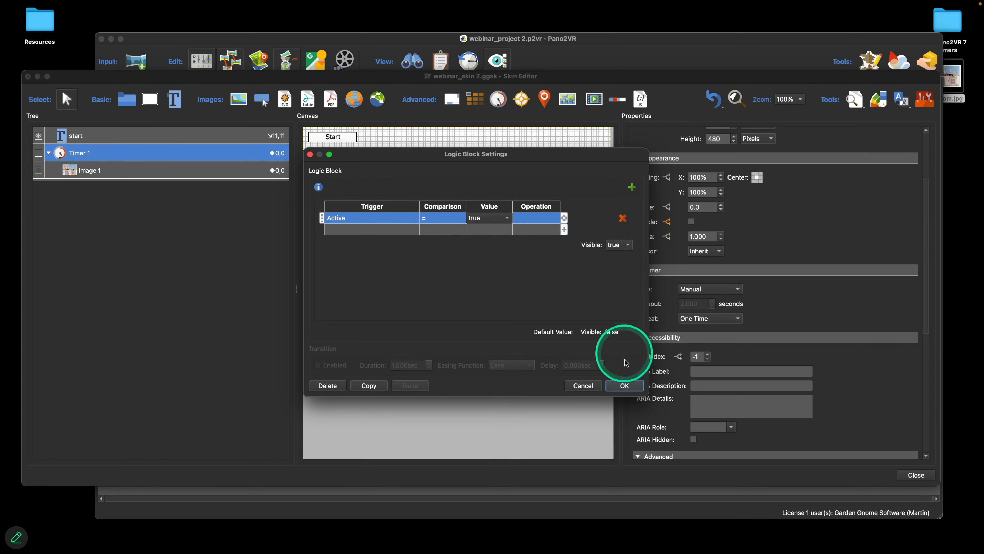
click(625, 386)
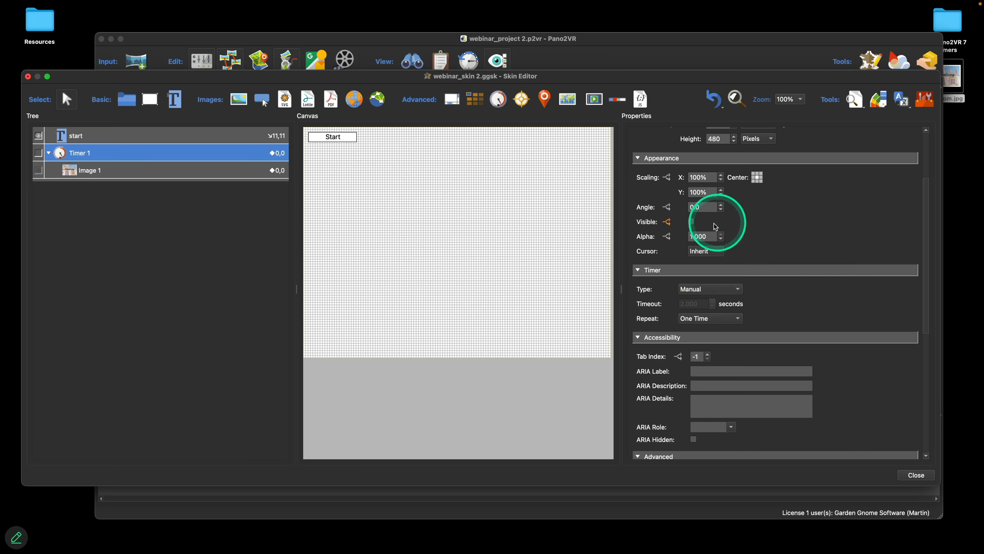
scroll(785, 241, up, 3)
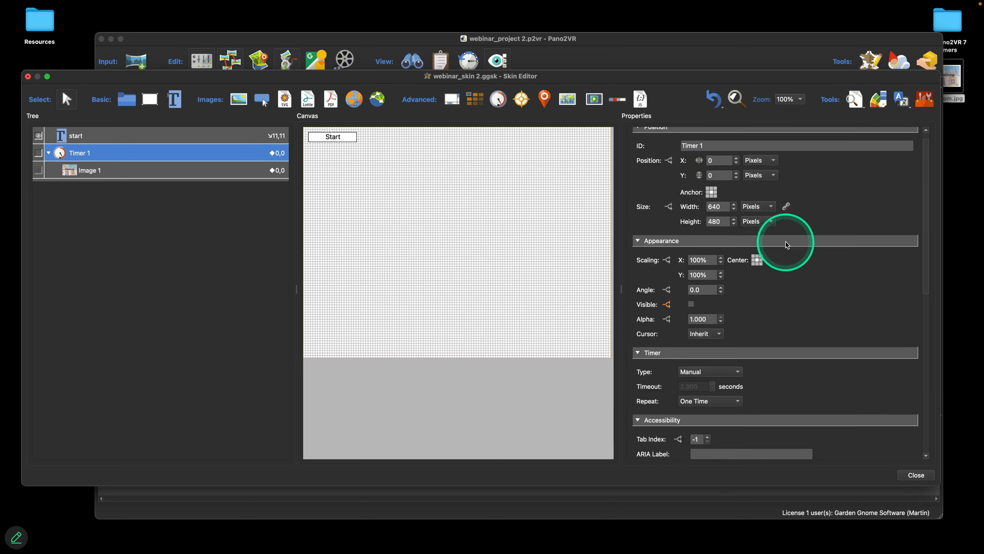
scroll(785, 242, down, 7)
scroll(786, 241, down, 4)
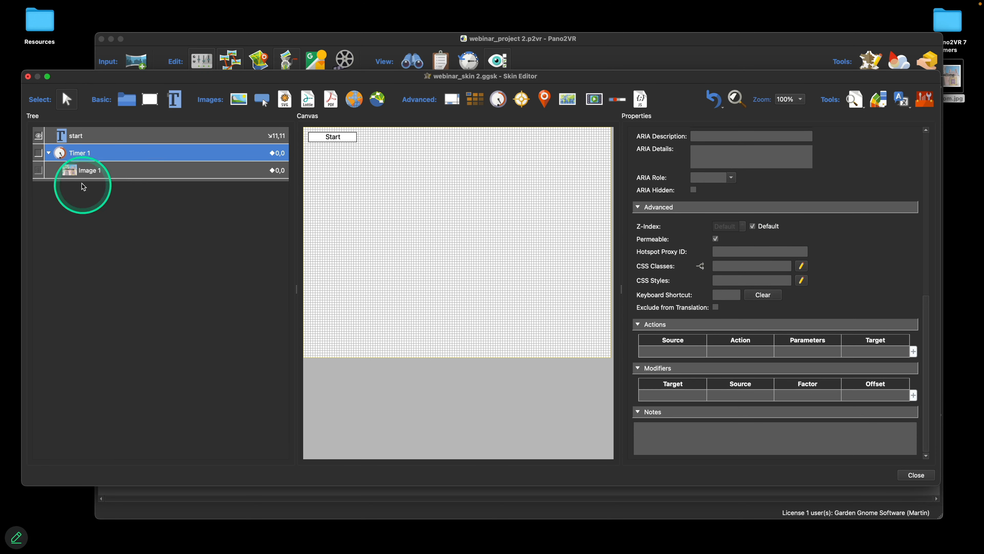
click(116, 136)
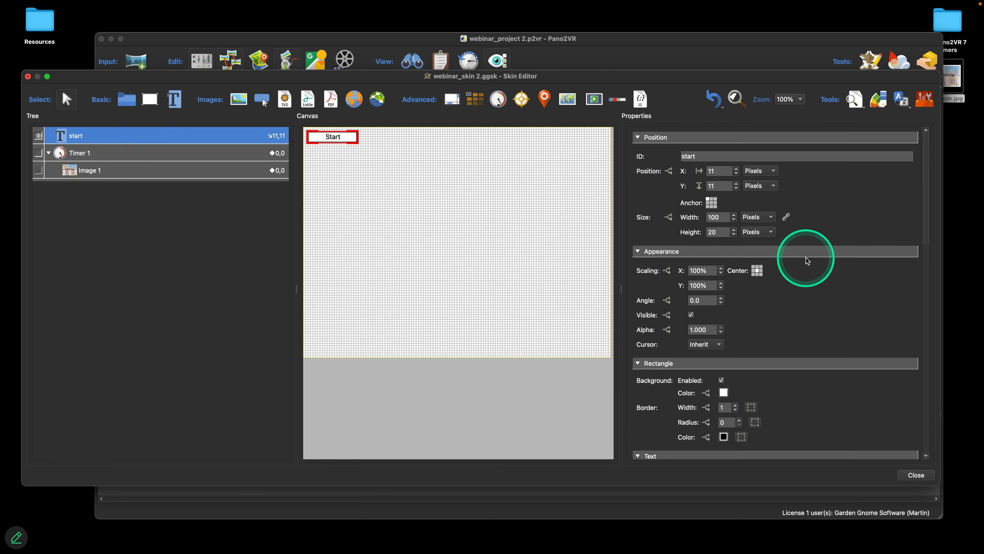
Test the Start button in an enlarged live preview, and close the preview
click(856, 101)
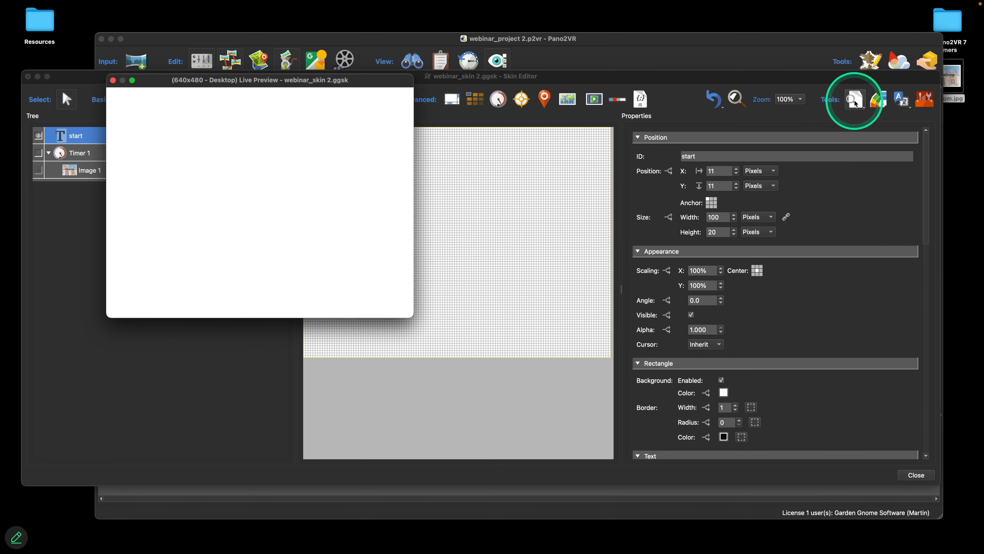
click(144, 99)
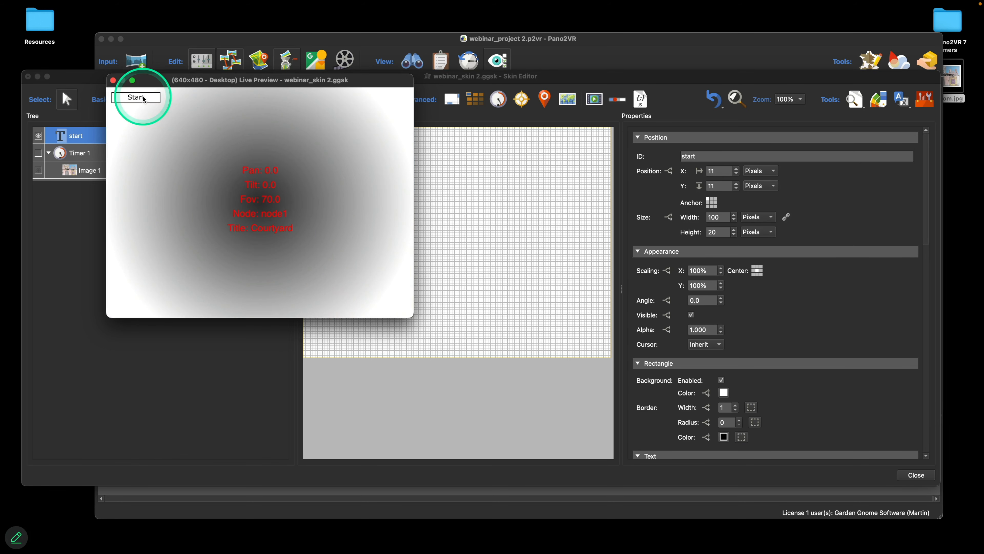
drag(414, 316, 758, 483)
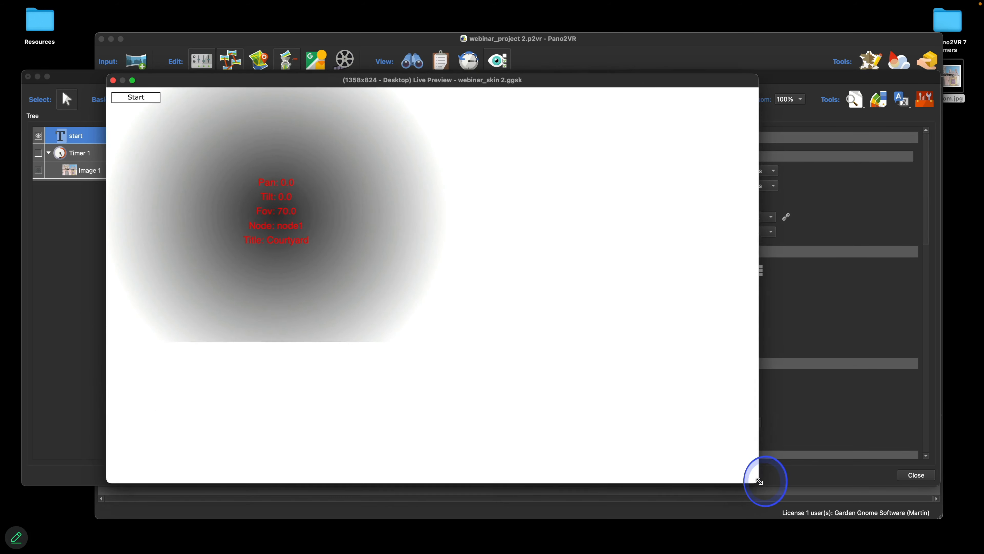
click(119, 103)
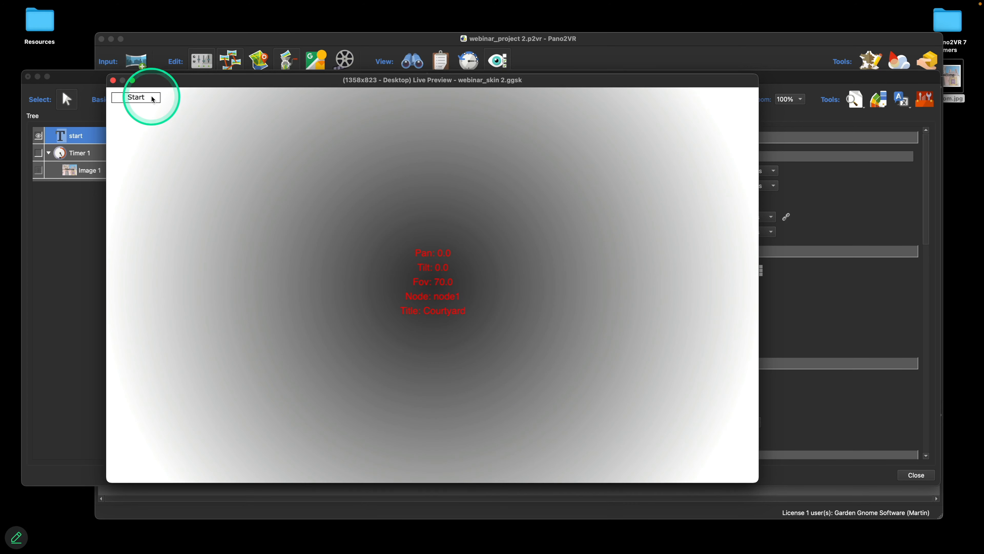
click(113, 80)
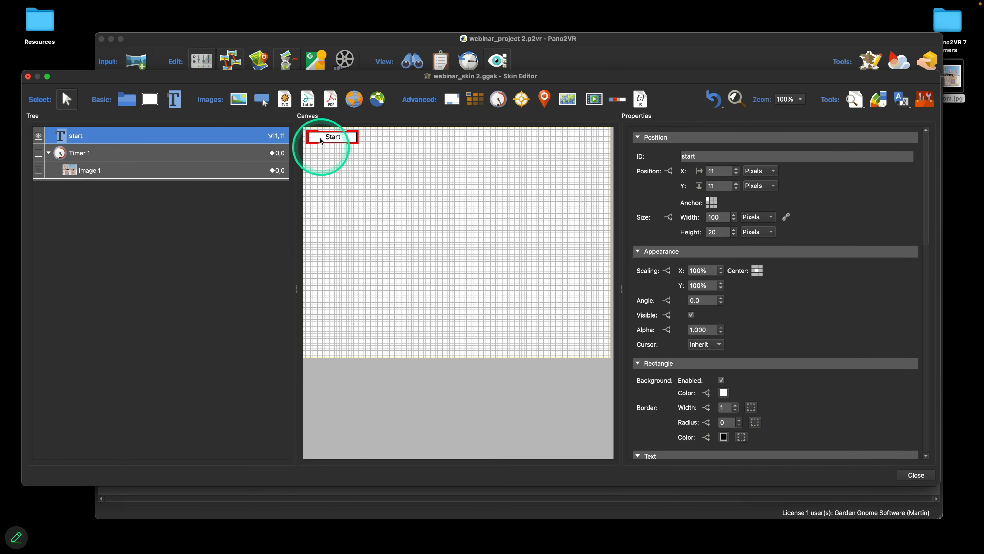
Place a second text element just below the Start button at X 14, Y 39 px and rename it stop
click(174, 99)
click(316, 149)
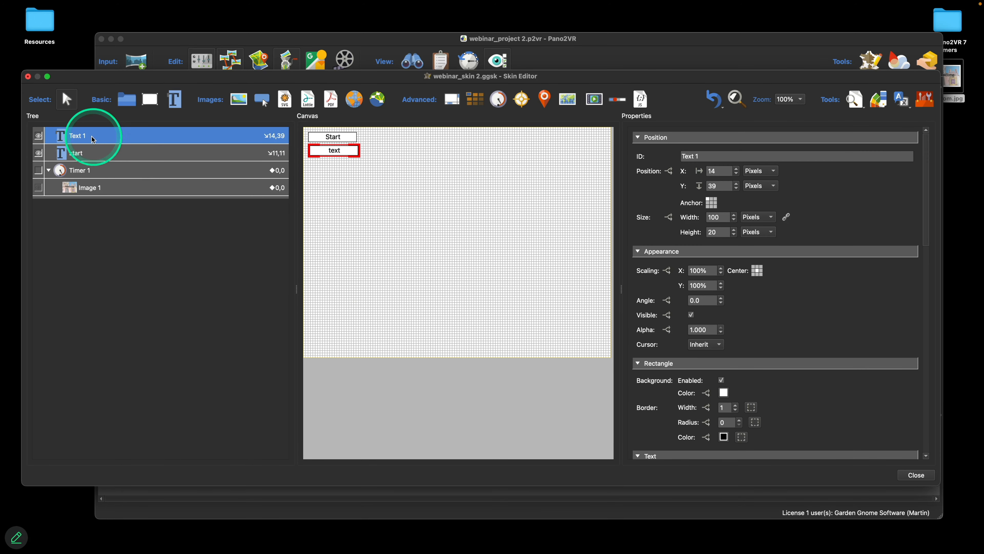
double_click(78, 136)
text(stop)
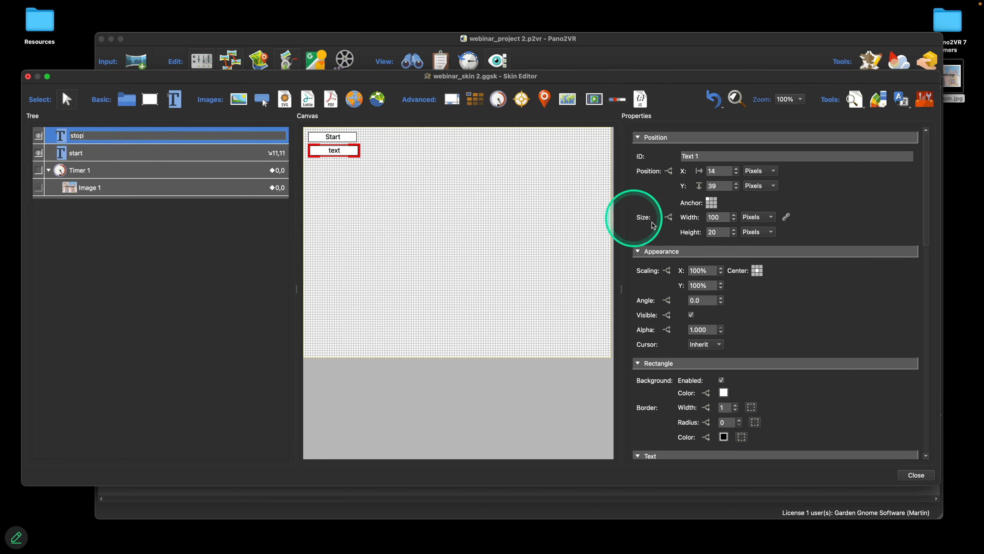
Replace the displayed text of the stop element with "Stop"
double_click(338, 153)
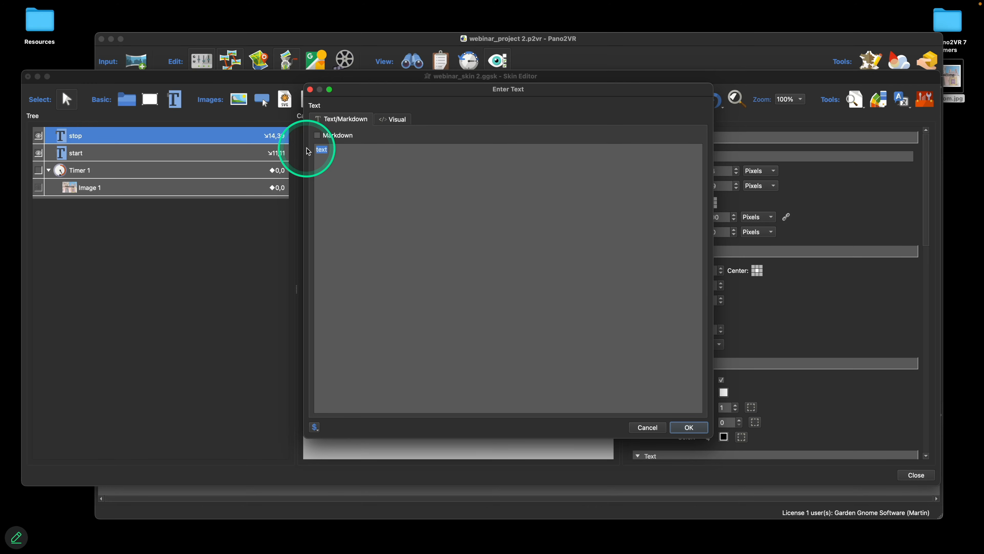
text(Stop)
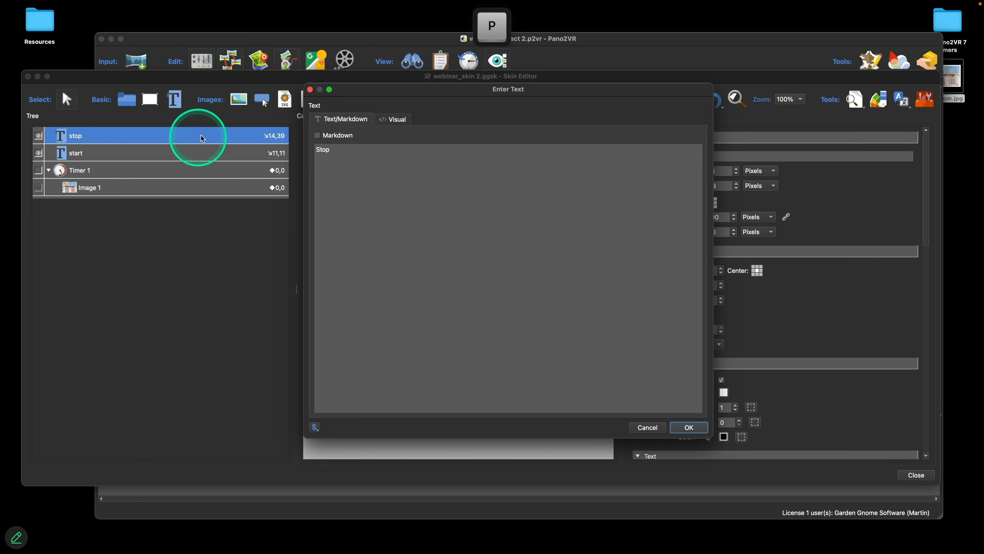
click(689, 426)
Add a Mouse Click action to the stop element that uses Set Value to give Timer 1 the value 0
scroll(795, 378, down, 10)
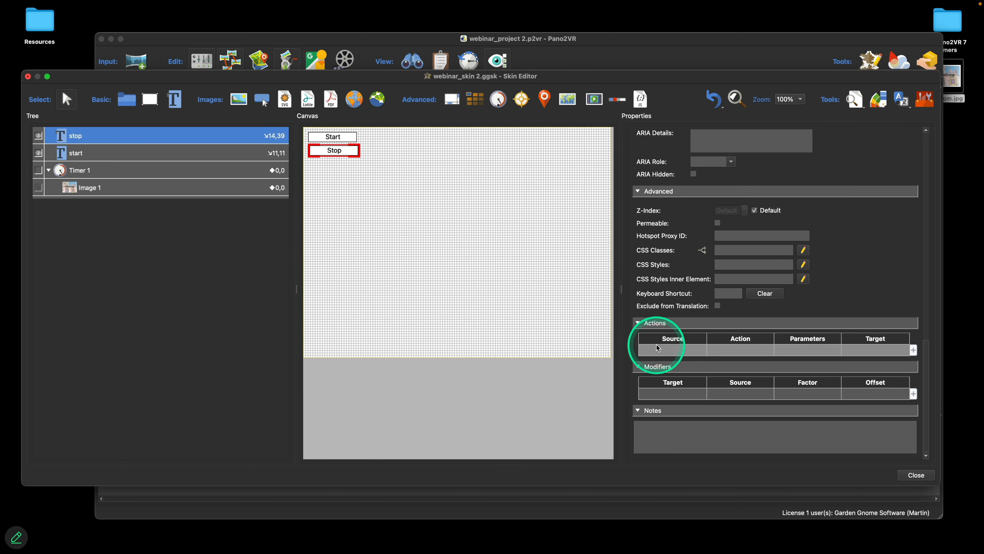
double_click(647, 347)
click(478, 270)
click(473, 280)
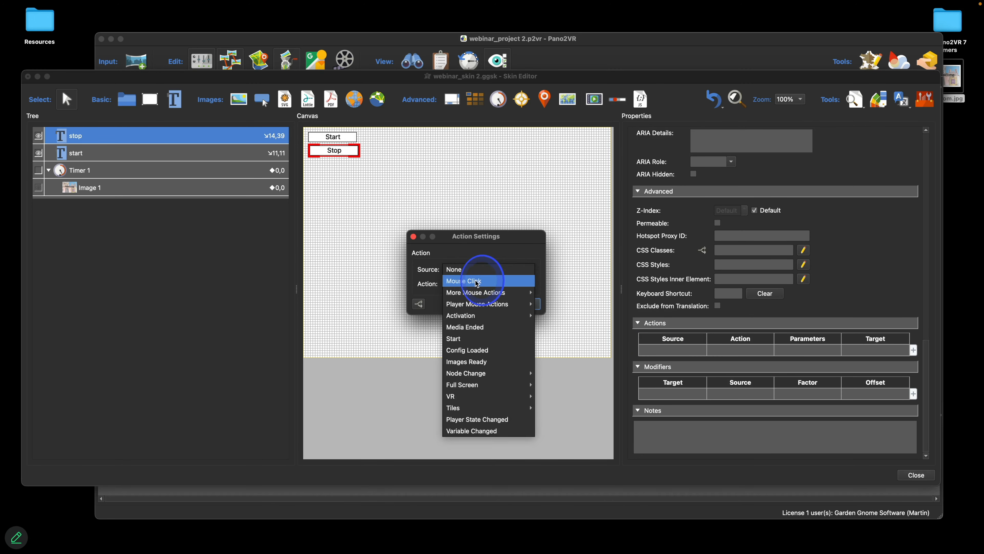
click(477, 283)
click(491, 445)
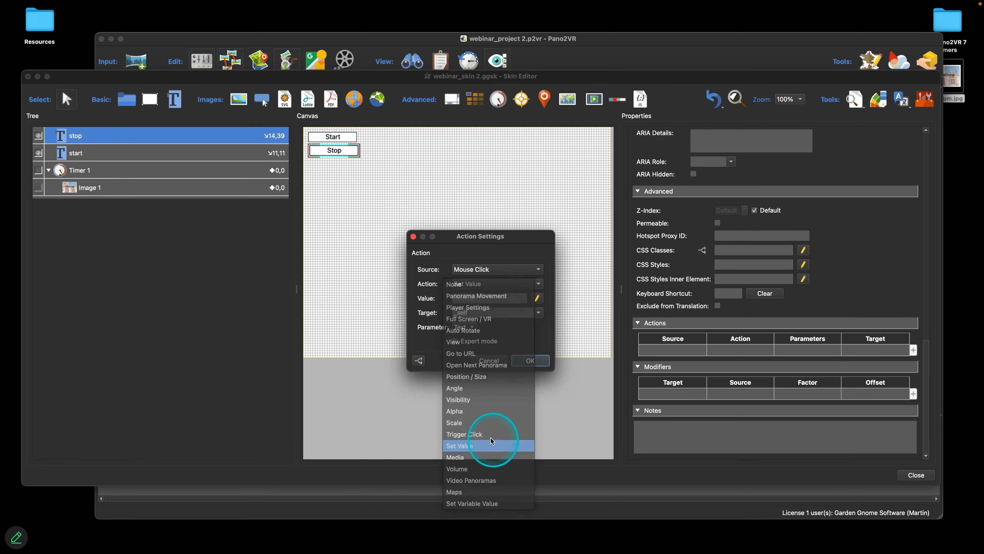
click(477, 299)
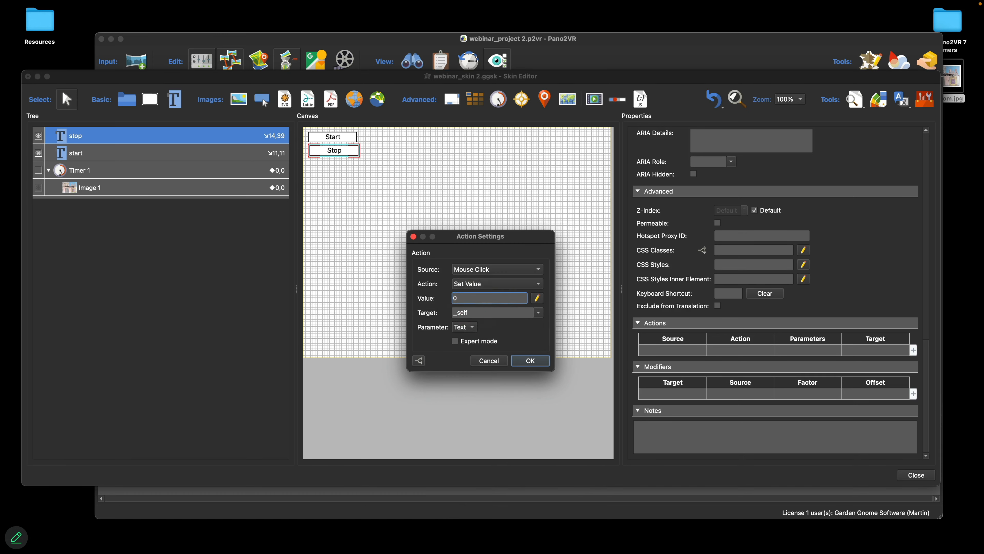
click(539, 313)
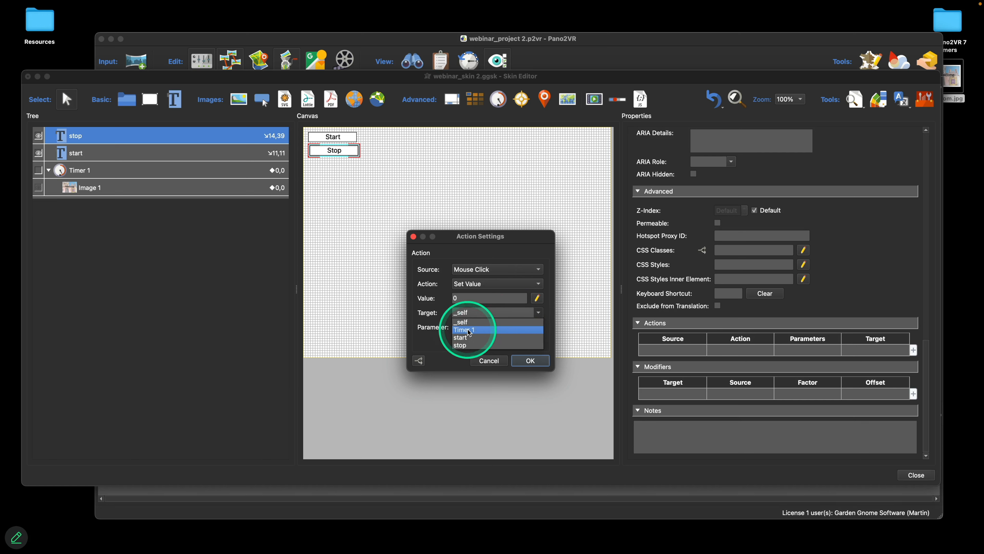
click(481, 330)
click(513, 361)
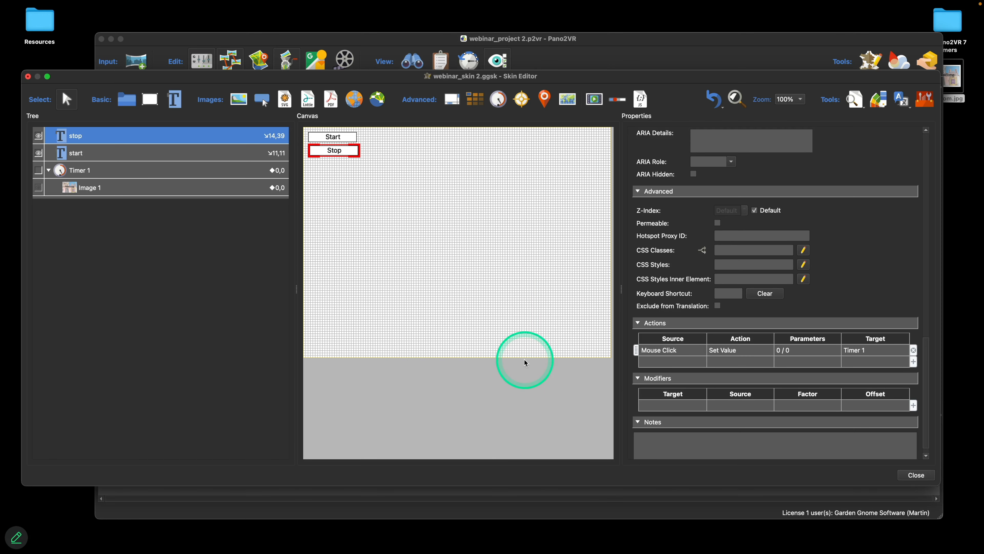
Set the value of the start element's Mouse Click action to 5 seconds for Timer 1
click(77, 152)
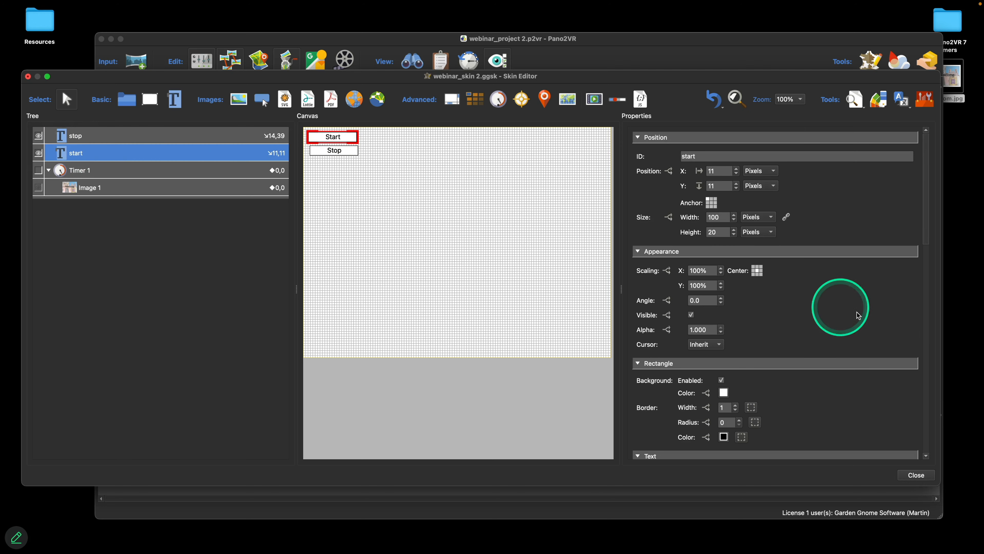
scroll(858, 310, down, 10)
scroll(861, 316, down, 4)
click(795, 339)
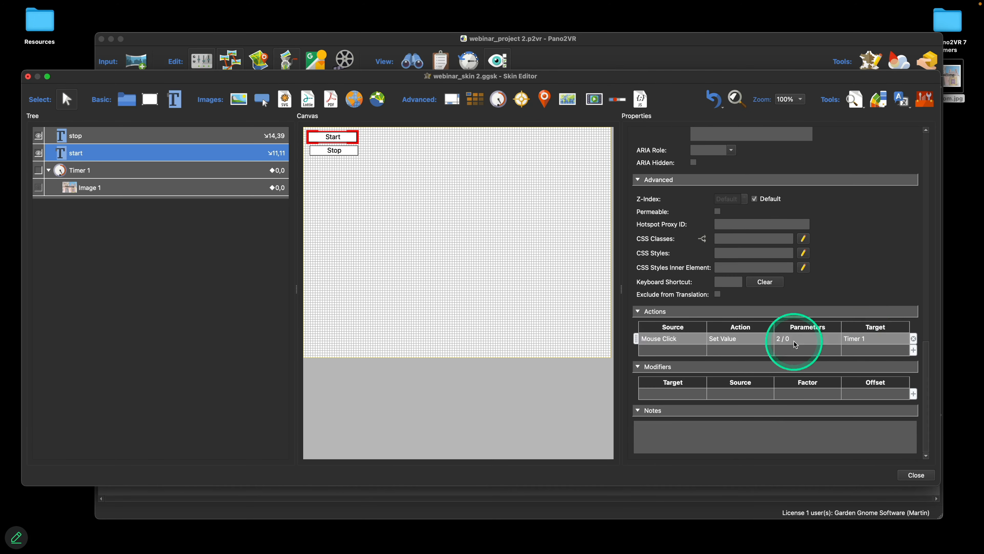
double_click(795, 339)
double_click(450, 271)
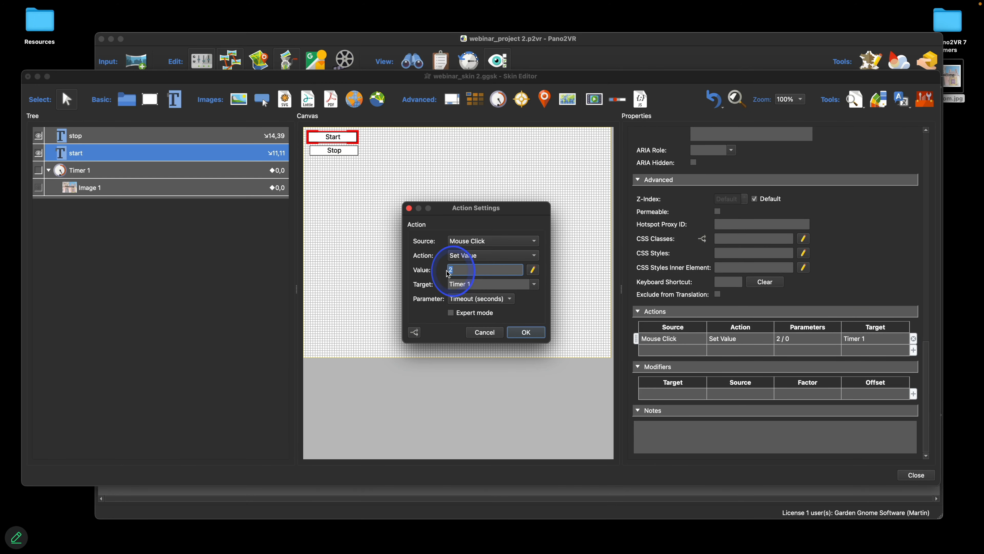
text(5)
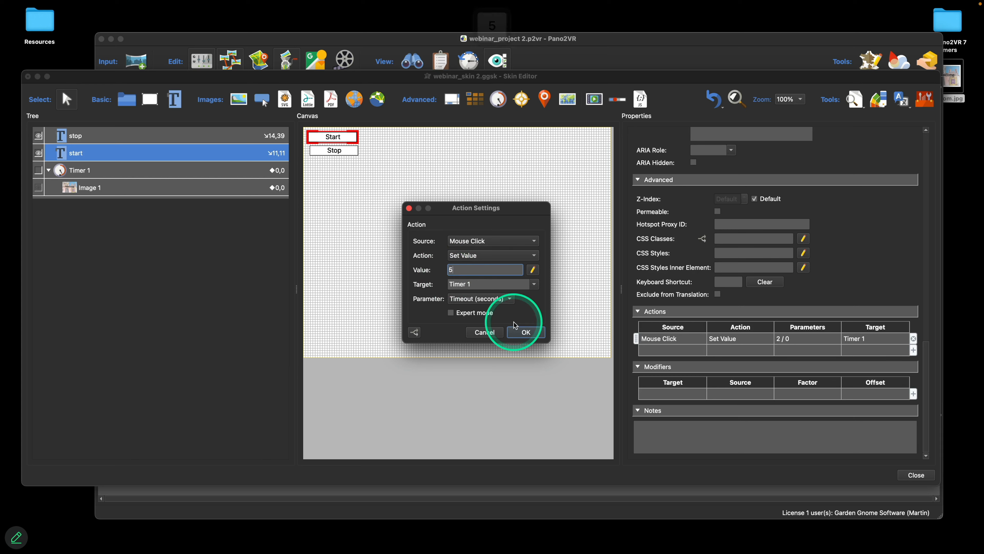
click(526, 332)
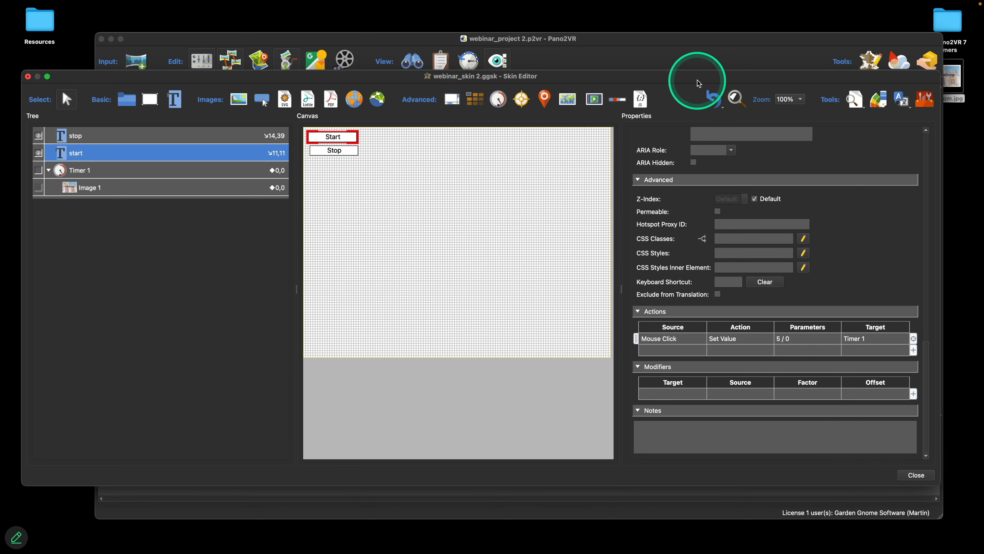
Open the live preview, enlarge it, and test the Start and Stop buttons several times
click(855, 99)
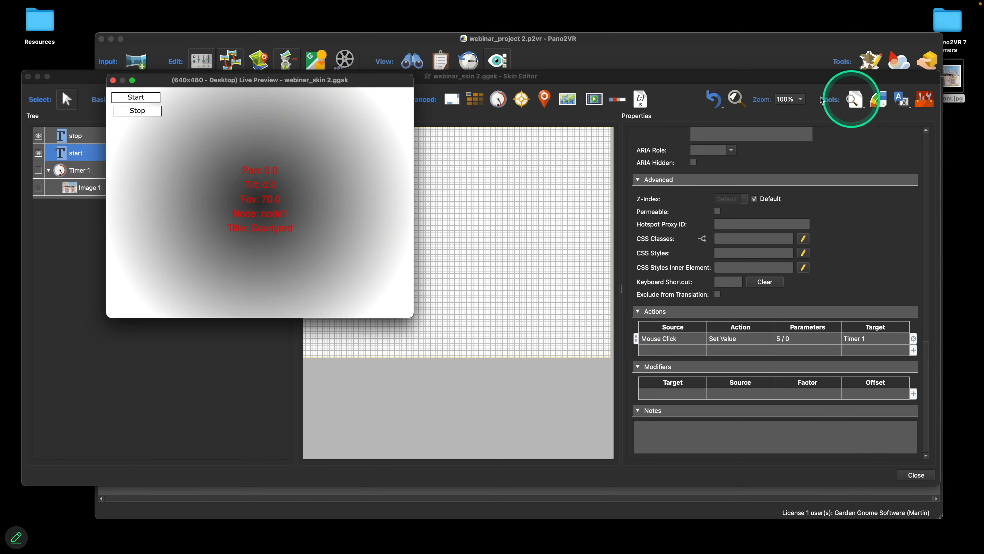
drag(326, 84, 471, 136)
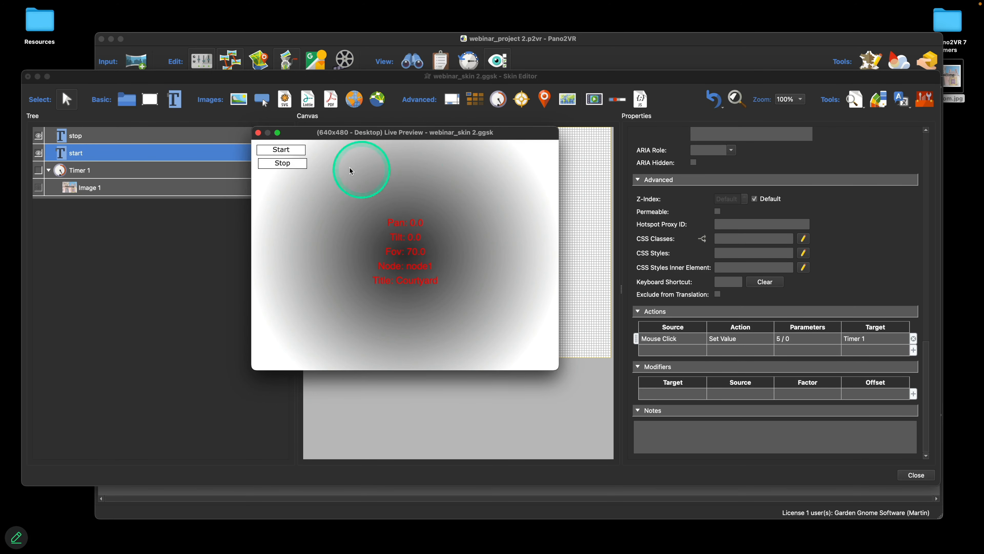
click(289, 152)
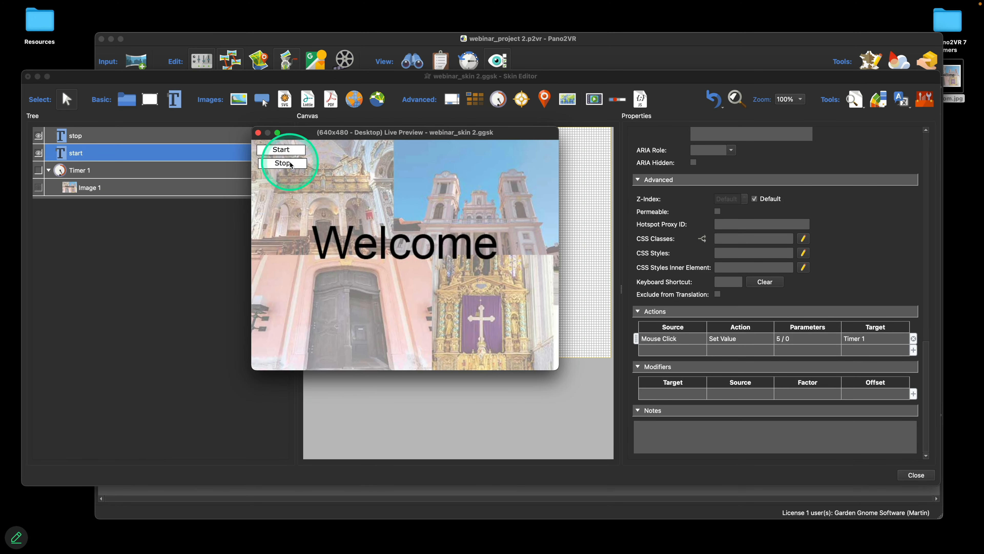
click(291, 165)
drag(556, 371, 728, 465)
click(287, 150)
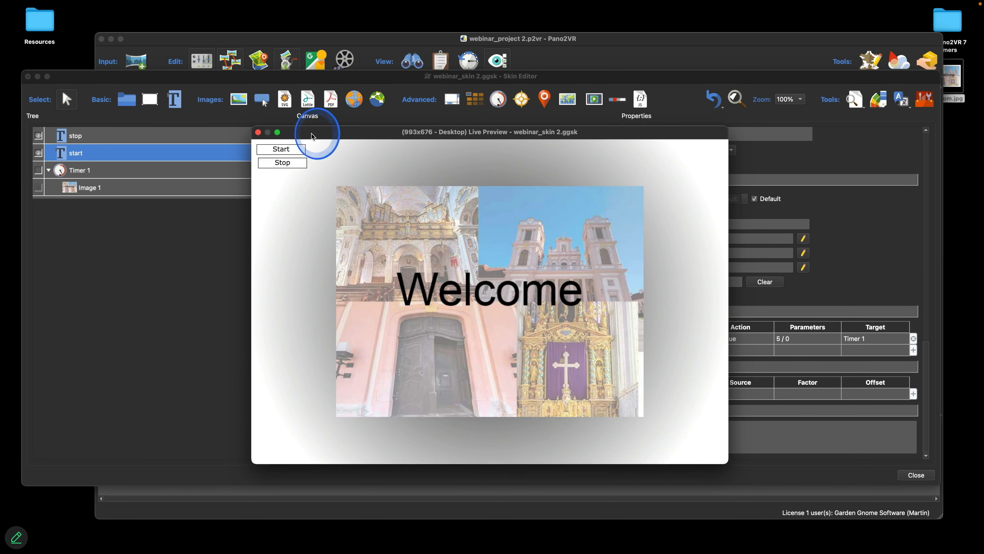
drag(311, 133, 262, 97)
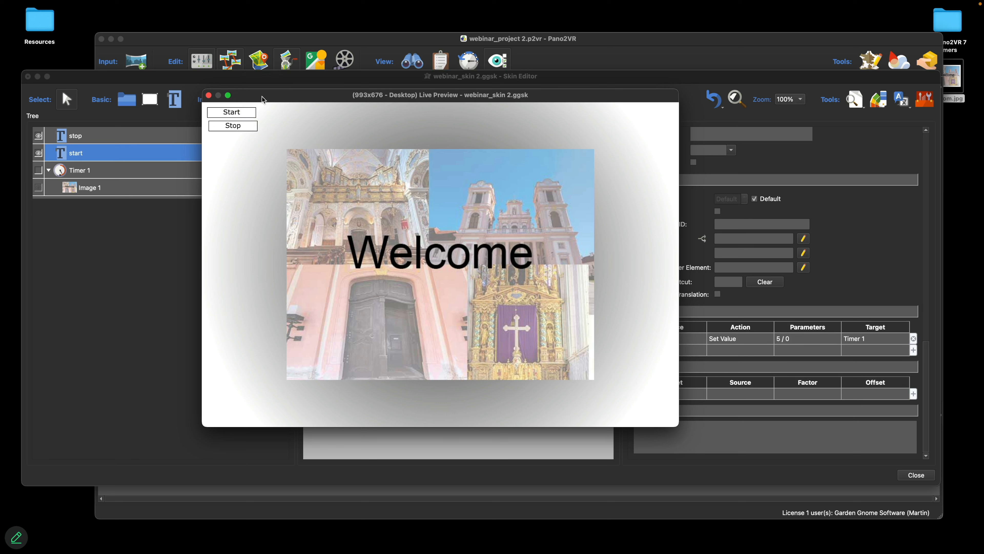
click(239, 114)
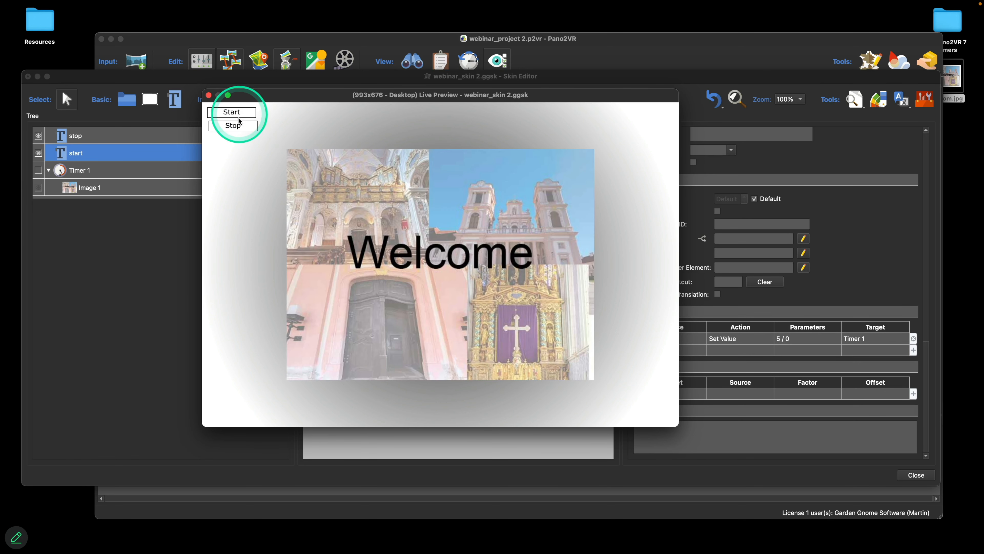
click(239, 126)
click(238, 113)
click(240, 126)
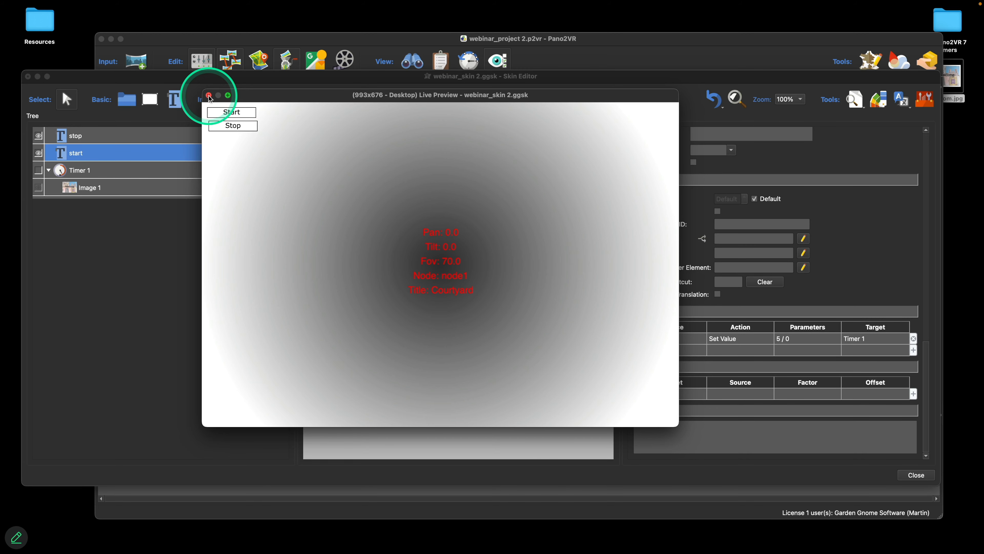
Shrink the live preview beside the properties, and inspect the logic block on Timer 1's Visible property without changing it
drag(677, 90, 334, 216)
scroll(860, 236, up, 15)
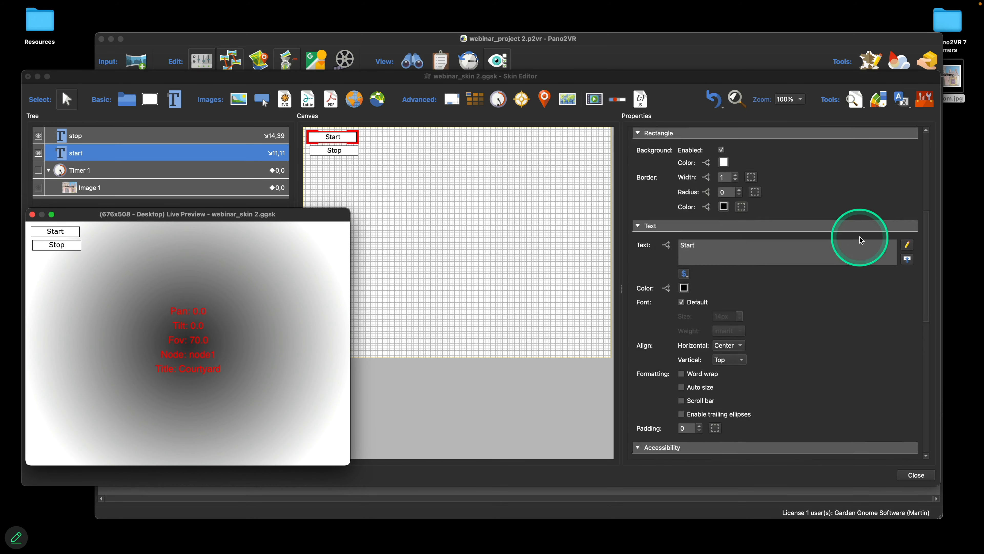
click(199, 171)
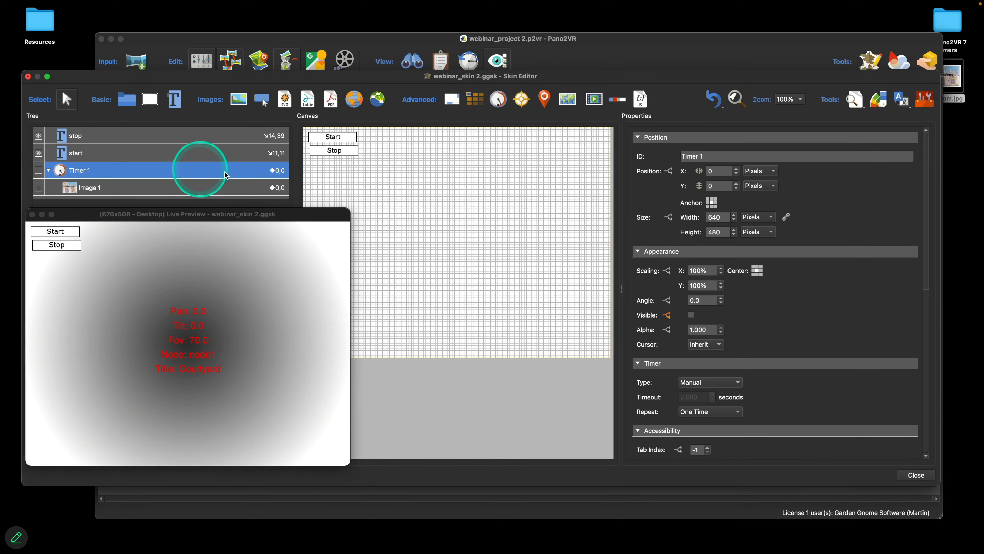
scroll(887, 286, down, 5)
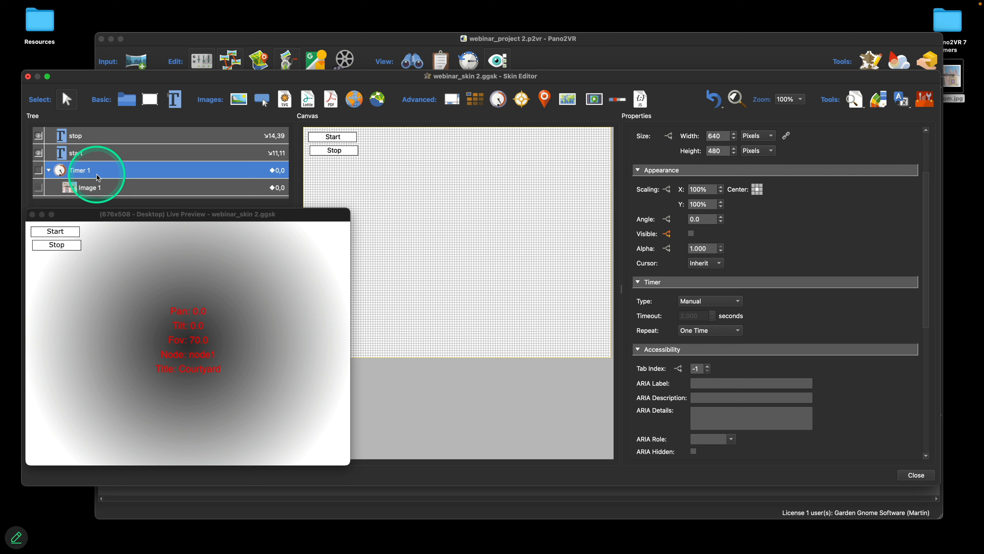
click(666, 234)
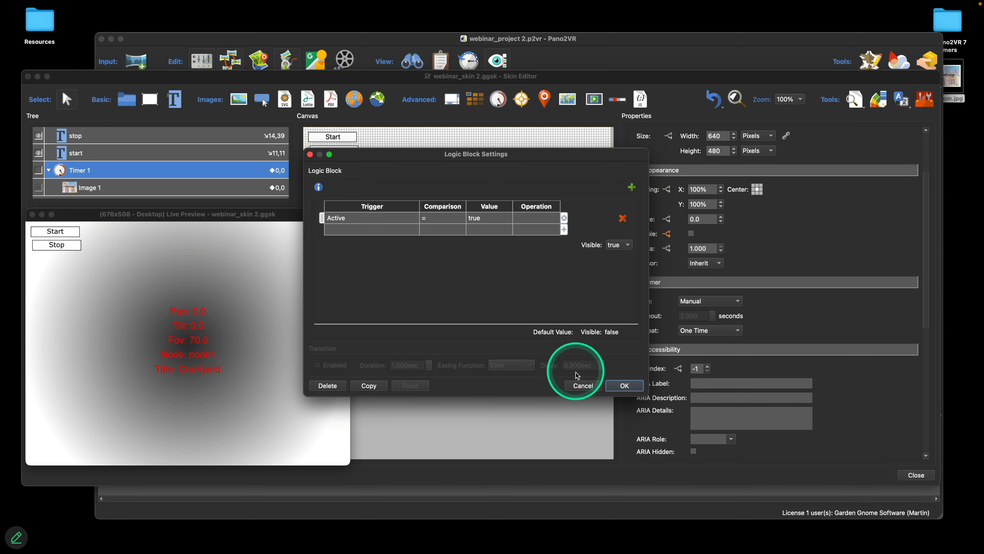
click(583, 386)
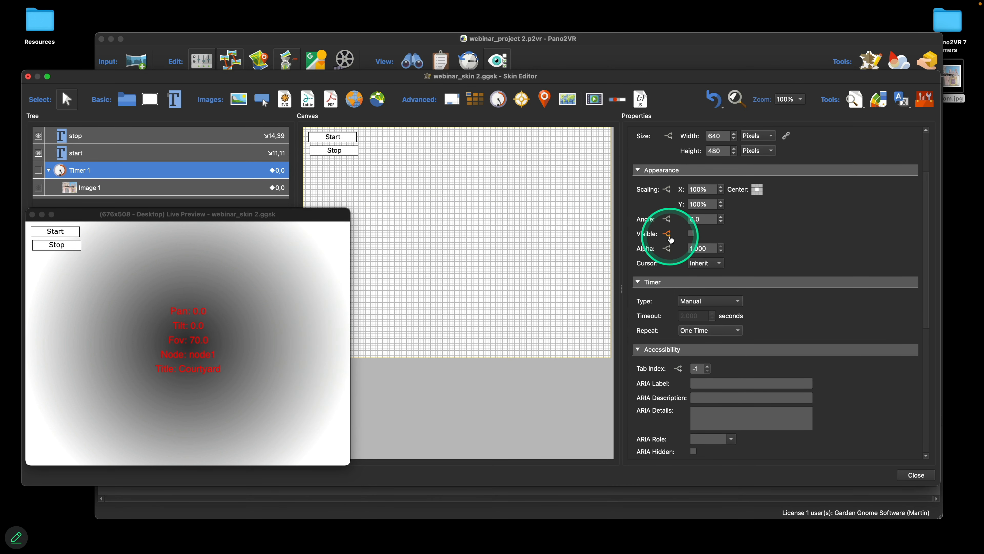
Make Timer 1 visible by default and delete the logic block on its Visible property
click(690, 234)
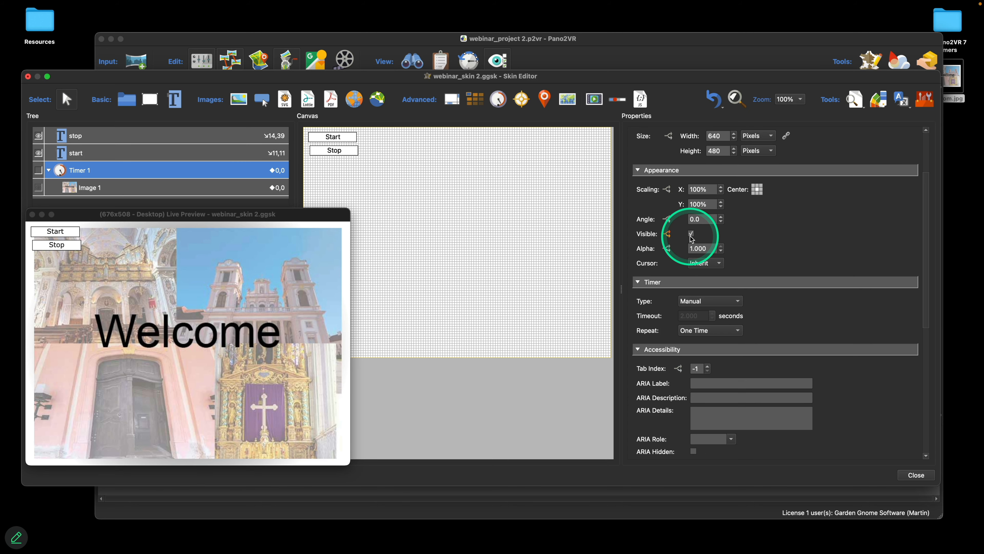
click(667, 234)
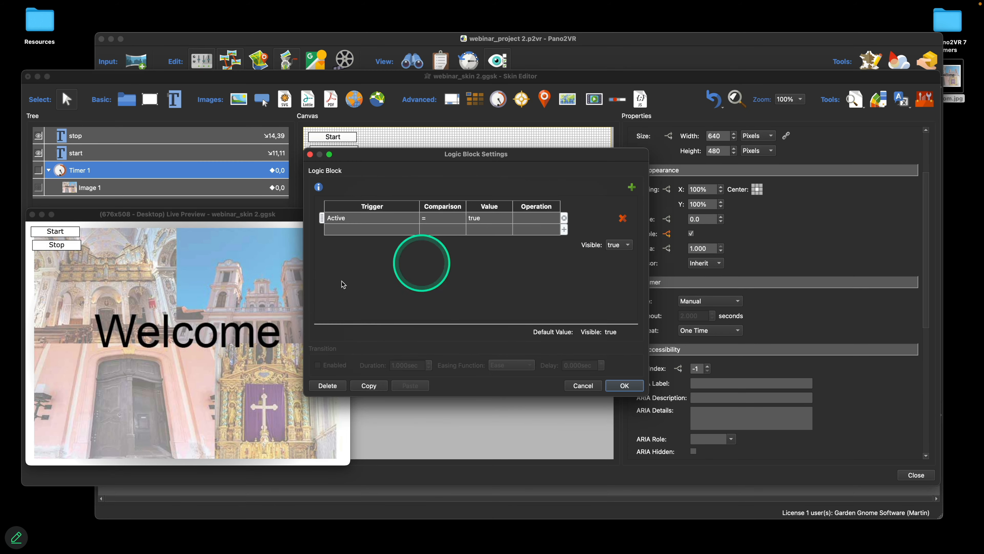
click(327, 386)
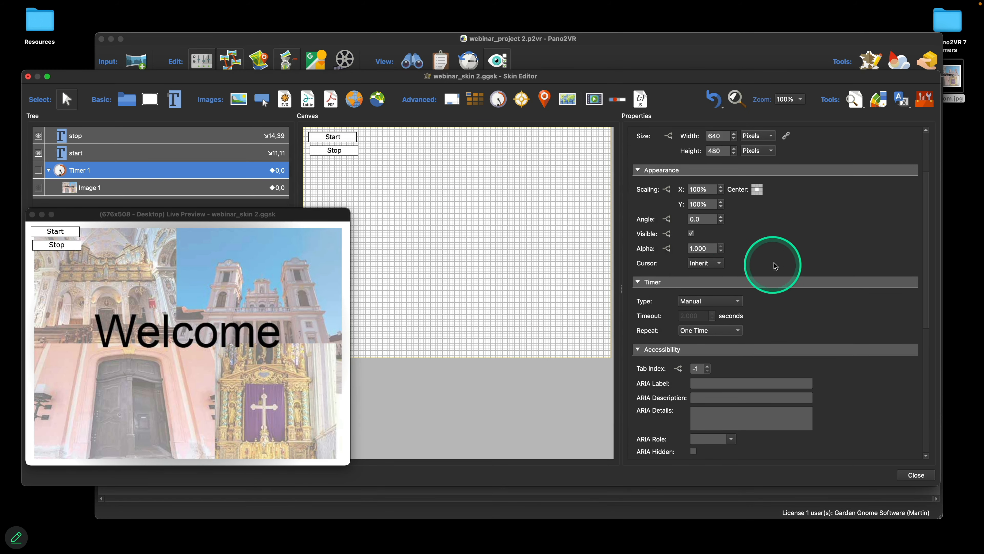
Add a logic block to Timer 1's Angle that sets it to 45 when the Active state is true
scroll(777, 260, down, 3)
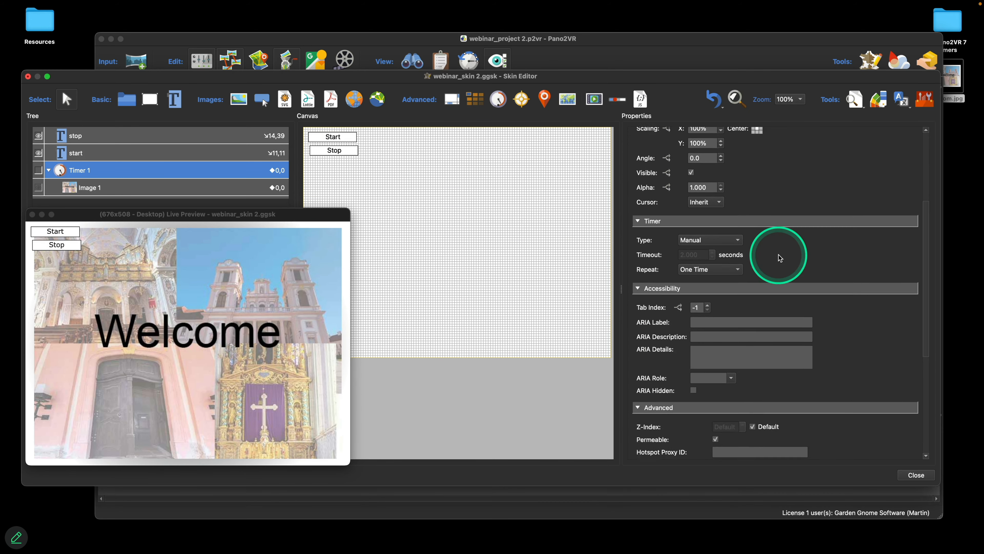
click(667, 161)
click(391, 220)
click(389, 218)
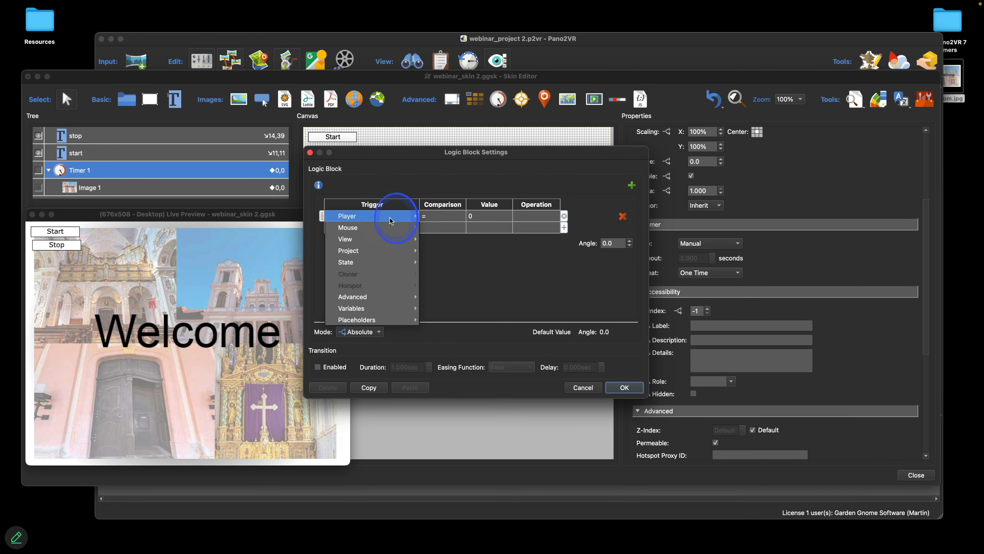
click(389, 308)
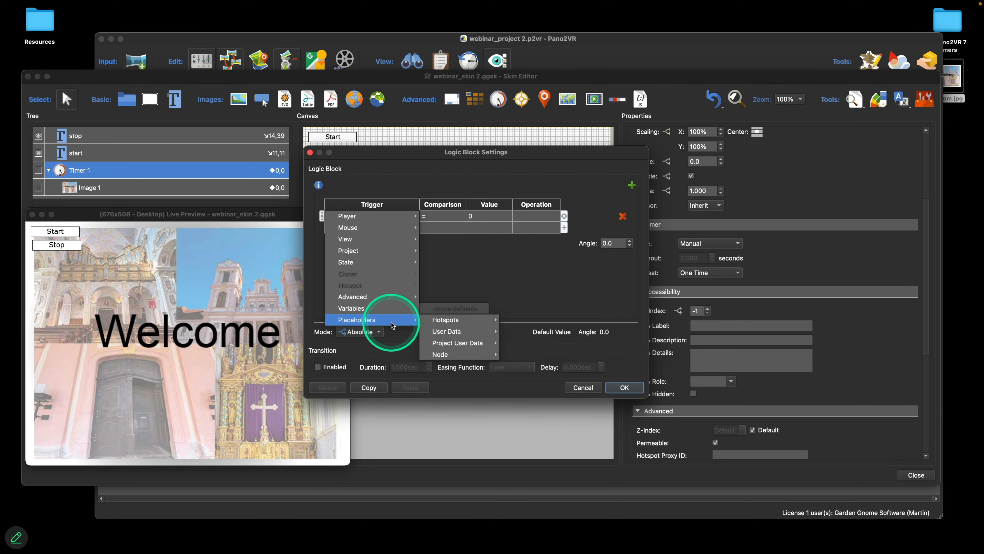
mouse_move(392, 296)
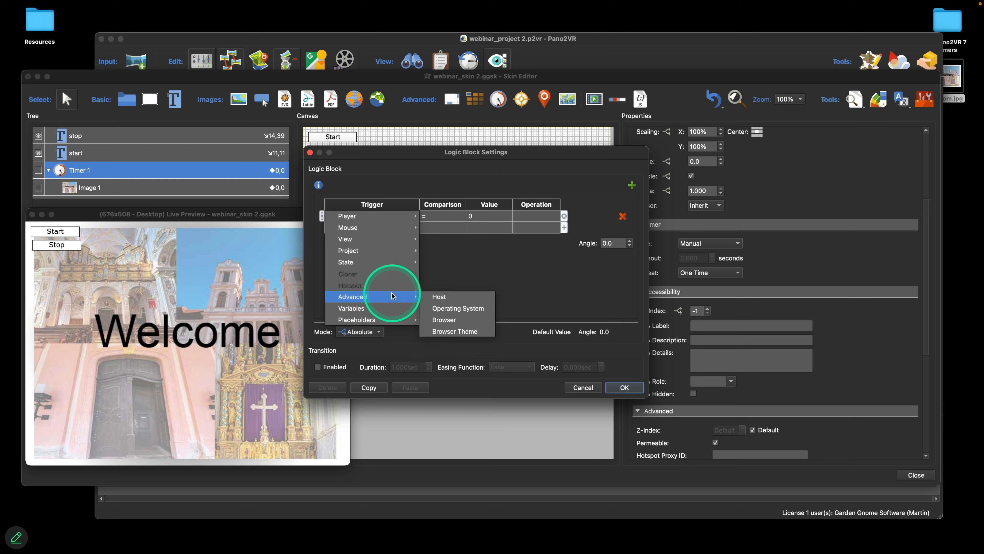
mouse_move(393, 264)
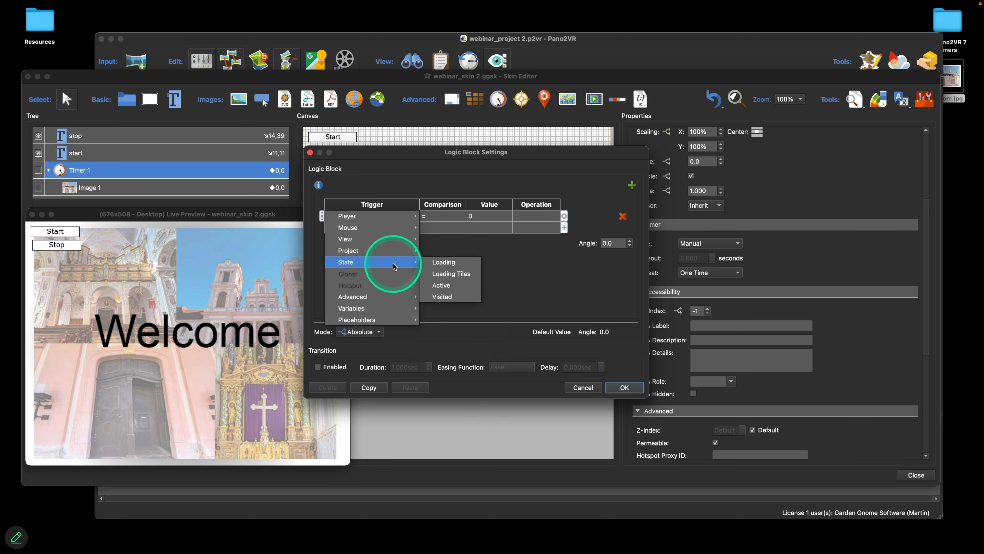
click(442, 286)
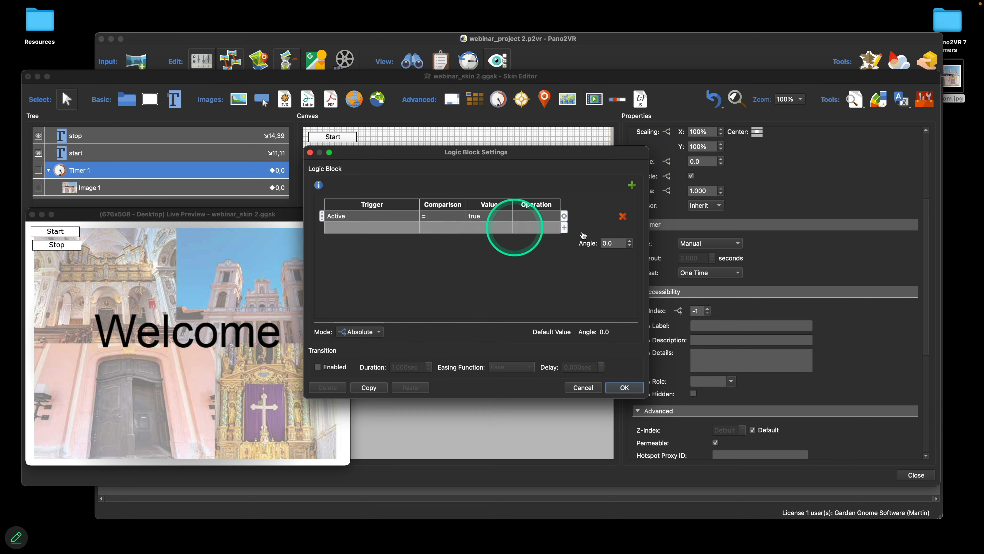
text(45)
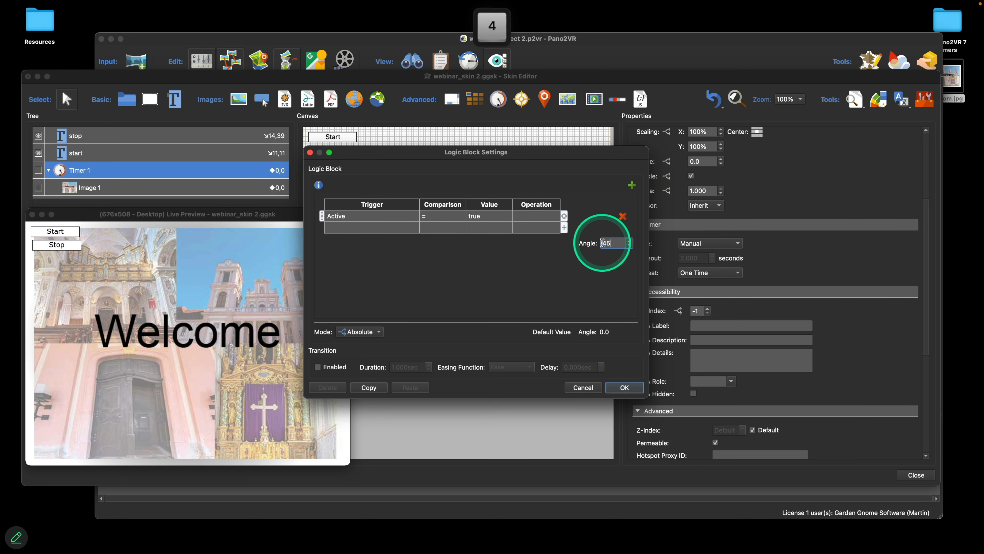
click(625, 387)
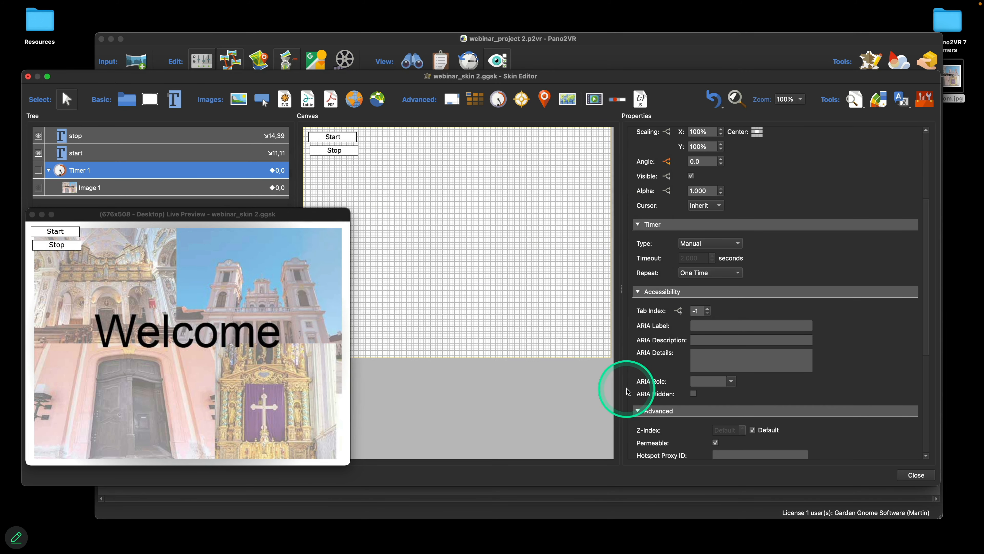
Test the image rotation with Start and Stop in the live preview, and enlarge the preview window
click(68, 232)
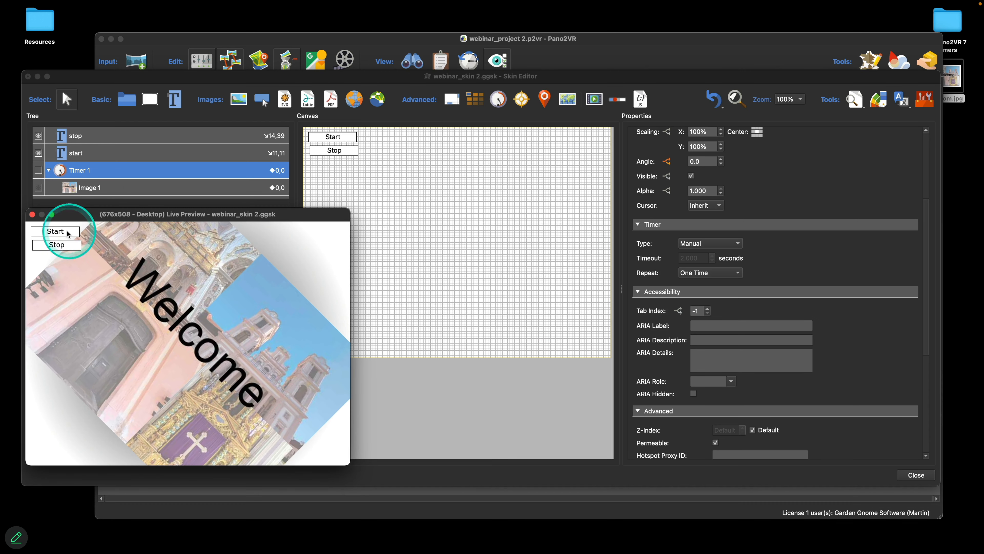
click(67, 246)
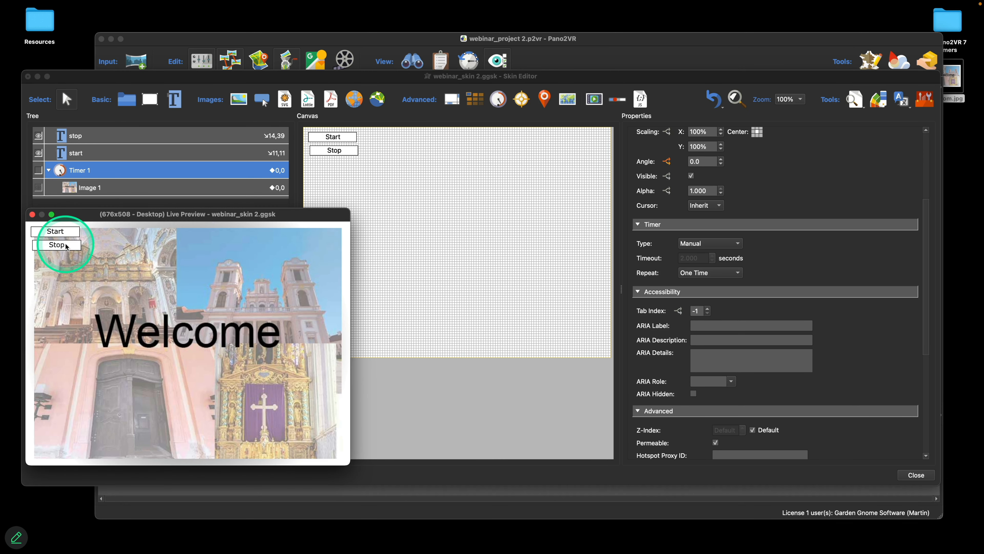
click(68, 233)
click(66, 245)
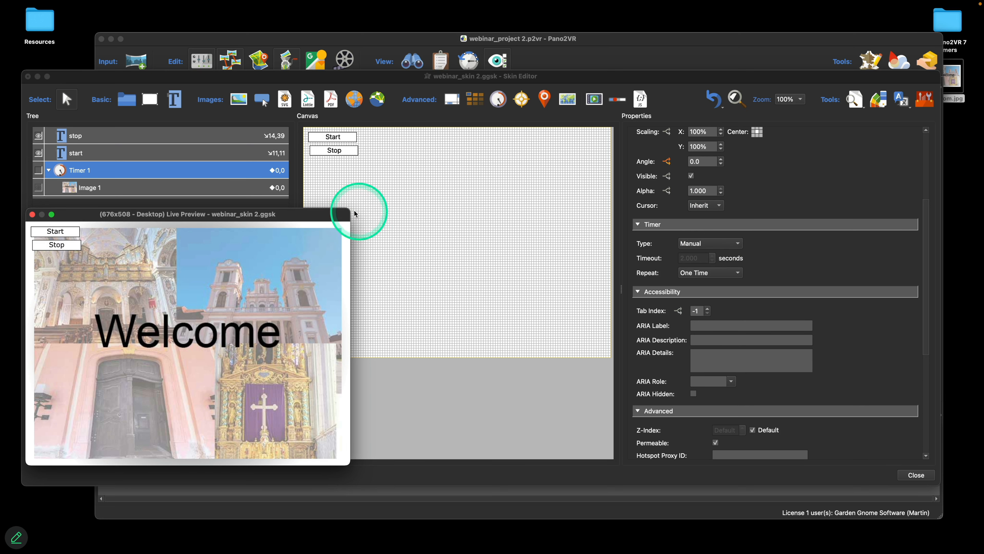
drag(354, 213, 412, 213)
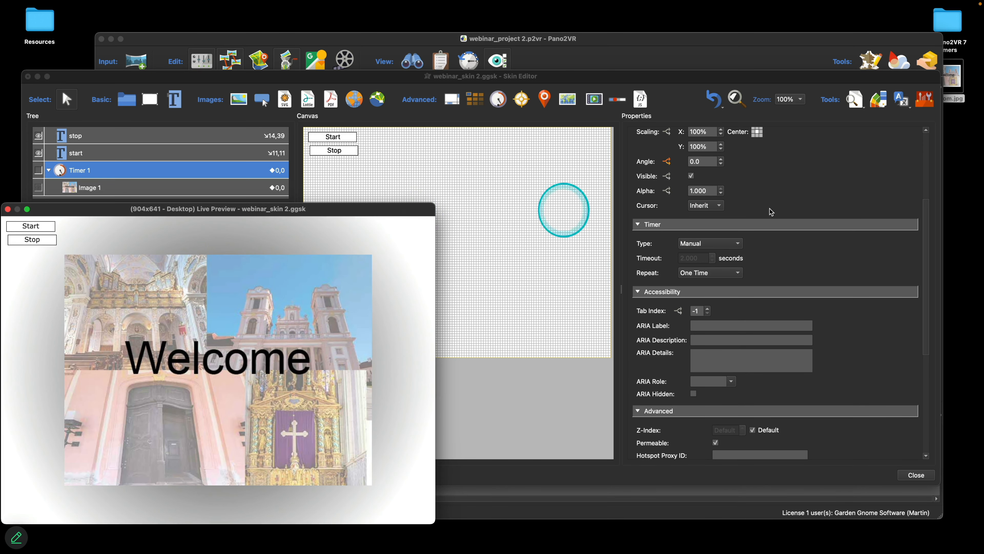
Enable the transition on Timer 1's Angle logic block with the Ease In Out easing function, and test it with Start in the live preview
click(674, 163)
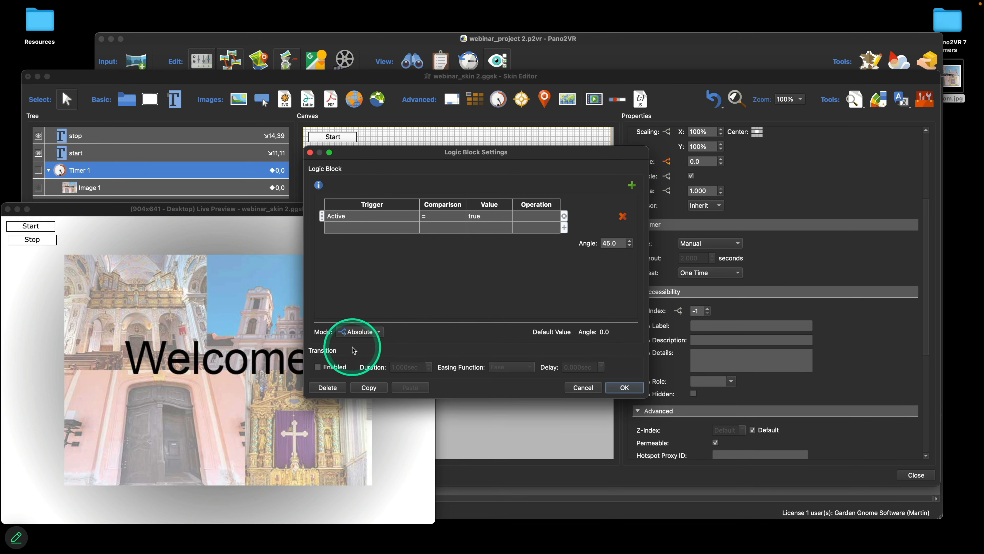
click(318, 367)
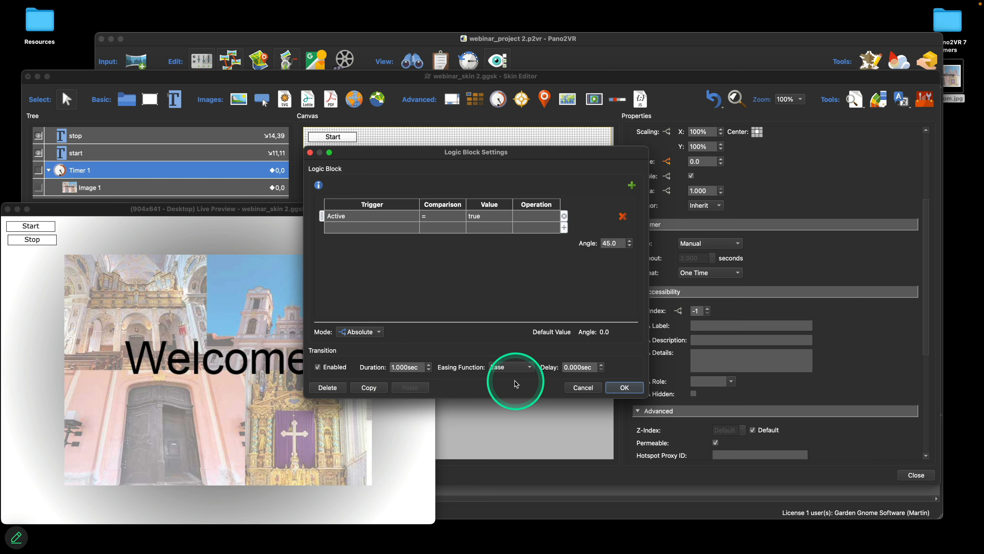
click(510, 367)
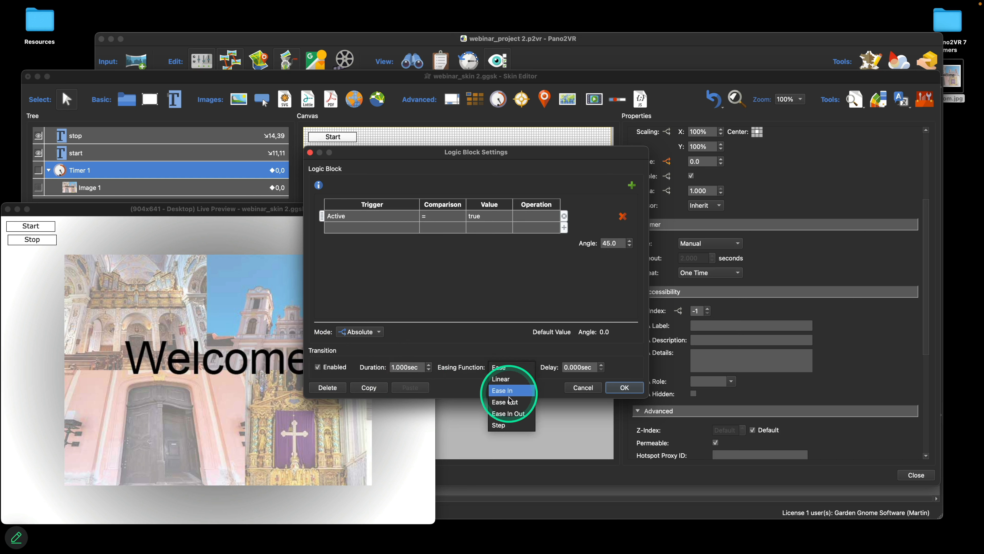
click(508, 413)
click(622, 388)
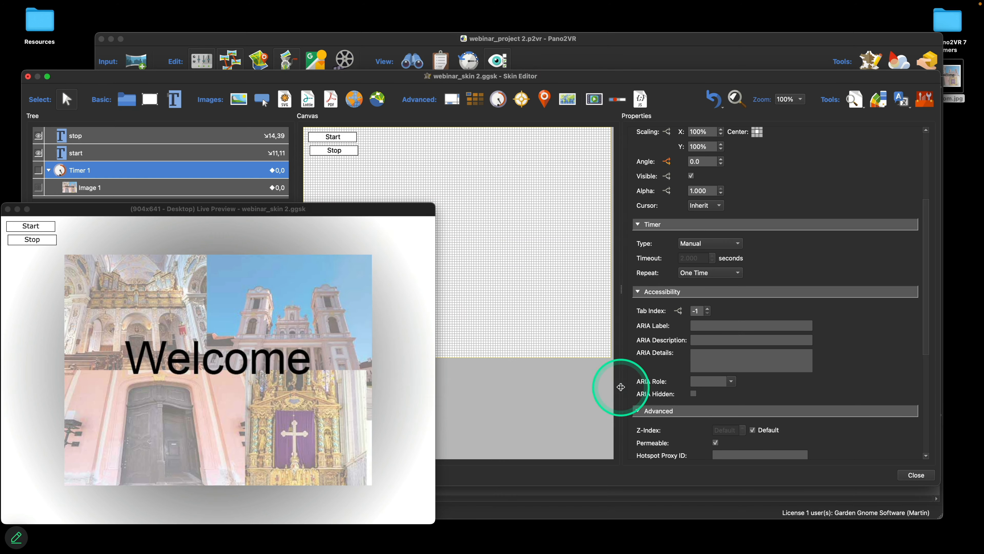
click(38, 227)
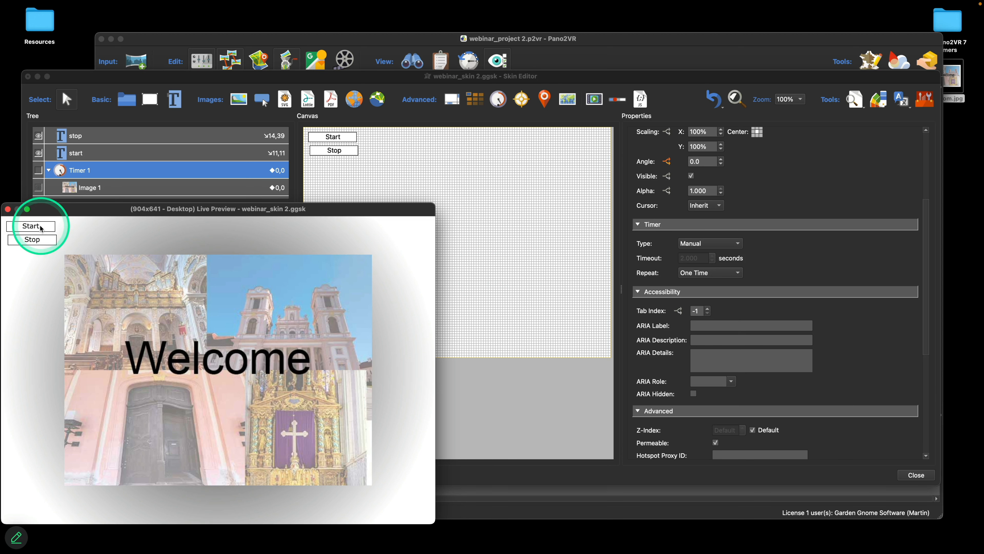
Set the timeout value in the start element's mouse click action to 1 second, and test Start in the live preview
click(77, 152)
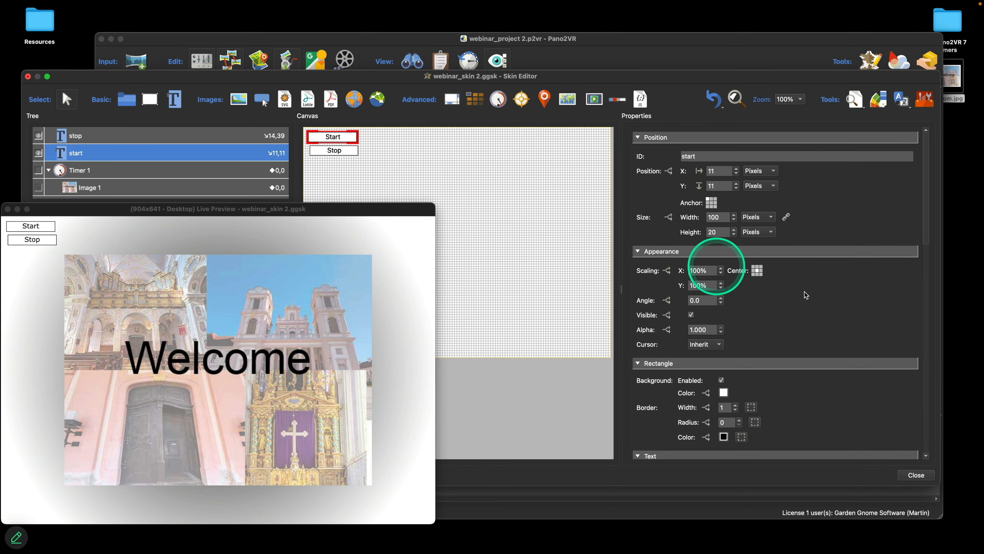
scroll(806, 295, down, 15)
click(809, 339)
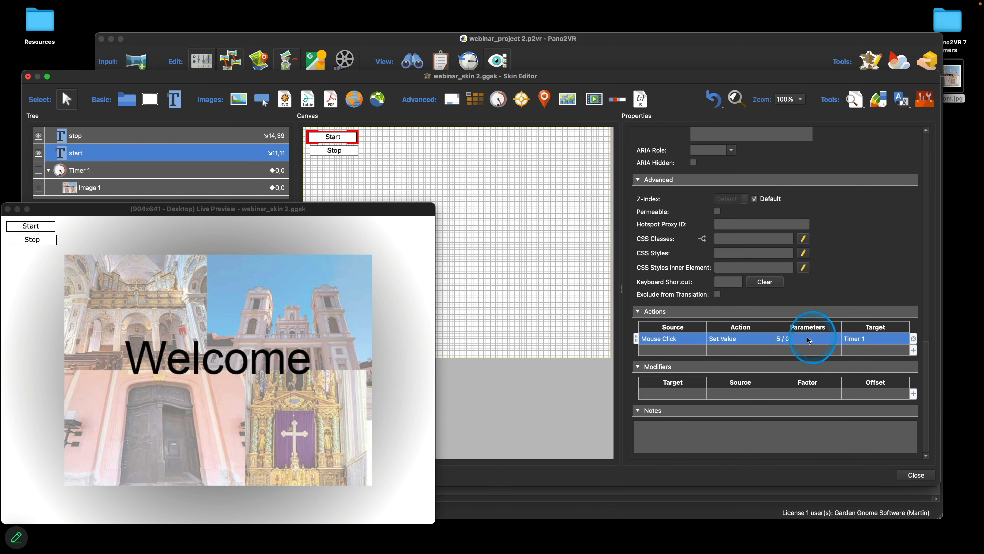
double_click(809, 339)
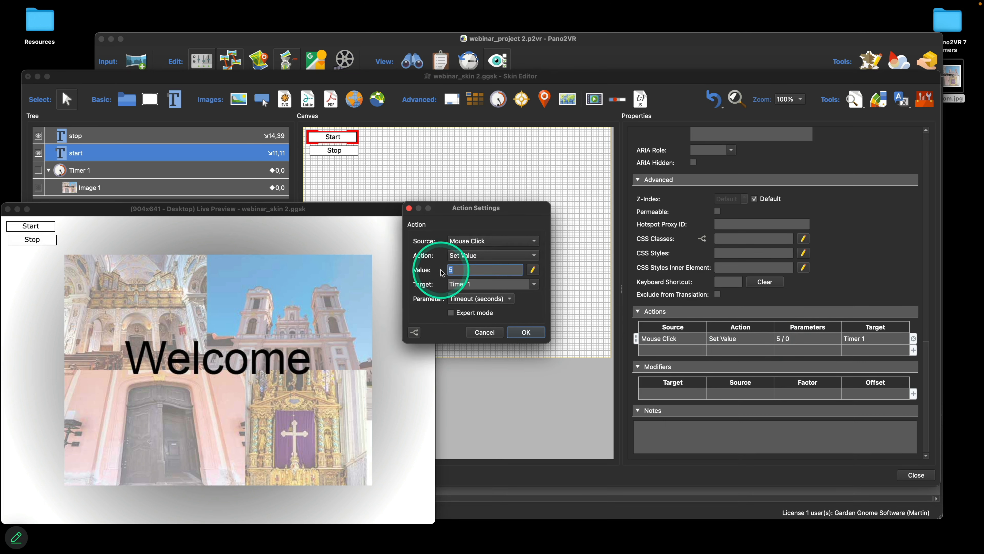
click(526, 332)
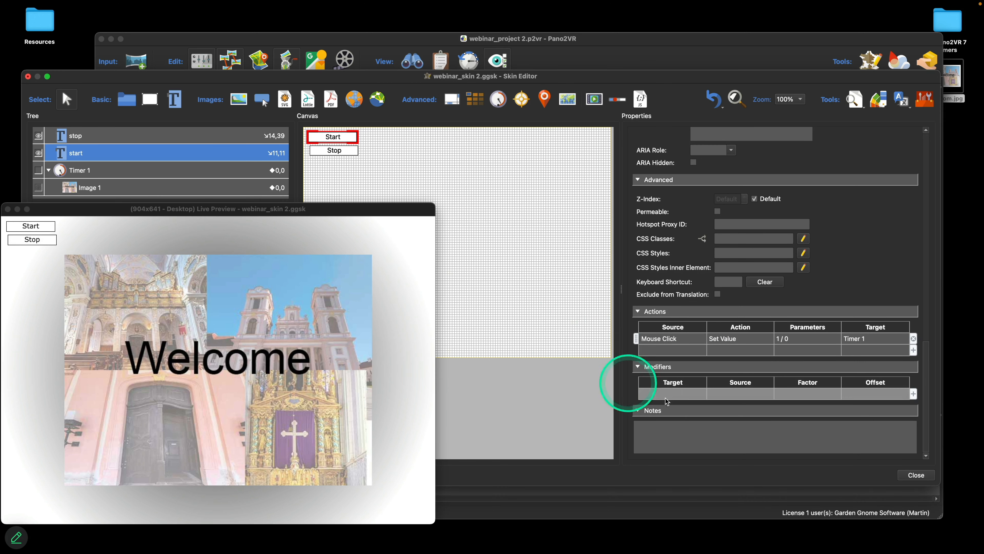
click(42, 228)
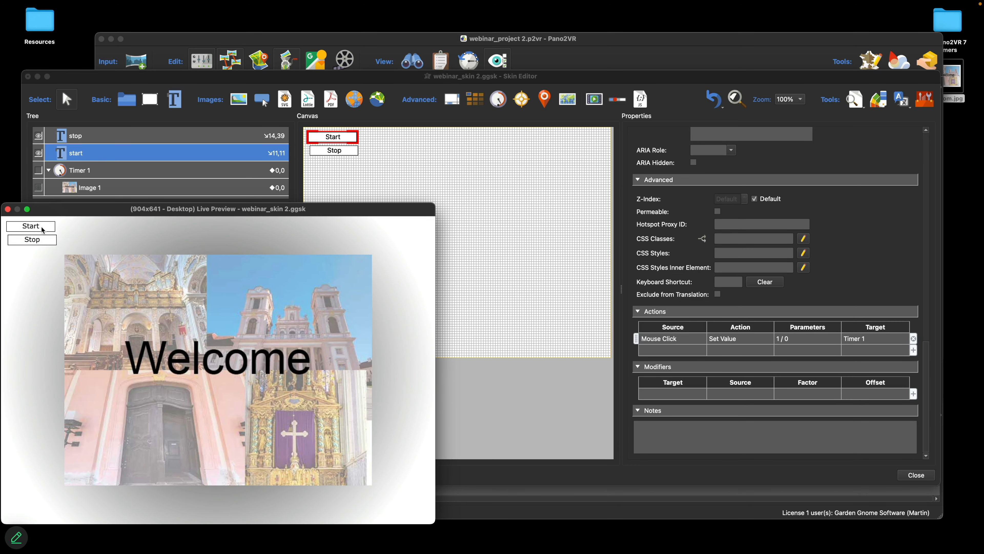
Set the transition duration of Timer 1's Angle logic block to 0.5 sec, test it with Start, and close the live preview
drag(212, 214, 217, 212)
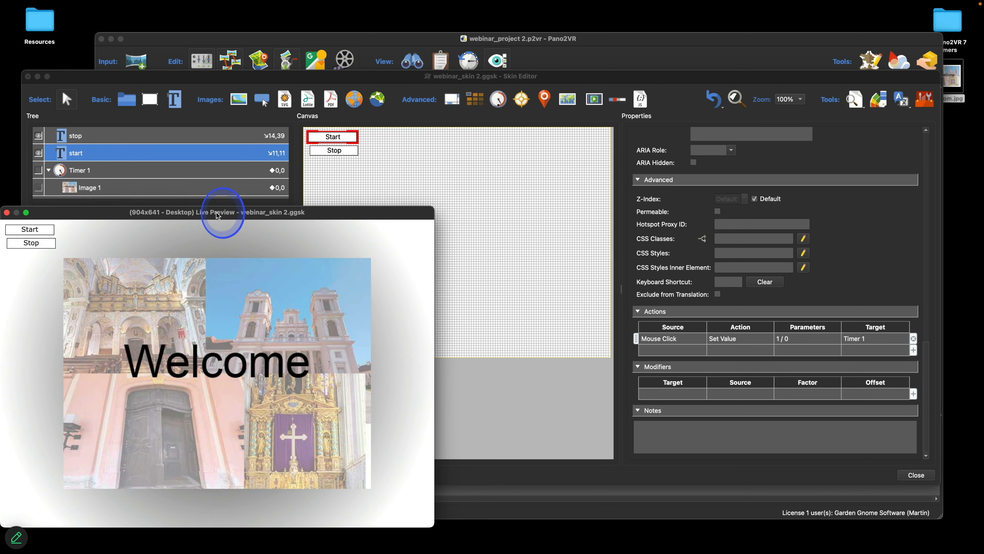
click(90, 187)
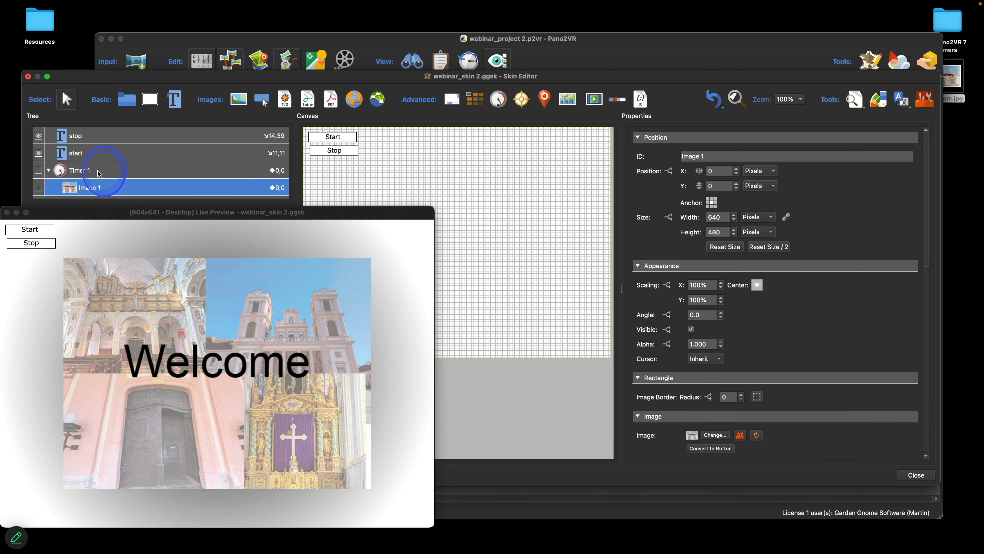
click(89, 171)
scroll(750, 306, down, 2)
scroll(751, 305, down, 1)
click(667, 252)
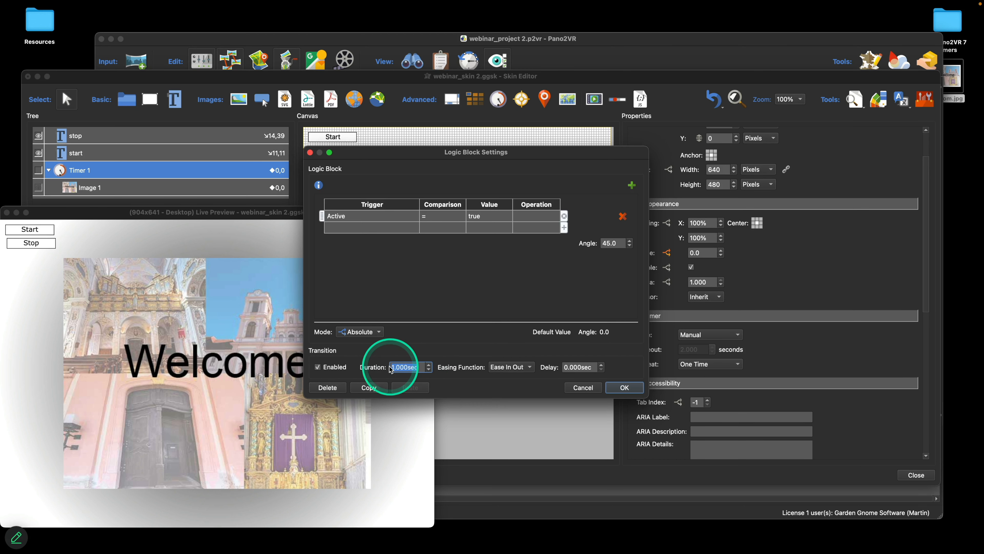
text(0.5)
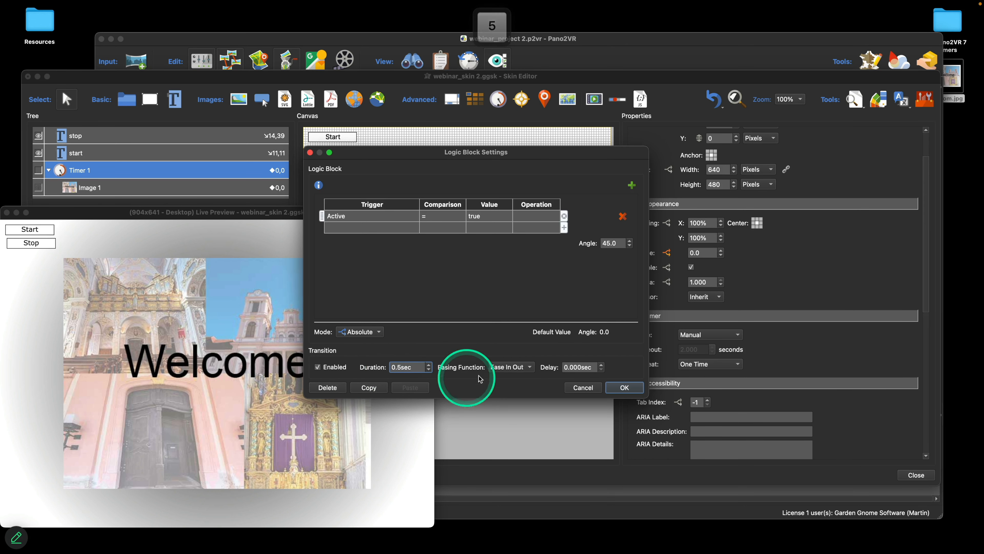
click(625, 387)
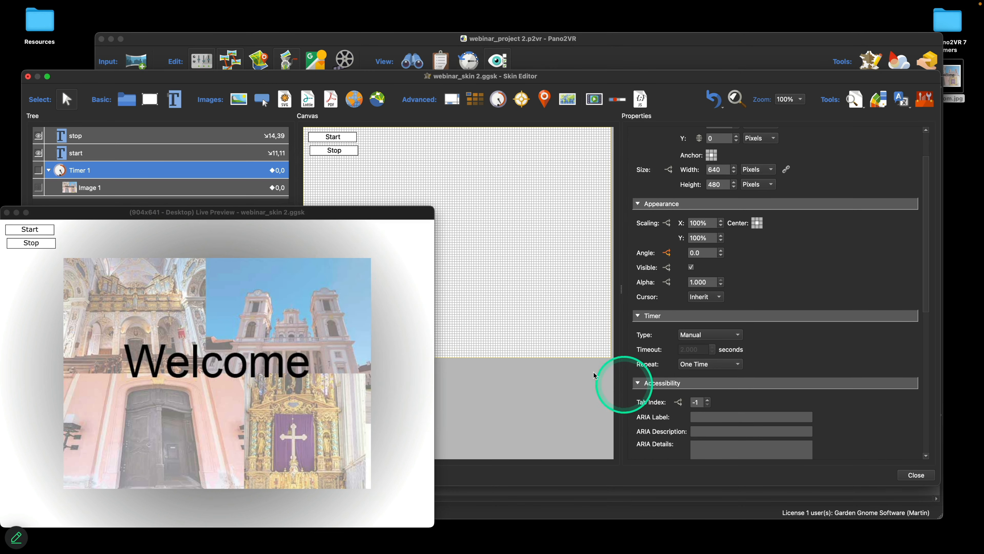
click(44, 232)
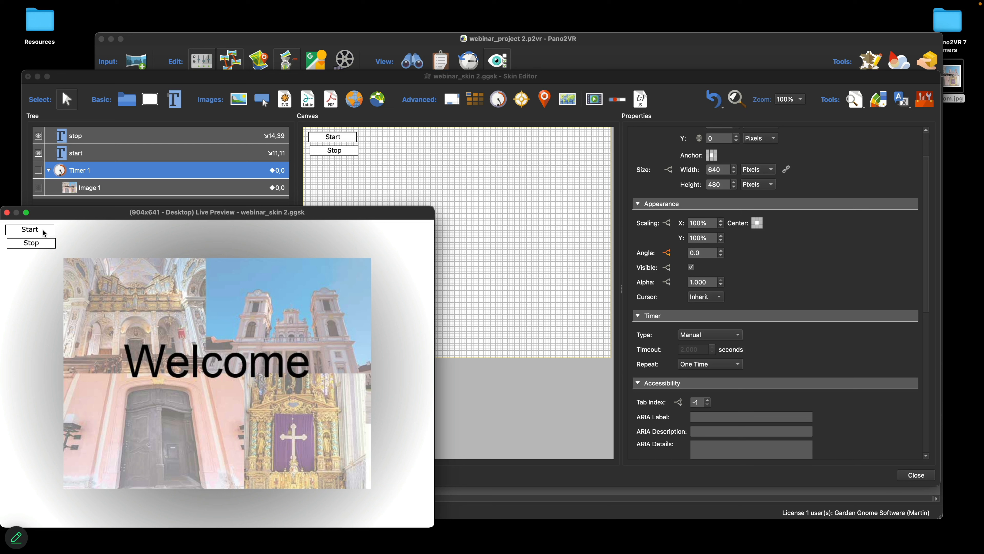
click(7, 213)
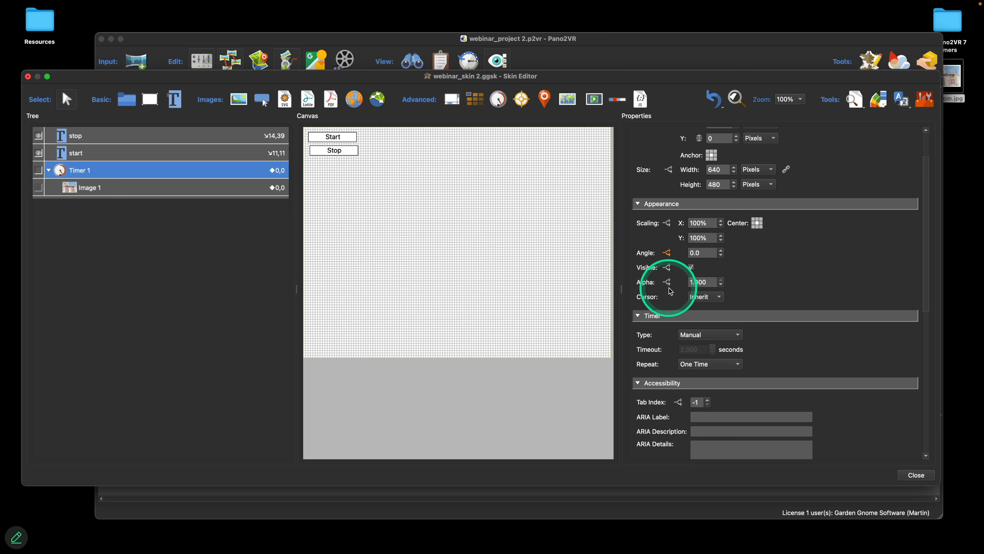
scroll(669, 287, down, 2)
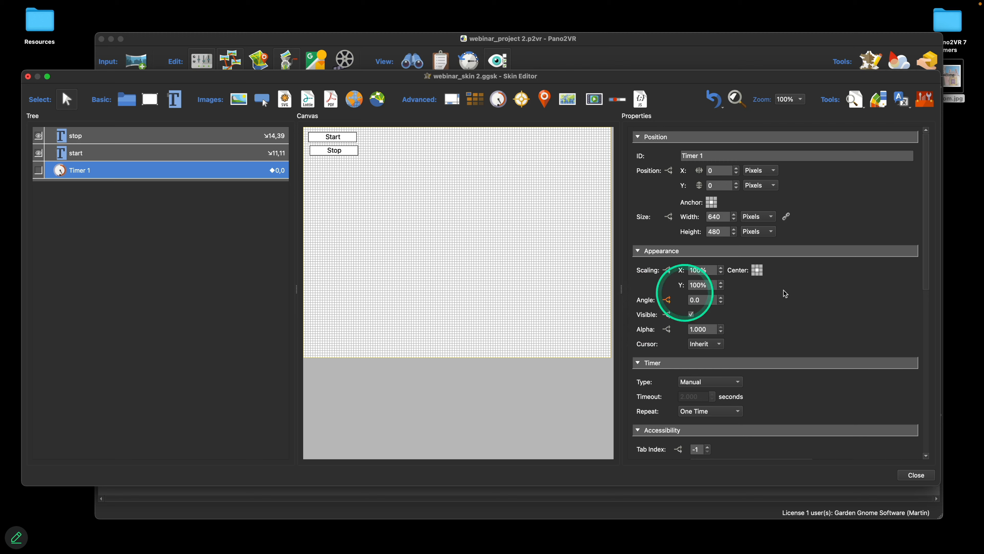
scroll(852, 285, down, 10)
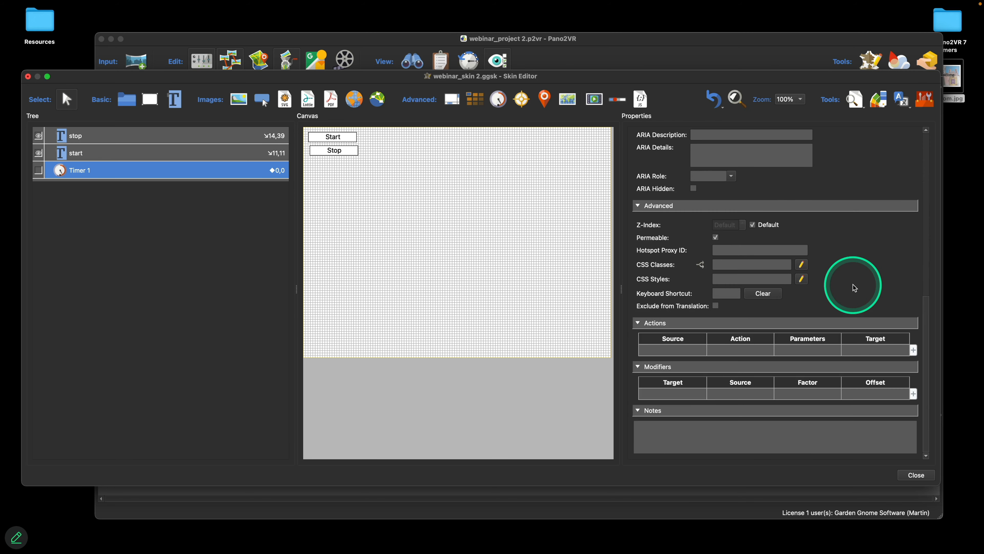
double_click(666, 350)
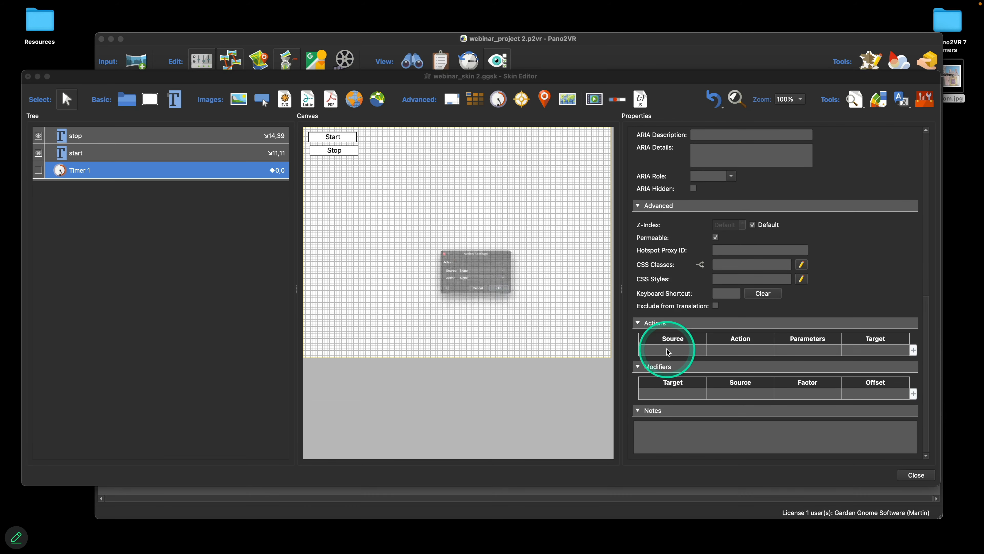
click(490, 272)
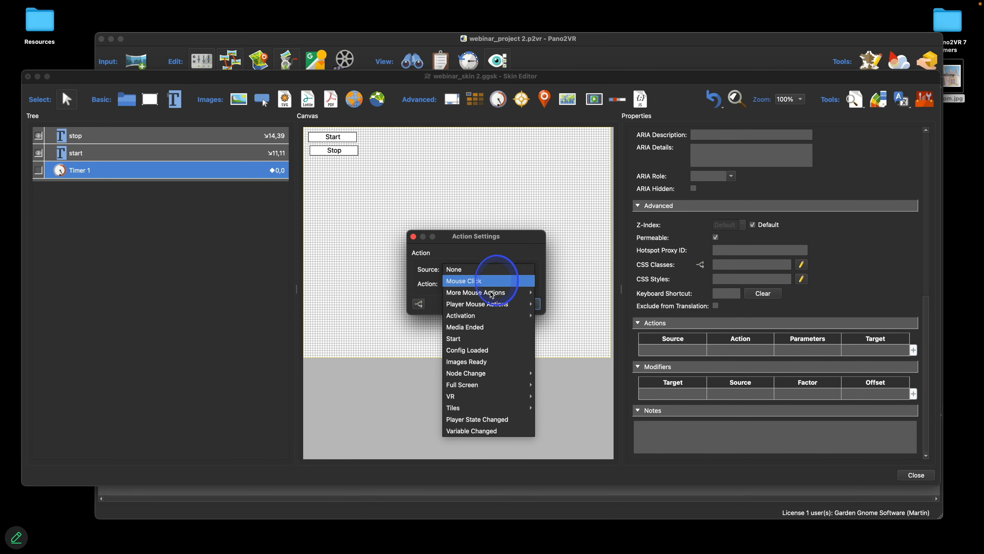
mouse_move(496, 314)
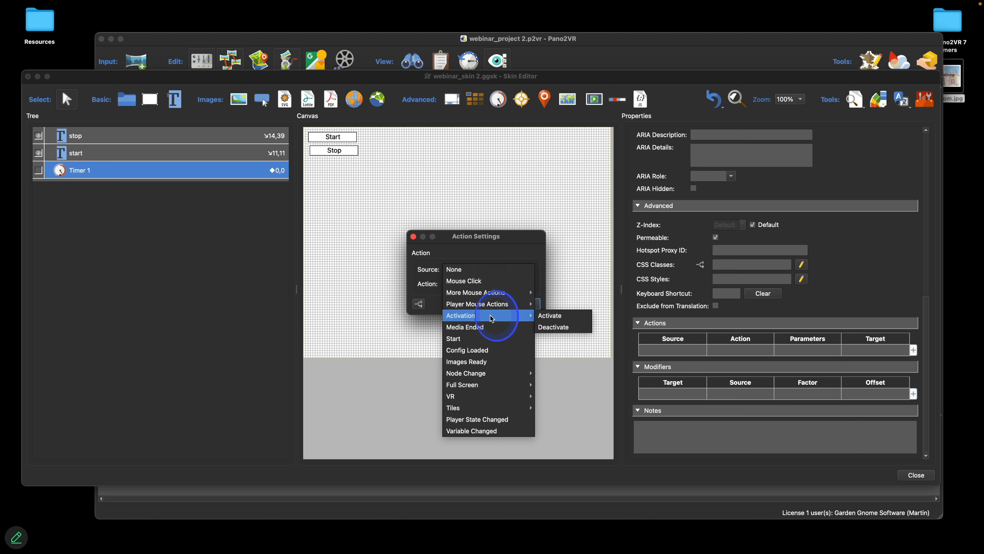
click(543, 316)
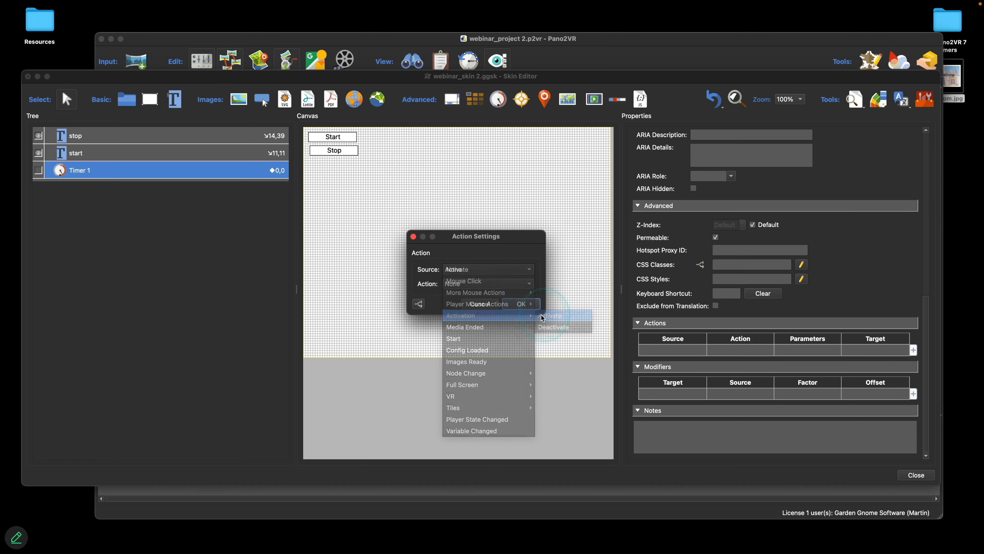
click(481, 303)
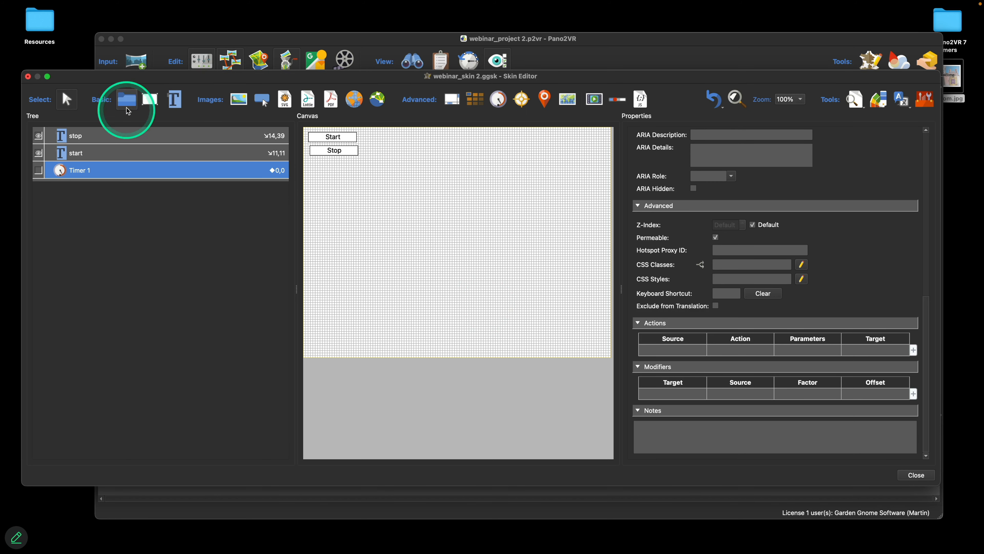
Draw a rectangle about 93 by 88 pixels near the middle of the canvas and set its background color to red (#ff0000)
click(149, 99)
drag(414, 187, 461, 232)
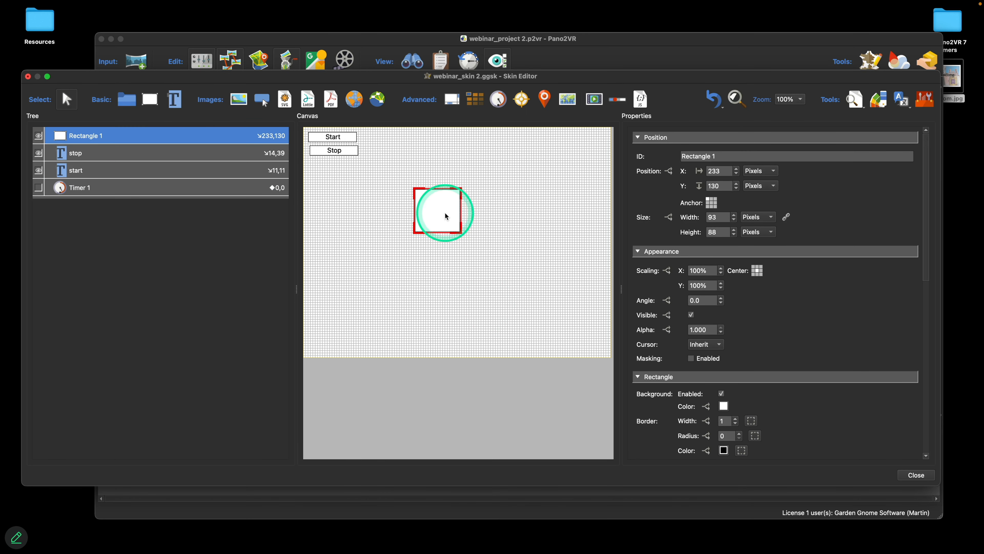
click(445, 214)
scroll(758, 337, down, 5)
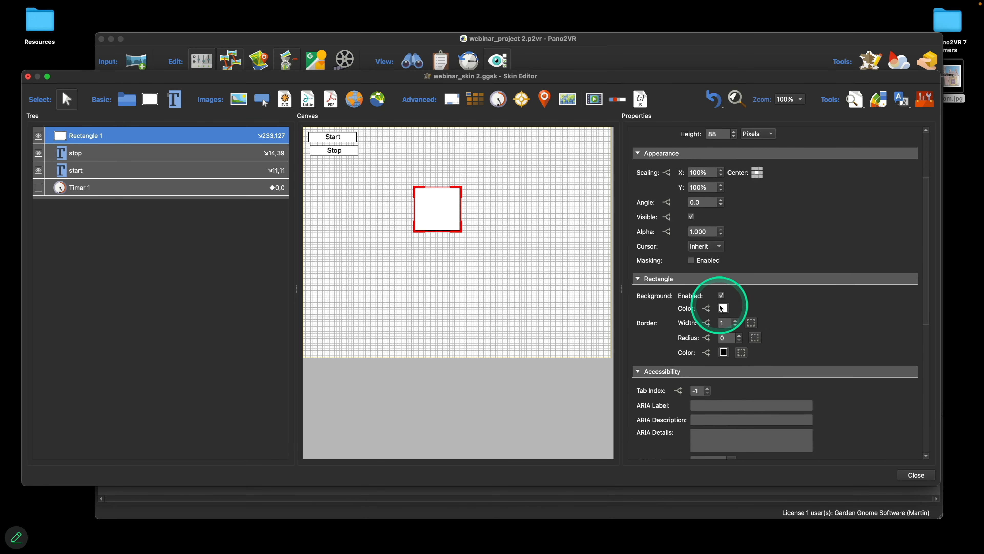
click(723, 308)
click(374, 229)
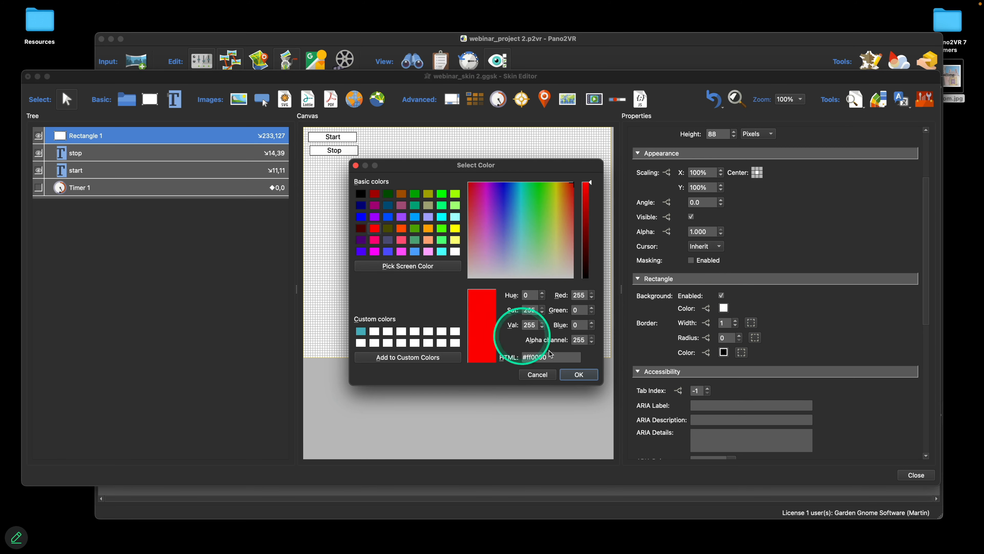
click(578, 374)
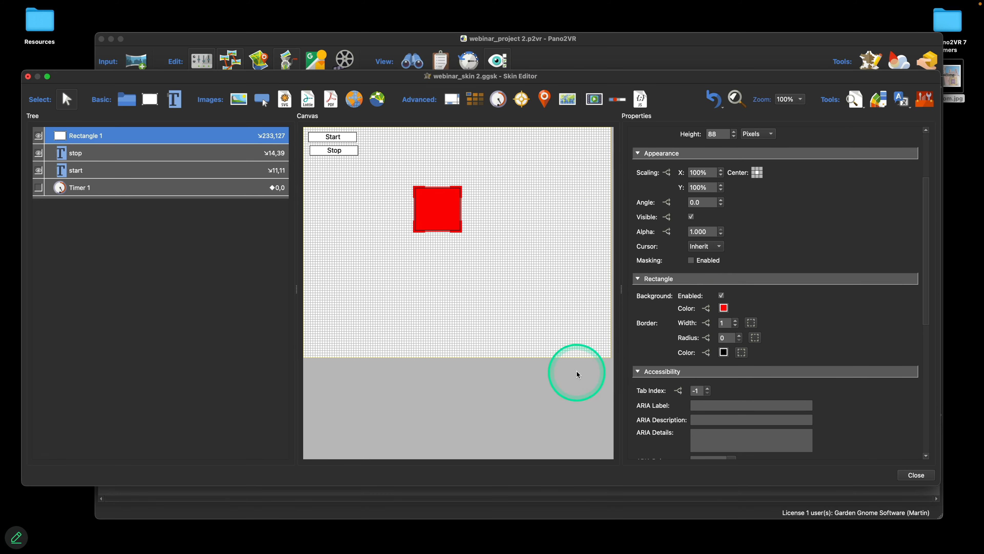
Begin a new action on Timer 1 with Activate as its source
click(118, 188)
scroll(801, 302, down, 10)
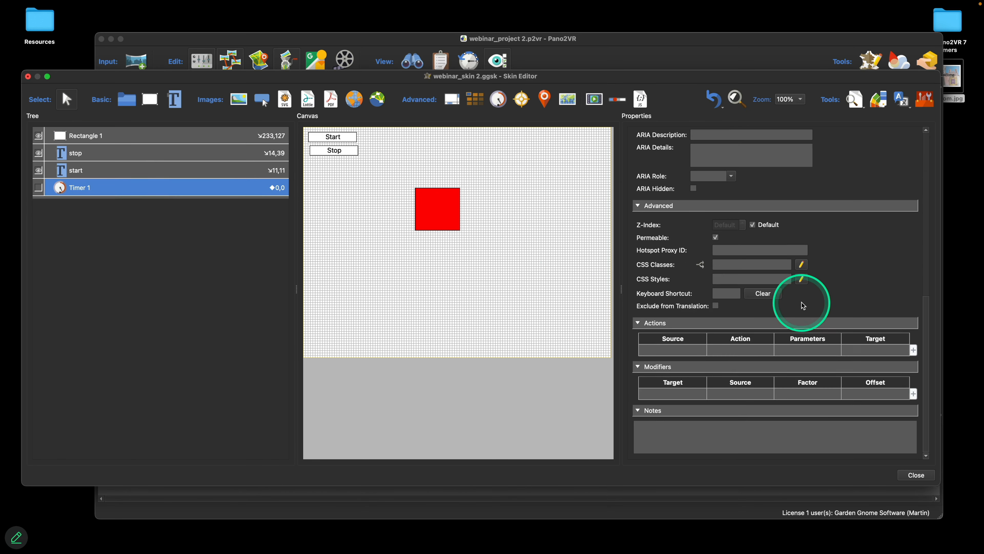
click(676, 350)
double_click(676, 350)
click(497, 269)
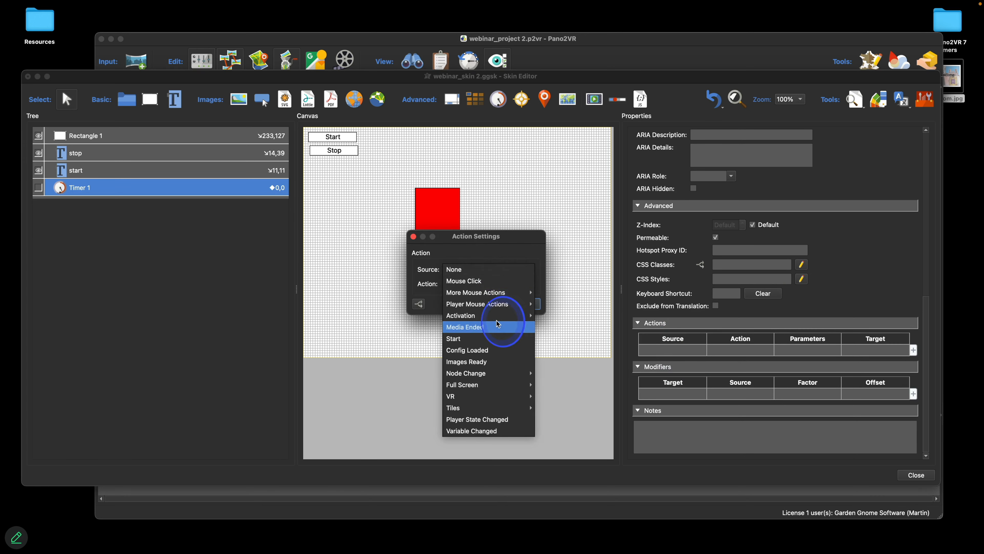
mouse_move(497, 315)
click(550, 316)
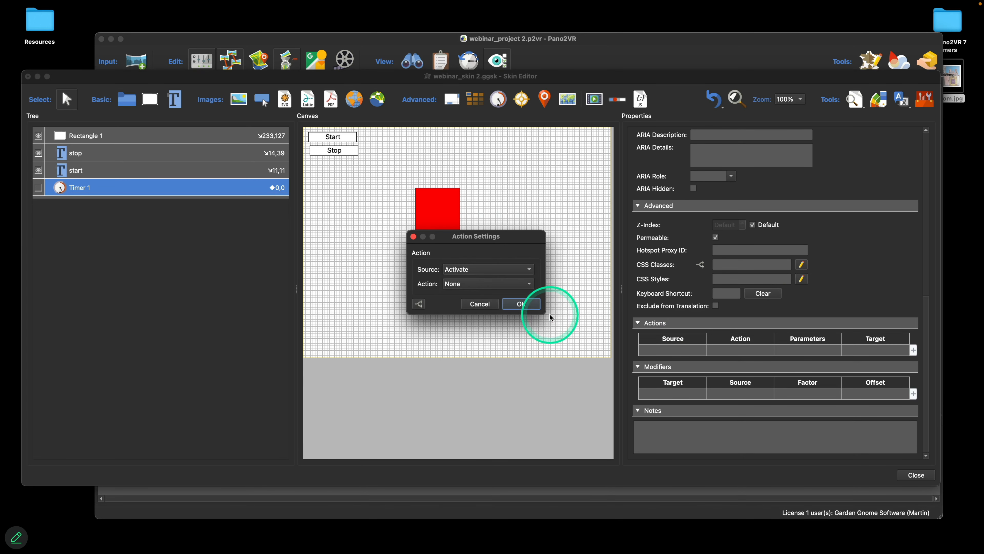
Define the Activate action as Set Element Angle with an angle of 0° and Rectangle 1 as the target
click(508, 285)
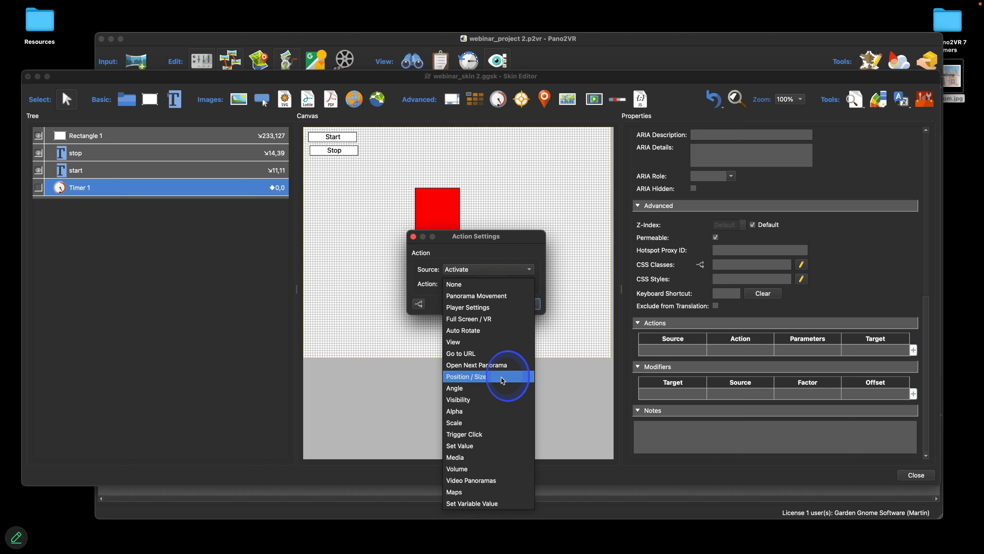
click(501, 388)
double_click(461, 311)
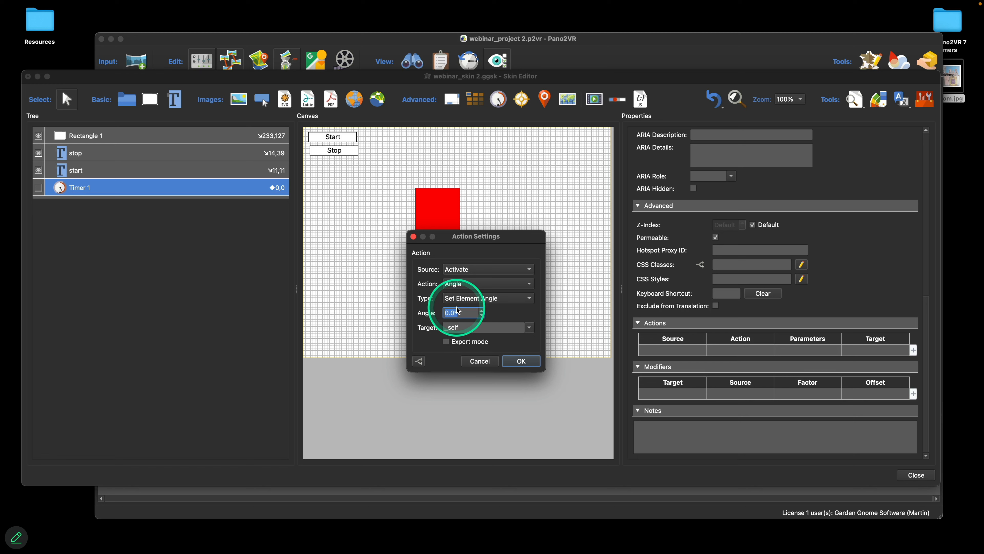
click(507, 359)
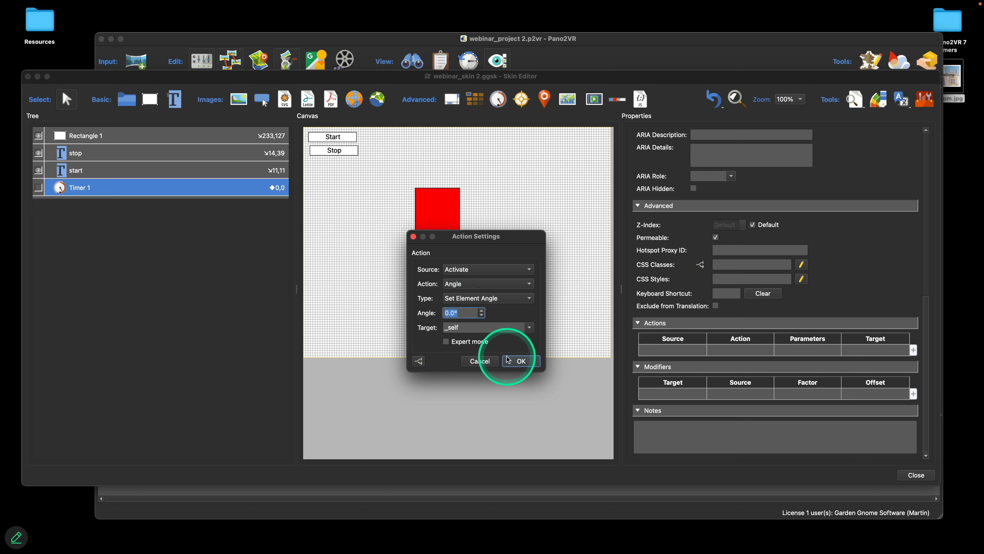
click(530, 328)
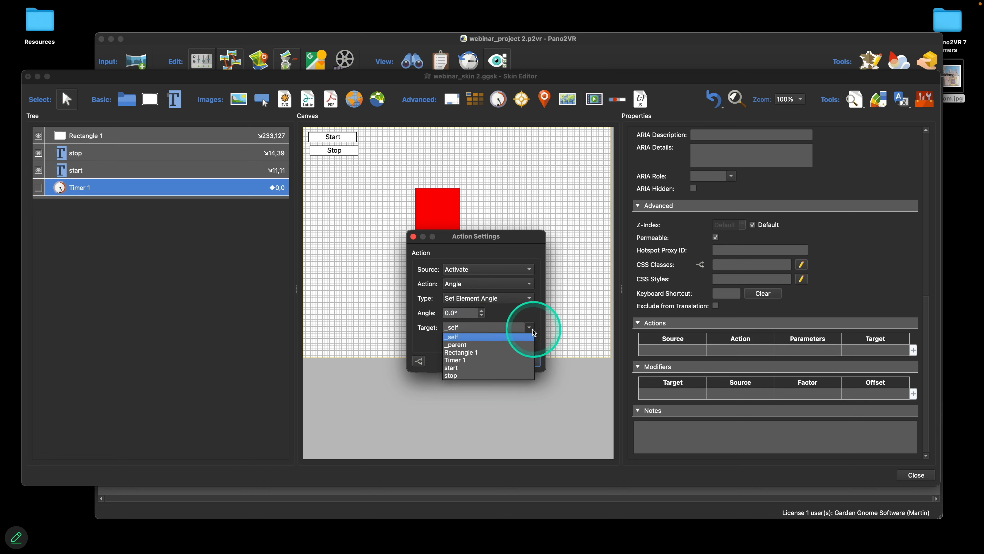
click(503, 352)
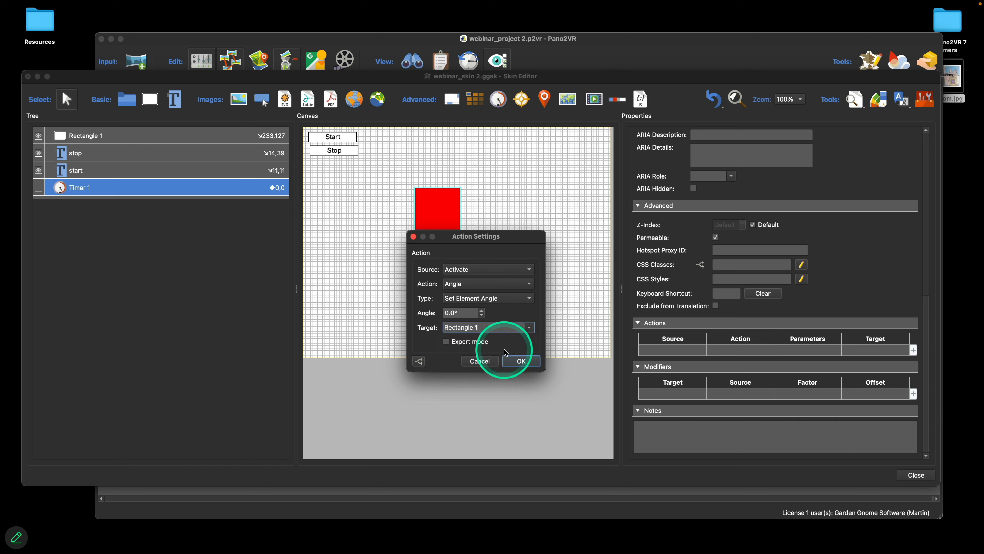
click(521, 361)
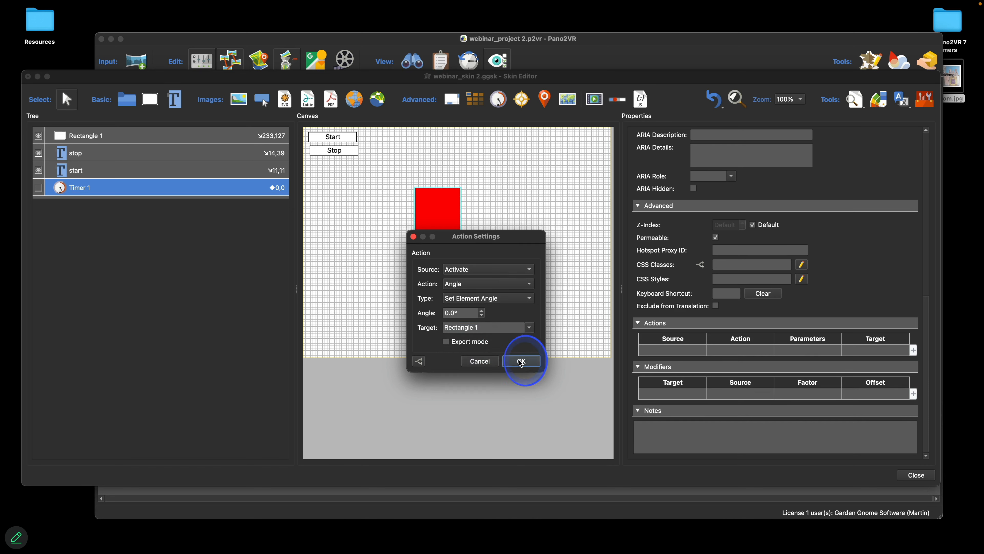
Duplicate Timer 1's Activate action and change the copy's source to Deactivate
click(661, 351)
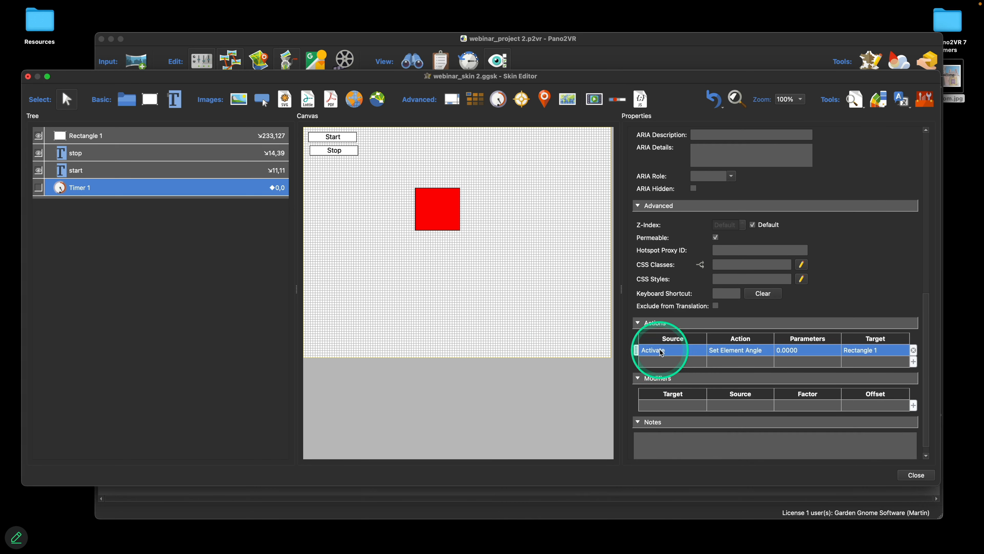
key(super+c)
key(super+v)
double_click(661, 363)
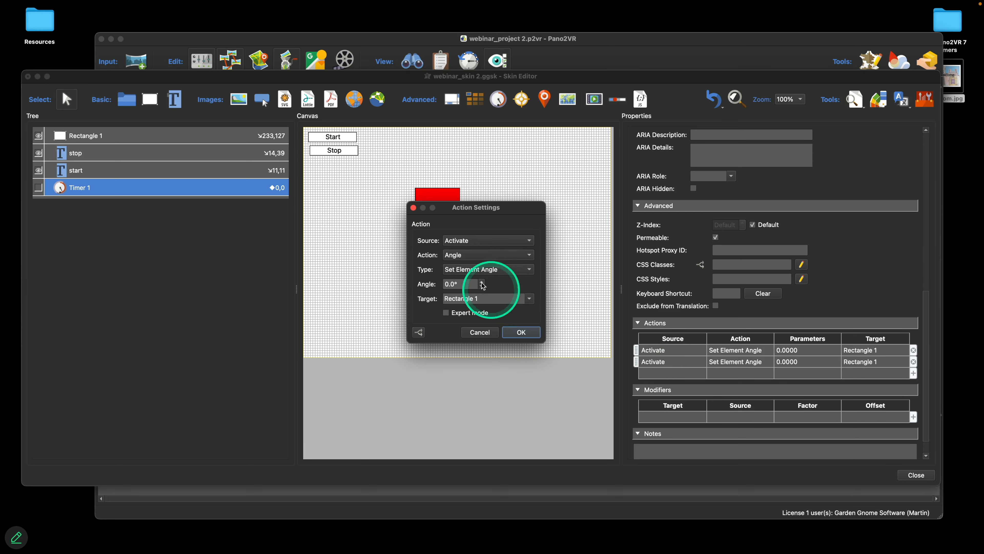
click(465, 240)
mouse_move(477, 286)
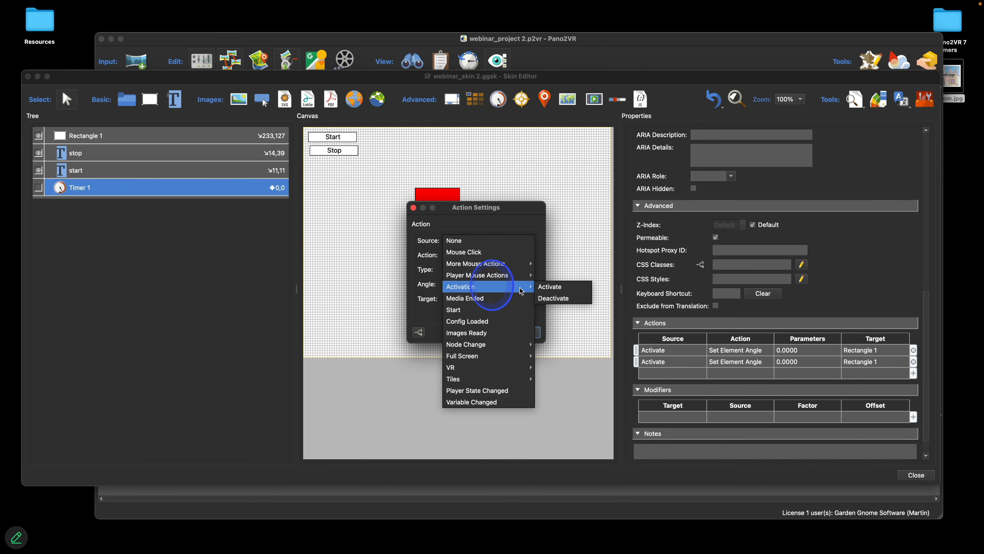
click(548, 301)
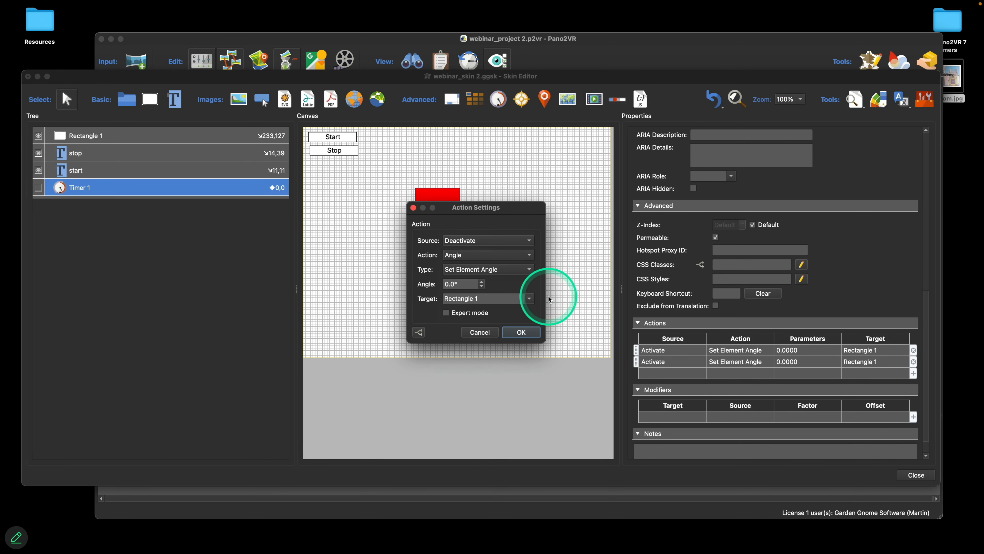
Change the Deactivate action's type to Change Element Angle and set its angle to 45°
click(451, 274)
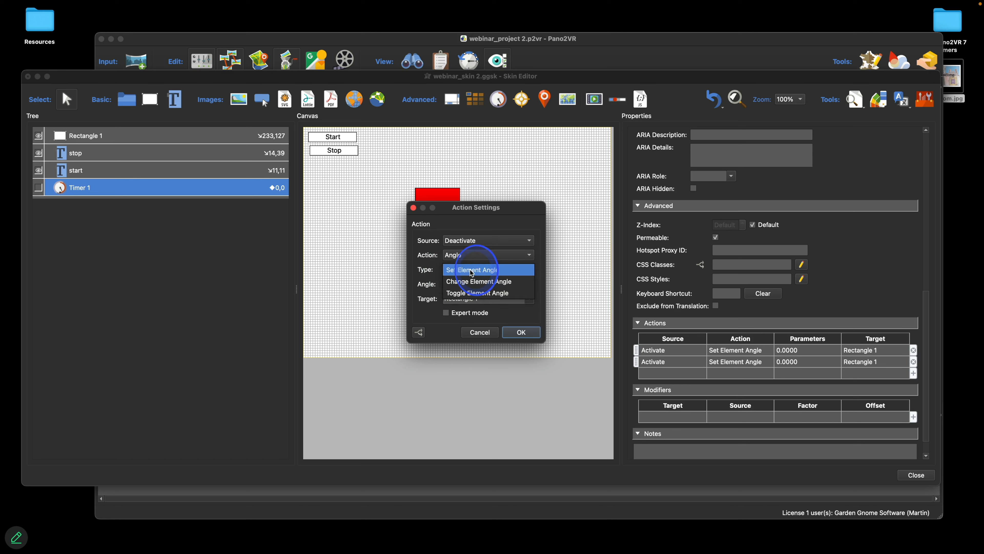
click(471, 280)
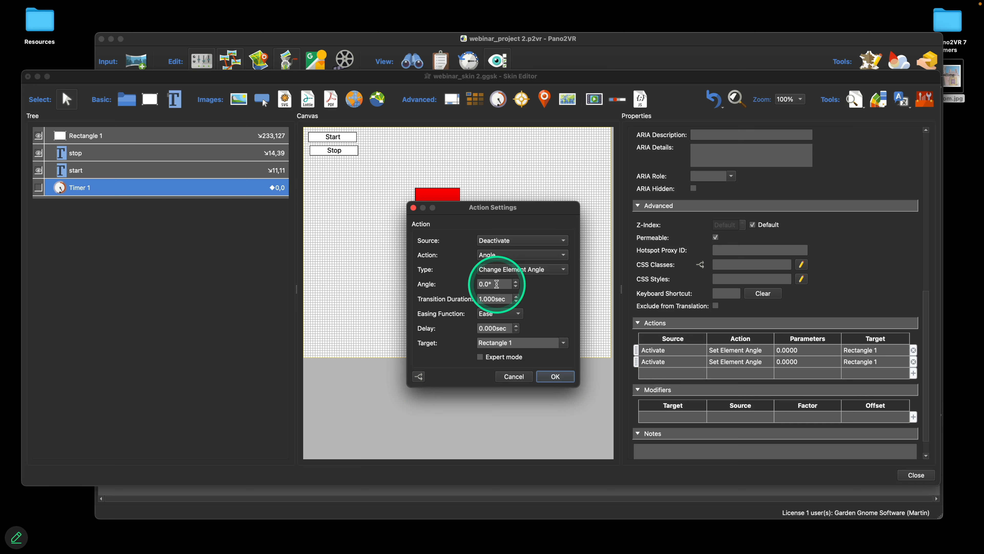
double_click(491, 282)
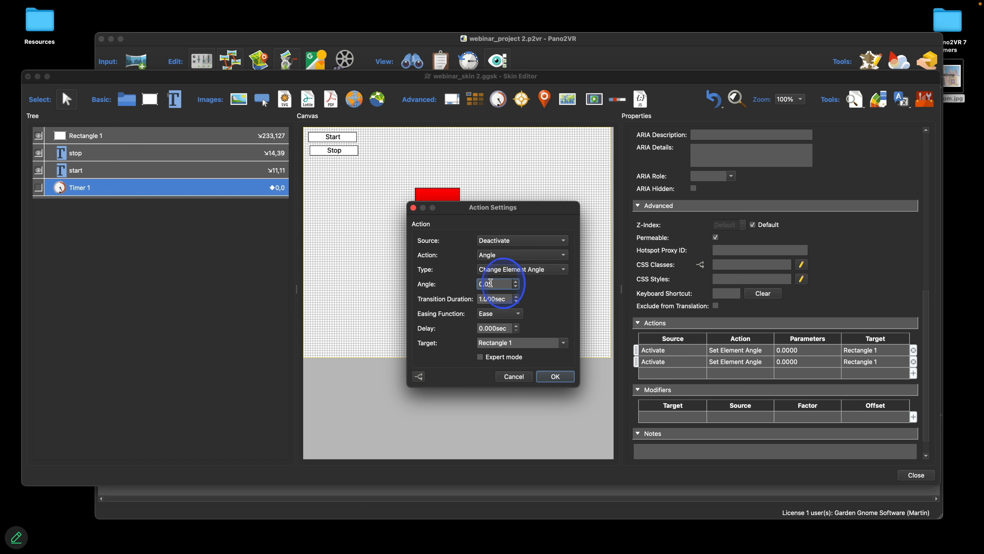
text(45)
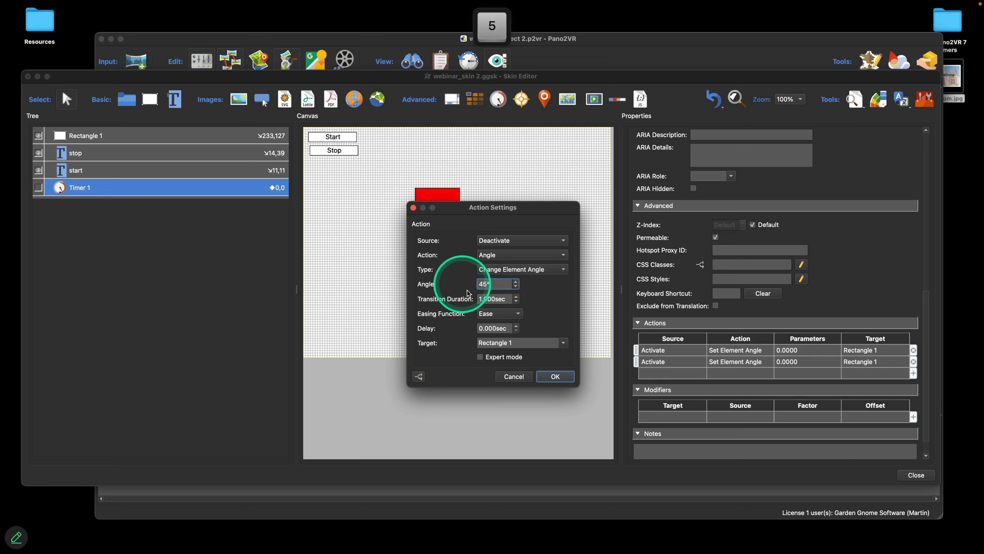
click(557, 377)
Change the type of Timer 1's Activate action to Change Element Angle
double_click(729, 351)
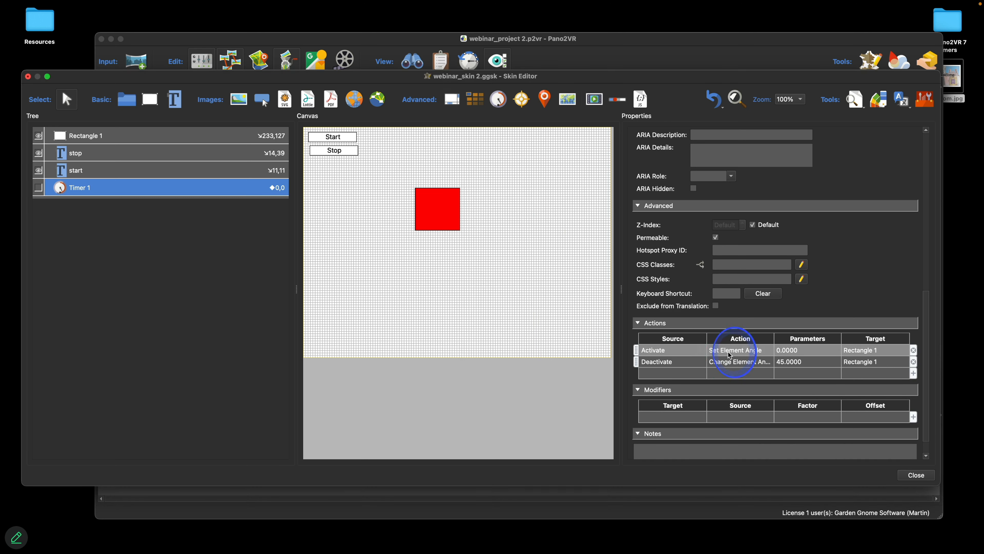
click(465, 270)
click(469, 282)
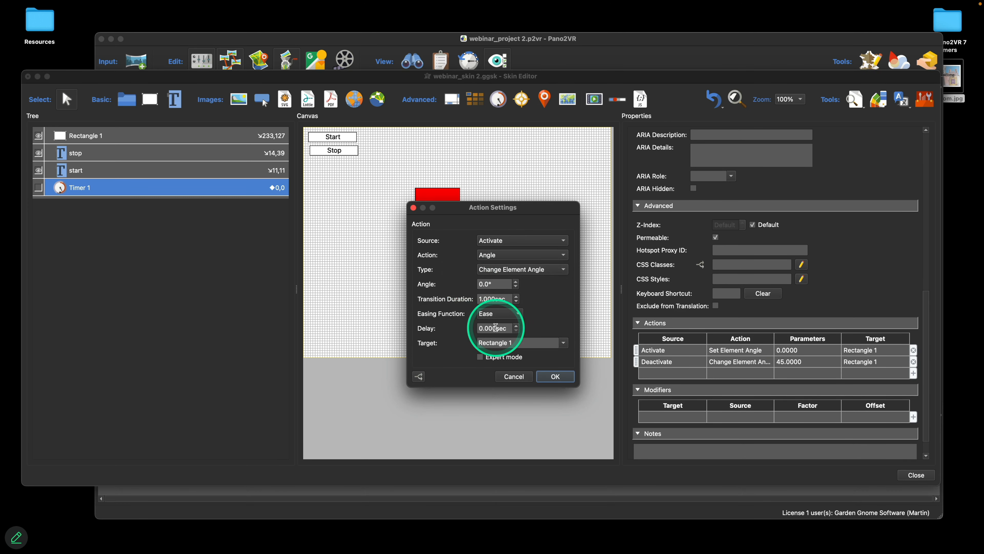
click(555, 376)
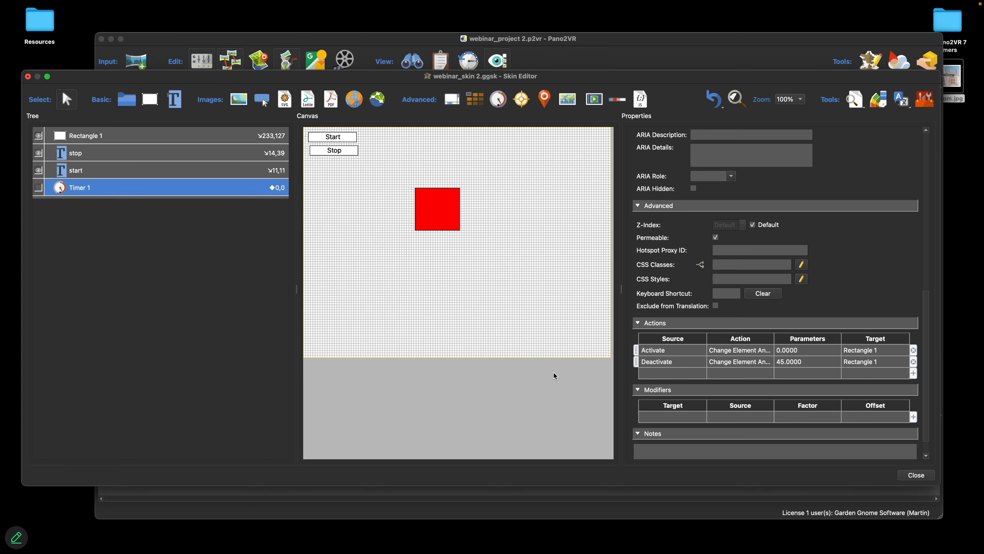
Open the live preview and test the rectangle's rotation with Start and Stop
click(852, 99)
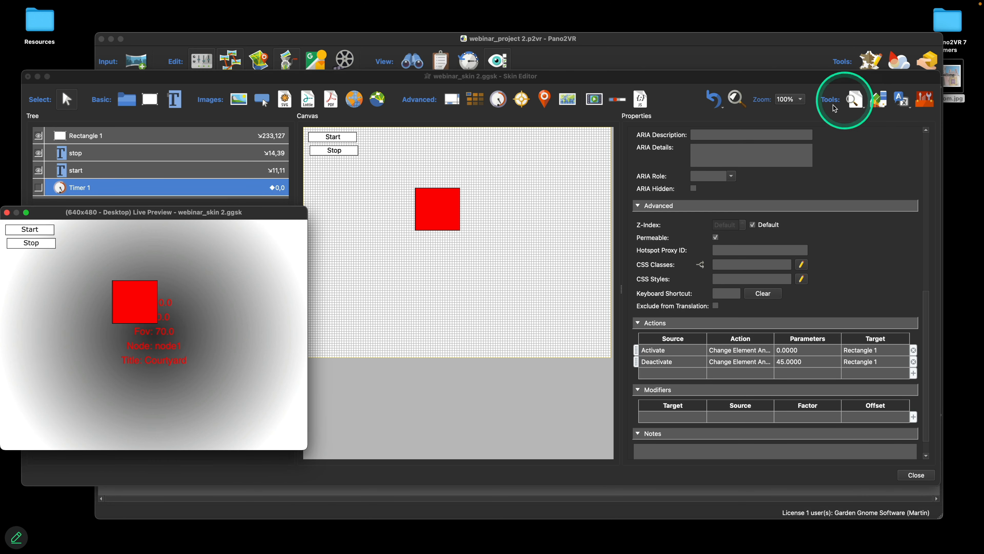
drag(252, 211, 394, 141)
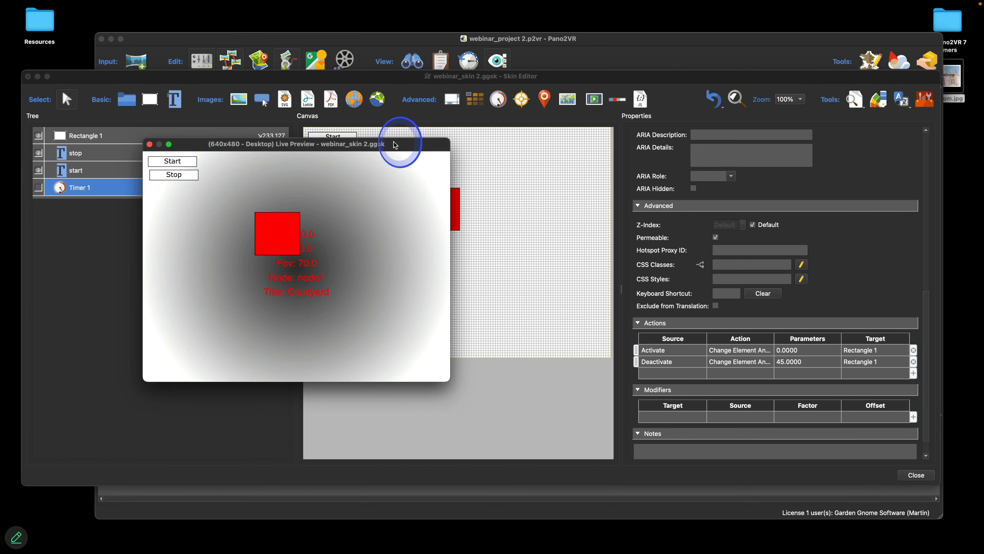
click(170, 193)
click(178, 162)
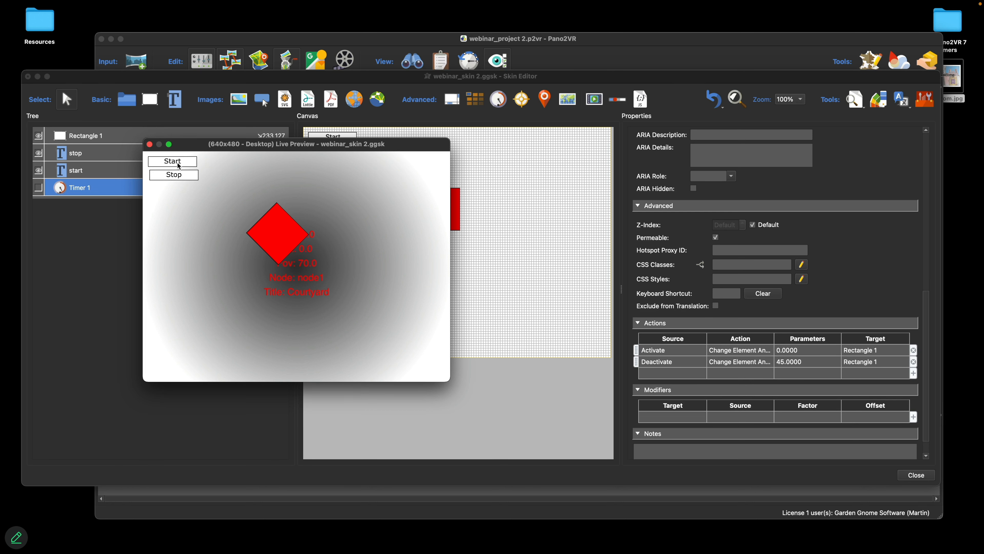
click(181, 175)
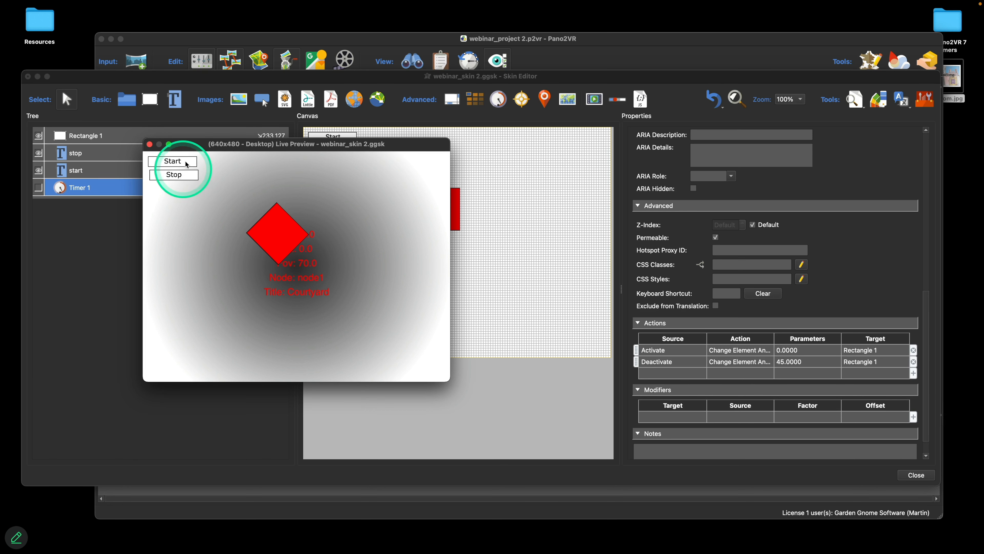
Set Timer 1's repeat mode to Toggle, keeping the live preview open beside the properties
drag(215, 144, 150, 220)
click(516, 214)
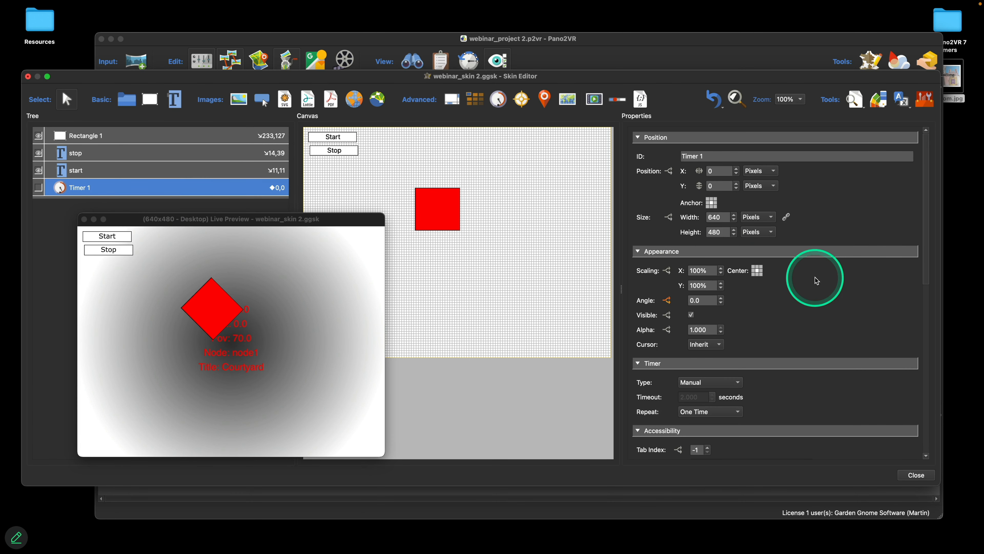
scroll(815, 277, down, 6)
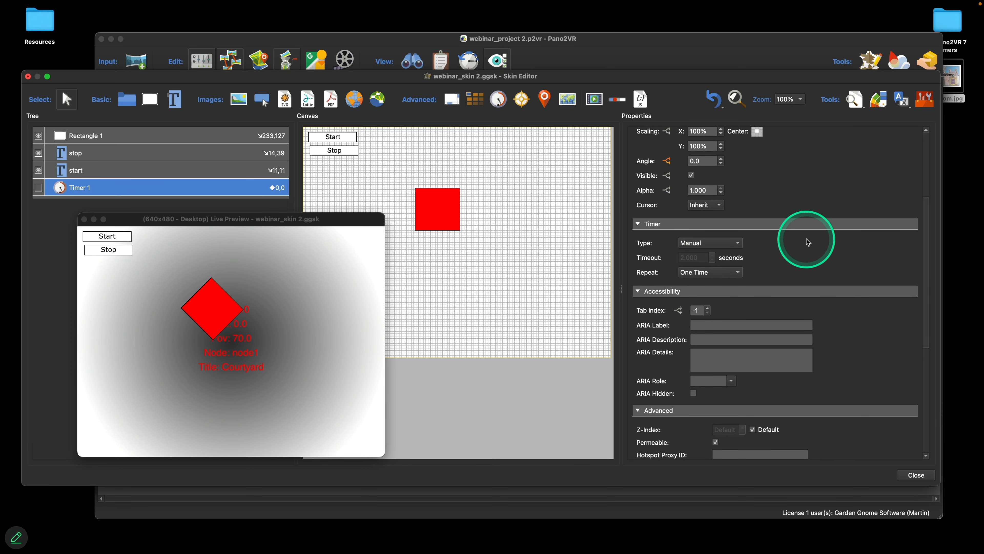
scroll(806, 239, down, 3)
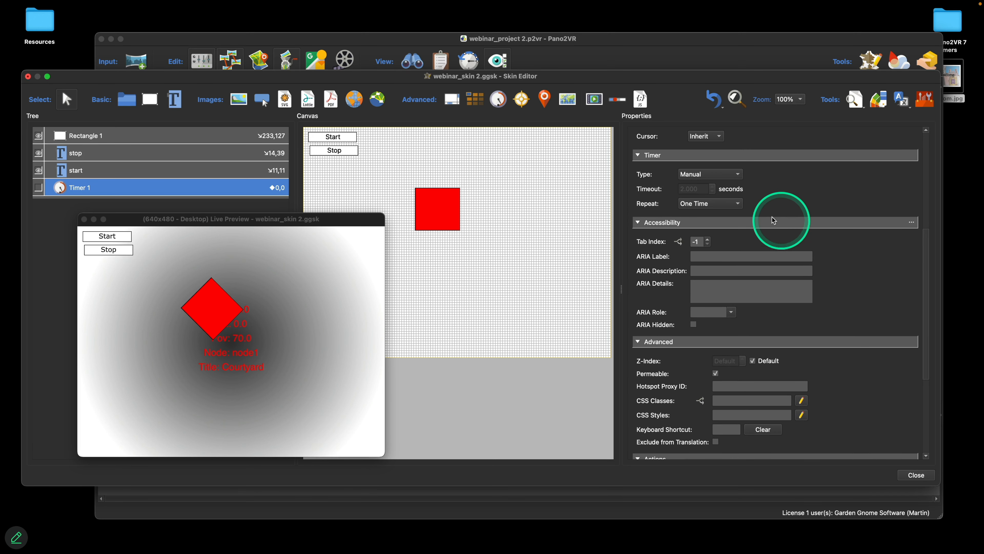
click(725, 204)
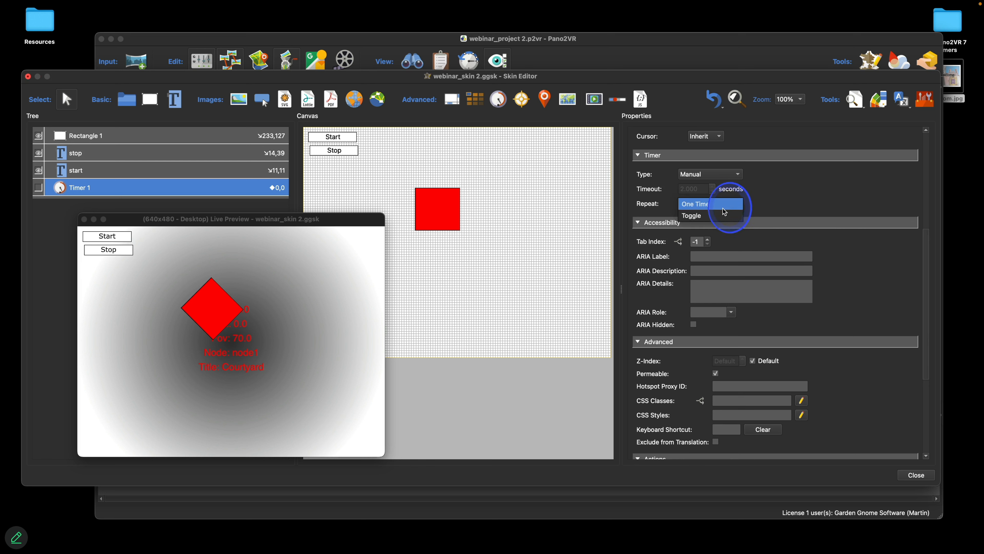
click(723, 216)
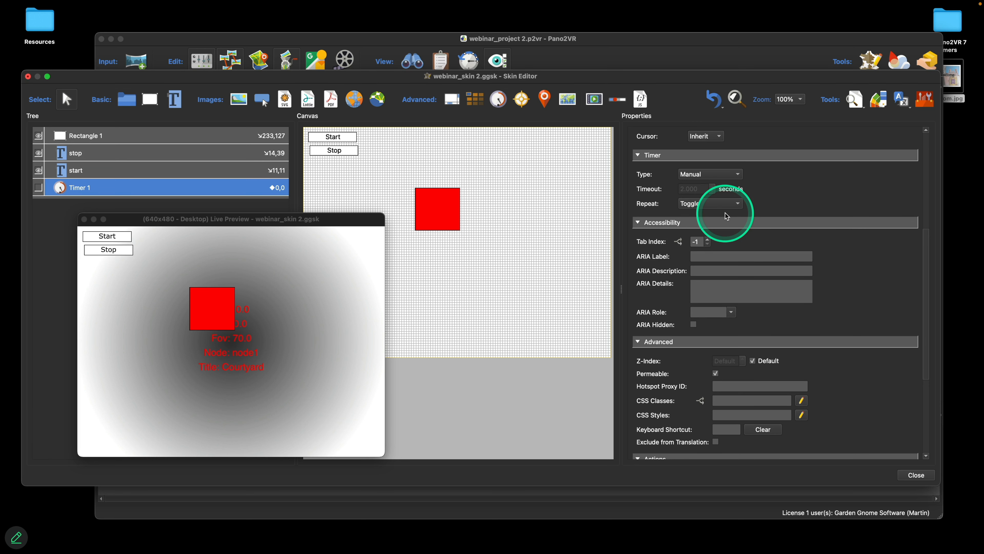
Test the toggling timer with Start in the live preview and review Timer 1's actions and timer settings
click(119, 240)
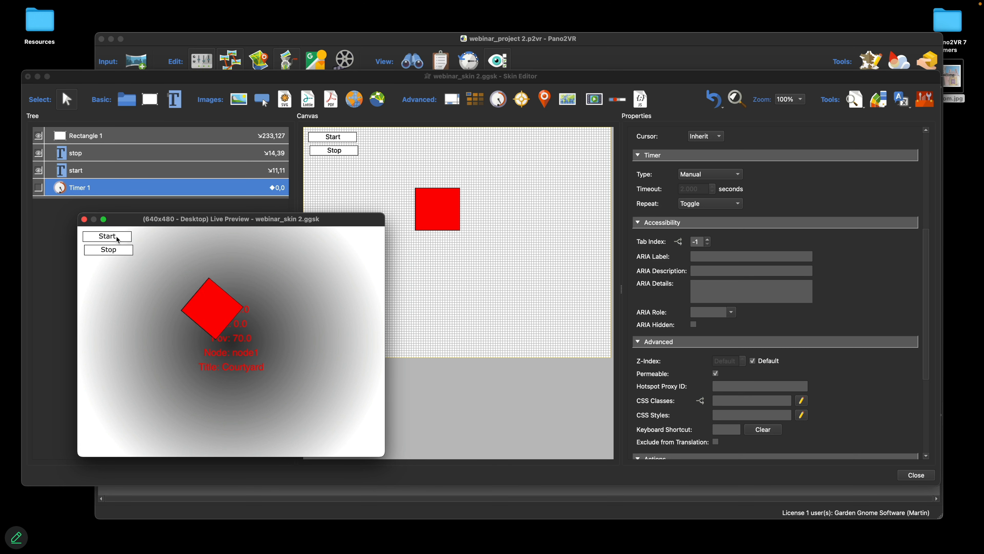
drag(244, 224, 370, 197)
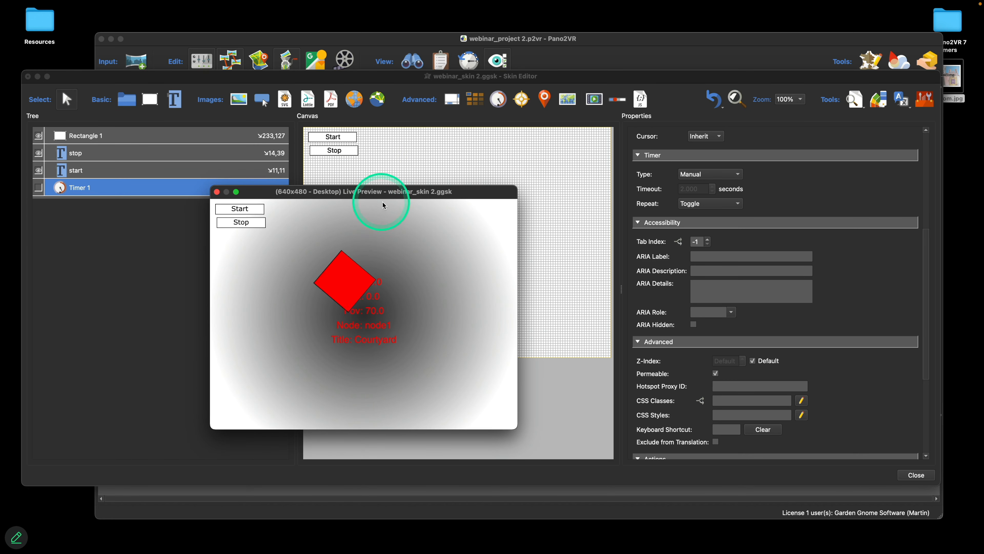
scroll(839, 247, down, 5)
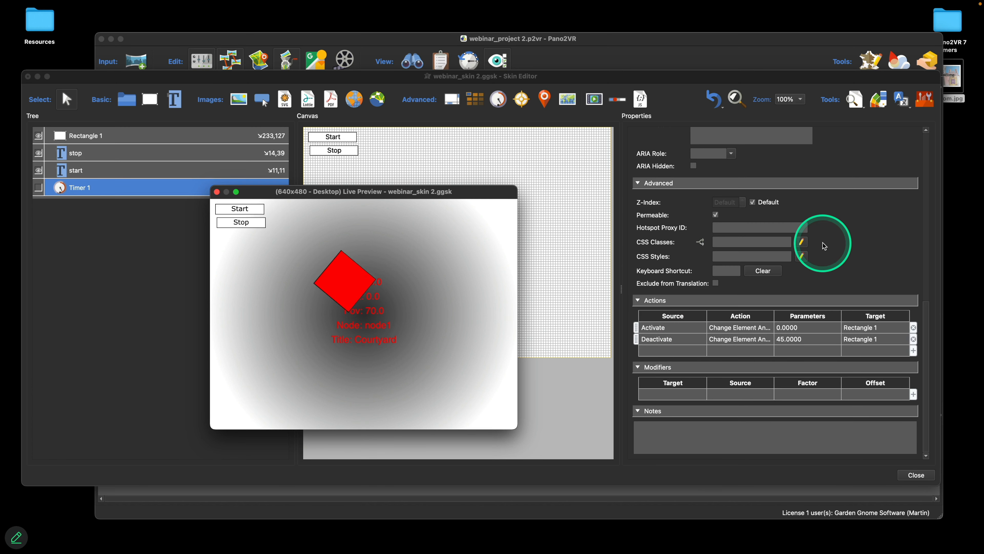
scroll(852, 245, up, 5)
scroll(874, 244, up, 3)
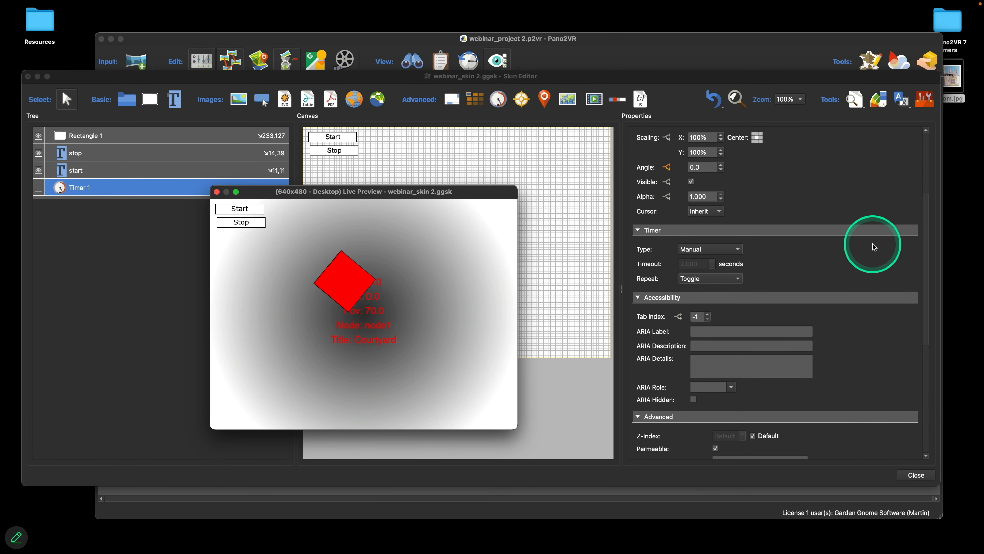
click(240, 209)
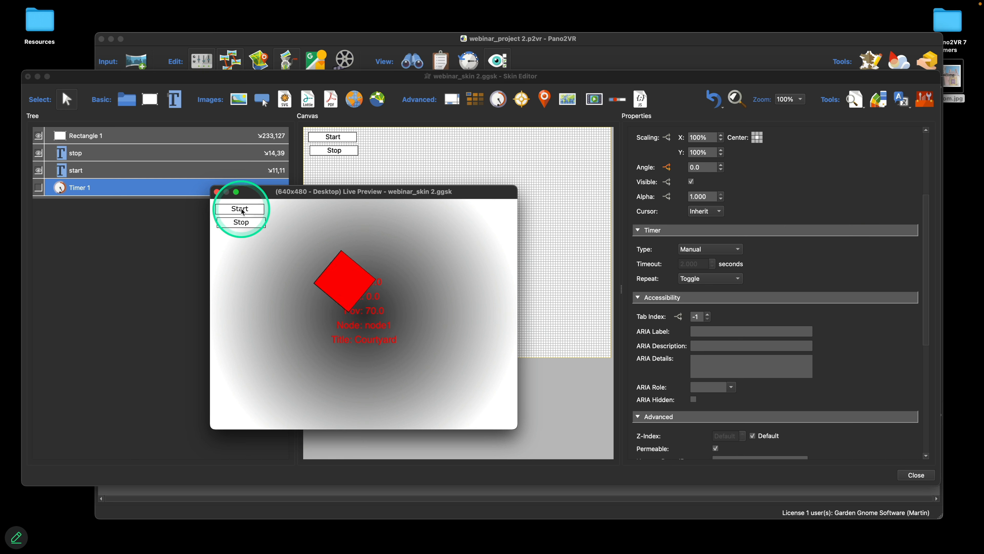
Change Timer 1's type to Images Ready
click(694, 252)
click(699, 214)
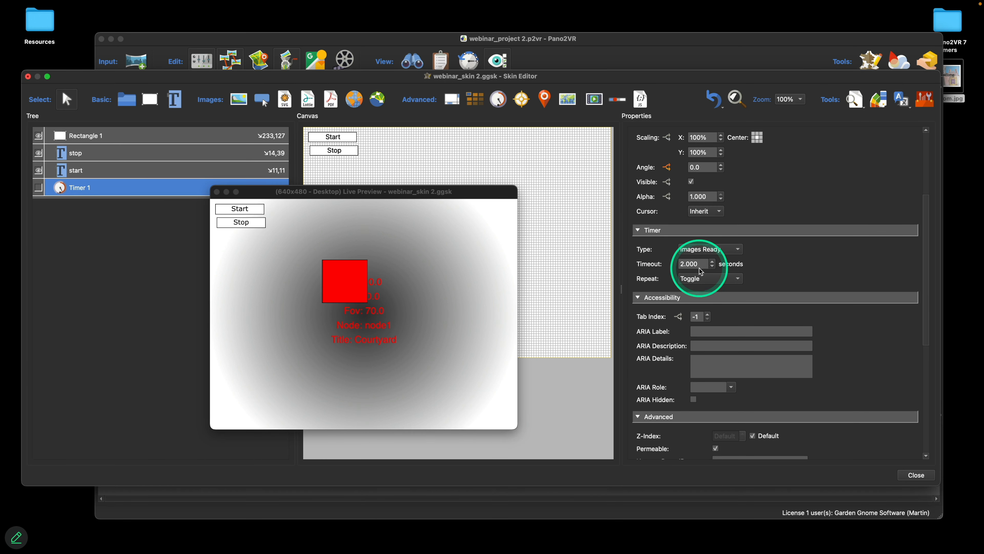
Set Timer 1's timeout to 1 second
double_click(695, 265)
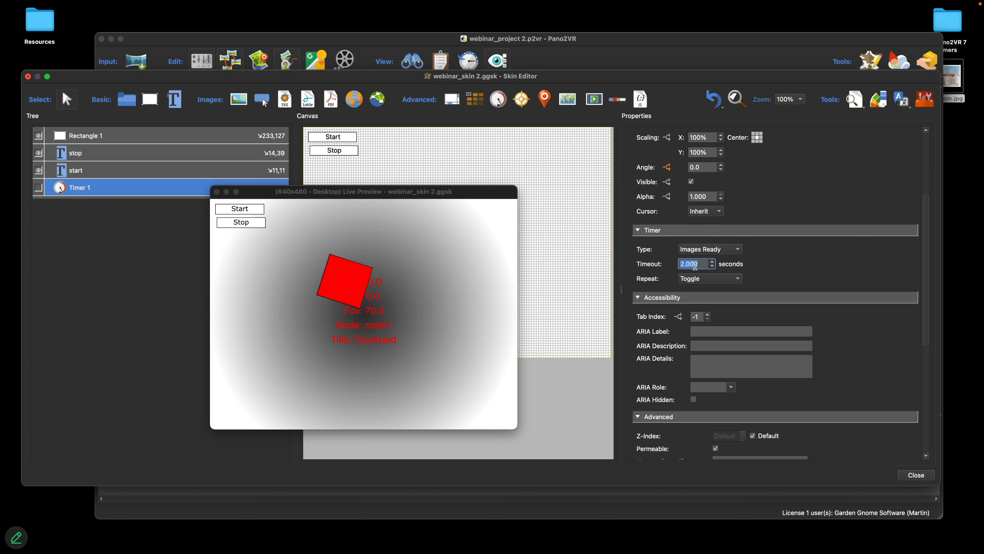
text(1)
click(715, 251)
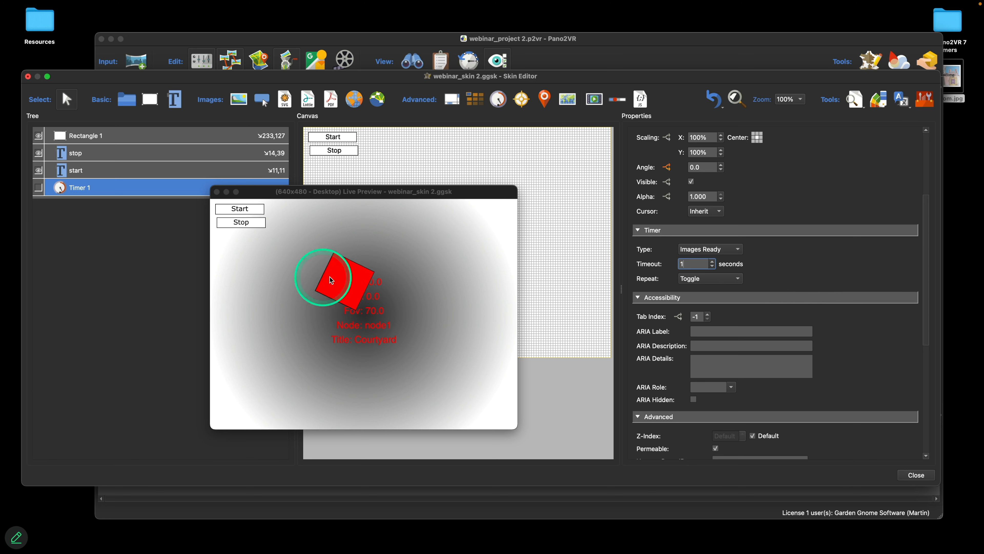
Delete the Activate action from Timer 1's actions, keeping the Deactivate action
scroll(801, 258, down, 10)
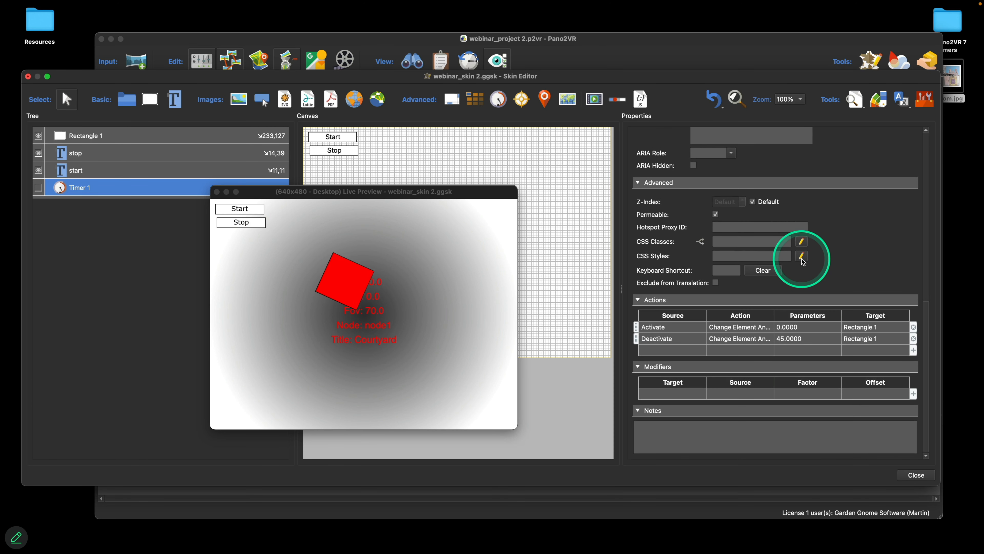
click(644, 328)
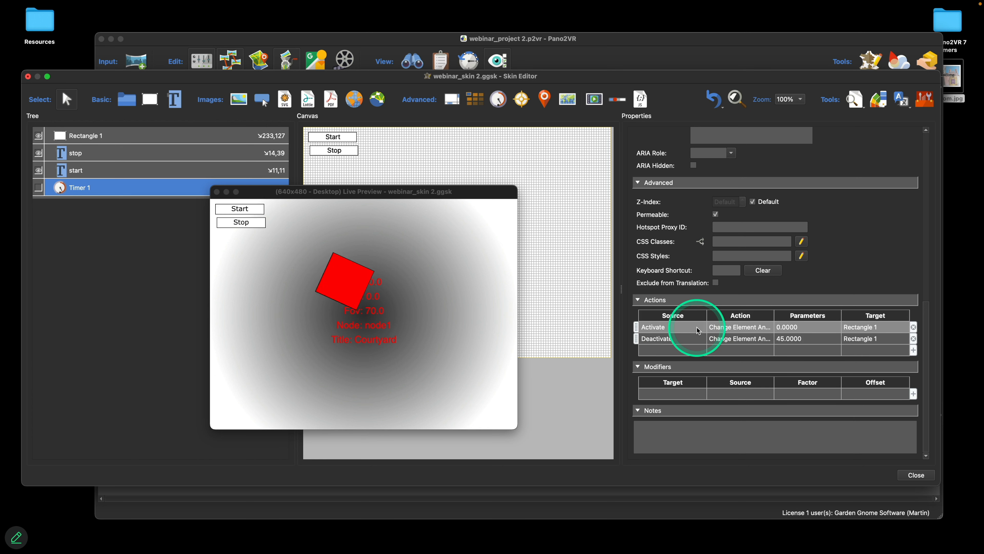
click(686, 337)
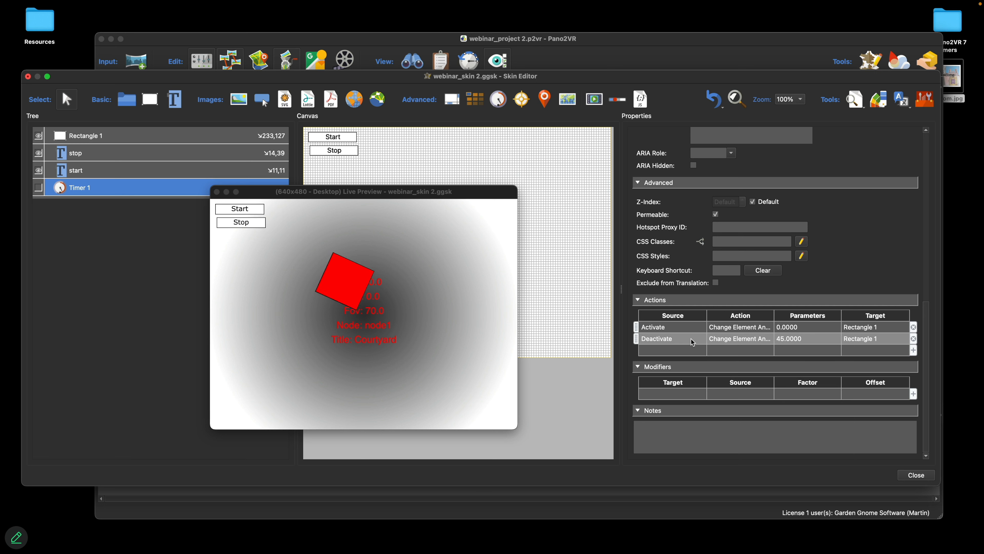
click(865, 327)
click(913, 327)
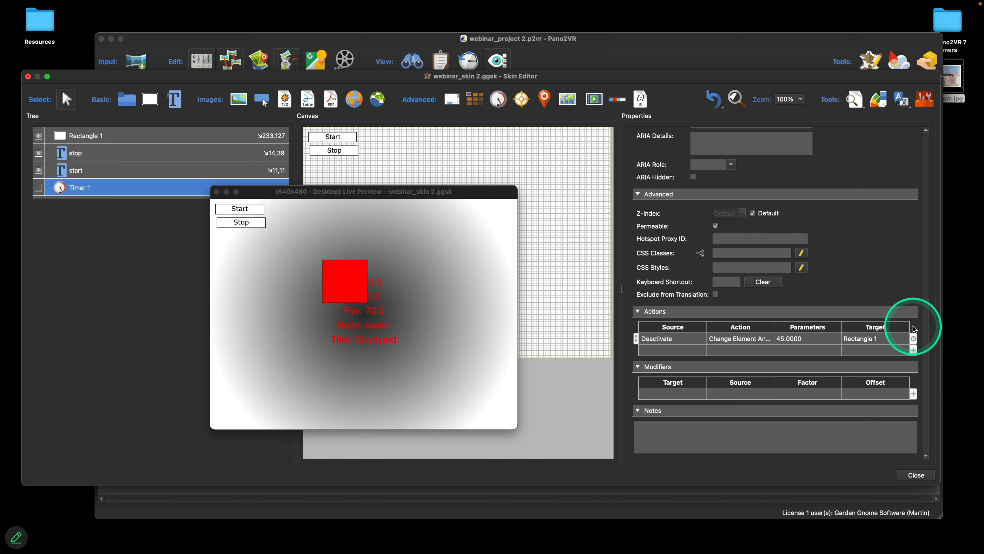
Change the type of Timer 1's Deactivate action to Toggle Element Angle
click(757, 340)
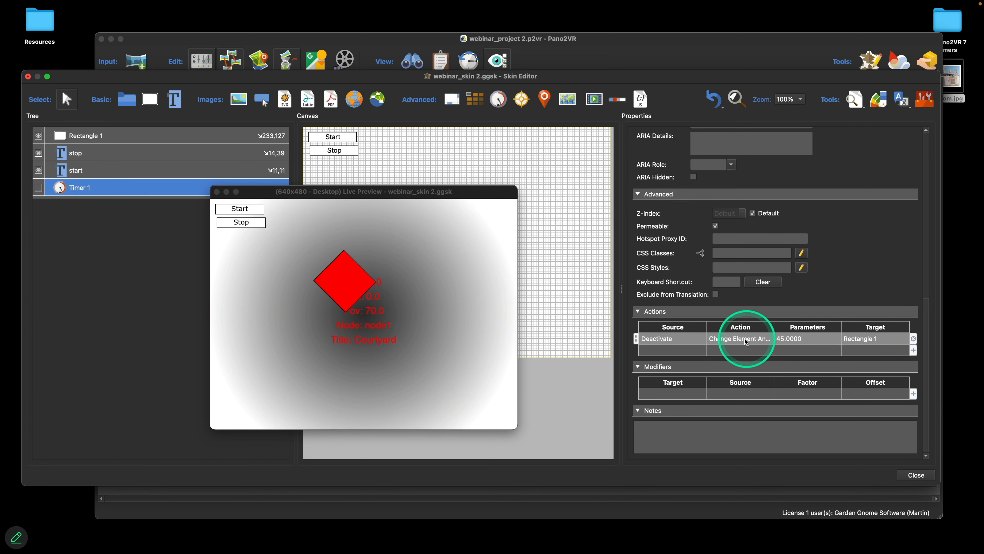
click(314, 271)
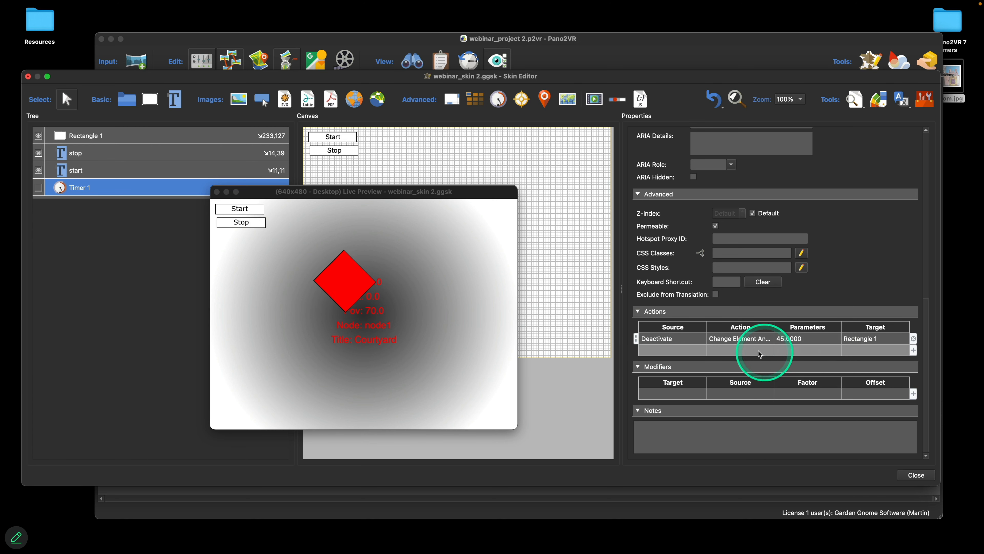
click(734, 338)
double_click(735, 338)
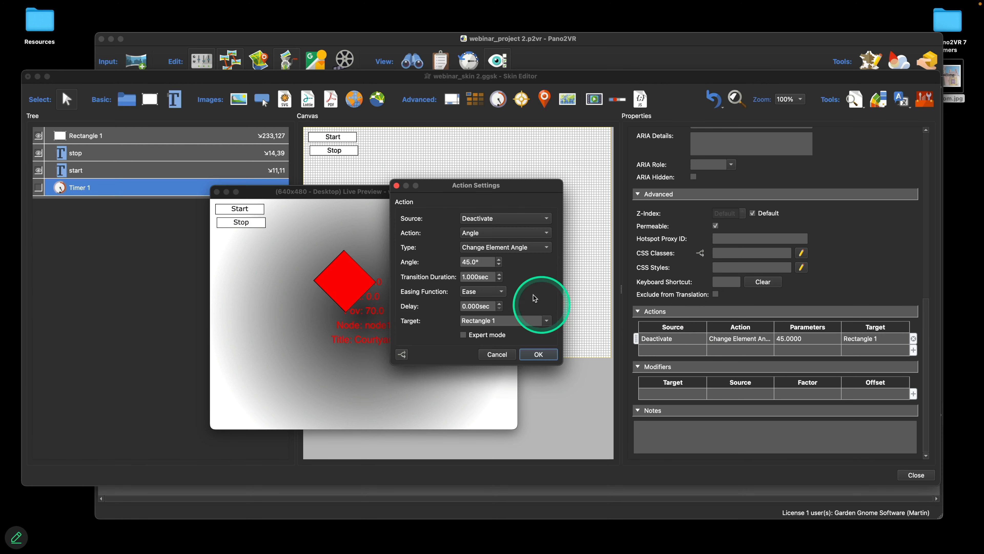
click(511, 250)
click(510, 260)
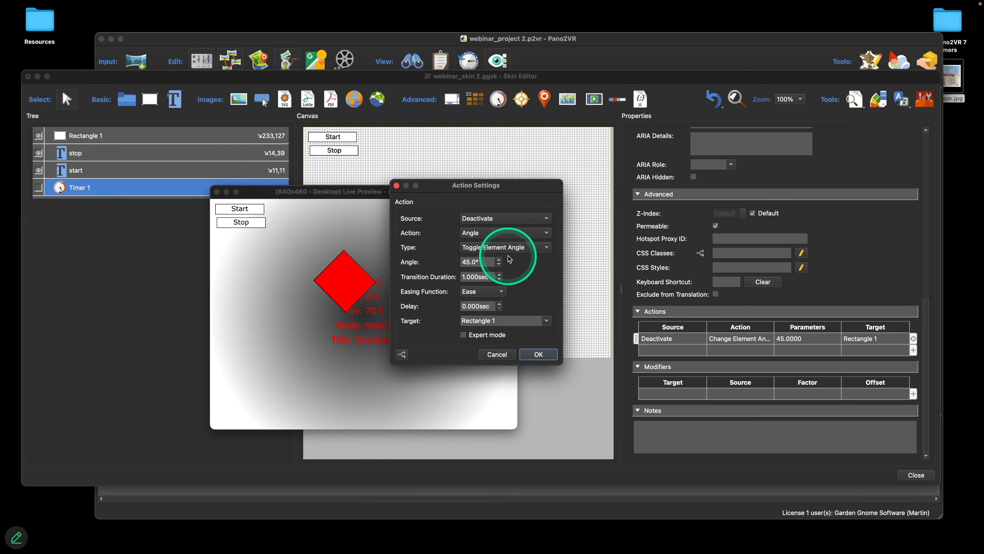
click(542, 353)
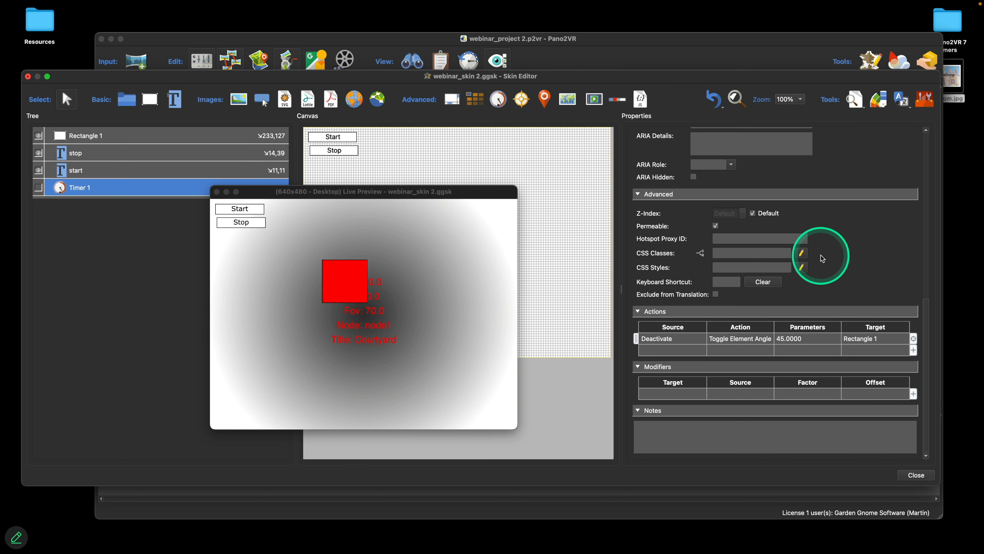
Shorten Timer 1's timeout to 0.5 seconds after reviewing its timer settings and Deactivate action
scroll(820, 255, up, 6)
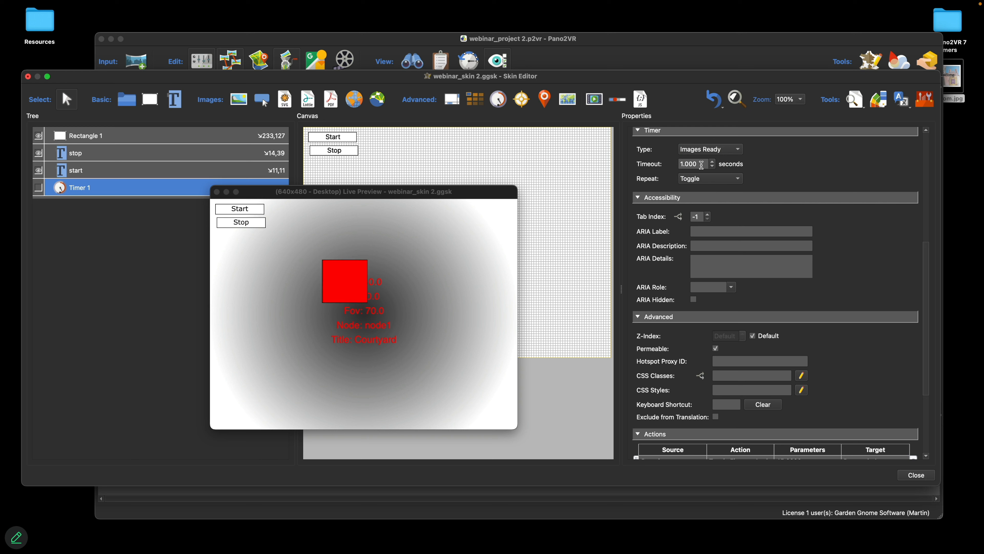
scroll(867, 219, down, 6)
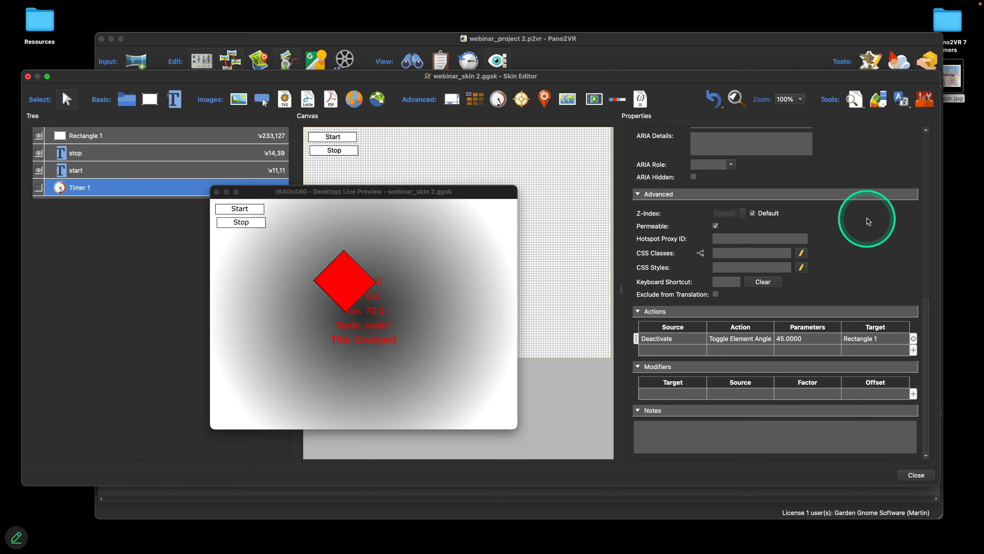
click(659, 340)
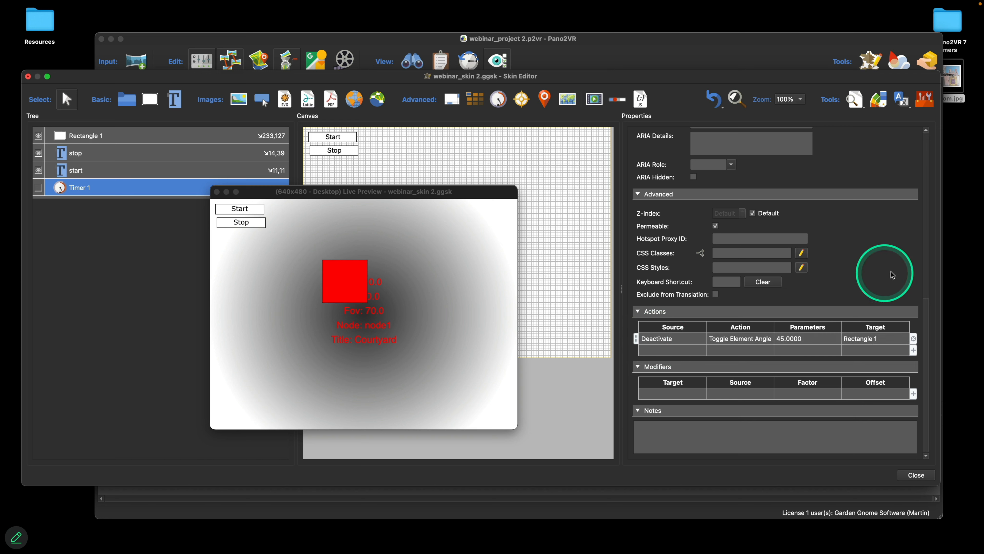
scroll(880, 260, up, 7)
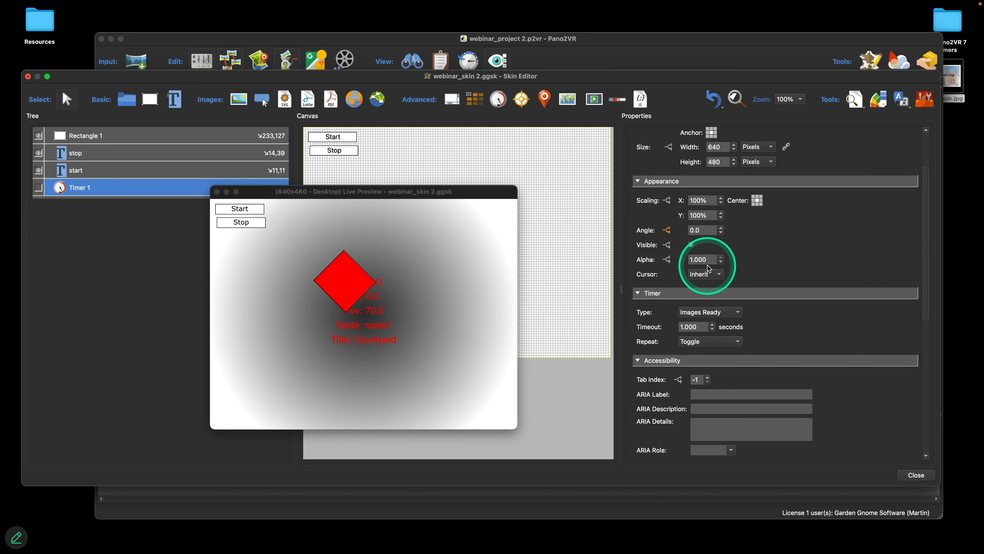
drag(698, 326, 685, 327)
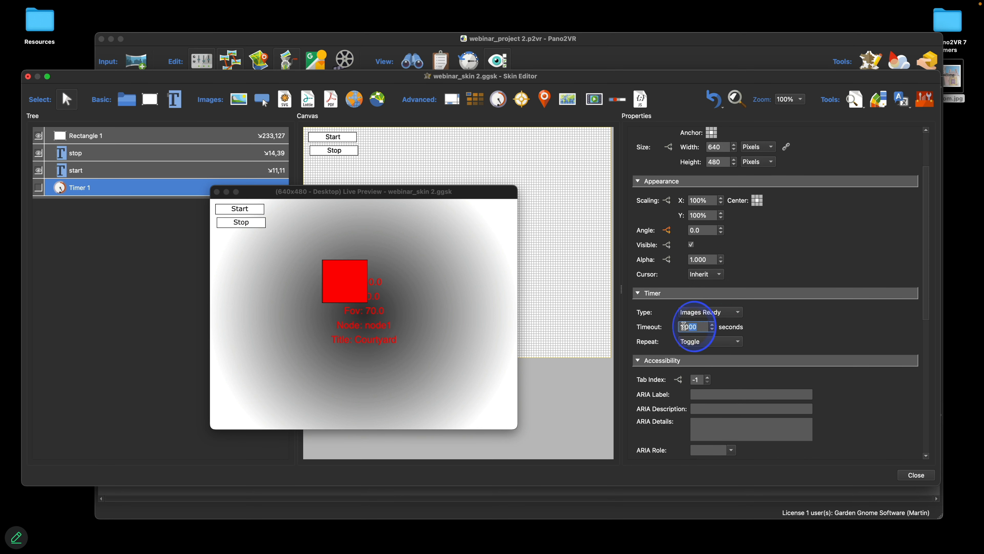
text(0.5)
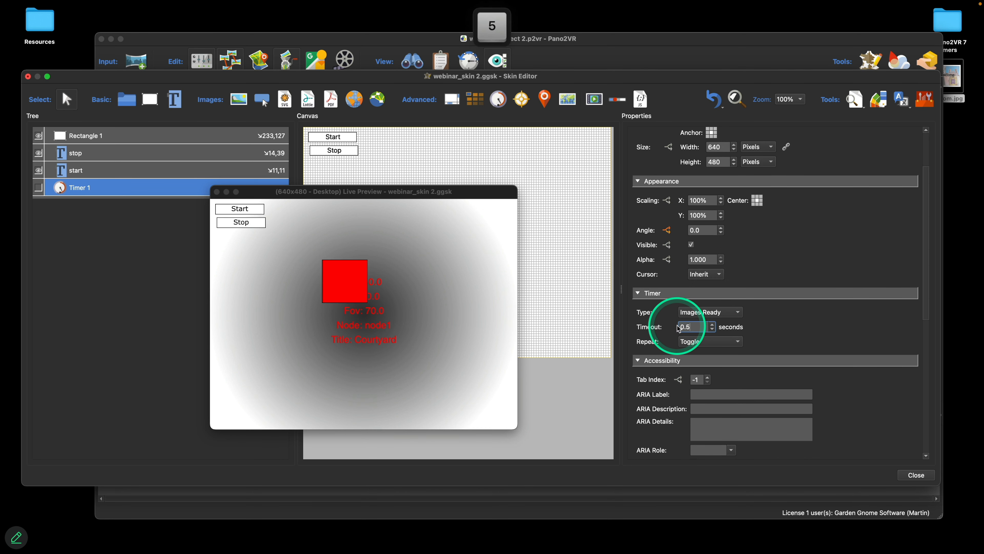
click(803, 321)
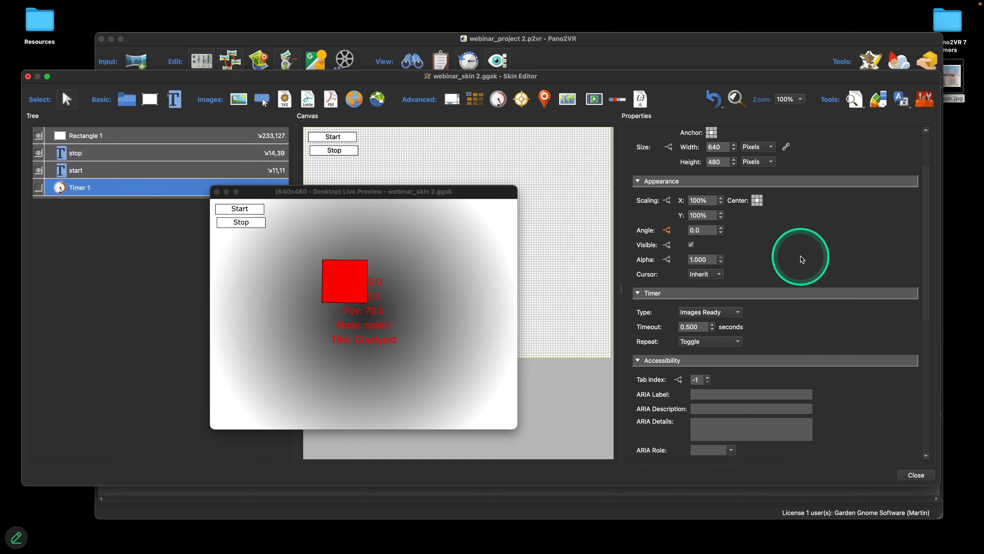
scroll(801, 259, down, 10)
click(676, 339)
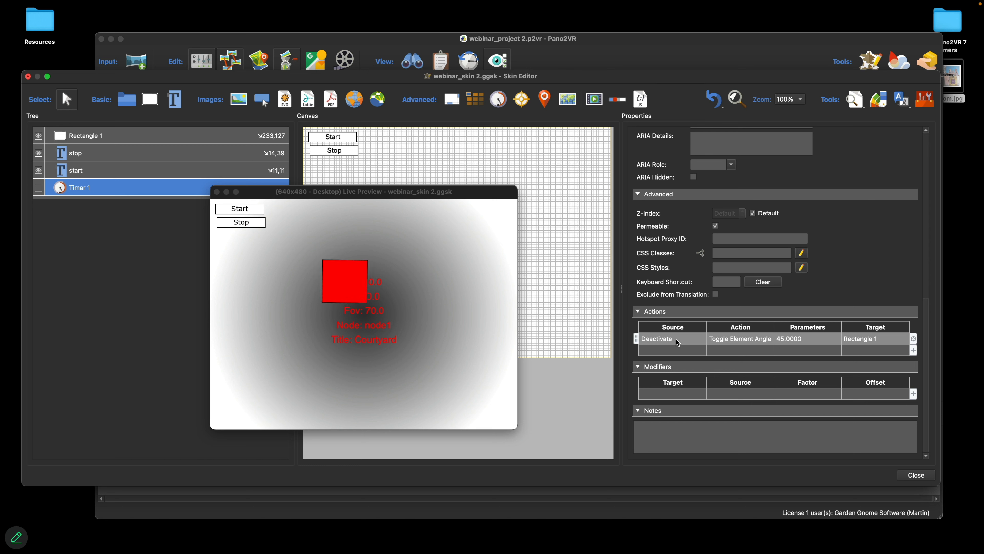
click(655, 340)
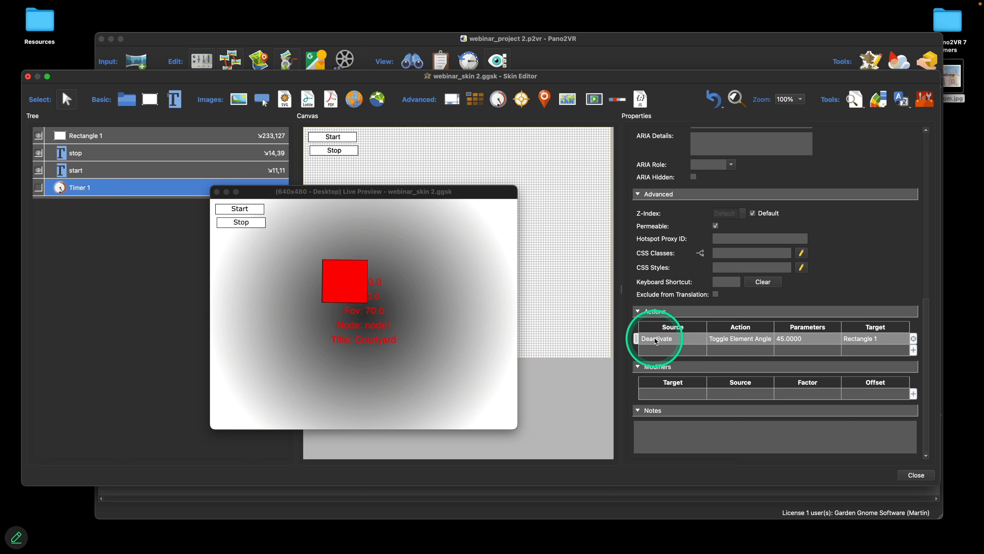
click(798, 334)
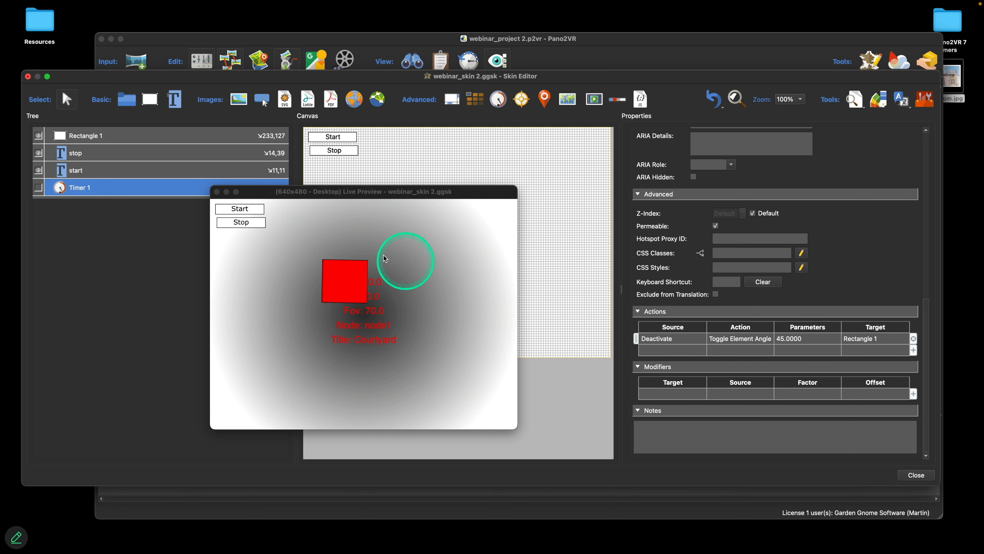
Move the live preview clear of the element tree and delete Rectangle 1, stop, start and Timer 1 from the skin
drag(424, 192, 234, 239)
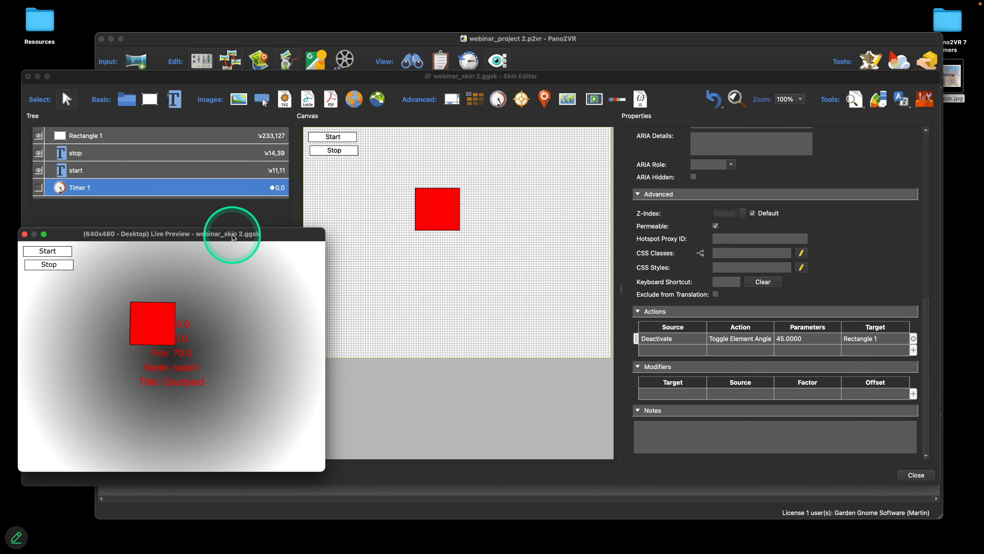
click(99, 140)
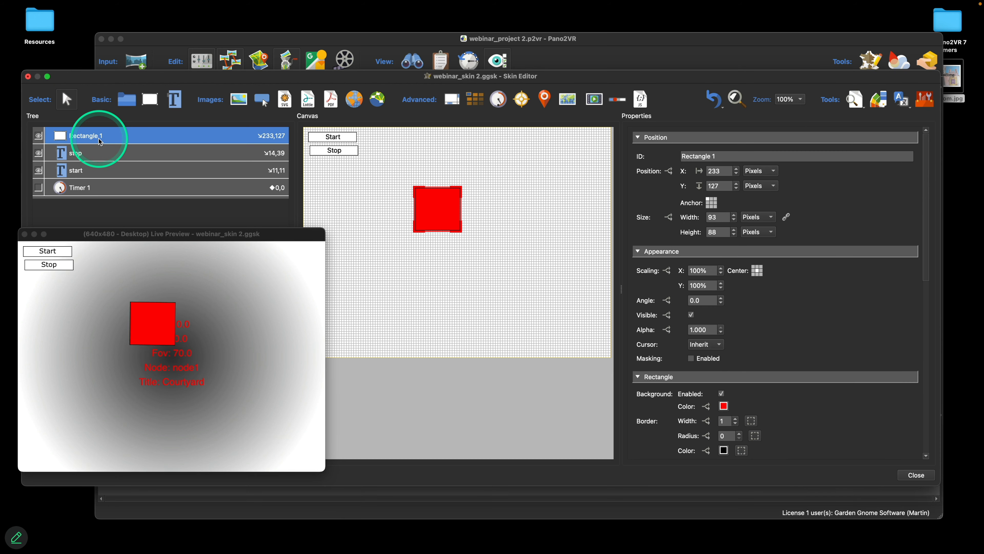
shift+click(110, 191)
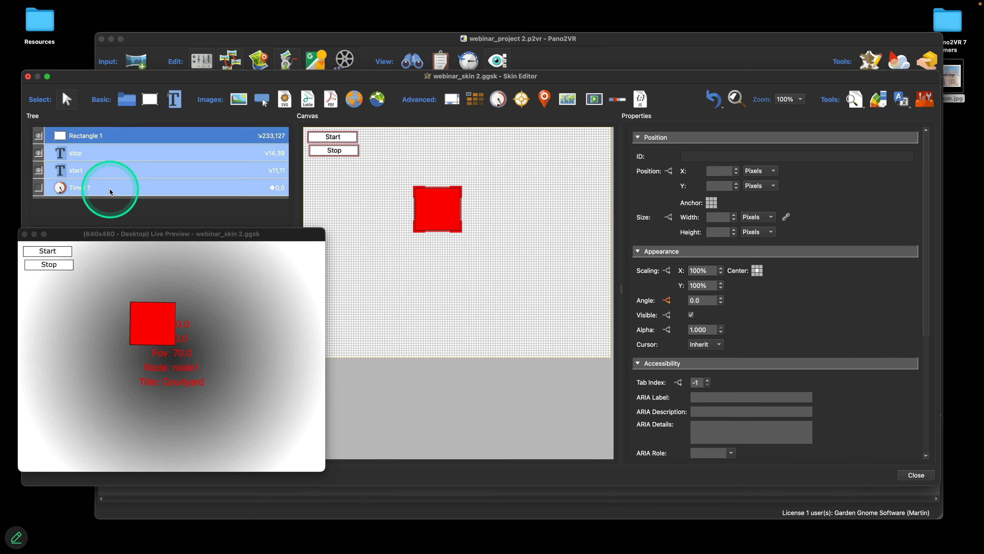
key(Delete)
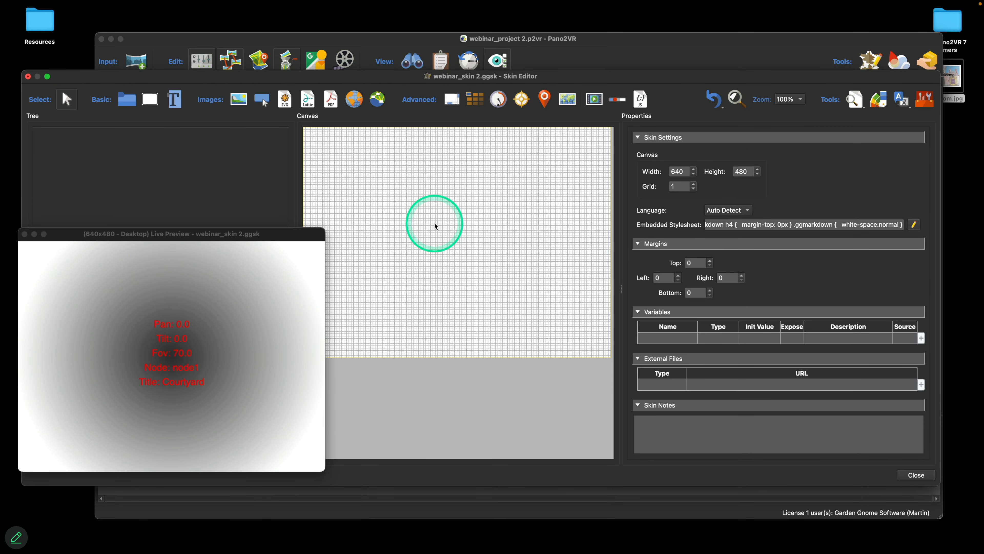
Add a skin variable named ht_ani and set its type to True/False
double_click(667, 341)
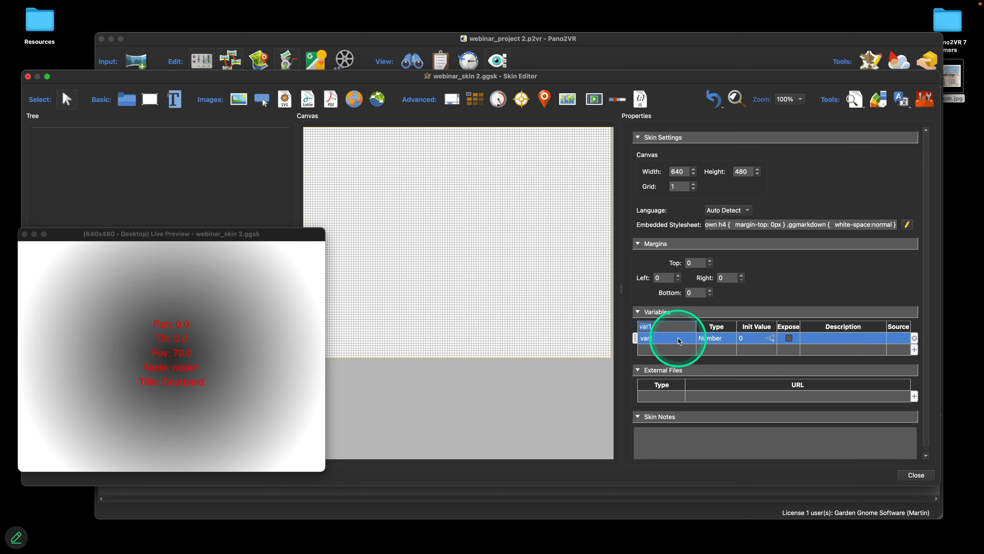
text(ht_ani)
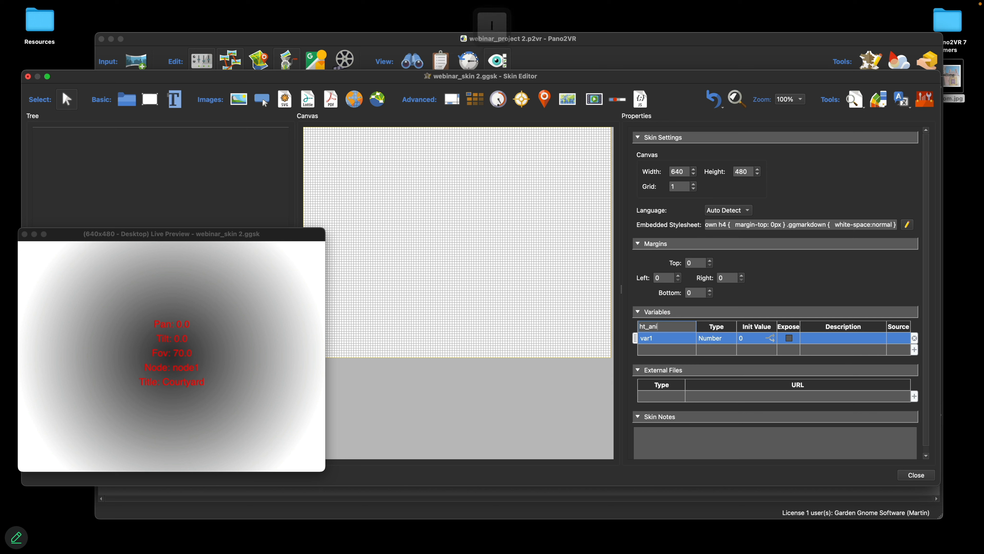
click(693, 339)
click(712, 340)
click(713, 339)
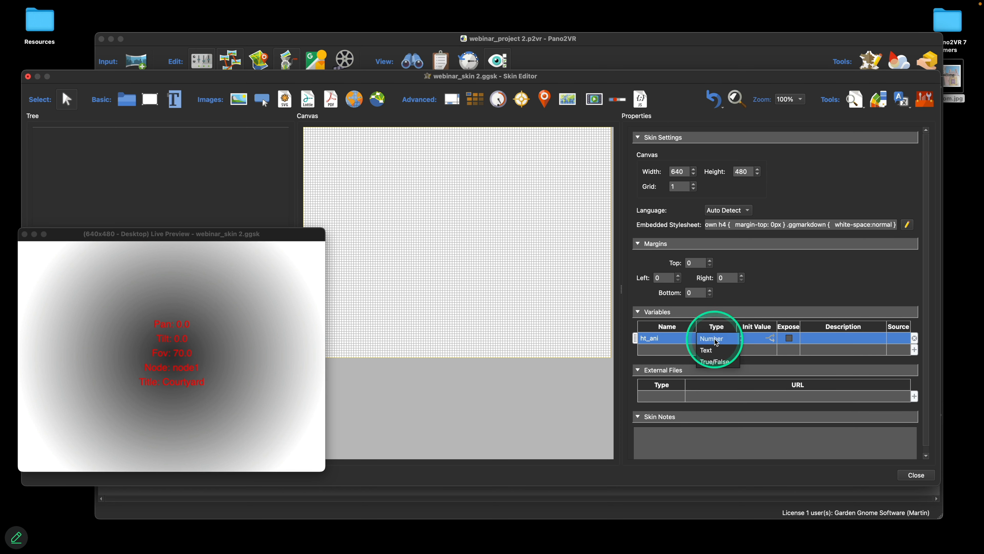
click(723, 354)
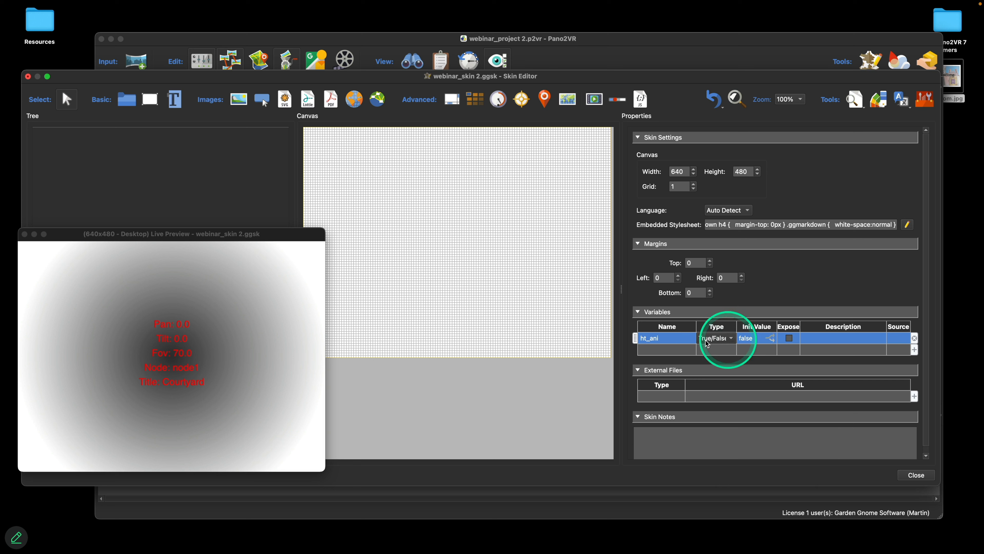
Place a timer near the canvas's upper-left corner at about X 25, Y 13 and rename it ht_node_timer
click(499, 100)
click(322, 136)
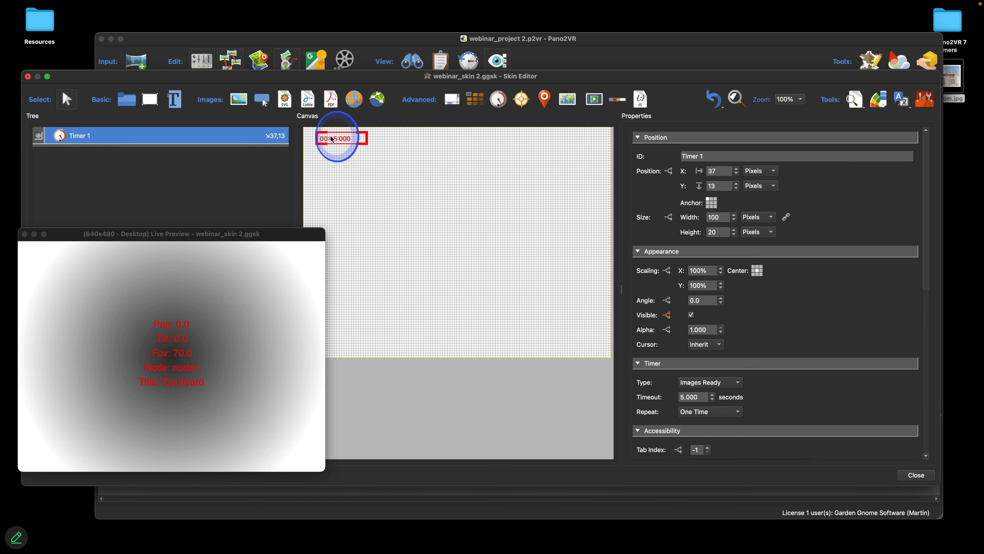
double_click(98, 136)
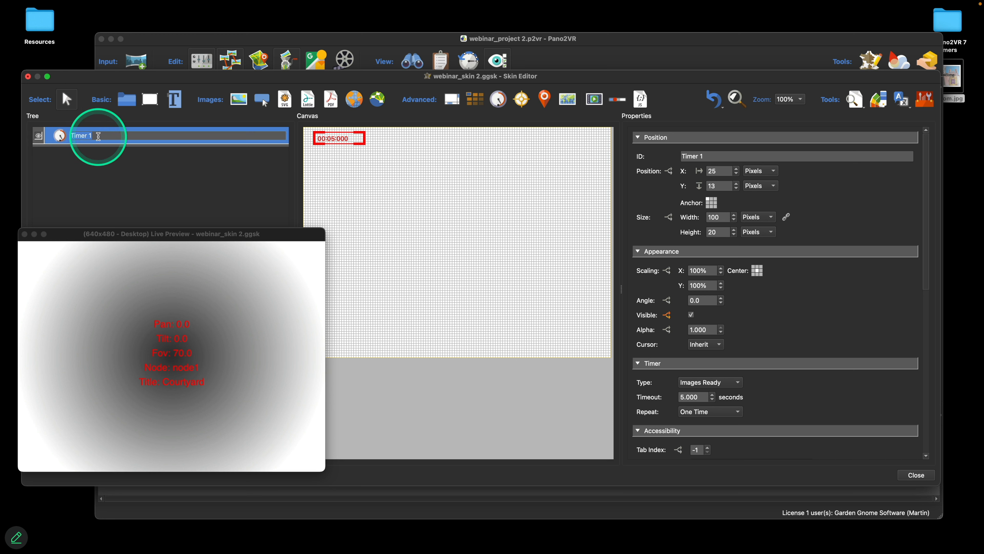
text(nt_no)
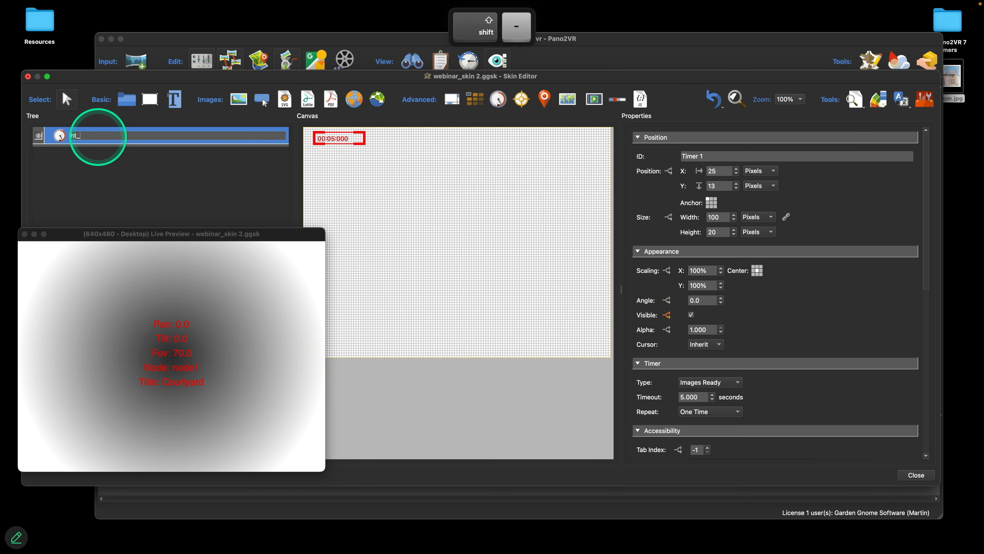
text(de_)
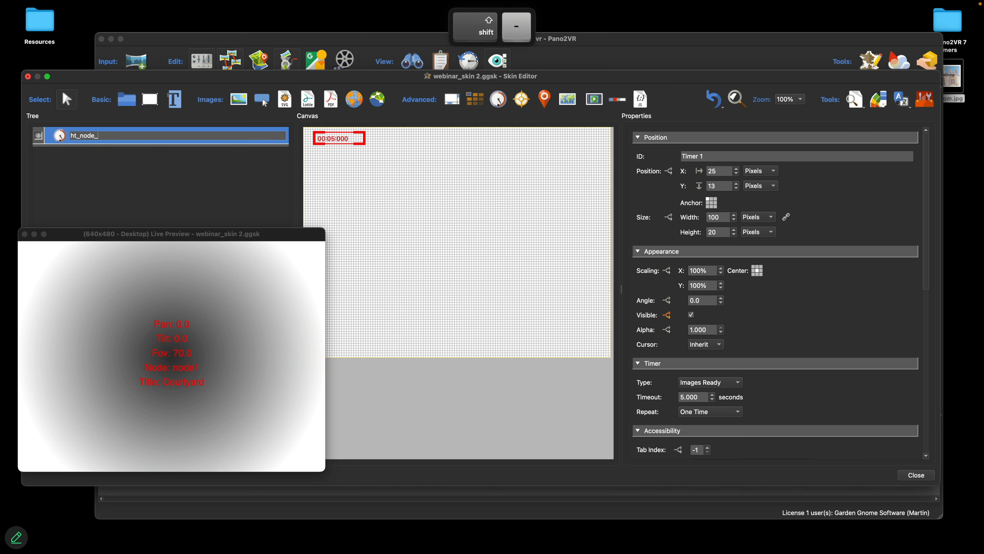
text(time)
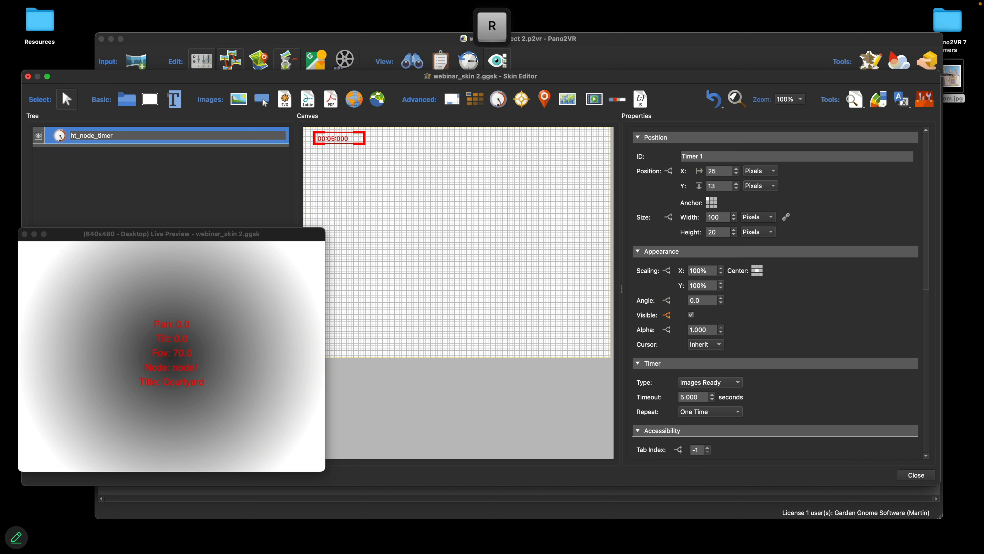
text(r)
scroll(829, 267, down, 5)
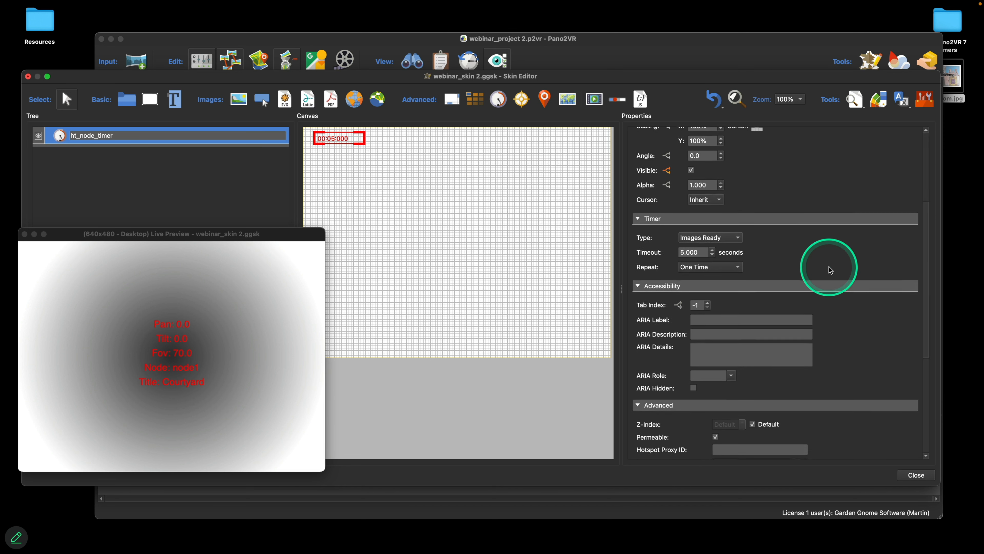
Set ht_node_timer's timeout to 0.5 seconds and its repeat mode to Toggle
scroll(828, 267, up, 5)
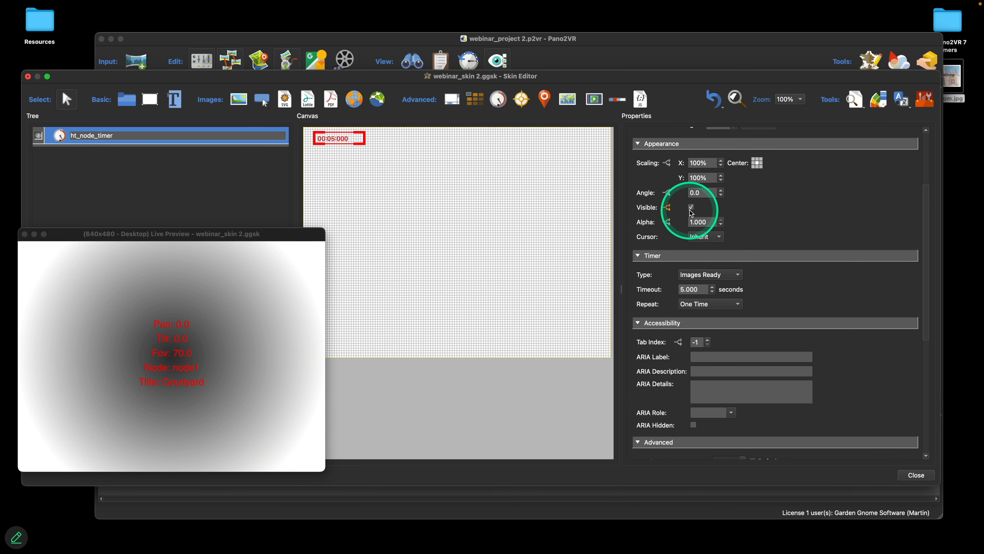
click(229, 157)
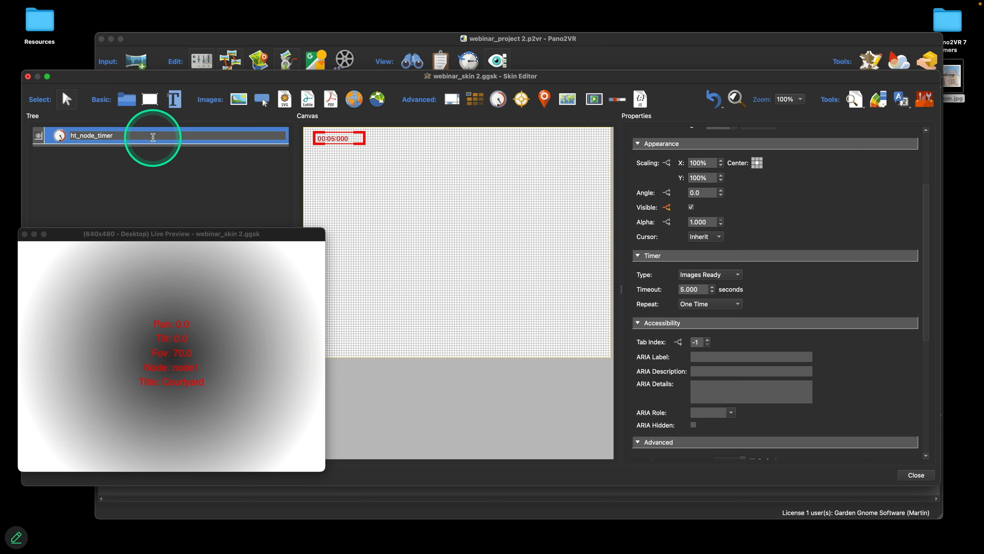
scroll(773, 209, down, 5)
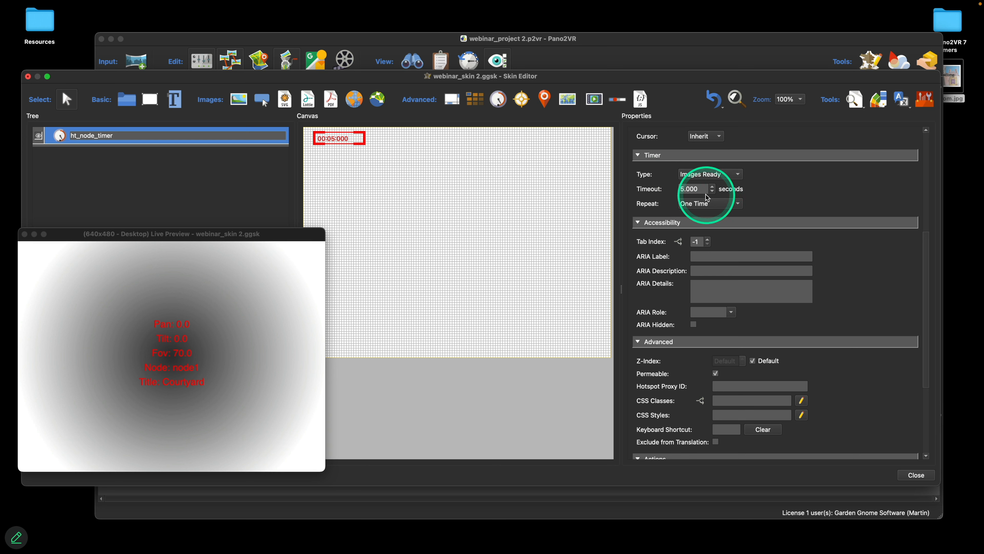
double_click(695, 189)
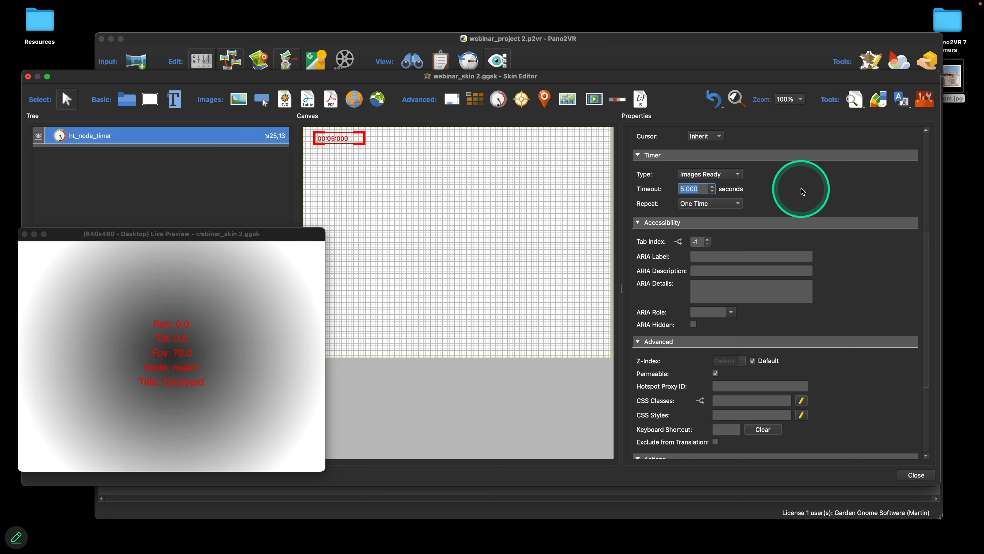
text(0.5)
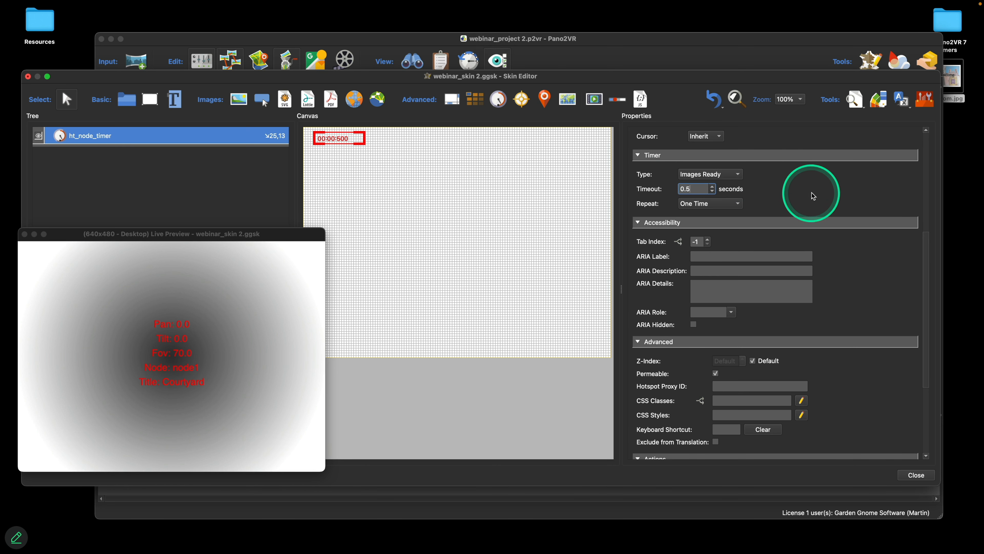
click(812, 192)
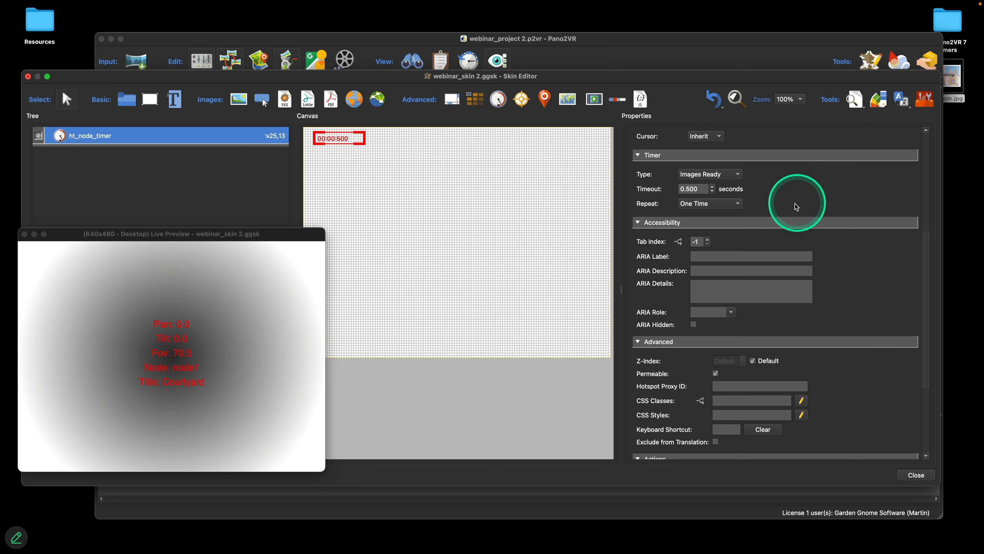
click(713, 206)
click(698, 215)
Add a Deactivate action to ht_node_timer that uses Set Variable Value on ht_ani with operation Set(=) and value true
scroll(823, 211, down, 6)
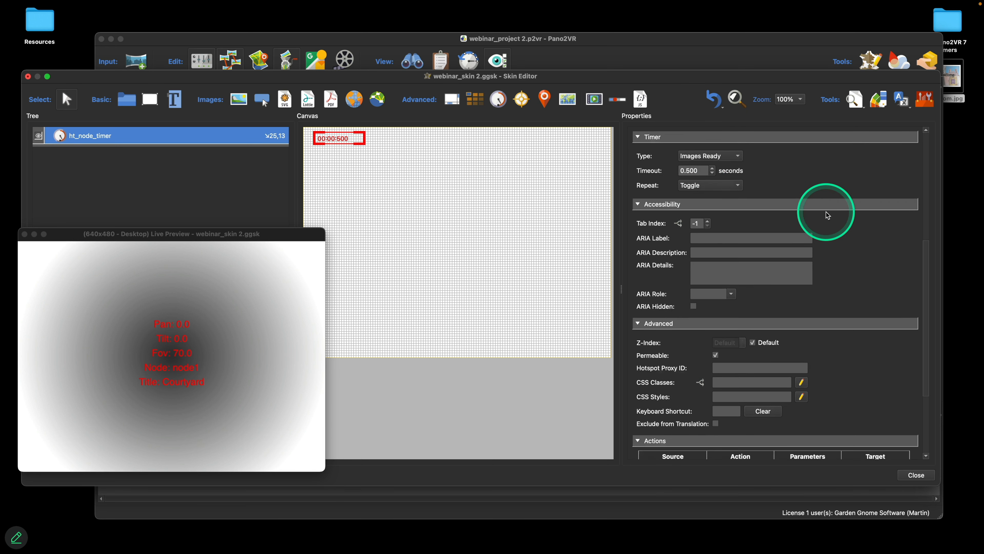
click(682, 355)
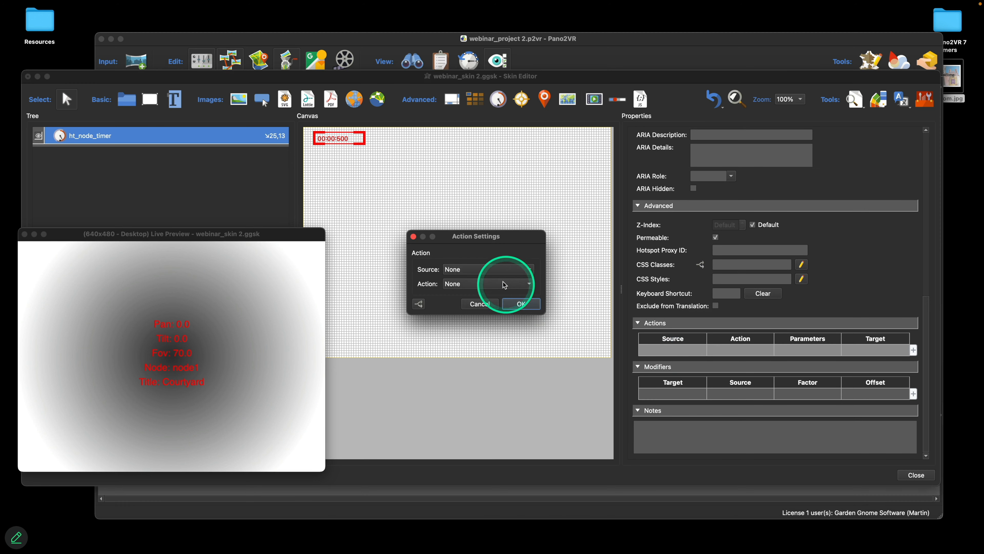
drag(501, 271, 548, 326)
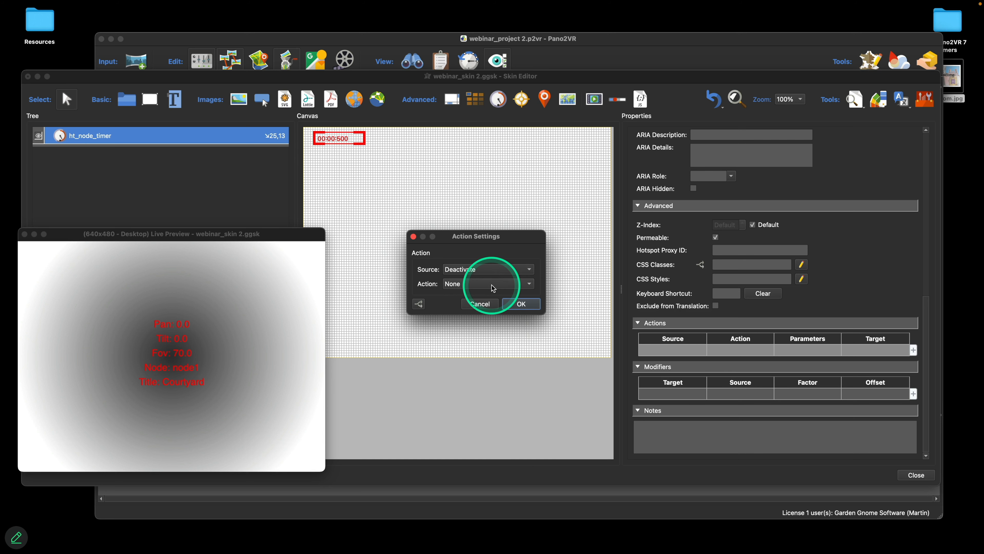
drag(491, 284, 507, 498)
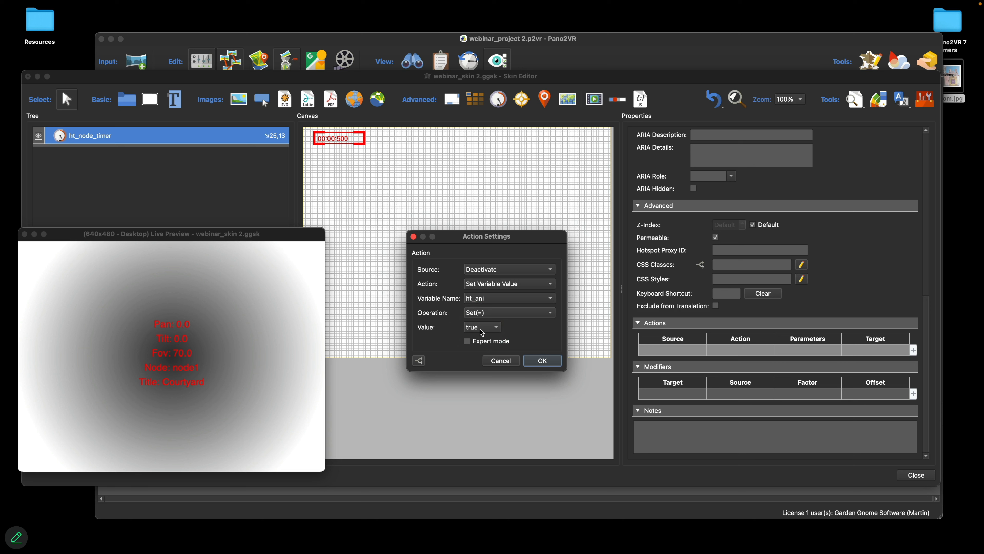
click(498, 313)
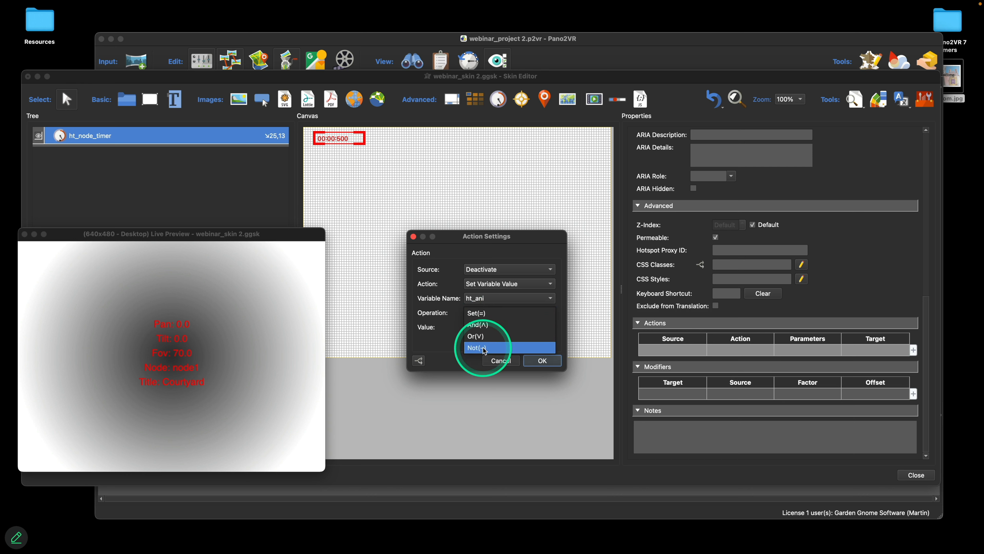
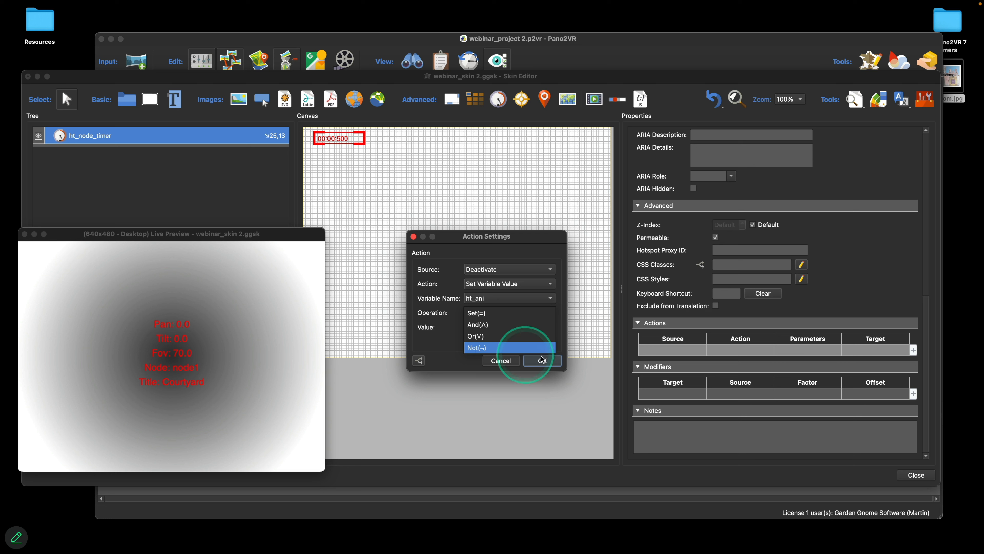
click(552, 359)
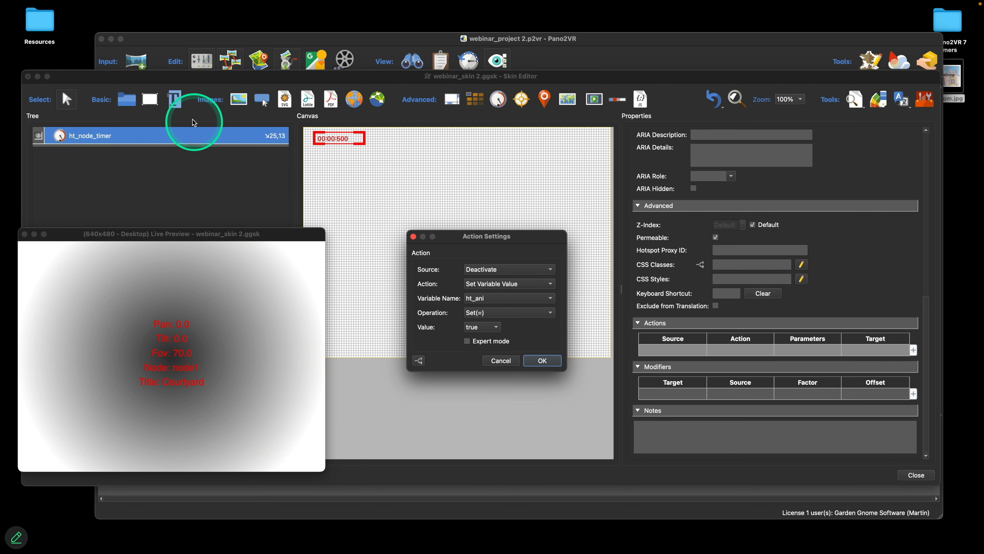
click(542, 360)
Place a text element near the canvas's upper edge at about X 171, Y 17 and rename it H1
click(175, 99)
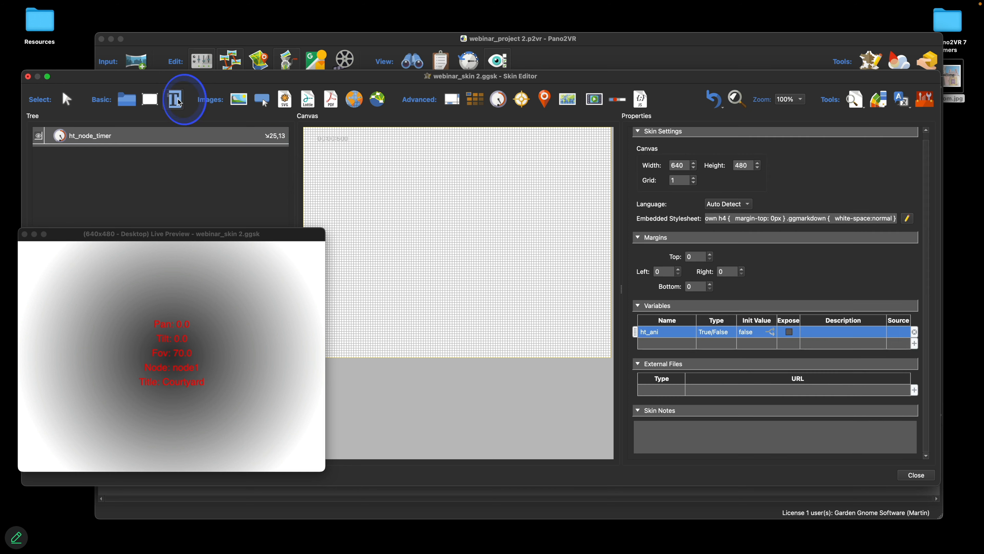
click(395, 138)
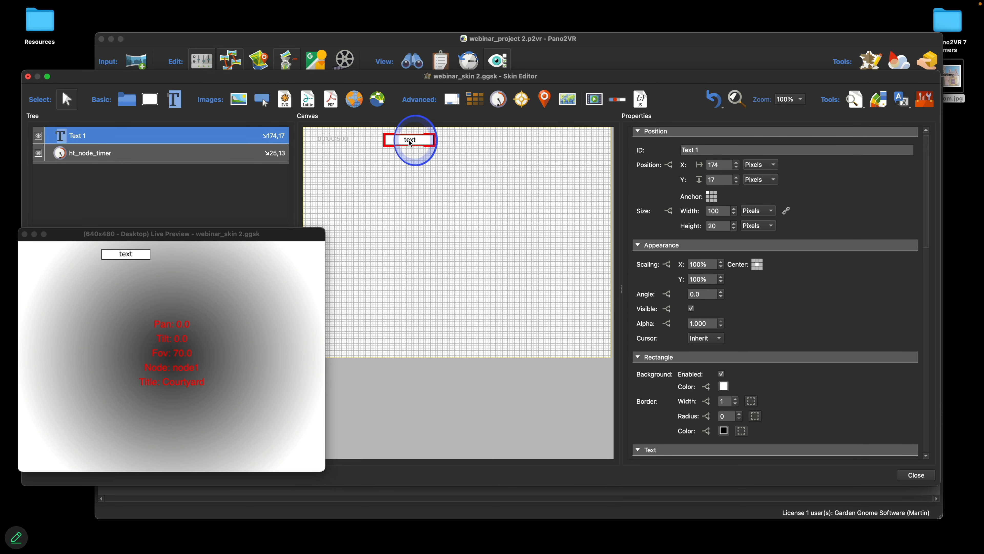
double_click(80, 138)
text(H1)
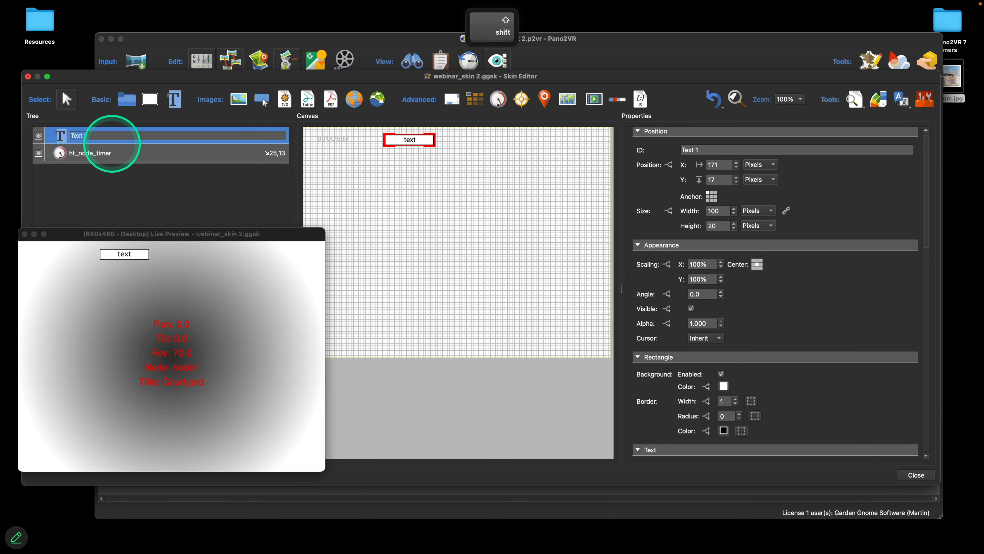
Assign the orange colour label to the H1 text element in the tree
right_click(42, 132)
mouse_move(79, 217)
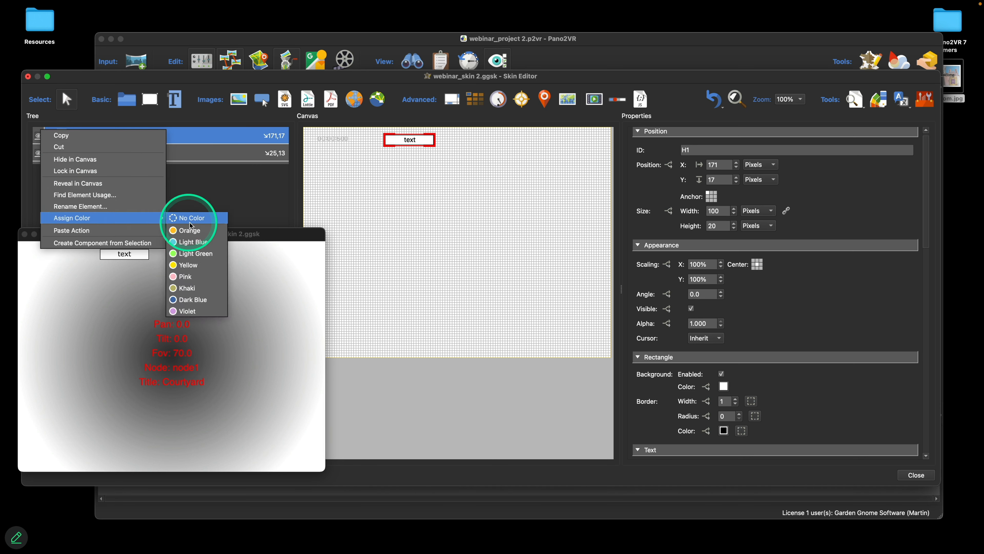
click(189, 226)
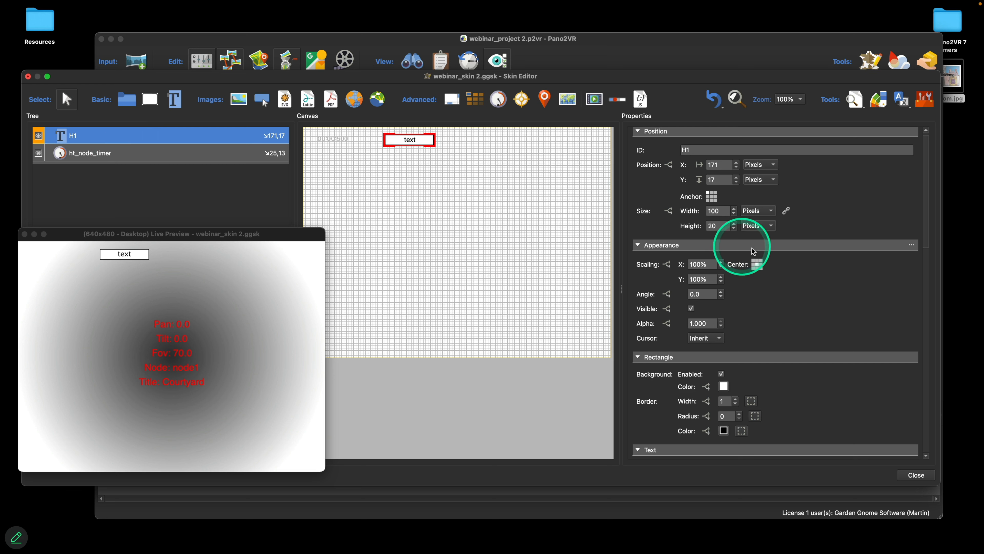
Replace H1's text with the ht_ani variable placeholder, $(*ht_ani)
scroll(808, 259, down, 6)
double_click(687, 212)
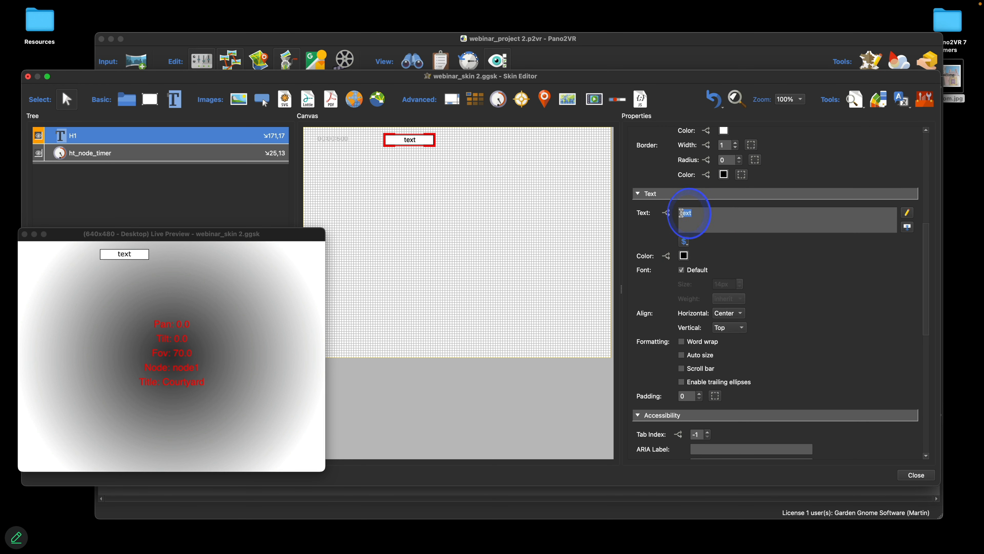
click(684, 241)
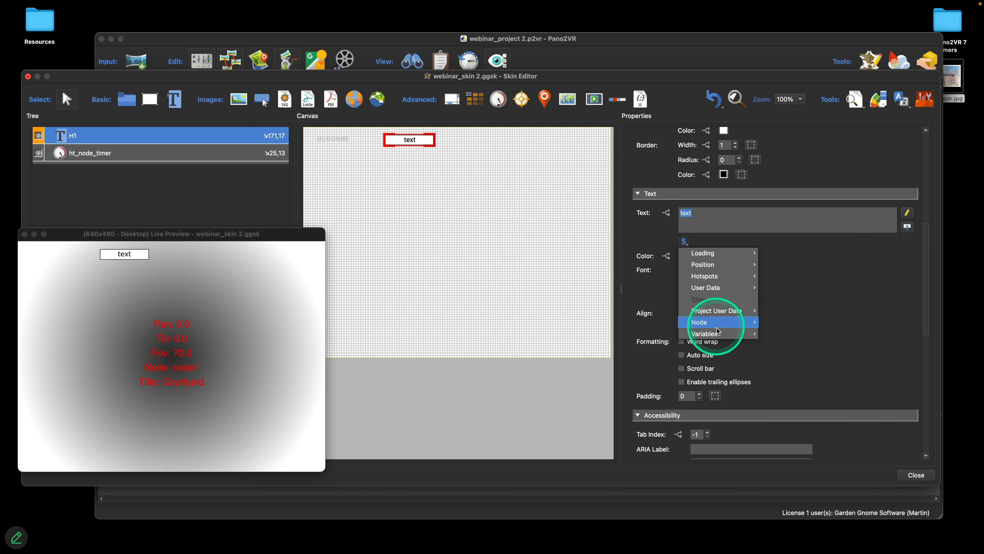
mouse_move(716, 333)
click(766, 334)
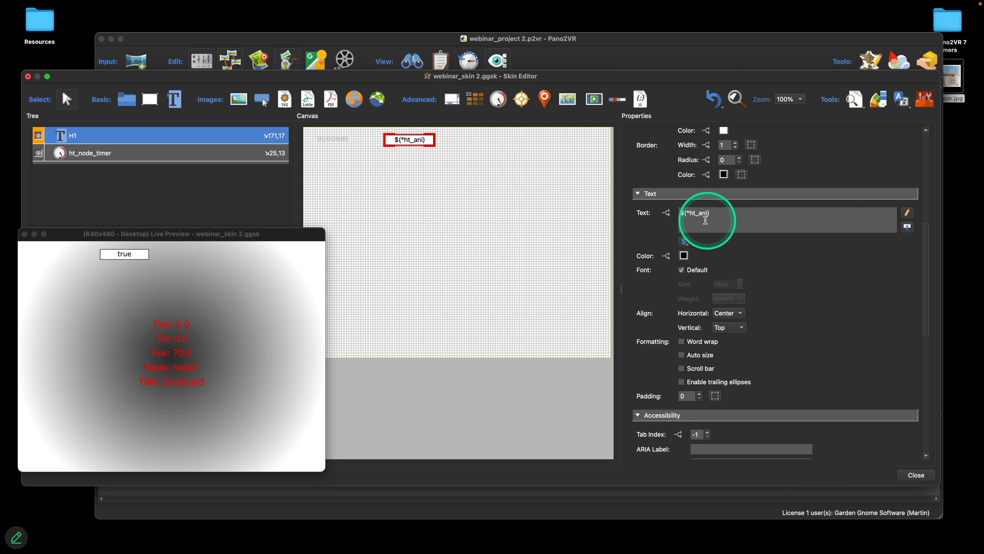
Change the operation of ht_node_timer's Deactivate action on ht_ani to Not(¬)
drag(159, 234, 197, 210)
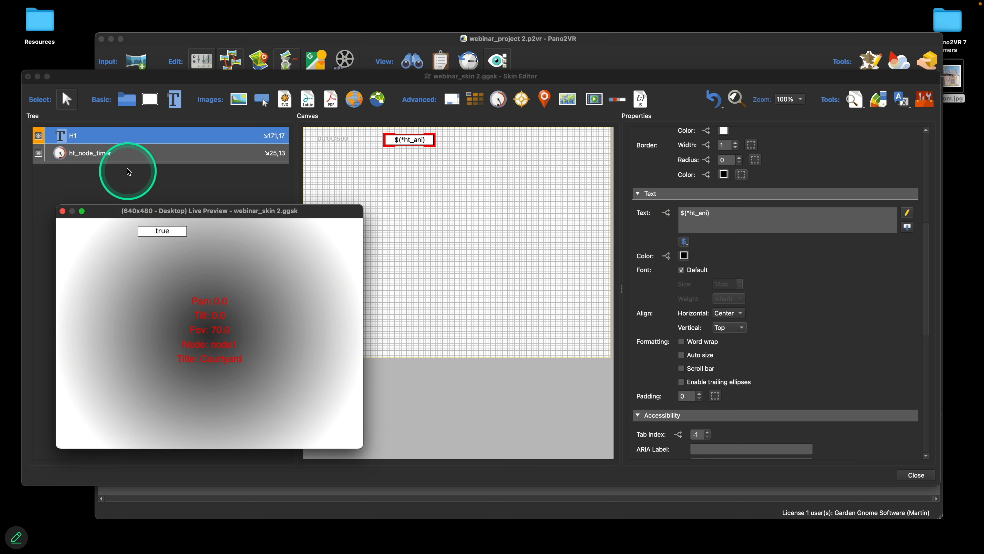
click(132, 152)
scroll(844, 314, down, 2)
scroll(845, 314, down, 5)
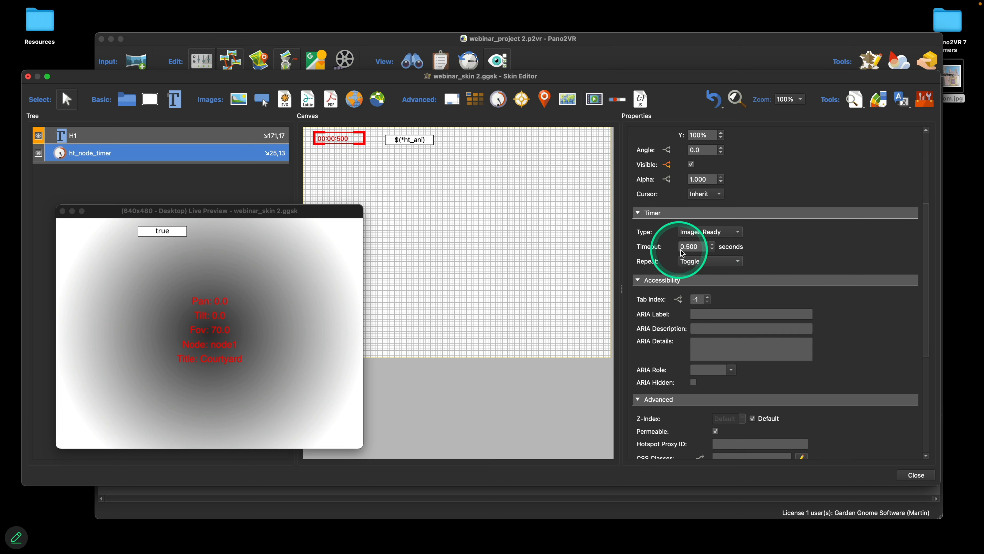
scroll(837, 295, down, 8)
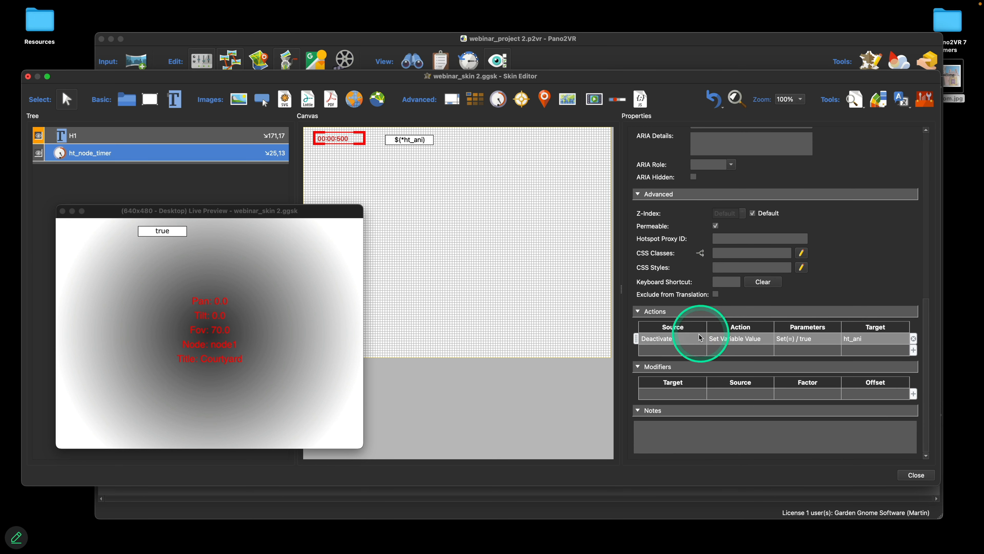
double_click(685, 341)
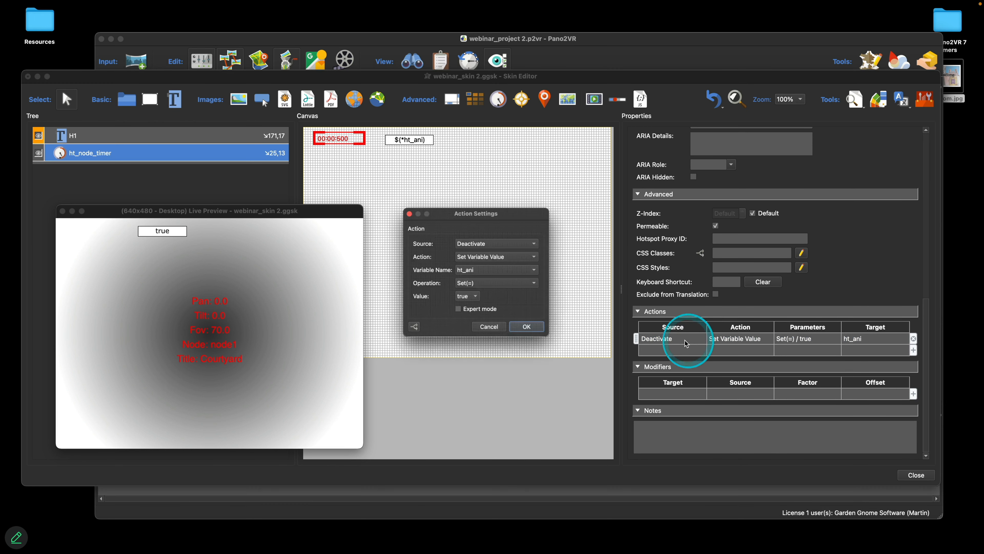
click(487, 288)
click(488, 315)
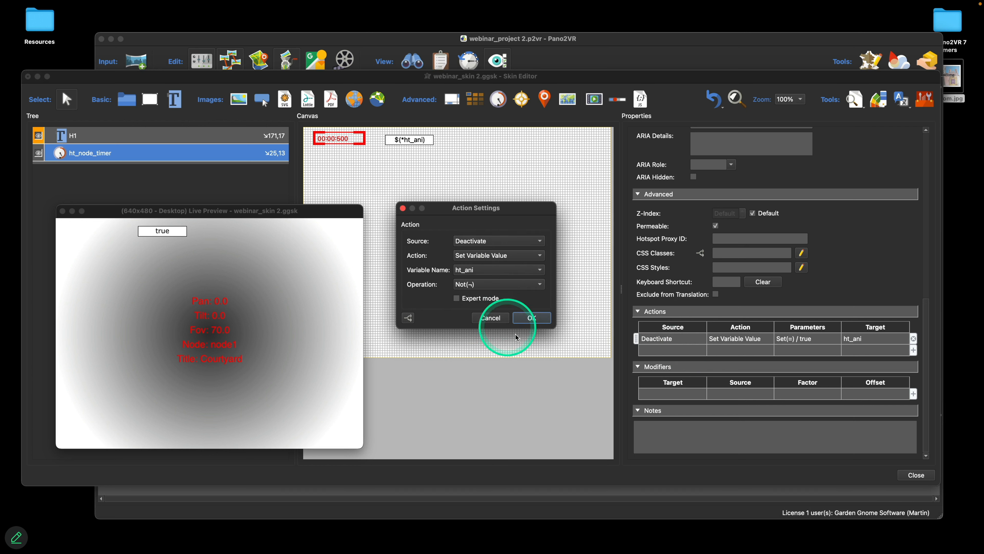
click(532, 317)
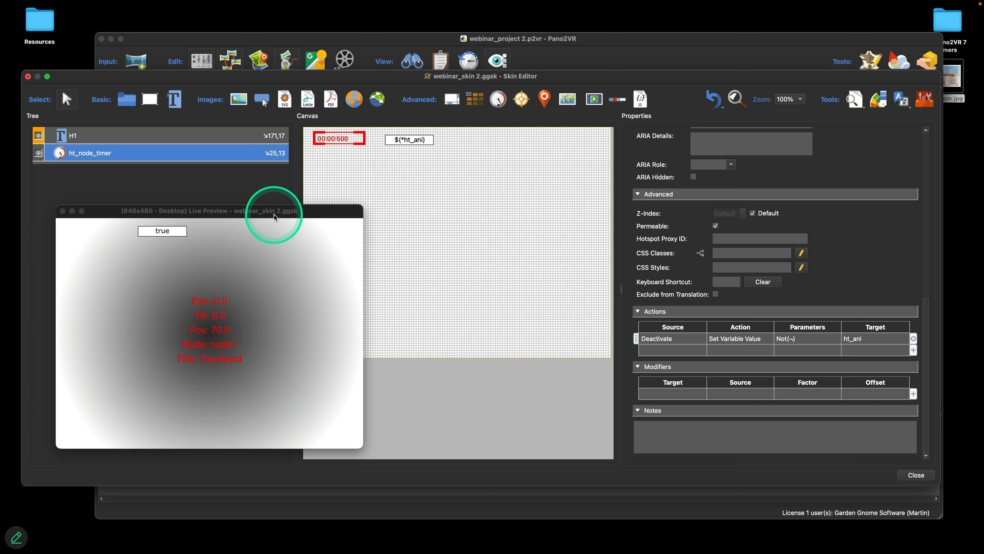
Insert the Material crosshair icon with the filled centre from the Components Toolbox into the skin as an SVG
drag(274, 214, 262, 213)
click(924, 101)
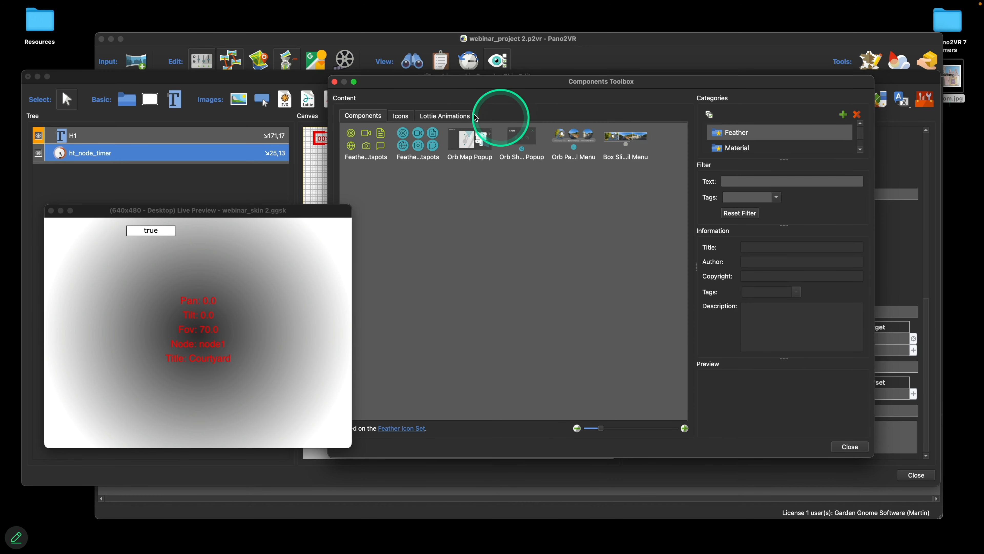
click(399, 116)
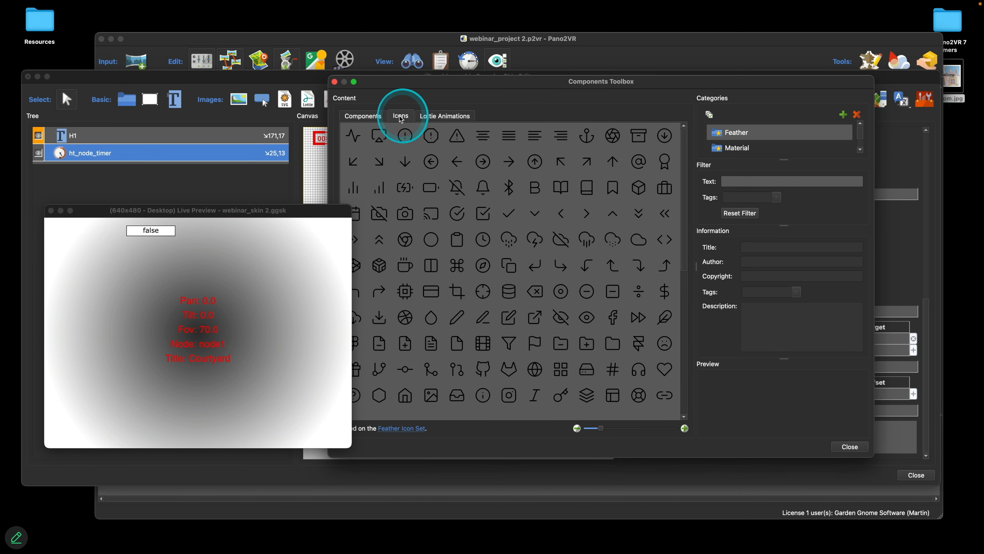
click(740, 149)
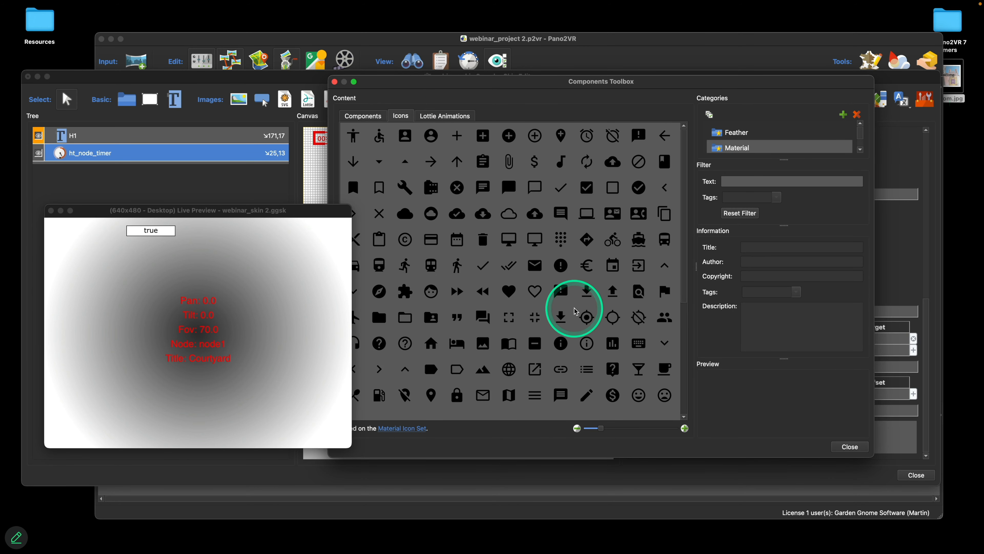
double_click(587, 317)
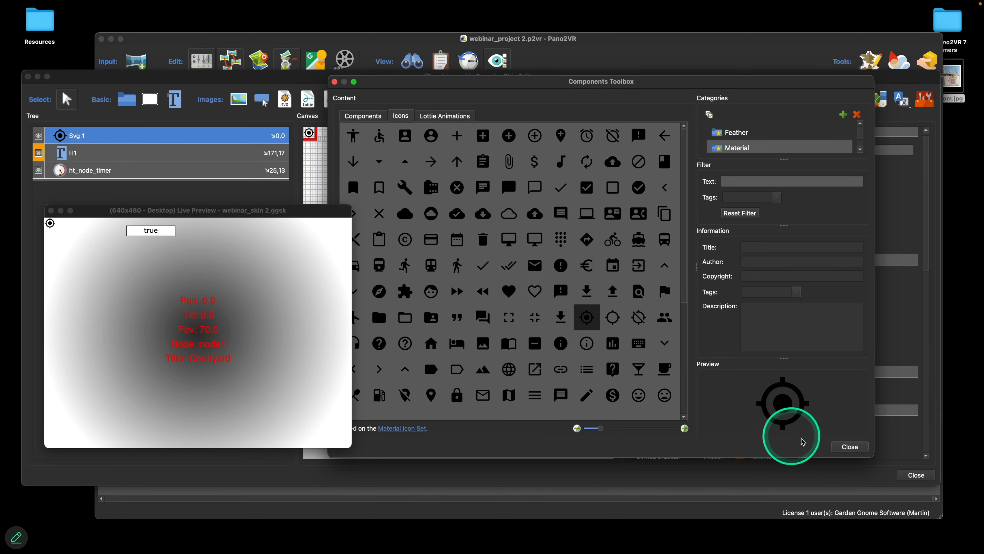
click(850, 446)
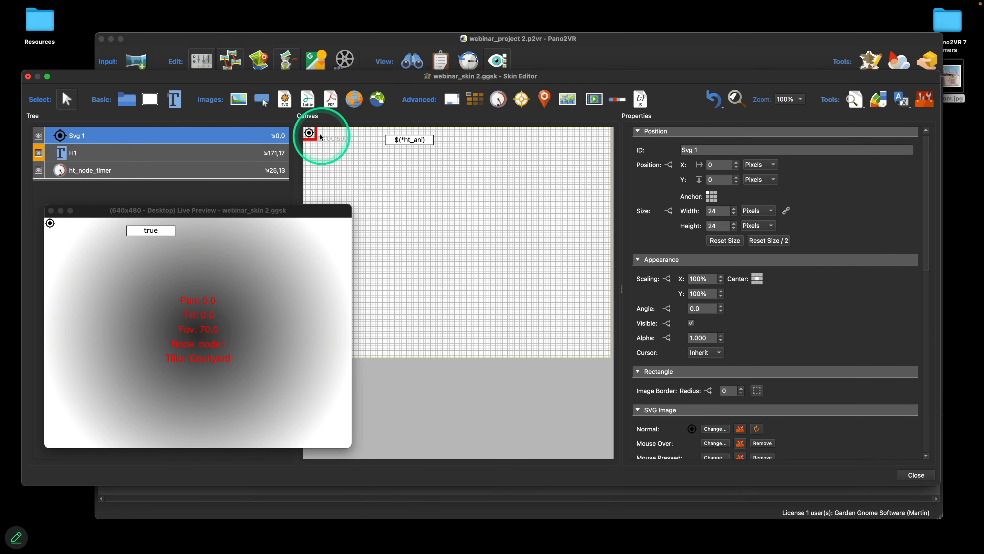
Move the crosshair SVG into the canvas to about X 176, Y 176, keeping the live preview clear of it
drag(311, 136, 393, 219)
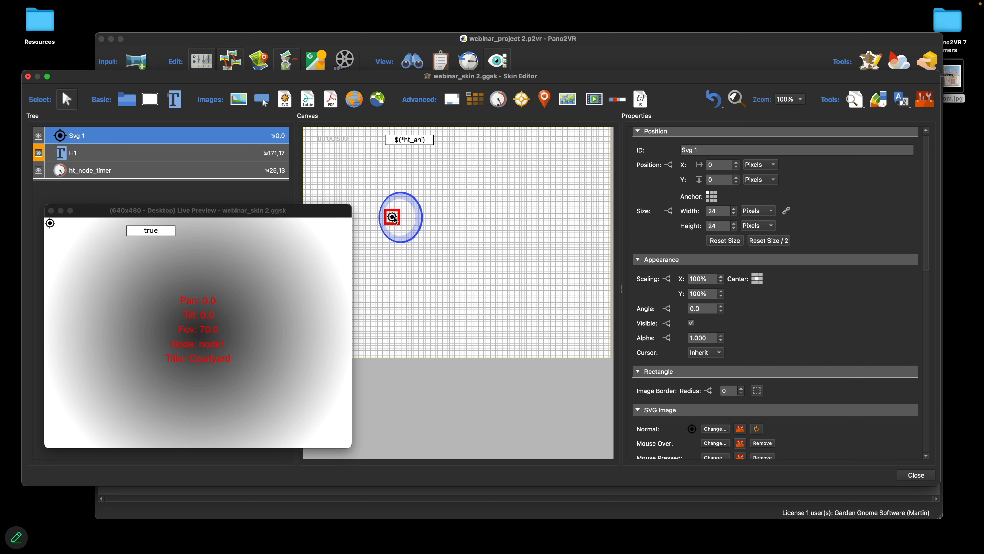
drag(243, 212, 234, 209)
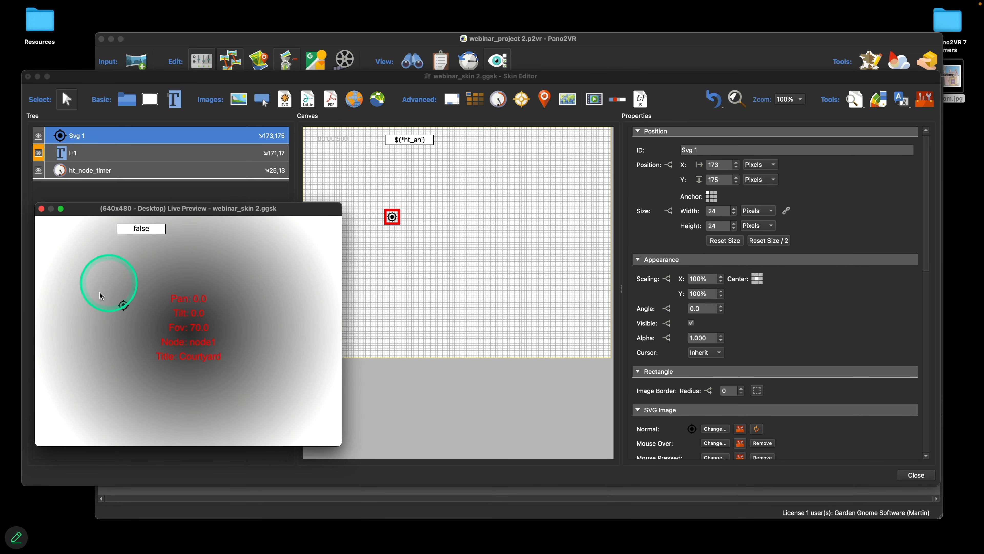
drag(391, 217, 393, 220)
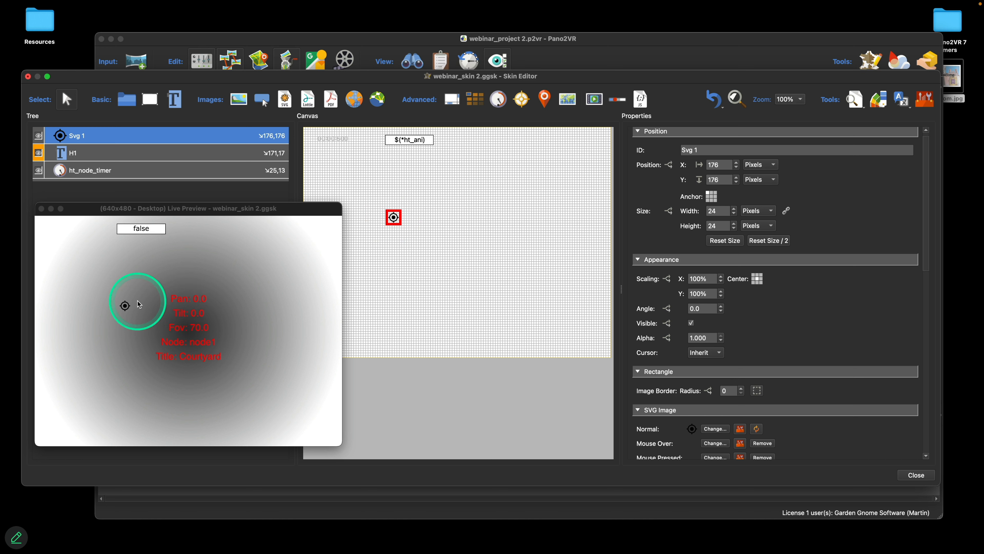
Rename the crosshair SVG element as icon_ht_node
double_click(78, 137)
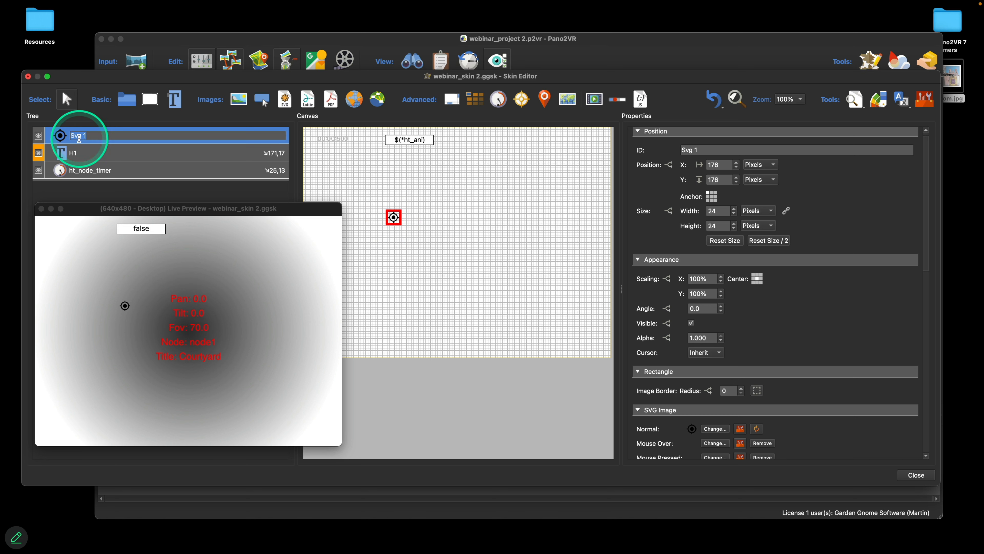
text(icon)
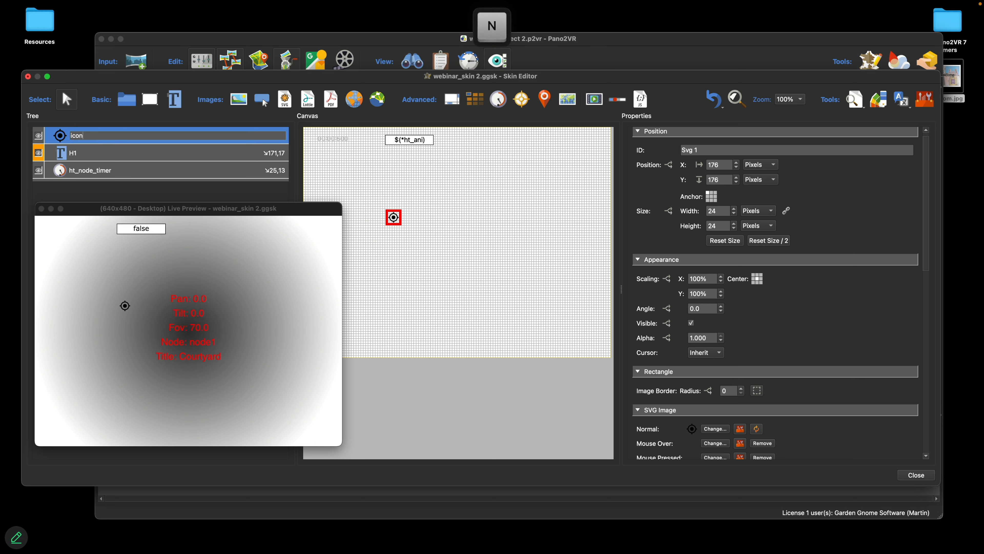
text(_ht_node)
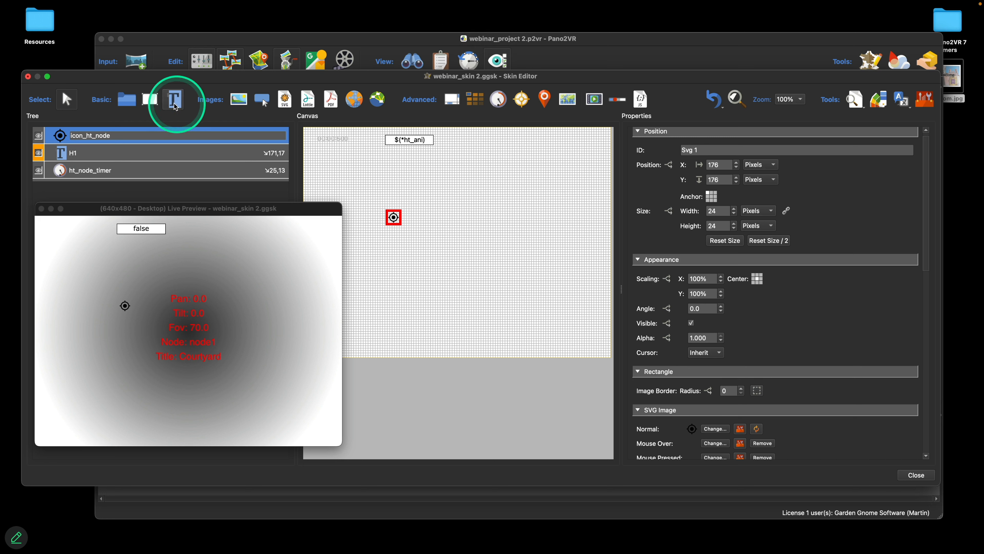
Add a rectangle to the canvas beside the crosshair icon, at about X 257, Y 172, and set its width to 20 pixels
click(150, 100)
click(427, 211)
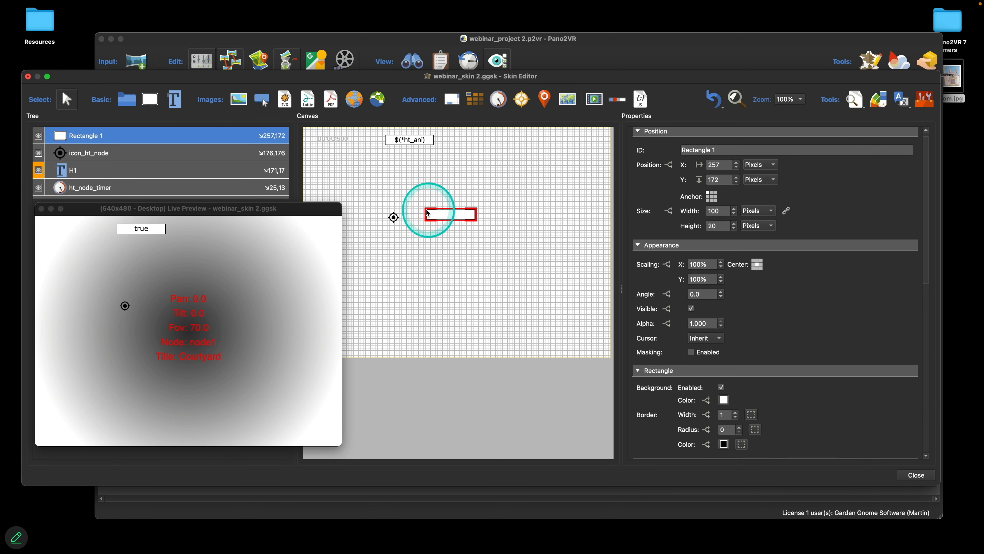
double_click(706, 212)
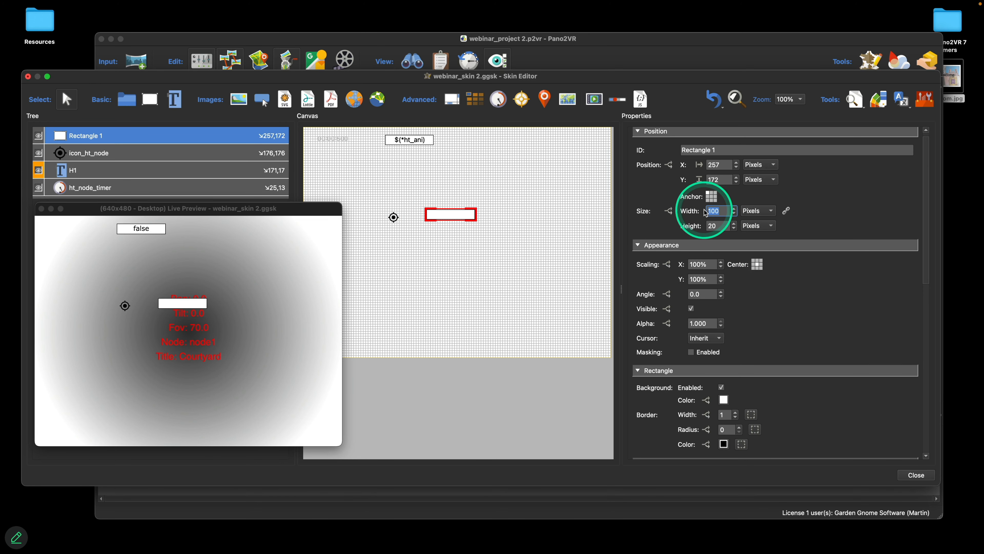
text(20)
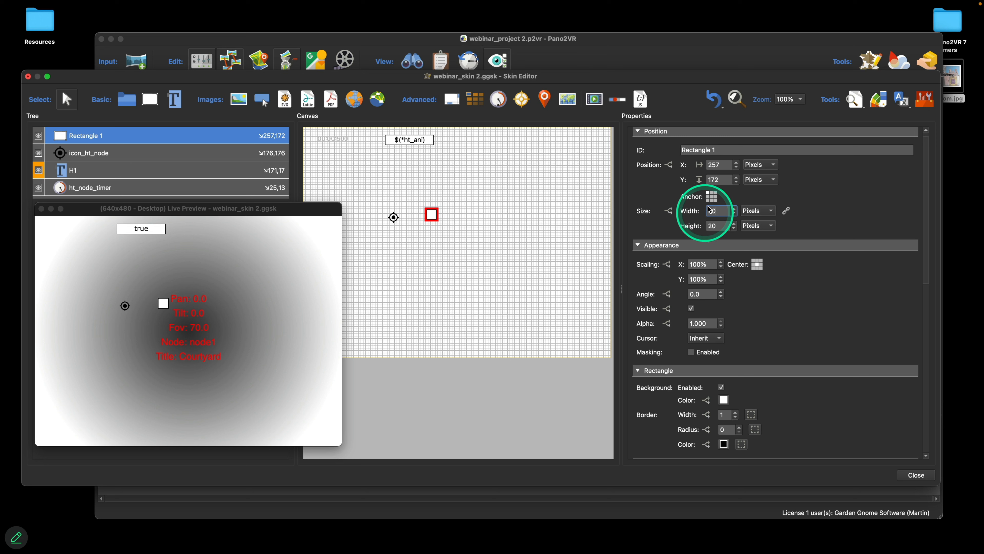
Change the new rectangle's ID to ht_node_ring_1
triple_click(684, 150)
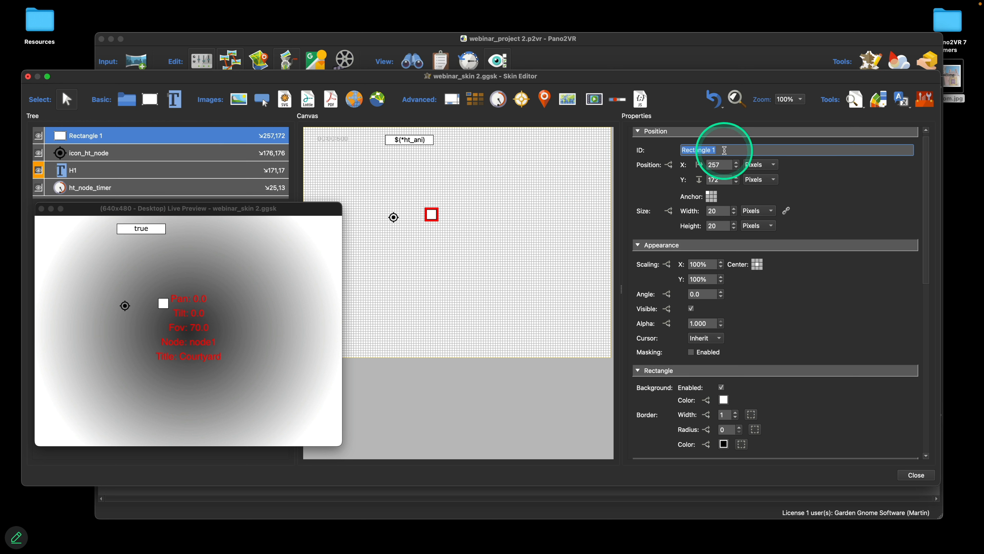
text(ht_)
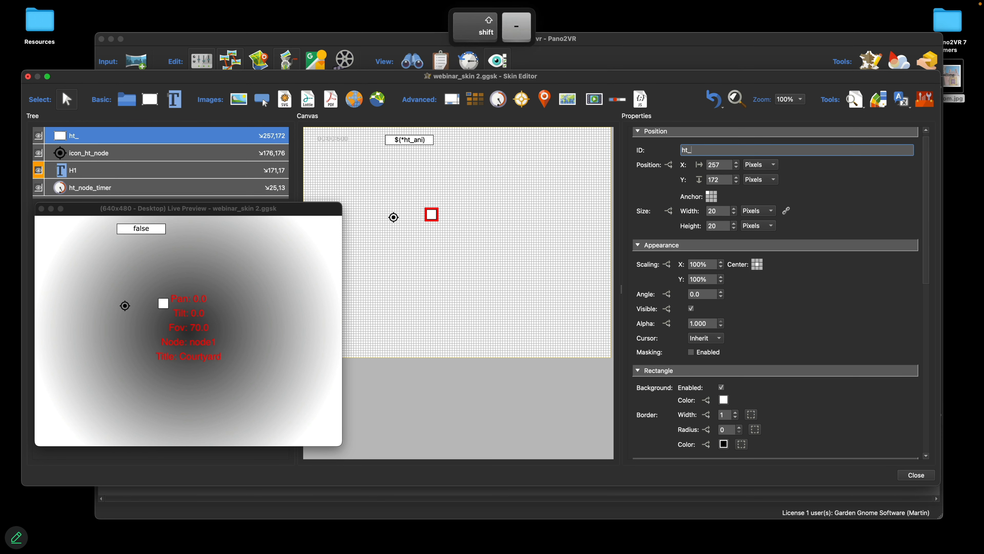
text(node_r)
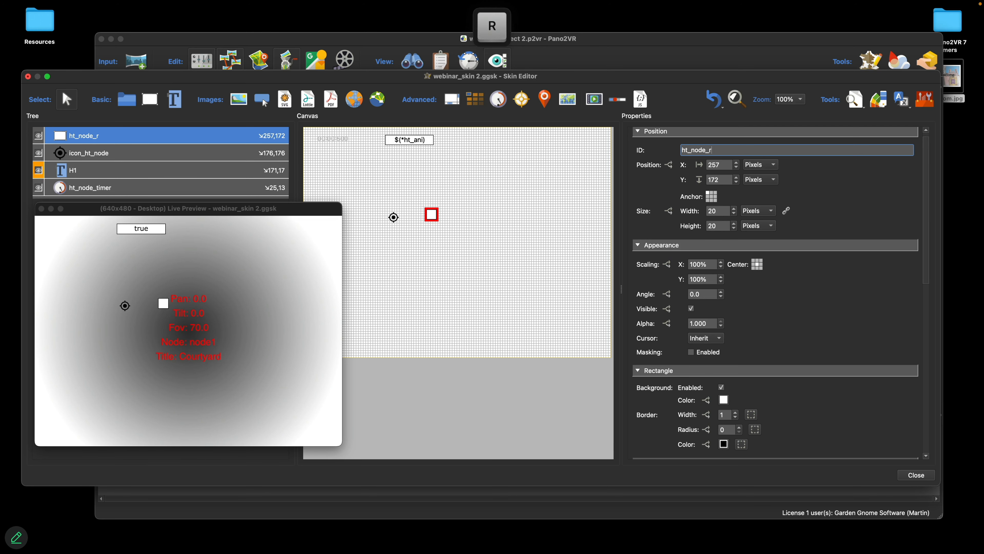
text(o)
key(BackSpace)
text(ing_1)
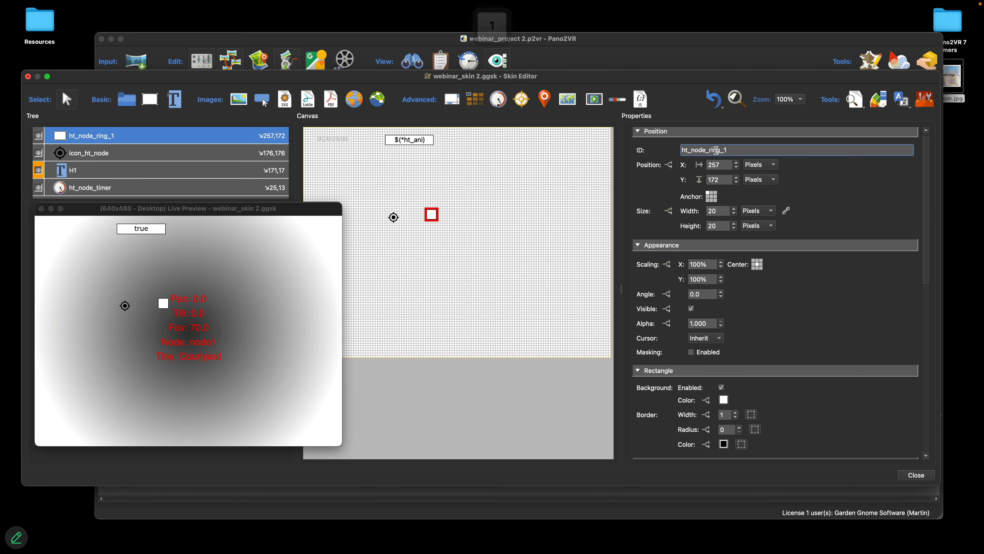
Turn ht_node_ring_1 into an unfilled ring by disabling its background and setting the border radius to 99
scroll(781, 300, down, 5)
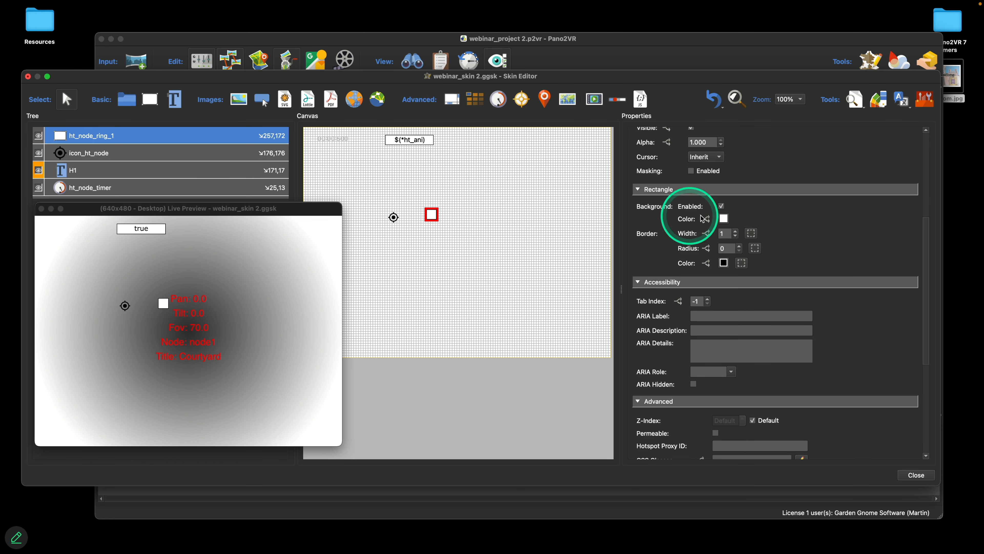
click(721, 205)
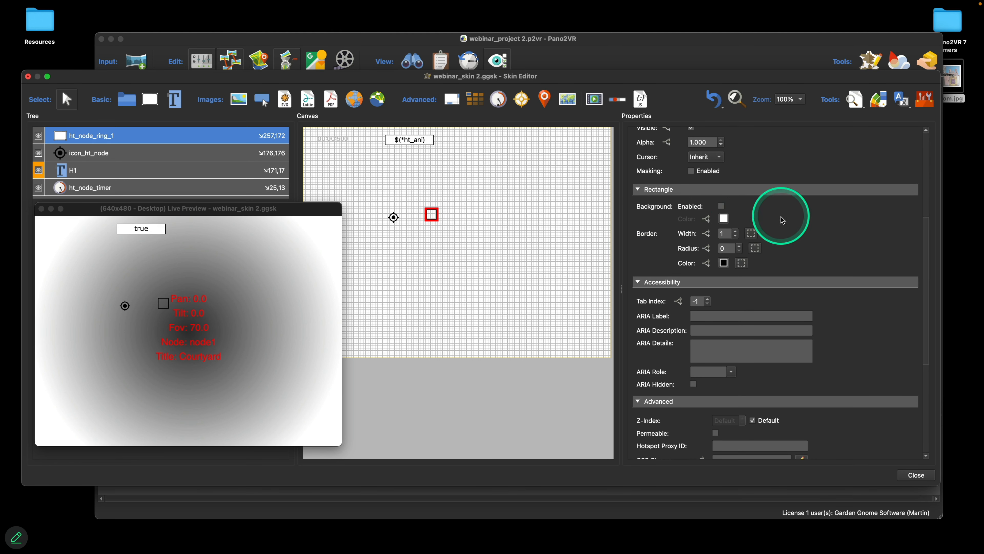
double_click(724, 248)
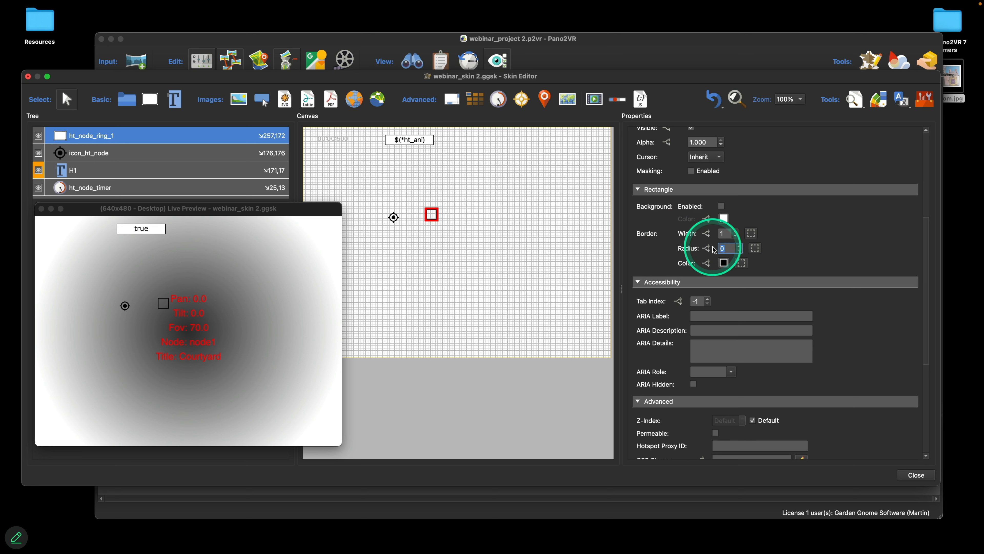
text(99)
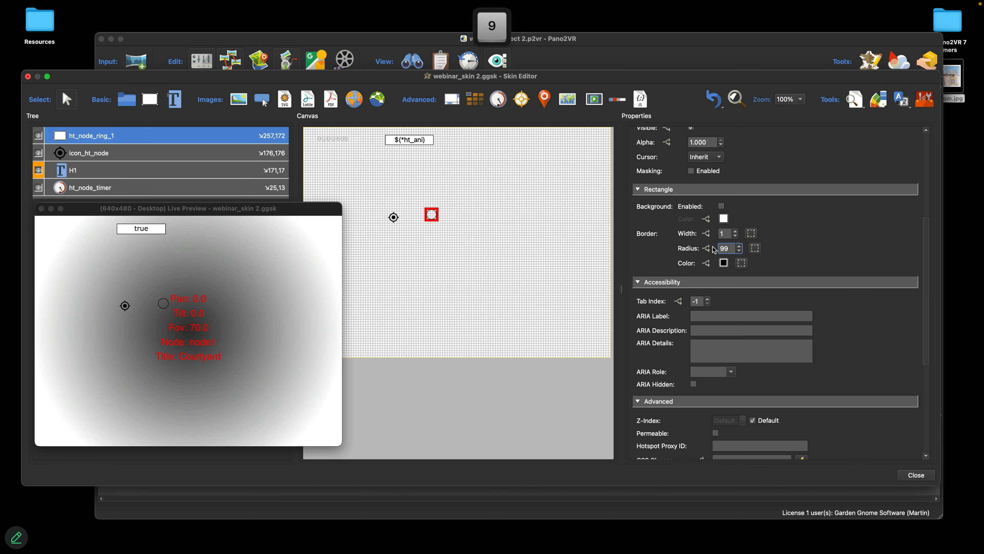
Set ht_node_ring_1's anchor to the centre and nest it under icon_ht_node as a child element
click(97, 137)
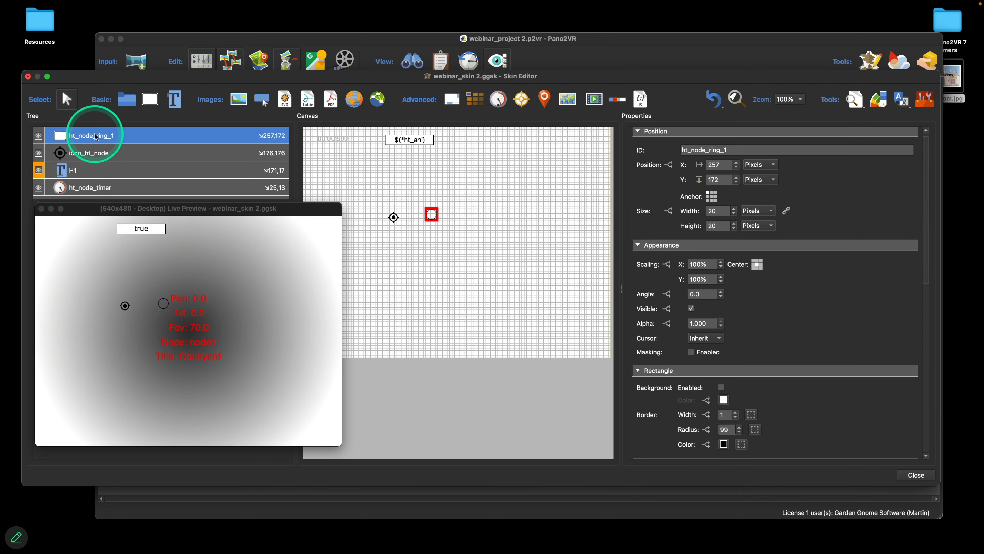
click(712, 198)
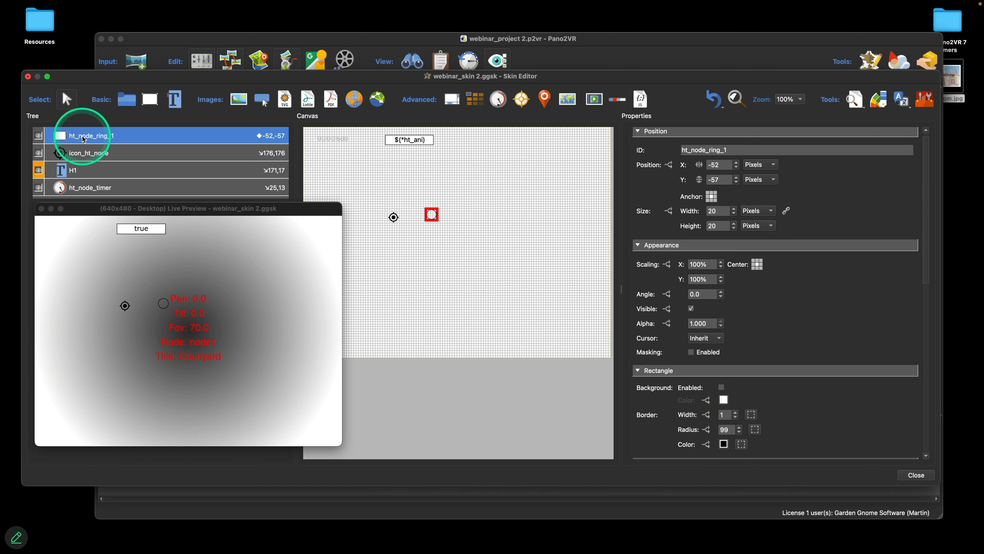
drag(62, 135, 64, 150)
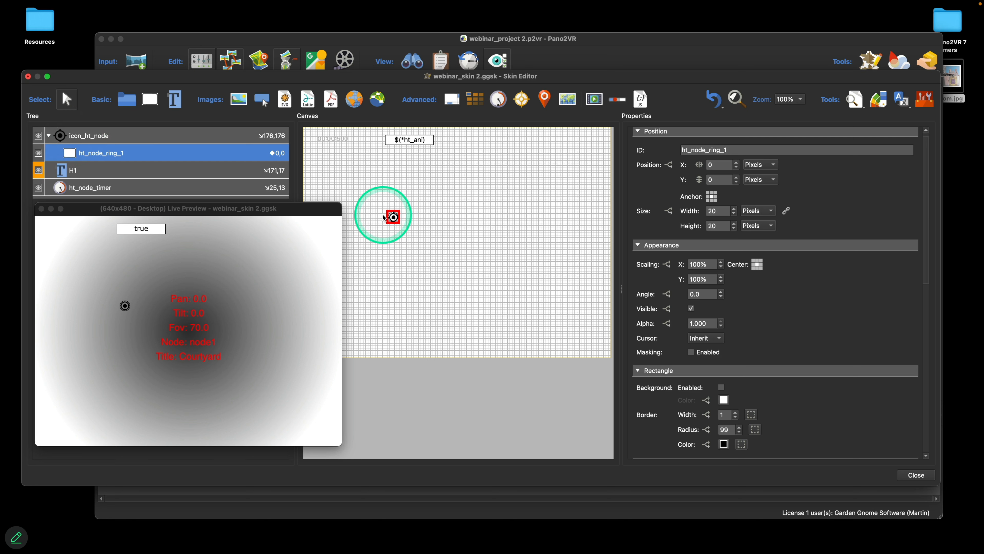
Resize icon_ht_node to a width and height of 32 pixels
click(98, 139)
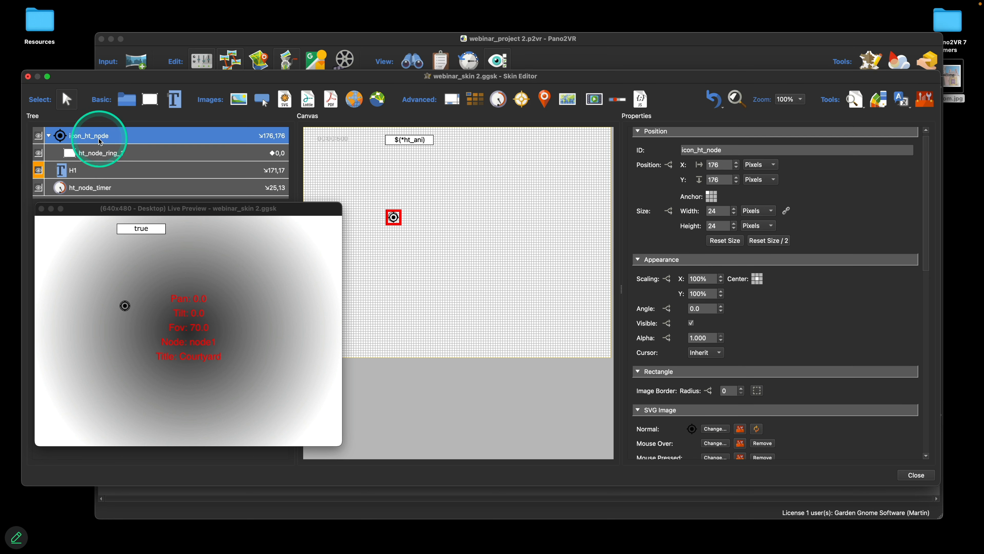
drag(718, 212, 705, 212)
text(32)
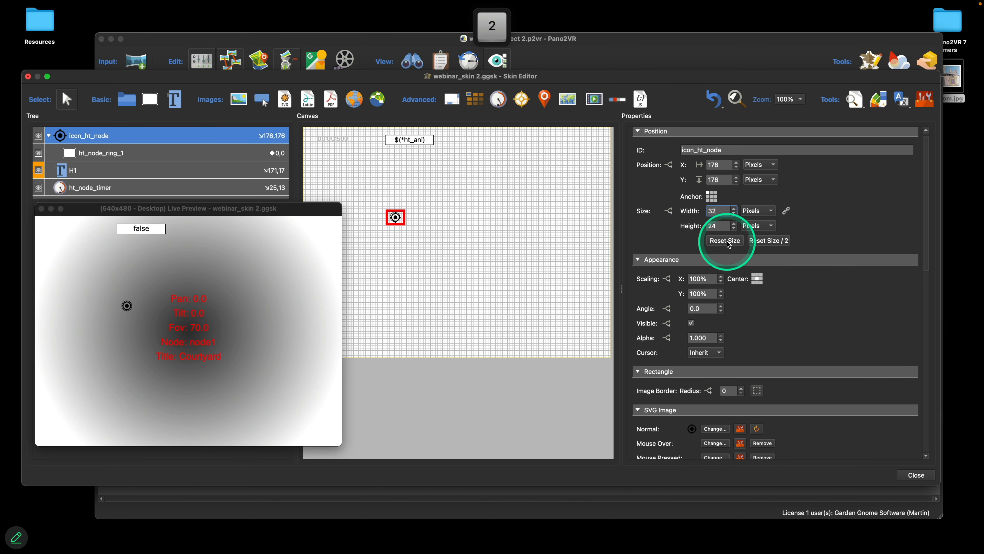
key(Tab)
text(32)
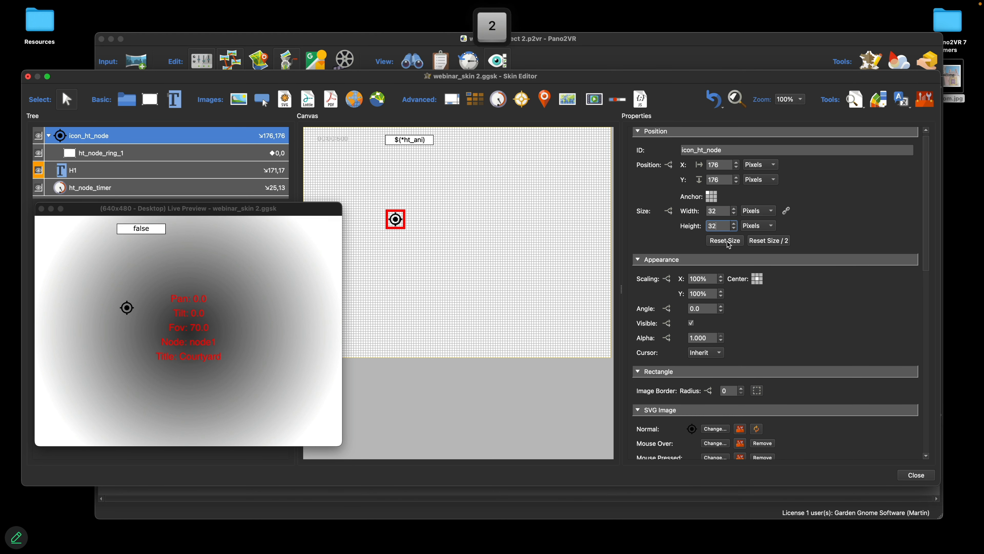
Add a logic block to ht_node_ring_1's scaling with the condition *ht_ani = true
click(160, 152)
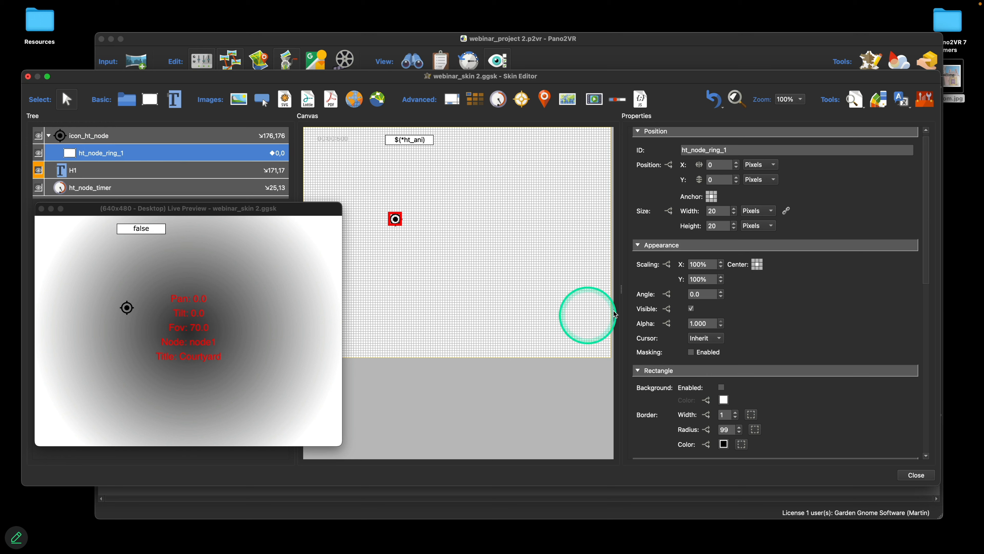
scroll(795, 304, down, 3)
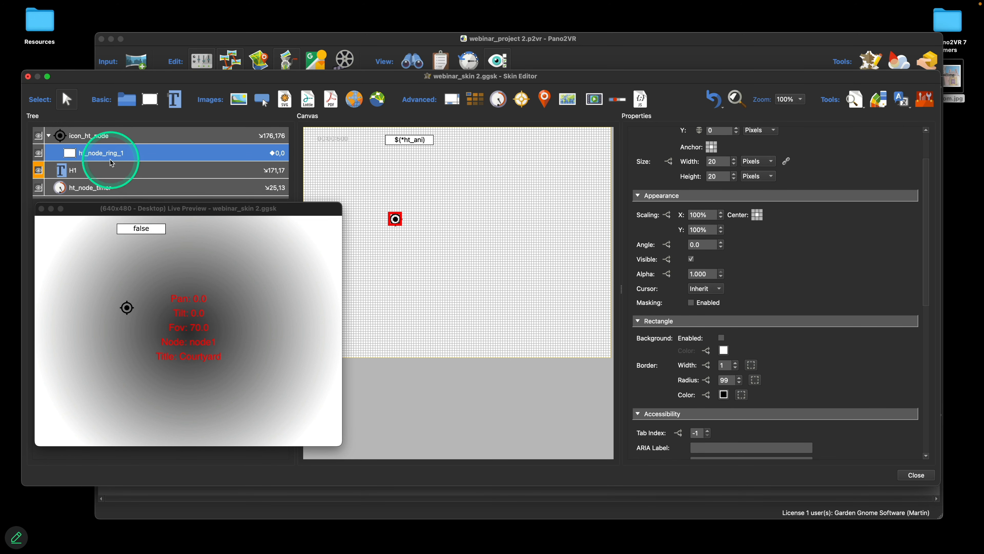
click(666, 215)
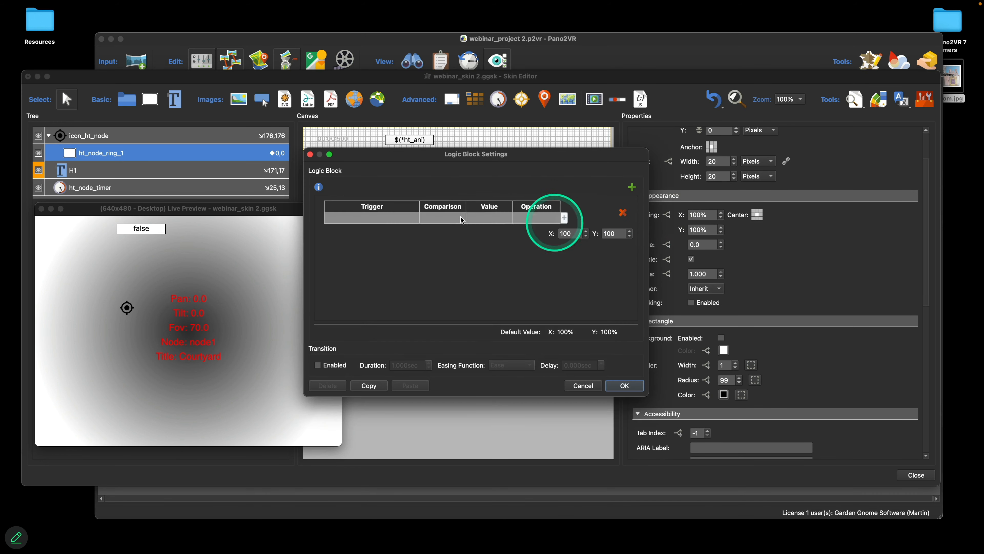
click(369, 212)
click(370, 214)
mouse_move(371, 216)
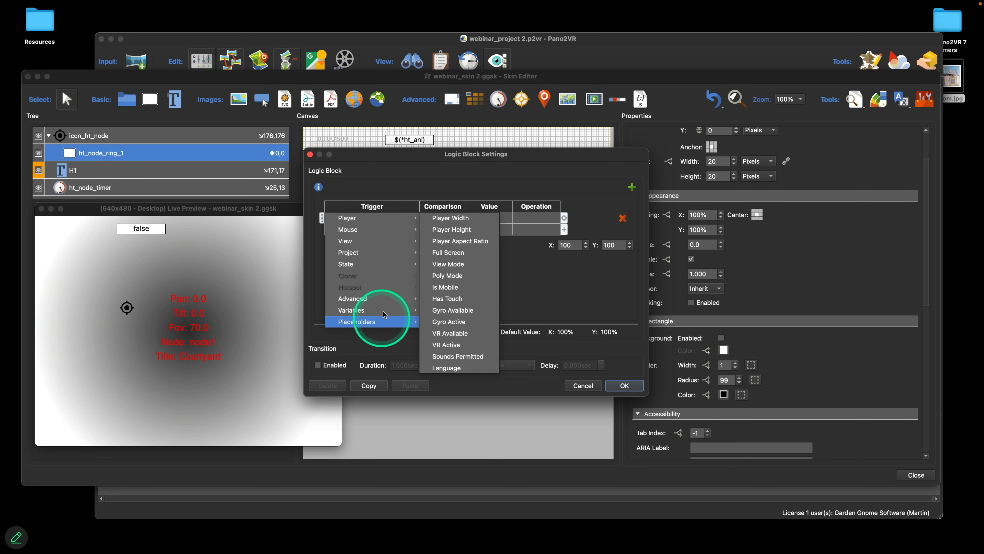
mouse_move(383, 310)
click(435, 309)
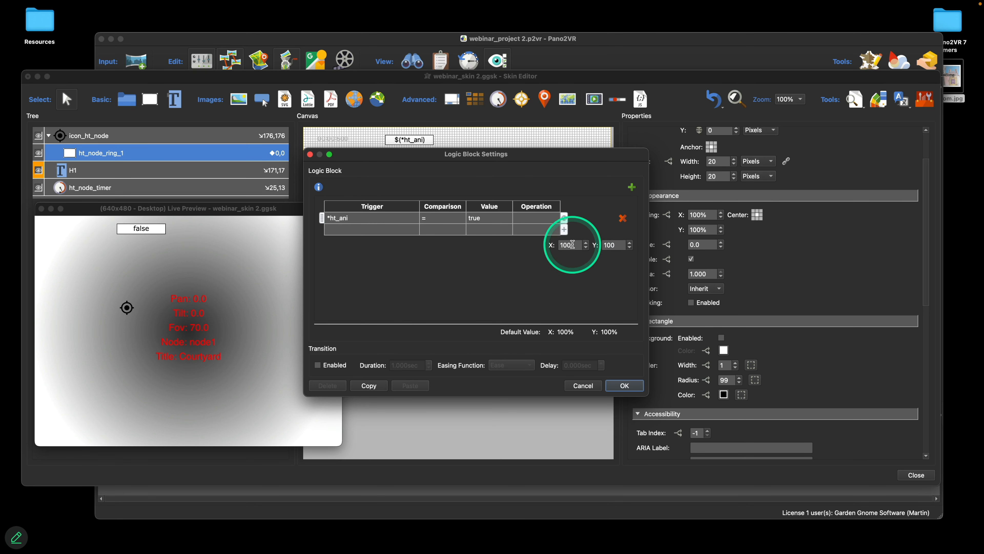
Set the scaling for the *ht_ani = true condition to X 300 and Y 300, and apply the logic block
drag(571, 244, 539, 243)
text(30)
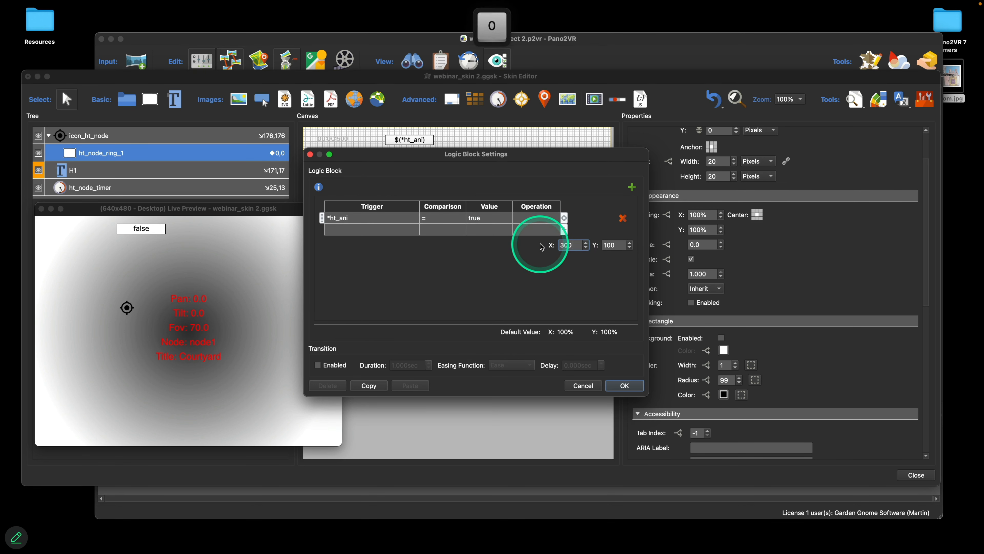
text(0)
key(Tab)
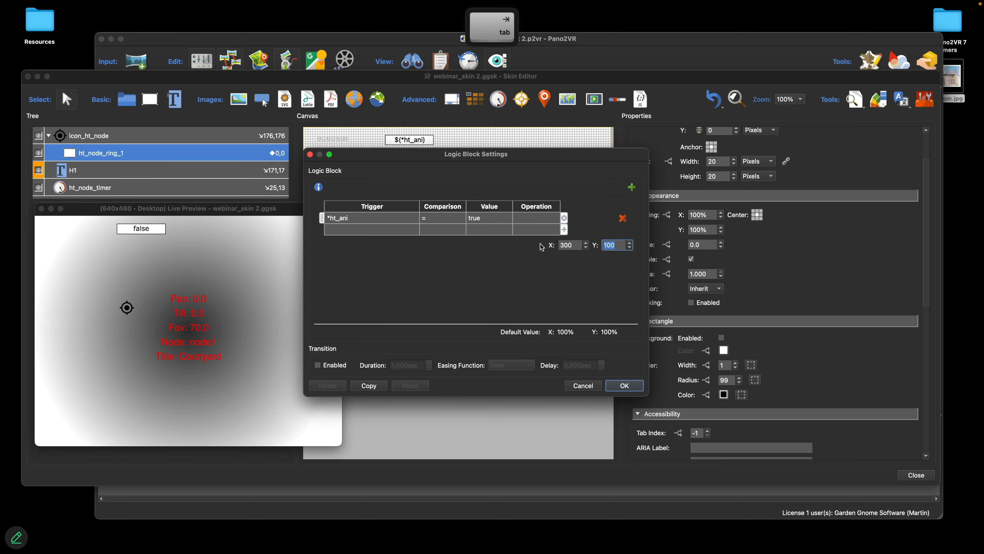
text(3)
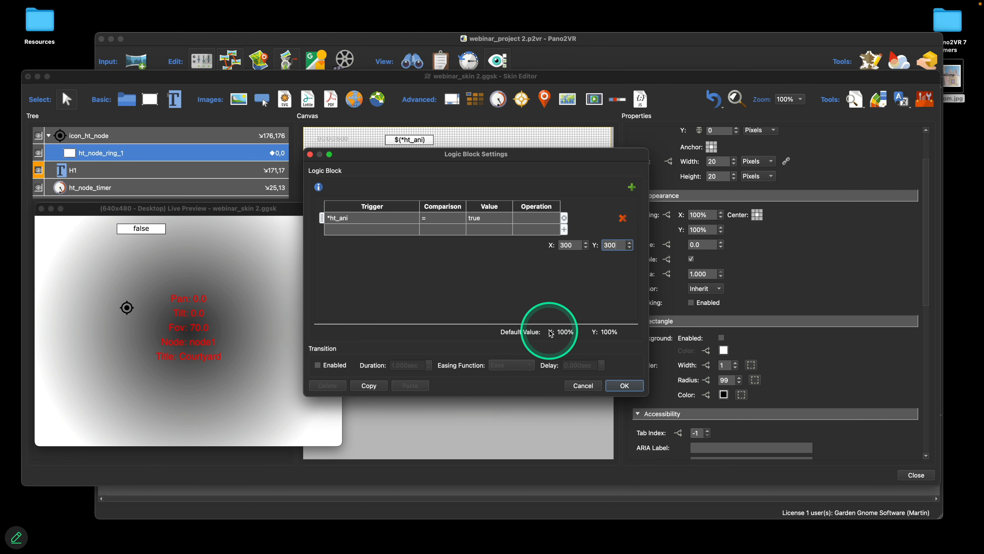
click(623, 385)
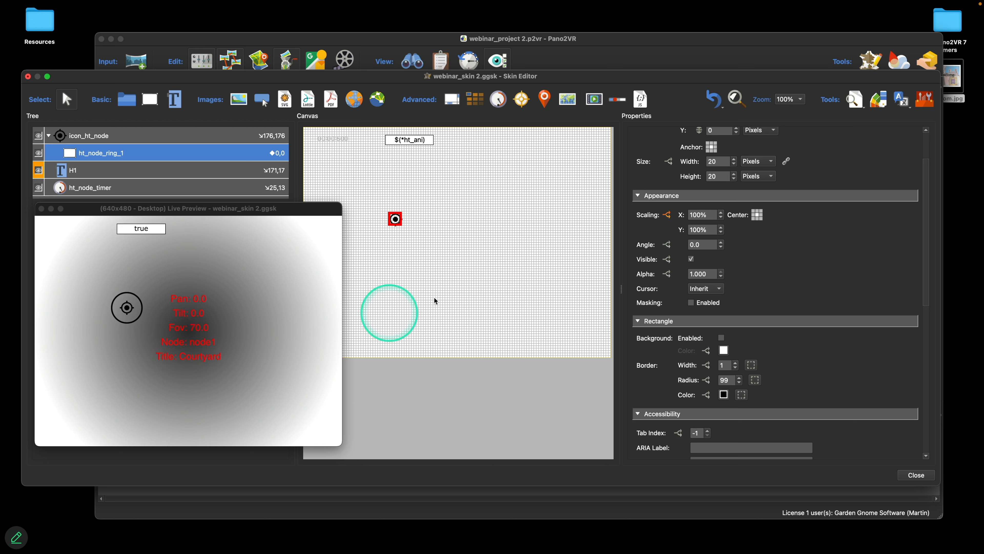
Enable the transition in ht_node_ring_1's scaling logic block with a duration of 0.5 seconds
click(667, 216)
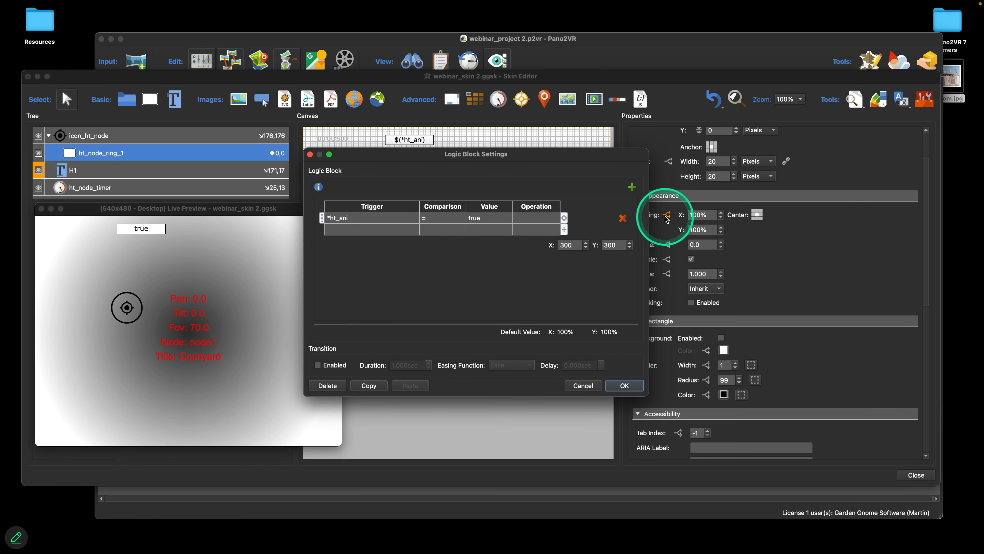
click(331, 365)
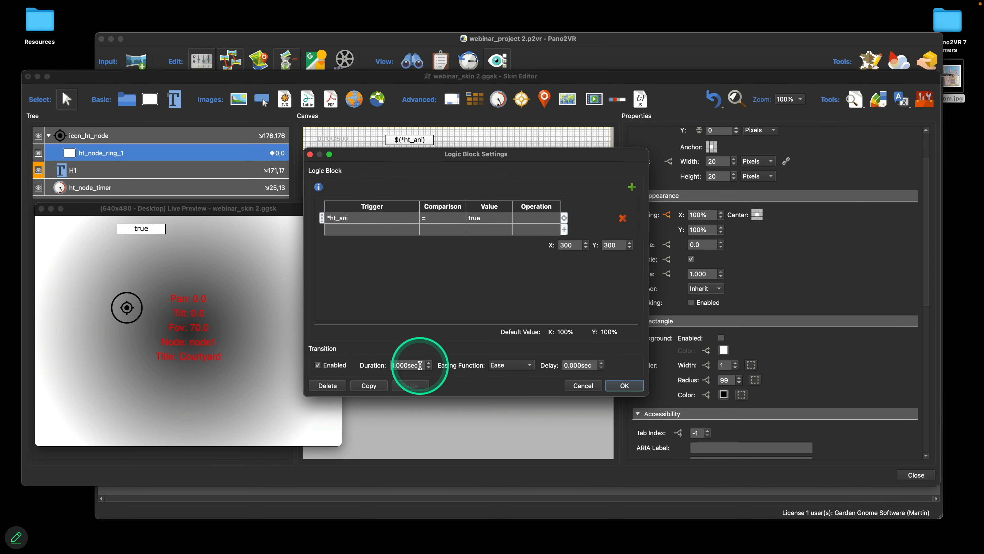
double_click(402, 365)
text(0)
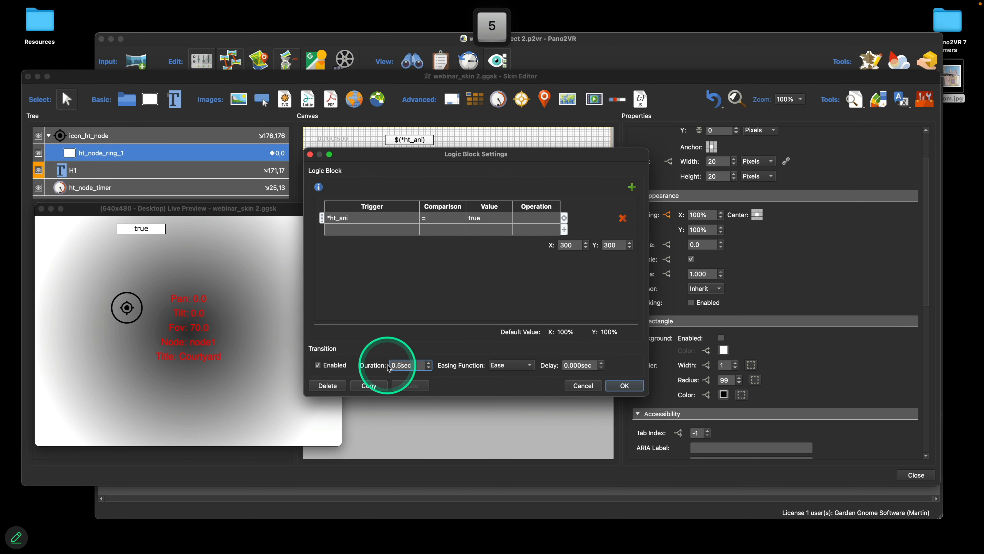
text(.5)
click(634, 386)
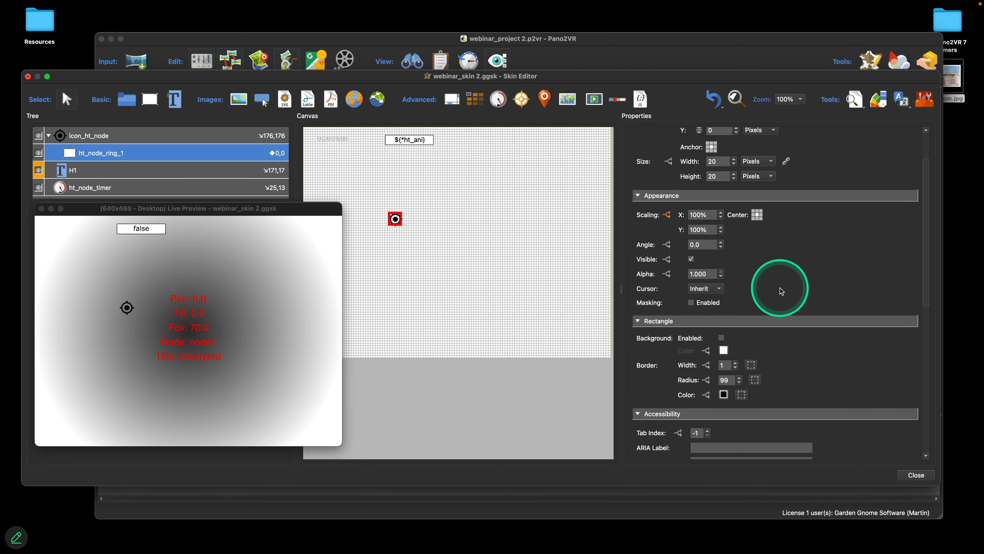
Add a logic block to ht_node_ring_1's alpha that sets it to 0 when *ht_ani = true
click(667, 274)
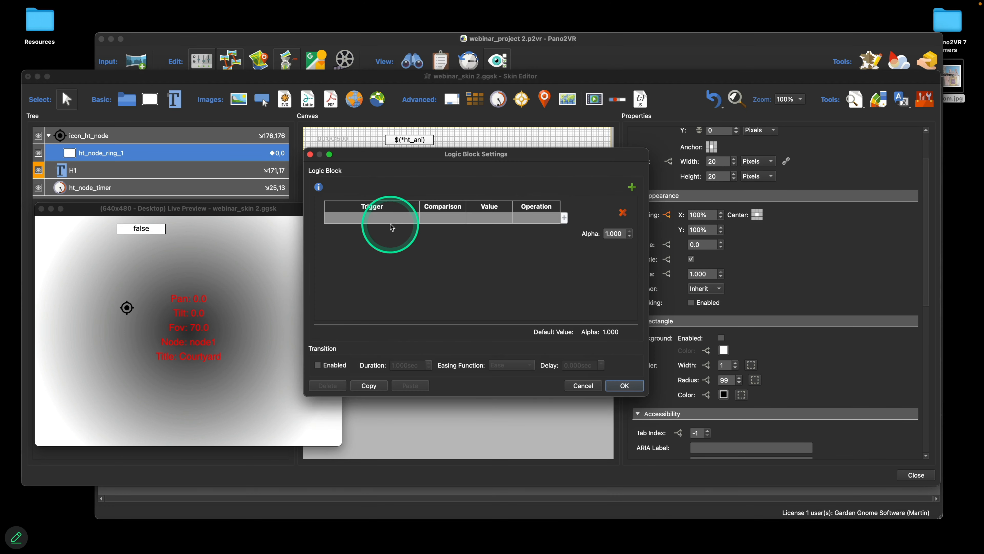
click(385, 218)
mouse_move(385, 310)
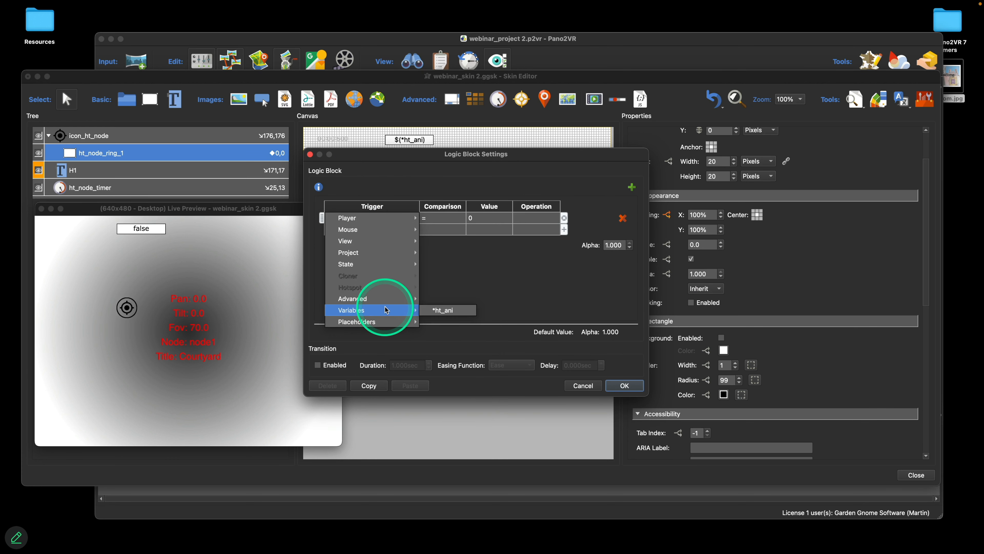
click(445, 313)
drag(625, 244, 598, 249)
text(0)
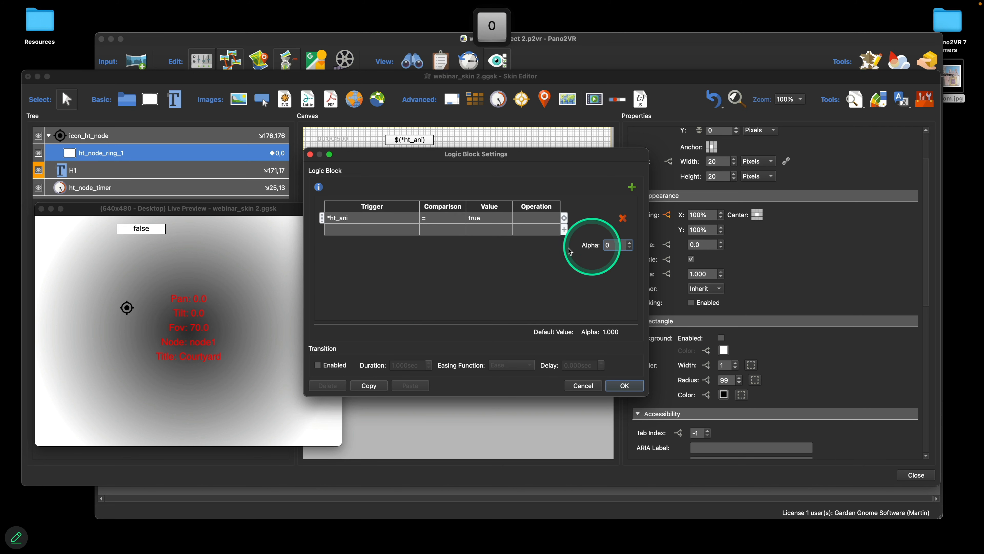
Enable the transition in ht_node_ring_1's alpha logic block with a duration of 0.5 seconds and apply the block
click(318, 364)
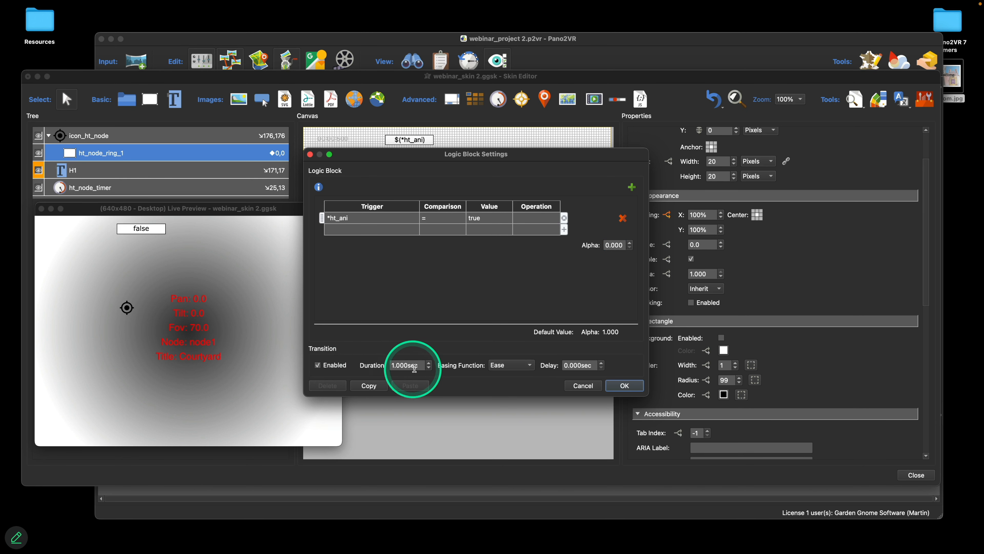
click(407, 367)
drag(407, 366, 385, 368)
text(0.)
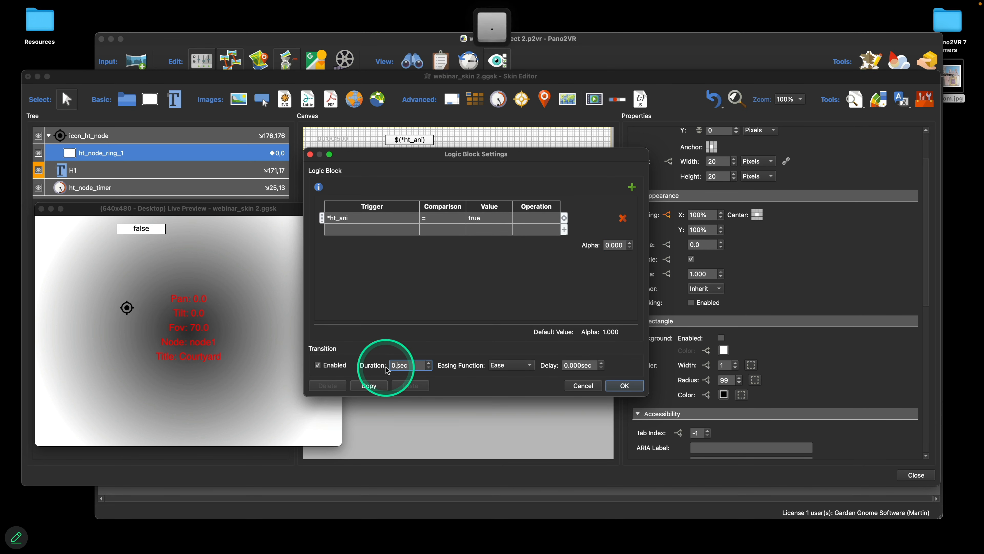
text(5)
click(624, 385)
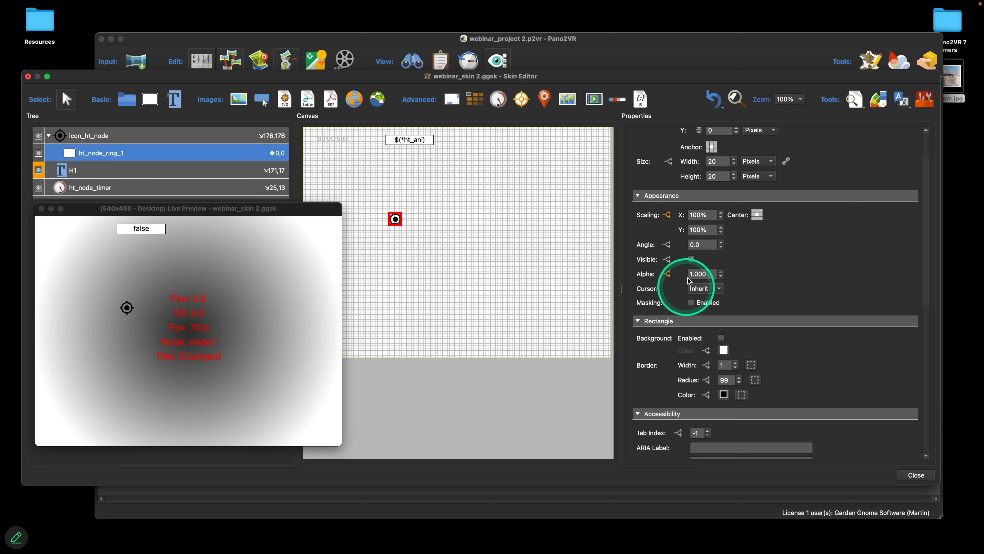
Make ht_node_ring_1 invisible by default and add a visibility logic block that sets Visible to true when *ht_ani = true
click(666, 259)
click(366, 220)
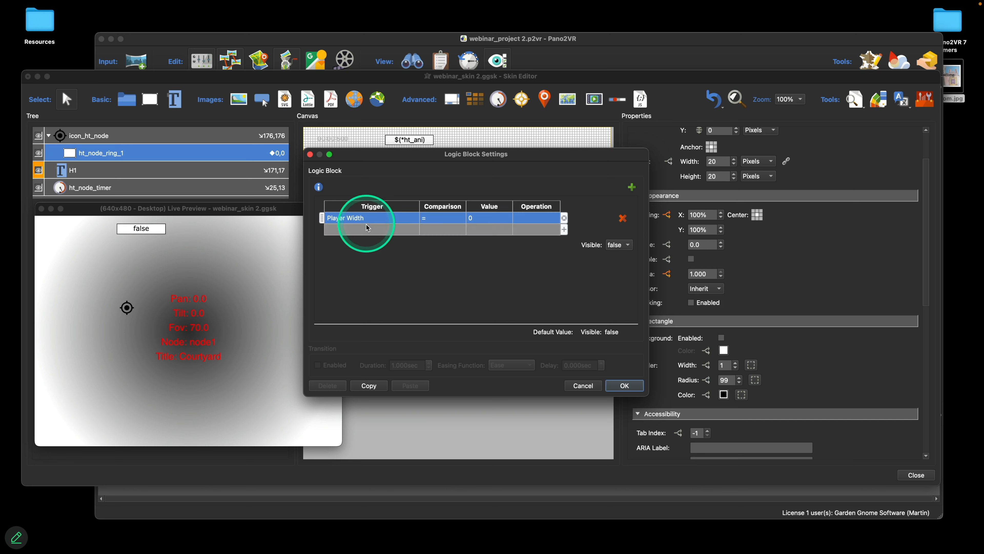
click(371, 219)
mouse_move(372, 310)
click(443, 310)
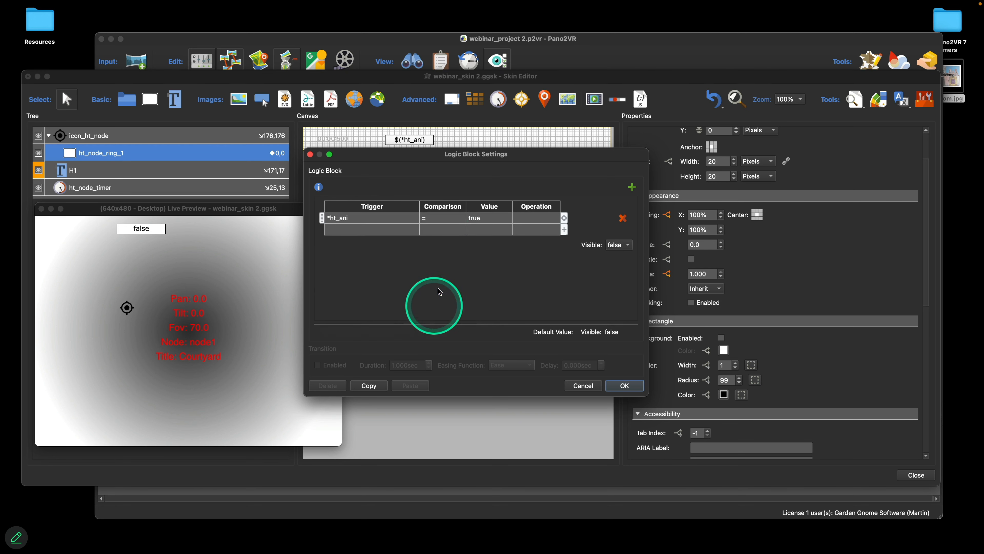
click(619, 244)
click(620, 245)
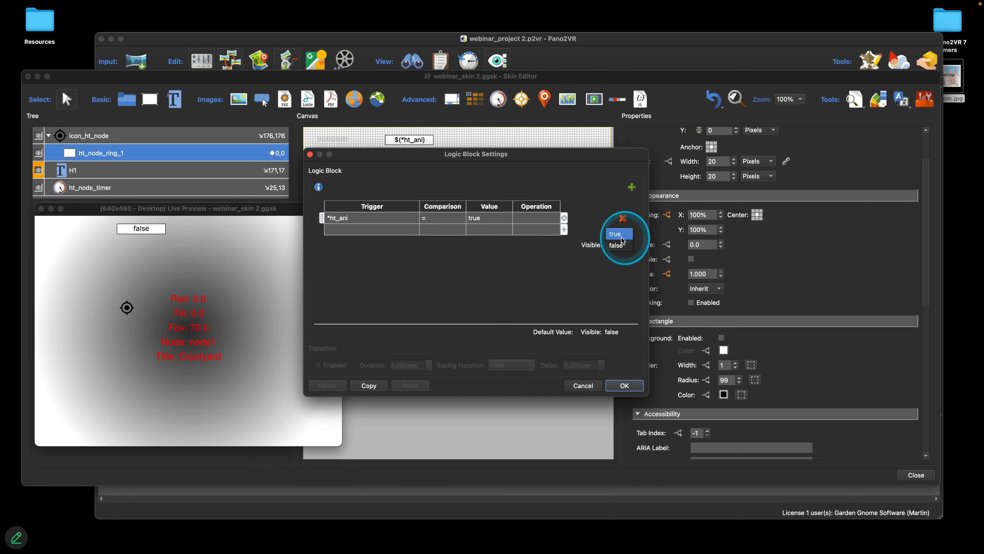
click(625, 385)
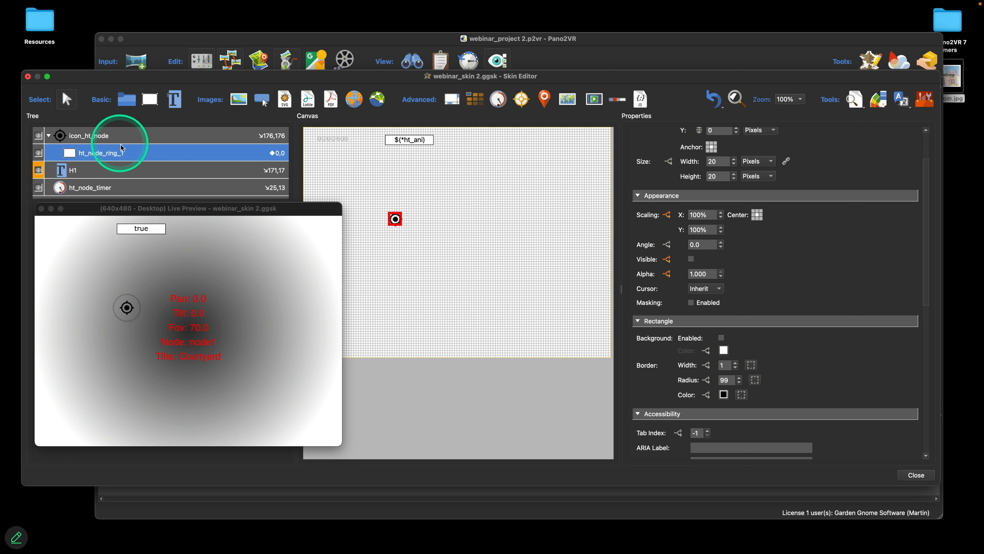
Duplicate ht_node_ring_1 and nest the copy inside icon_ht_node
click(123, 152)
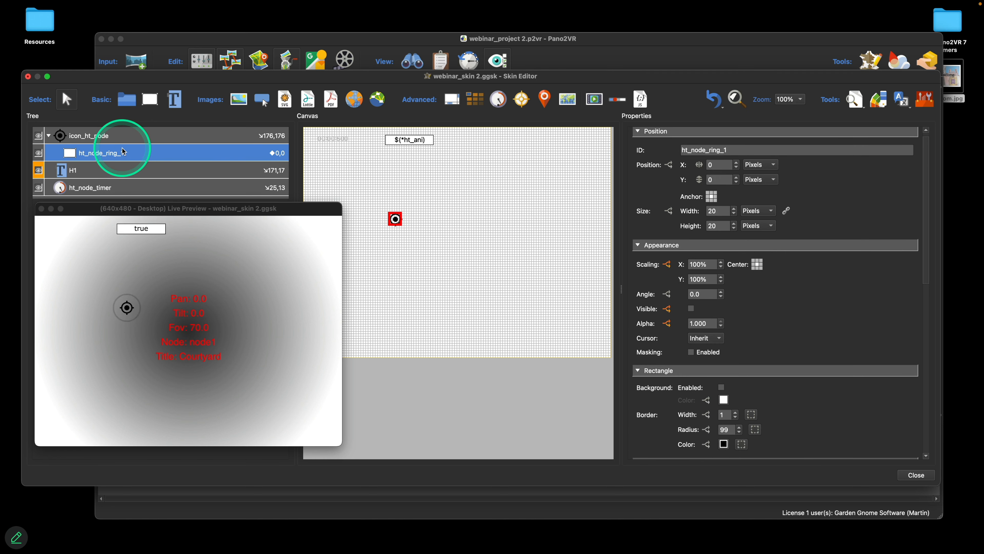
key(super+v)
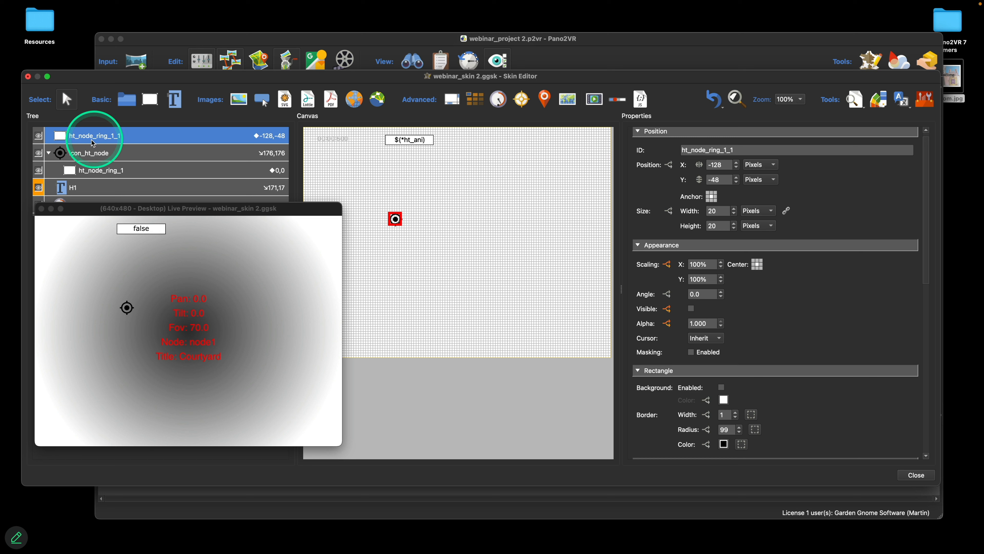
drag(93, 143, 76, 162)
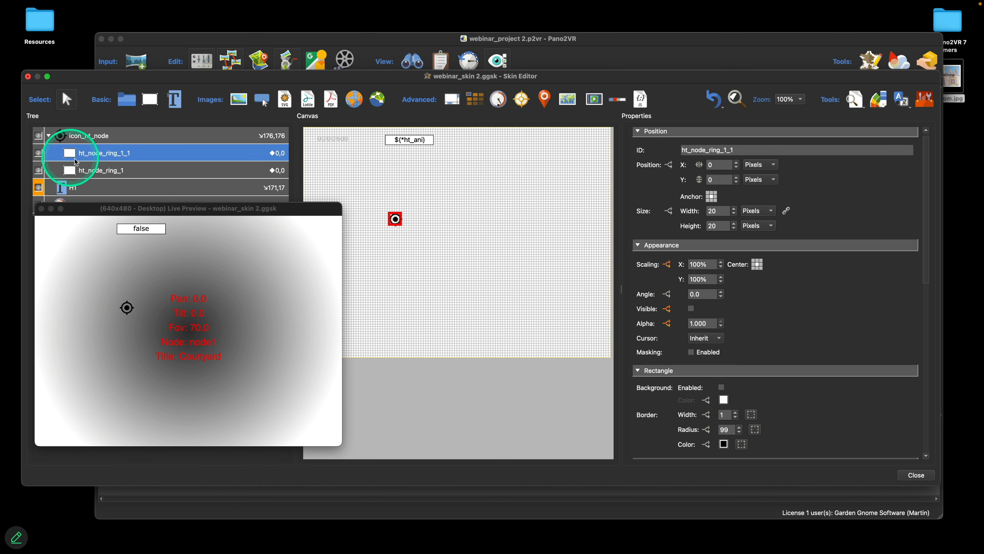
Rename the copied ring as ht_node_ring_2
double_click(137, 153)
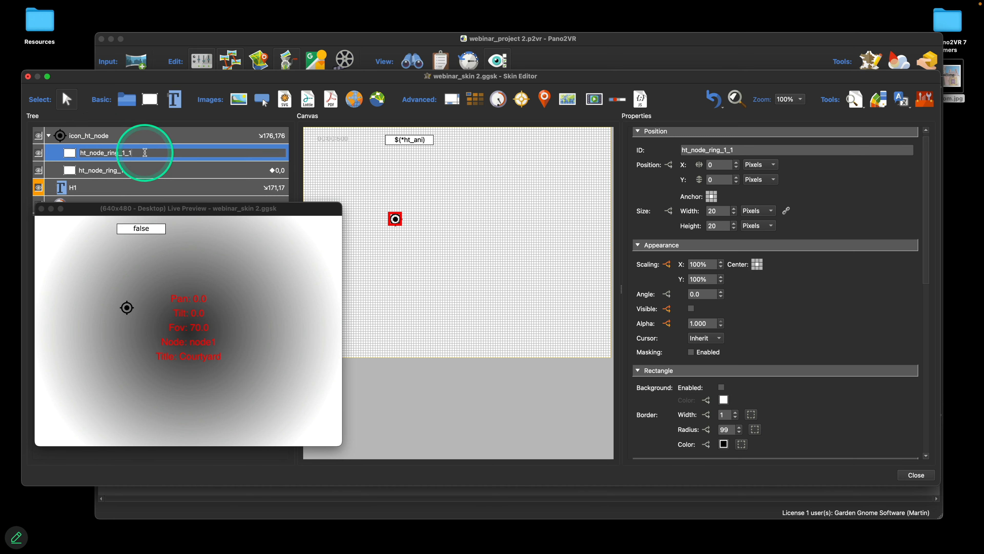
key(BackSpace)
key(BackSpace)
key(BackSpace)
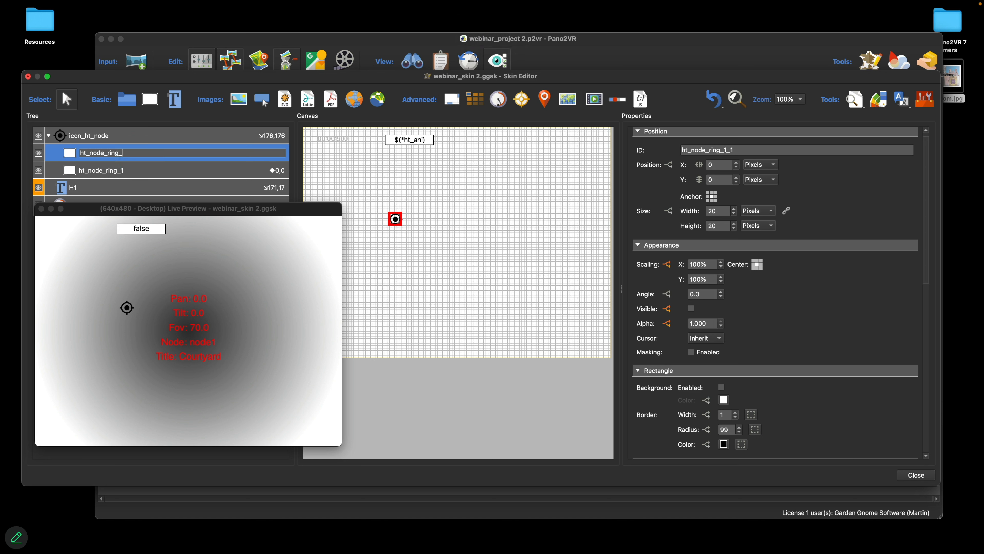
text(2)
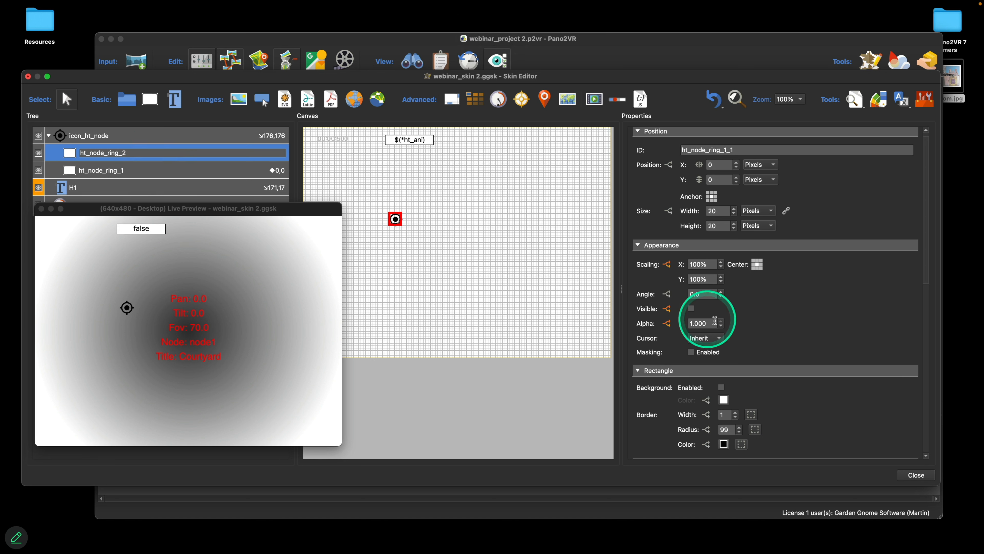
click(73, 155)
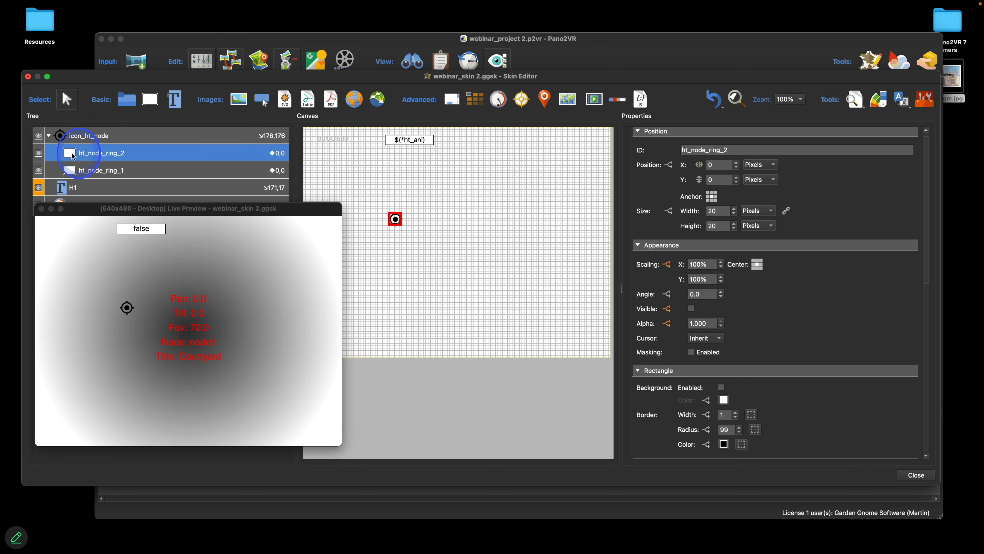
Set the transition delay in ht_node_ring_2's scaling logic block to 0.2 seconds
scroll(769, 302, down, 2)
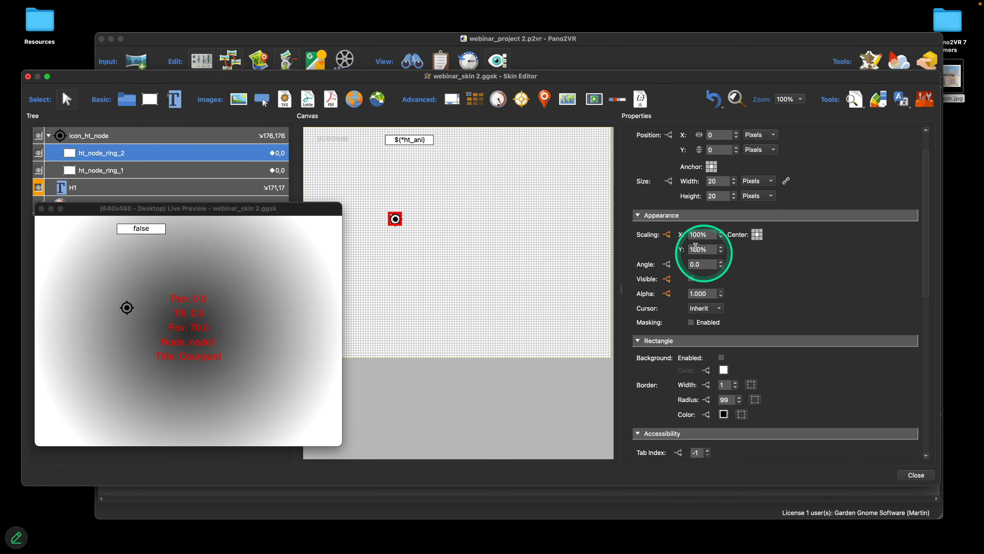
click(666, 234)
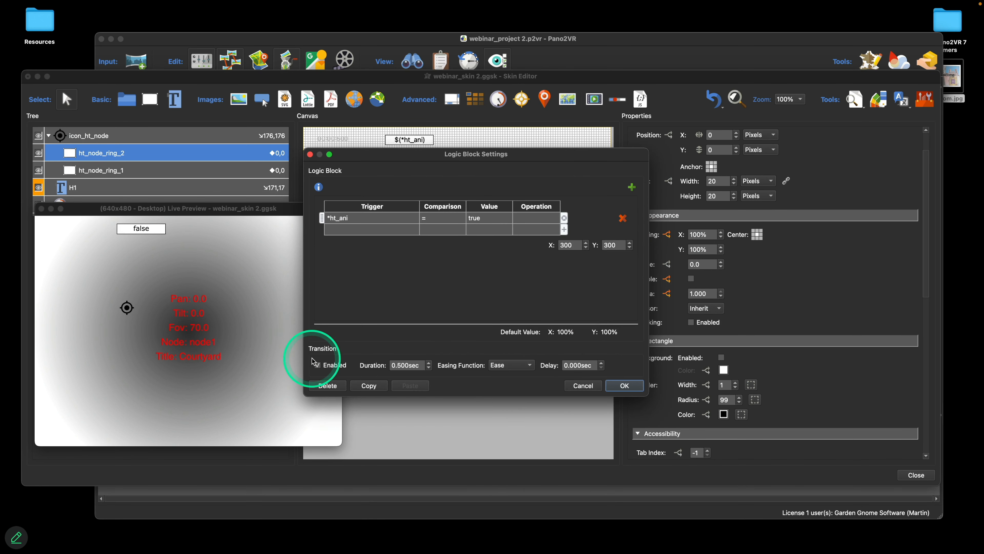
click(578, 366)
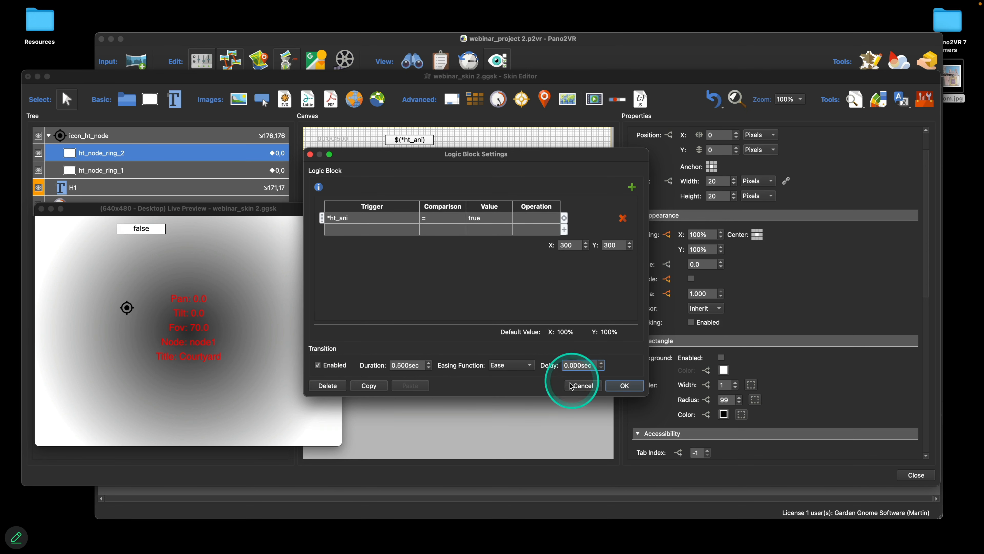
text(2)
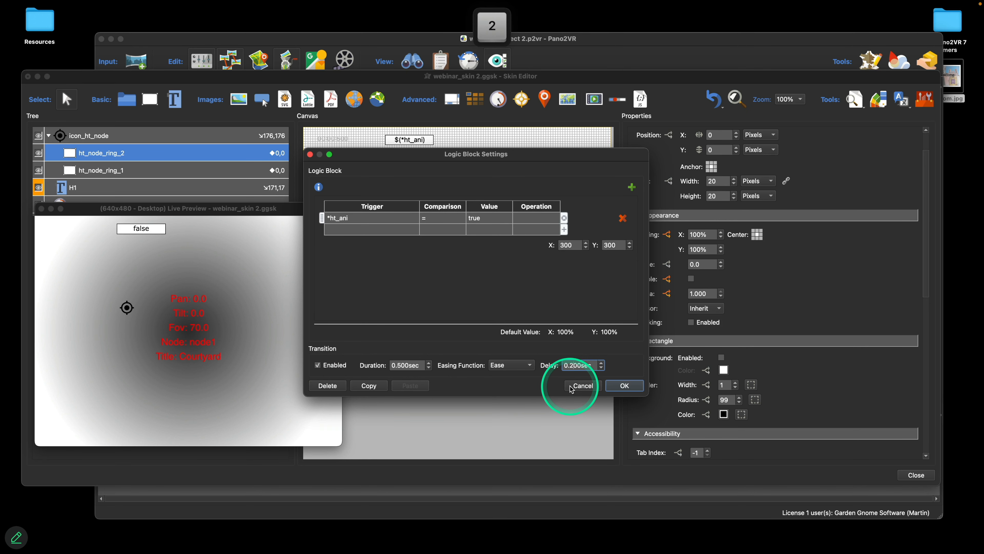
click(625, 386)
Set the transition delay in ht_node_ring_2's alpha logic block to 0.2 seconds and check the animation in the live preview
click(667, 294)
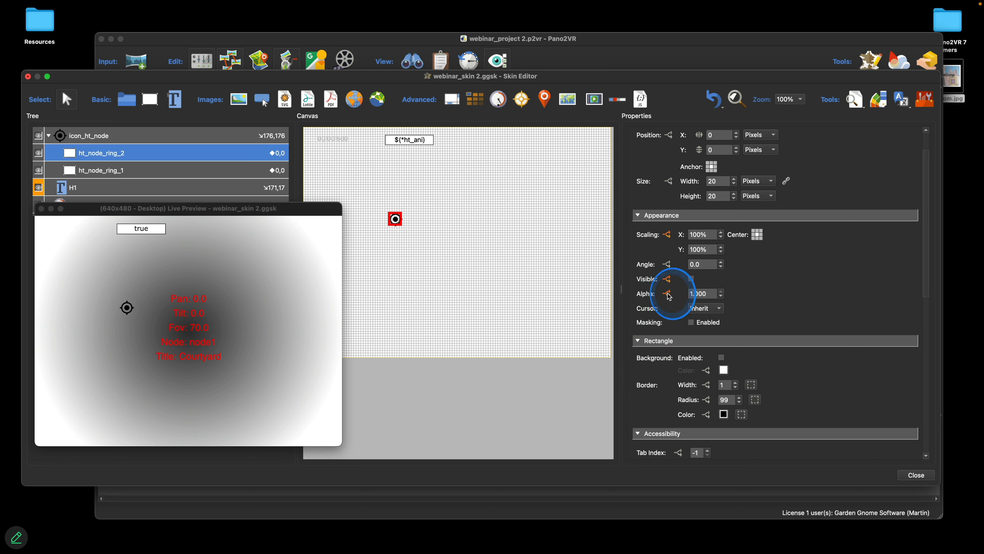
click(570, 365)
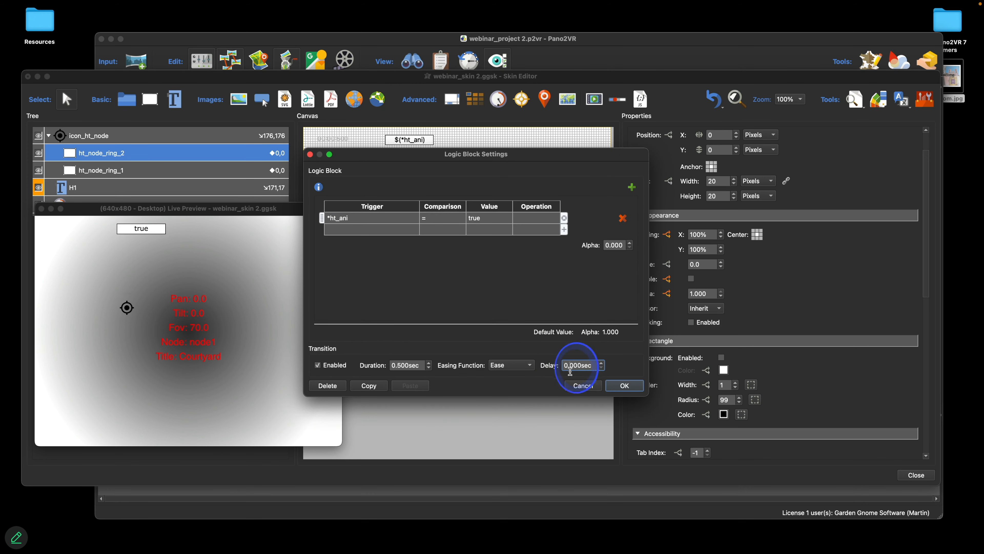
text(2)
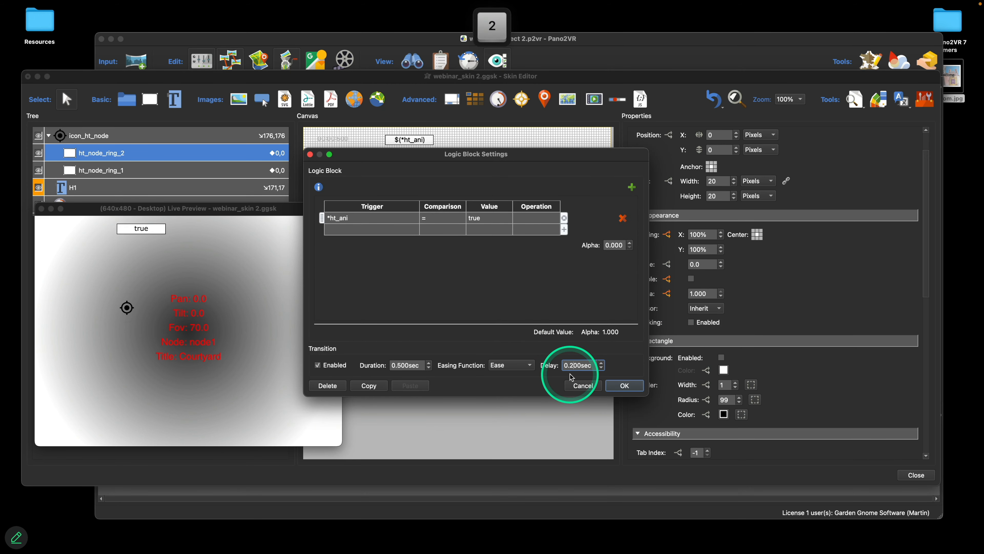
click(624, 385)
click(192, 328)
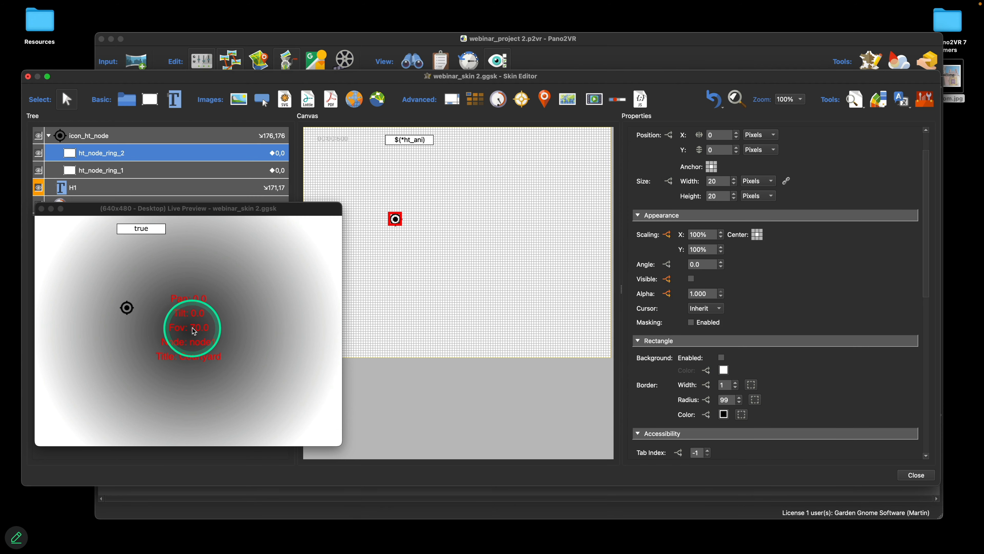
mouse_move(133, 316)
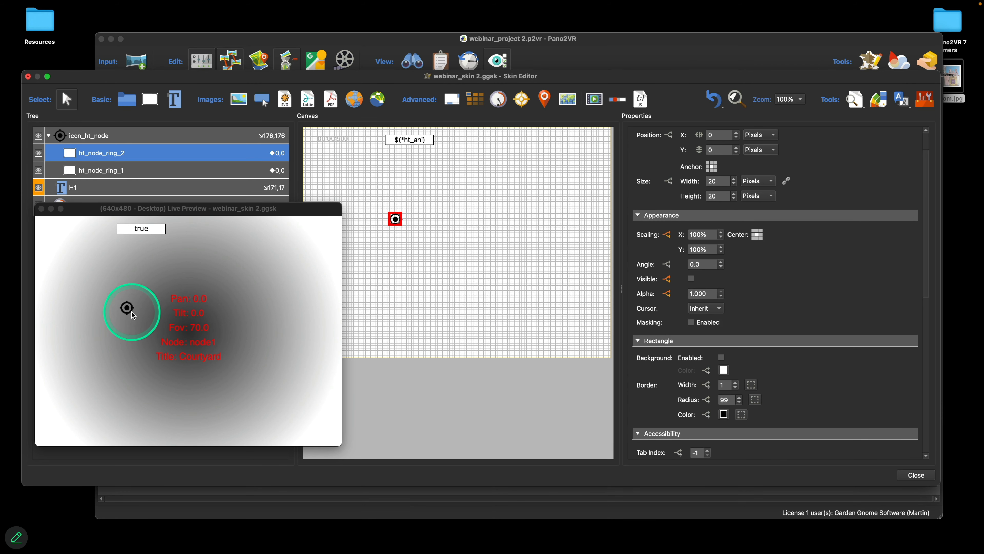
Change ht_node_ring_2's scaling for the *ht_ani = true condition to X 400 and Y 400
click(665, 235)
double_click(560, 246)
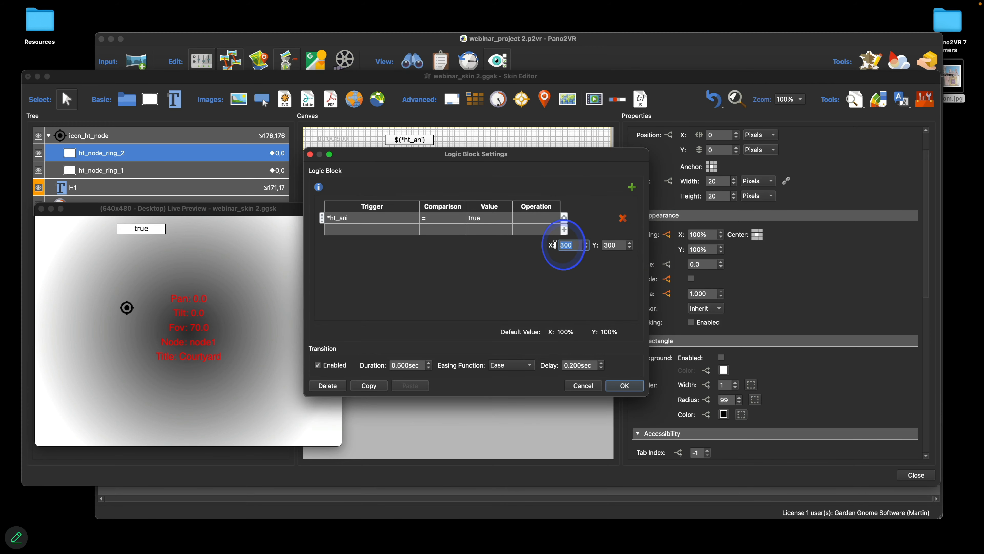
text(400)
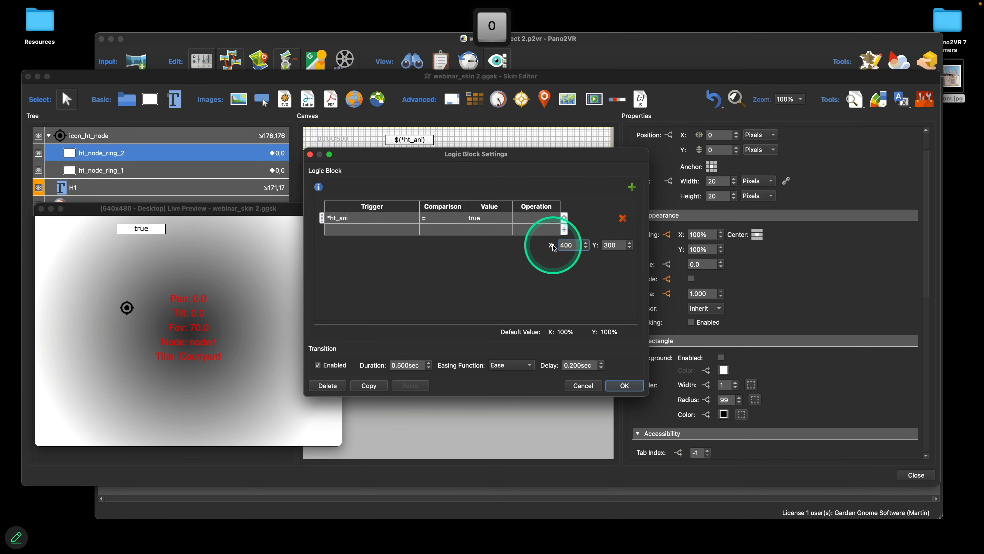
key(Tab)
text(400)
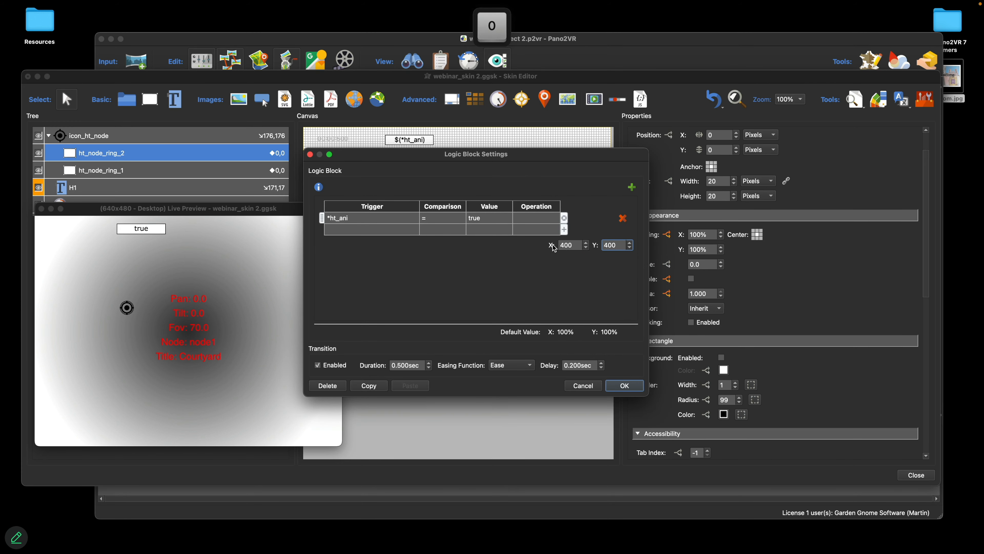
click(624, 386)
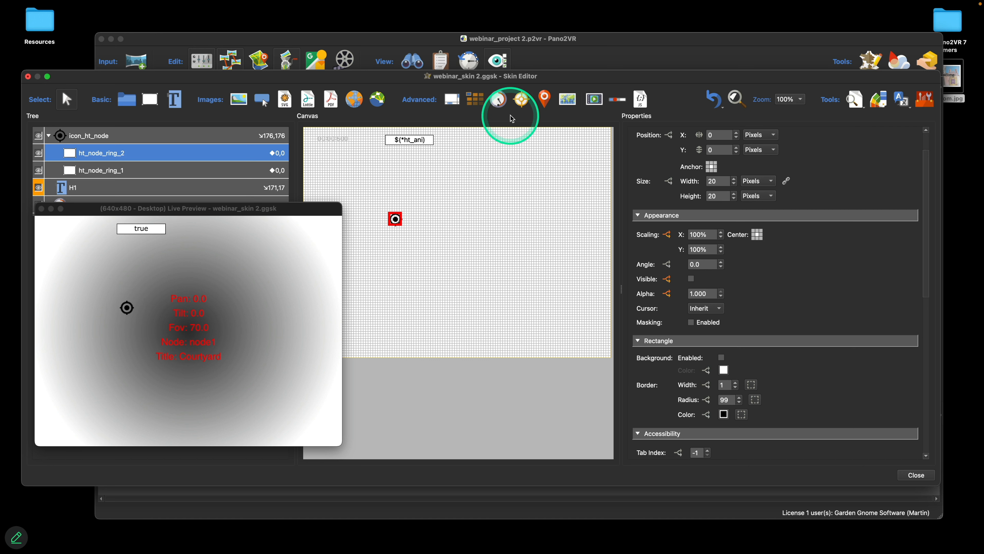
Close the live preview and add a hotspot template to the canvas at about X 365, Y 134
click(41, 209)
click(522, 99)
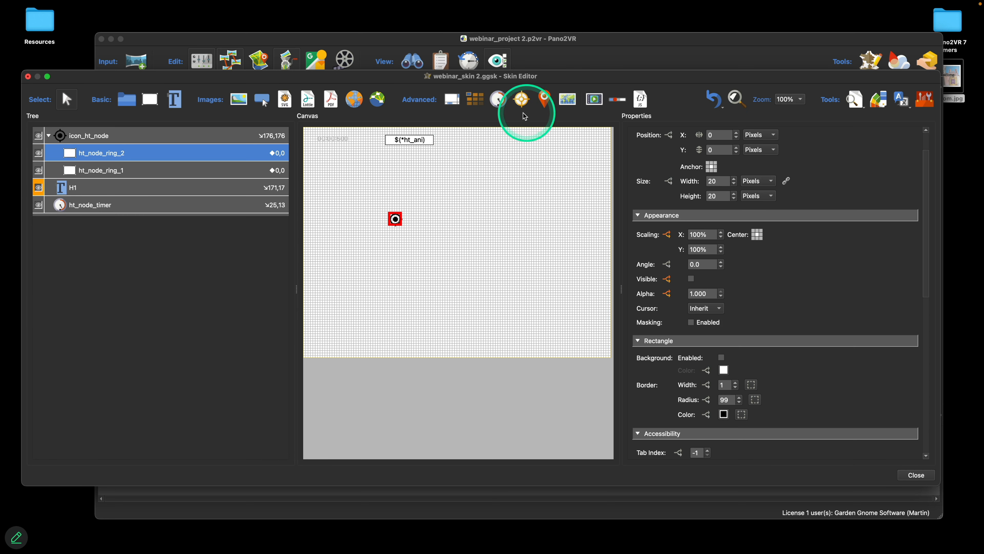
click(480, 189)
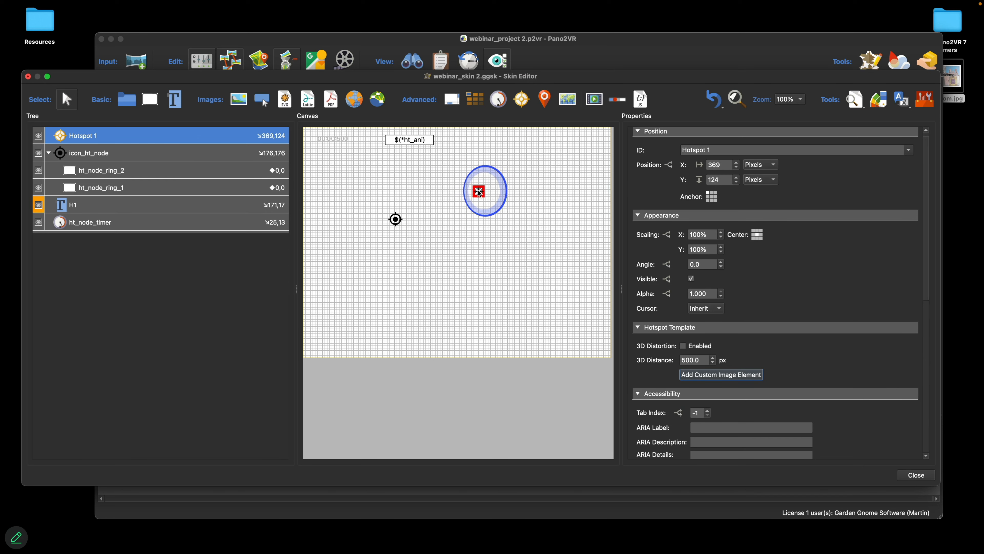
Rename the new hotspot template as ht_node
double_click(93, 142)
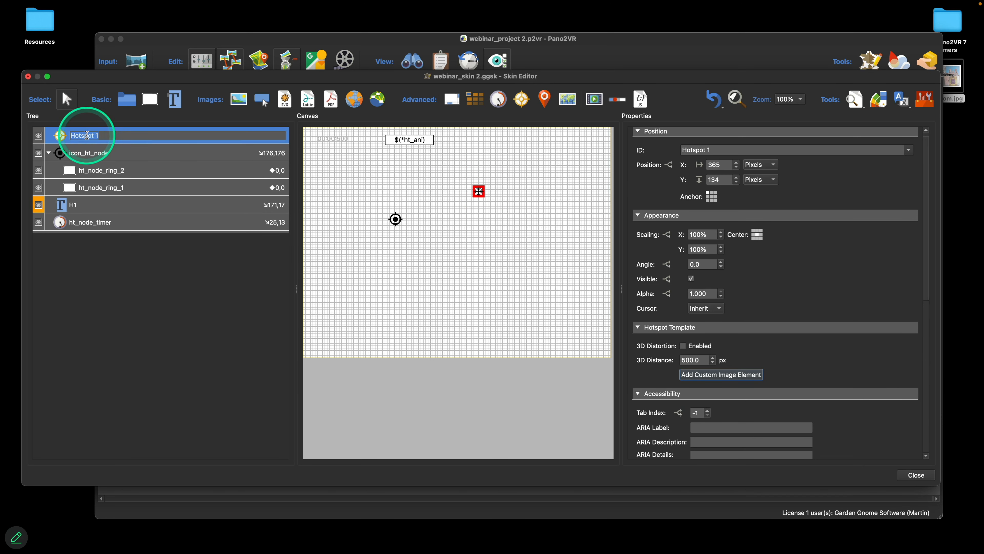
text(ht_node)
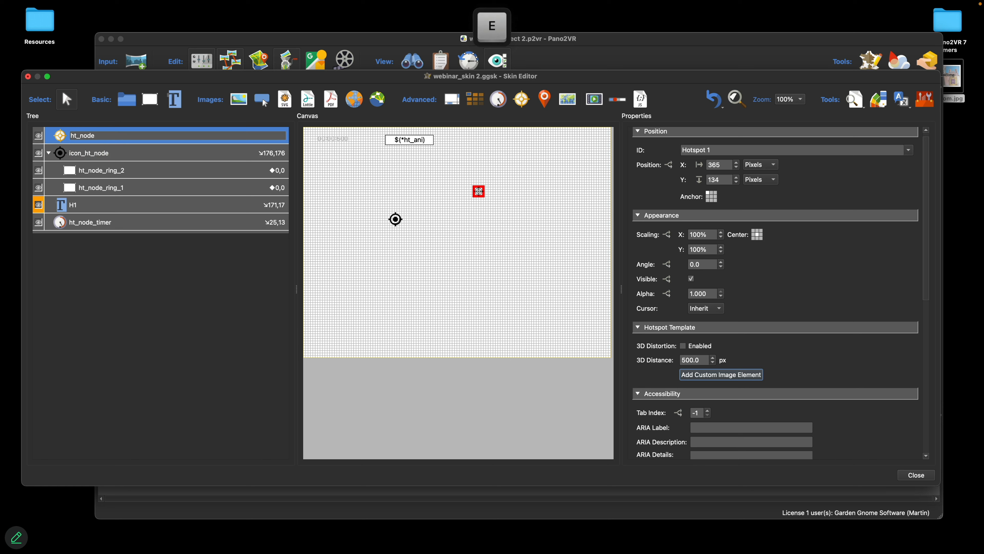
click(67, 151)
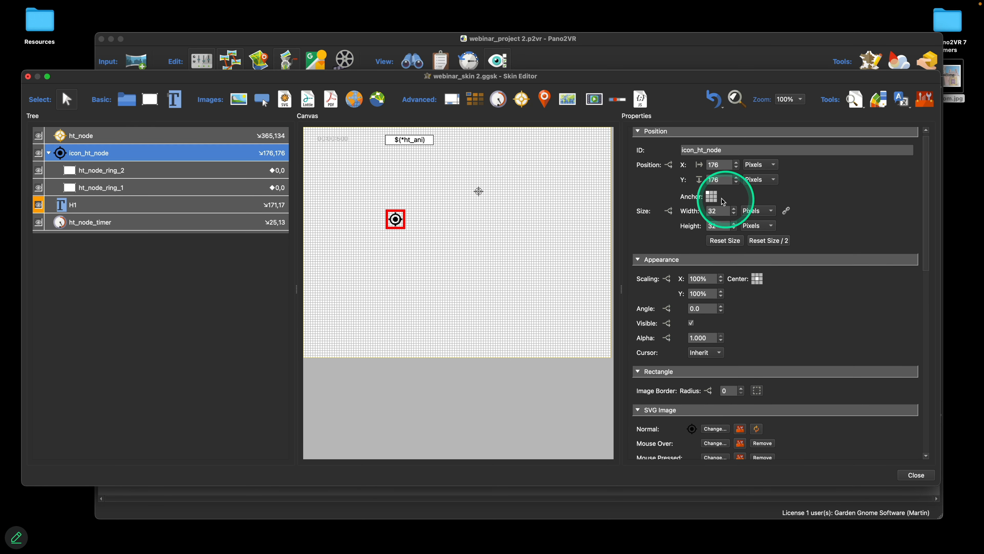
Set icon_ht_node's anchor to the center and nest the icon with its rings inside the ht_node hotspot template
click(712, 196)
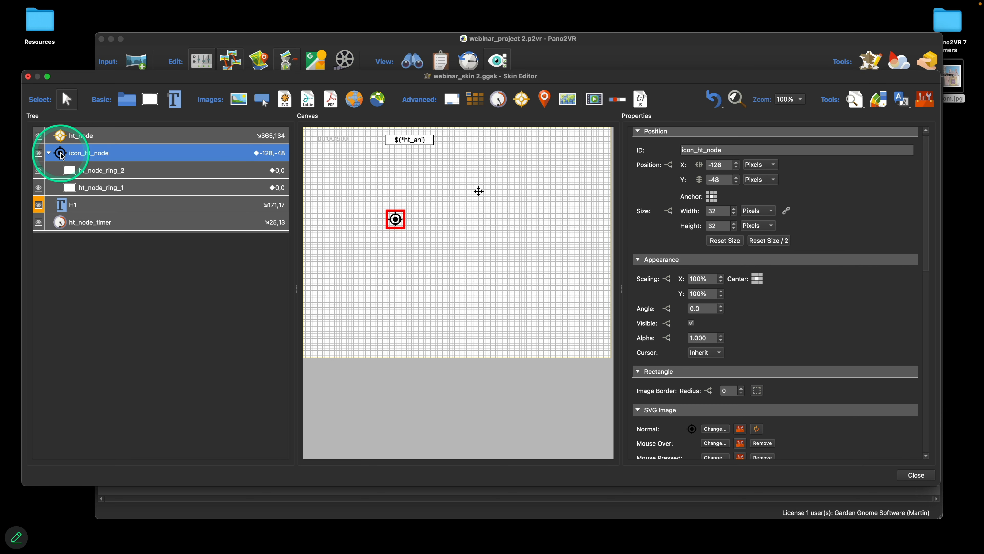
drag(62, 155, 79, 138)
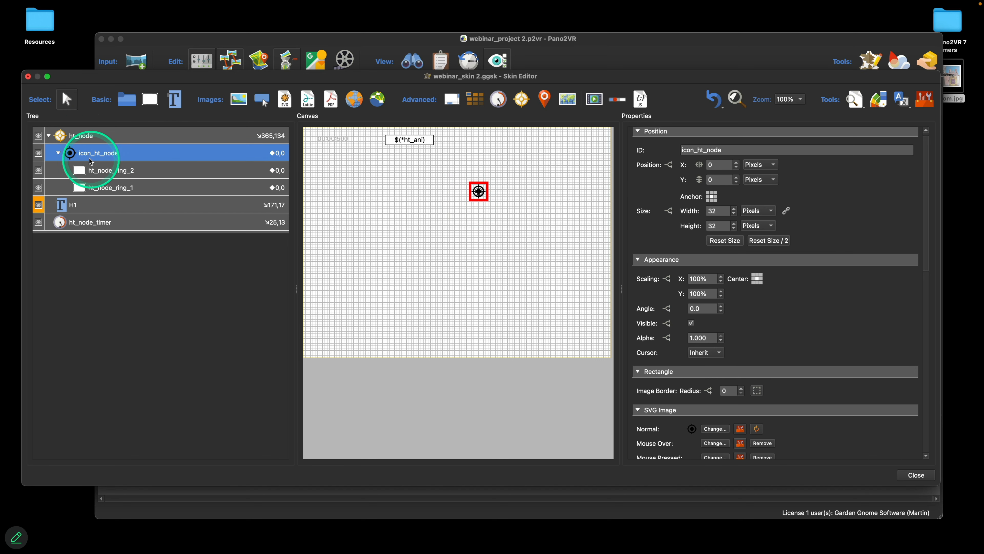
Add a Mouse Click action to icon_ht_node that runs Open Next Panorama with Hotspot URL and Target View
scroll(838, 310, down, 10)
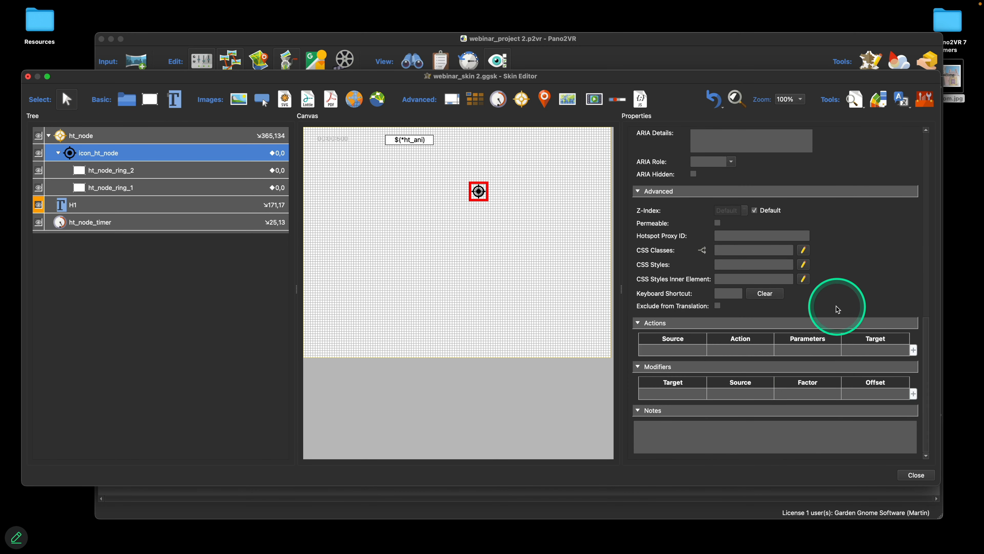
double_click(664, 348)
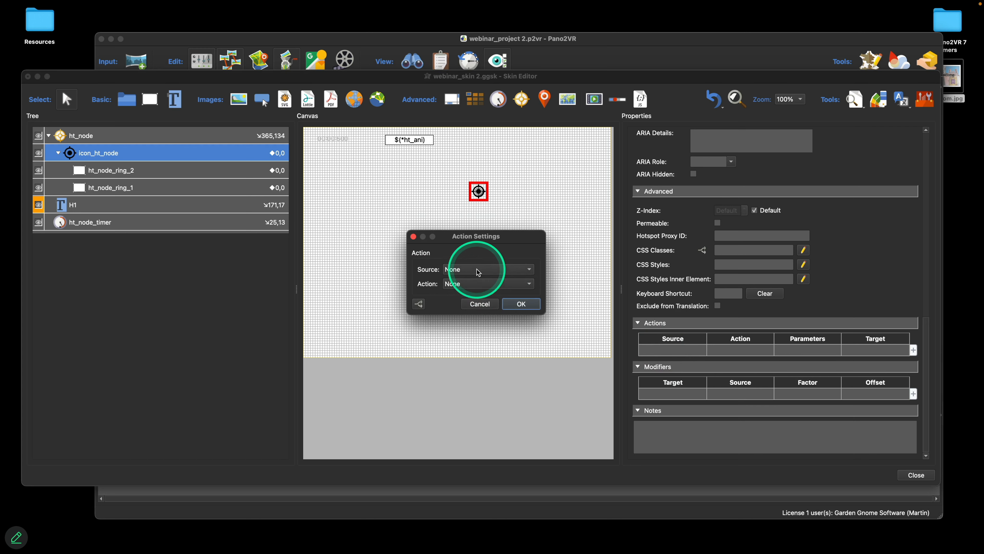
click(470, 269)
click(468, 280)
click(478, 284)
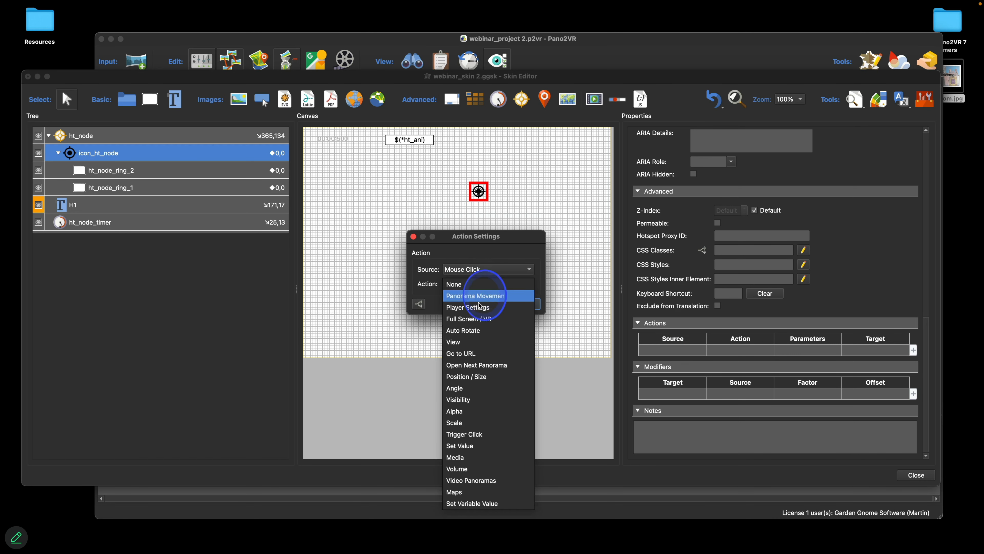
click(492, 365)
click(529, 298)
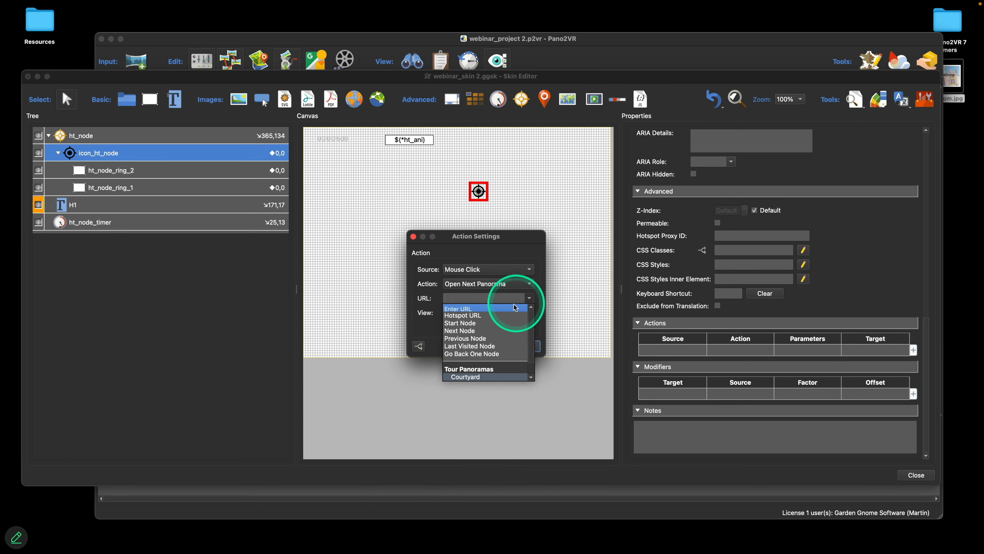
click(507, 313)
click(480, 313)
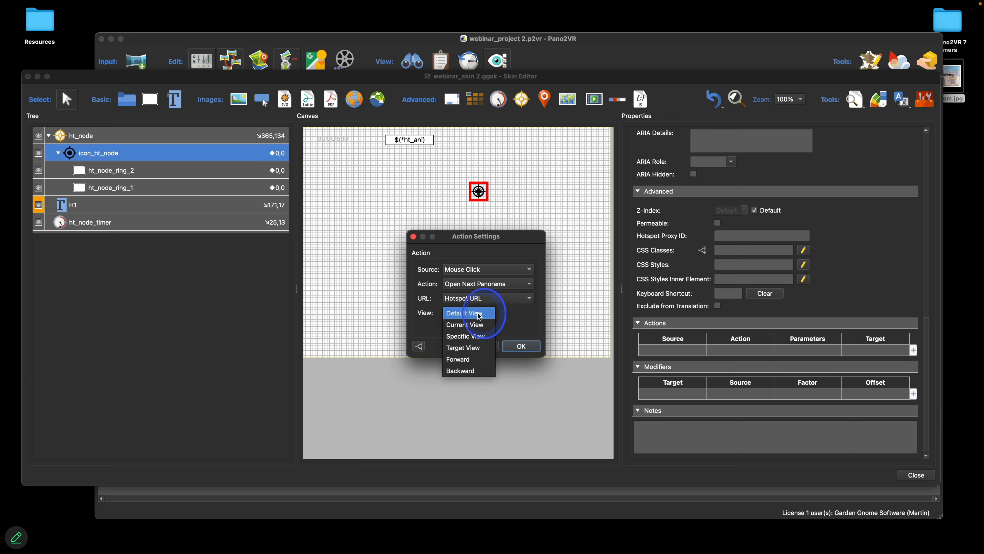
click(471, 347)
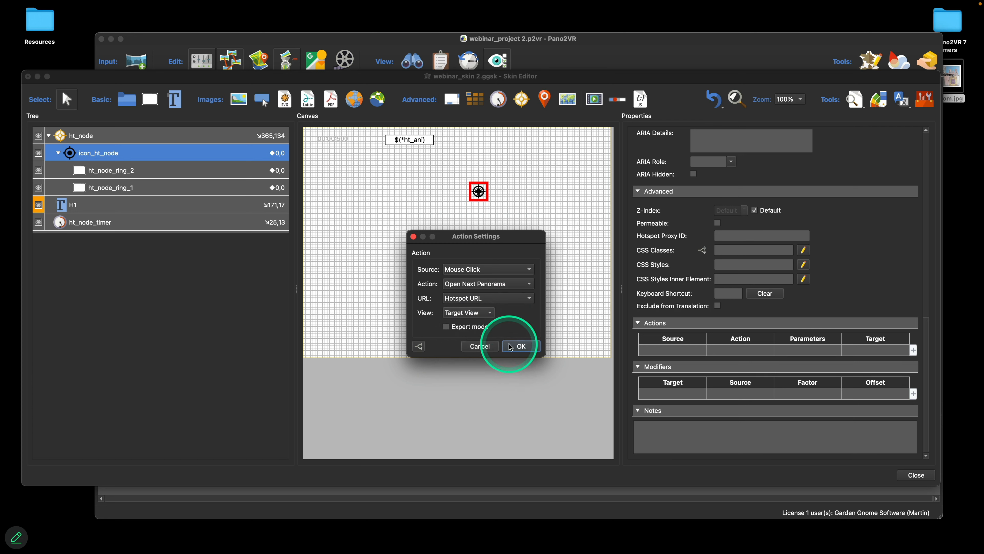
click(519, 346)
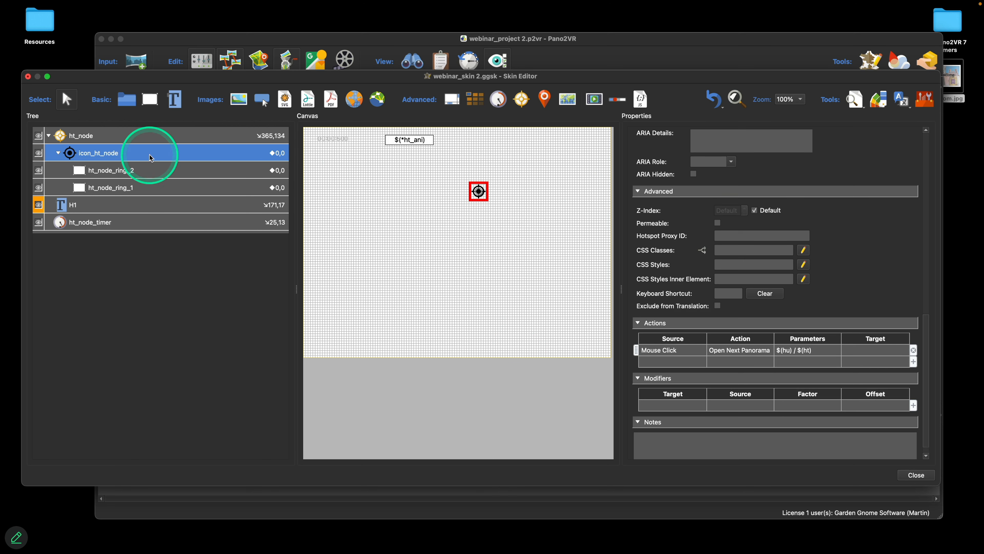
Set icon_ht_node's cursor to Hand
scroll(872, 243, up, 3)
scroll(872, 243, up, 4)
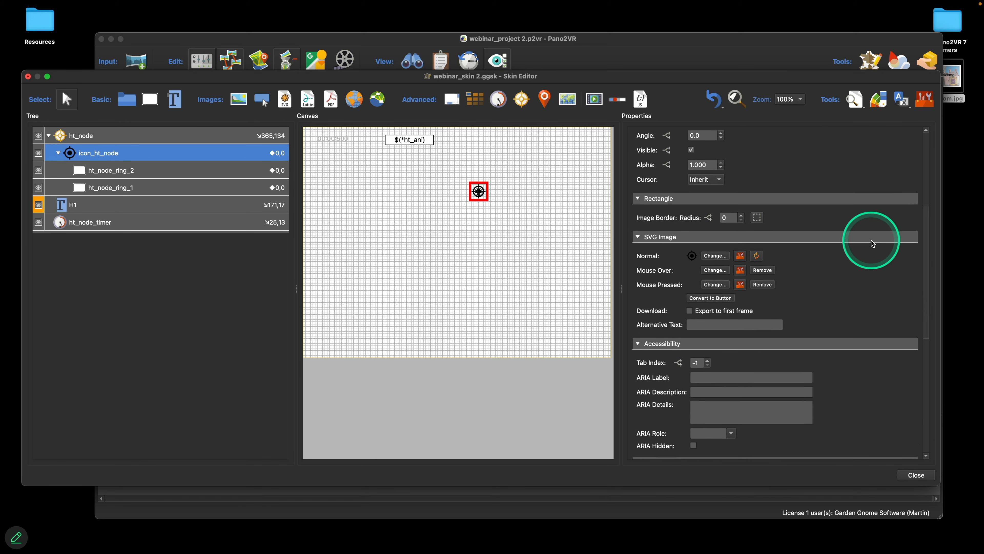
click(709, 197)
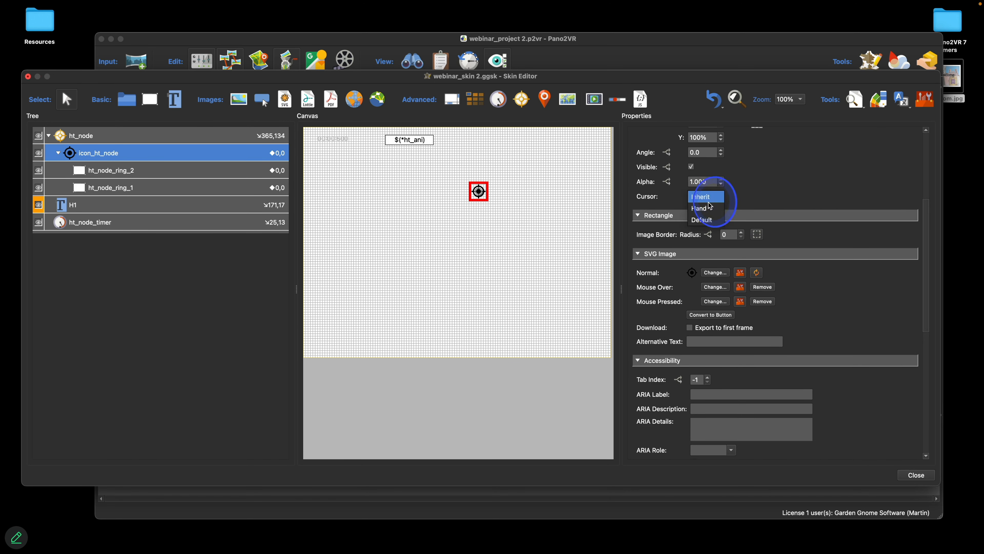
click(708, 206)
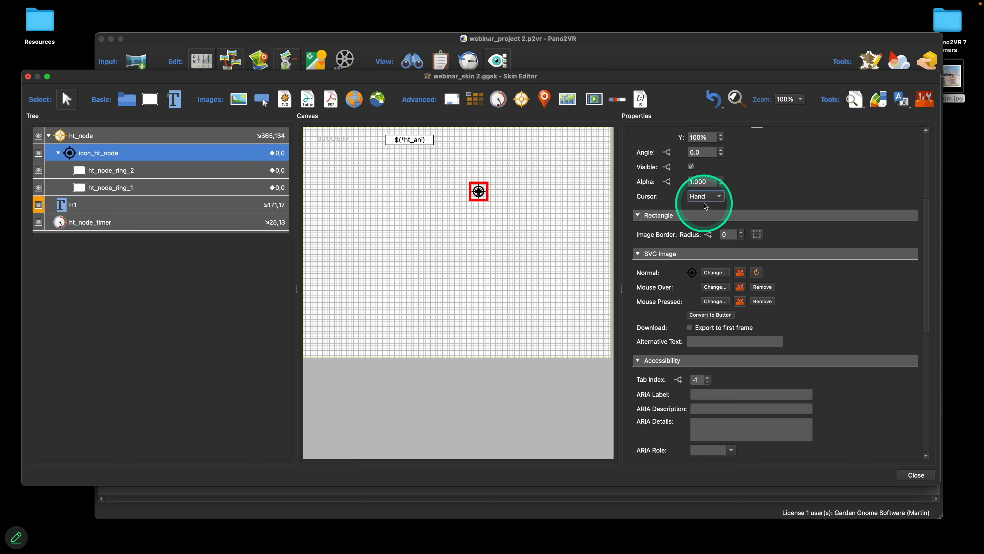
Save the skin and regenerate the web output, overwriting the existing pano.xml
key(super+s)
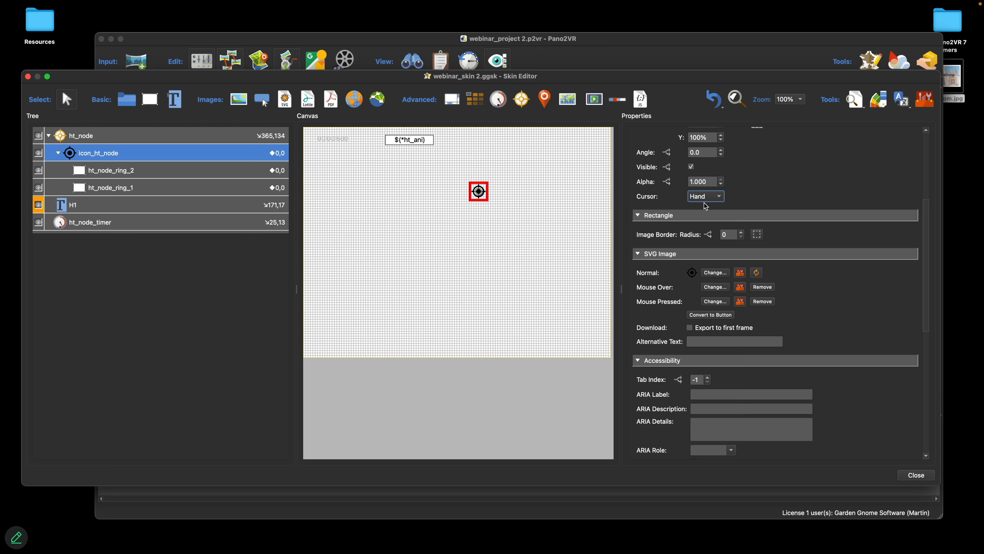
key(alt+super+g)
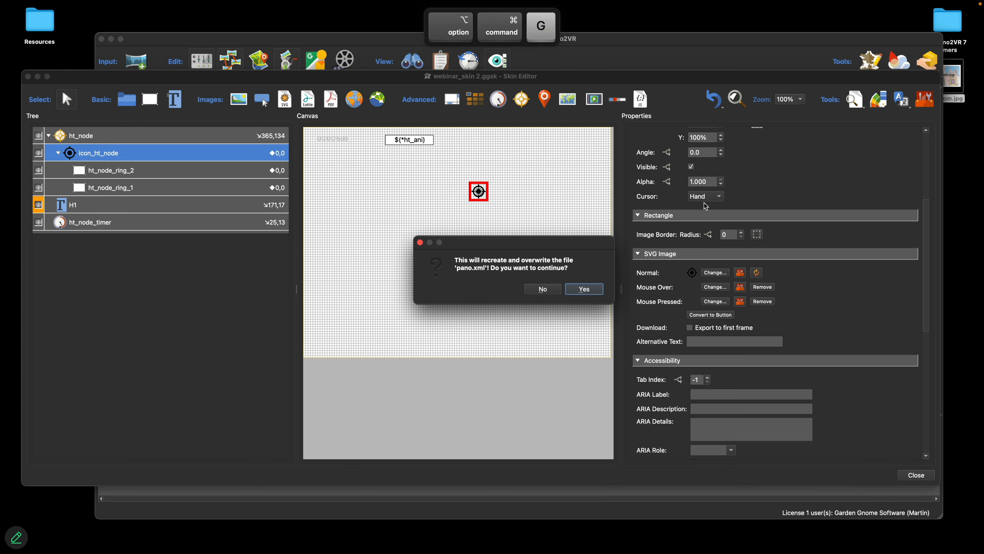
key(Return)
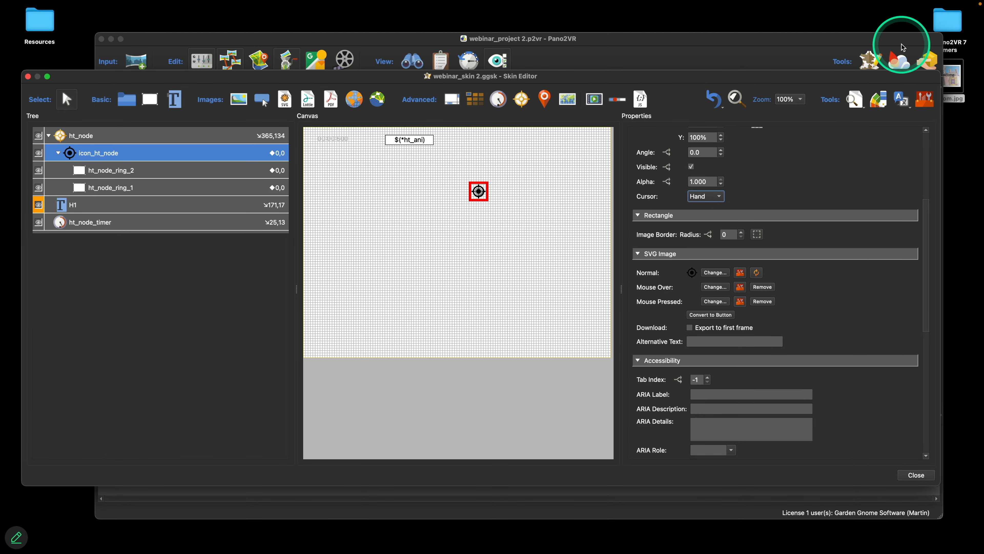
Switch to Safari and examine the animated node hotspot and its hand cursor in the panorama output
mouse_move(900, 44)
mouse_down()
mouse_move(882, 68)
mouse_move(907, 27)
mouse_up()
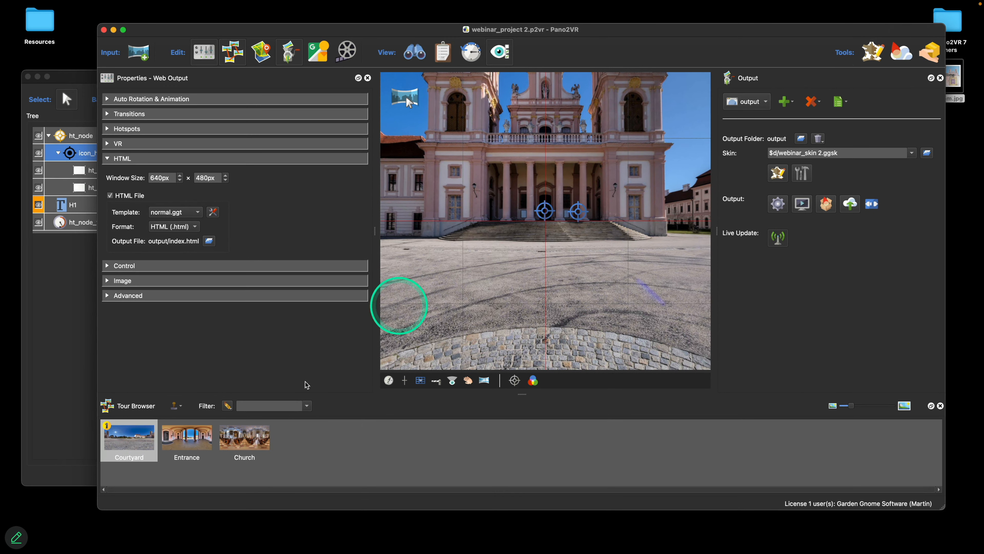
drag(181, 33, 288, 44)
drag(184, 73, 288, 60)
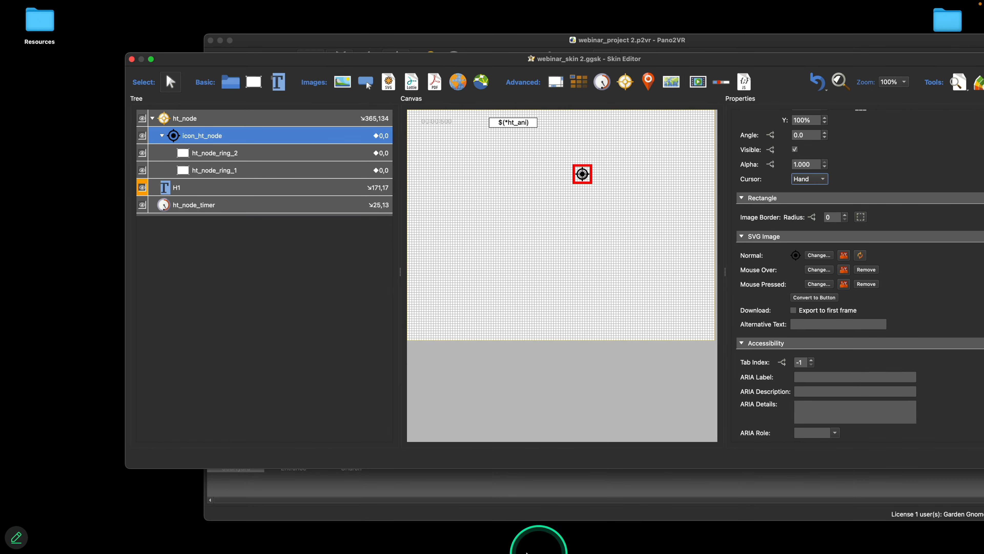
mouse_move(510, 552)
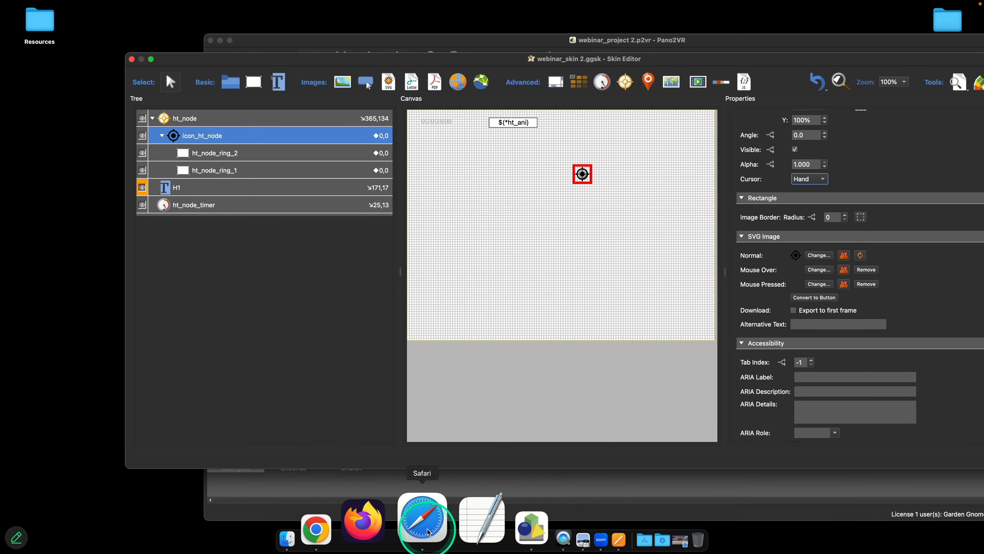
click(430, 528)
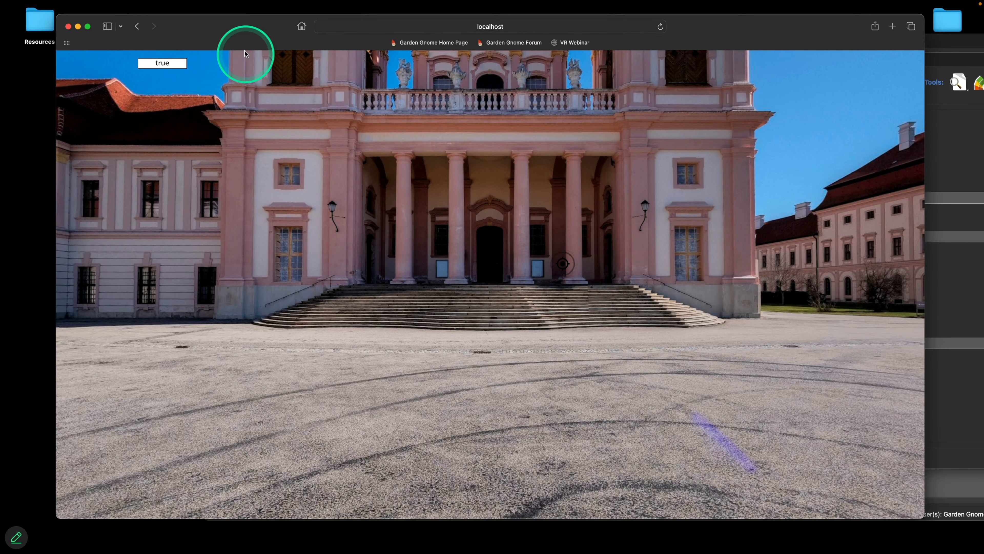
drag(259, 31, 253, 41)
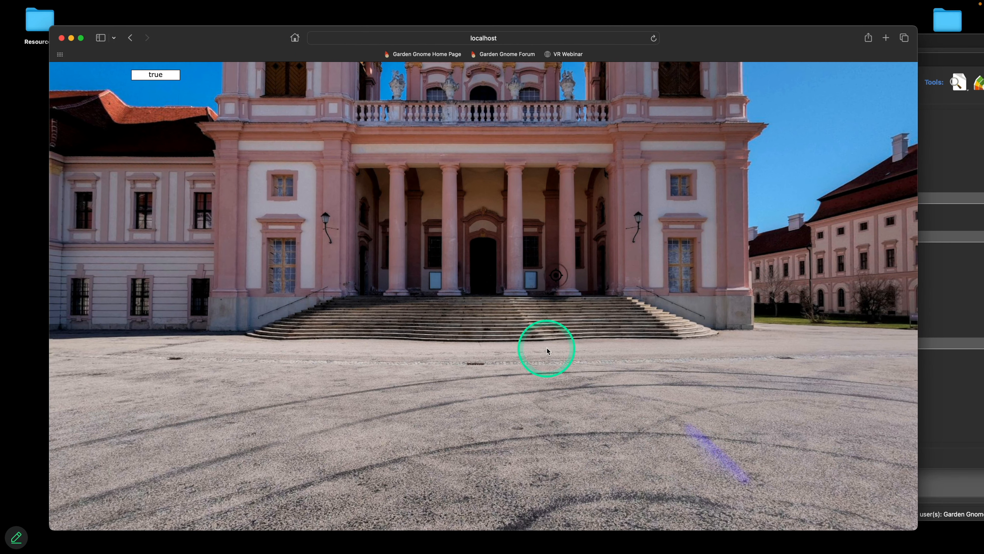
drag(545, 347, 531, 346)
click(538, 285)
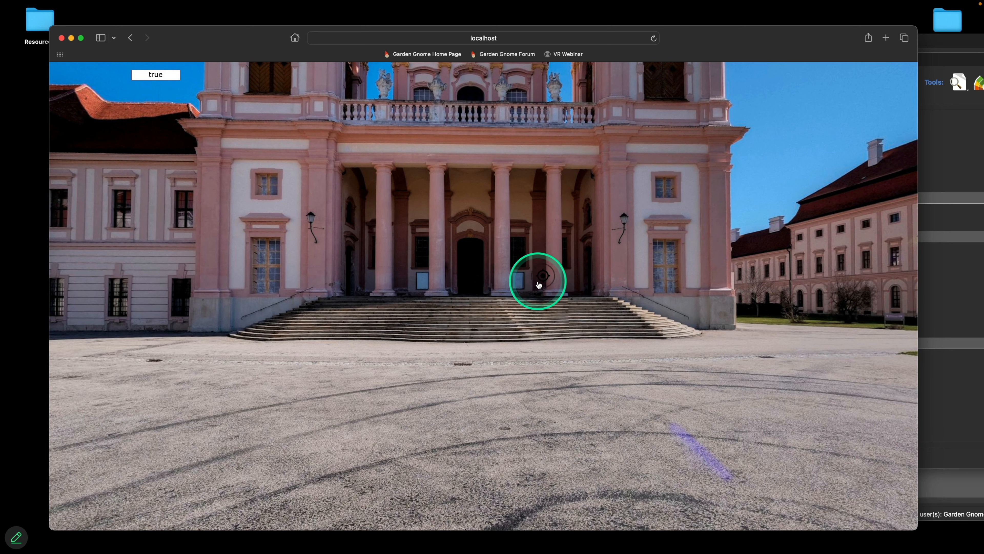
Move the Safari window aside and return to the Pano2VR Skin Editor, repositioned so its whole window is accessible
drag(194, 44, 153, 48)
click(912, 58)
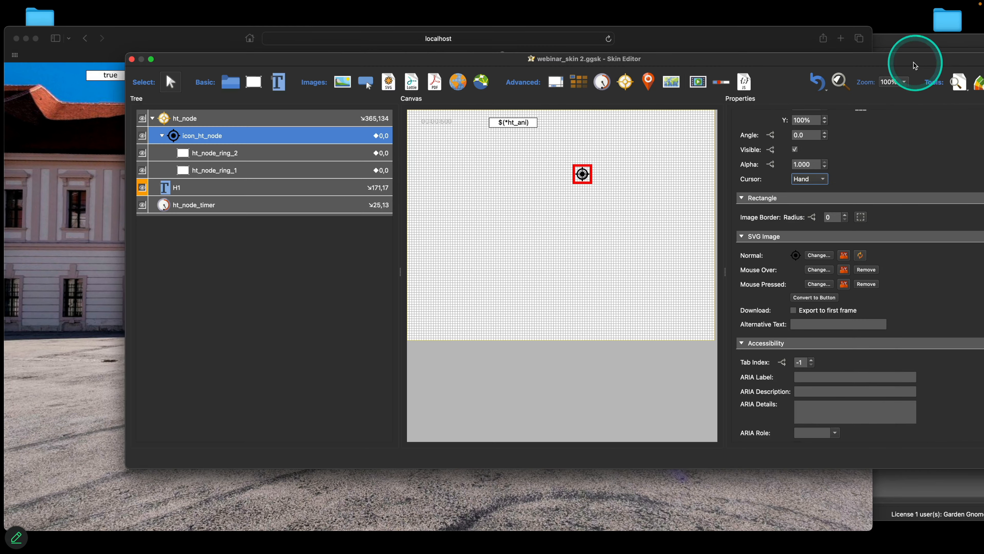
drag(904, 64, 823, 79)
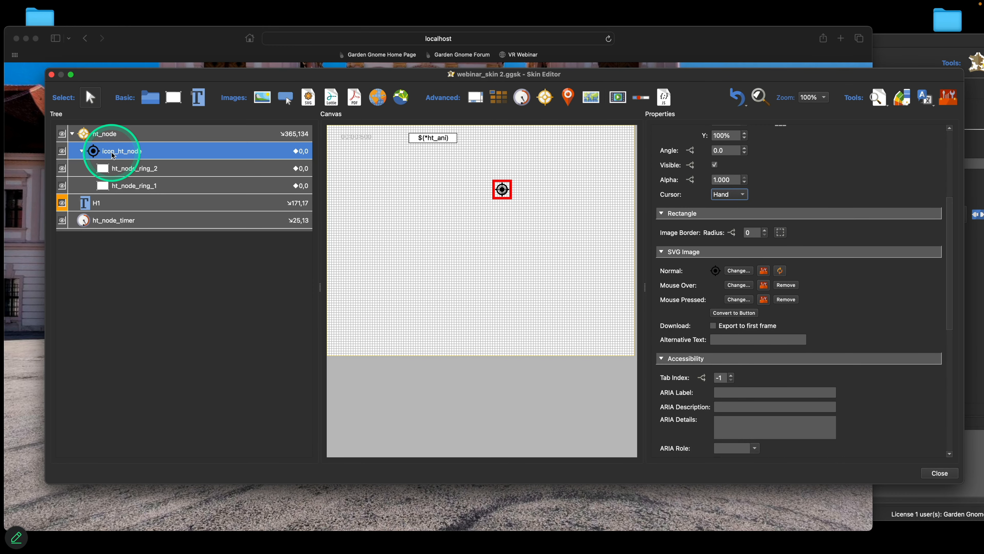
Replace black with white (#ffffff) in the skin colours of icon_ht_node and its two rings, and save the skin
shift+click(140, 182)
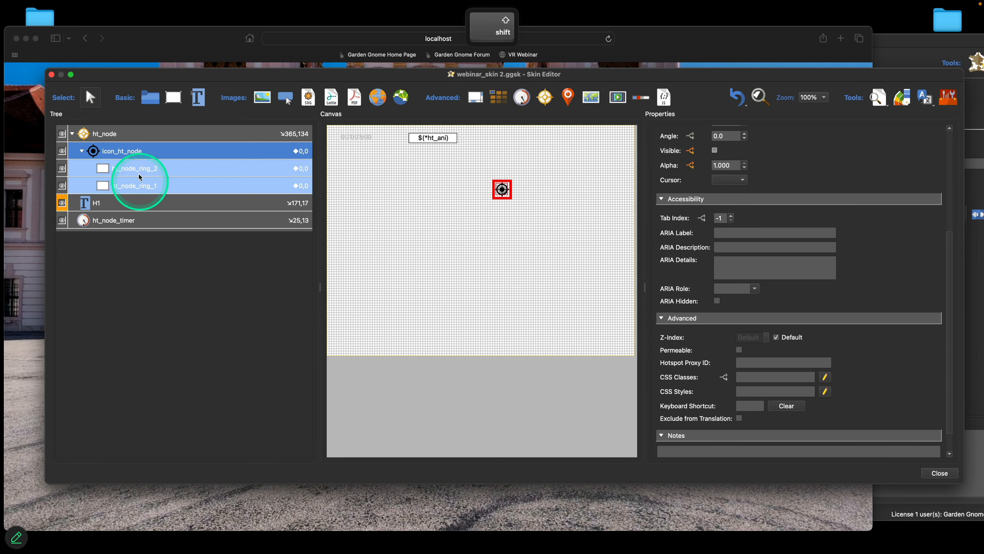
click(901, 97)
click(329, 198)
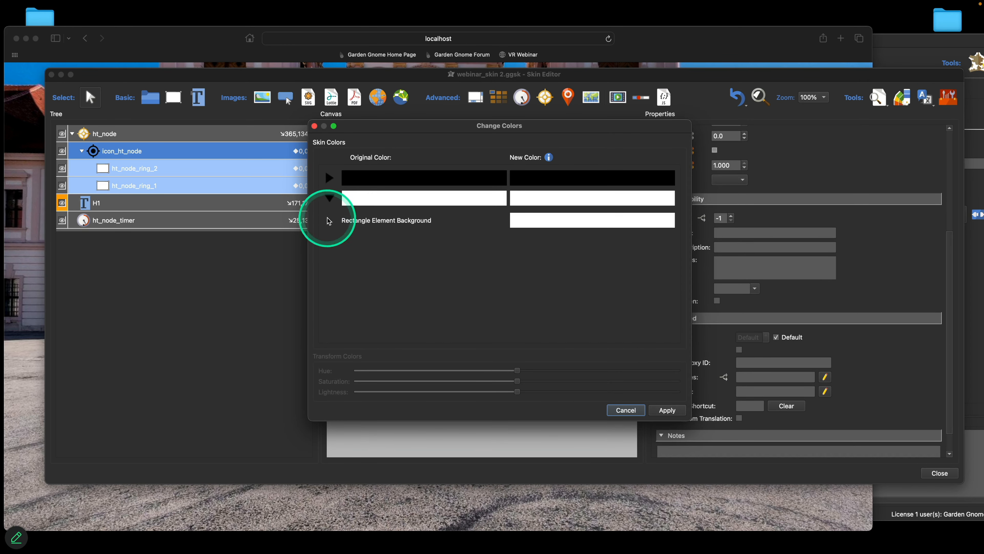
click(330, 179)
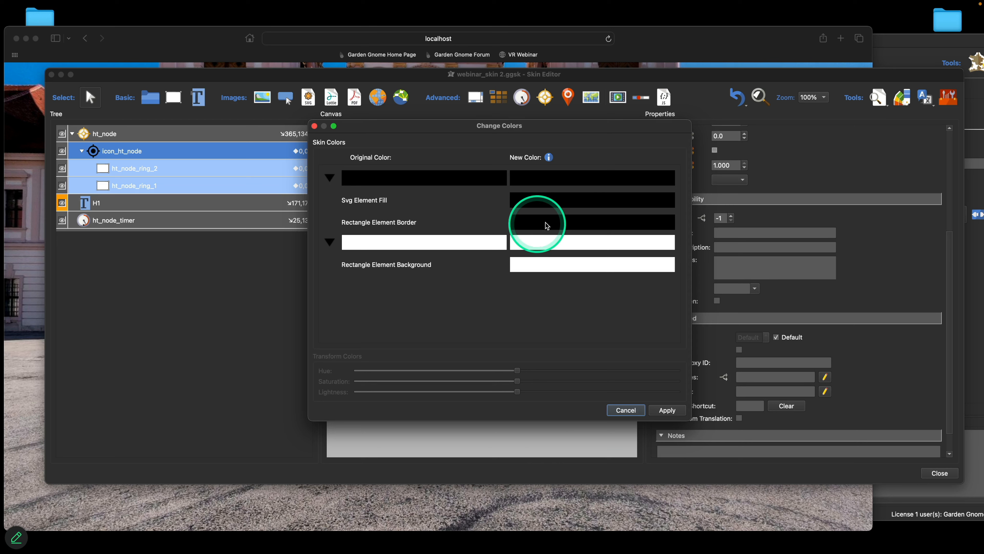
click(581, 181)
click(473, 244)
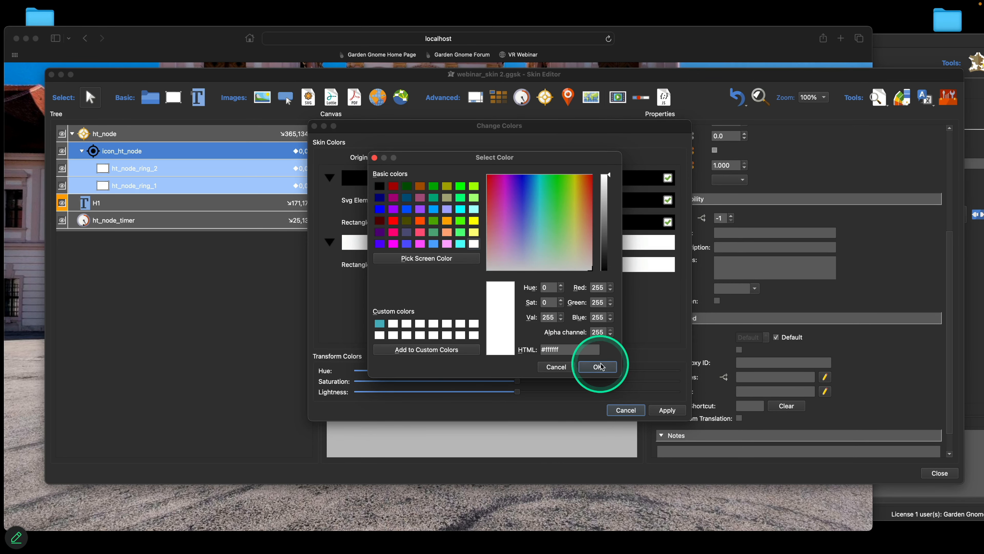
click(598, 366)
click(667, 410)
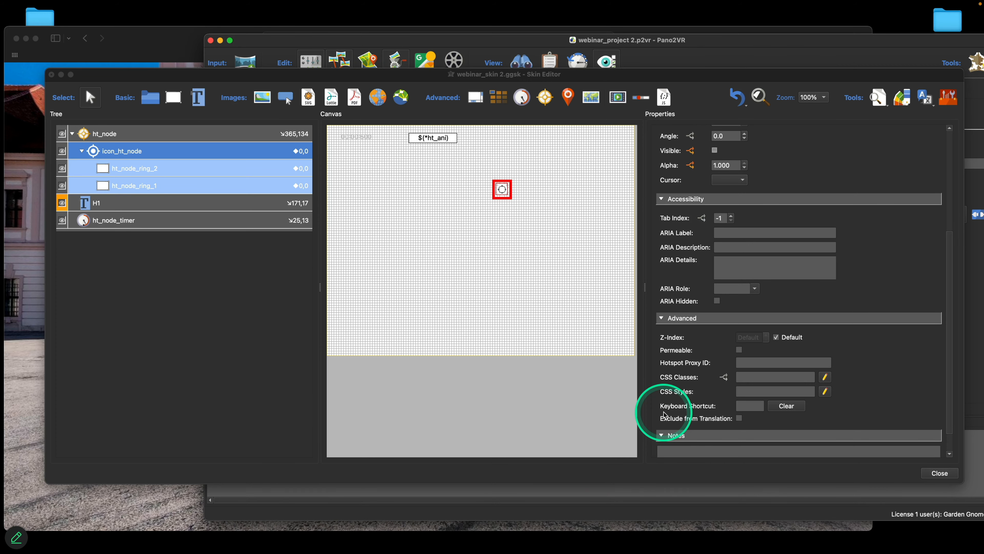
click(638, 80)
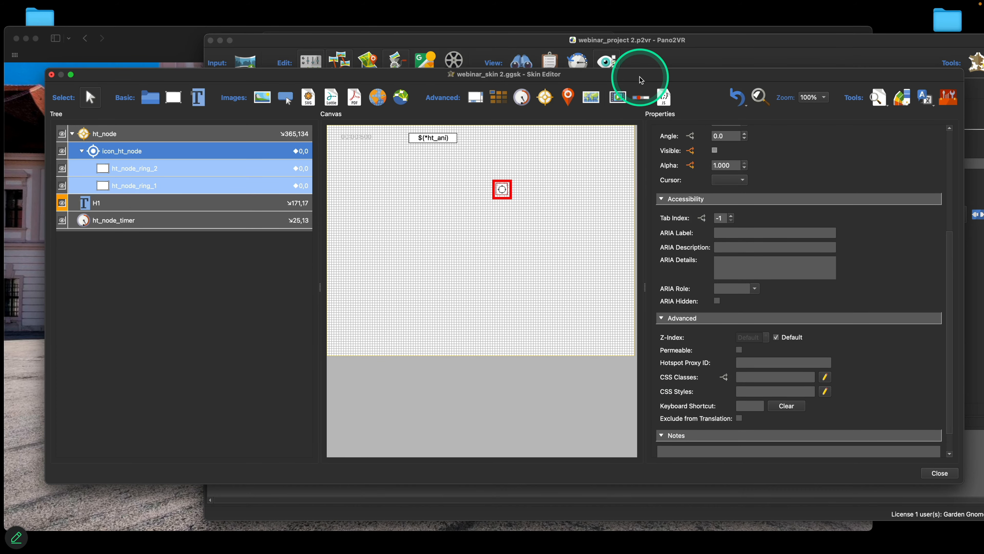
key(super+s)
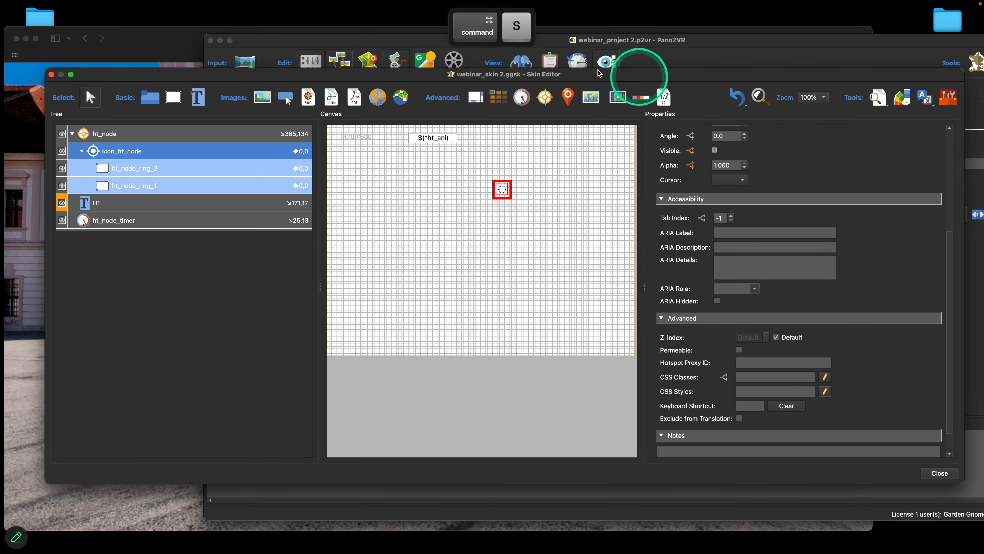
Switch to the browser tour and test the recoloured node hotspots by moving between the courtyard and the entrance
click(188, 36)
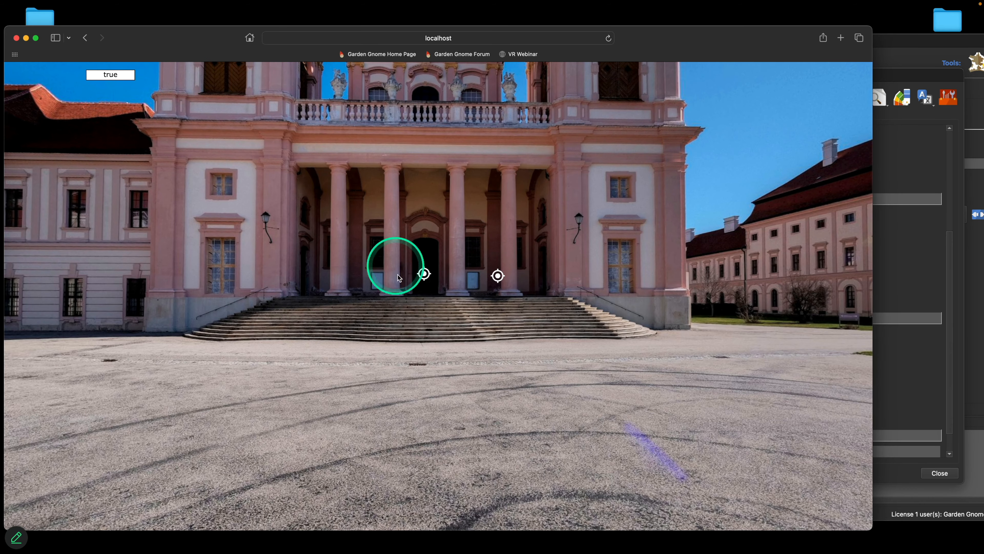
click(424, 274)
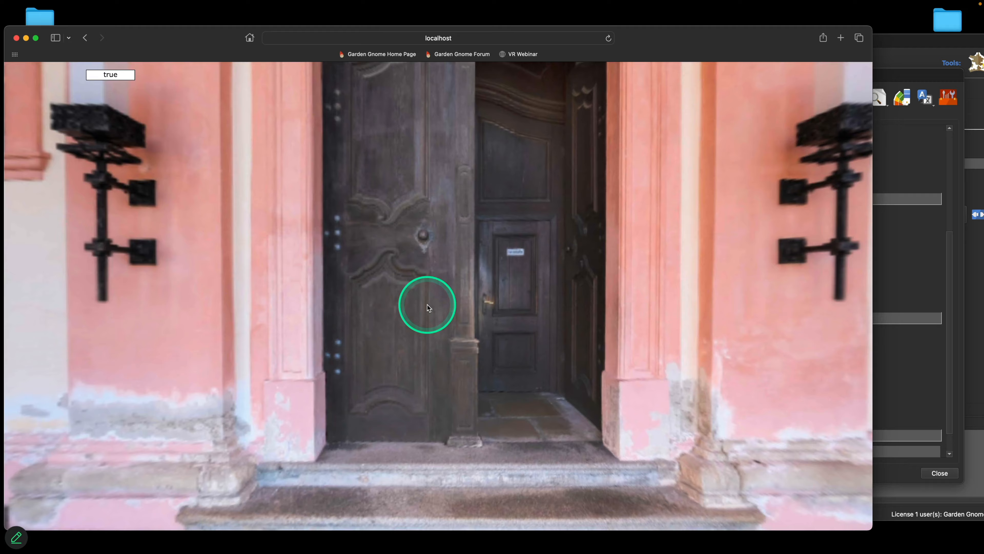
drag(546, 299, 271, 298)
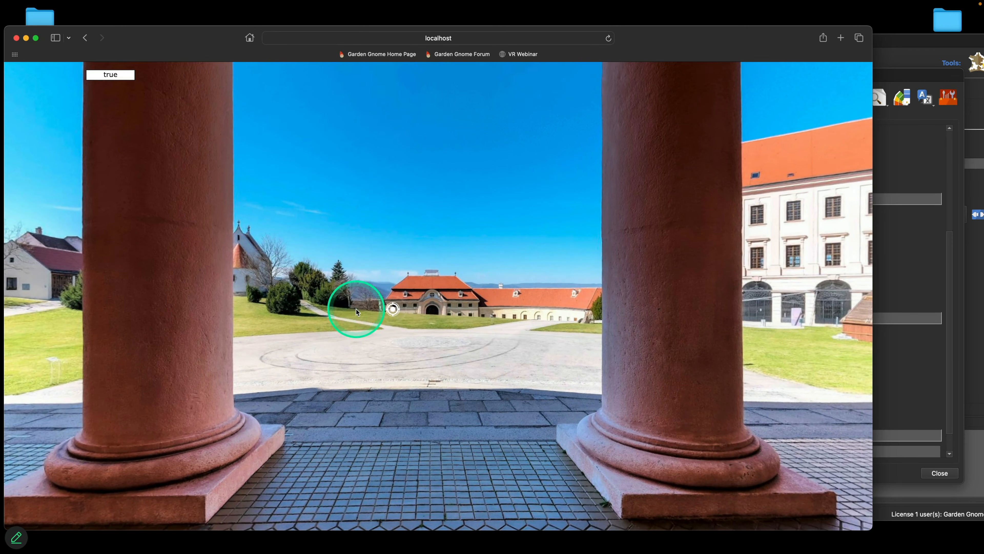
click(392, 308)
drag(373, 307, 298, 291)
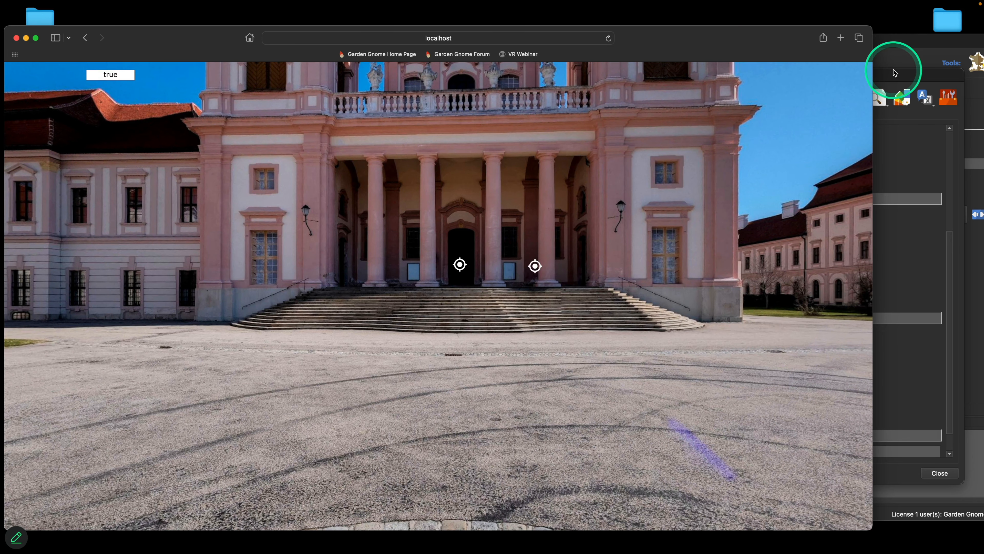
click(894, 74)
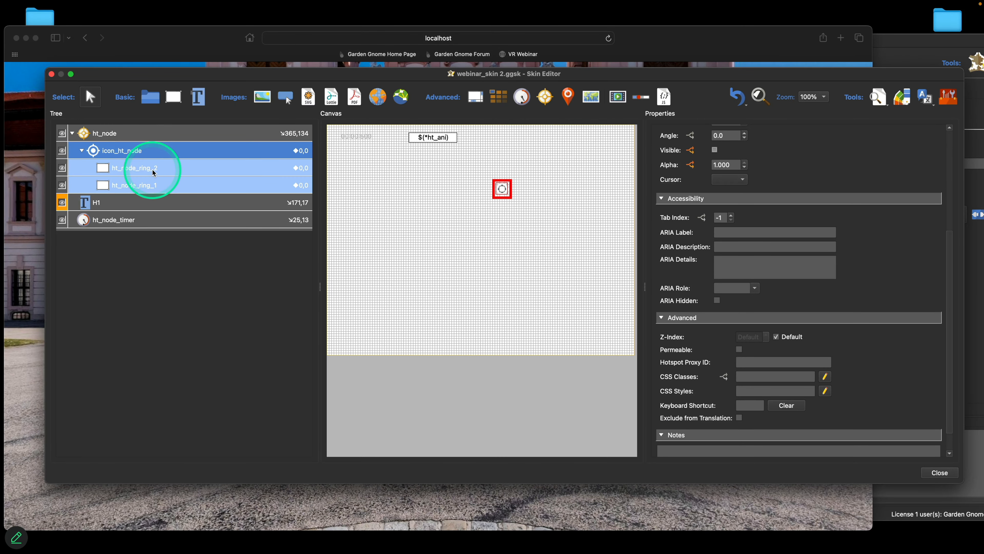
click(154, 39)
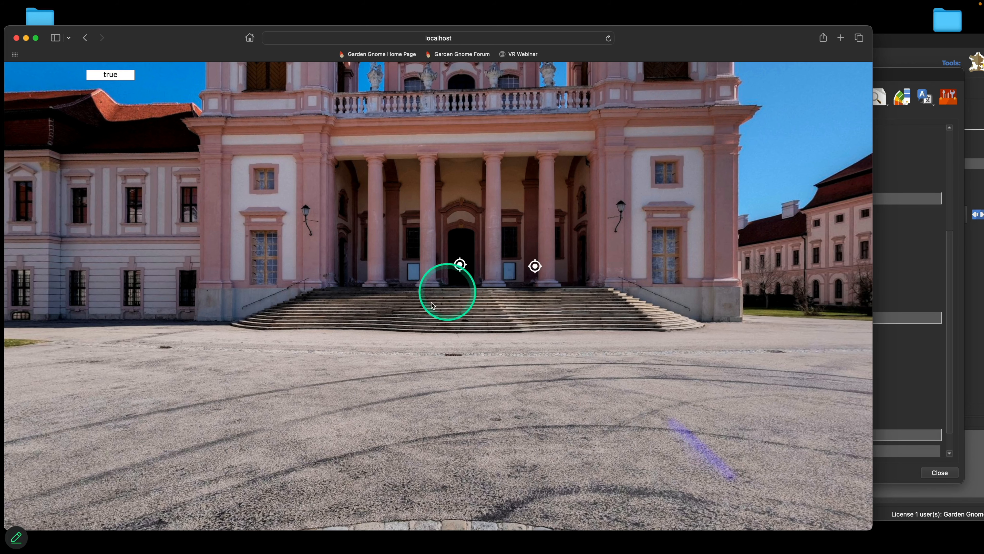
Back in the Skin Editor, make ht_node_ring_2 and ht_node_ring_1 permeable
click(891, 68)
click(162, 167)
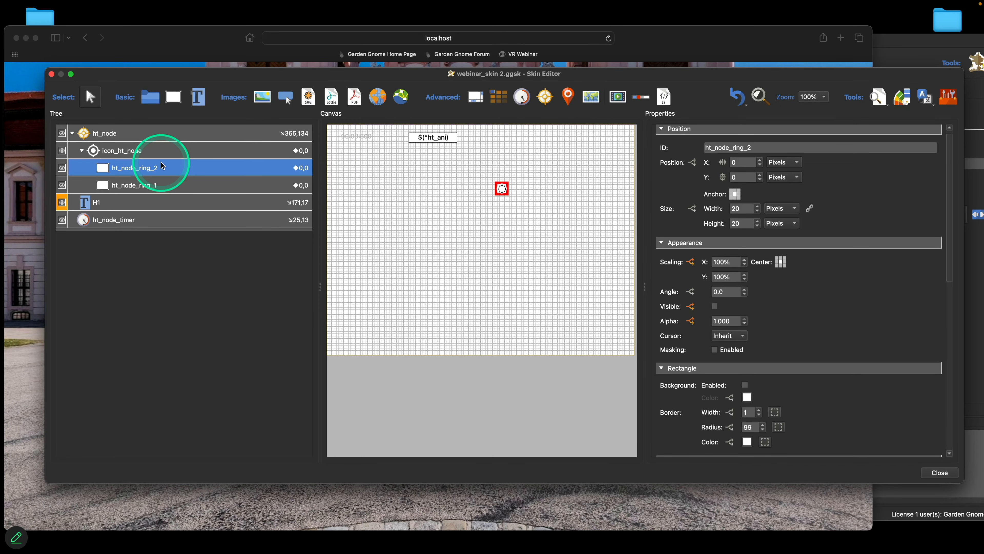
shift+click(161, 185)
scroll(848, 295, down, 1)
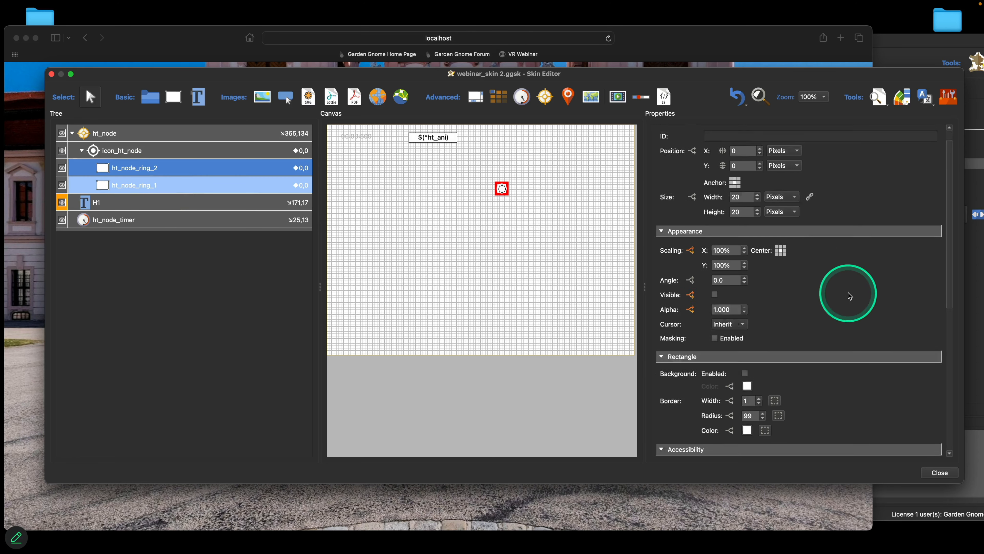
scroll(848, 295, down, 10)
click(738, 322)
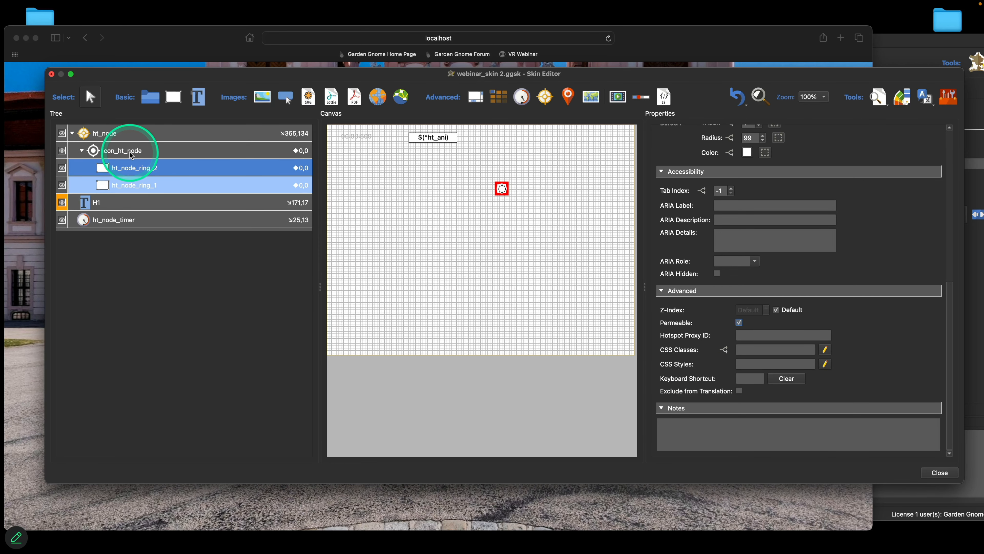
Change the second condition in both rings' visibility logic block to Visited = false
scroll(872, 250, up, 5)
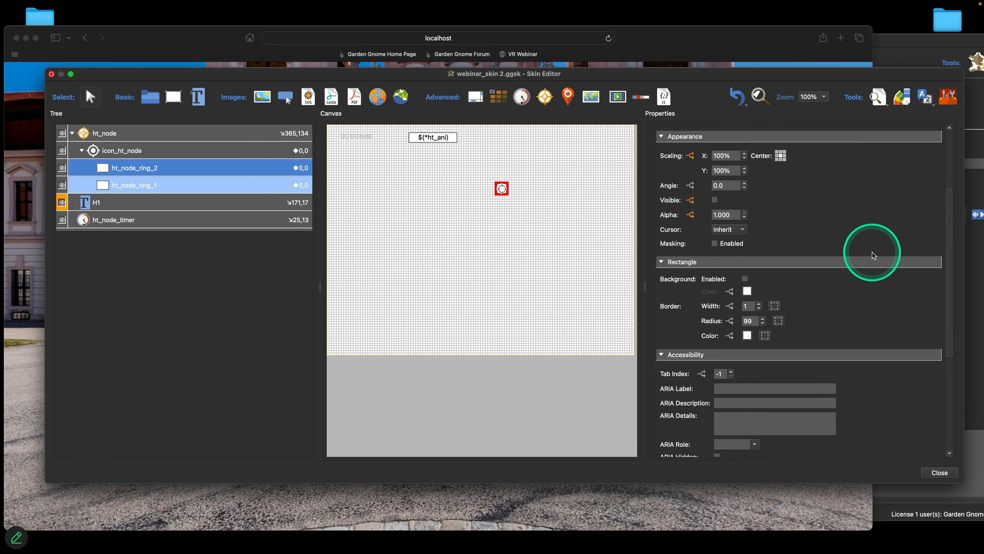
scroll(873, 255, up, 2)
scroll(872, 255, down, 2)
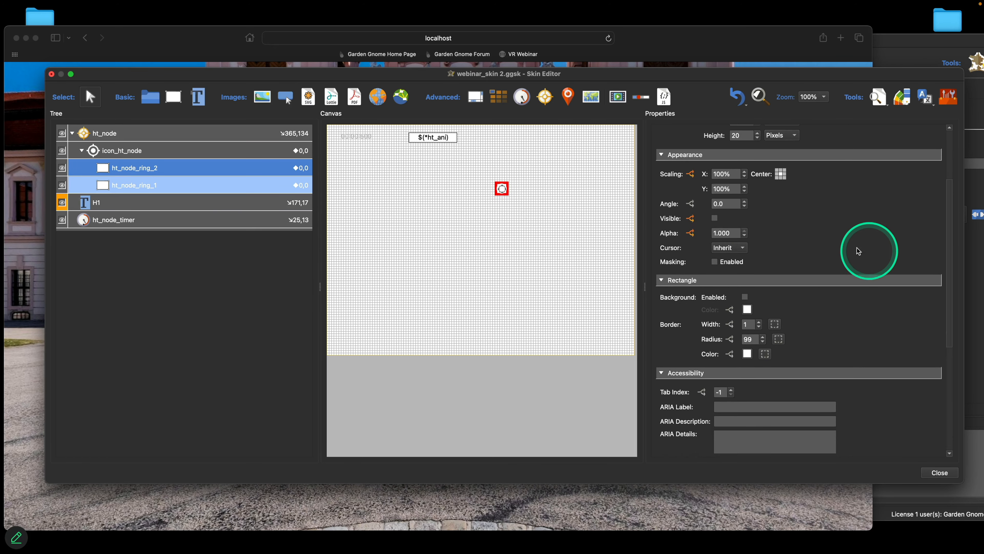
click(693, 223)
click(391, 228)
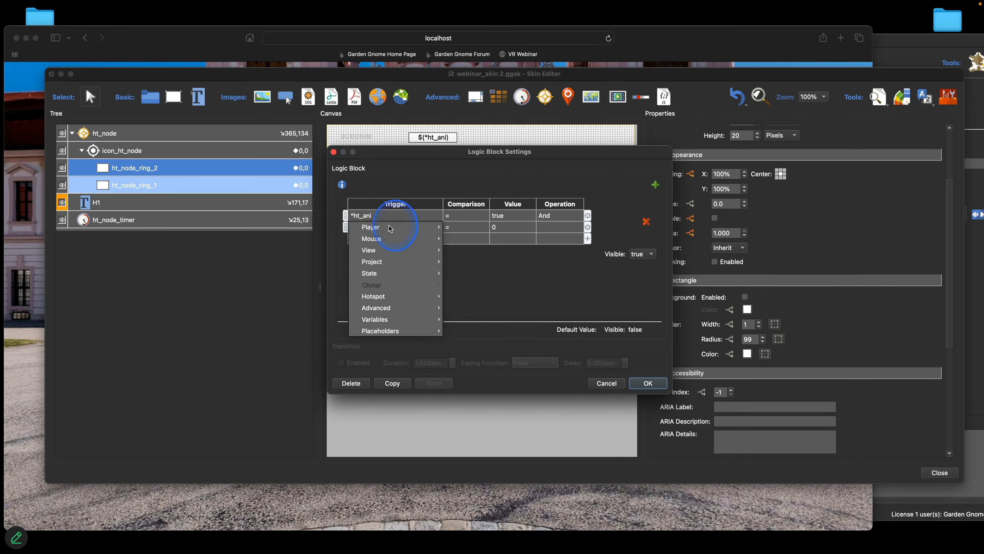
mouse_move(403, 273)
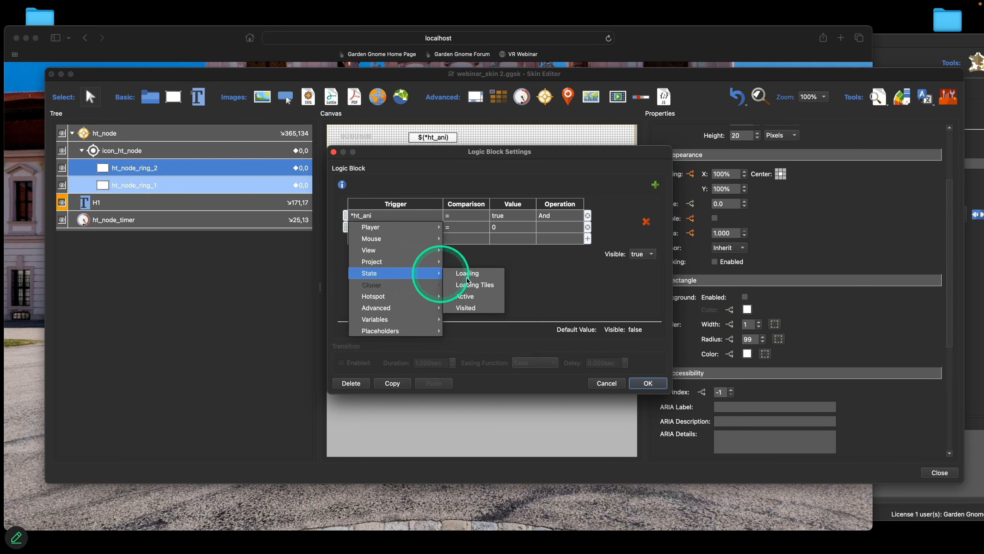
click(480, 310)
click(504, 229)
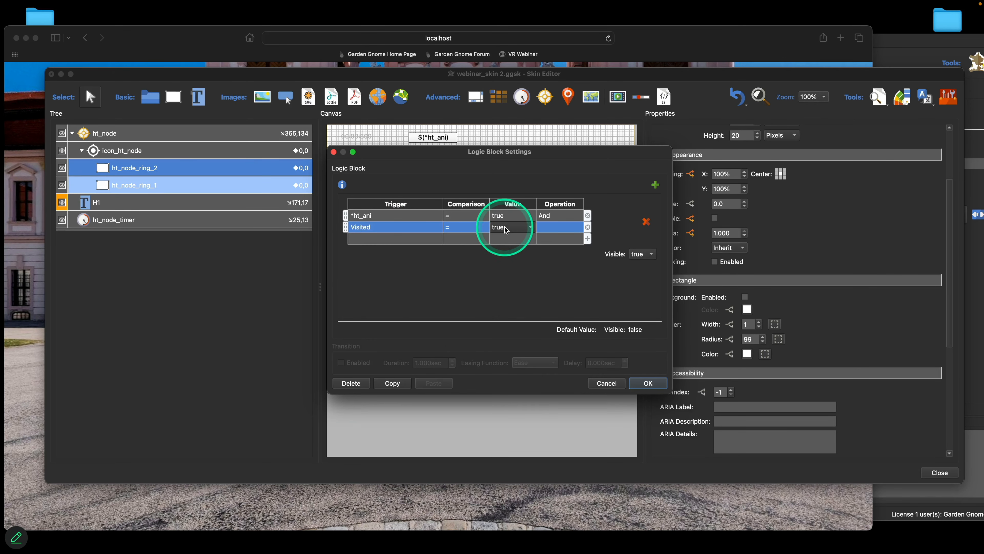
click(506, 229)
click(505, 239)
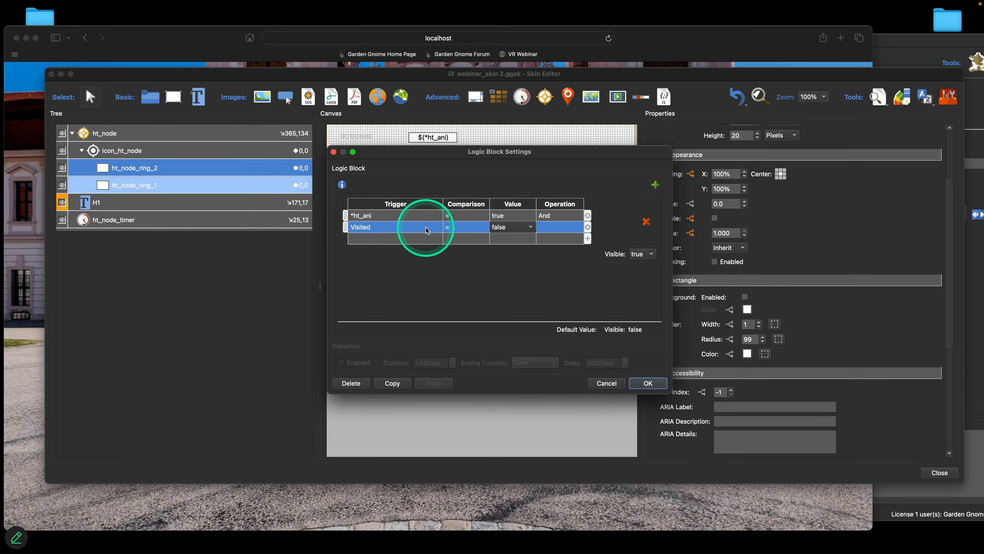
click(654, 383)
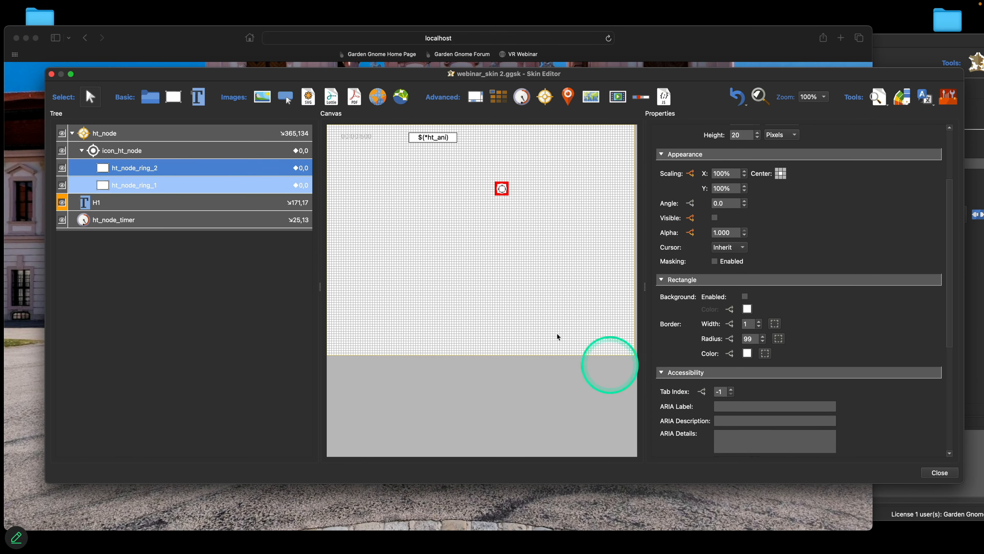
Switch to the browser tour and visit the nodes through their hotspots to check the ring animation on visited nodes
click(194, 34)
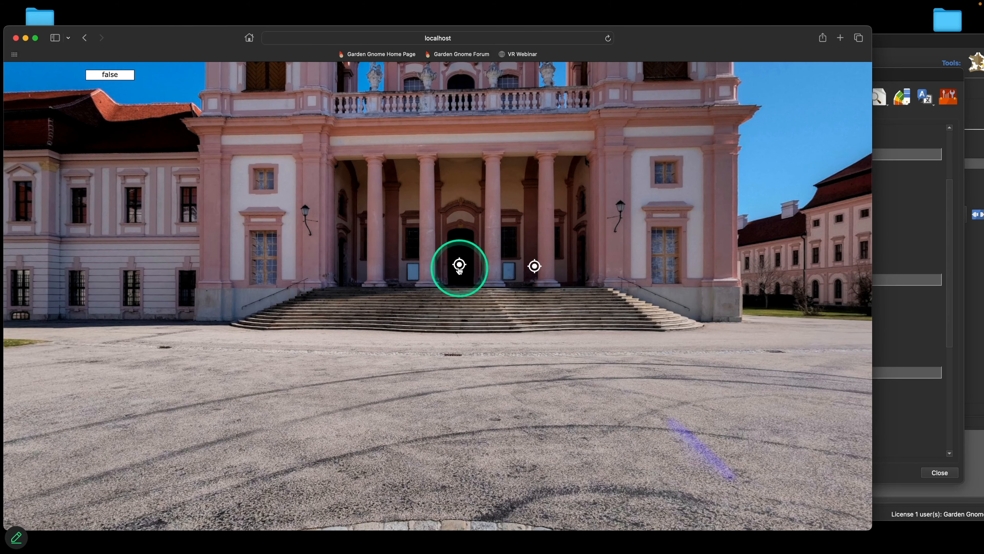
click(458, 265)
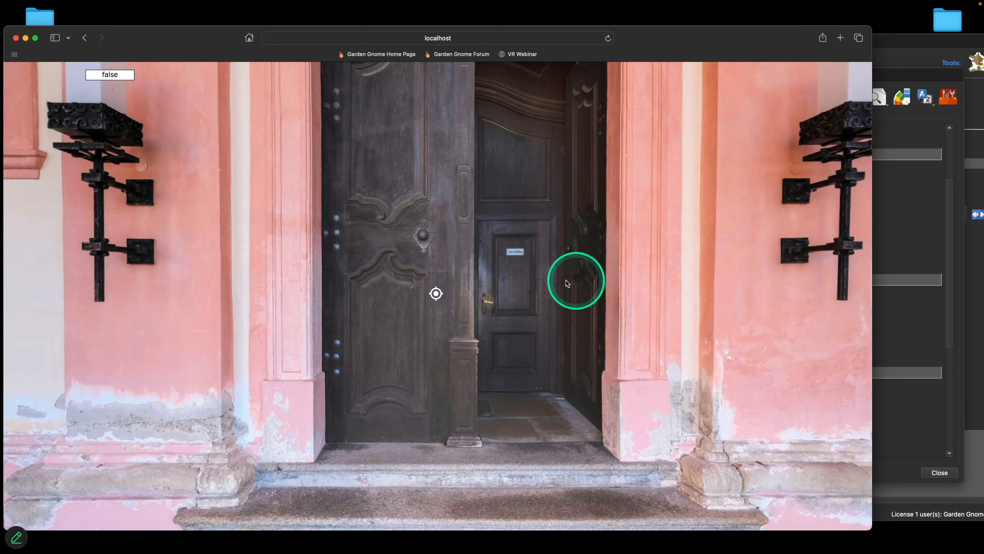
click(569, 279)
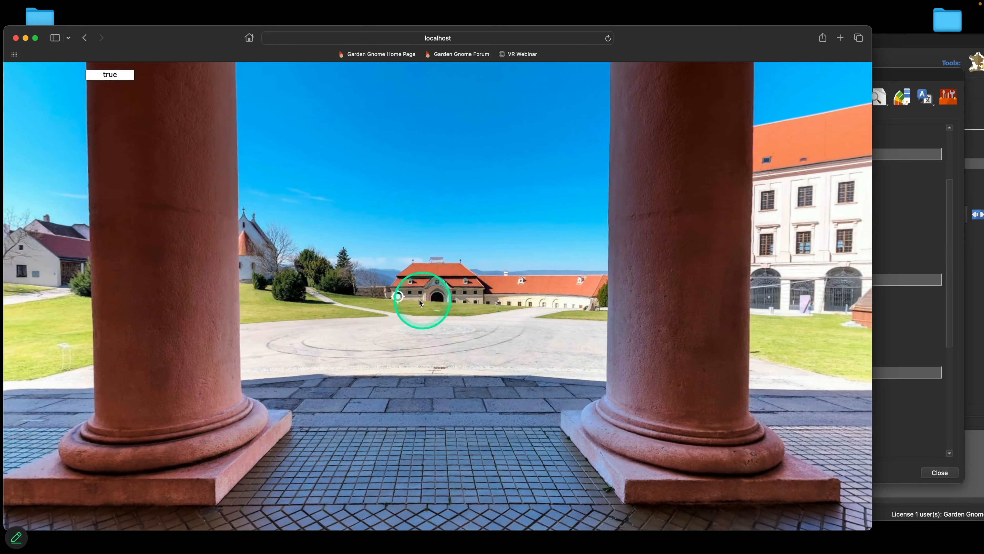
click(421, 303)
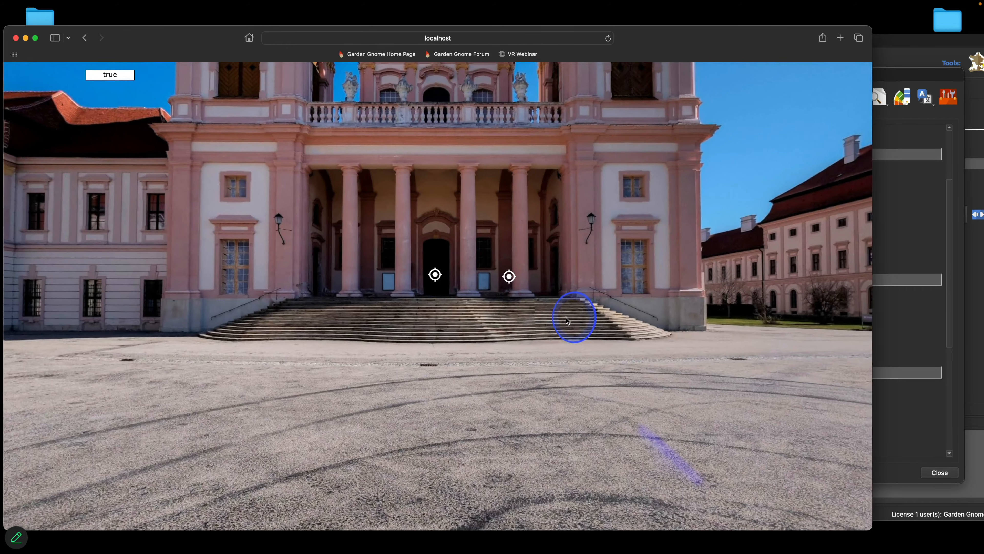
click(566, 318)
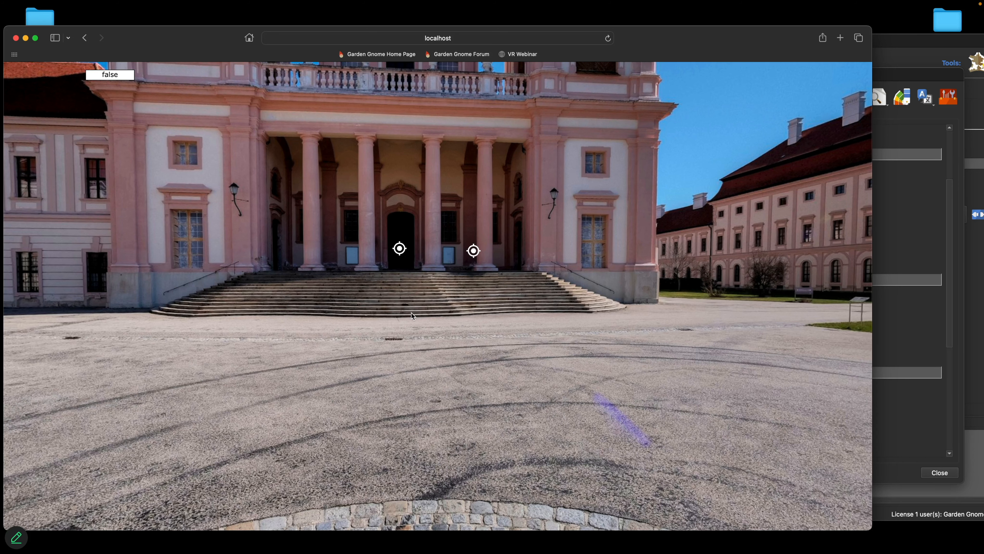
Back in the Skin Editor, collapse the ht_node element and hide it and ht_node_timer on the canvas
click(917, 76)
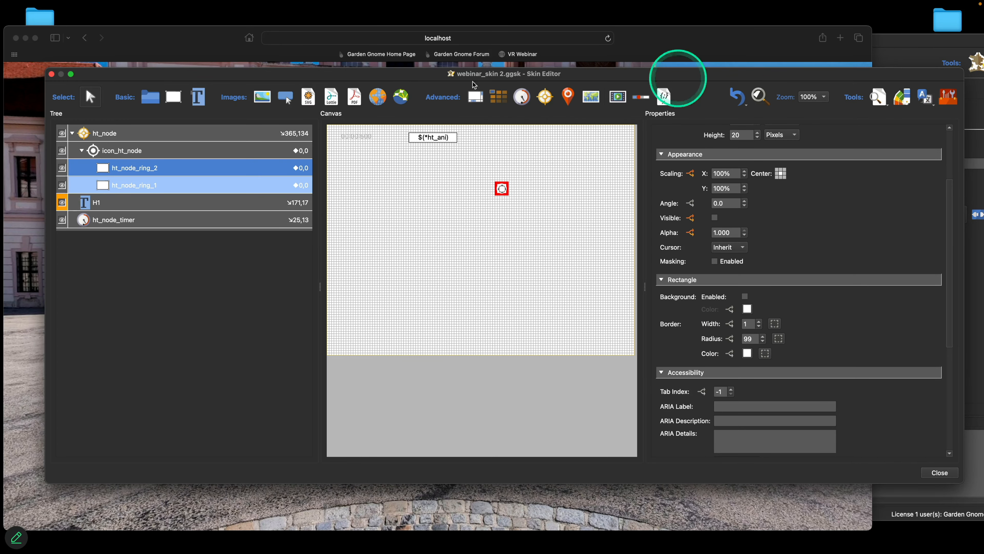
click(73, 133)
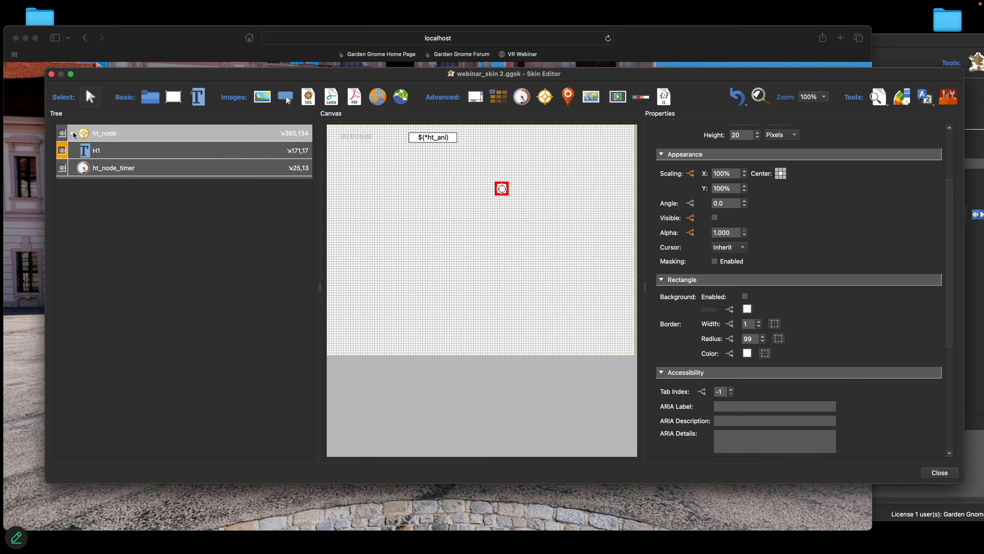
click(62, 133)
click(61, 168)
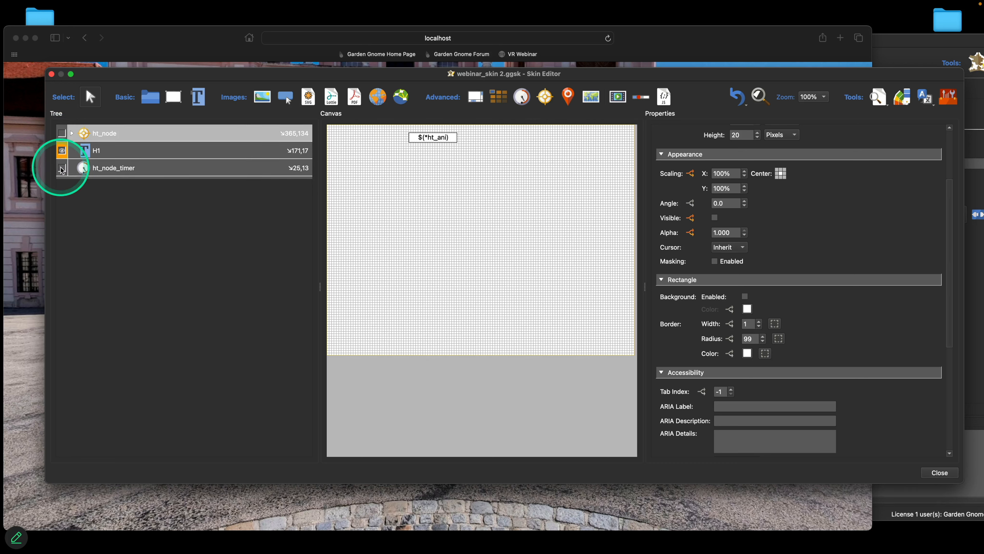
Turn off visibility for the H1 text element and compare its shown and hidden states in the live preview
click(128, 154)
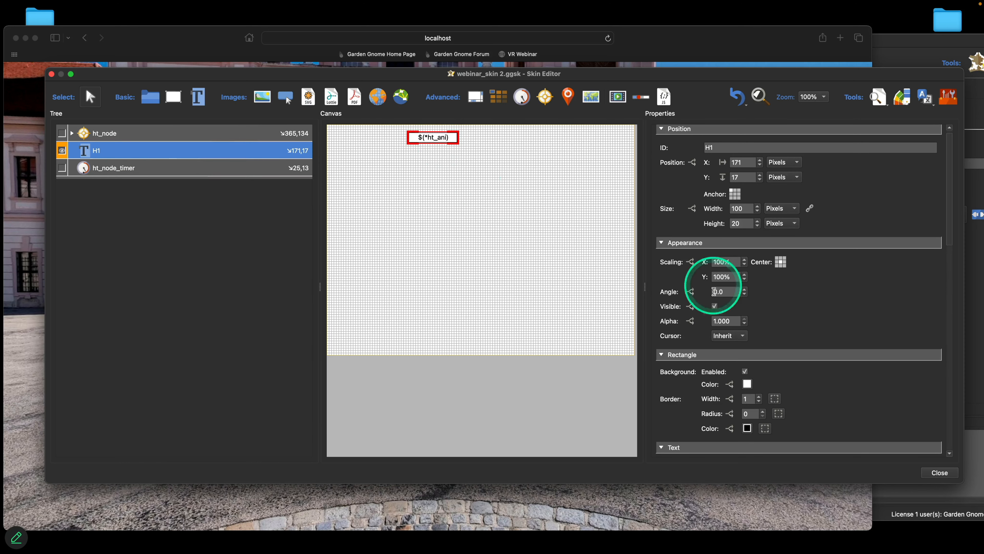
click(715, 307)
click(874, 103)
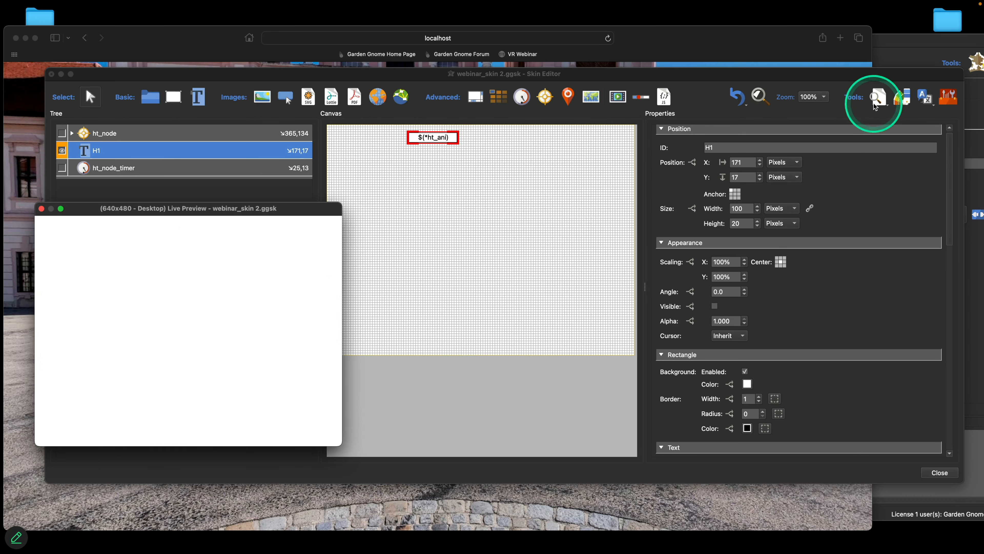
click(714, 307)
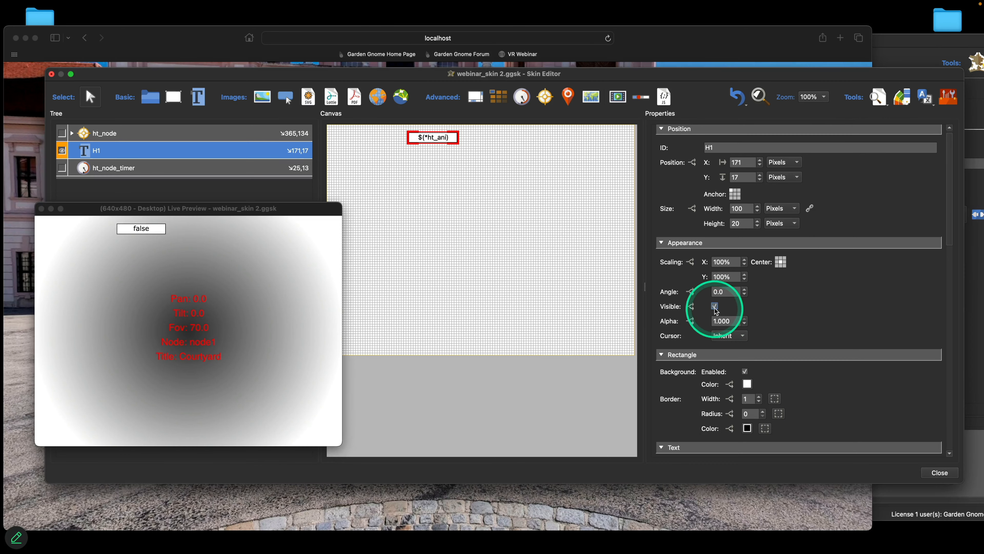
click(714, 307)
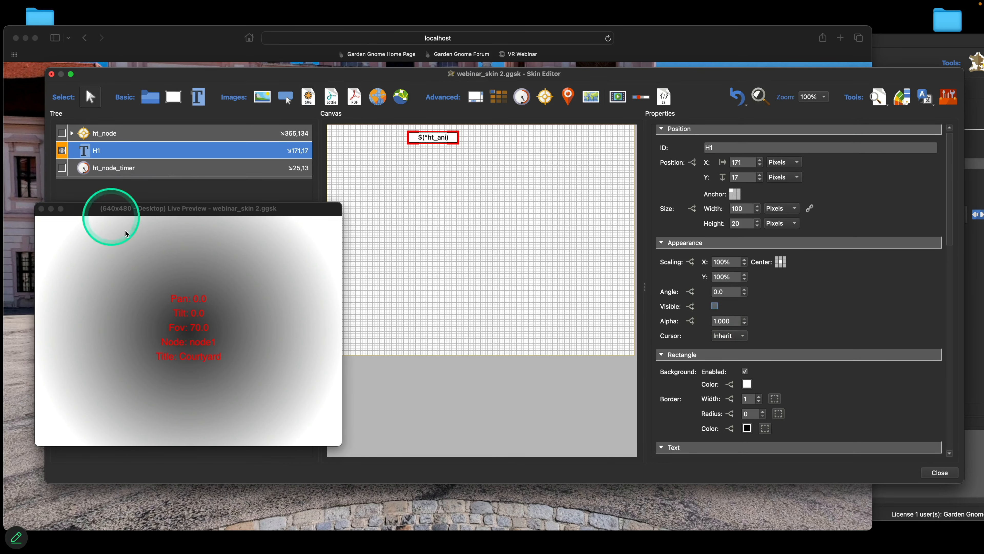
Add a Number variable named text_fx to the skin's variables
drag(150, 210, 143, 219)
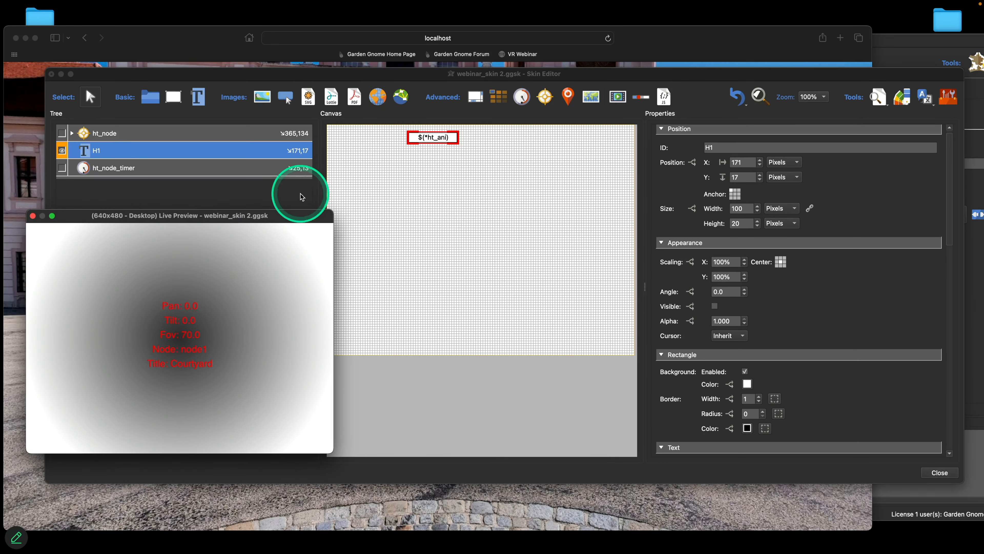
click(436, 219)
double_click(684, 342)
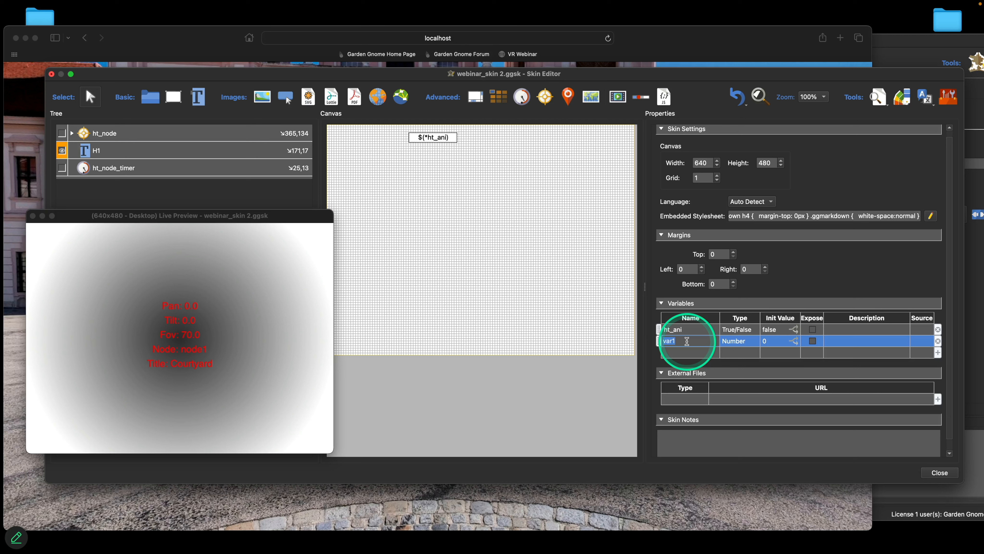
text(text)
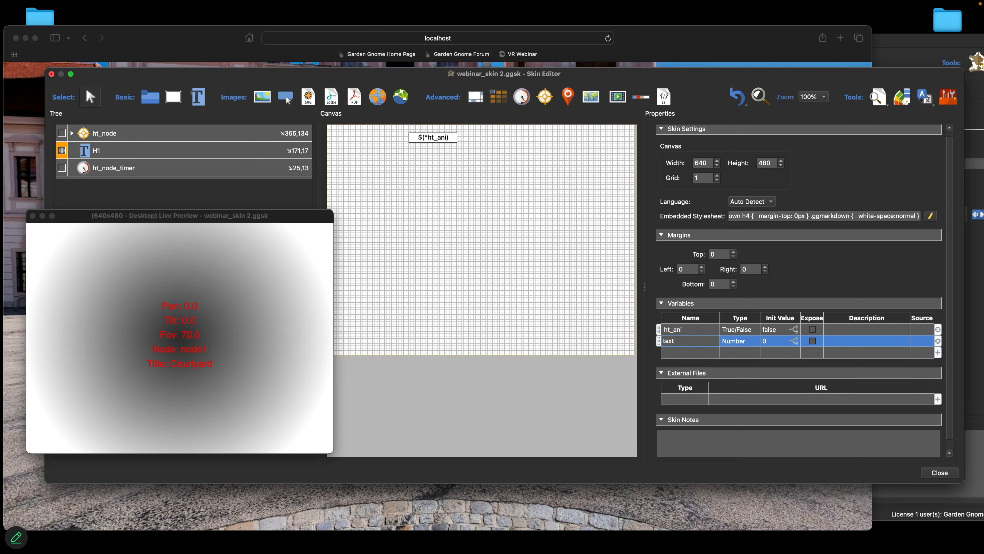
text(_fx)
click(736, 342)
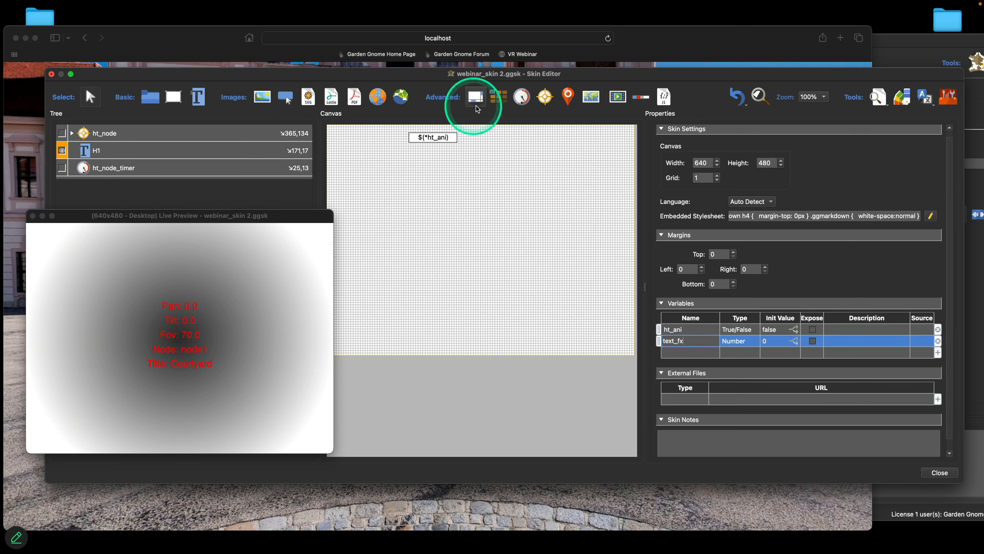
Place a timer on the canvas at X 200, Y 116 and rename it fx_text_timer
click(522, 97)
click(464, 162)
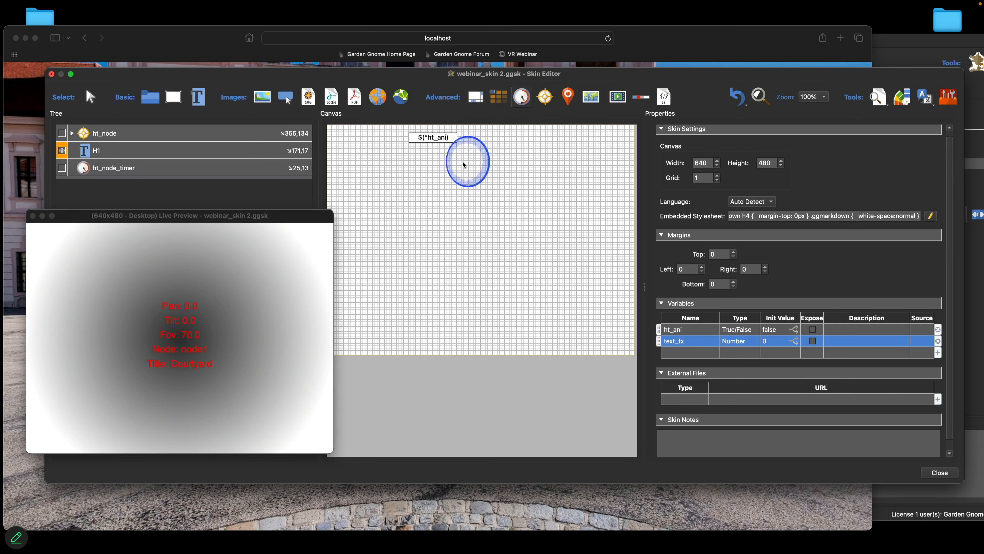
drag(479, 167, 441, 186)
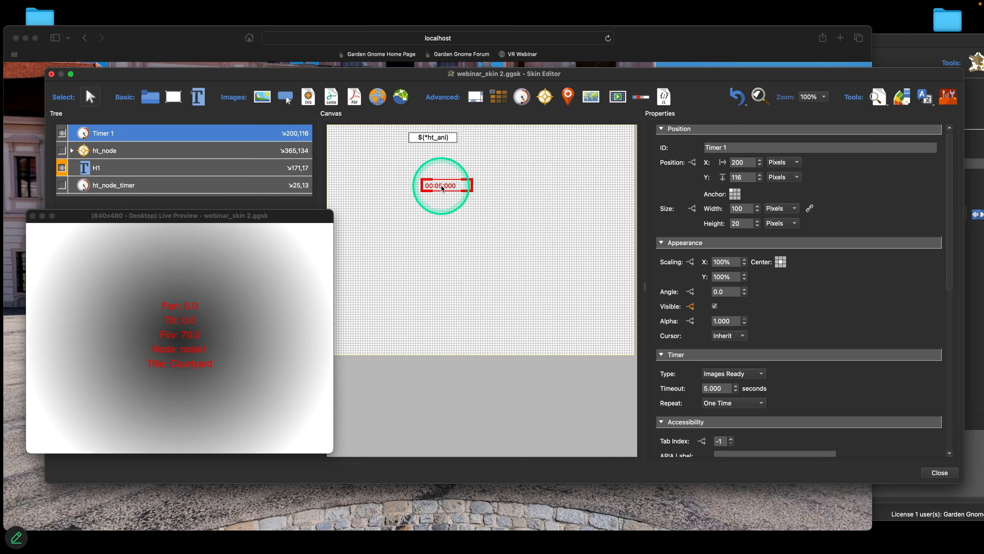
double_click(106, 133)
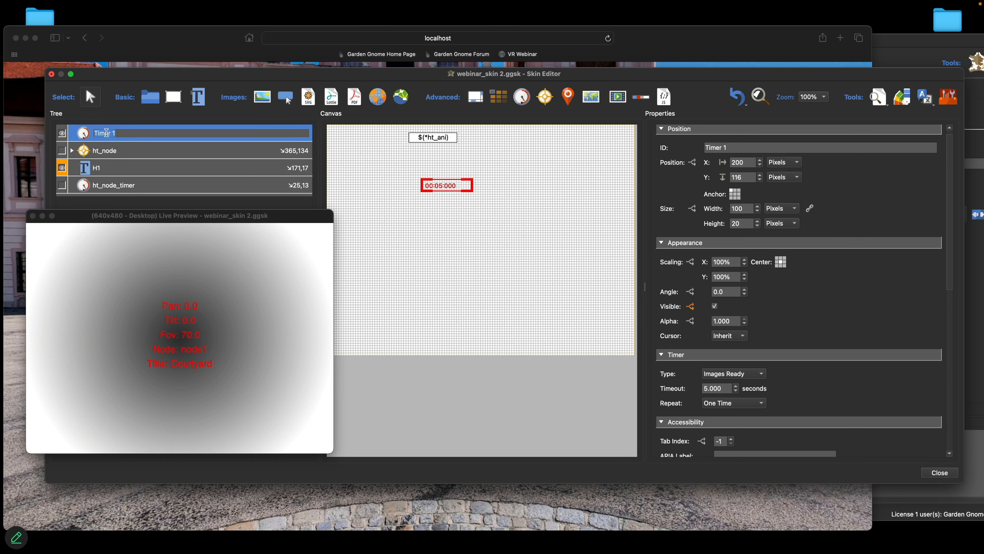
text(fx_te)
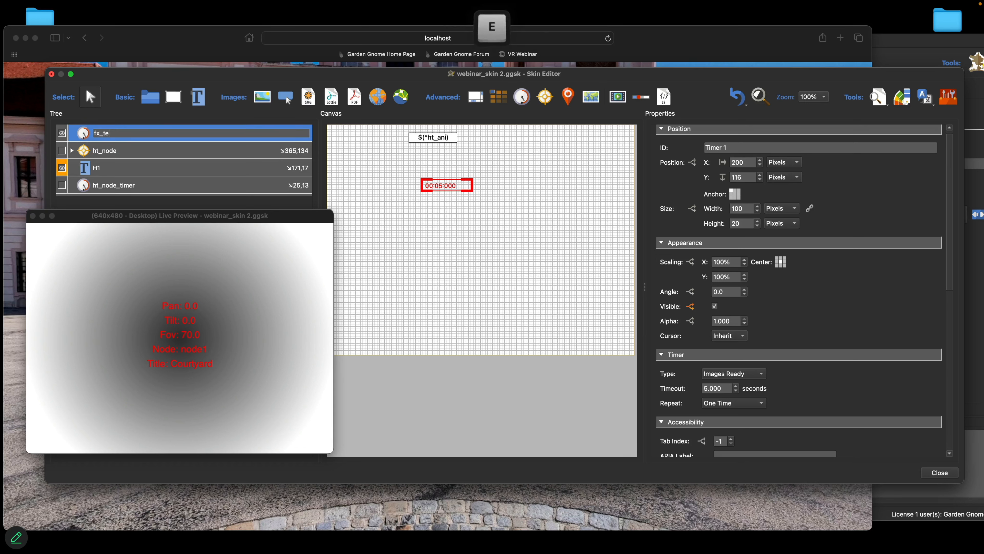
text(xt_t)
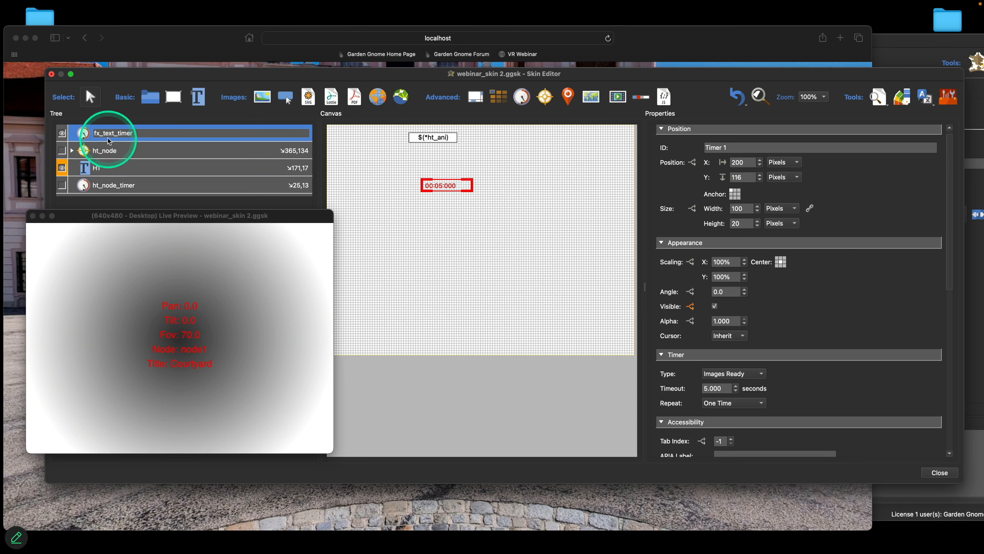
click(82, 133)
Set fx_text_timer's timeout to 0.5 seconds and make it repeat continuously
scroll(851, 273, down, 4)
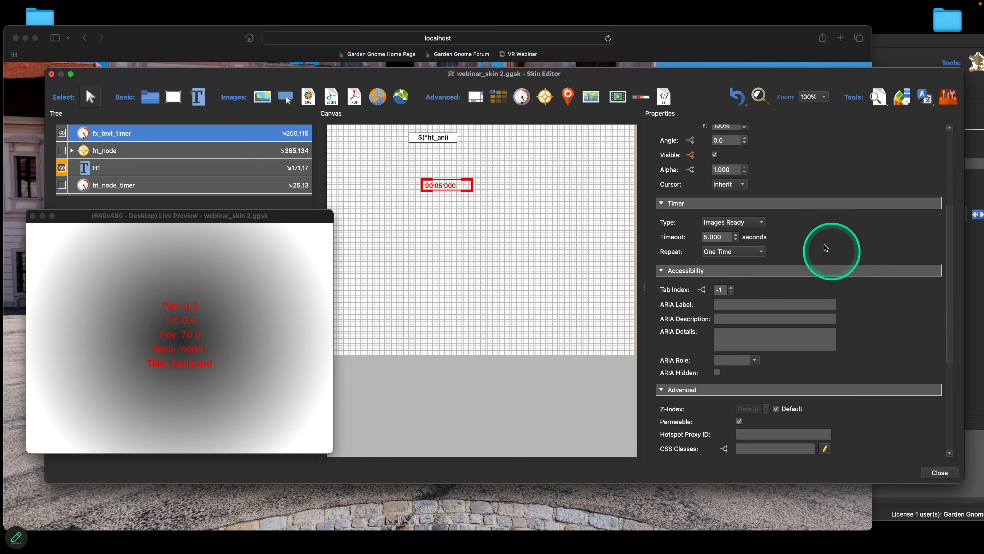
click(709, 238)
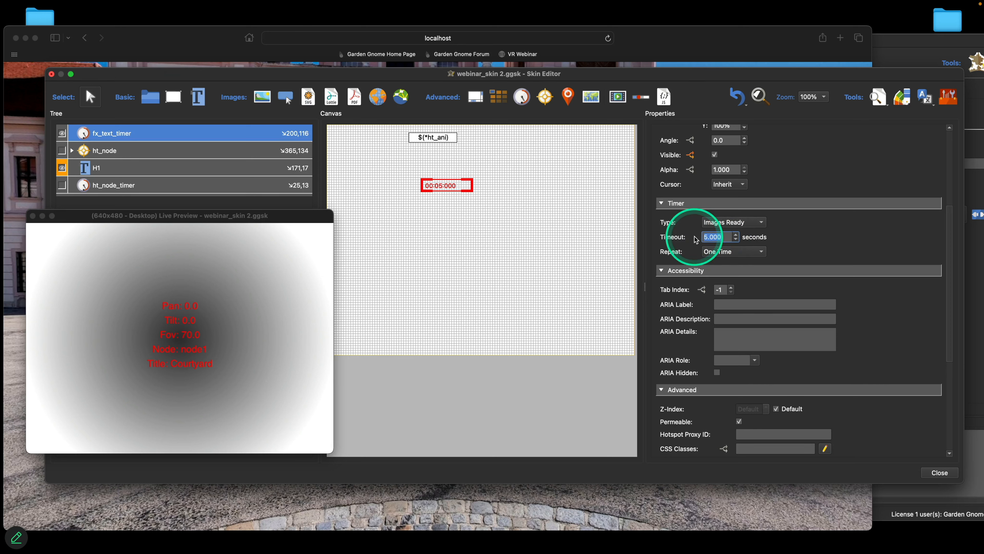
text(0.5)
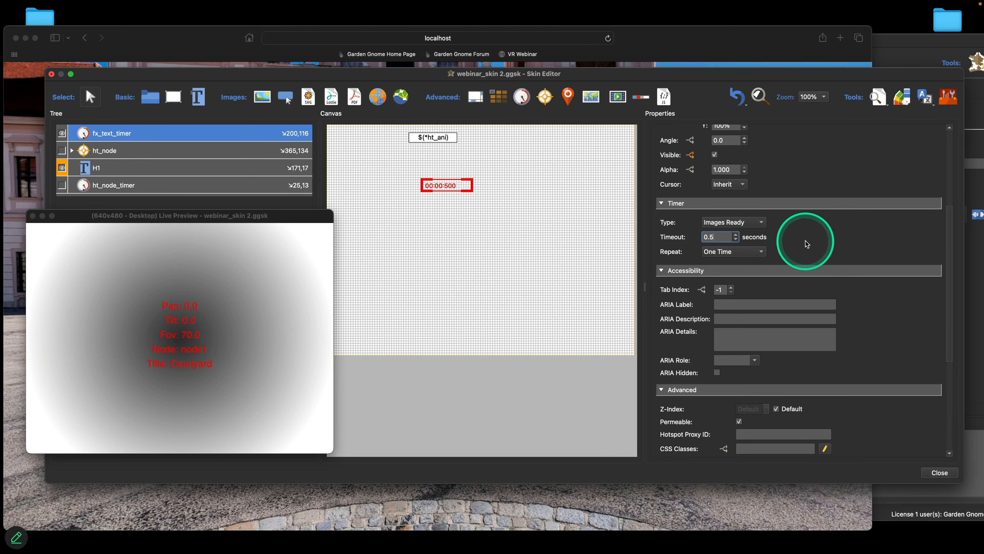
scroll(806, 243, down, 2)
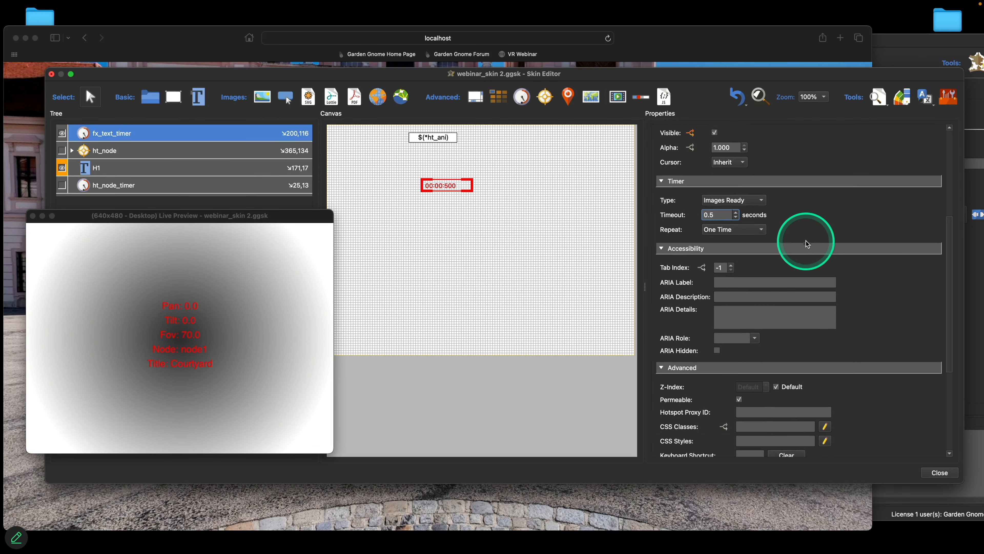
click(732, 230)
click(729, 236)
Add an action to fx_text_timer with Deactivate as its source and Set Variable Value as its action
scroll(827, 225, down, 12)
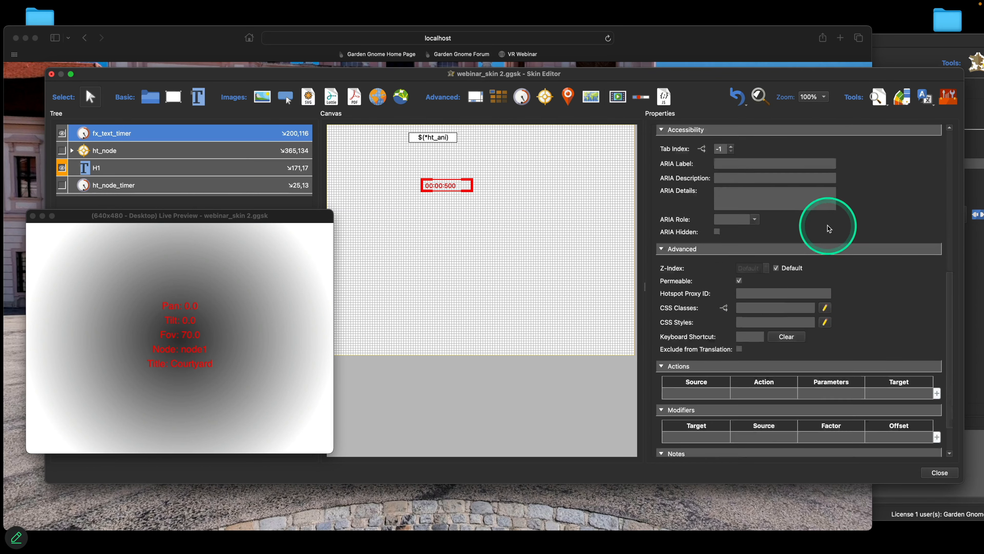
double_click(692, 347)
click(501, 269)
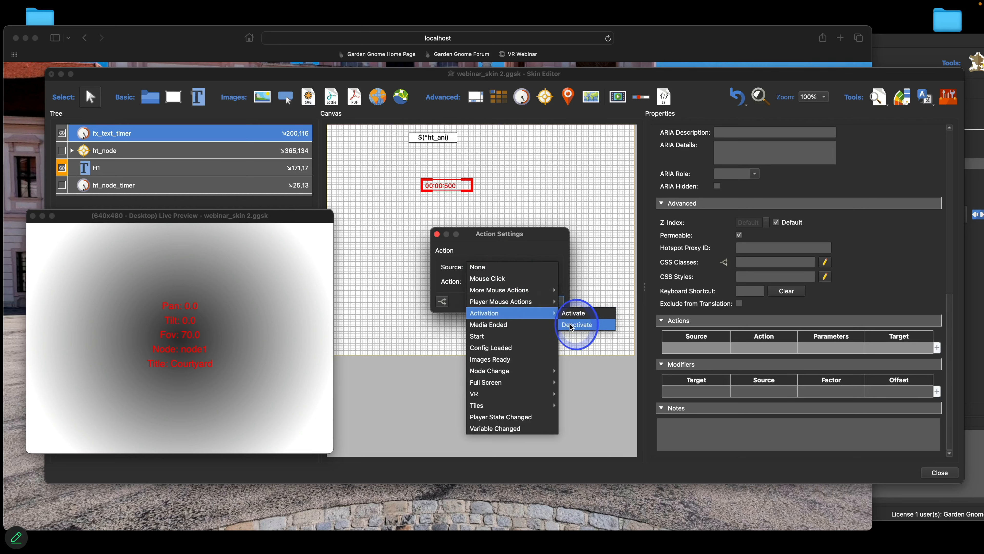
click(577, 324)
click(514, 283)
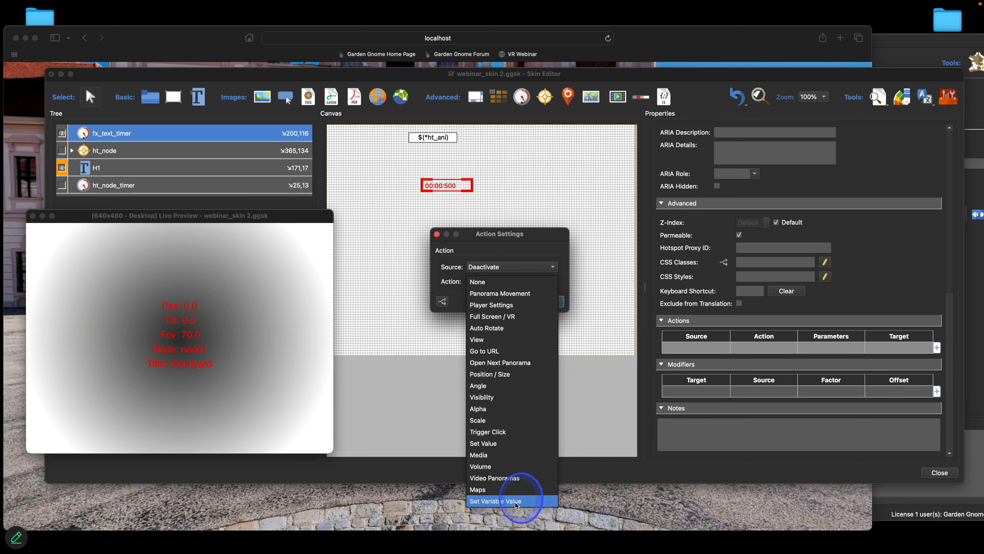
click(517, 502)
Make the timer's Deactivate action target text_fx with the Add(+) operation and a value of 1
click(513, 297)
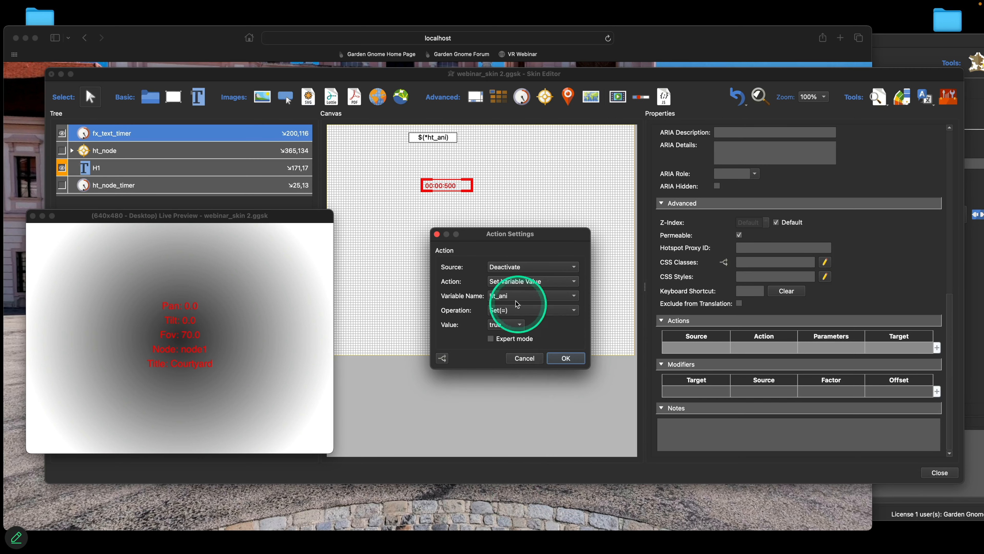
click(503, 307)
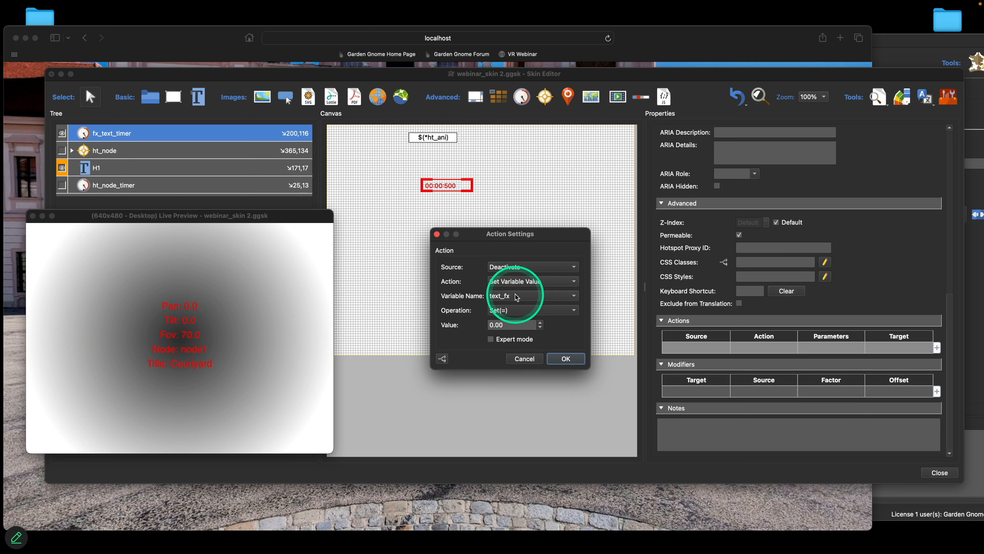
click(504, 310)
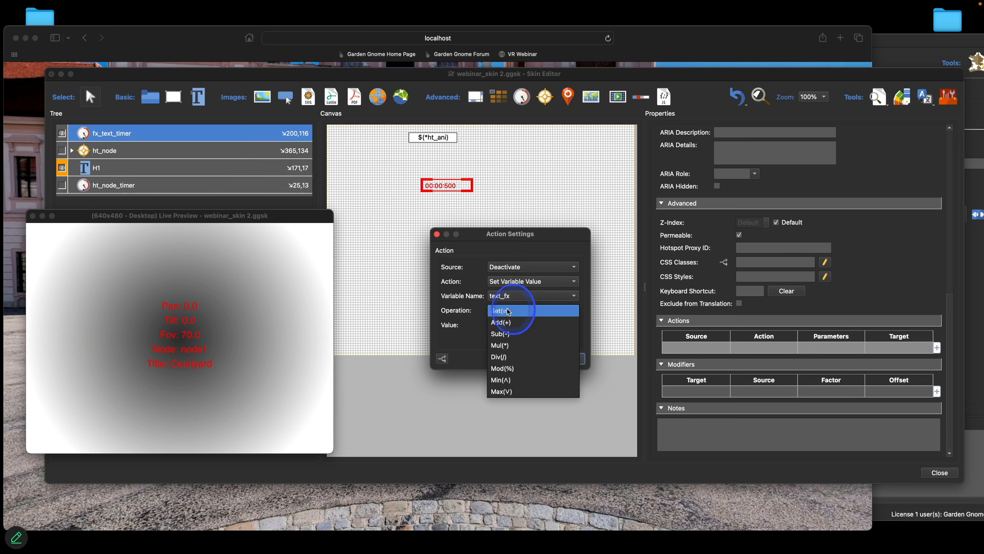
click(509, 321)
drag(505, 324, 484, 323)
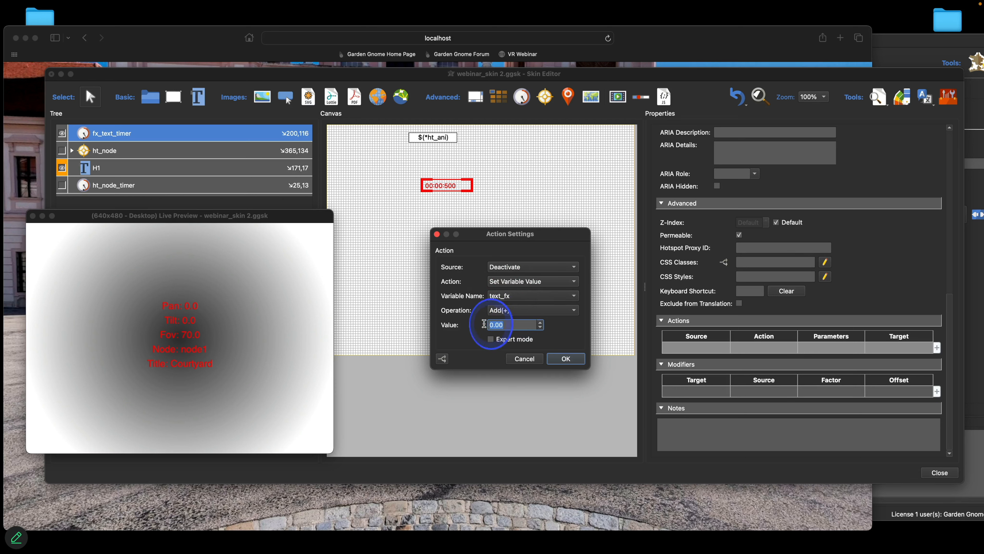
text(1)
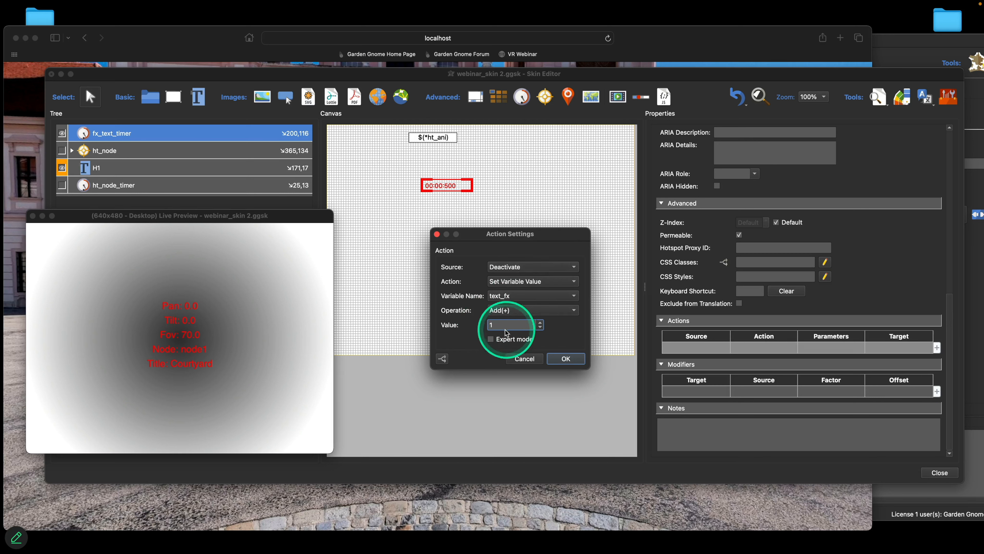
click(559, 360)
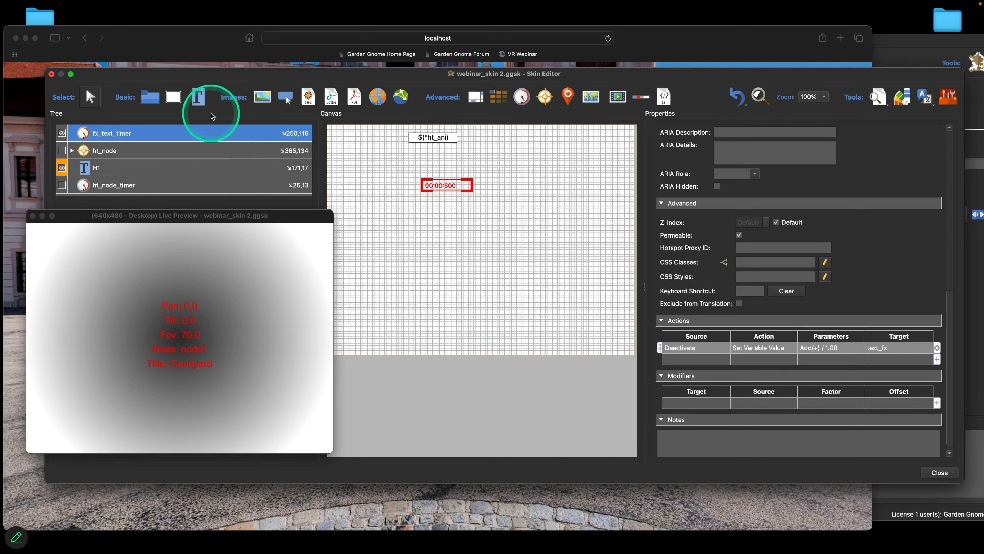
Add a text element beside the $(*ht_ani) text, rename it H2 and assign it the same orange tree color as H1
click(198, 97)
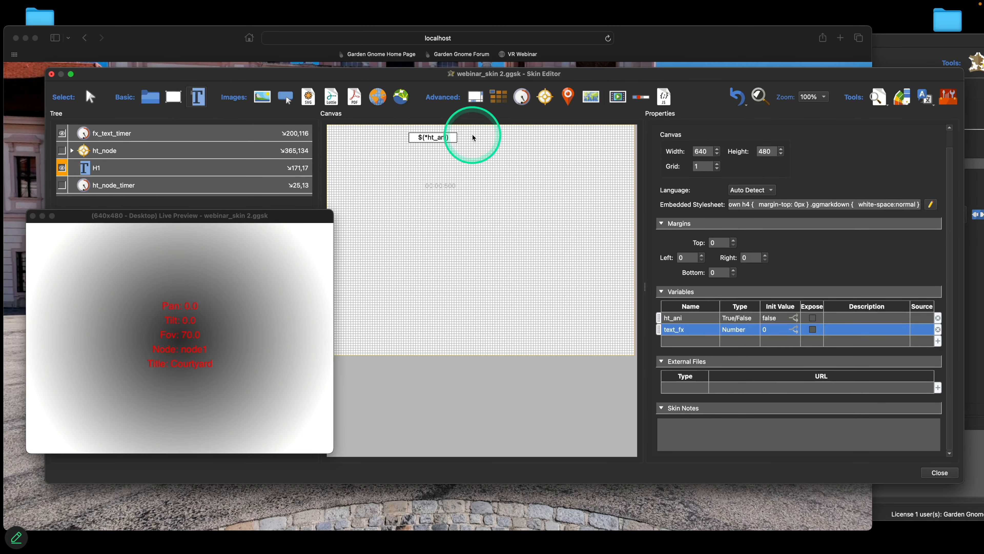
click(473, 138)
double_click(103, 137)
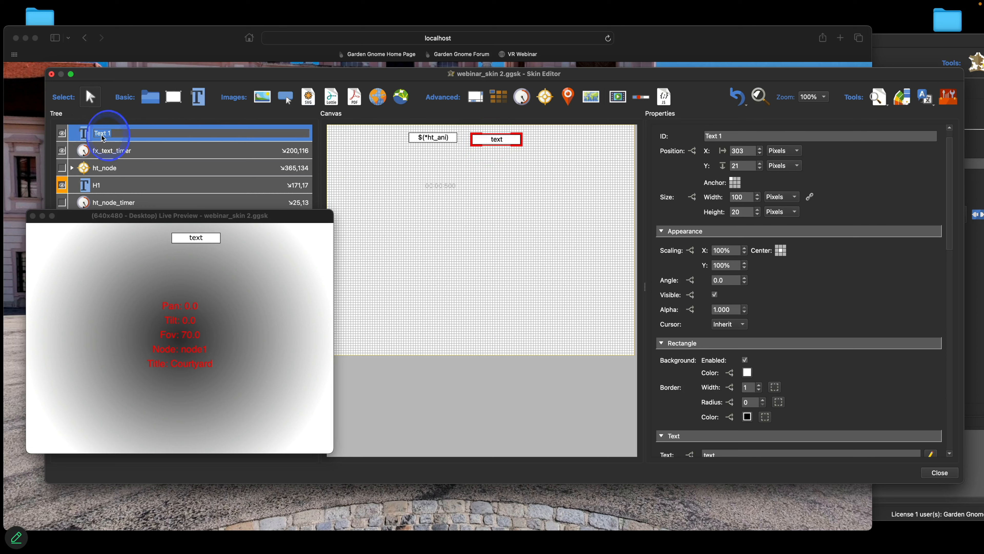
text(H2)
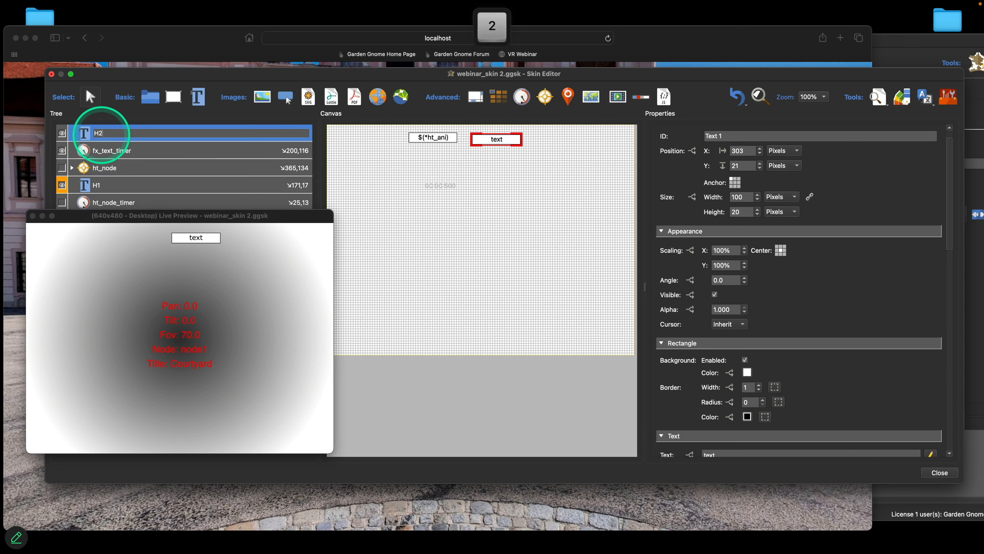
right_click(66, 129)
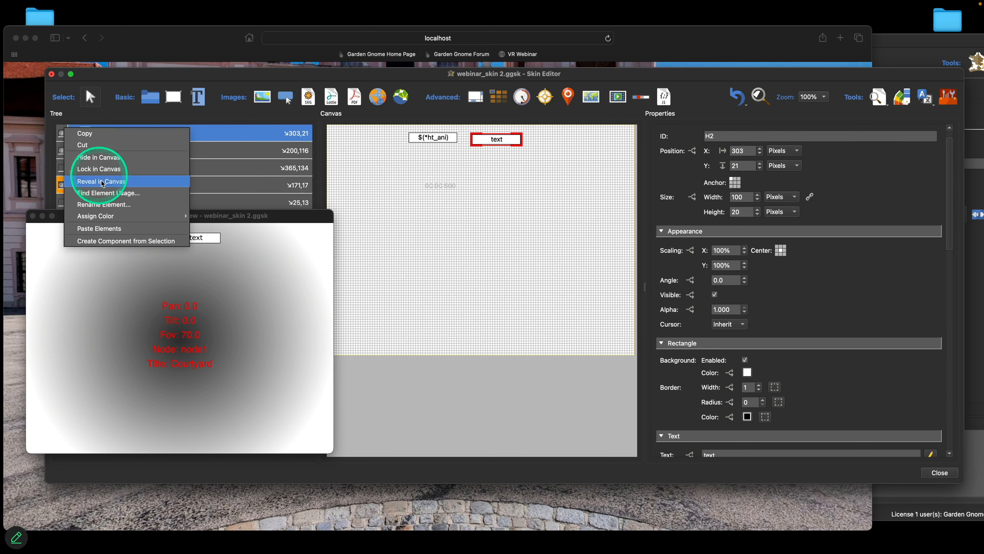
mouse_move(121, 217)
click(199, 226)
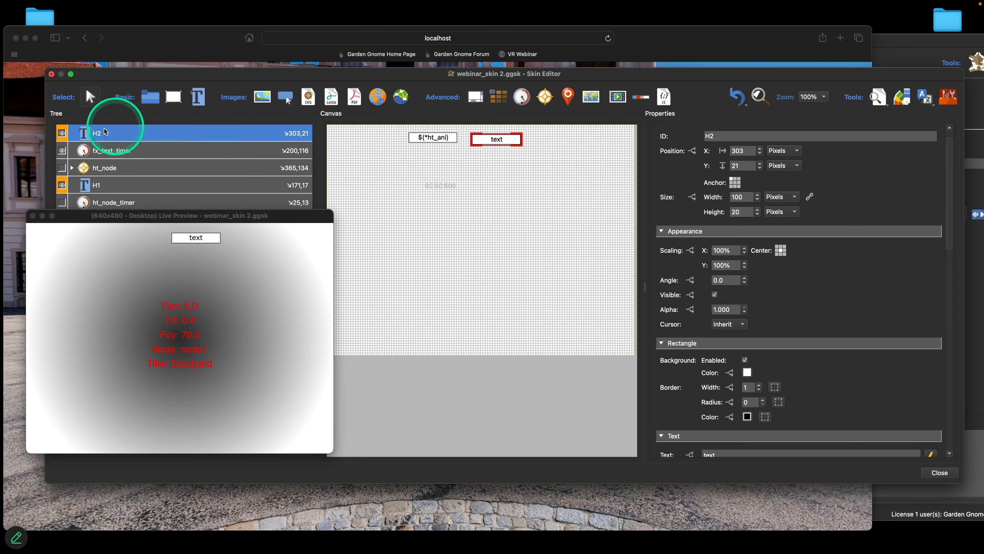
Move H2 to X 289, Y 19, replace its text with the $(*text_fx) placeholder and check it in the live preview
drag(496, 145, 490, 143)
scroll(827, 294, down, 5)
drag(725, 250, 693, 249)
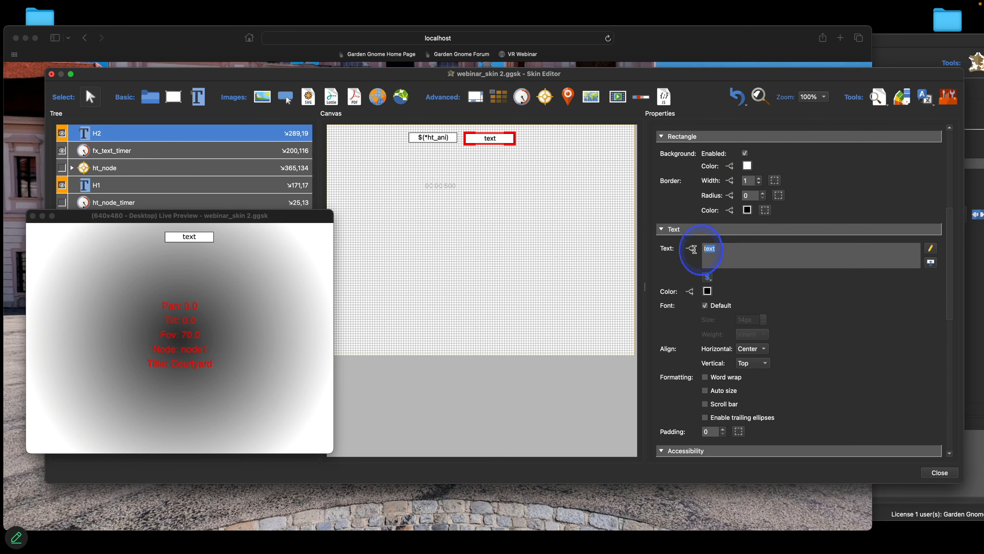
click(708, 277)
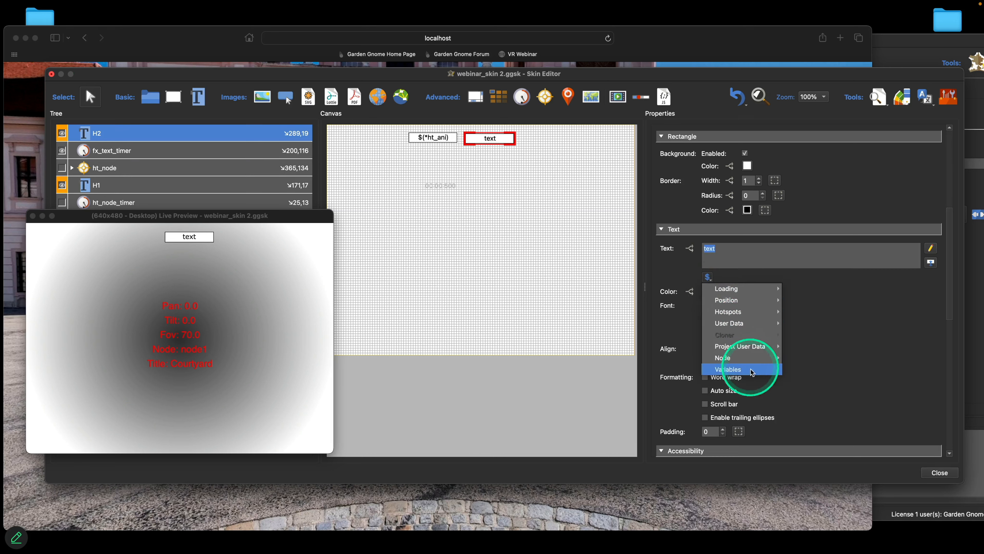
mouse_move(750, 370)
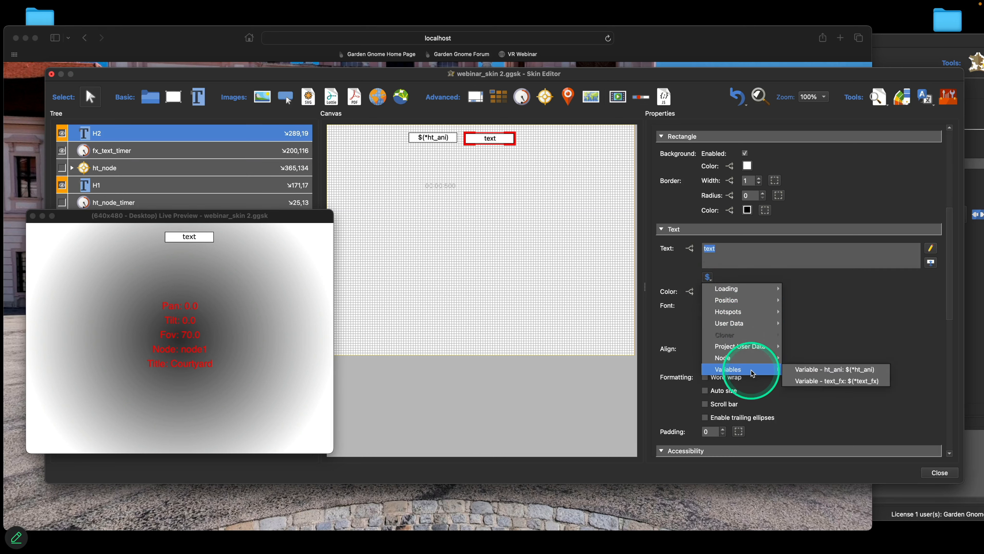
click(842, 381)
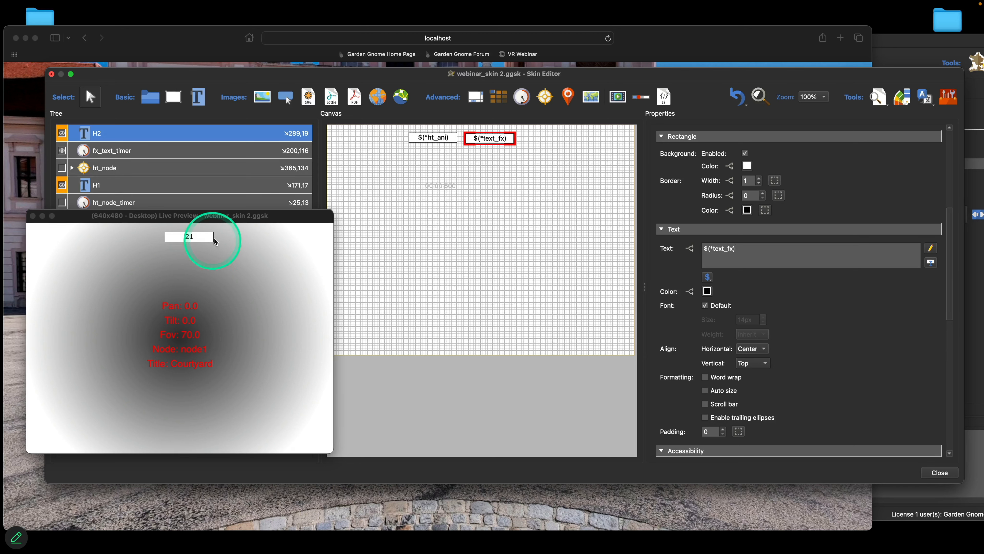
drag(257, 218, 243, 270)
click(170, 330)
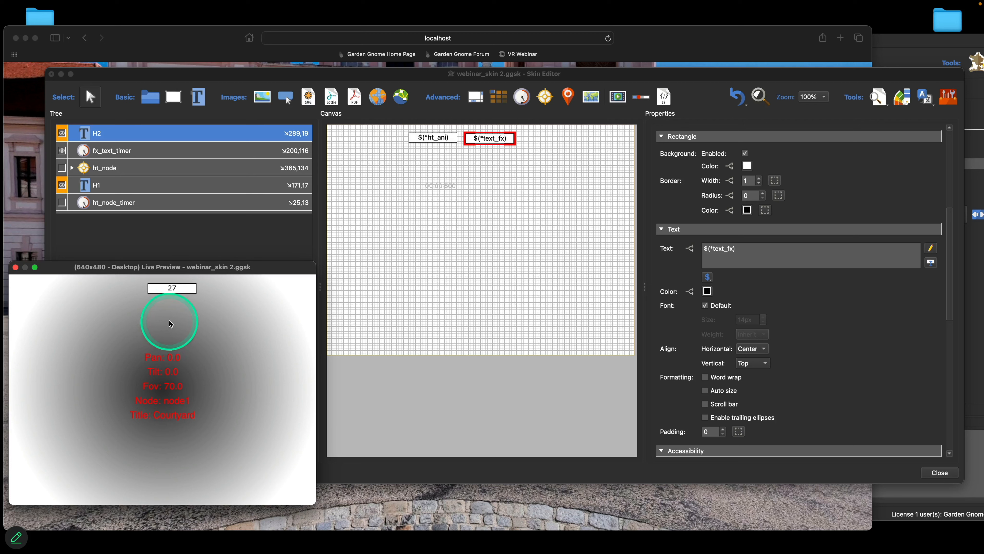
Add a text element near the middle of the canvas and rename it fx_text
click(198, 97)
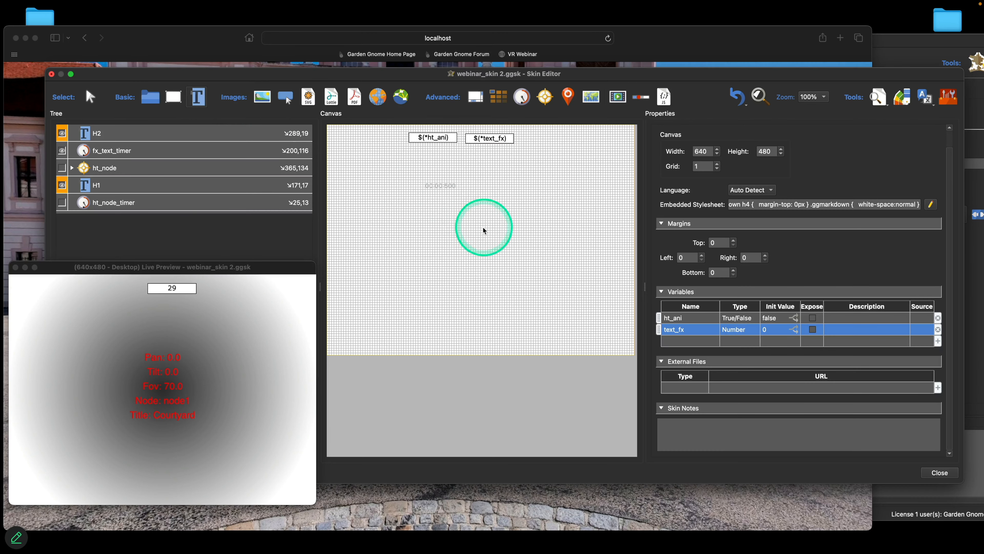
click(472, 243)
drag(472, 242, 474, 241)
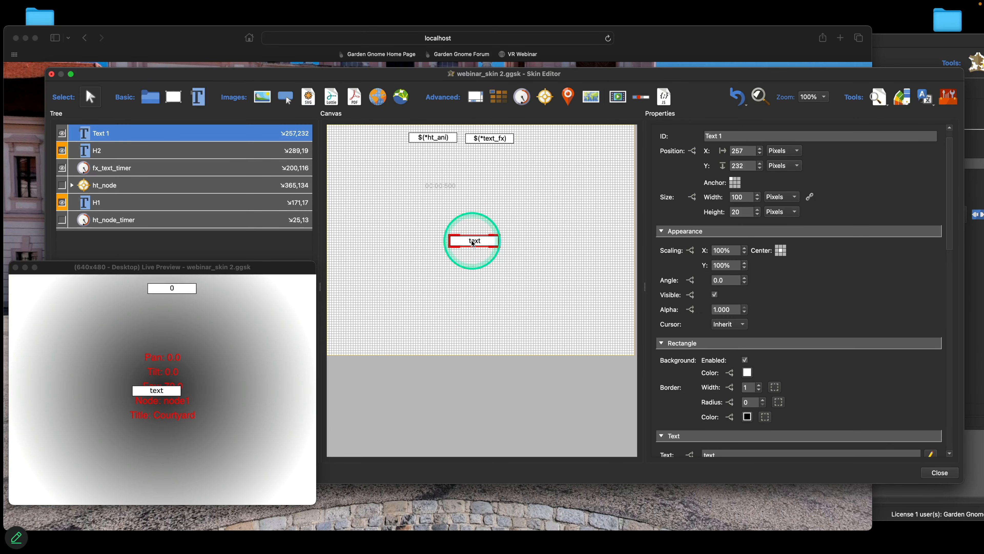
click(97, 135)
click(143, 133)
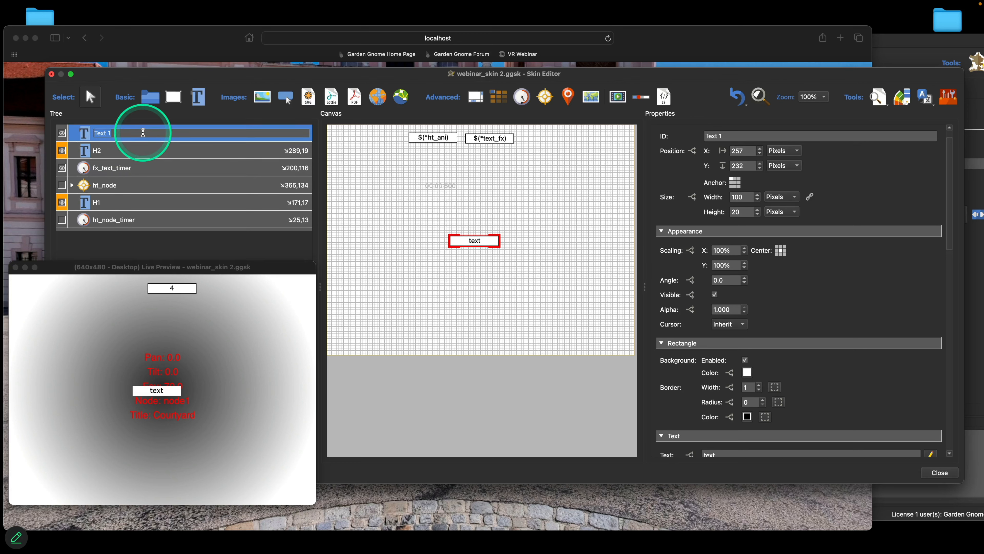
text(fx_text)
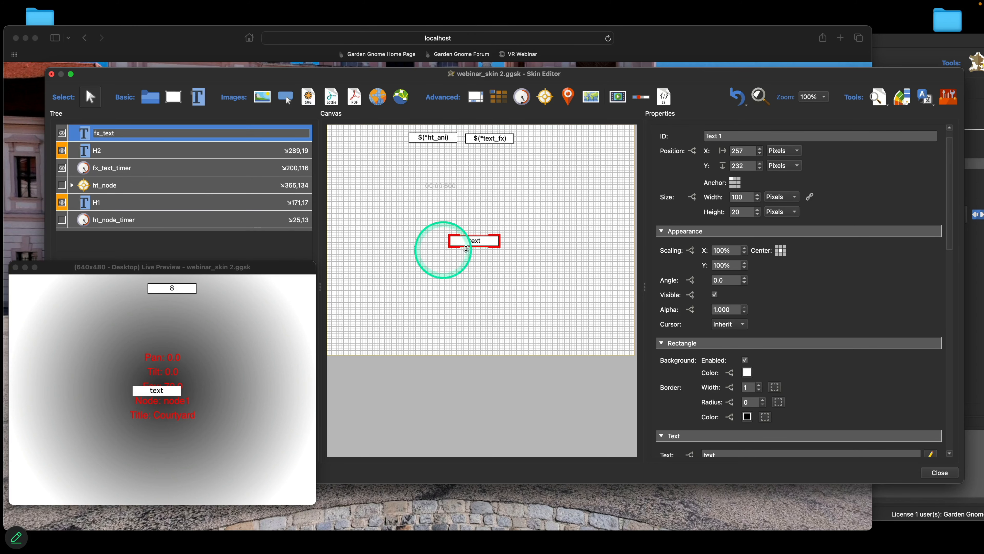
Replace the fx_text element's content with "Text FX"
double_click(470, 242)
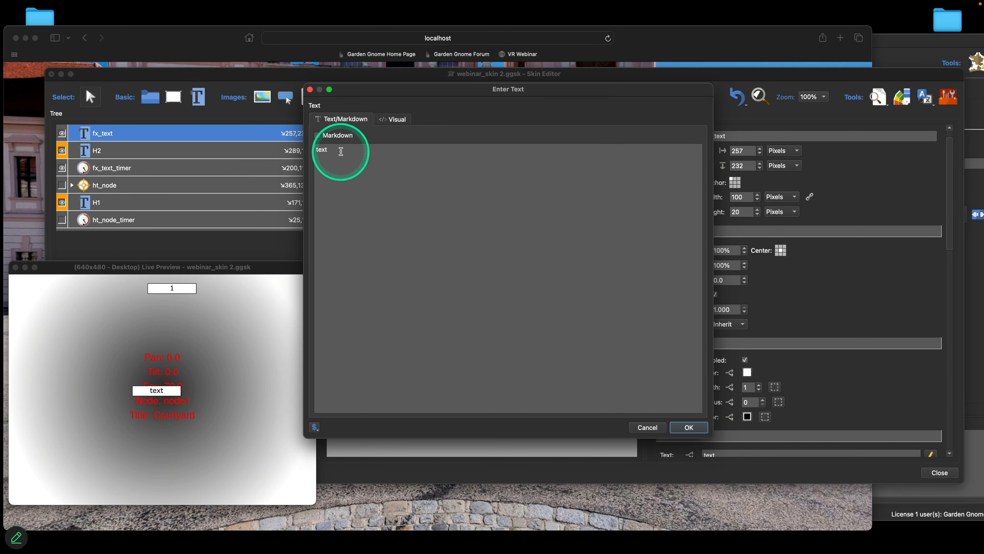
double_click(316, 150)
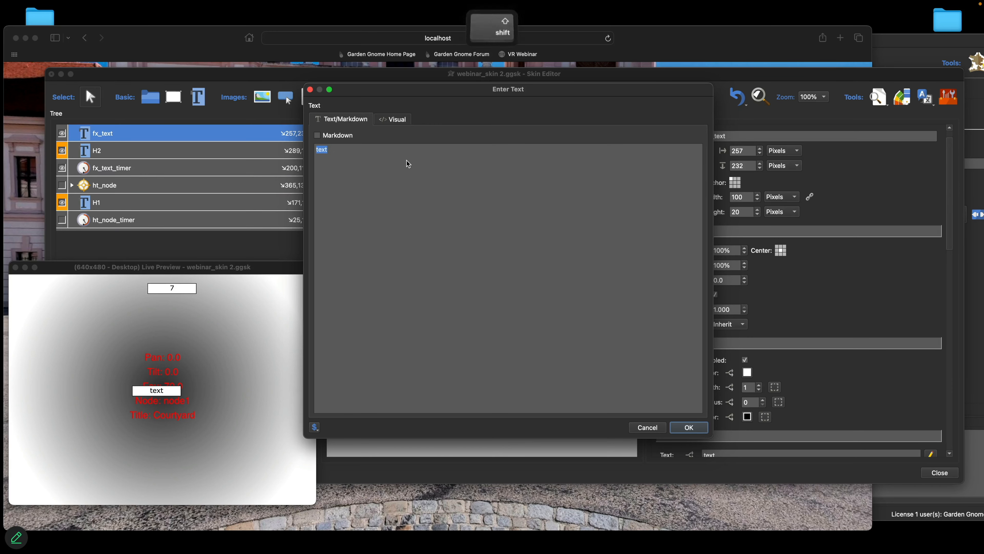
text(Text F)
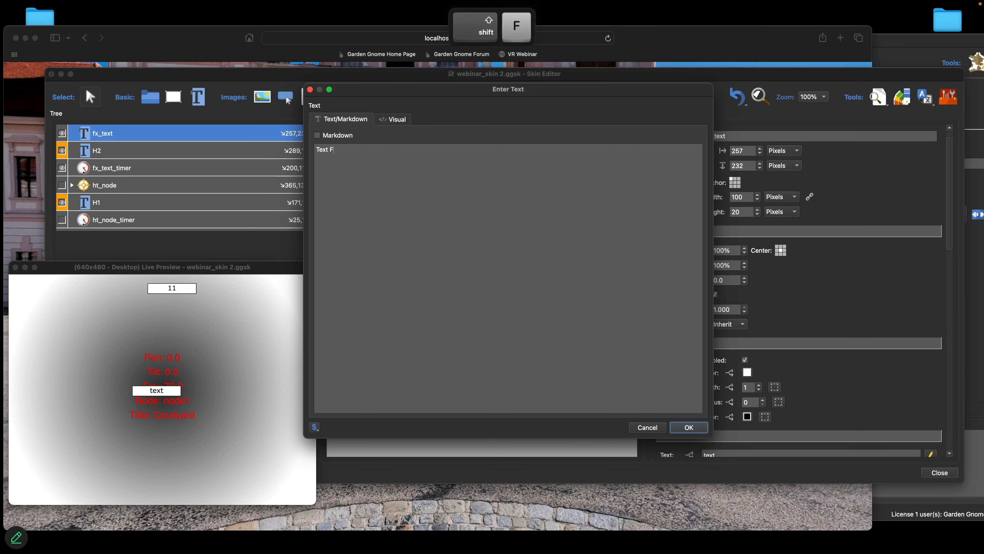
text(X)
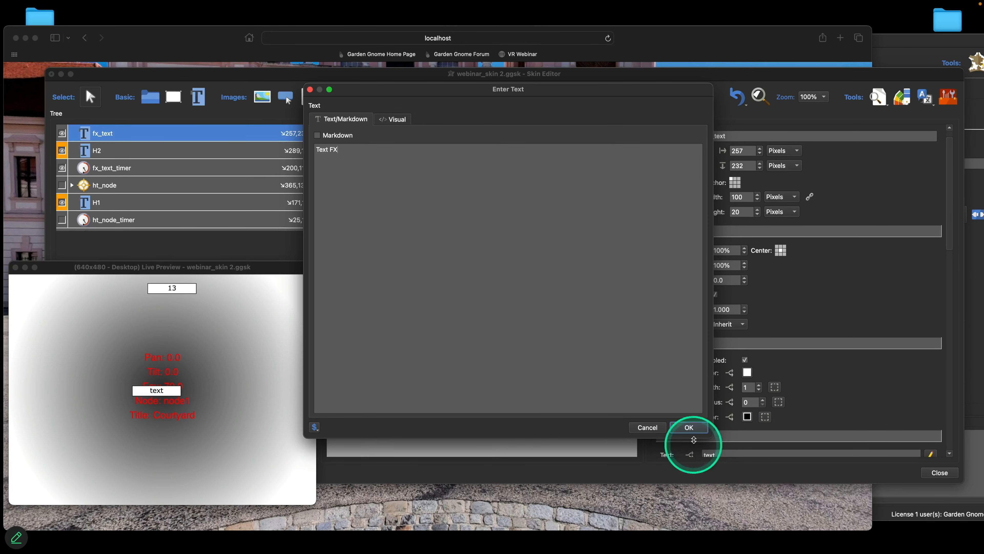
click(693, 427)
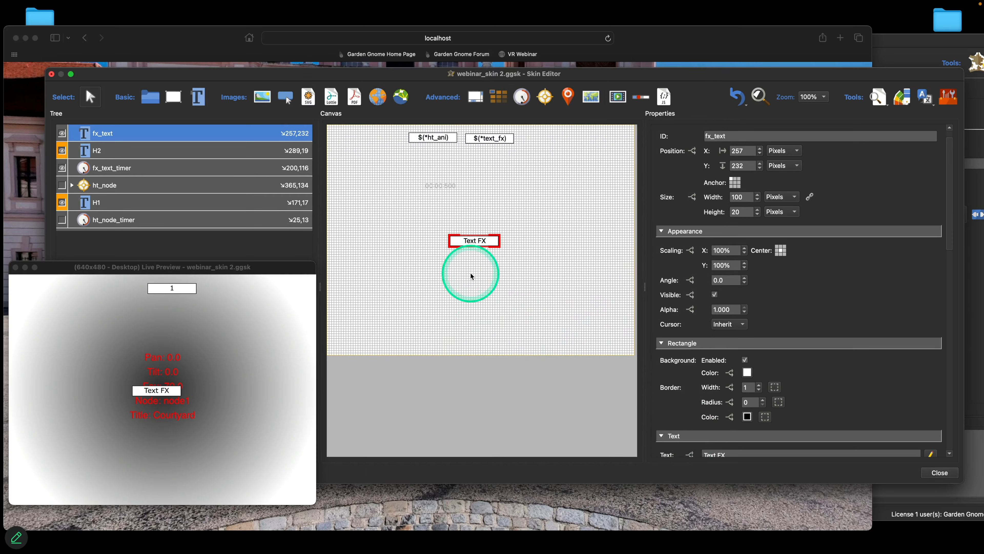
Wrap fx_text in a container named fx_container and move the container to X 135, Y 224
click(150, 97)
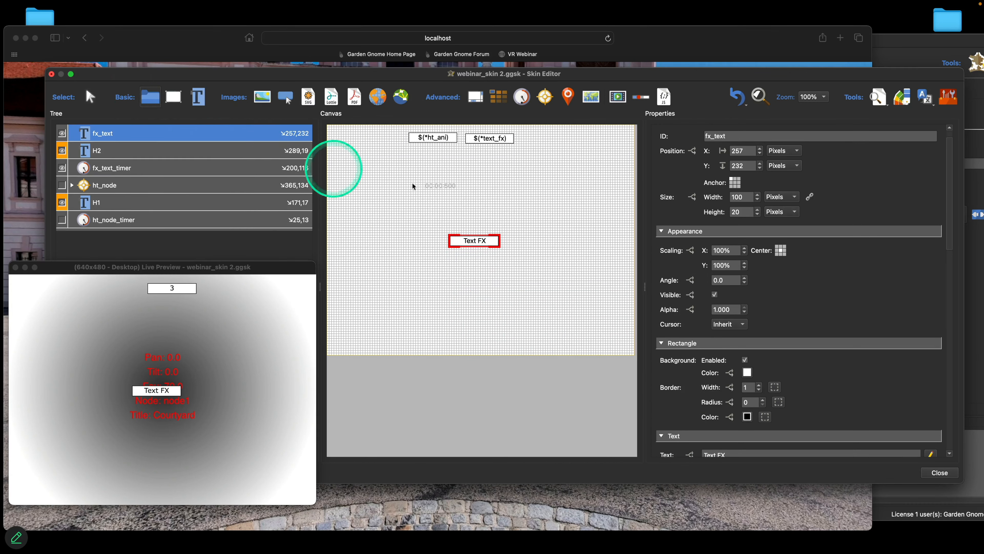
drag(449, 224, 473, 247)
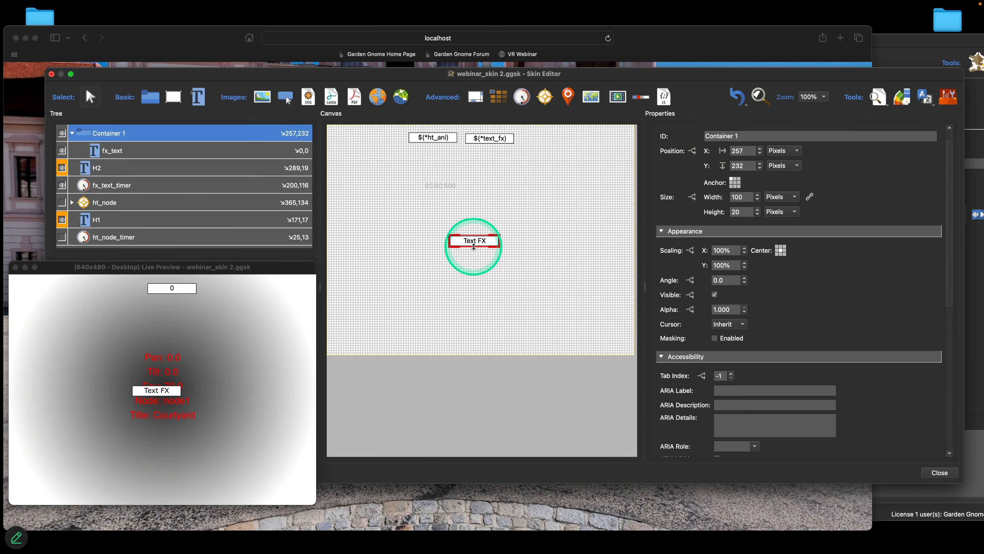
click(104, 135)
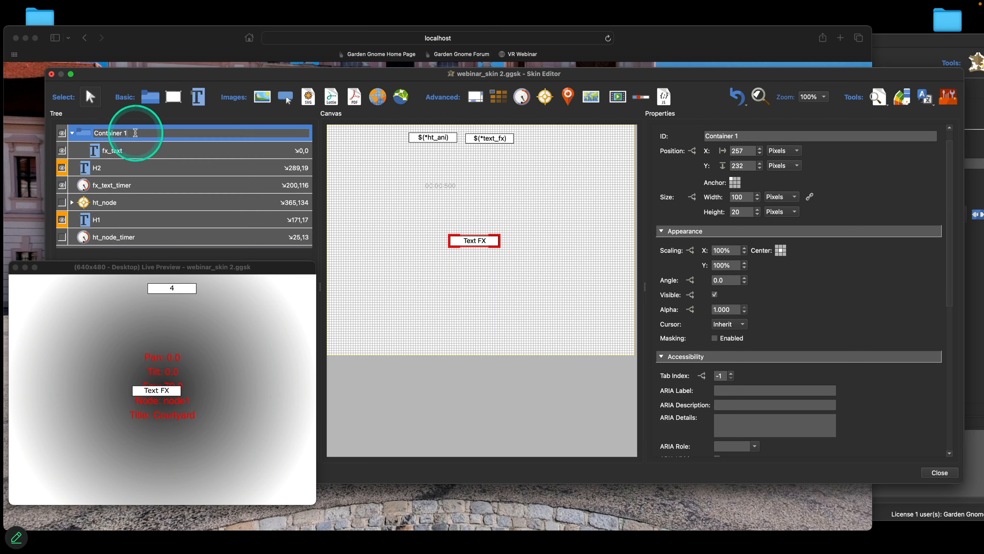
key(BackSpace)
key(BackSpace)
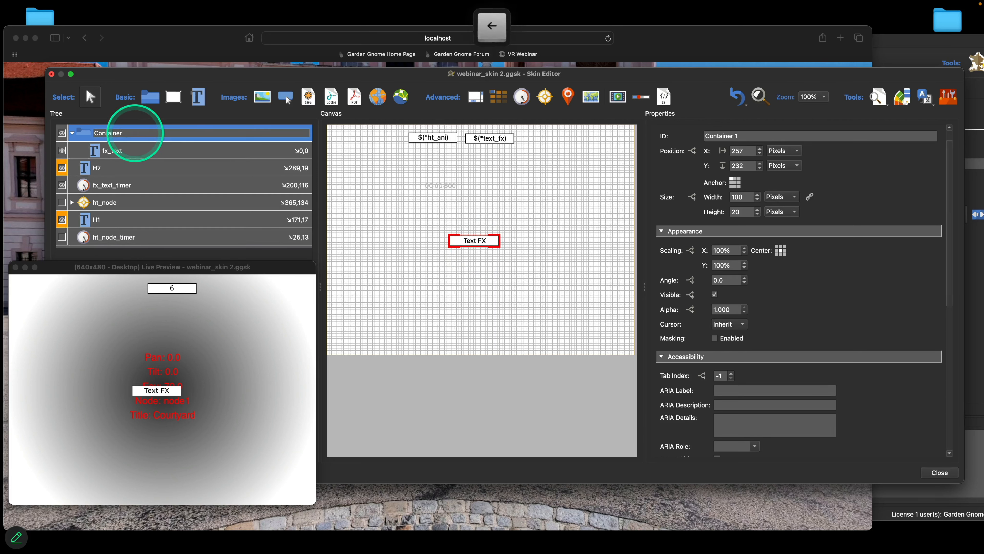
key(BackSpace)
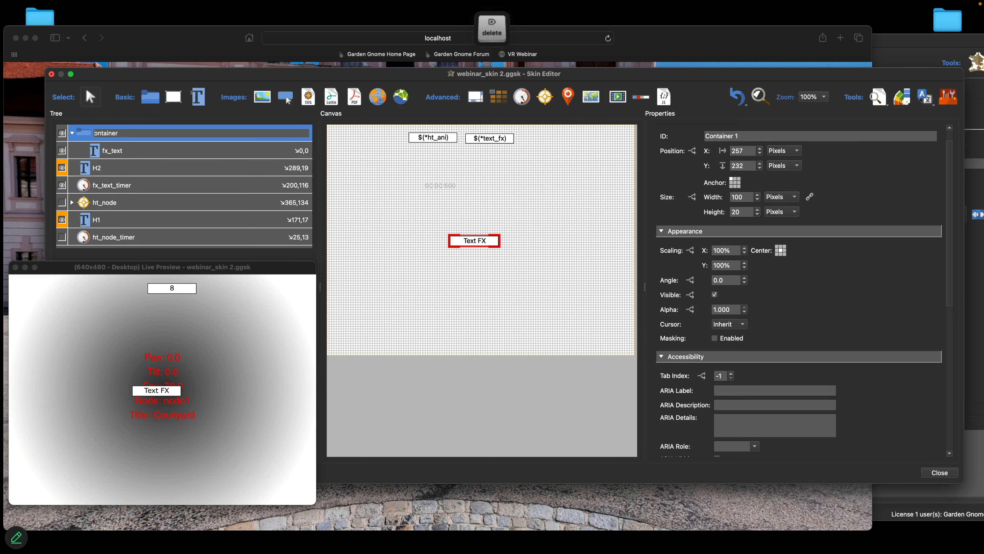
text(c)
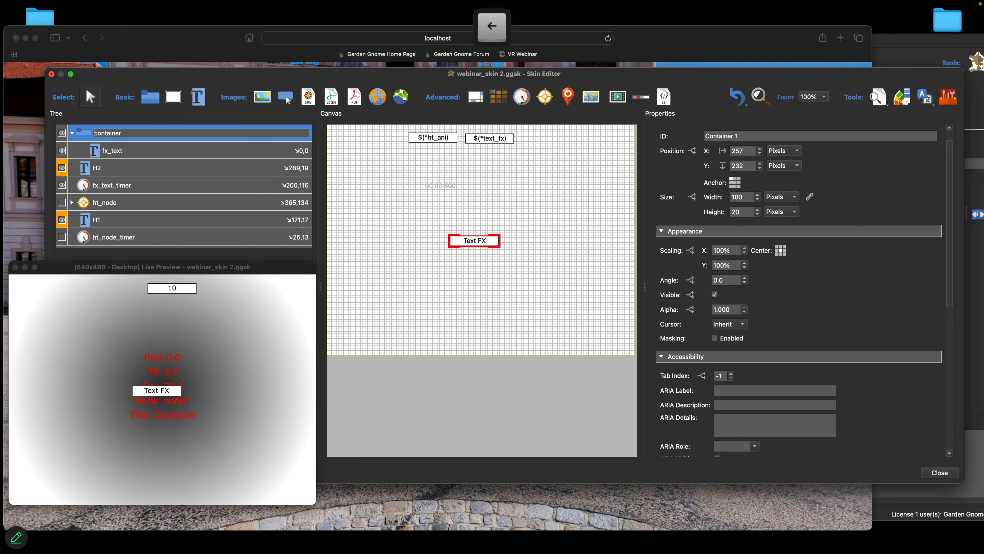
text(fx_)
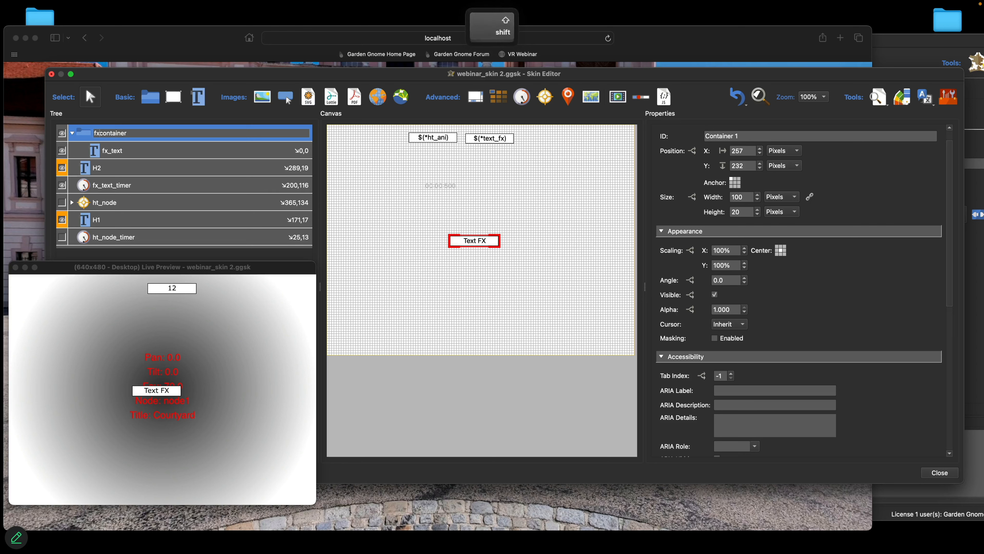
click(97, 141)
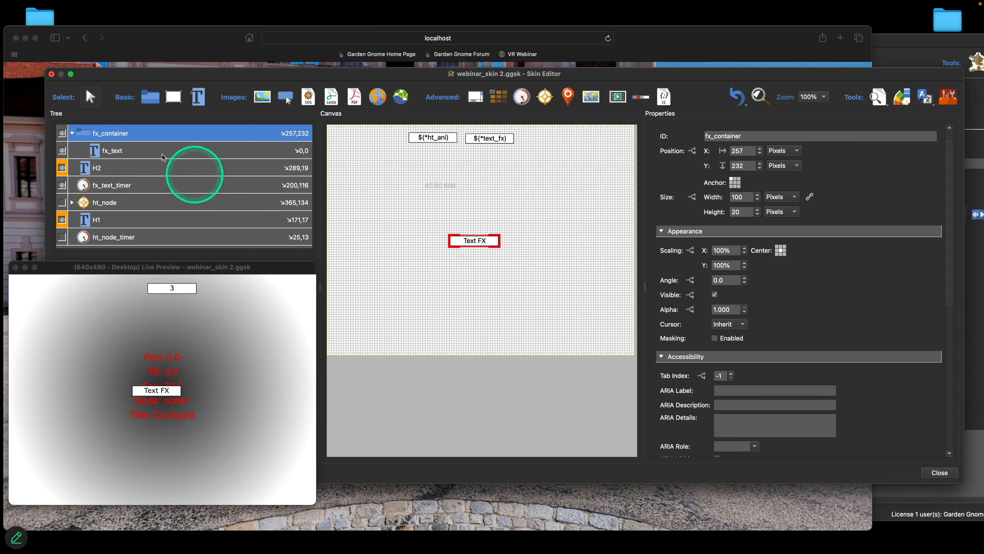
drag(469, 244, 411, 239)
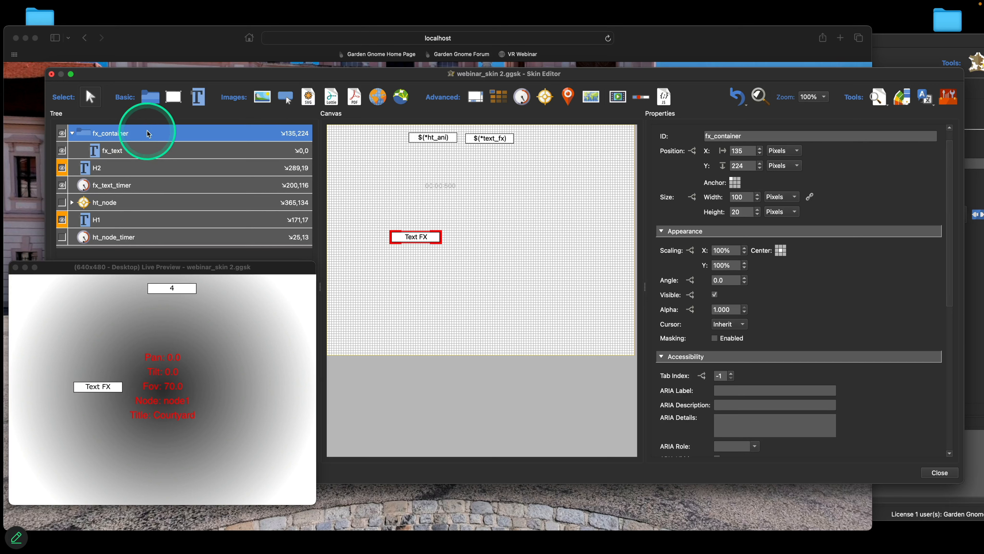
scroll(904, 277, down, 3)
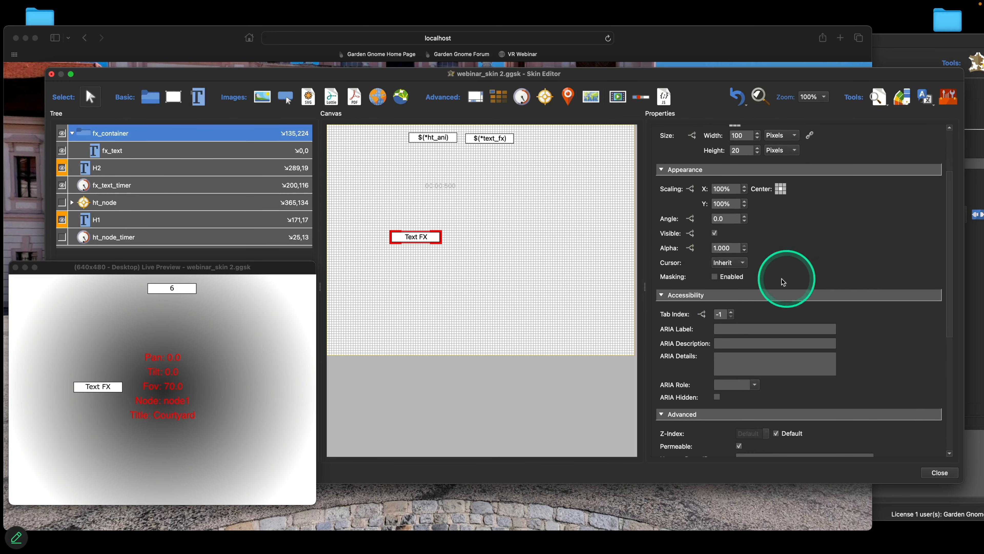
click(715, 277)
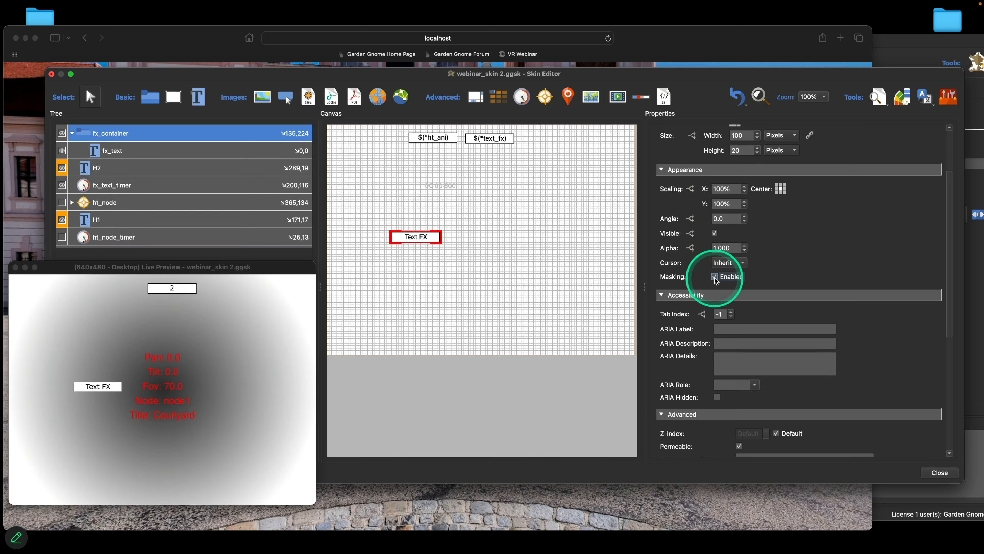
click(714, 277)
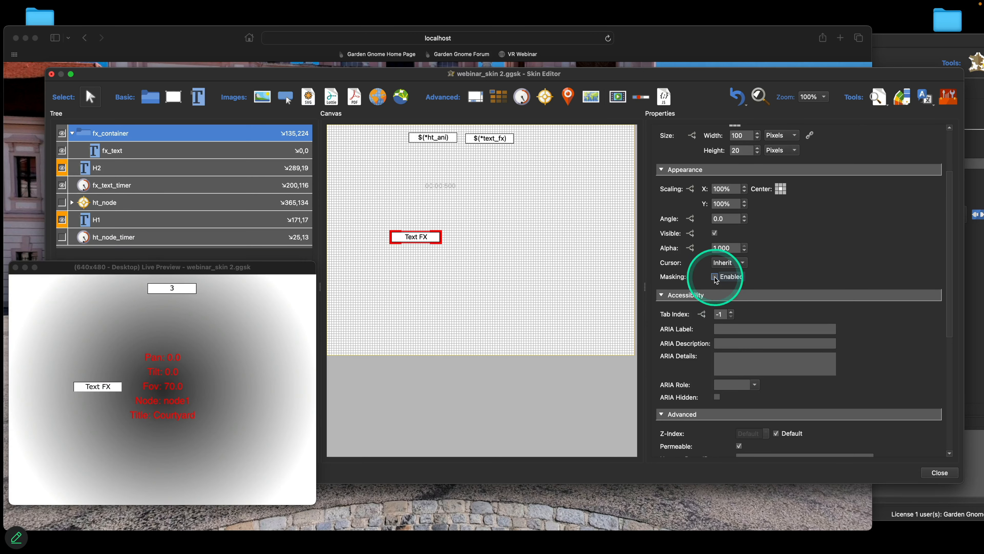
Set the X position of fx_text inside its container to 100 pixels
click(155, 156)
scroll(824, 314, up, 2)
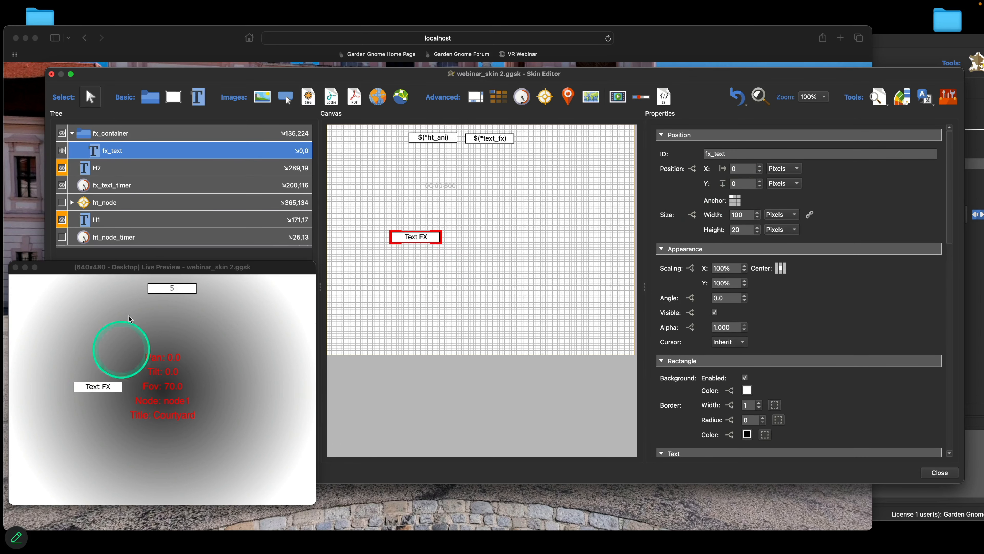
double_click(728, 170)
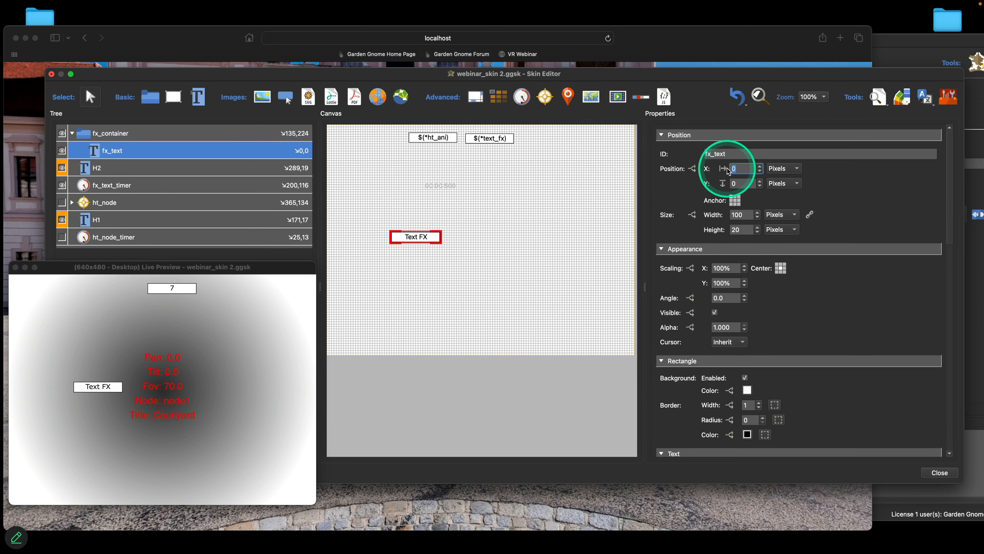
text(100)
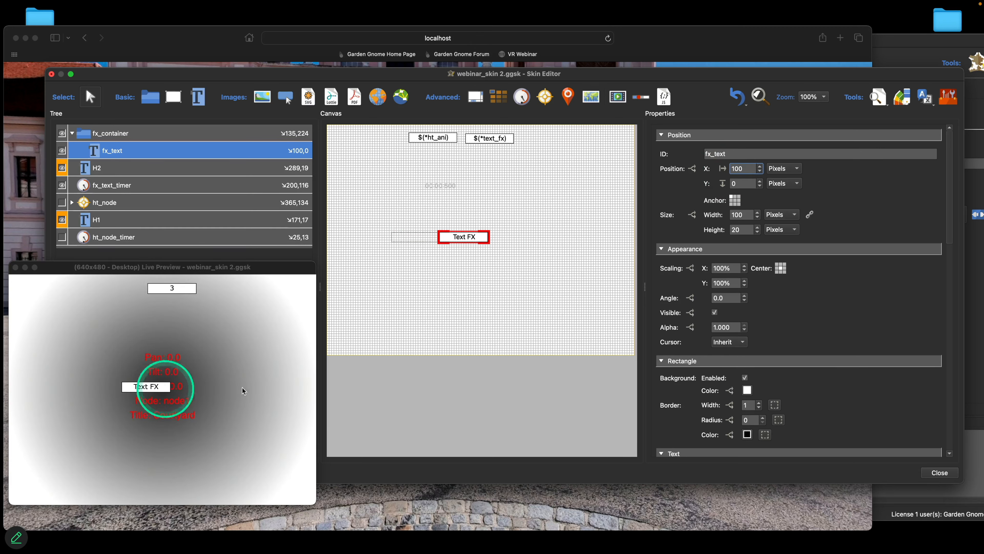
Enable masking on fx_container
click(171, 133)
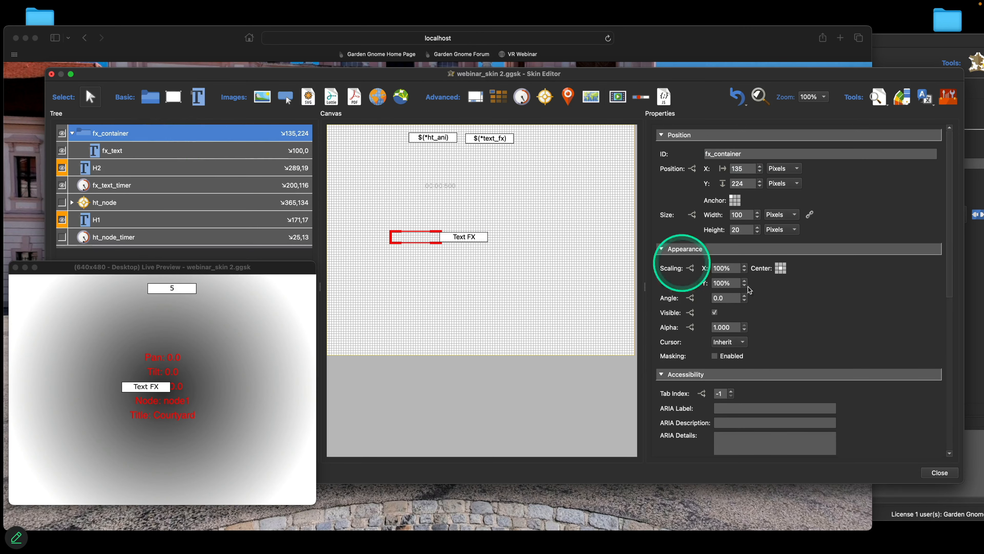
scroll(829, 310, down, 2)
scroll(829, 310, down, 2)
click(714, 307)
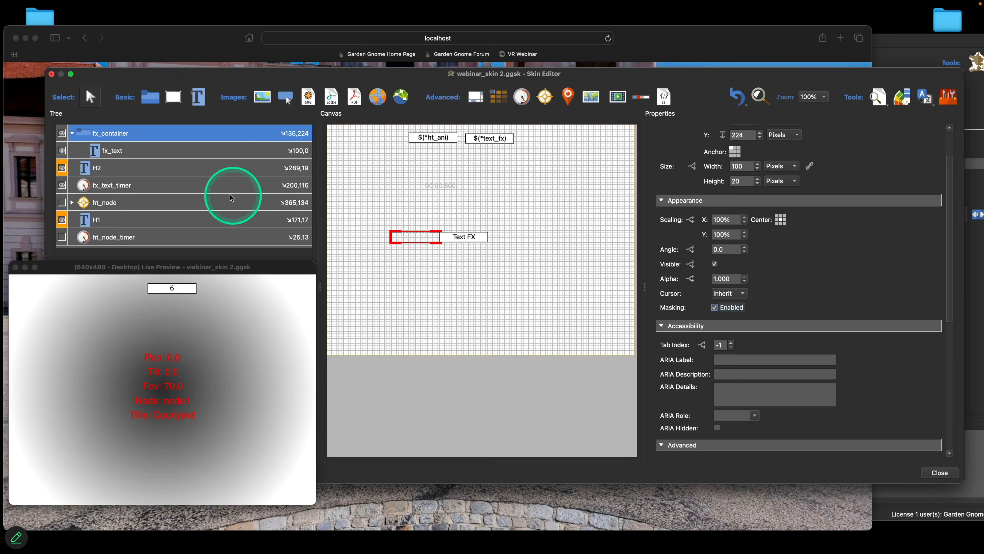
Set the border width of fx_text to 0
click(152, 144)
scroll(858, 295, down, 8)
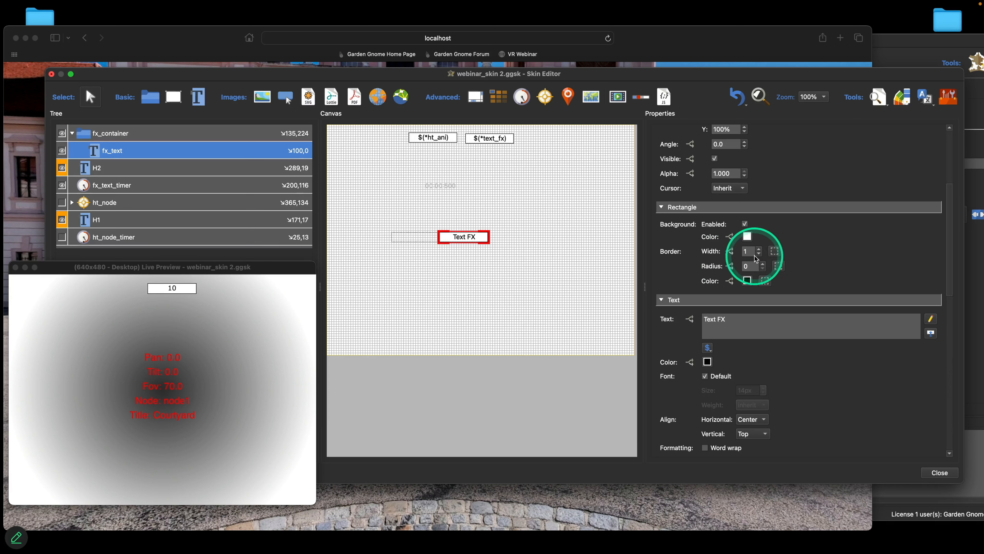
click(760, 254)
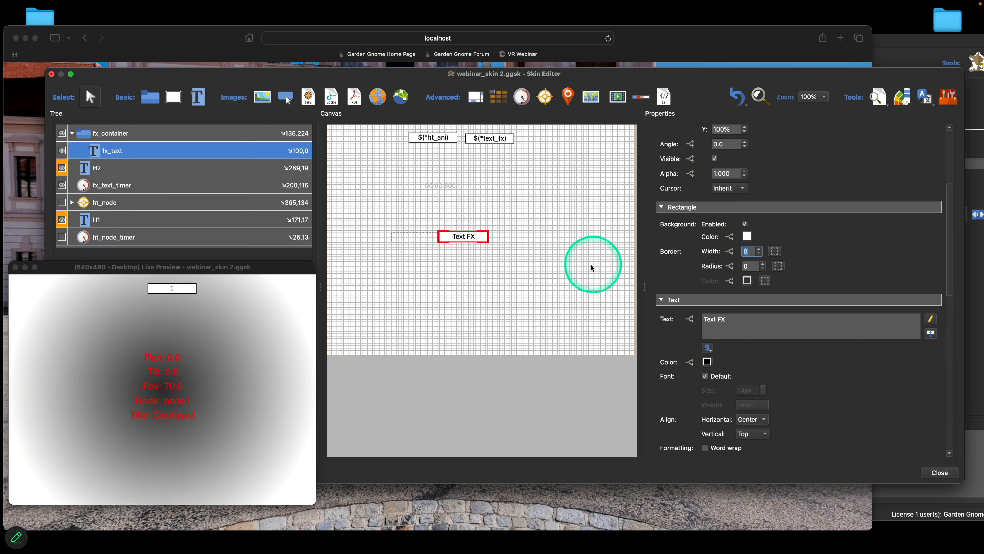
Add a logic block to the position of fx_text with the trigger condition *text_fx >= 1
scroll(888, 257, up, 5)
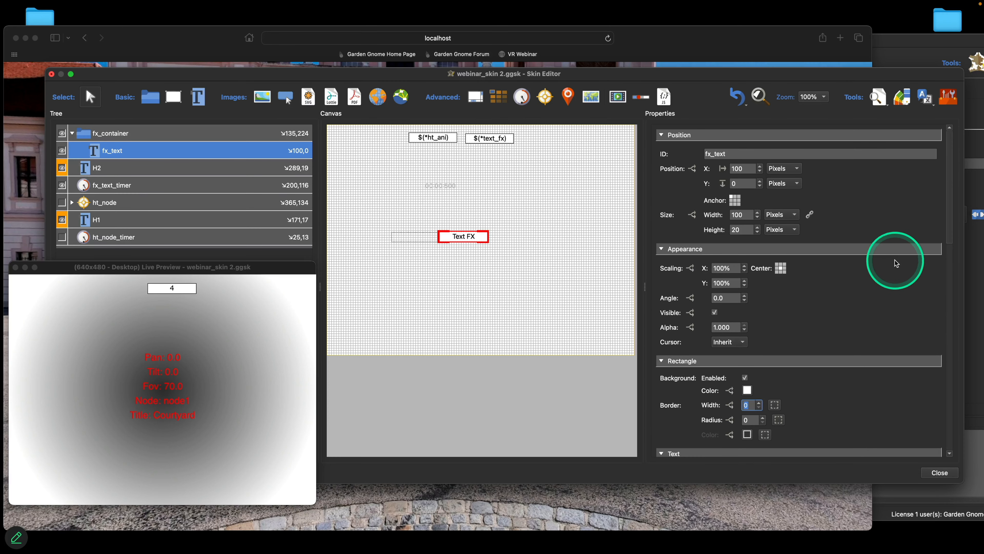
click(693, 169)
double_click(401, 213)
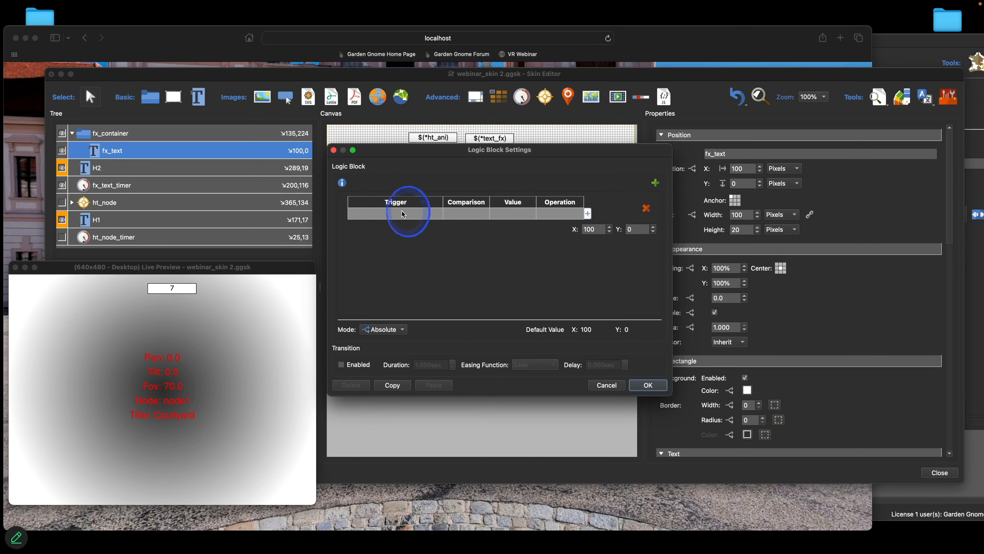
mouse_move(405, 300)
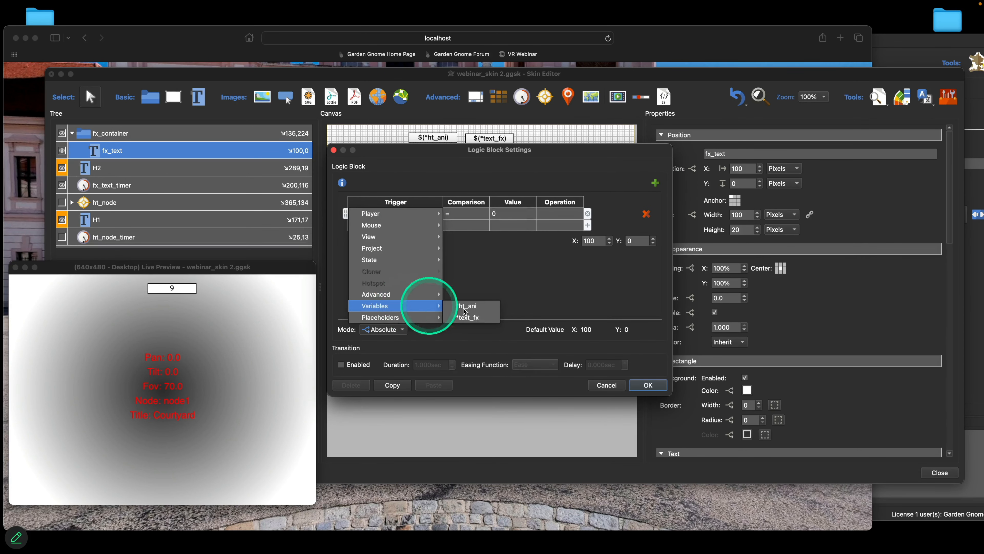
click(479, 314)
double_click(460, 214)
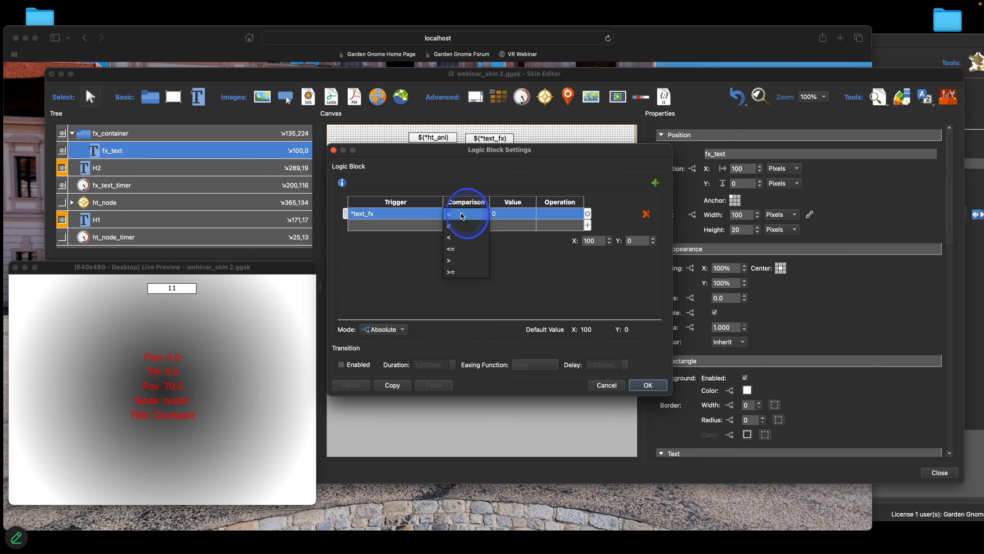
click(458, 272)
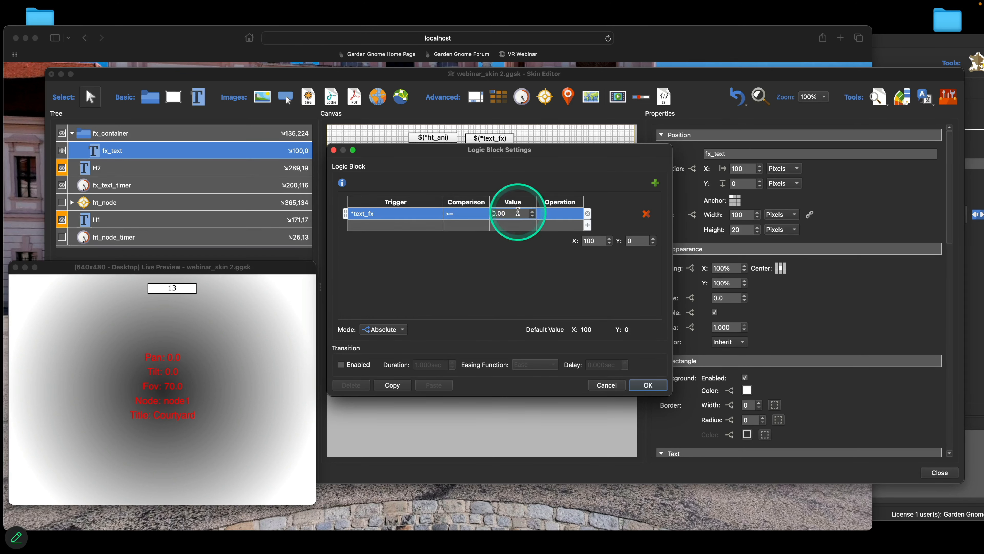
double_click(513, 214)
text(1)
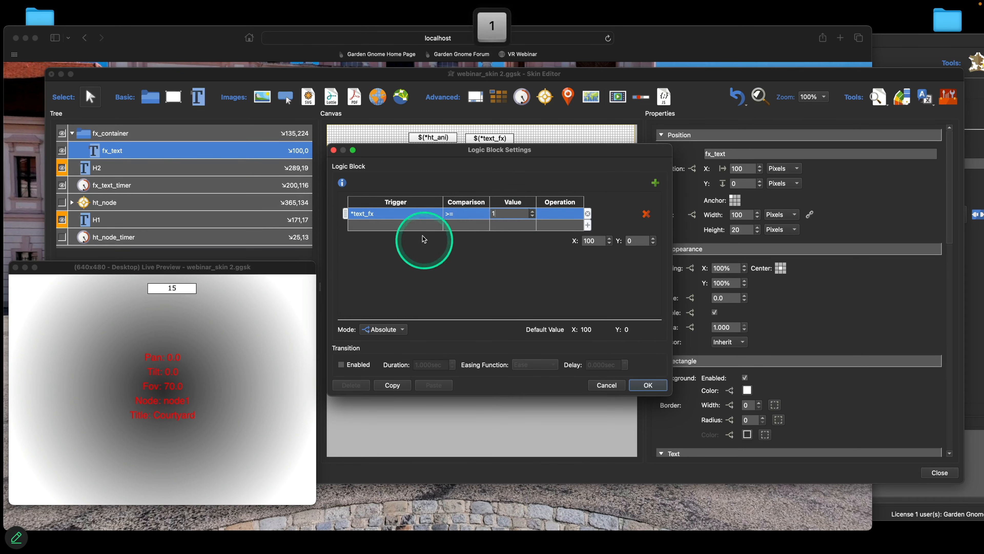
Add an And condition *text_fx <= 2 to the position logic block of fx_text
click(420, 226)
click(418, 228)
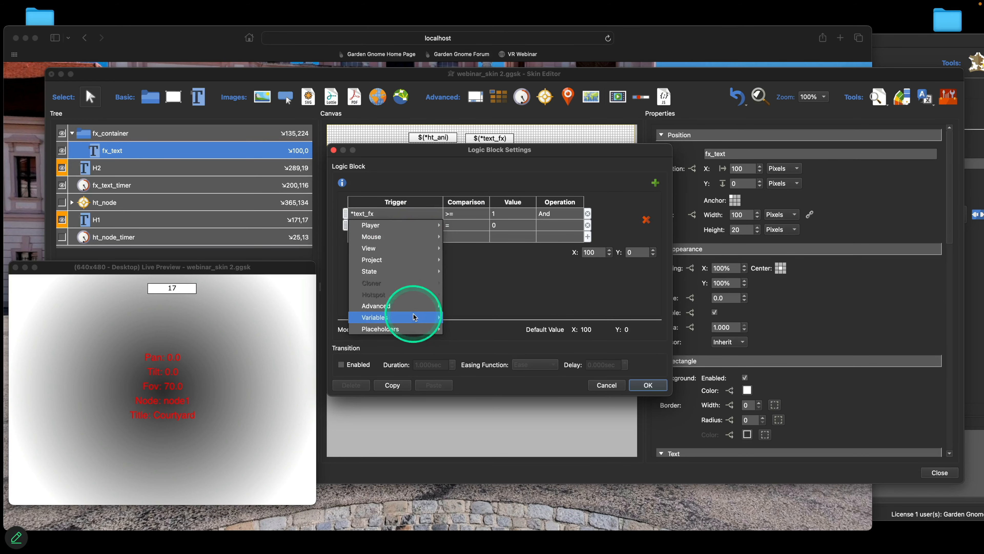
mouse_move(419, 328)
mouse_move(470, 356)
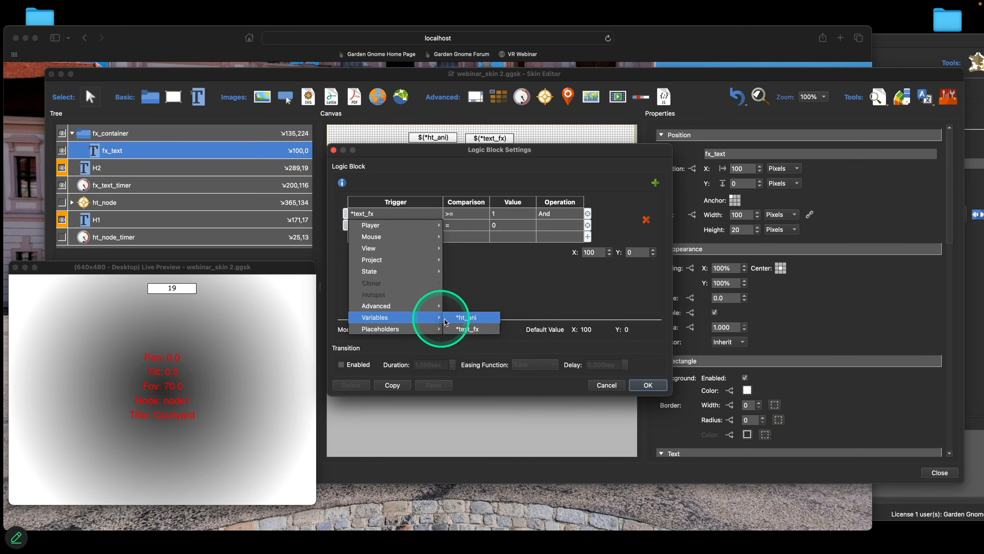
click(465, 317)
click(477, 225)
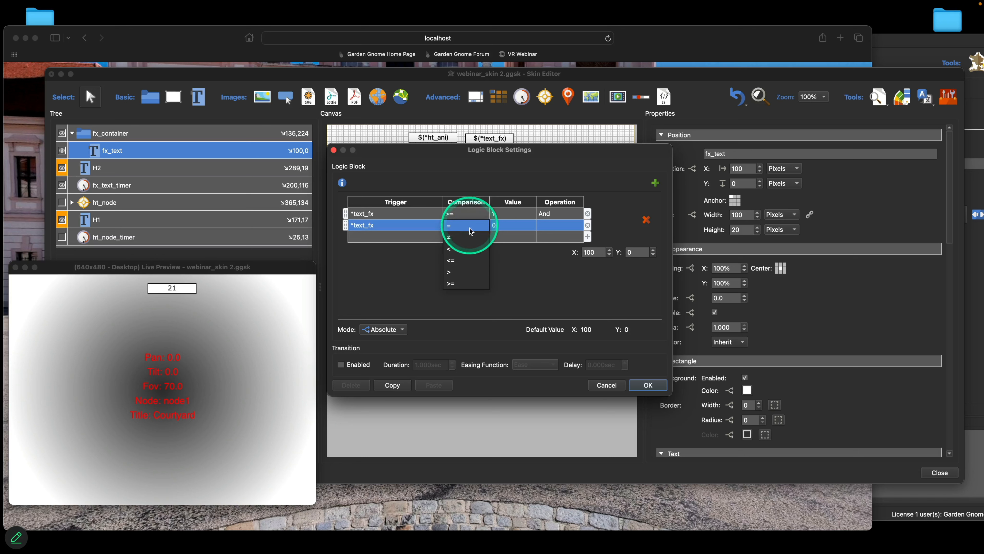
click(462, 260)
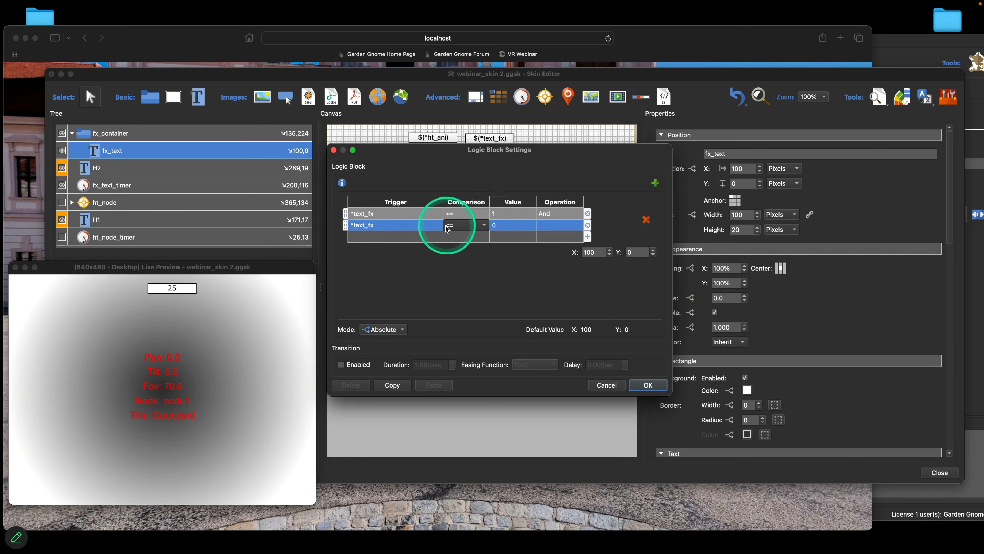
click(503, 227)
text(2)
Set the X position for this logic block of fx_text to 0 and apply it
click(581, 254)
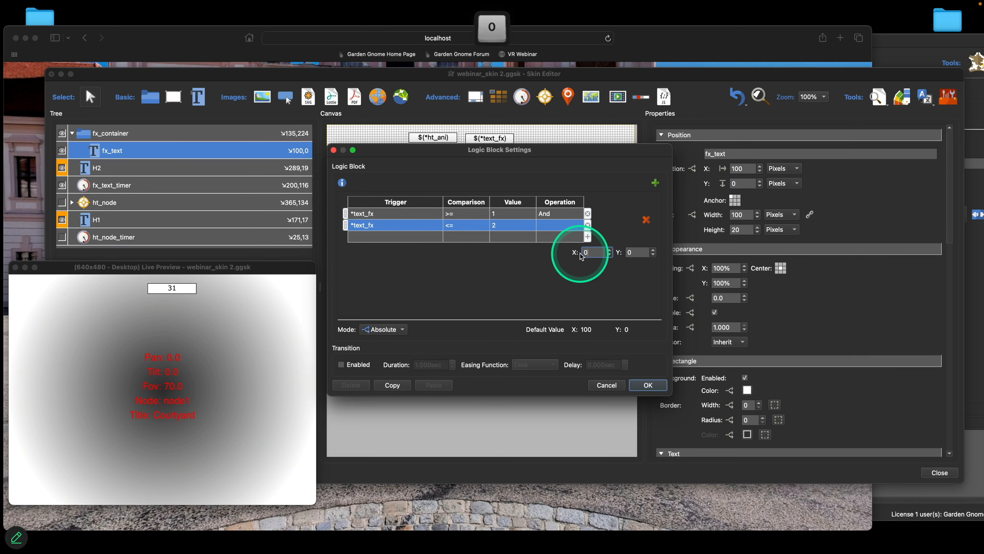
text(0)
click(659, 383)
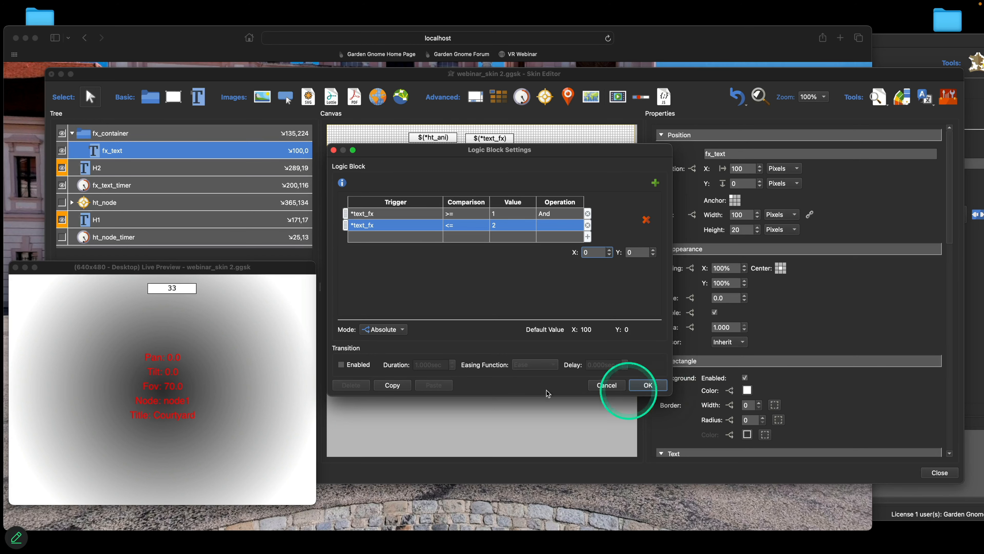
click(645, 385)
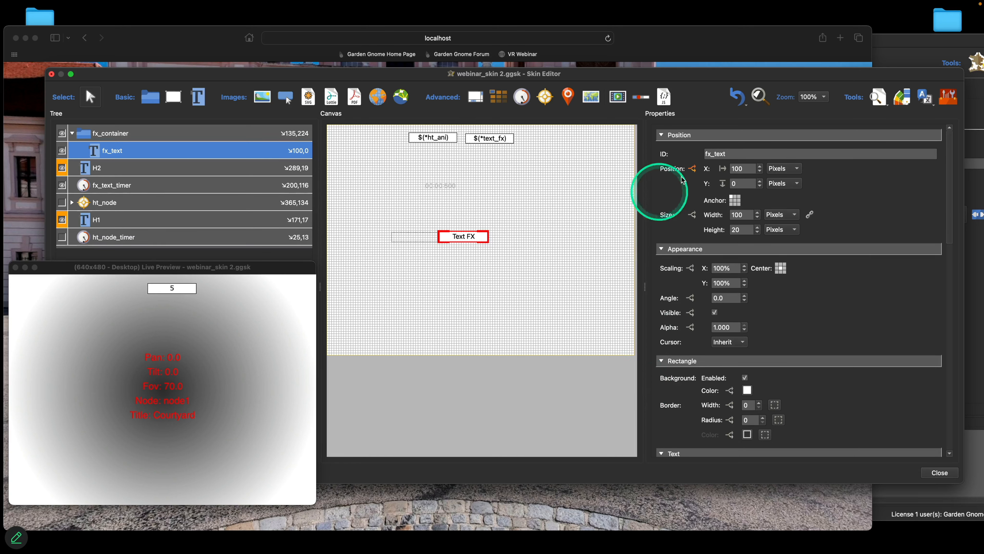
Enable the transition on the position logic of fx_text with a duration of 0.5 seconds
click(692, 168)
click(354, 361)
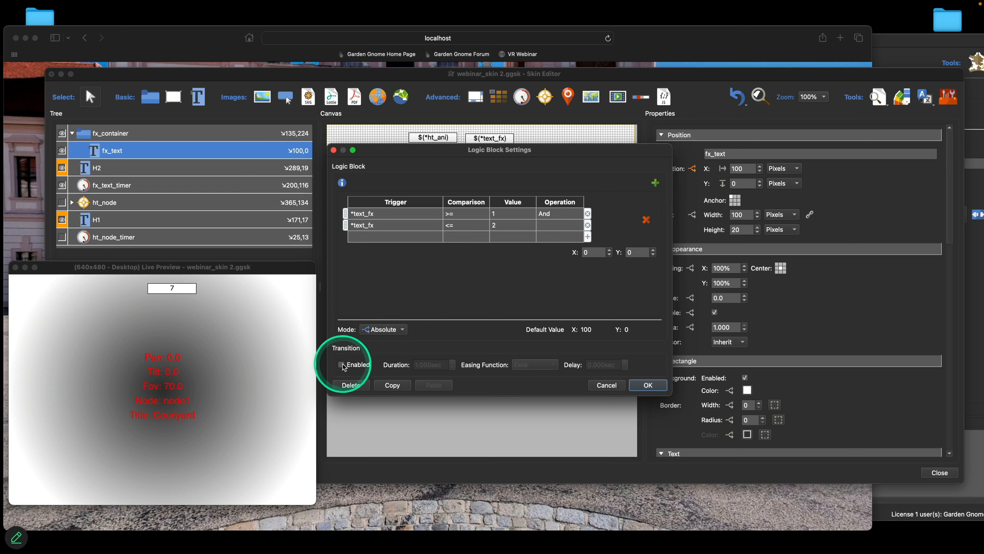
double_click(419, 366)
mouse_move(419, 367)
mouse_down()
mouse_move(437, 365)
mouse_move(410, 366)
mouse_up()
click(418, 368)
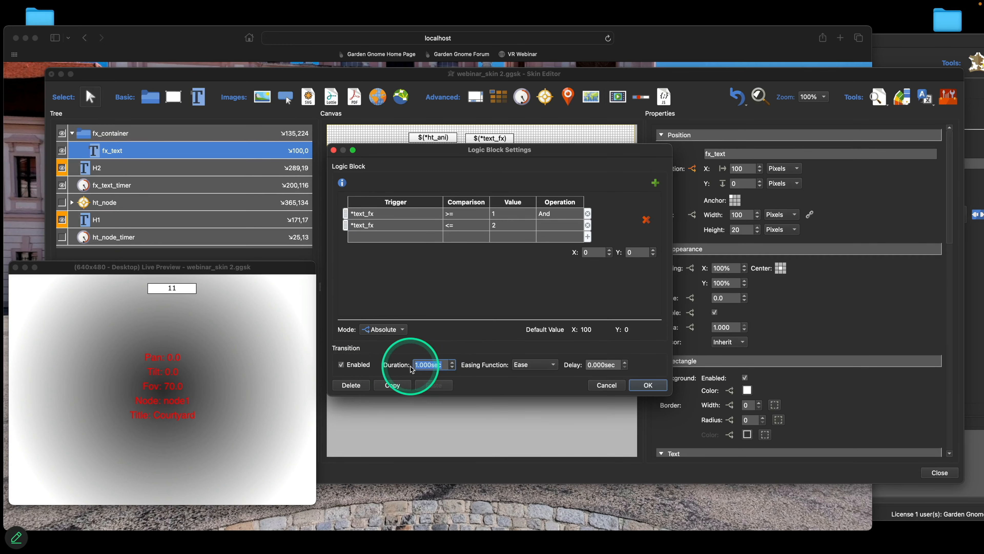
text(0.)
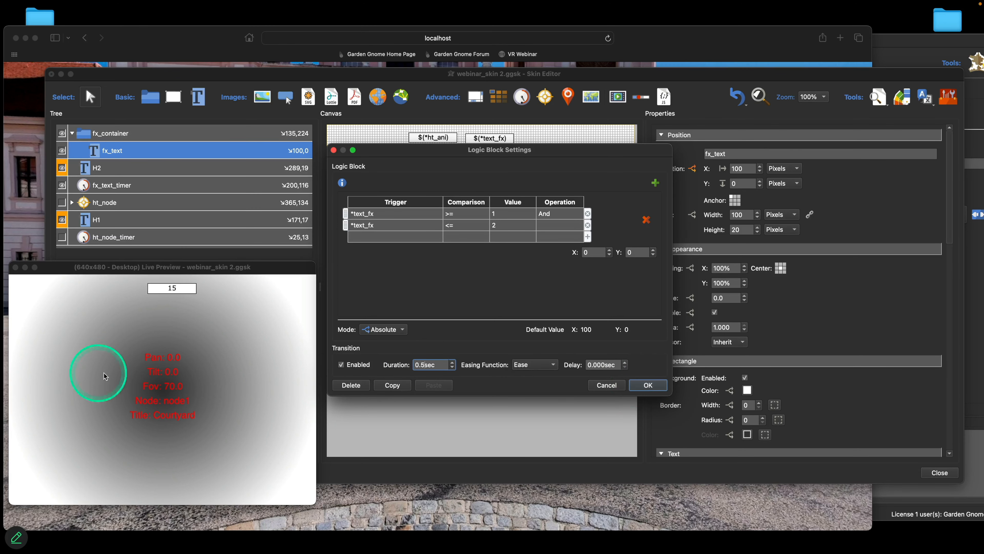
click(638, 387)
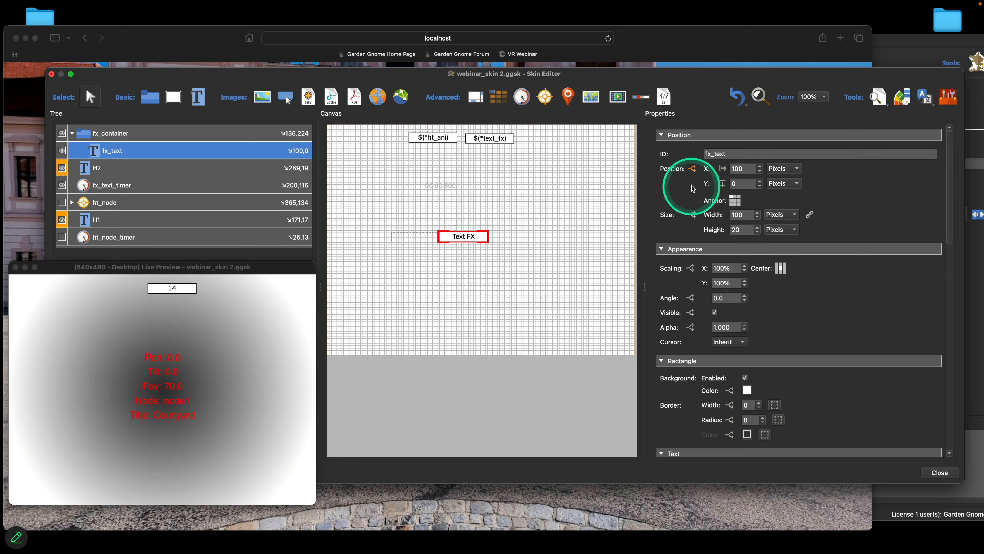
Add a second logic block to the position of fx_text with the trigger condition *text_fx = 3
click(694, 172)
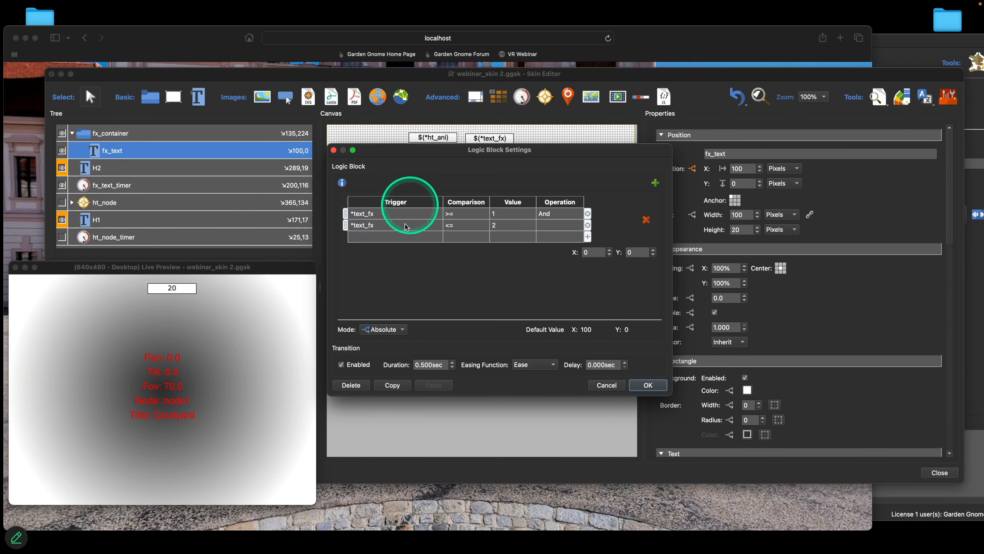
click(384, 224)
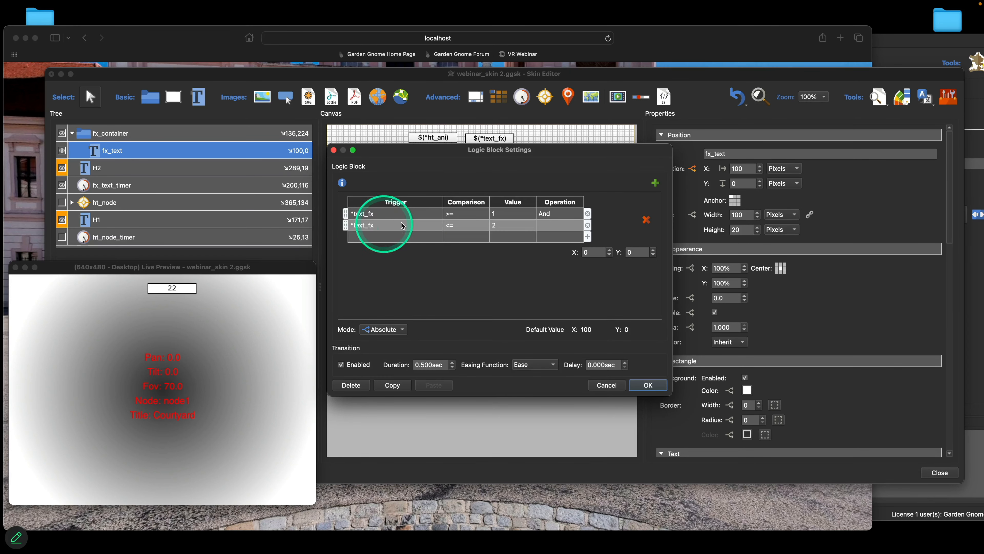
click(655, 184)
click(388, 285)
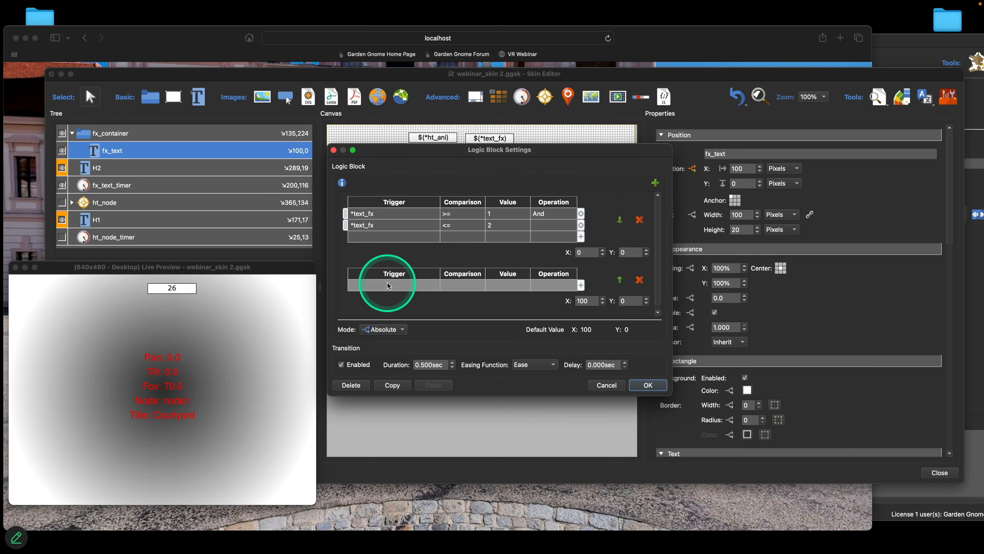
click(389, 283)
mouse_move(404, 376)
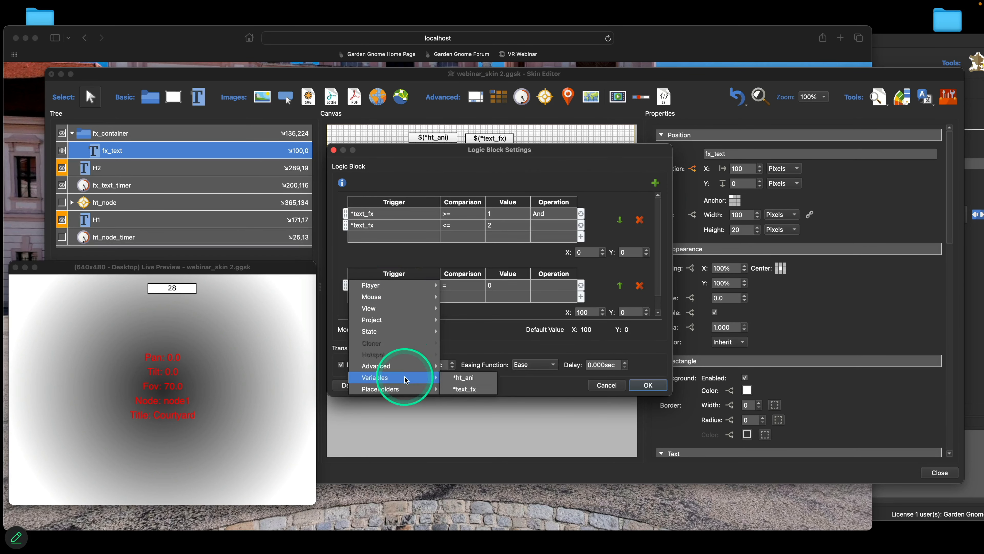
click(481, 389)
click(454, 287)
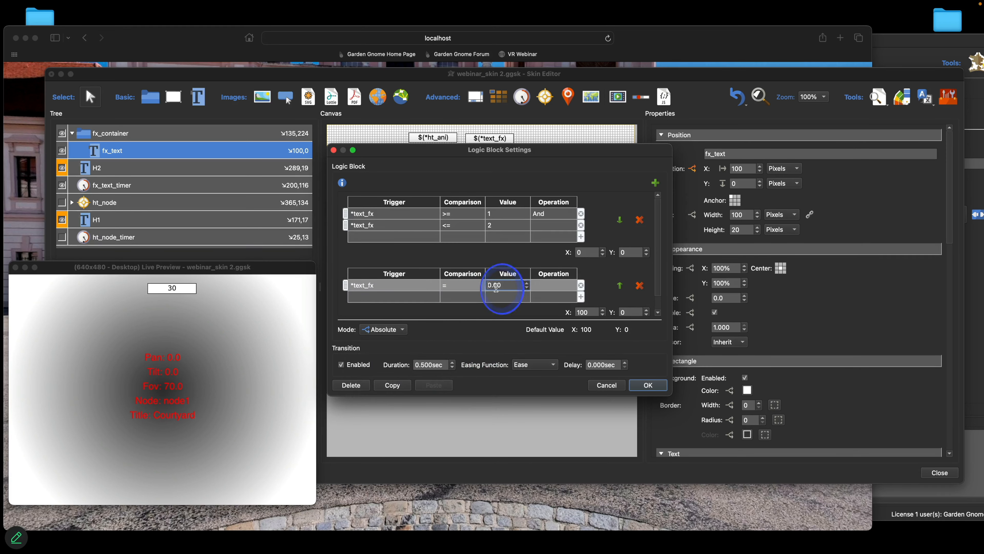
double_click(488, 285)
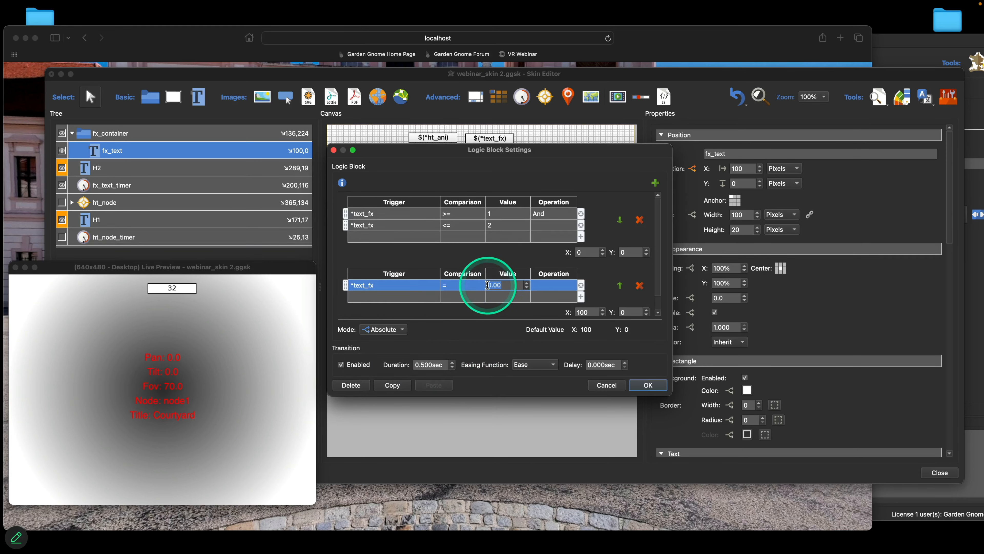
text(3)
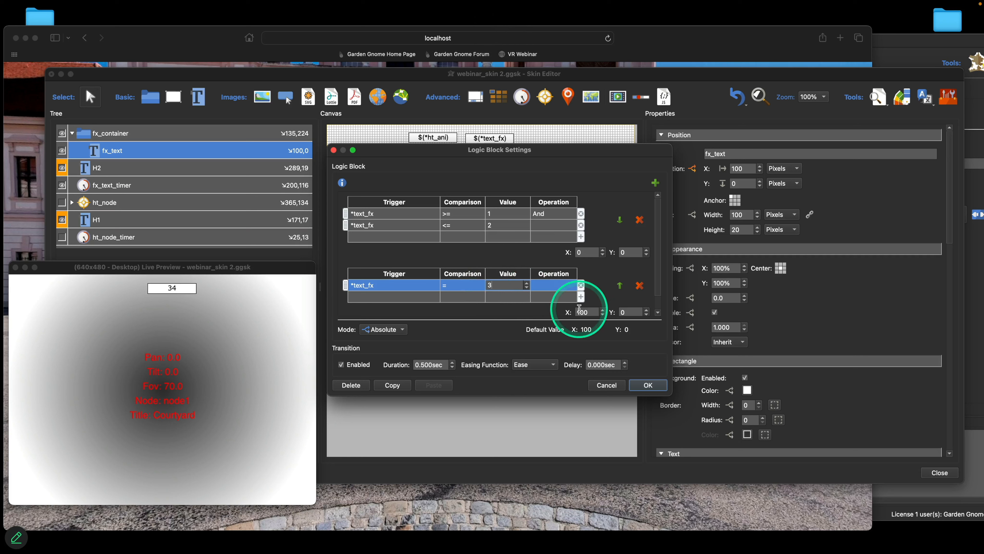
Set the X position of the second logic block to -100, apply it and review the position logic of fx_text
click(578, 309)
click(574, 325)
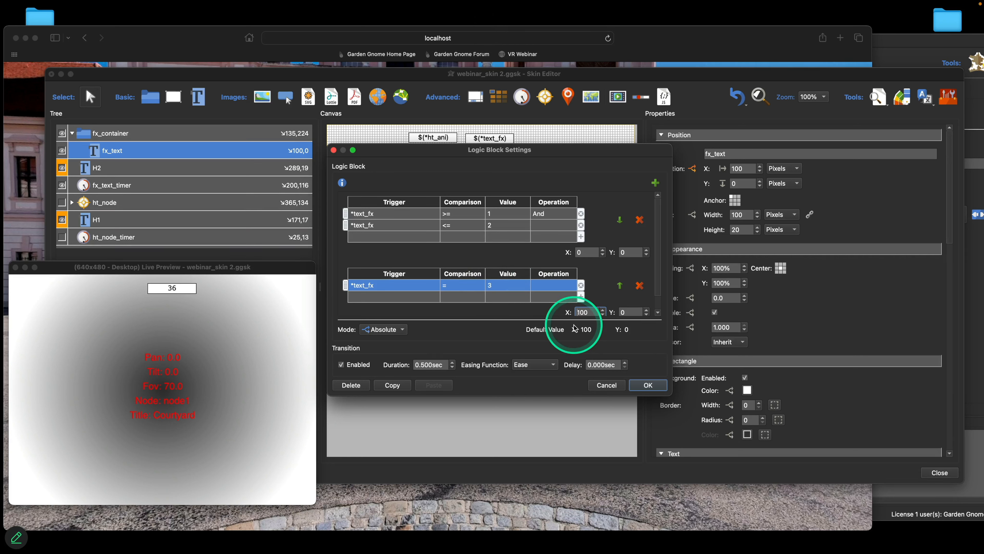
text(-)
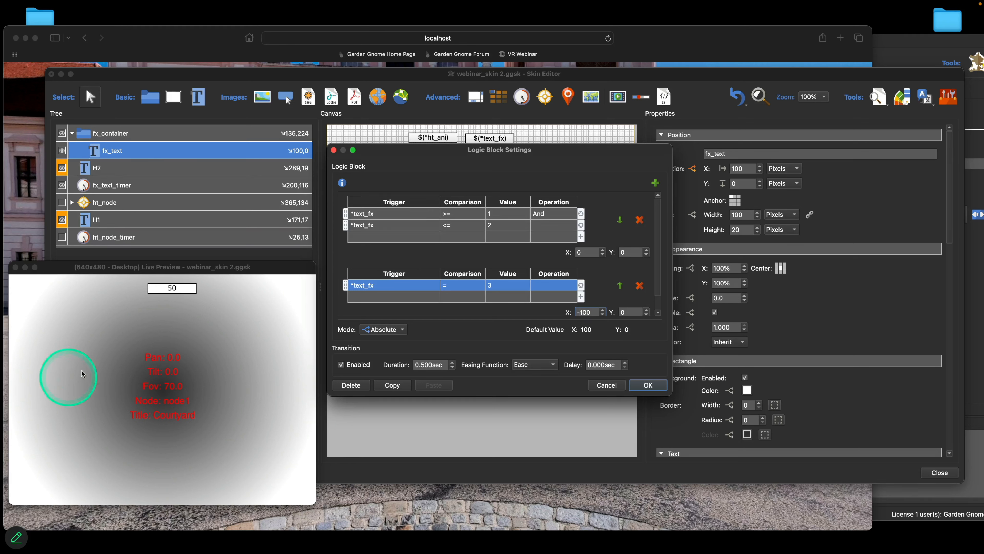
click(649, 385)
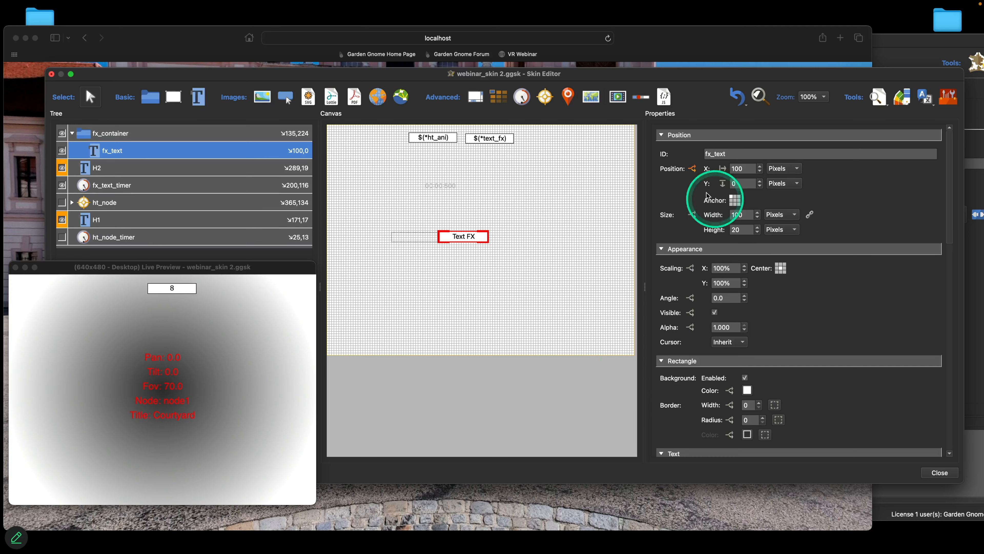
click(692, 168)
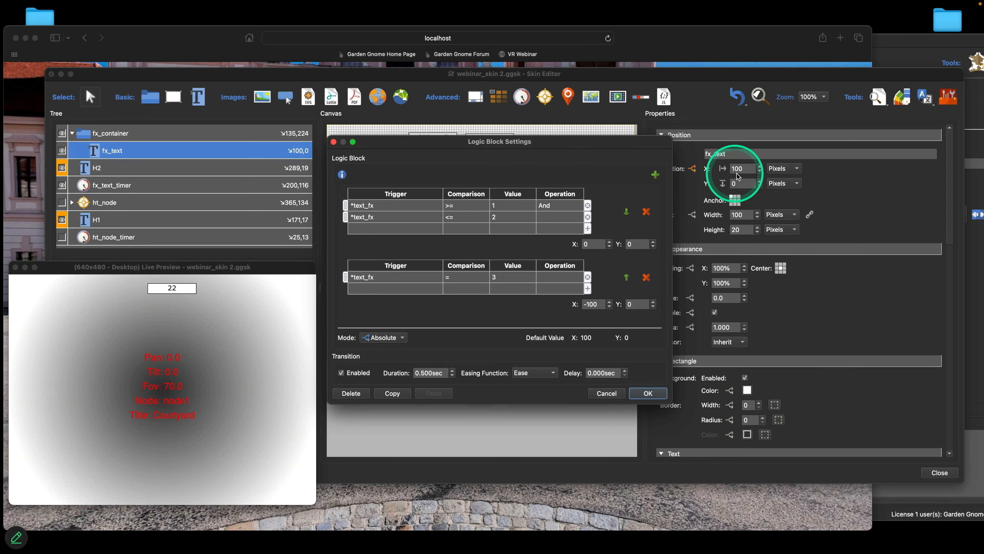
click(334, 142)
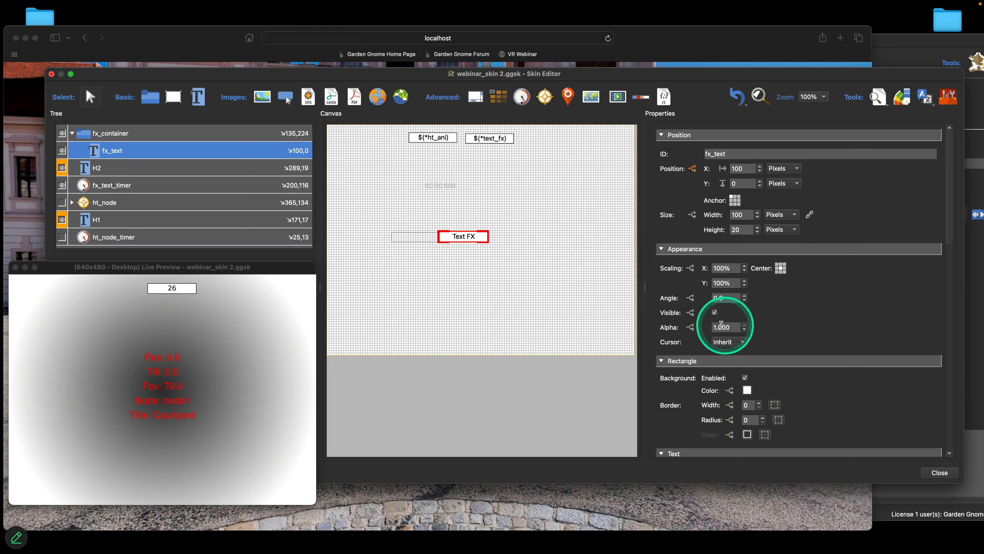
Add a visibility logic block to fx_text that sets Visible to false when *text_fx = 4
click(690, 313)
click(410, 218)
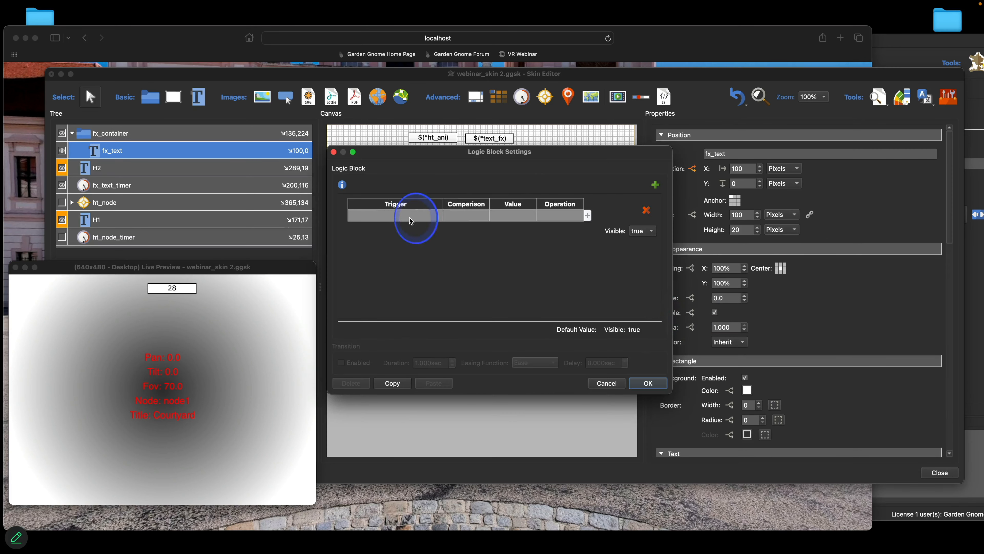
mouse_move(405, 306)
click(468, 319)
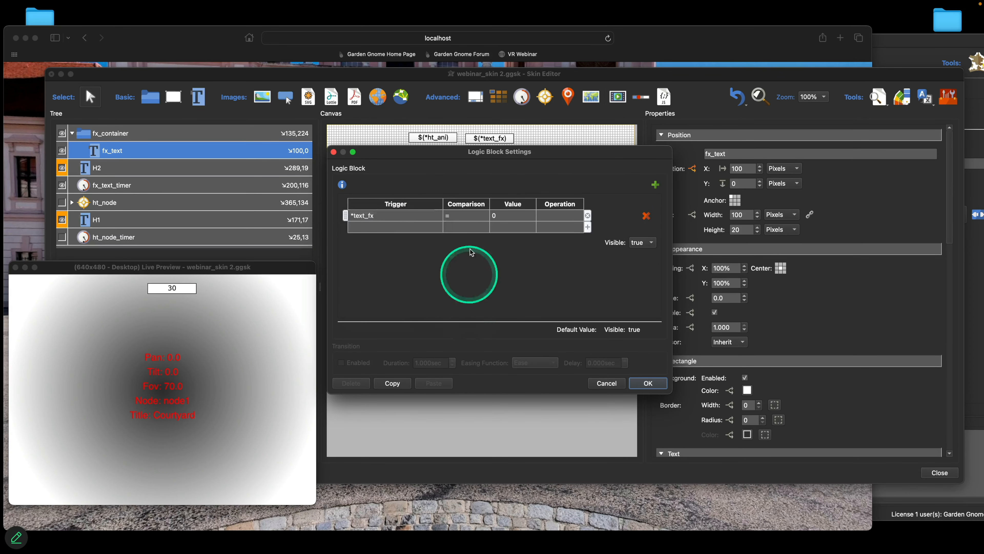
click(517, 216)
click(491, 216)
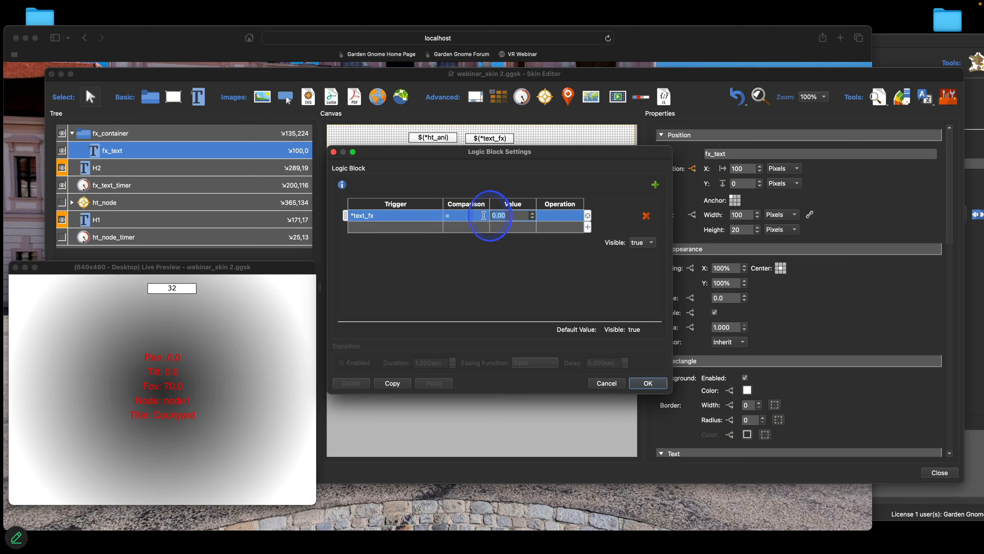
text(4)
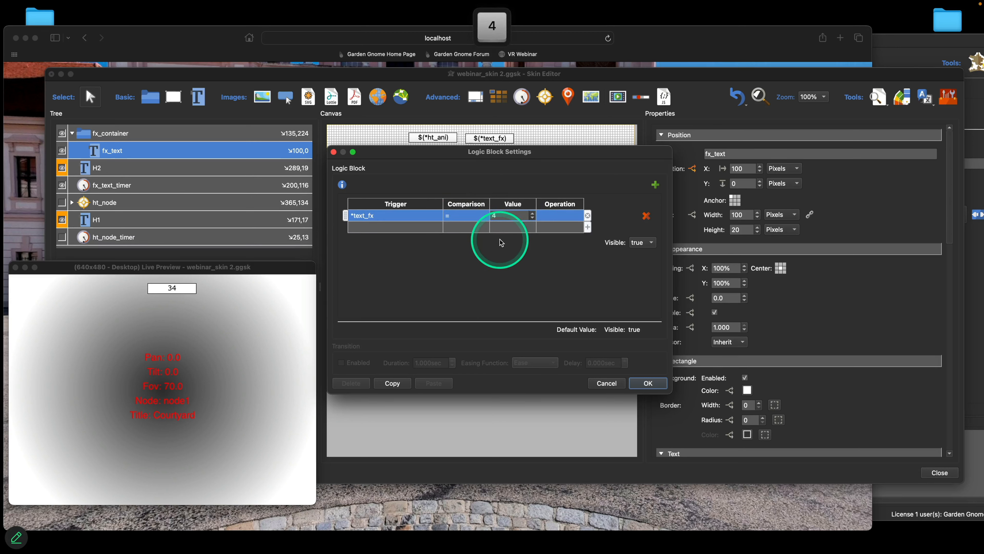
click(635, 243)
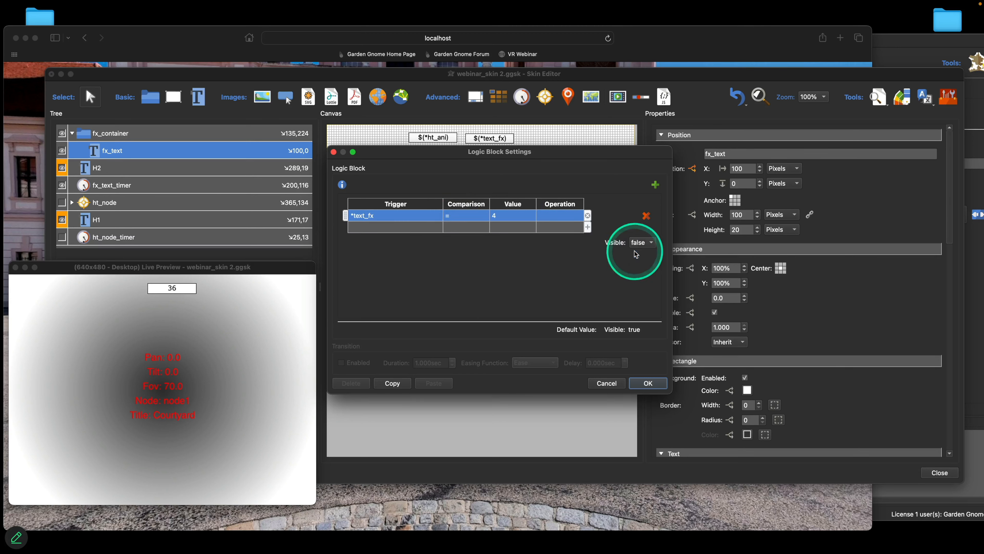
click(649, 384)
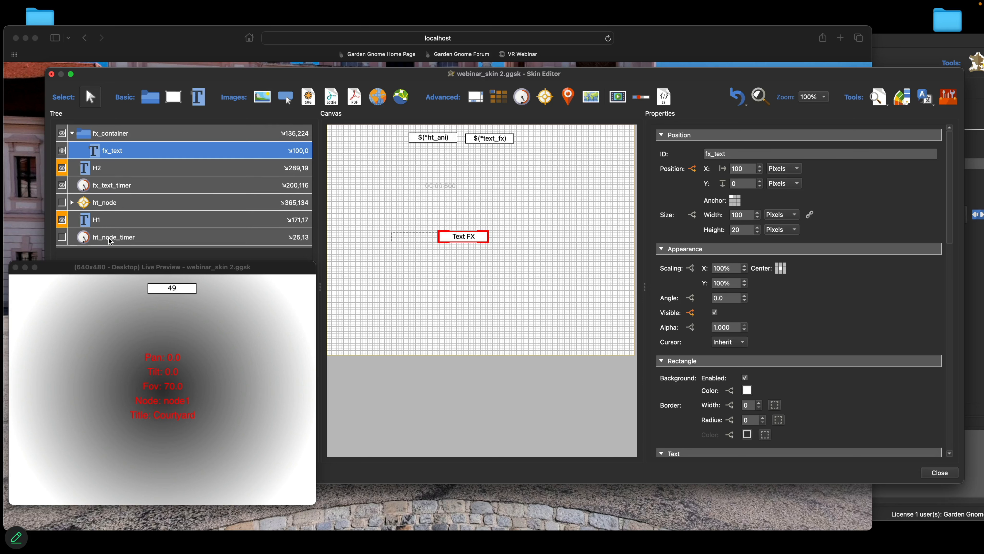
Add a Deactivate action to fx_text_timer that uses Set Value with value 0 on target _self
click(170, 299)
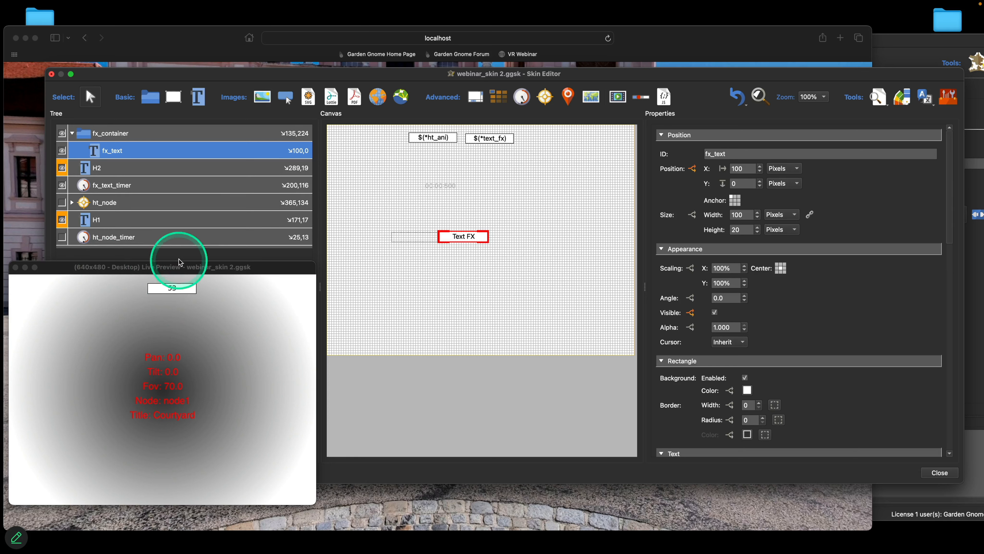
click(181, 183)
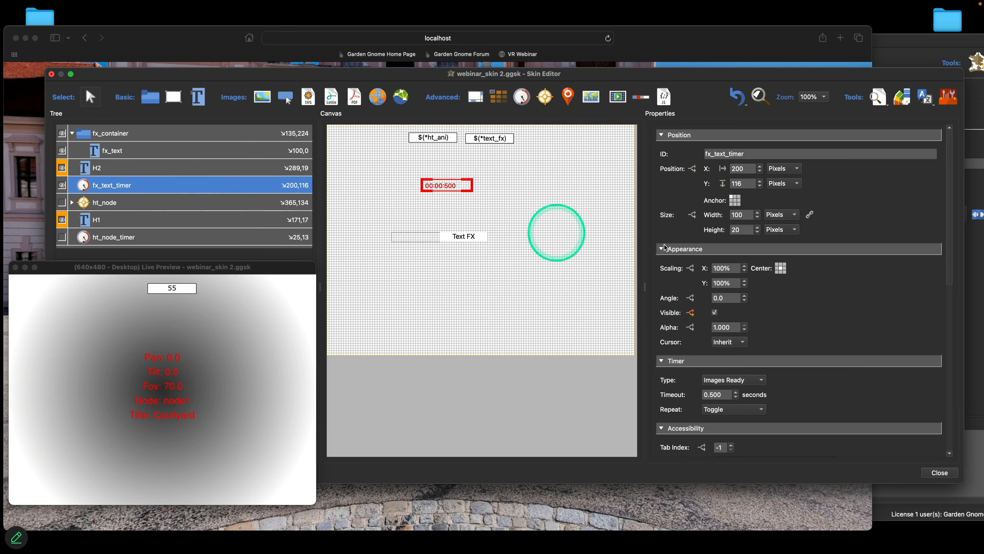
scroll(840, 287, down, 3)
scroll(840, 287, down, 10)
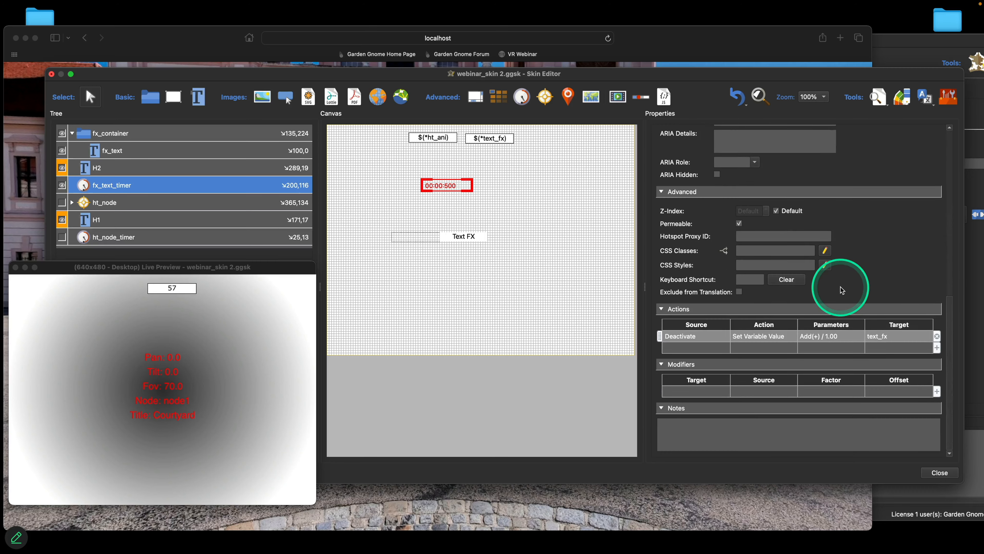
double_click(704, 348)
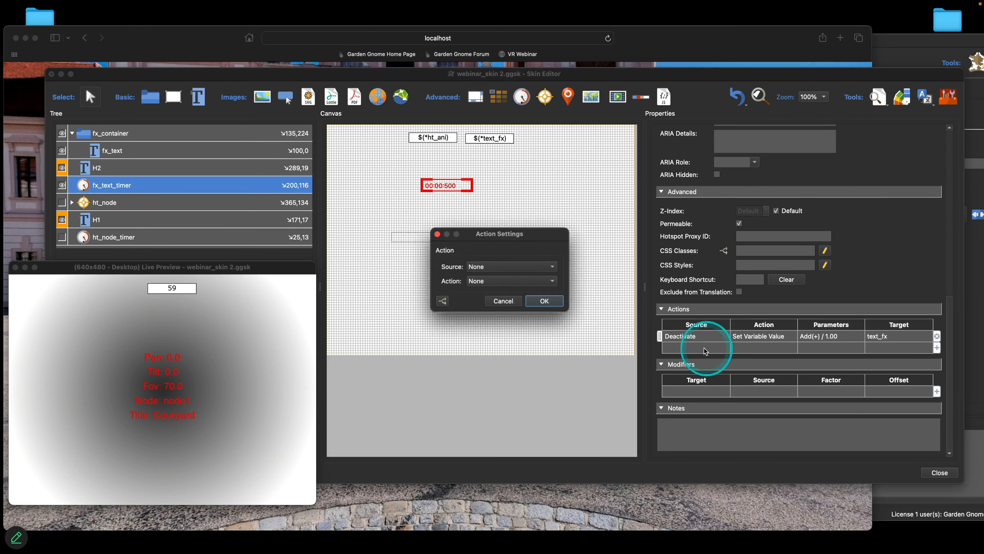
click(512, 268)
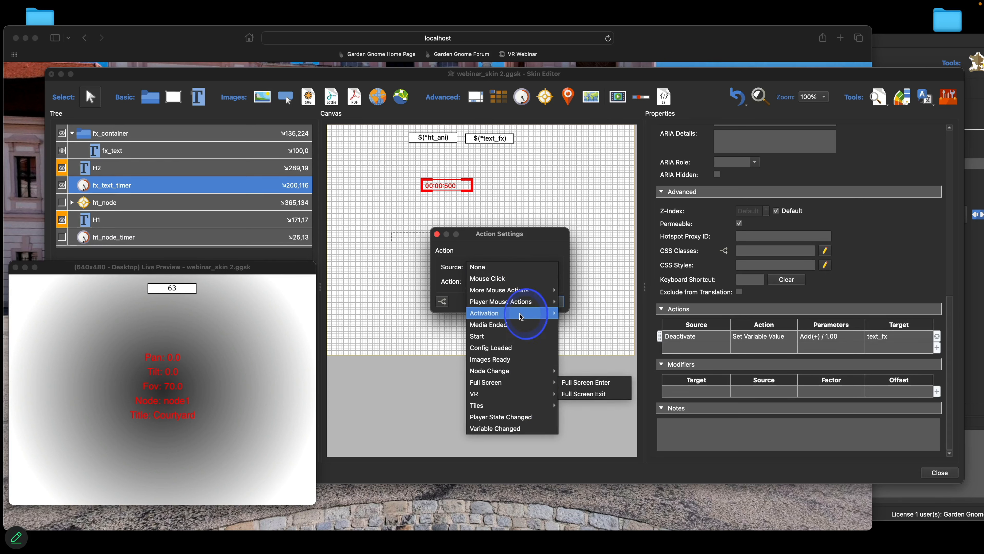
click(567, 325)
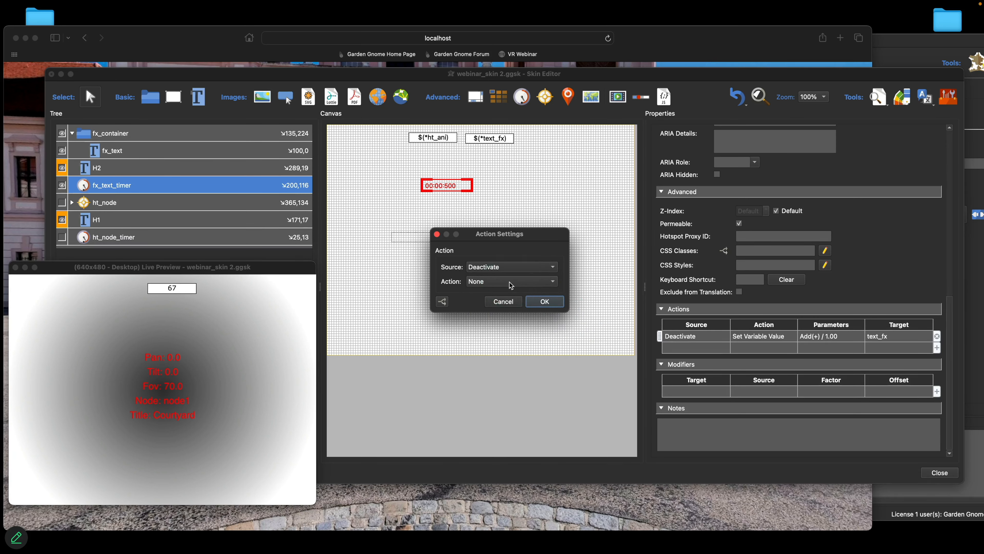
click(510, 283)
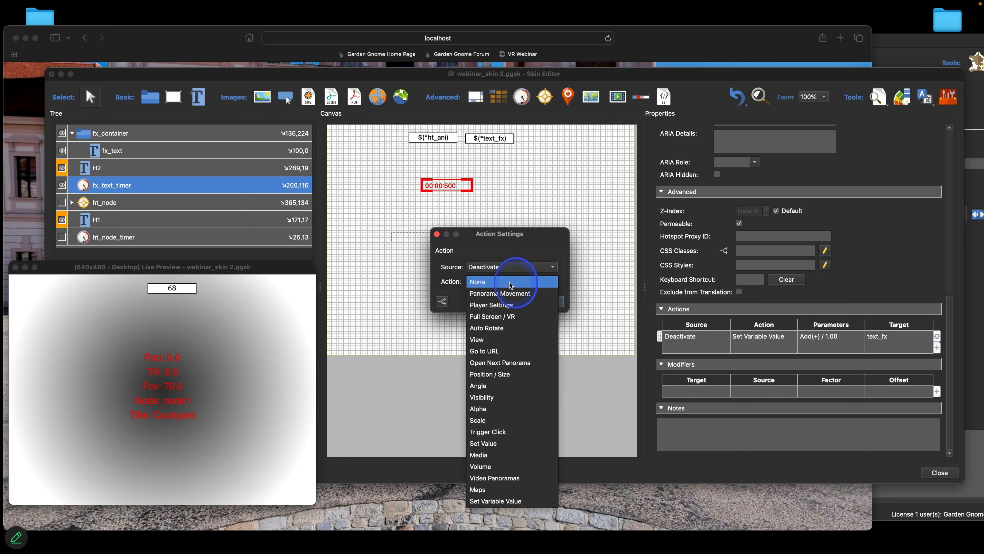
click(508, 442)
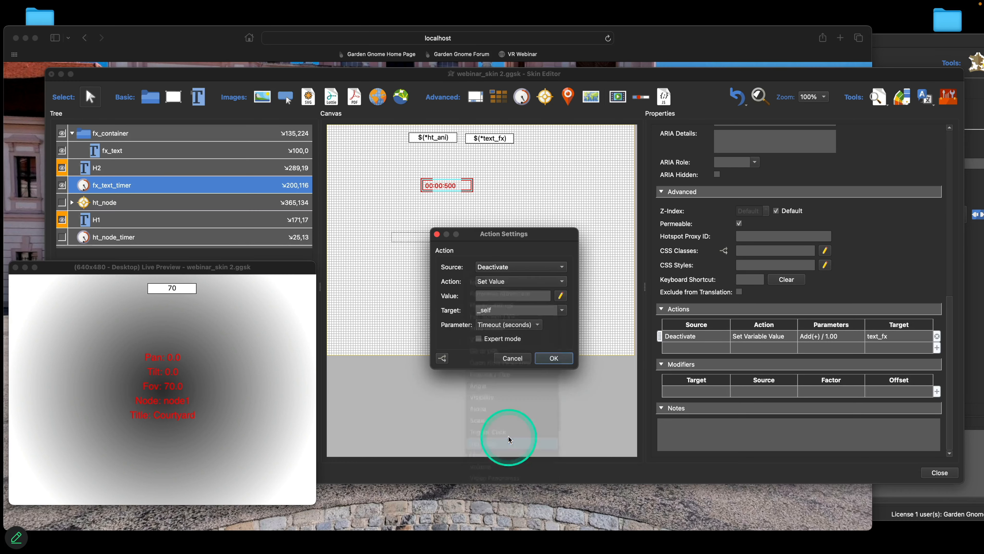
click(499, 296)
text(0)
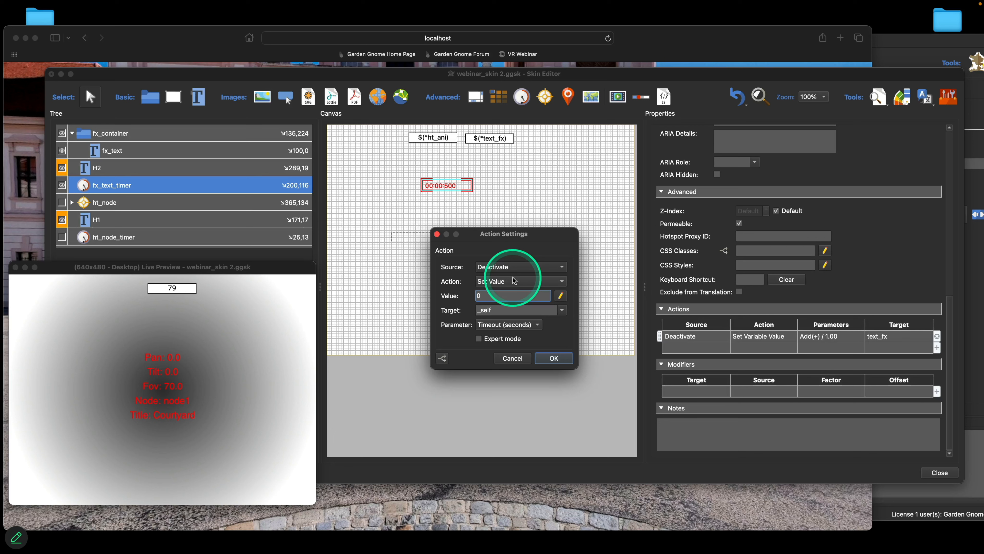
click(553, 358)
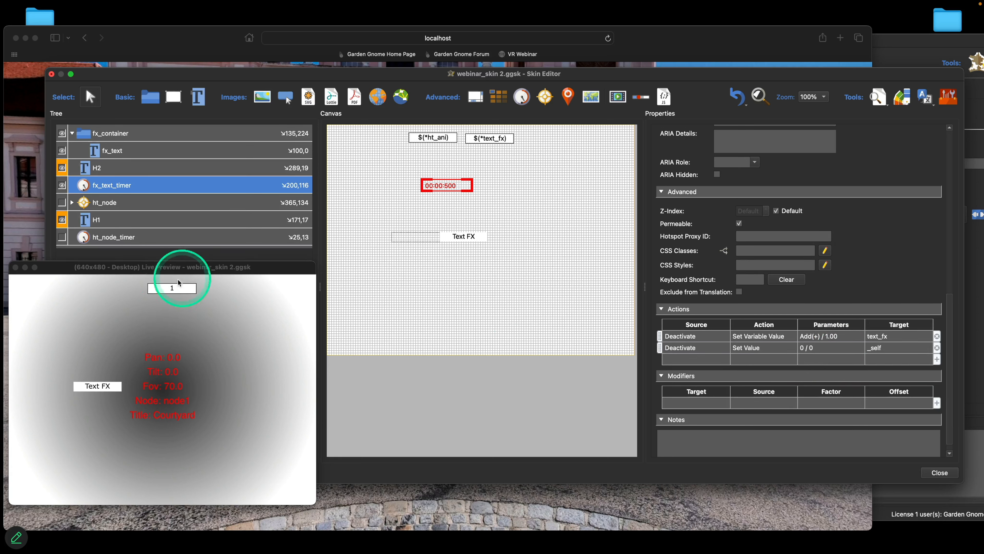
Try limiting the Set Value action to the condition *text_fx = 4, and remove that action from fx_text_timer
double_click(666, 346)
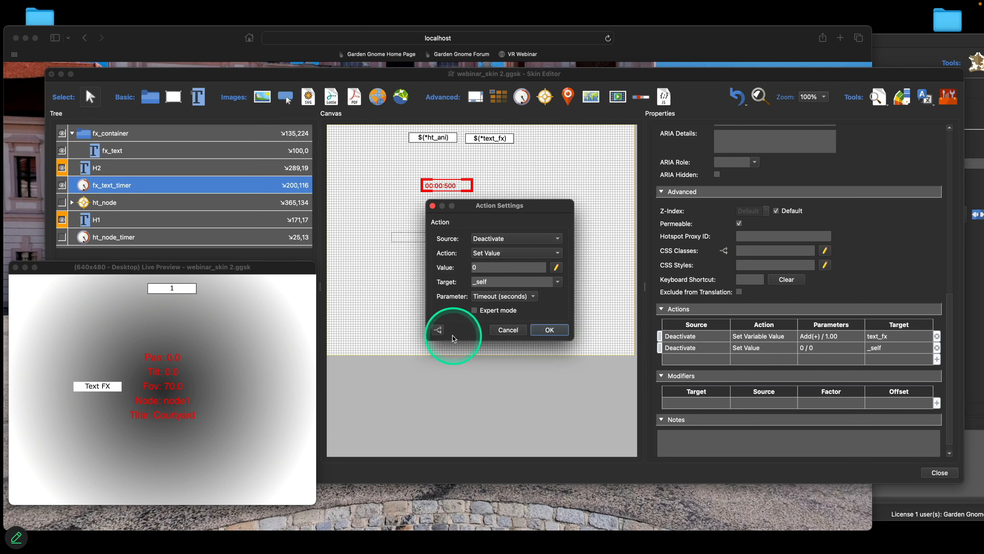
click(438, 330)
click(392, 259)
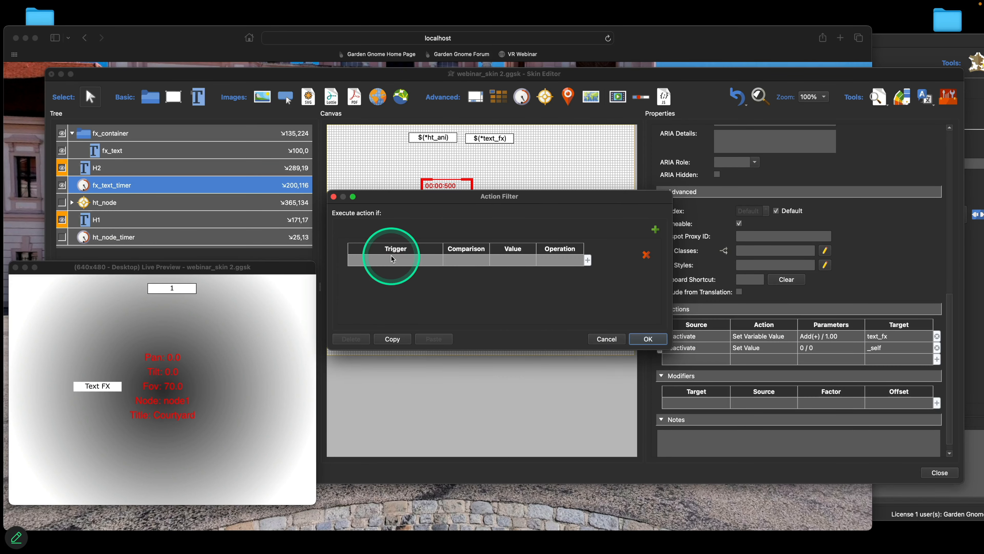
click(389, 259)
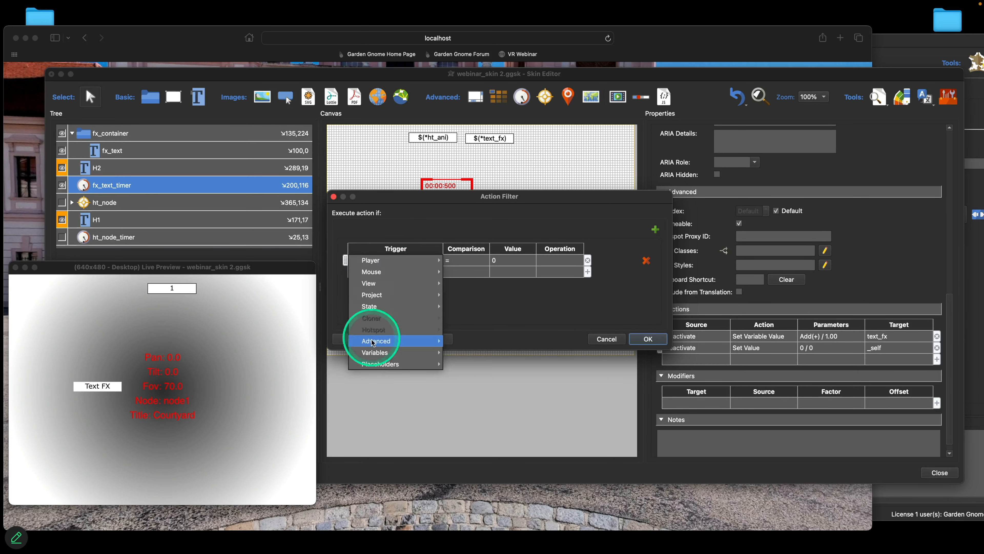
mouse_move(430, 355)
click(467, 363)
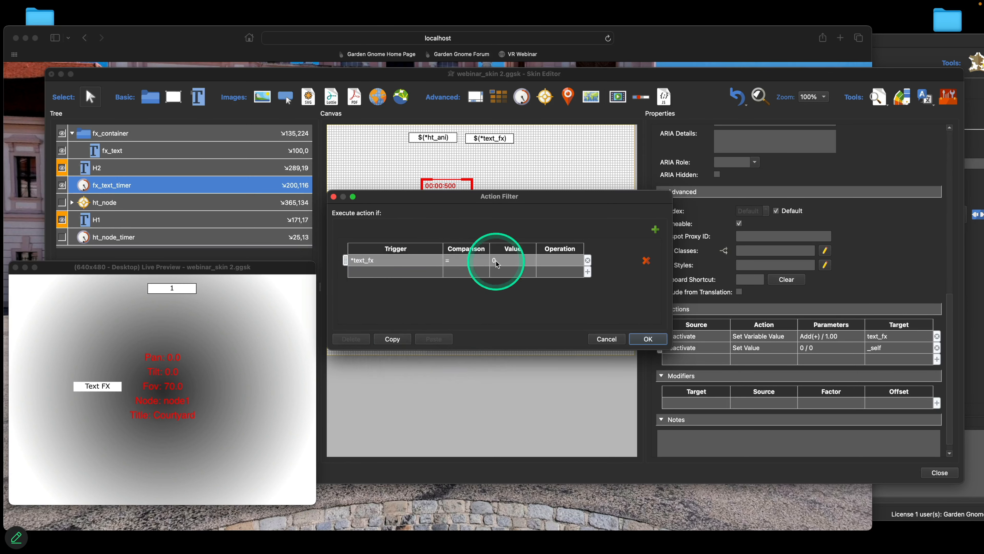
click(509, 260)
drag(509, 260, 486, 259)
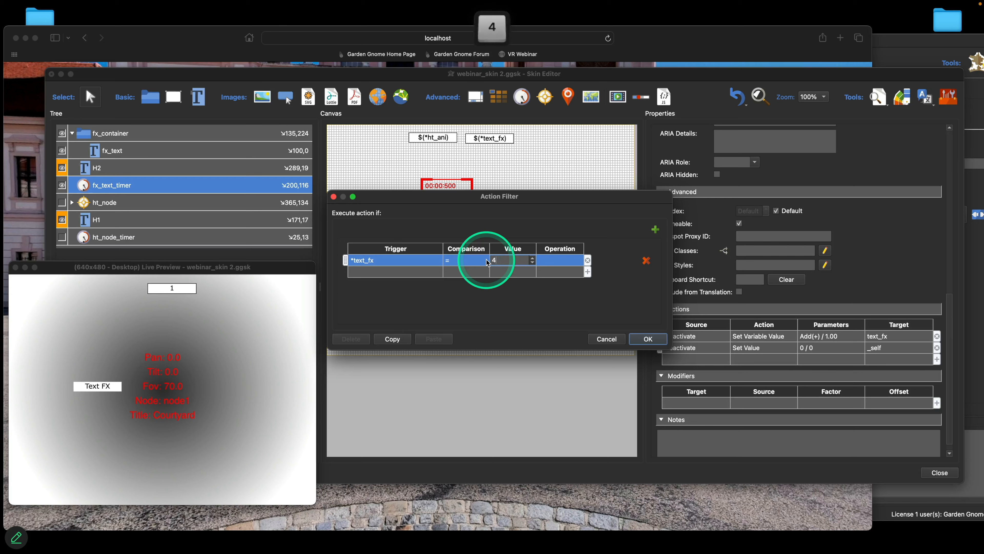
text(4)
click(648, 338)
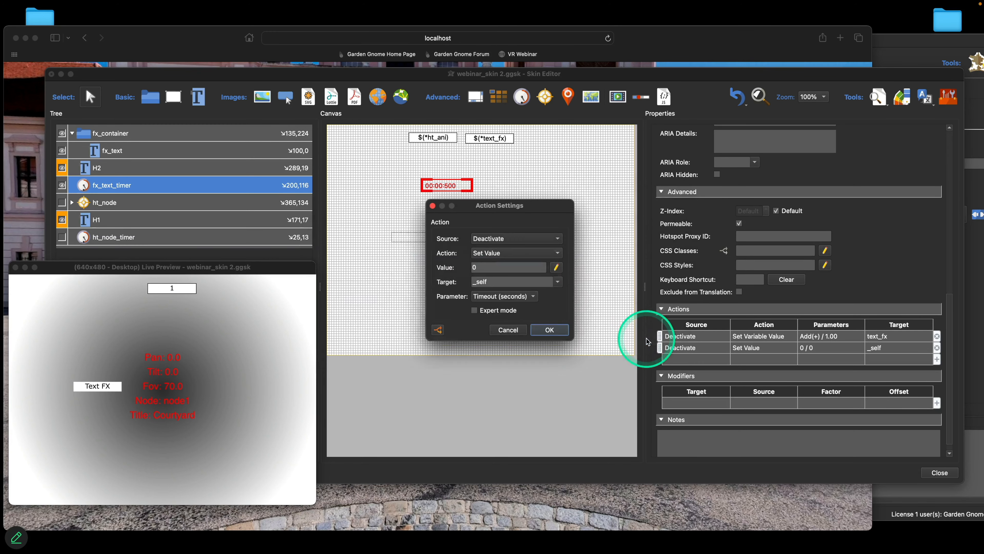
click(551, 330)
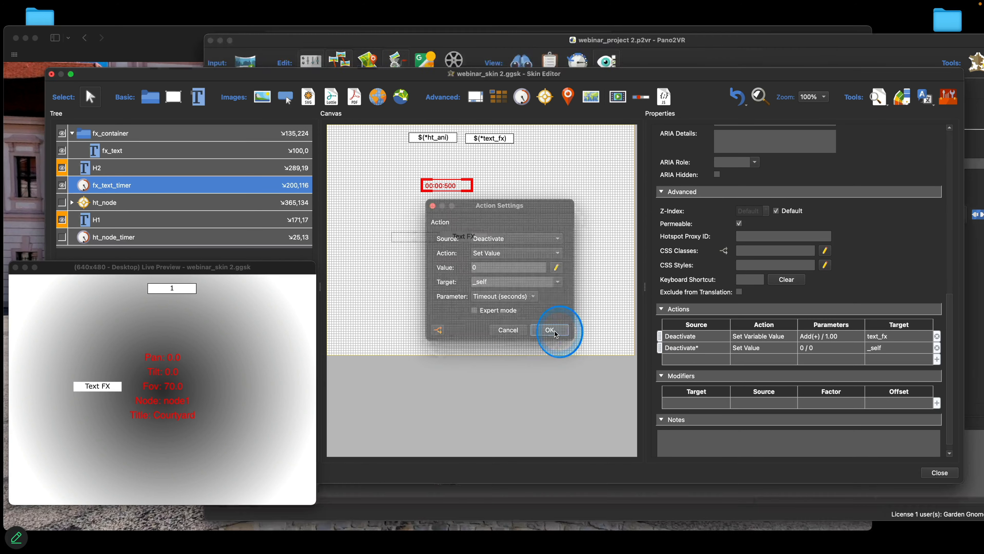
click(259, 380)
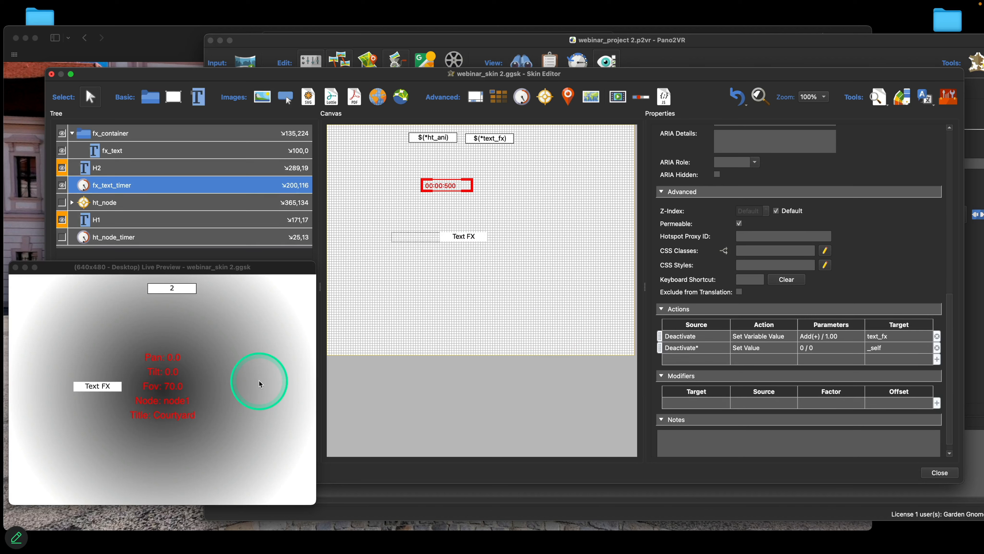
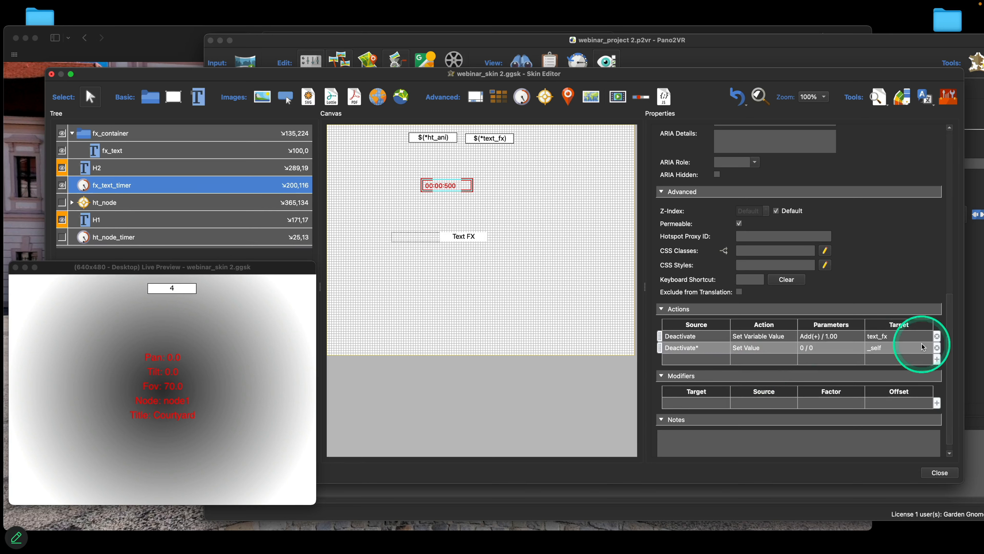
click(937, 347)
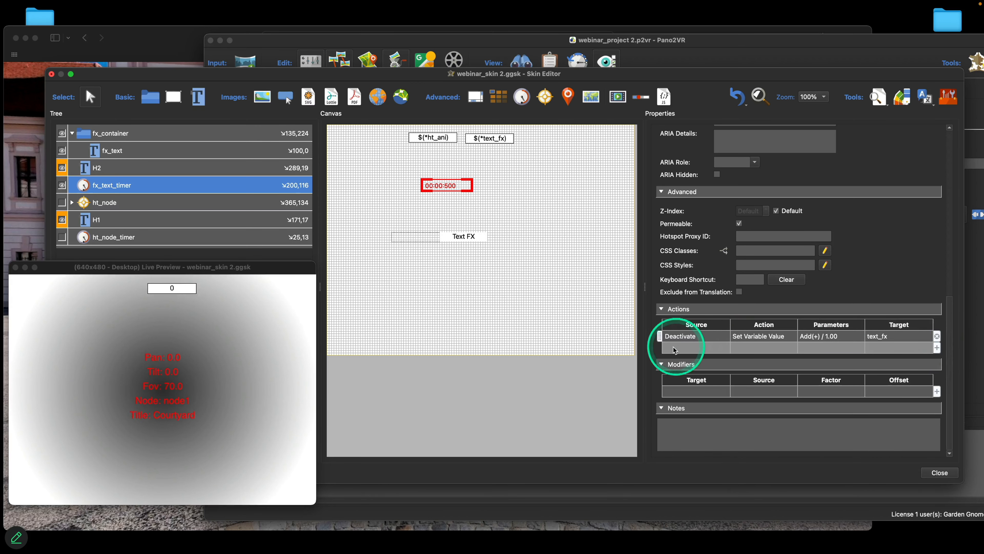
Add a second action to fx_text_timer with the source Deactivate and the action Set Variable Value
double_click(673, 348)
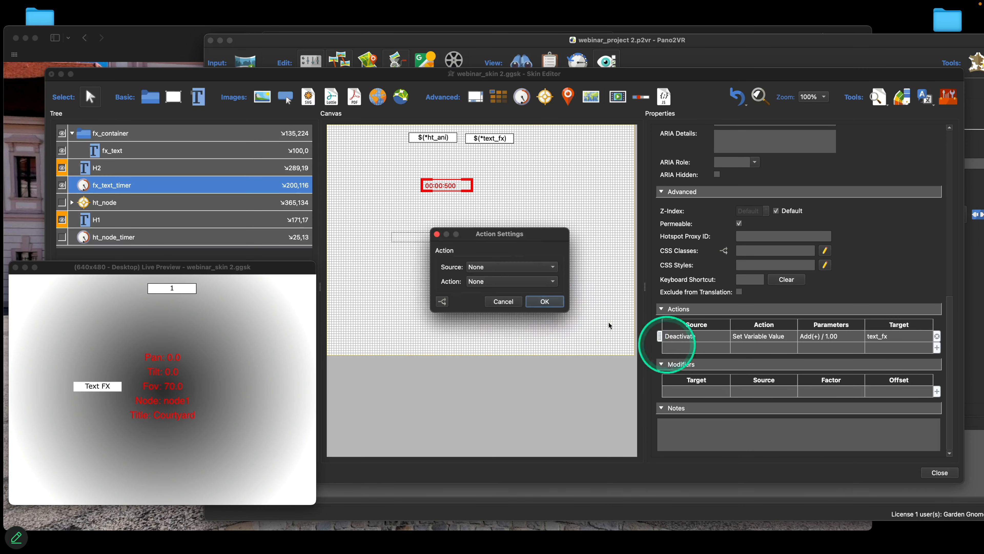
click(512, 268)
click(511, 269)
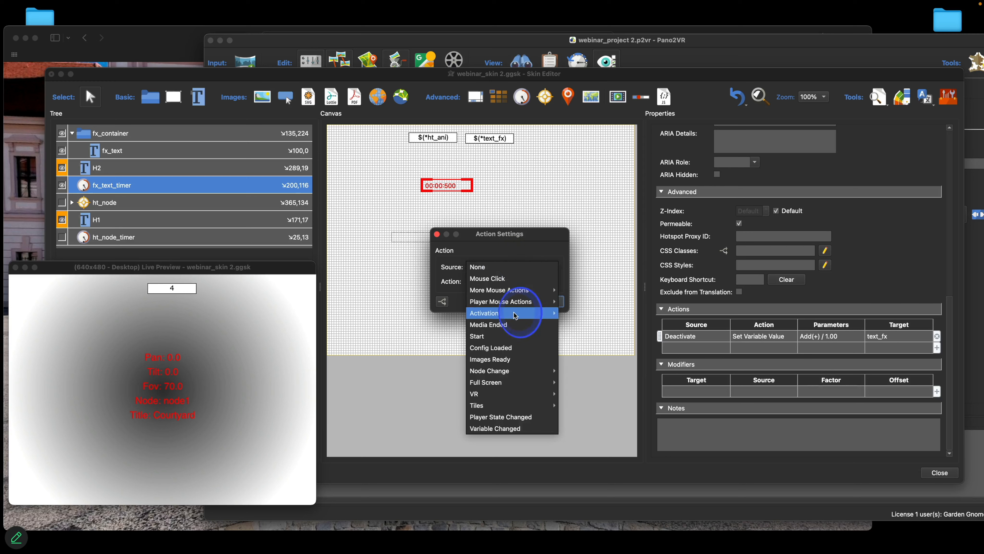
mouse_move(516, 313)
click(571, 325)
click(503, 282)
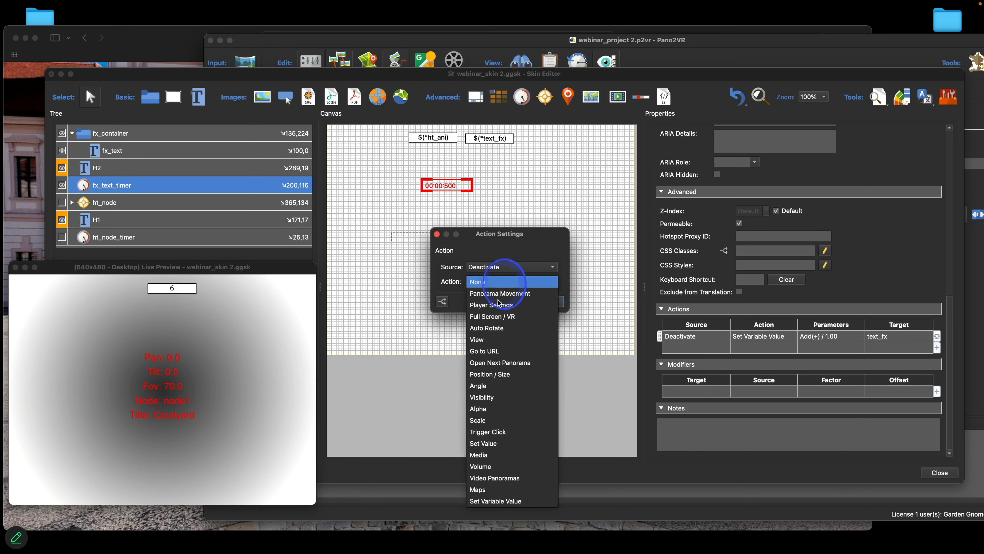
click(502, 501)
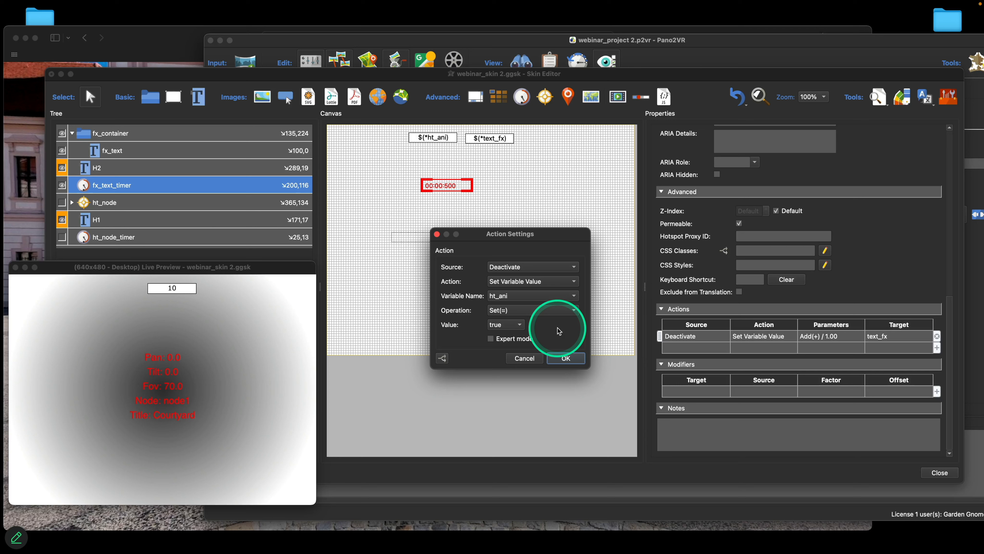
Set the second action's variable to text_fx, its operation to Mod(%) and its value to 4, and apply it
click(516, 296)
click(516, 303)
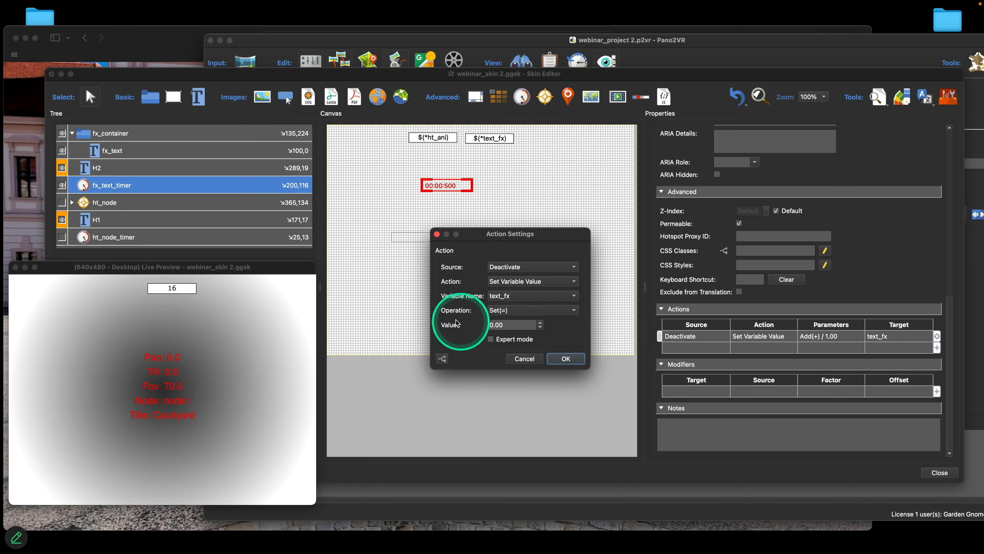
click(520, 310)
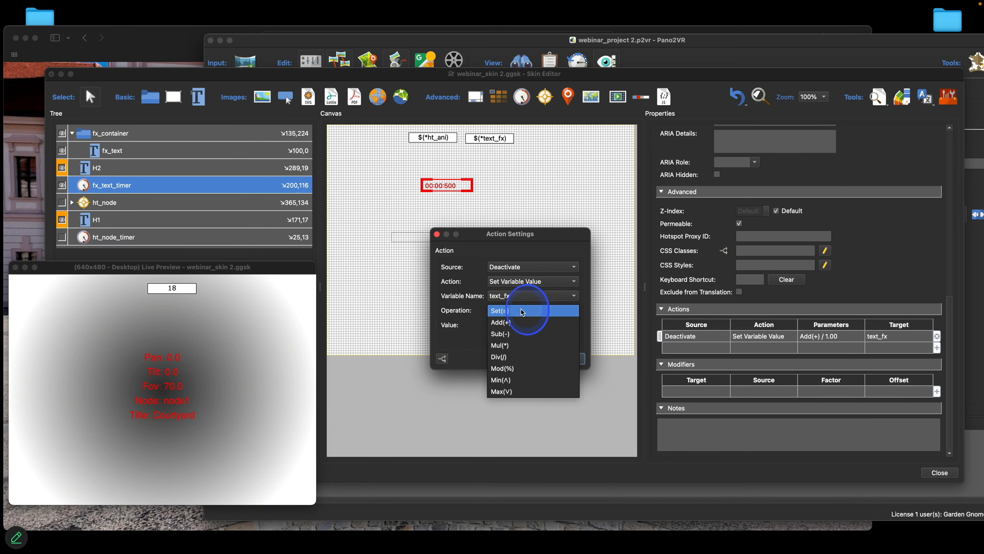
click(520, 367)
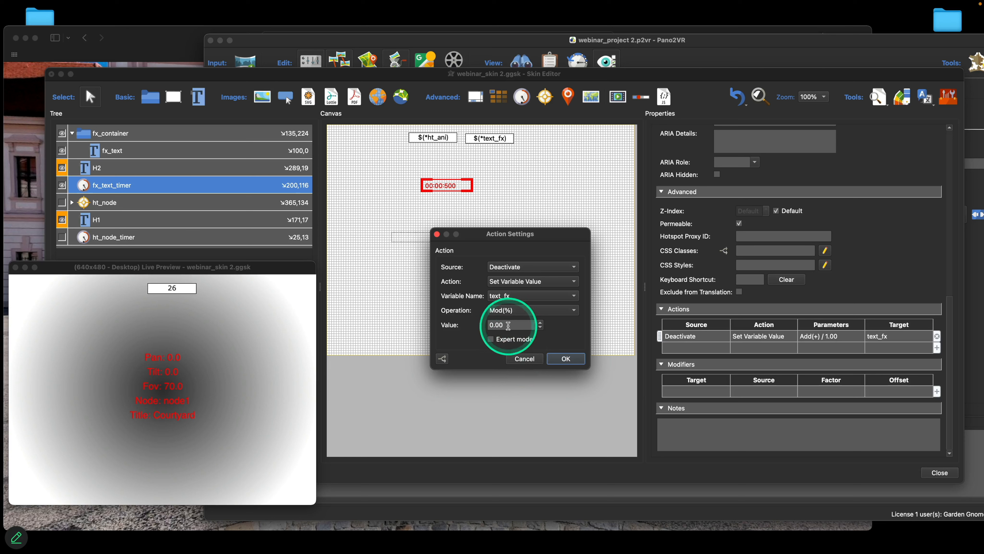
drag(513, 327, 486, 331)
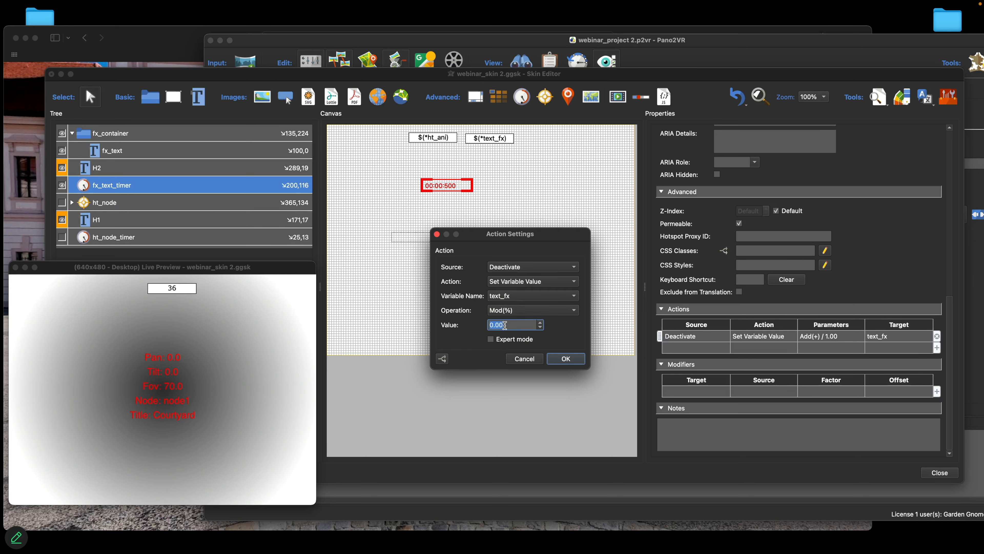
text(4)
click(556, 360)
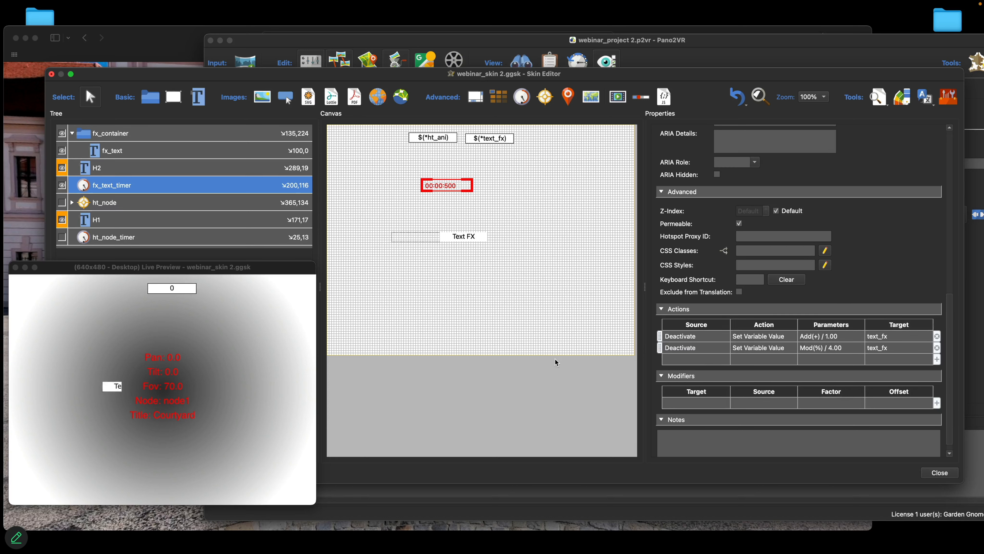
Change the trigger condition in the visibility logic block of fx_text to *text_fx = 0 and apply it
click(170, 151)
click(690, 299)
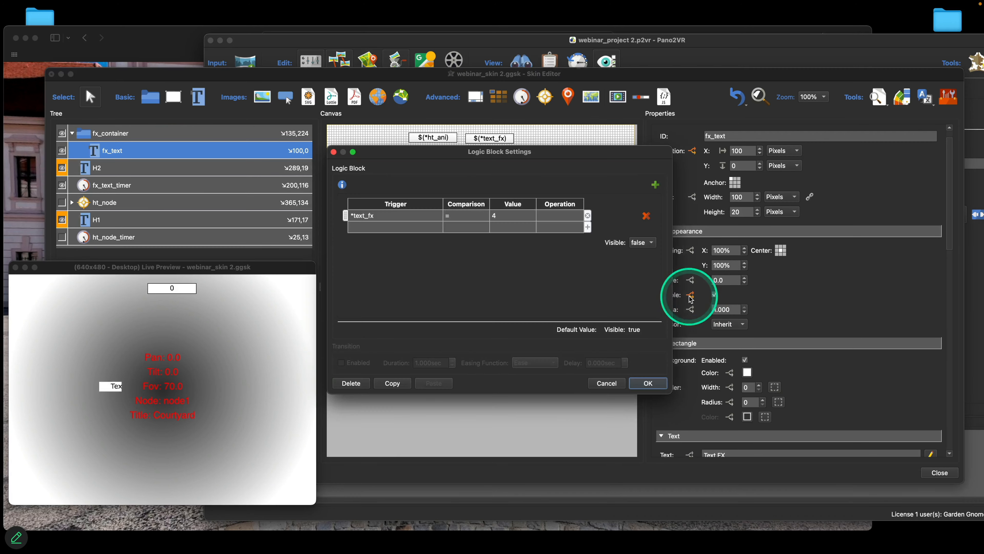
click(554, 228)
click(501, 217)
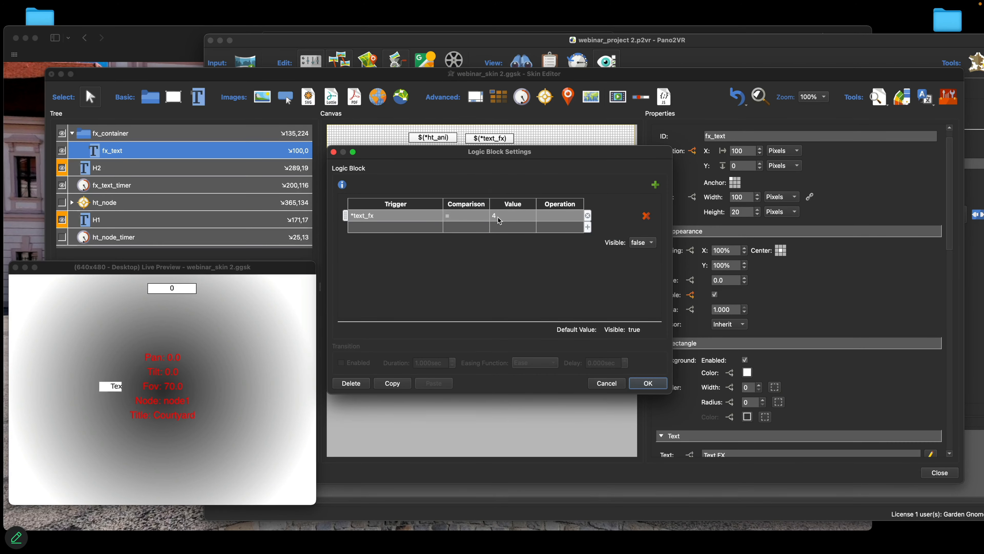
click(271, 281)
click(180, 290)
click(487, 242)
click(503, 217)
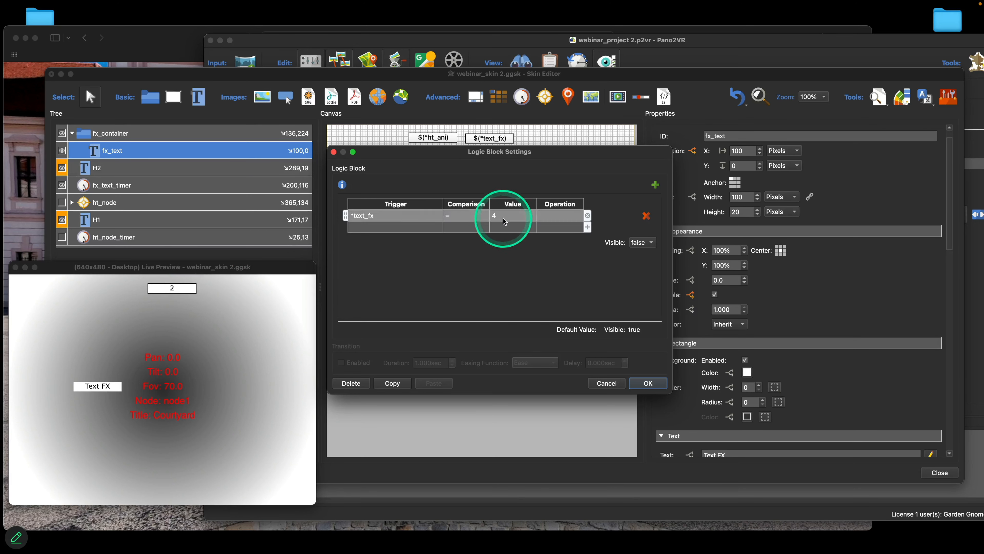
double_click(503, 218)
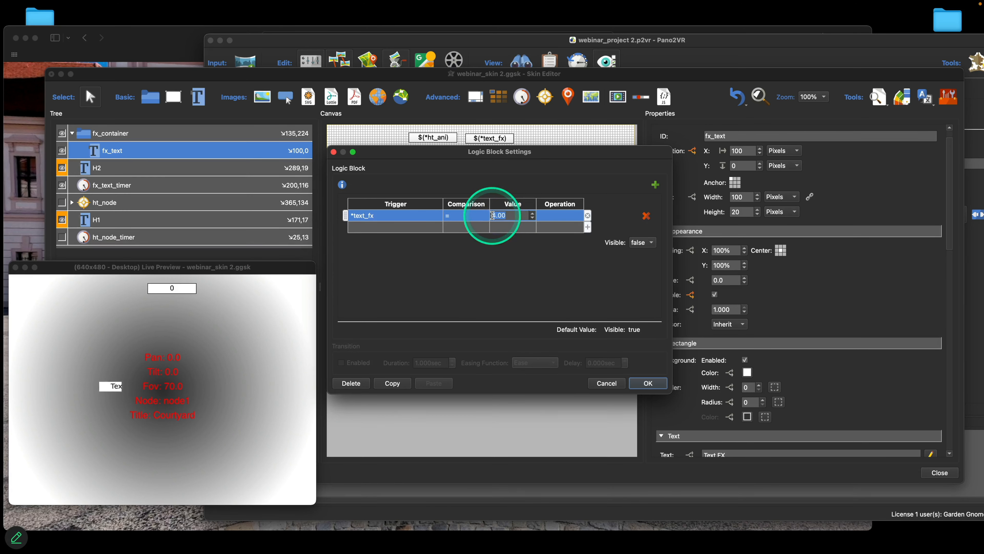
text(0)
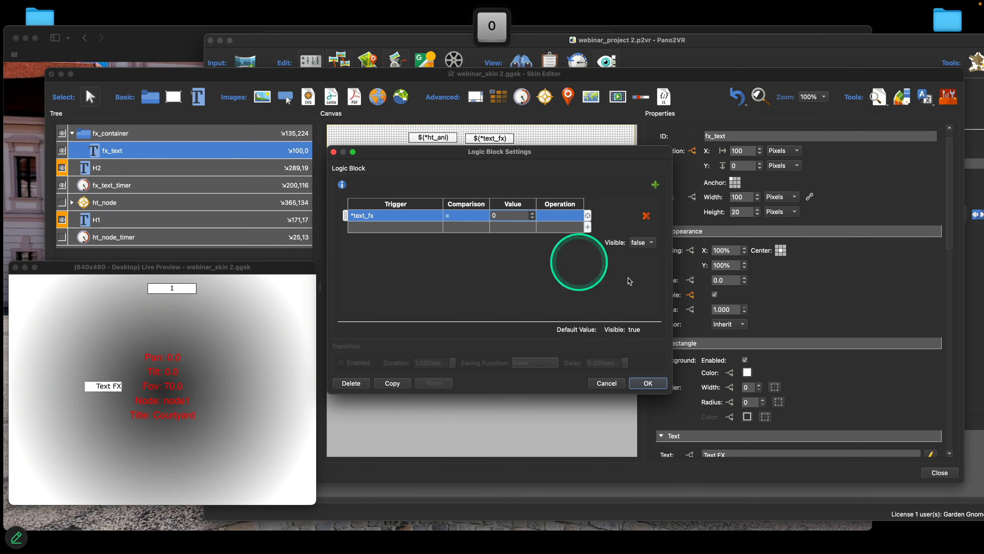
click(649, 383)
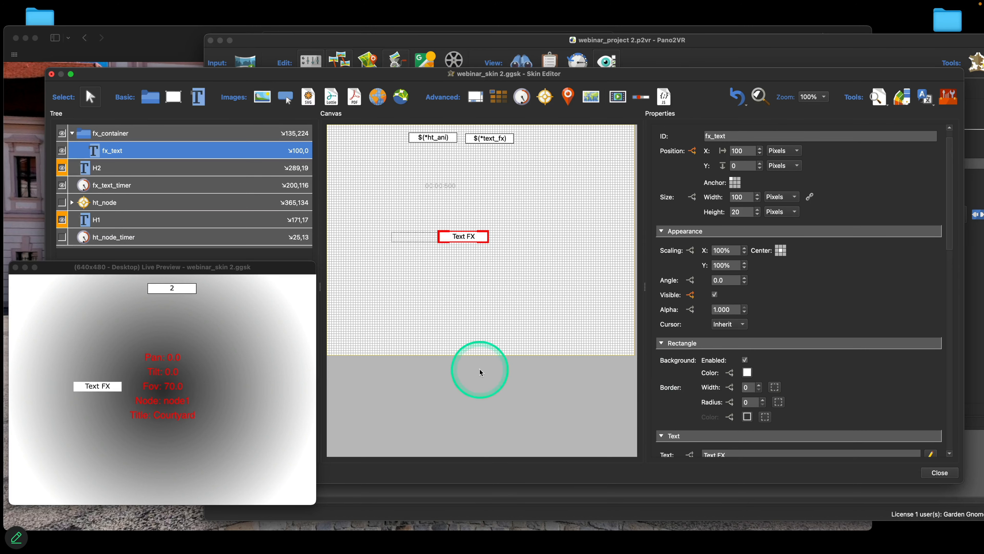
Close the live preview, the skin editor and the browser output window, bringing the main project window into full view
click(15, 267)
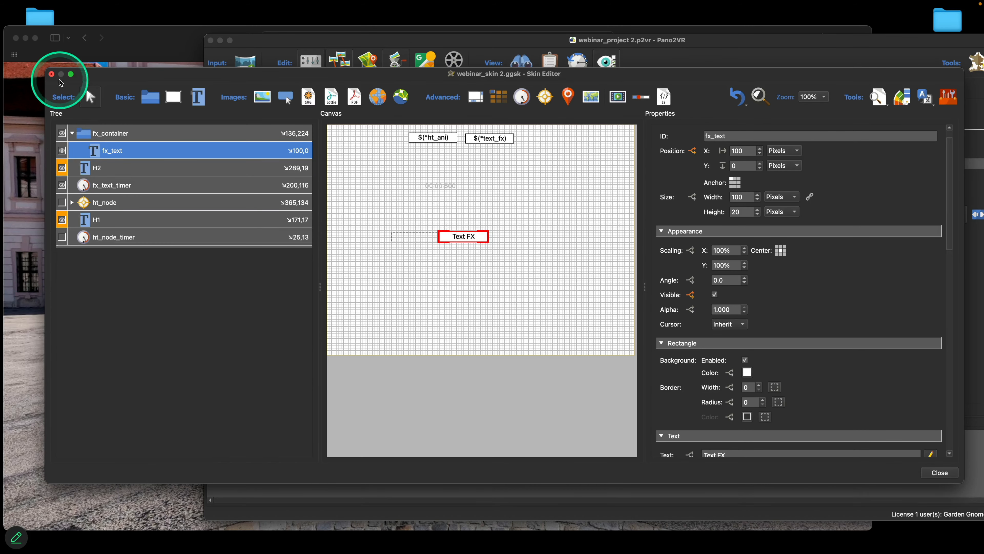
click(51, 74)
click(563, 289)
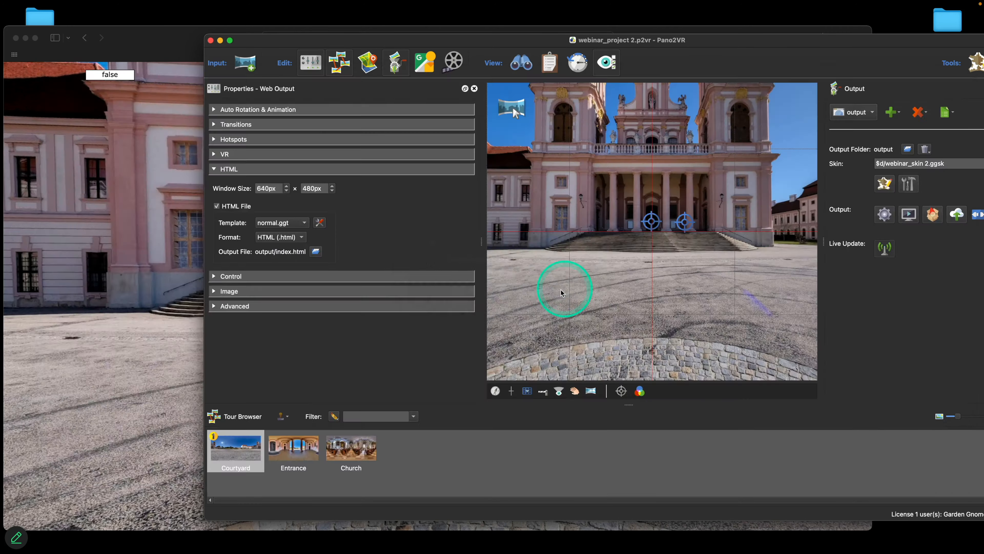
drag(341, 40, 303, 38)
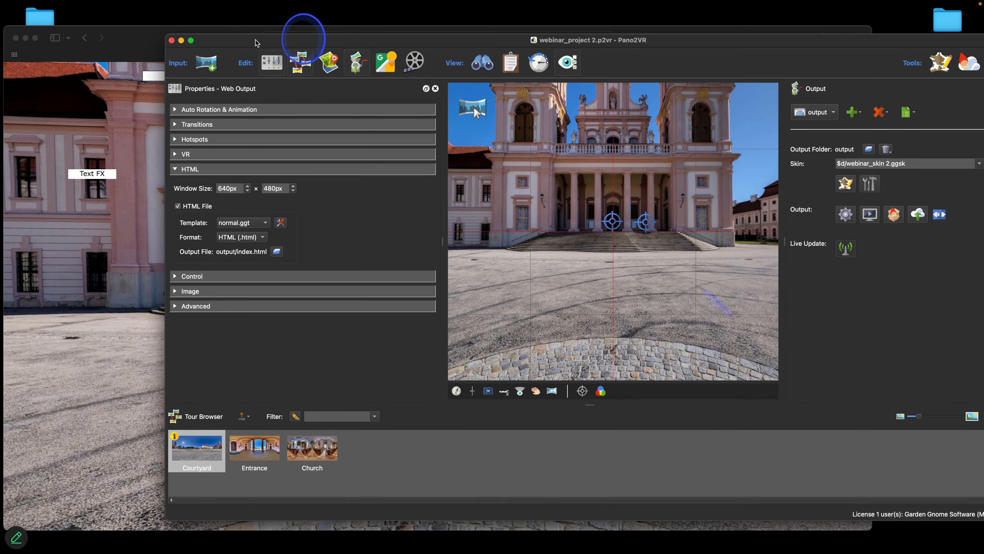
click(15, 38)
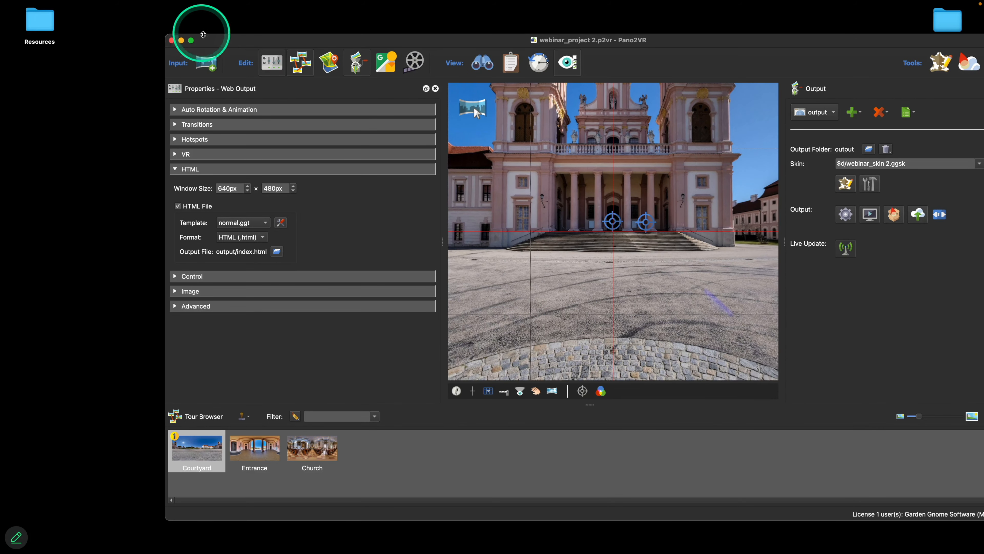
click(191, 41)
Open the project webinar_project.p2vr from the marquee folder
click(69, 6)
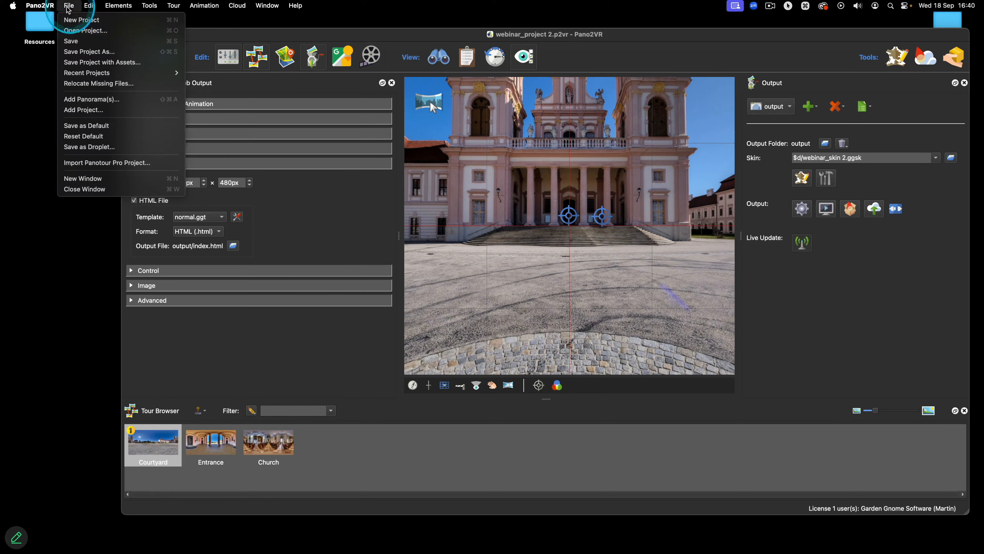
click(91, 31)
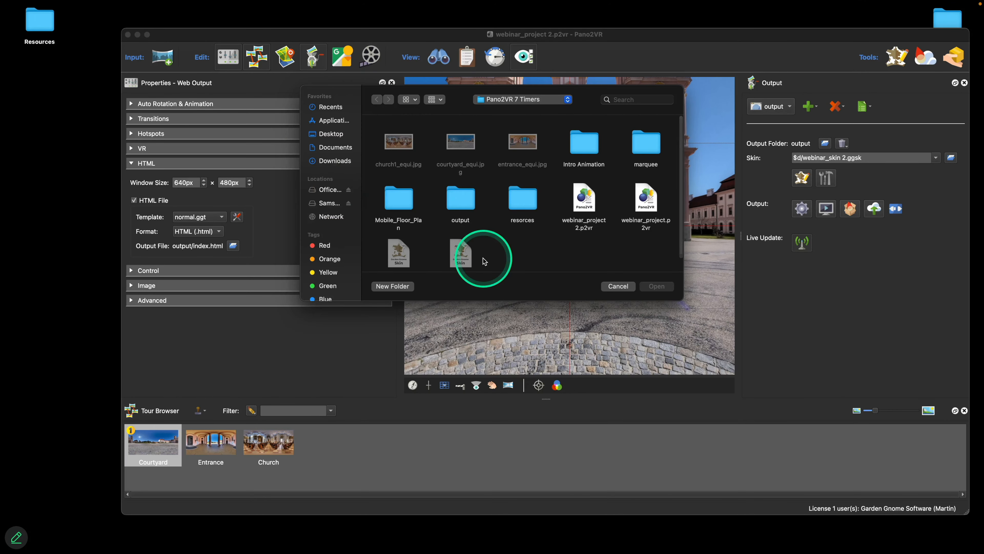
double_click(645, 147)
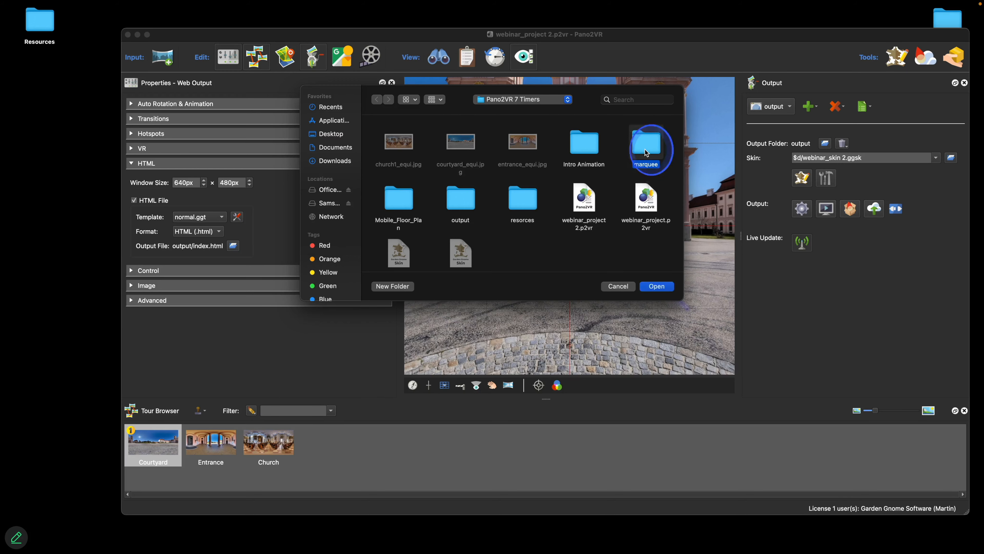
click(552, 146)
click(656, 286)
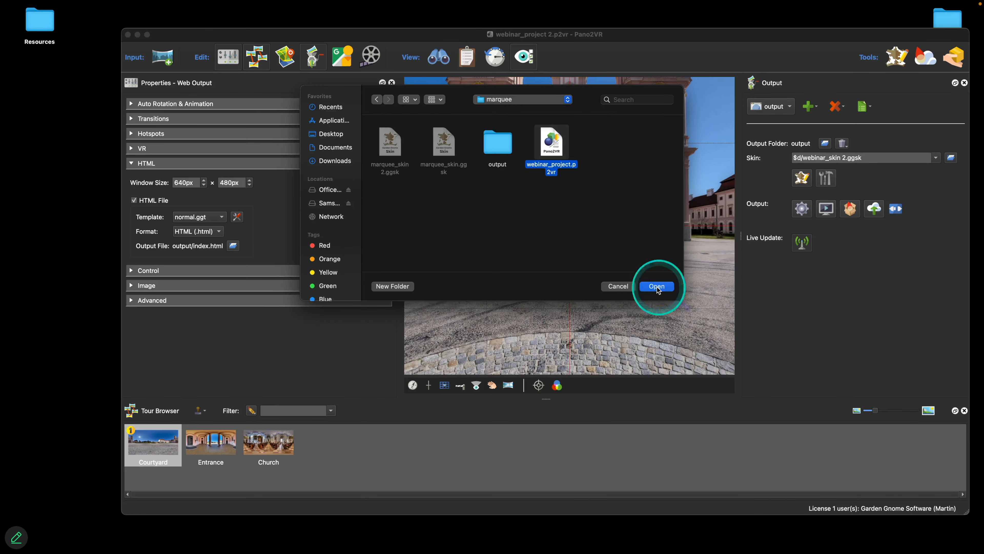
Generate the marquee project's web output, watch the animated text banner in the browser, and close the browser window
drag(632, 41, 597, 40)
click(766, 210)
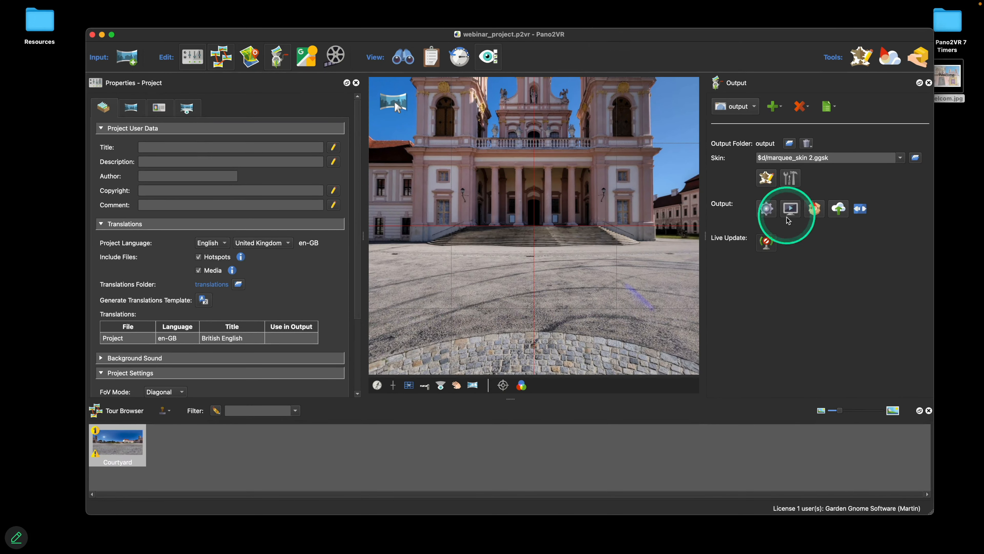
click(563, 288)
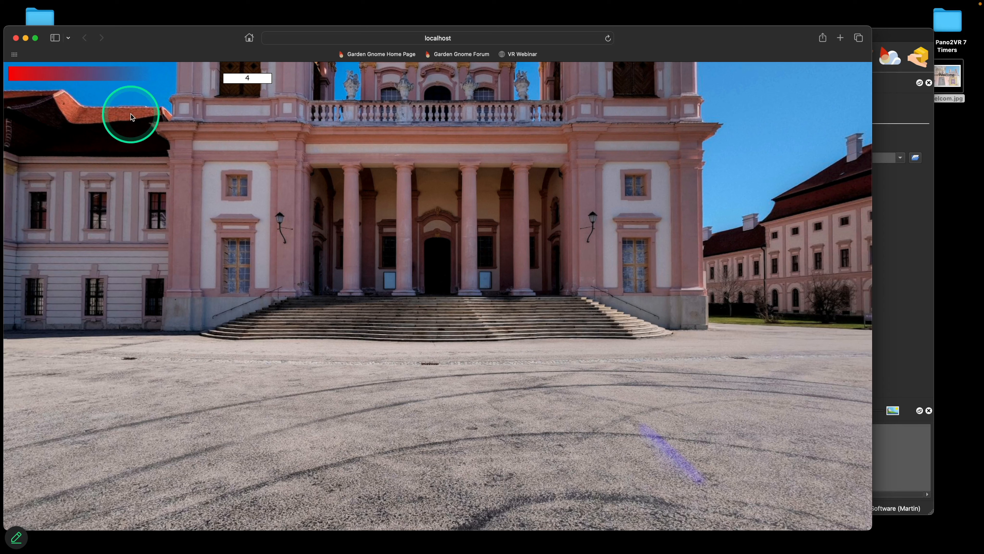
click(253, 86)
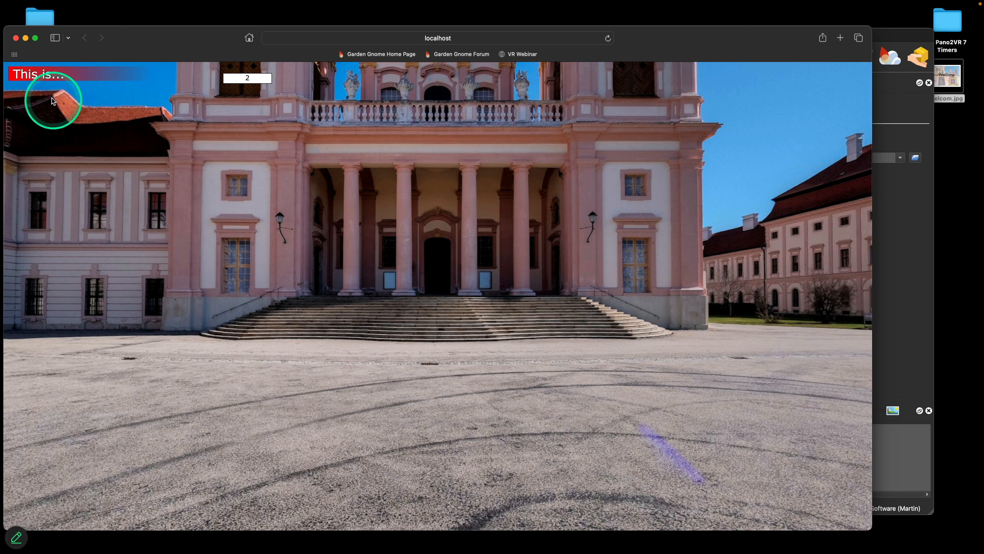
click(53, 118)
click(16, 39)
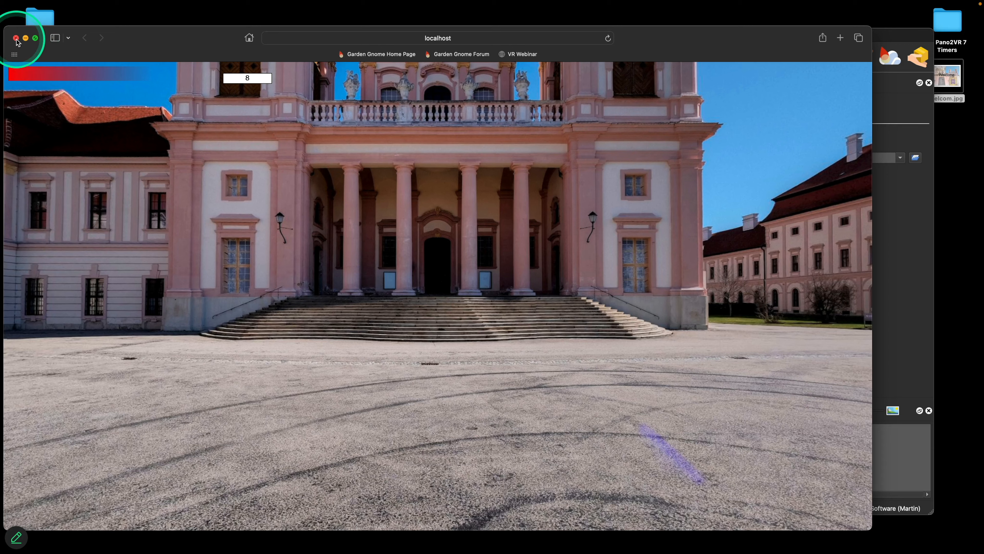
click(16, 40)
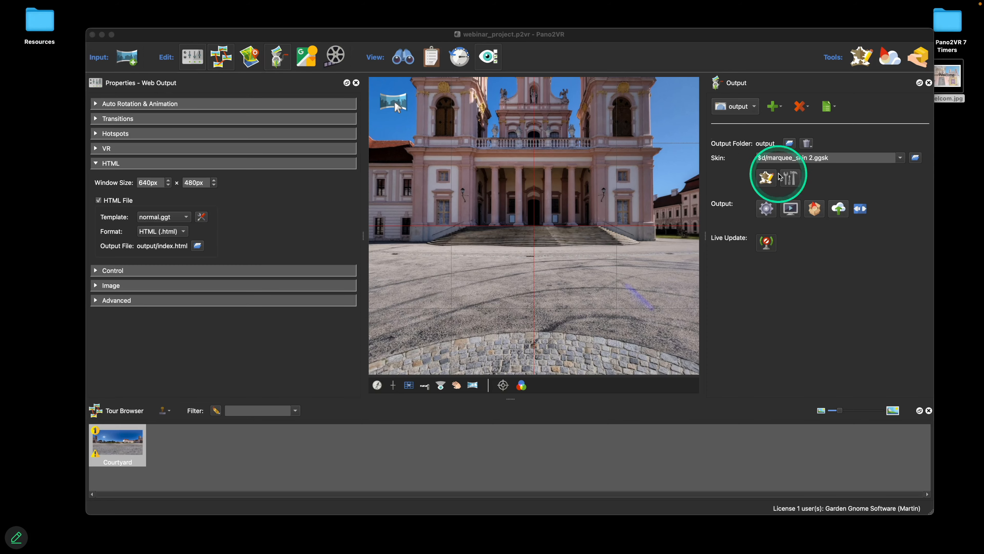
Open marquee_skin 2.ggsk in the skin editor and examine the Set Variable Value actions of timer_marquee
click(764, 181)
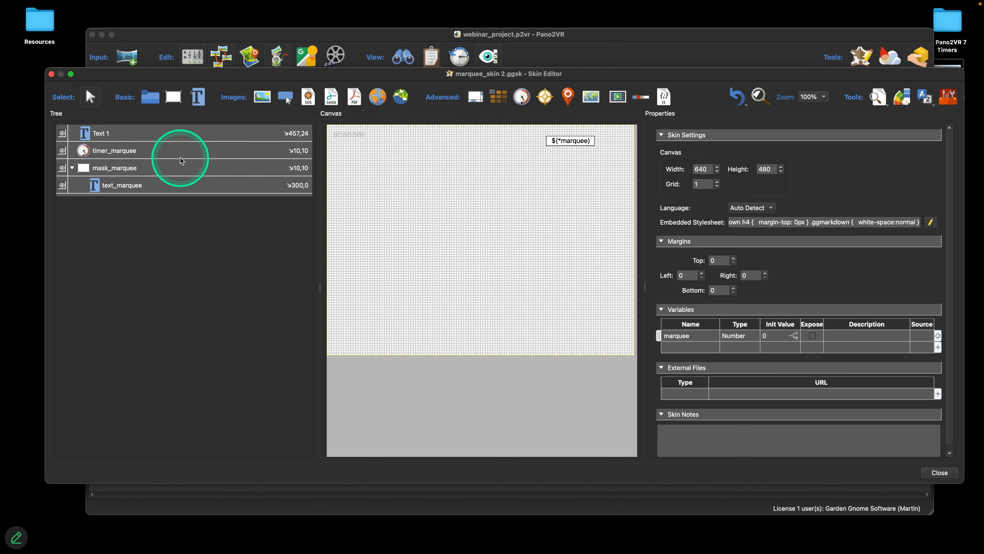
click(176, 151)
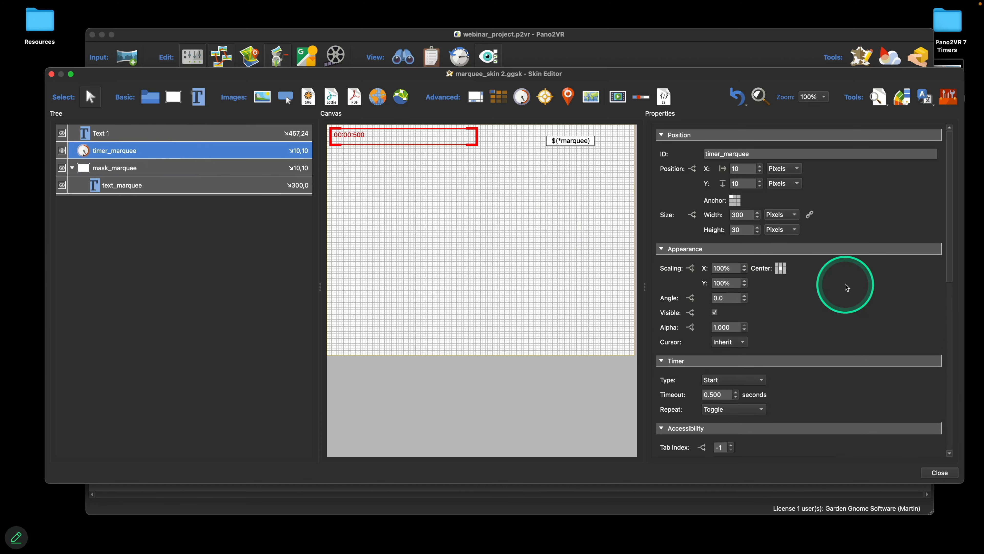
scroll(846, 286, down, 10)
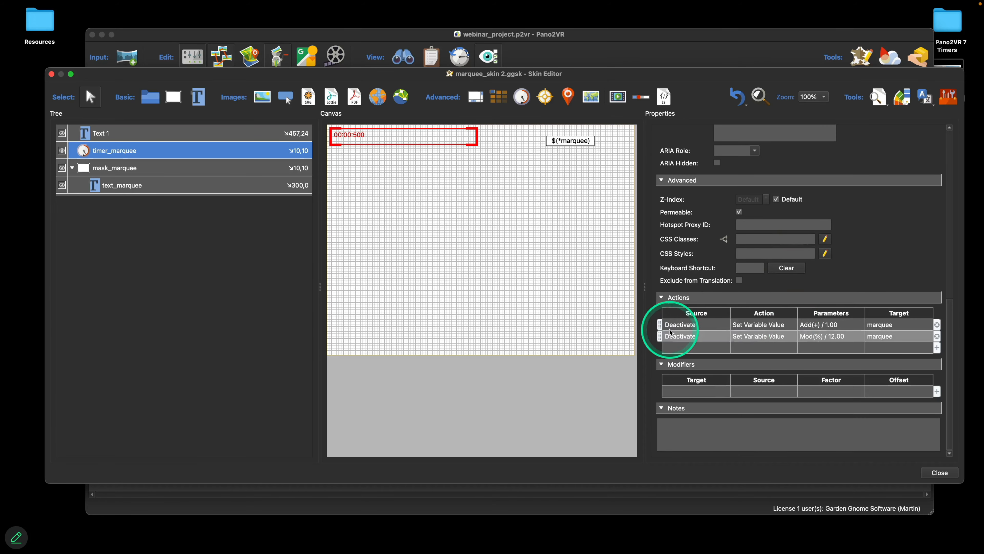
click(791, 334)
click(839, 325)
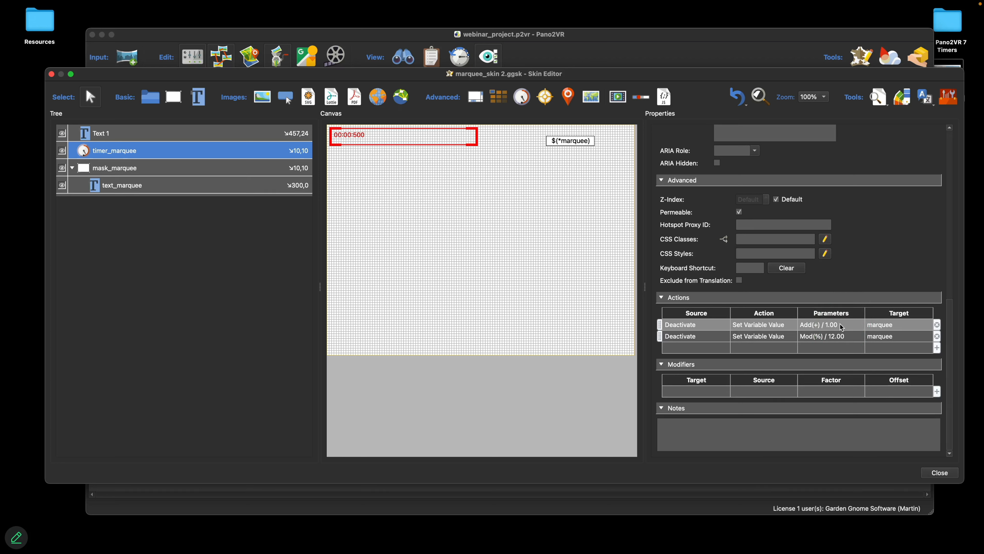
click(837, 337)
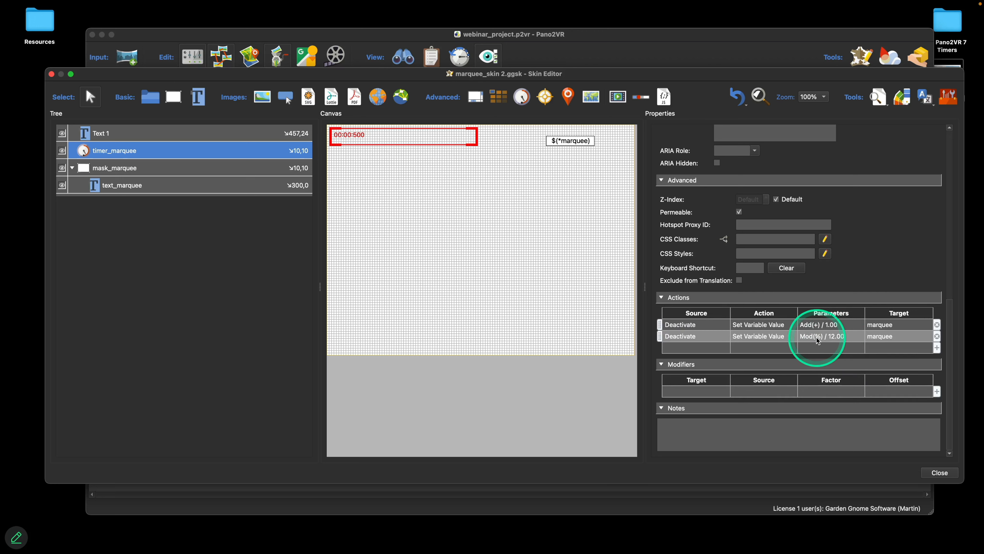
Examine the position logic block of text_marquee, comparing the marquee trigger ranges with their X offsets, and close it
click(149, 190)
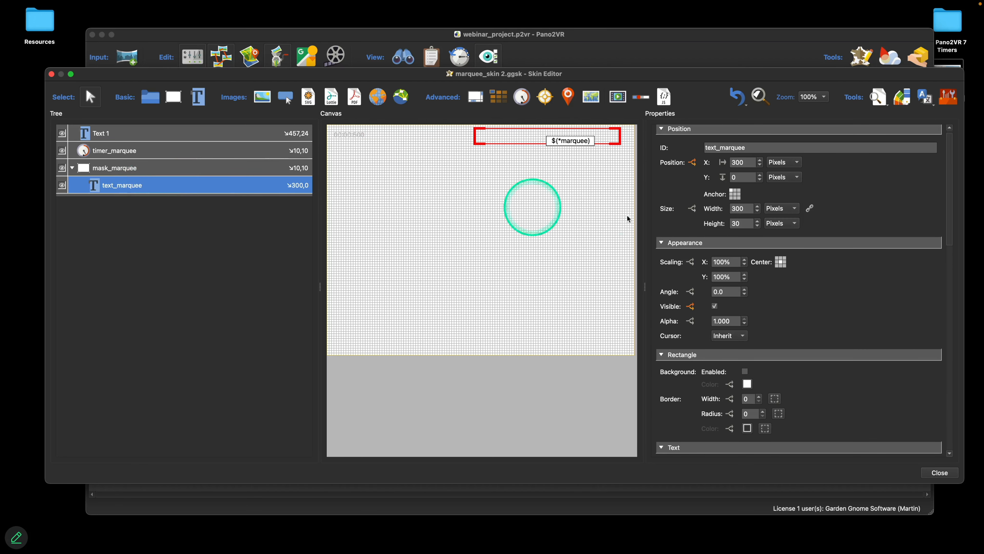
click(692, 163)
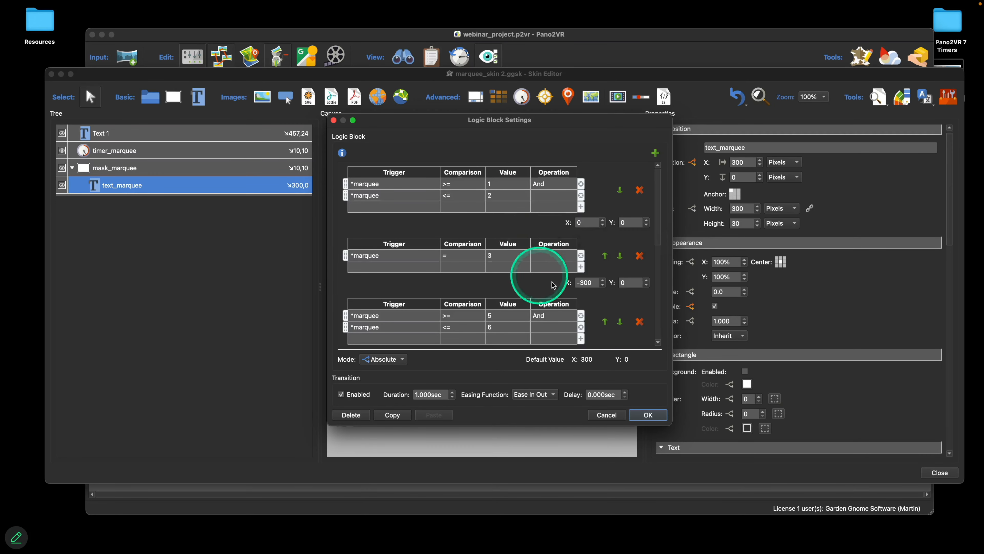
scroll(530, 254, down, 5)
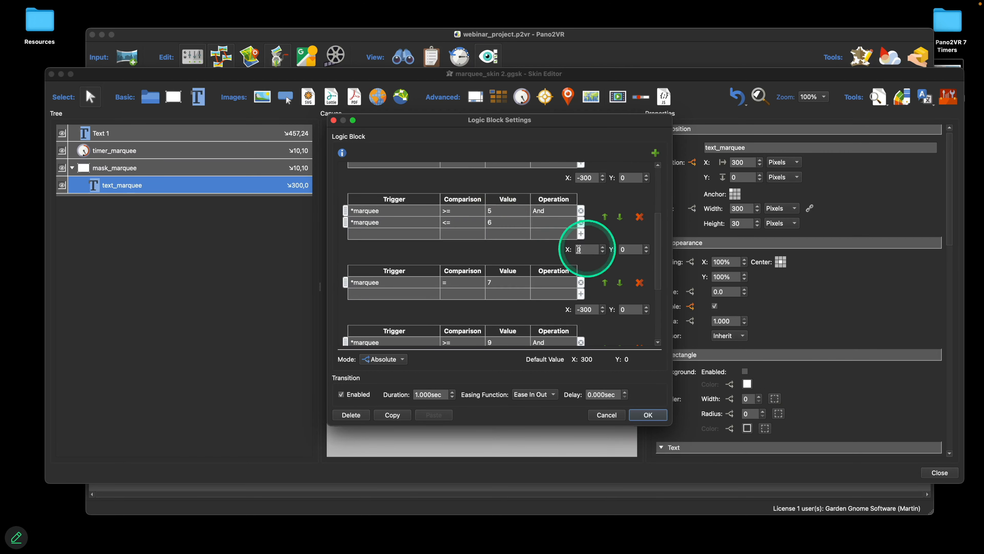
scroll(518, 260, down, 3)
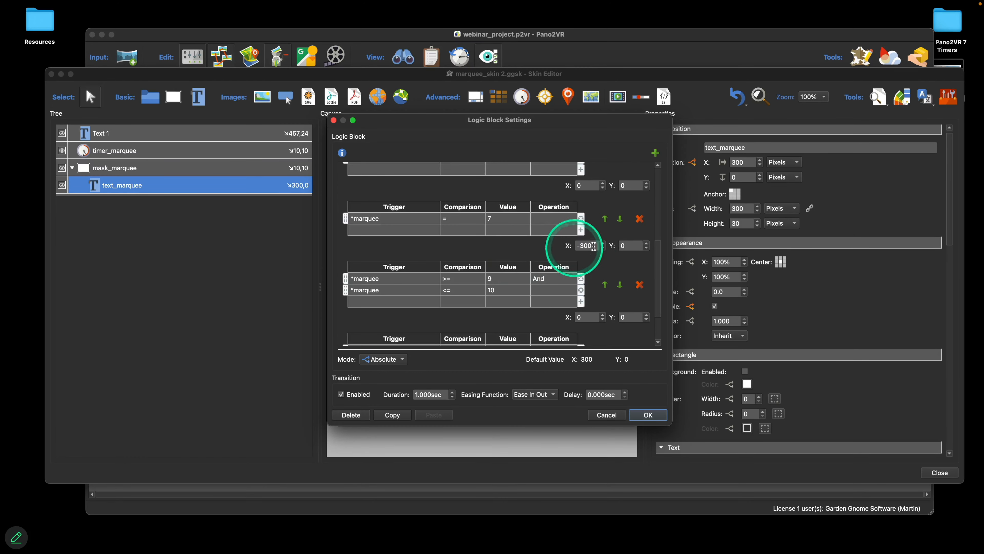
scroll(543, 236, up, 4)
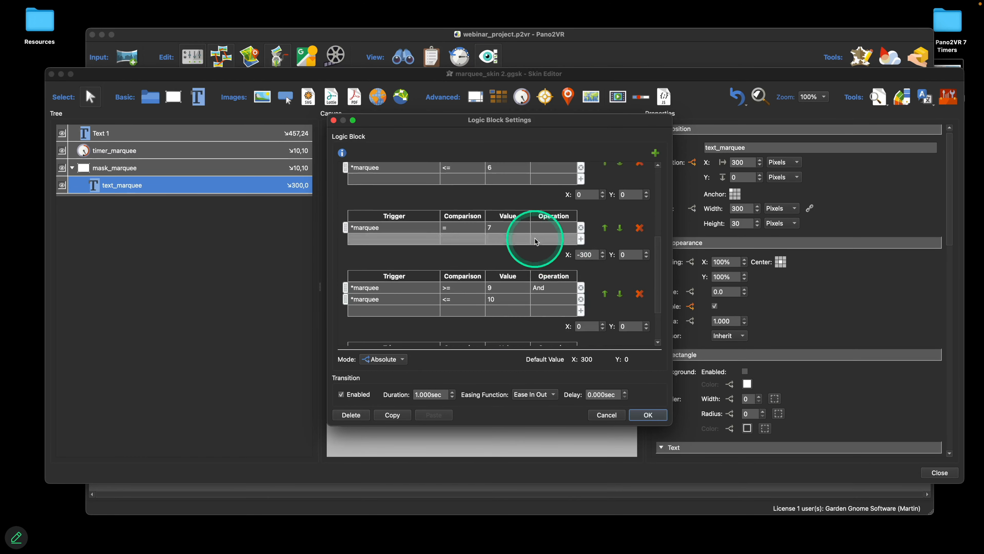
scroll(504, 236, up, 3)
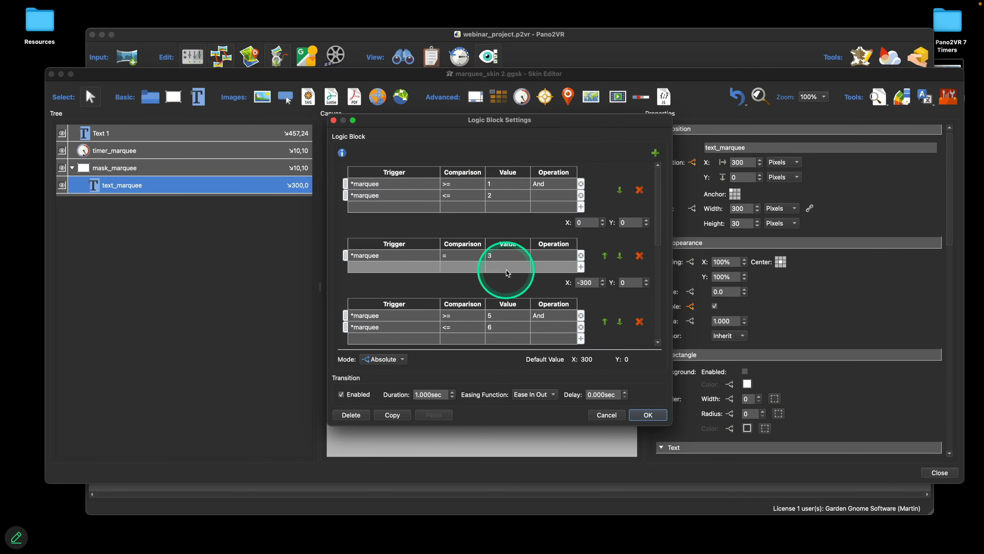
scroll(503, 251, down, 2)
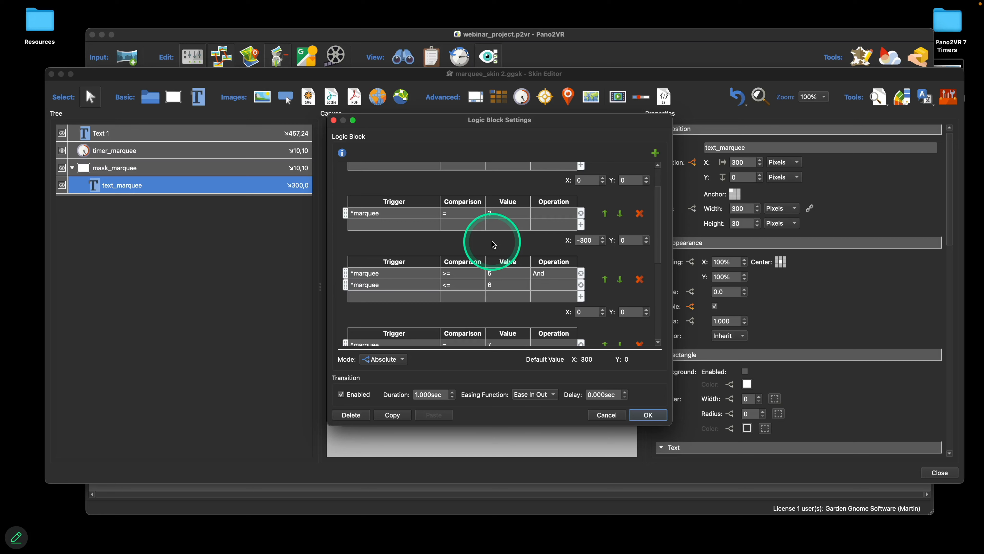
scroll(493, 243, down, 3)
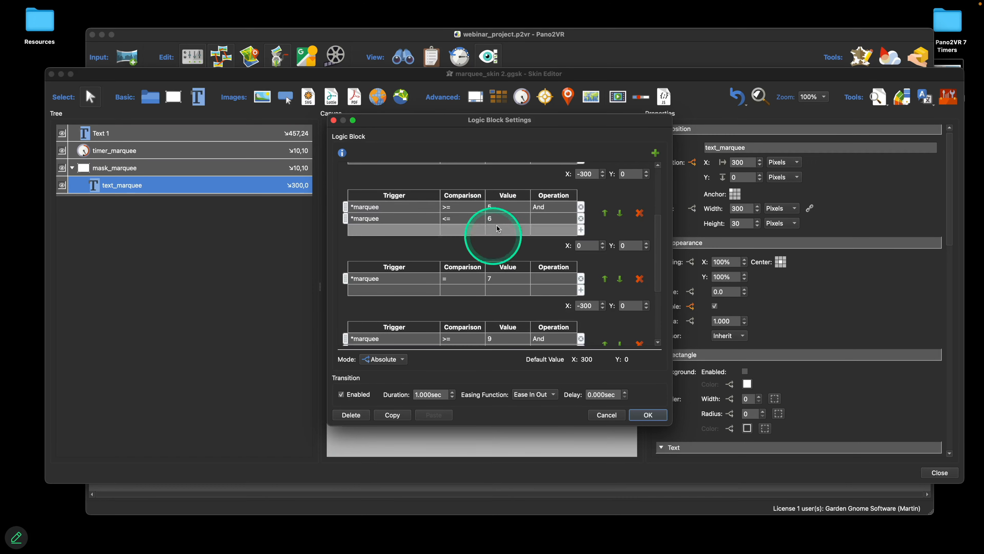
scroll(504, 256, down, 3)
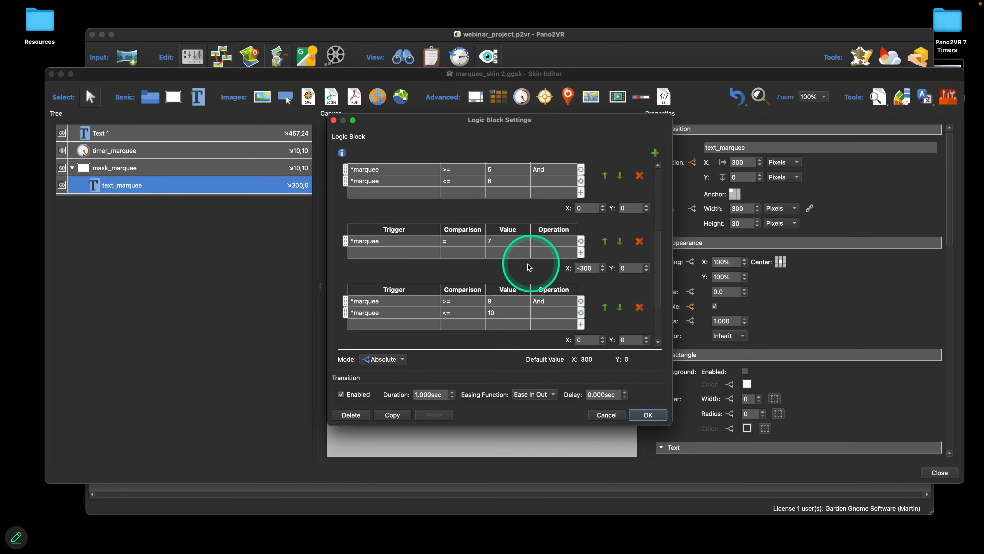
scroll(519, 270, down, 2)
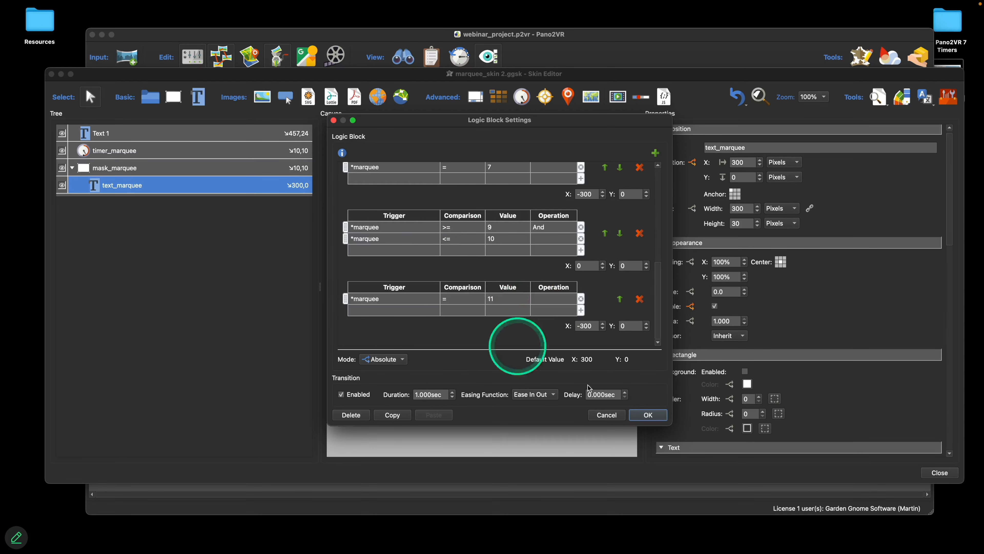
click(648, 415)
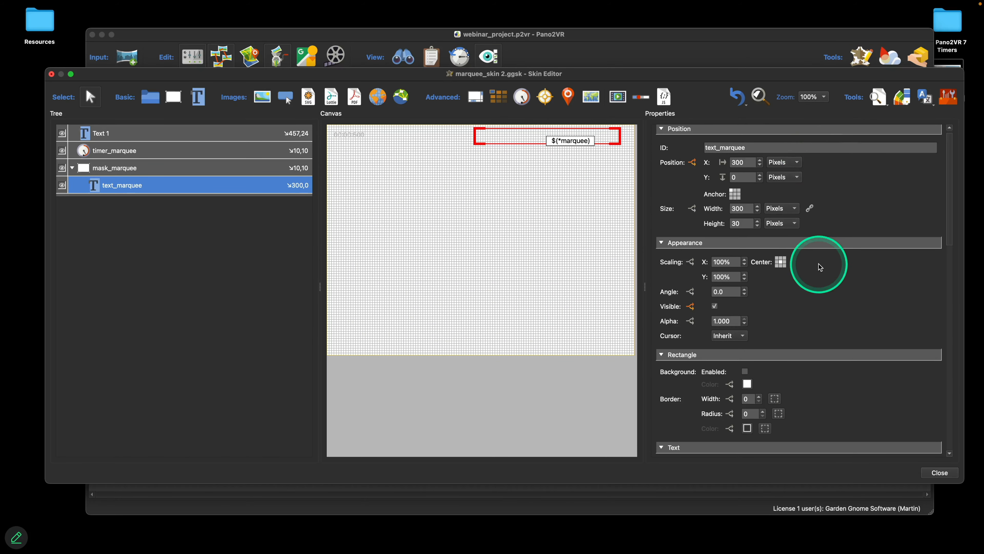
Examine the text logic block of text_marquee to see which text each marquee range displays, and close it
scroll(819, 265, down, 5)
scroll(819, 265, down, 6)
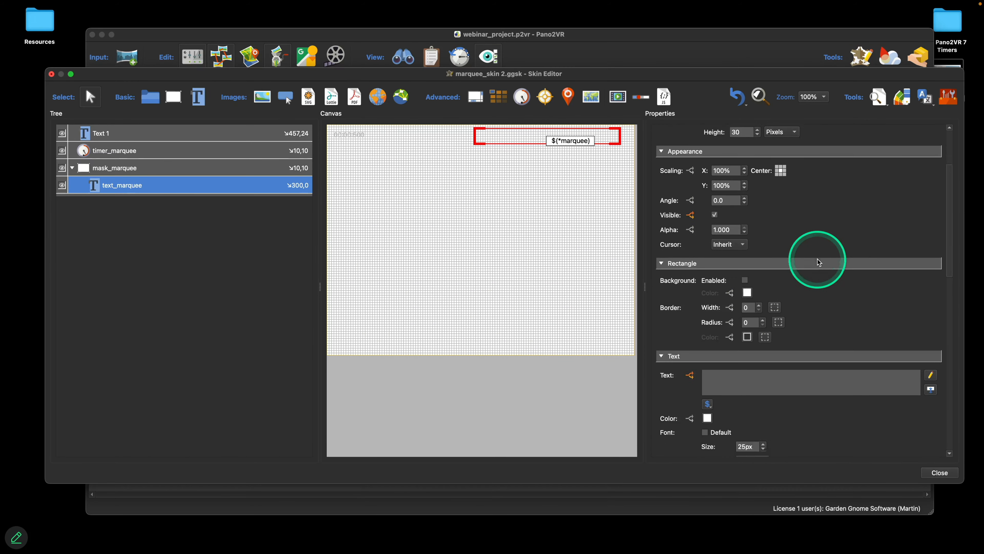
click(688, 269)
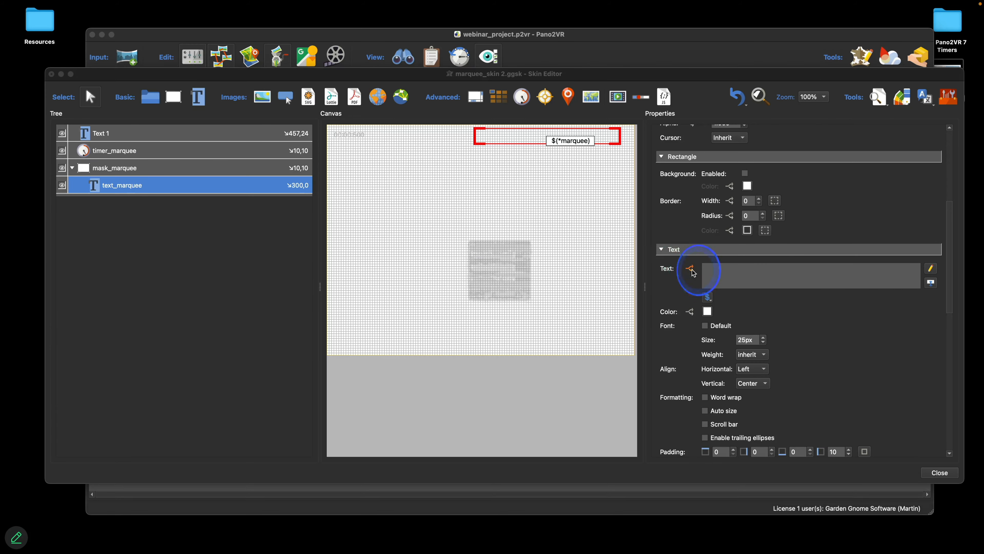
click(496, 188)
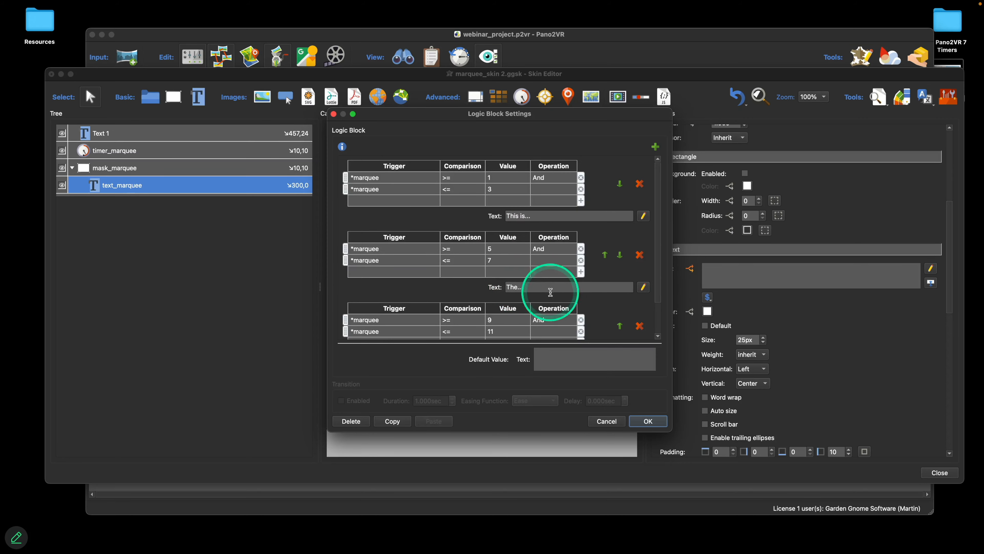
scroll(562, 287, down, 2)
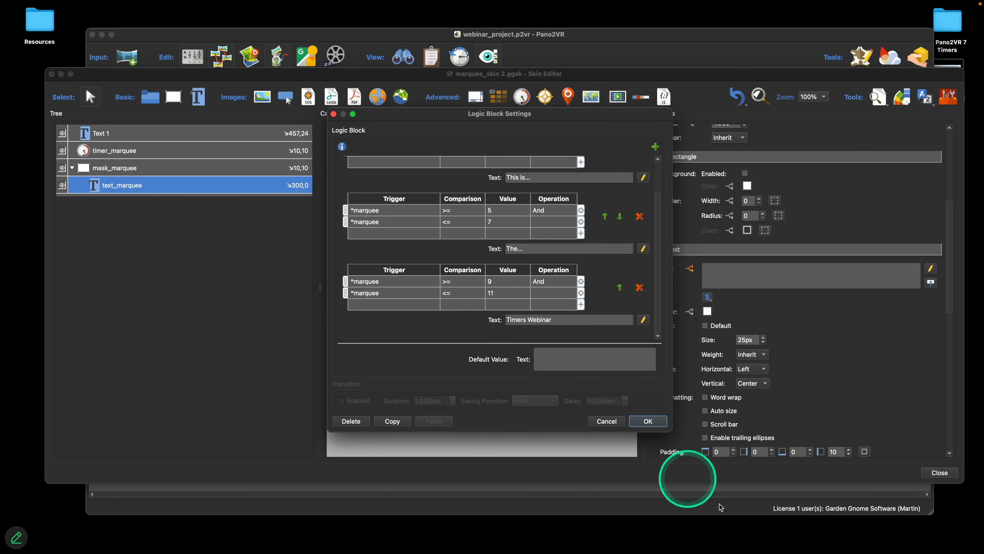
click(648, 421)
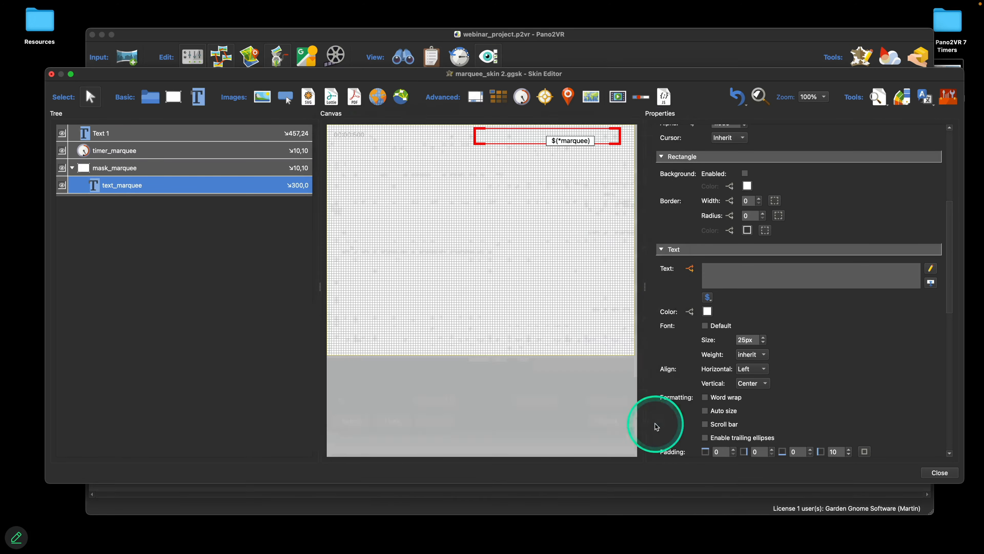
Open a live preview of the marquee skin and place its window over the canvas to watch the animation
click(876, 98)
drag(304, 270, 601, 181)
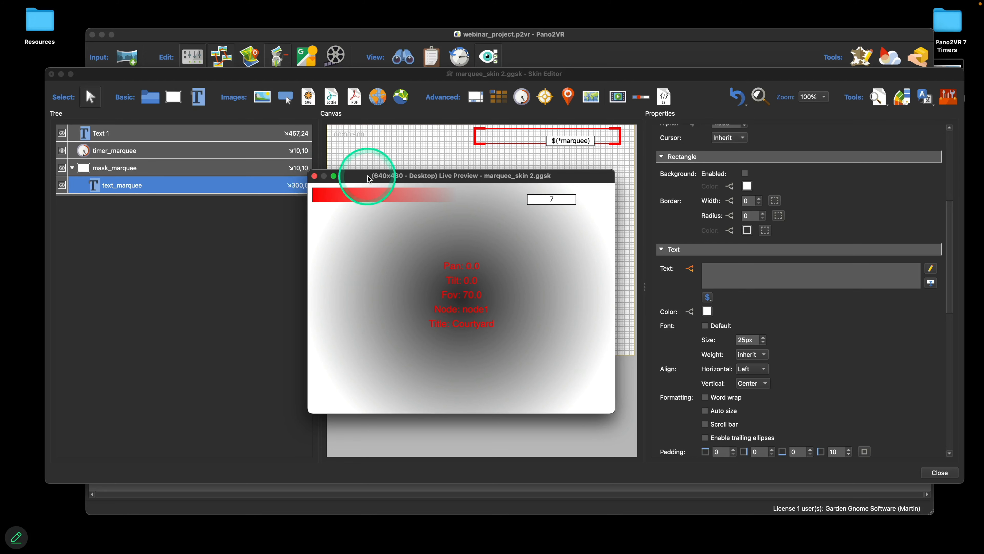
Move the live preview off the canvas and examine the gradient in mask_marquee's CSS Styles, closing the editor without changes
drag(372, 176, 97, 242)
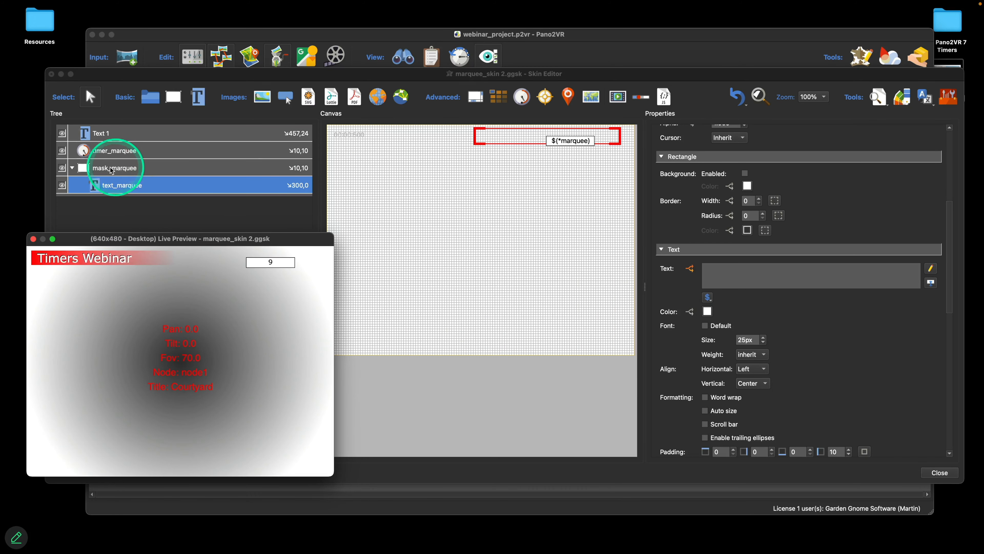
click(114, 171)
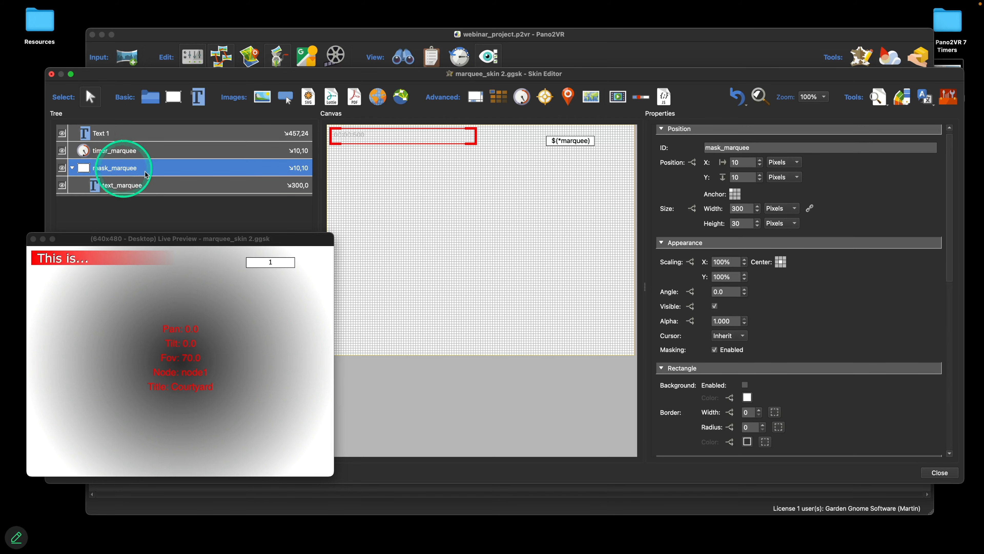
scroll(848, 283, down, 10)
scroll(847, 285, down, 2)
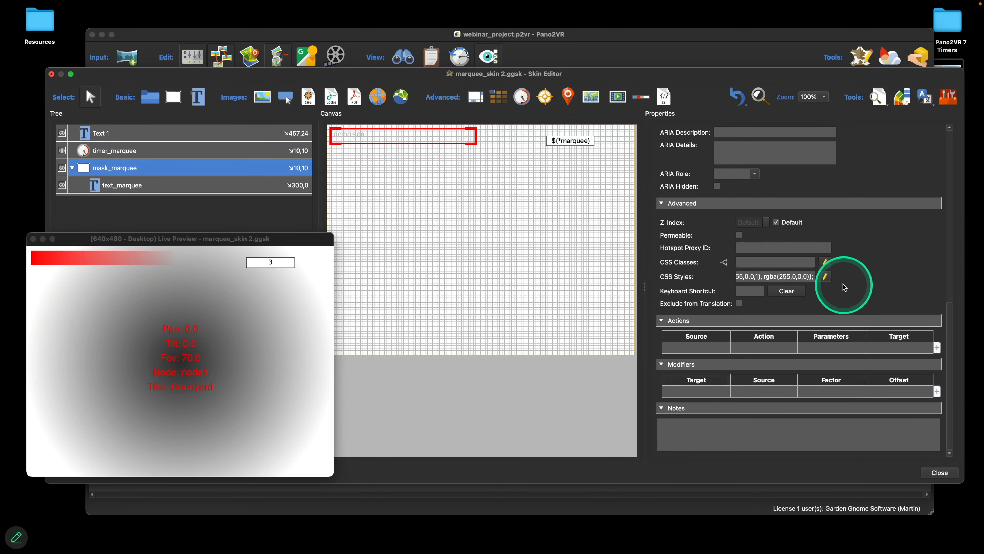
click(825, 276)
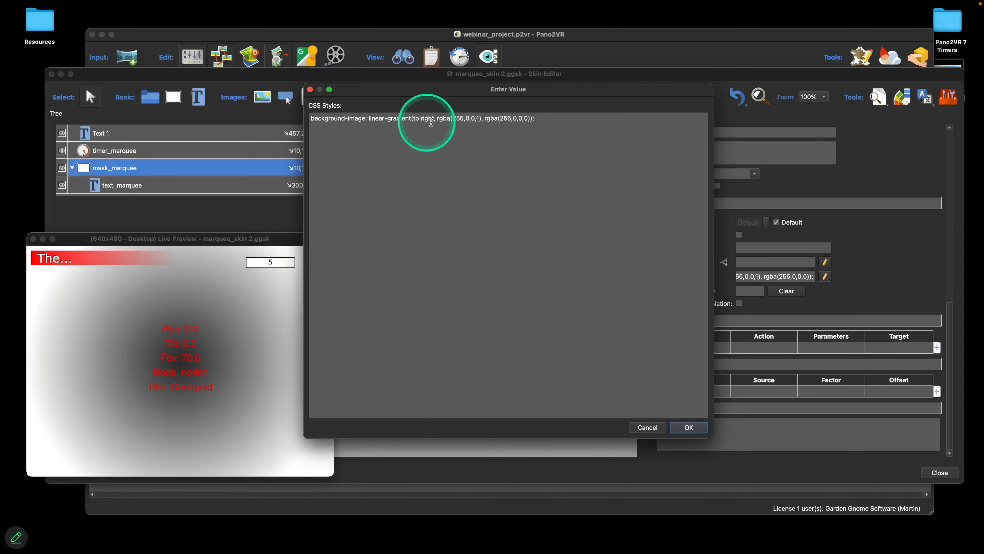
click(310, 90)
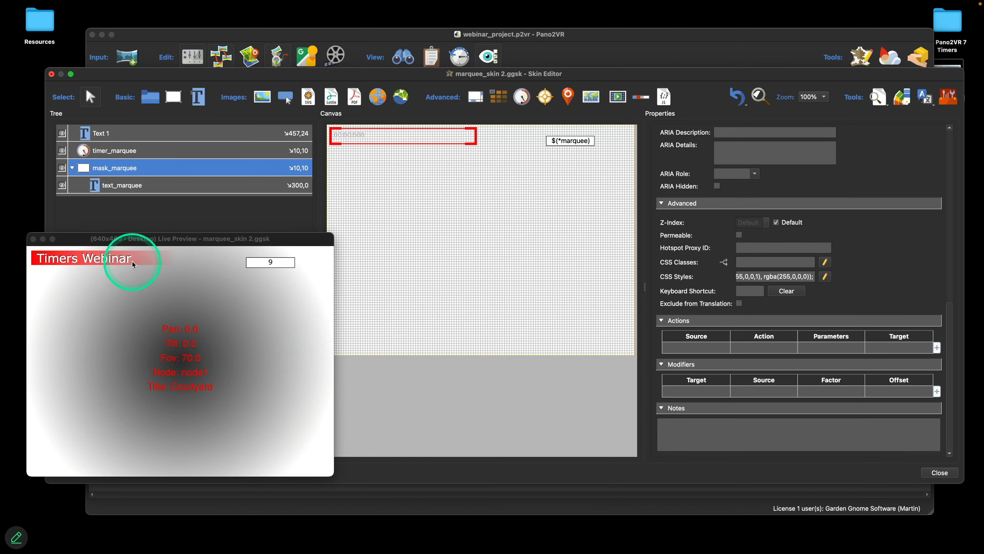
Examine the text-shadow rule in text_marquee's CSS Styles Inner Element and close the editor without changes
click(164, 185)
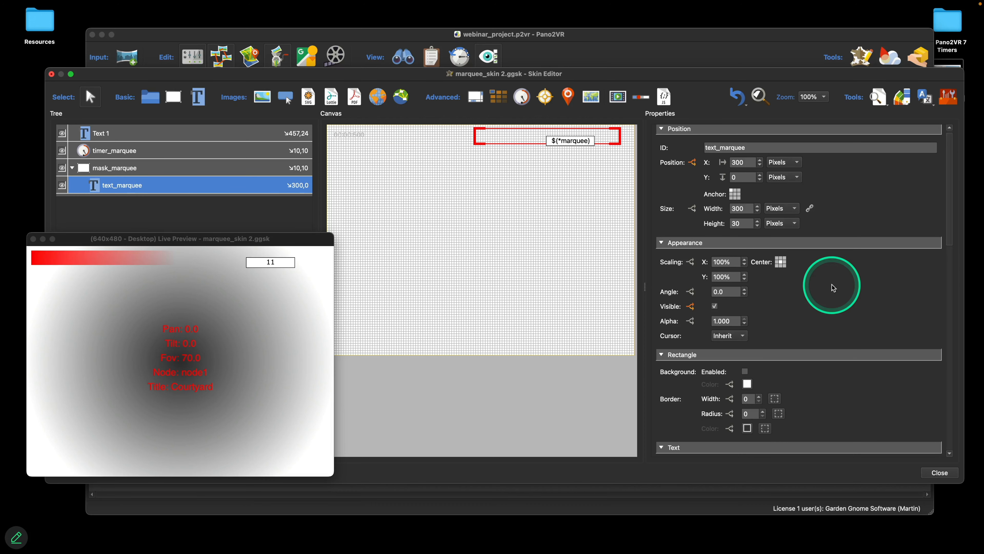
scroll(833, 288, down, 10)
scroll(833, 286, down, 4)
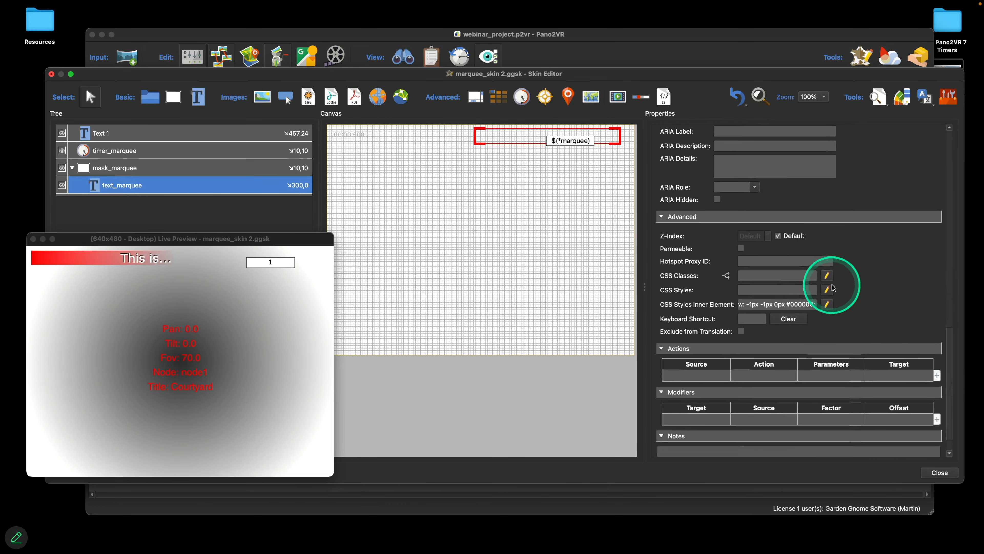
click(827, 299)
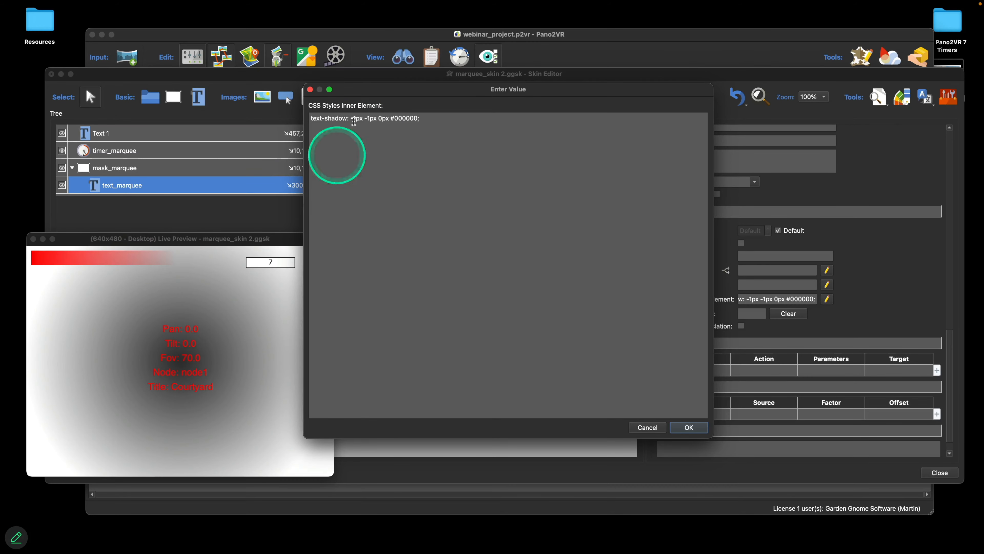
click(310, 89)
click(165, 190)
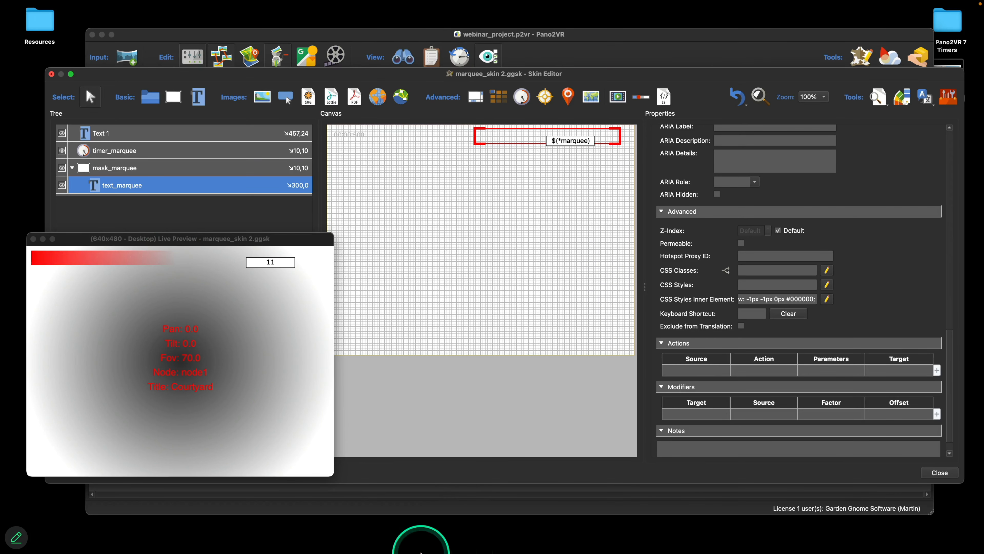
Open a new Safari window, move it clear of the live preview, and search the web for "css text shadow"
right_click(443, 517)
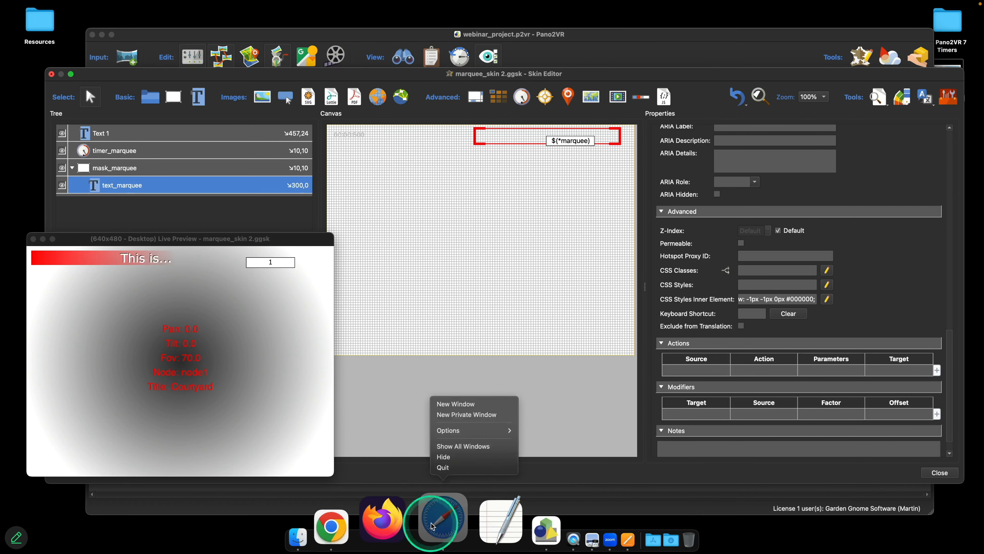
click(480, 409)
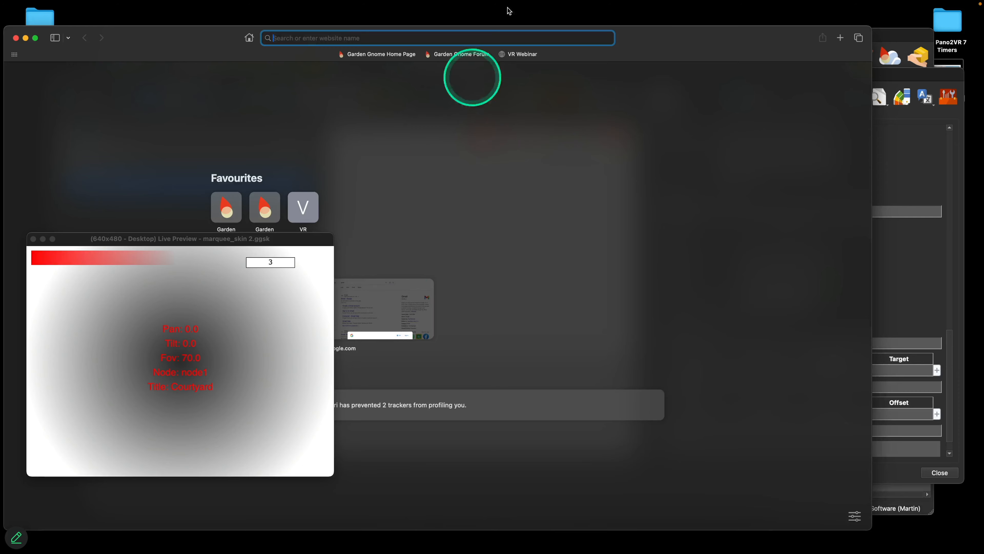
drag(688, 45, 828, 25)
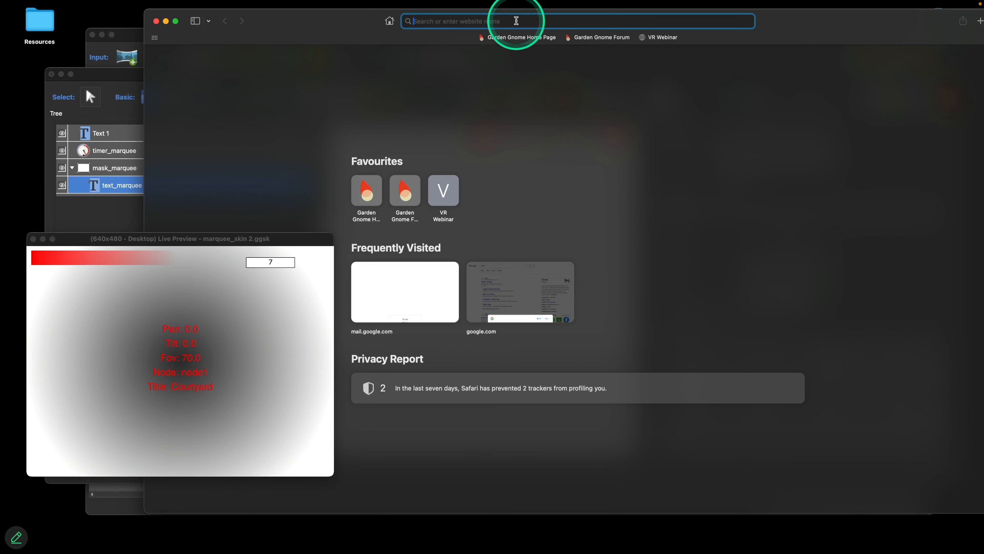
text(css )
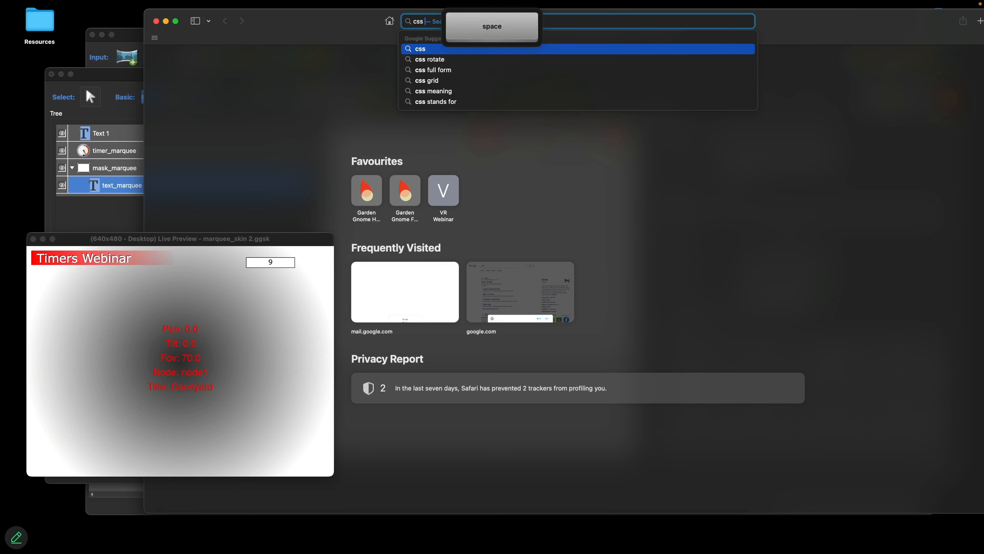
text(text )
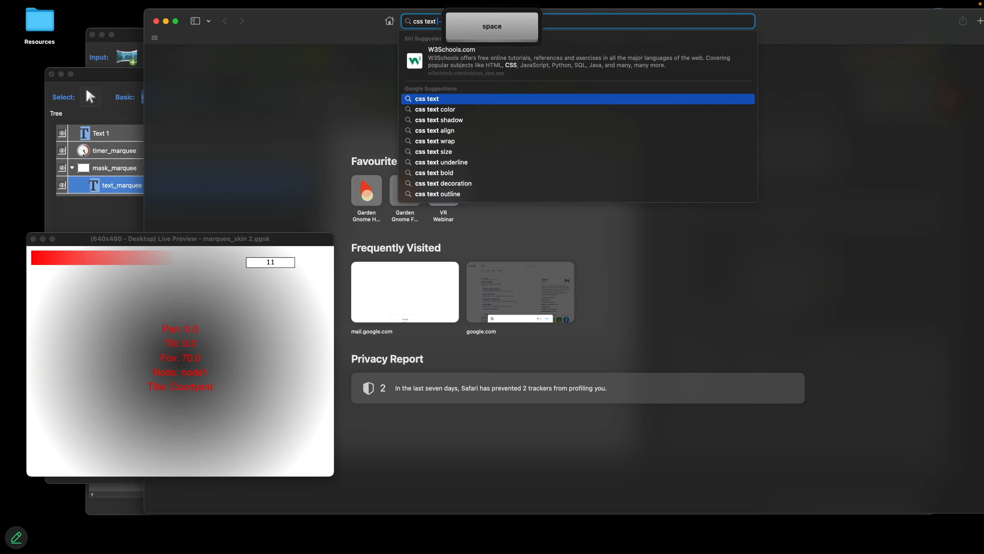
text(shadow)
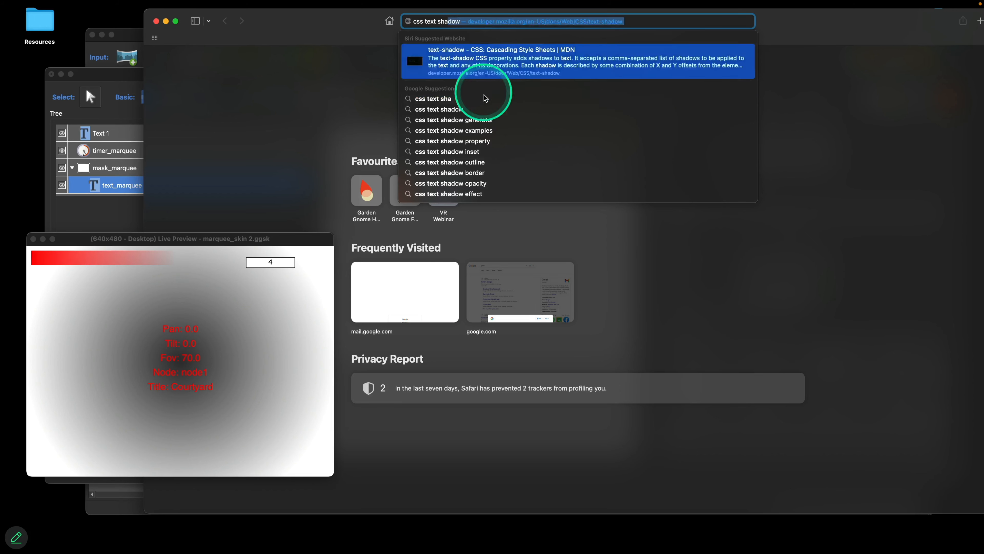
click(484, 109)
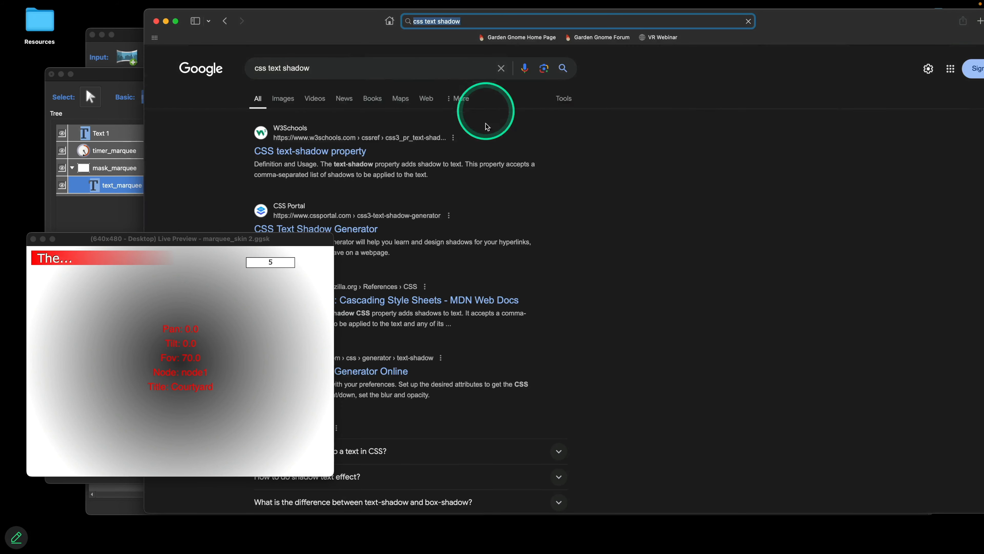
Open the W3Schools CSS text-shadow property page, accept its privacy notice, and highlight the text-shadow declaration in the basic example
click(325, 151)
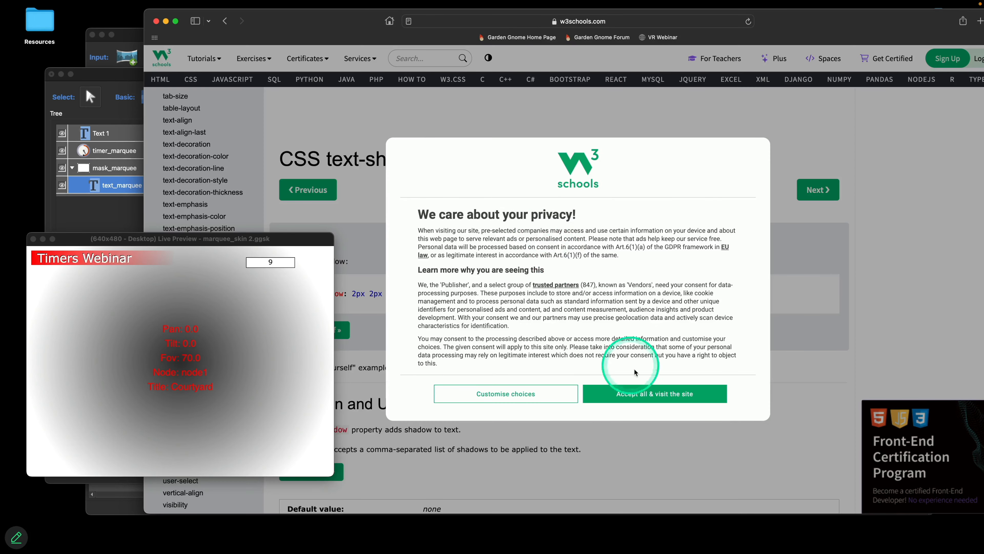
click(641, 393)
drag(341, 24, 431, 14)
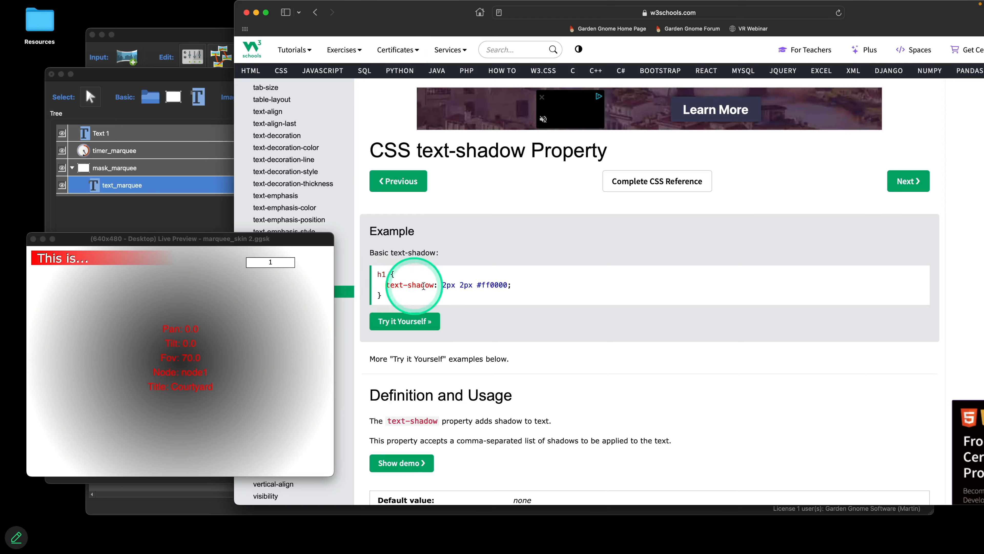
drag(518, 288, 386, 286)
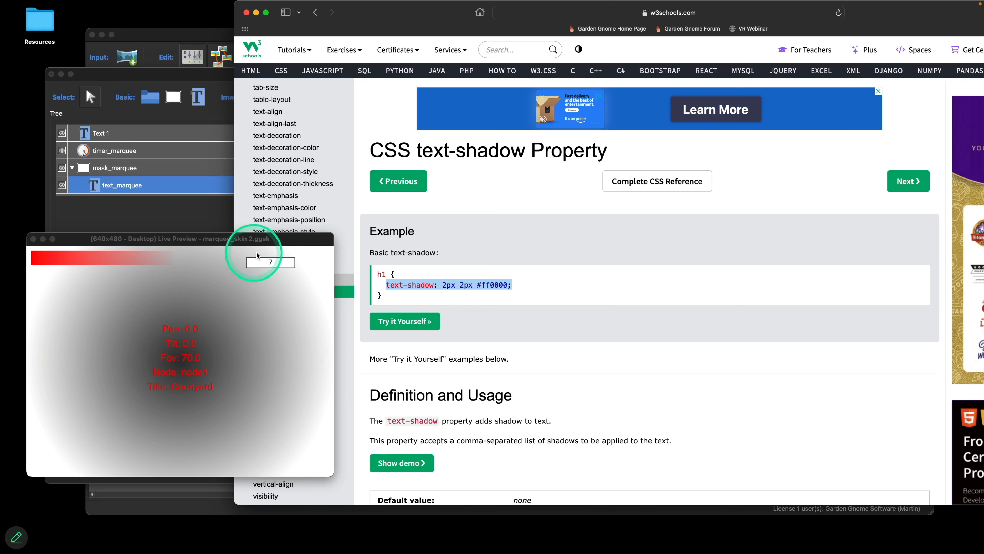
Return to the skin editor, close the live preview, save and close the marquee skin, and close the project and browser windows
click(217, 224)
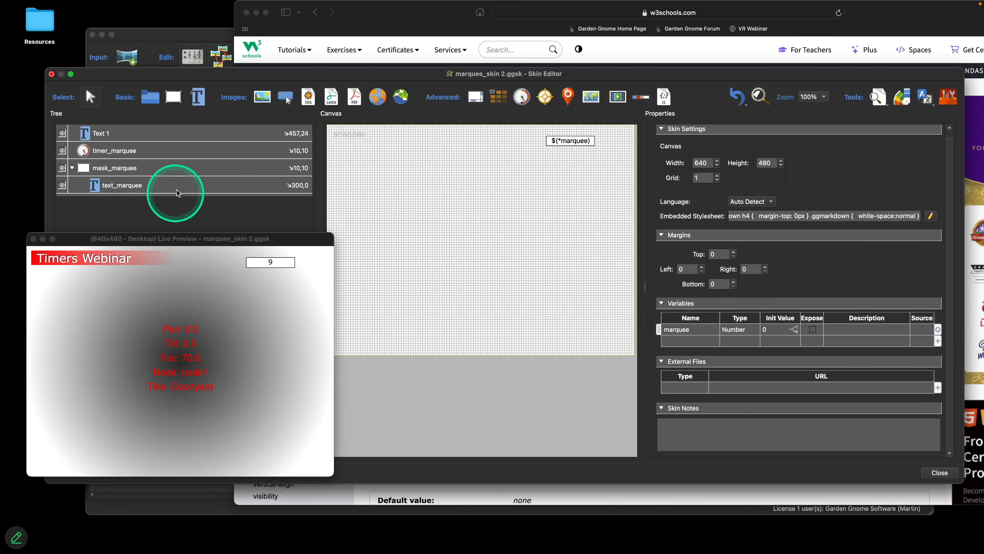
scroll(817, 259, down, 15)
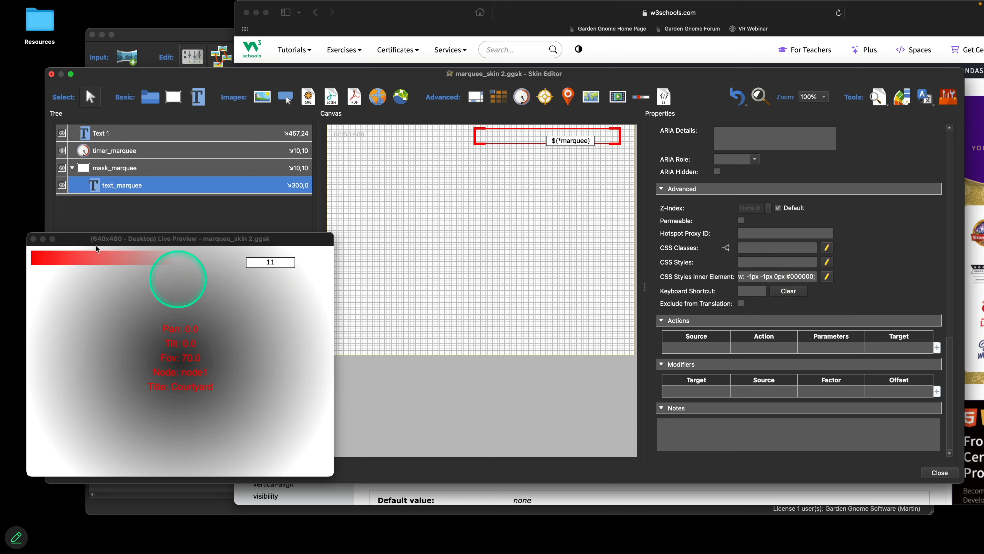
click(33, 239)
click(51, 74)
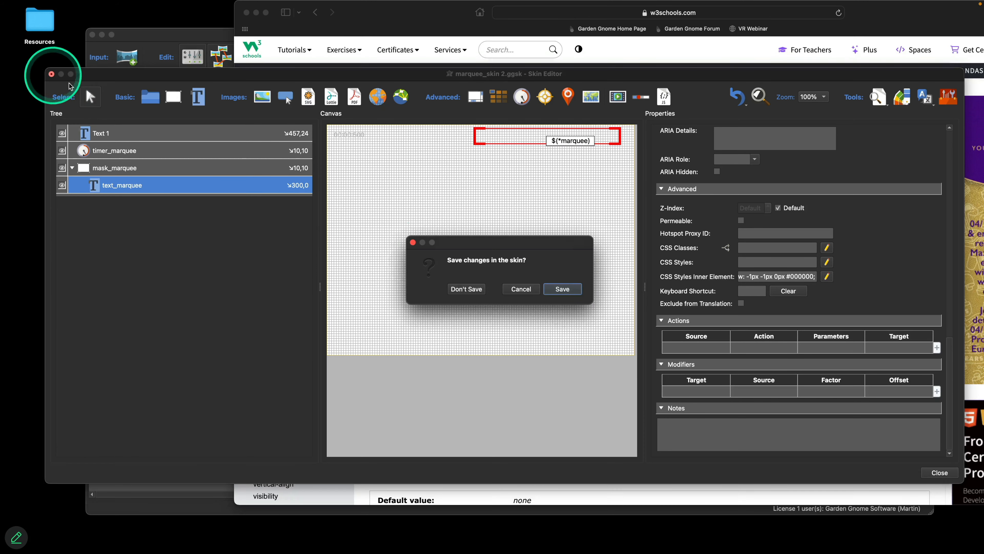
click(562, 292)
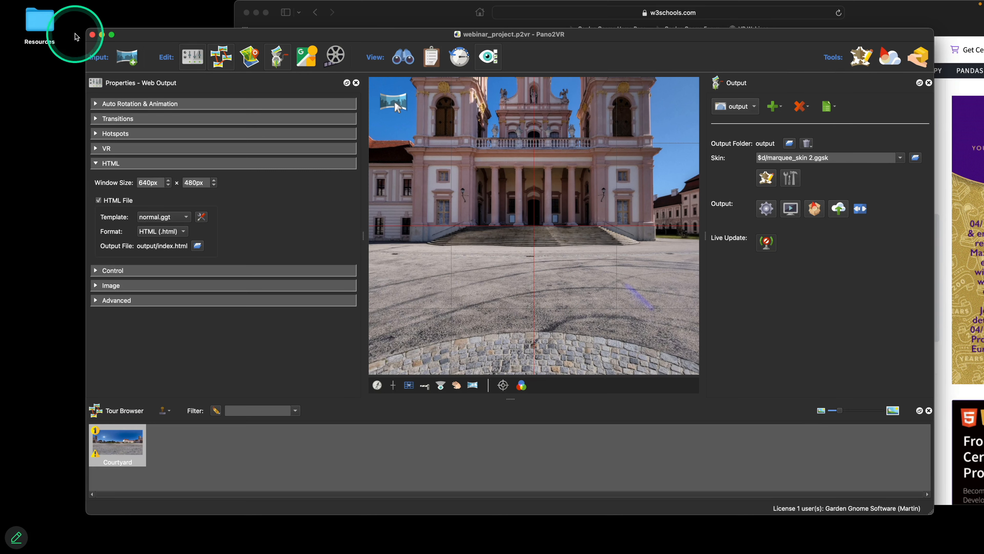
click(92, 35)
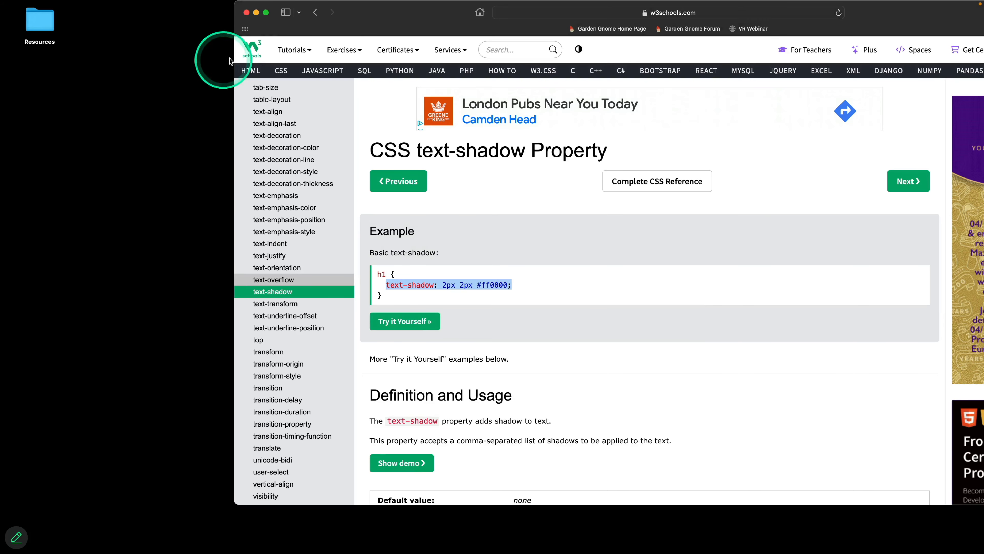
click(246, 13)
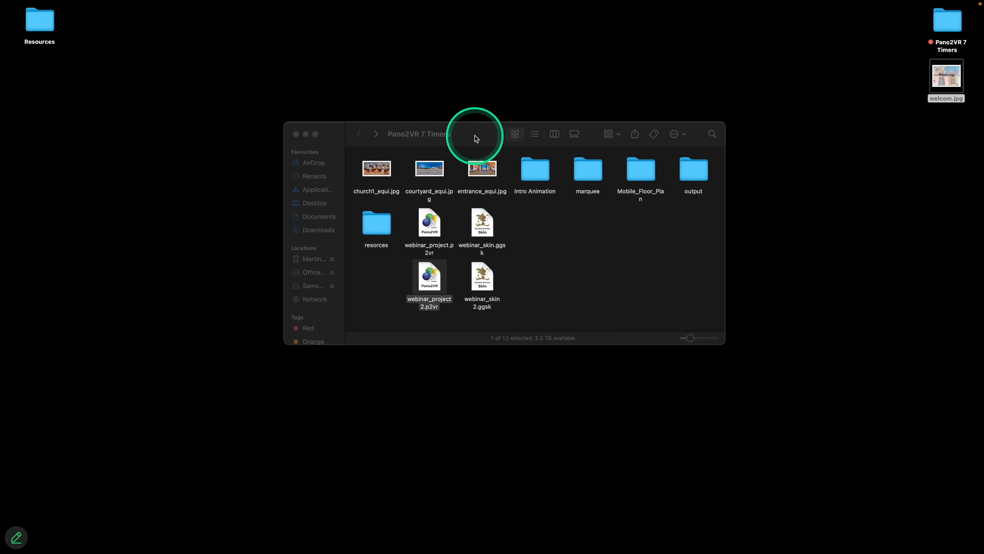
Open webinar_project.p2vr from the marquee folder in Finder and open marquee_skin 2.ggsk in the skin editor
drag(476, 135, 478, 110)
click(629, 248)
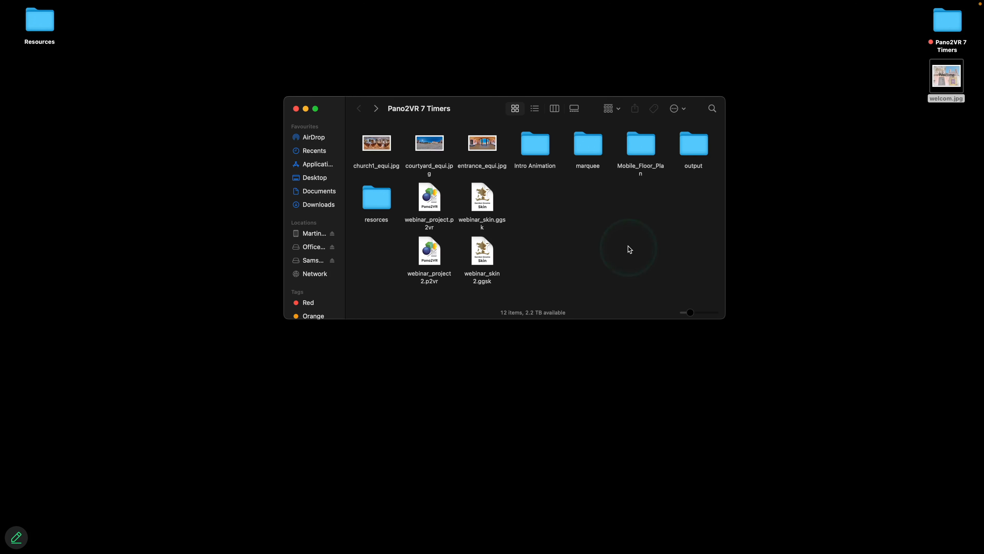
double_click(590, 146)
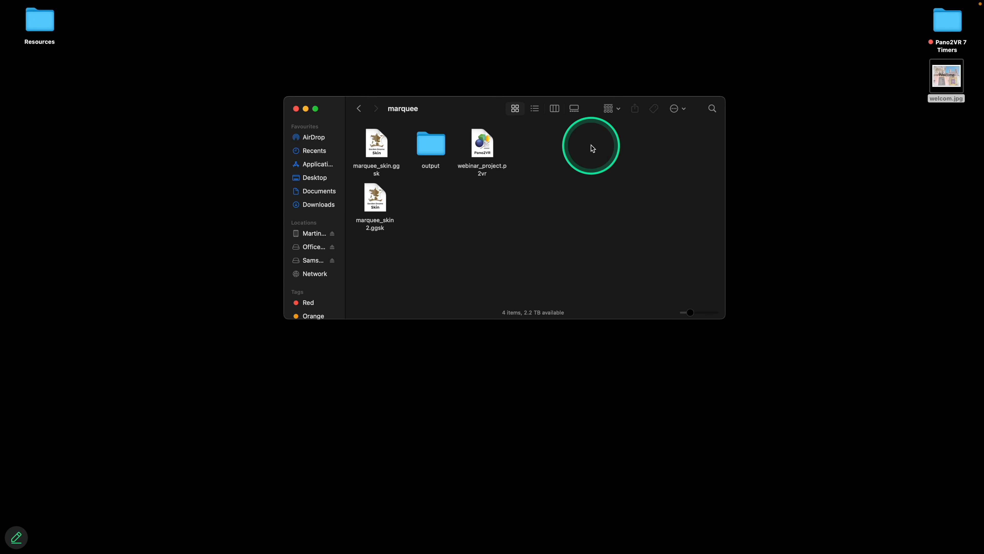
double_click(484, 152)
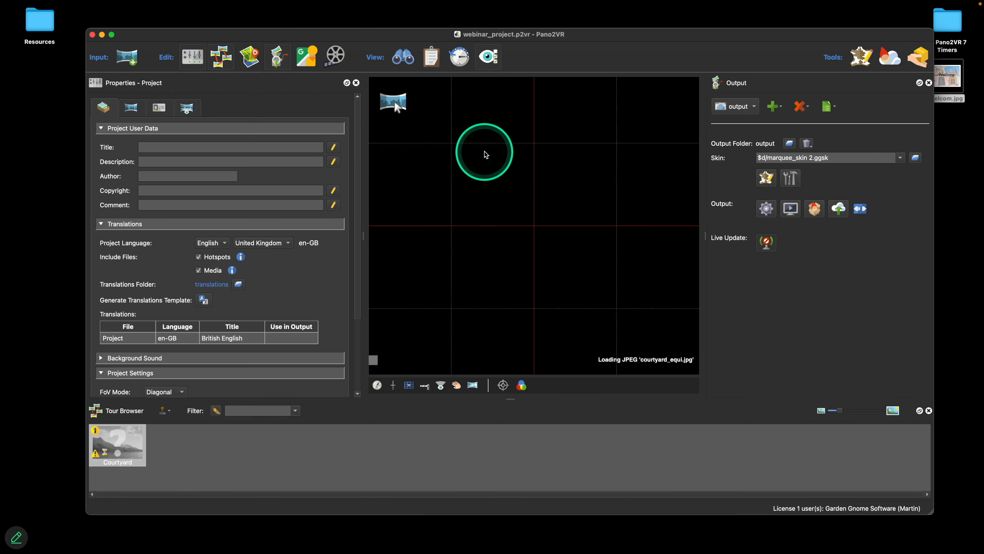
click(771, 184)
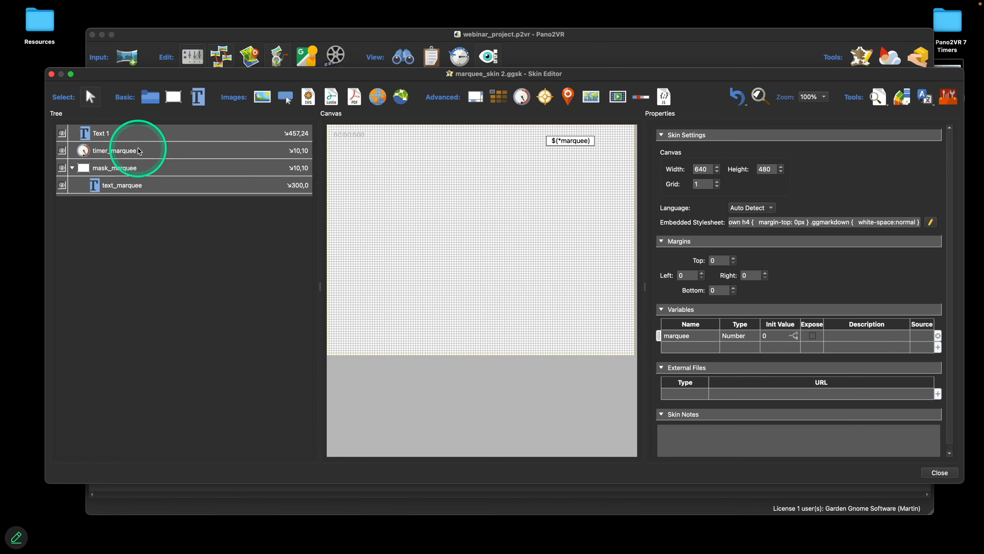
Delete the Mod(%) / 12.00 Set Variable Value action from timer_marquee
click(139, 151)
scroll(897, 248, down, 10)
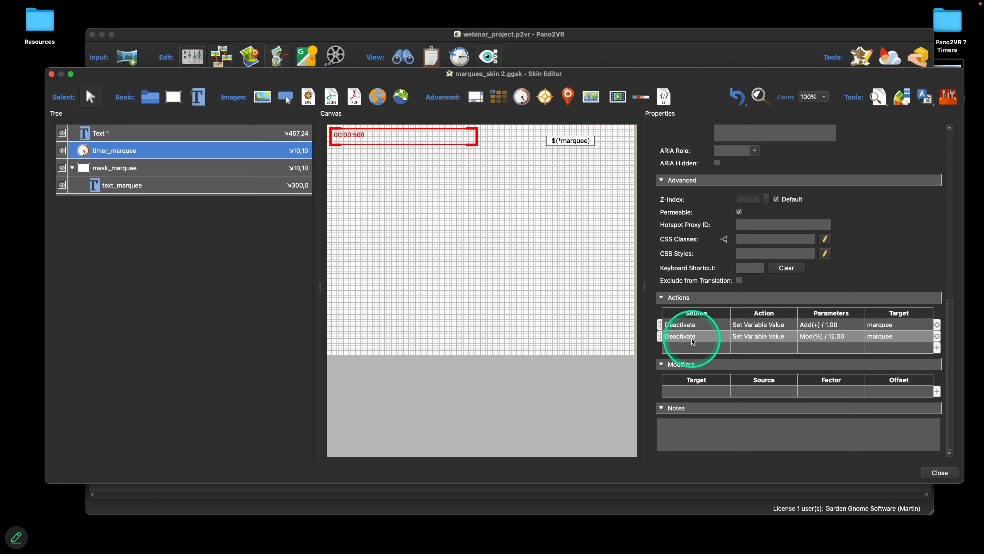
click(937, 336)
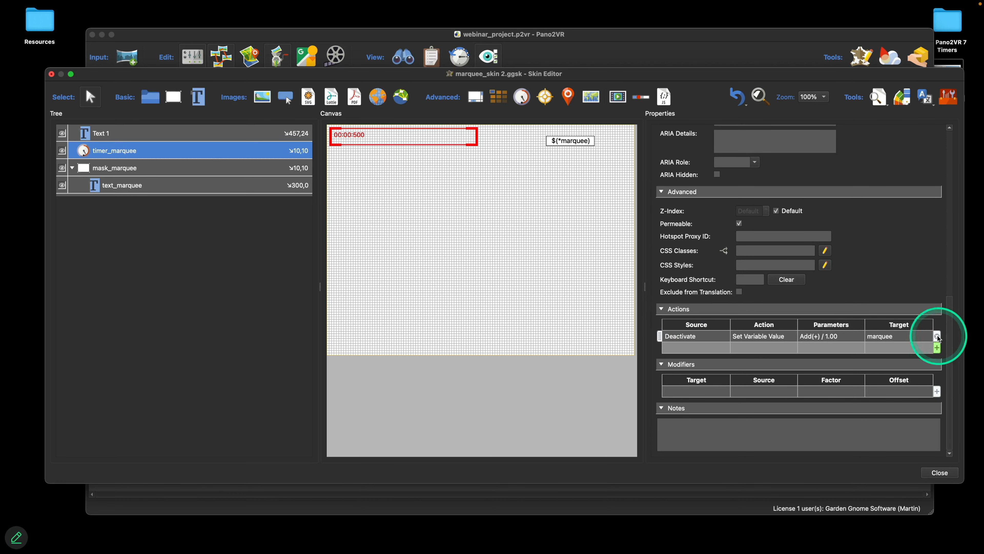
Add a Deactivate action to timer_marquee that sets the value to 0 on _self for the Timeout (seconds) parameter
double_click(687, 350)
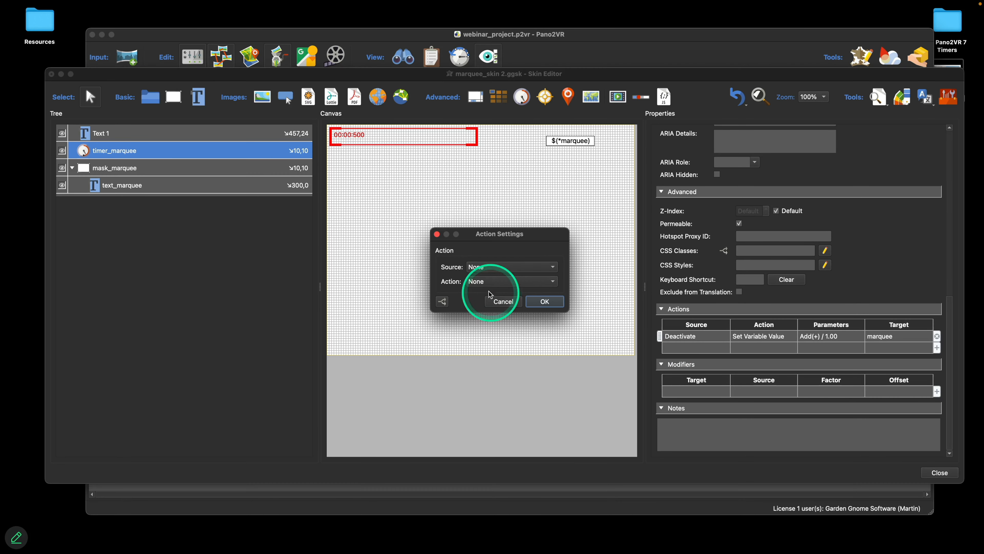
click(495, 267)
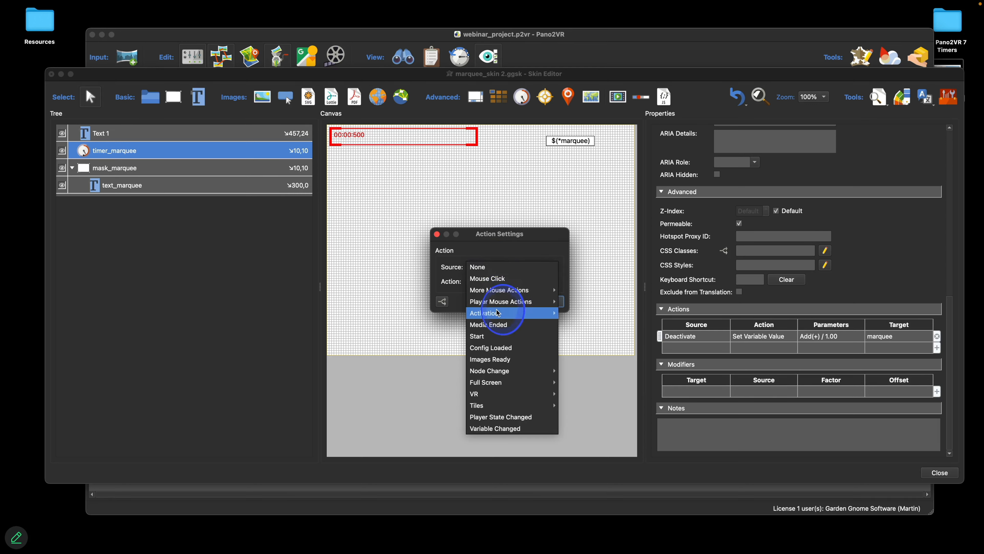
mouse_move(524, 313)
click(577, 325)
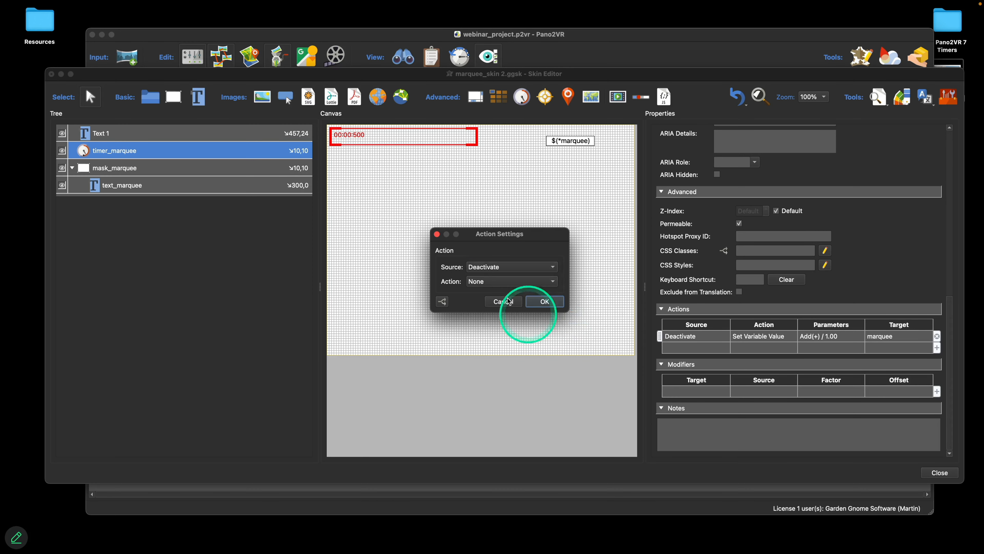
click(500, 281)
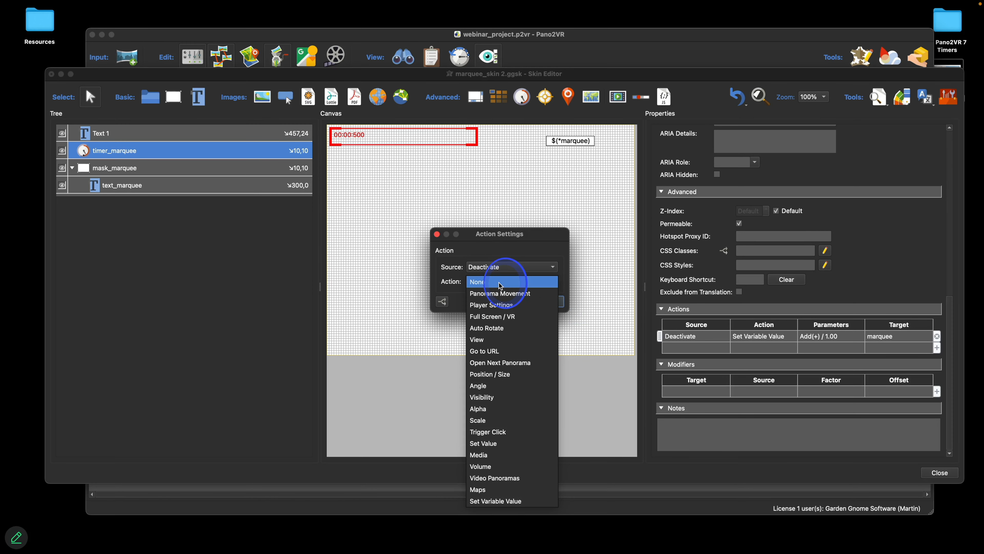
click(510, 443)
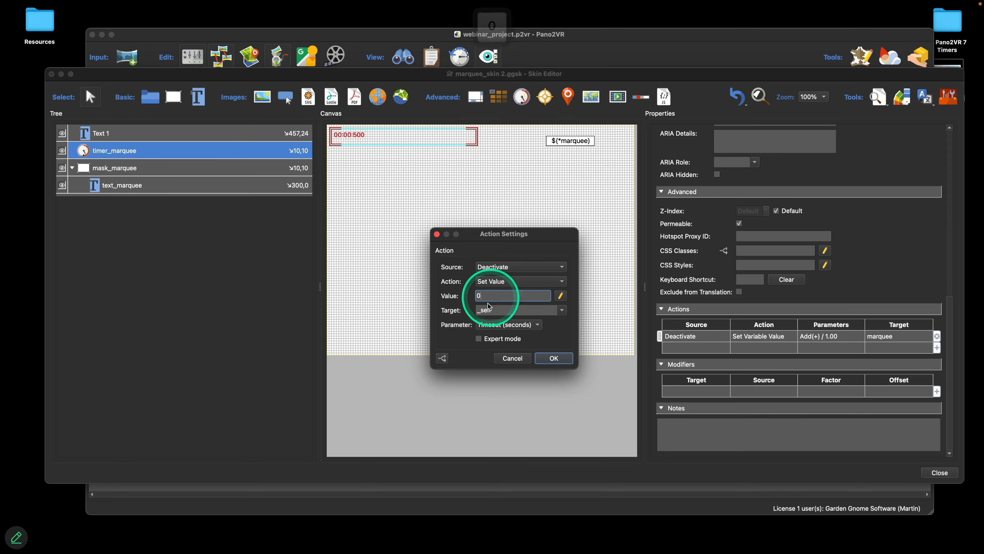
Filter the new Set Value action to execute only if *marquee = 12, and accept the action
click(442, 357)
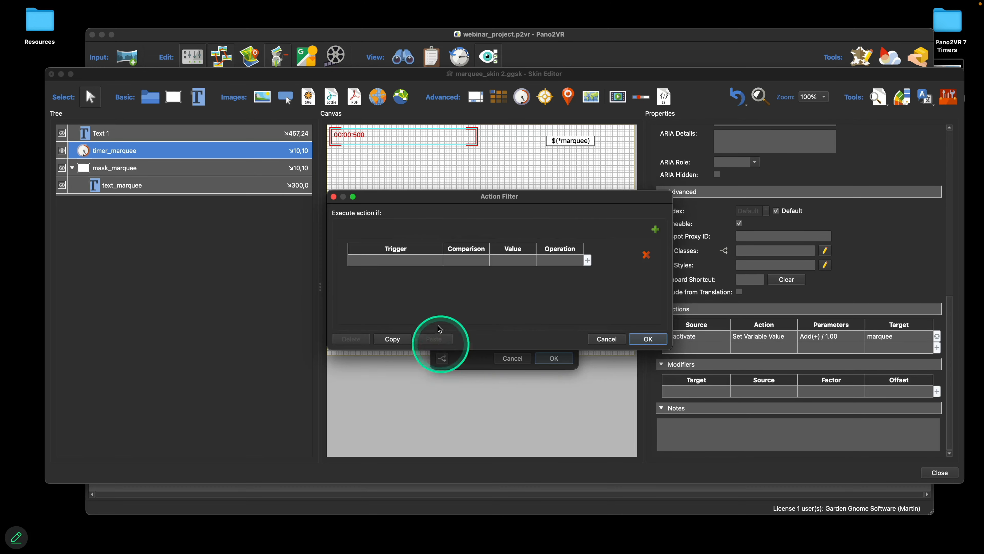
click(415, 262)
mouse_move(409, 352)
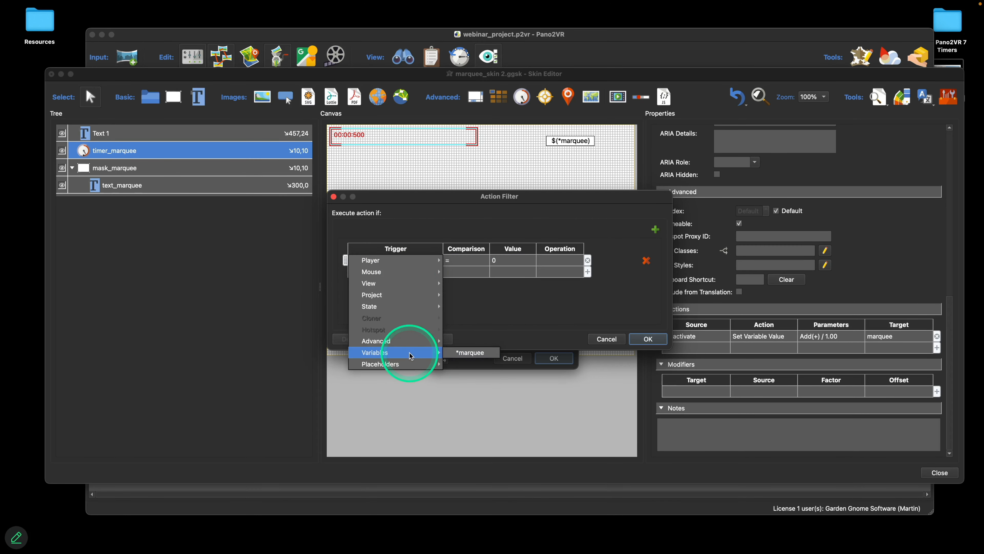
click(470, 353)
double_click(516, 260)
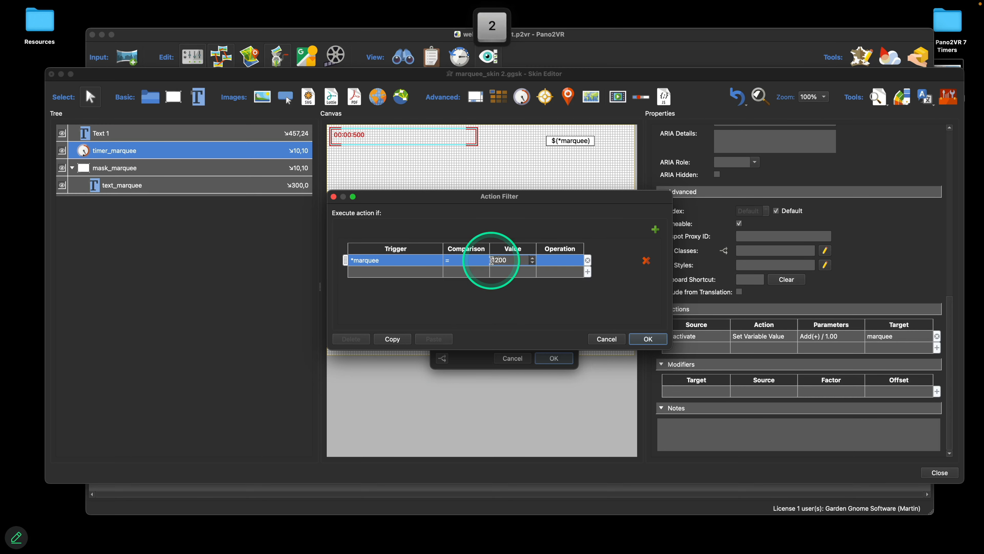
click(639, 339)
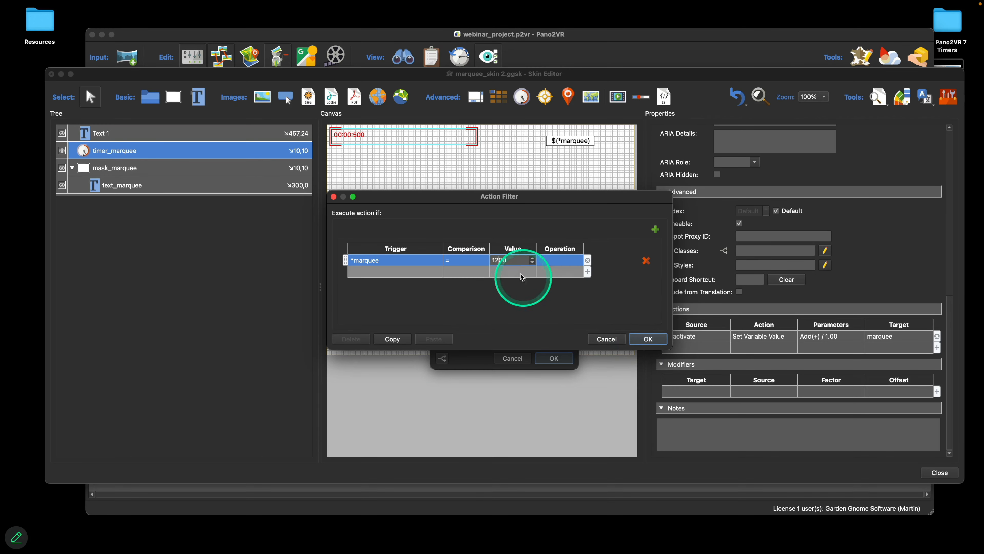
double_click(505, 258)
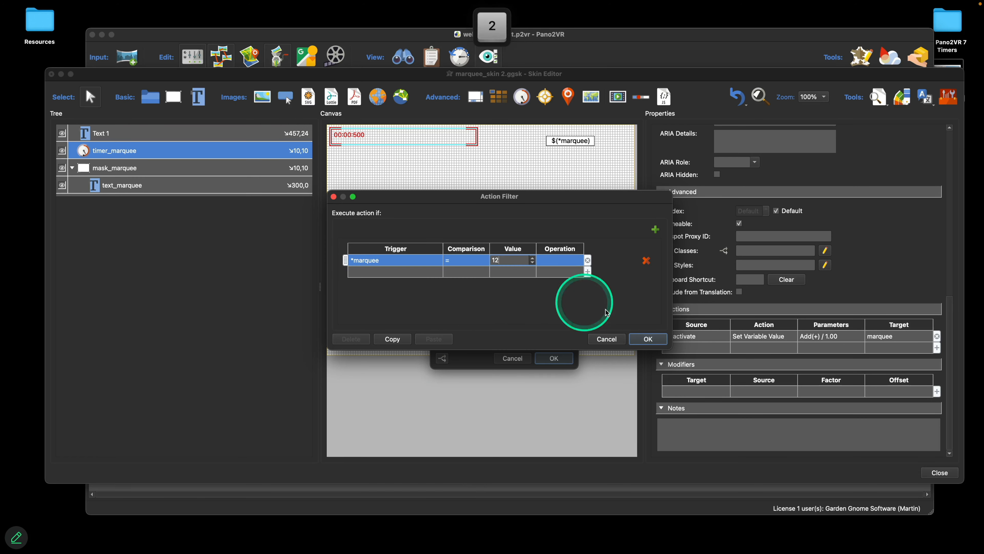
click(647, 339)
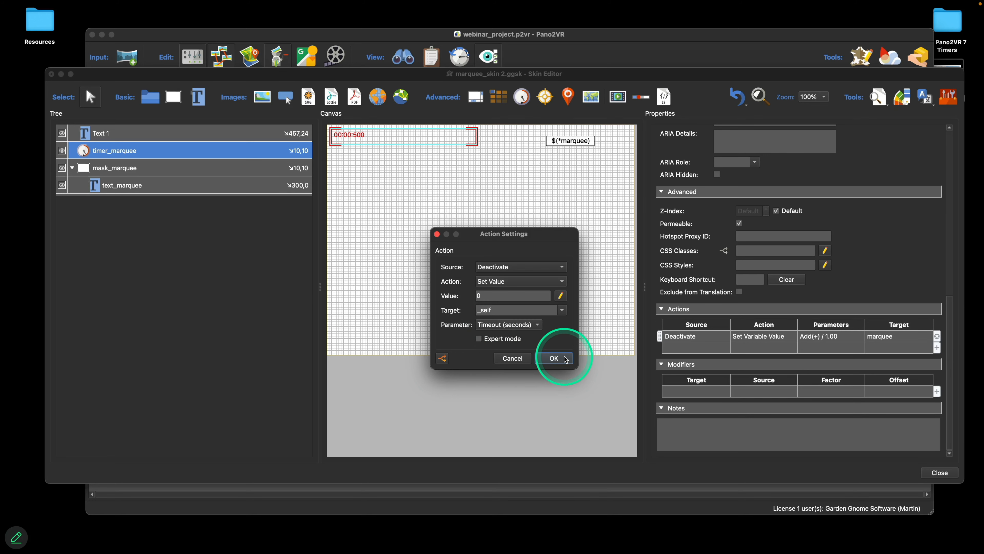
click(554, 358)
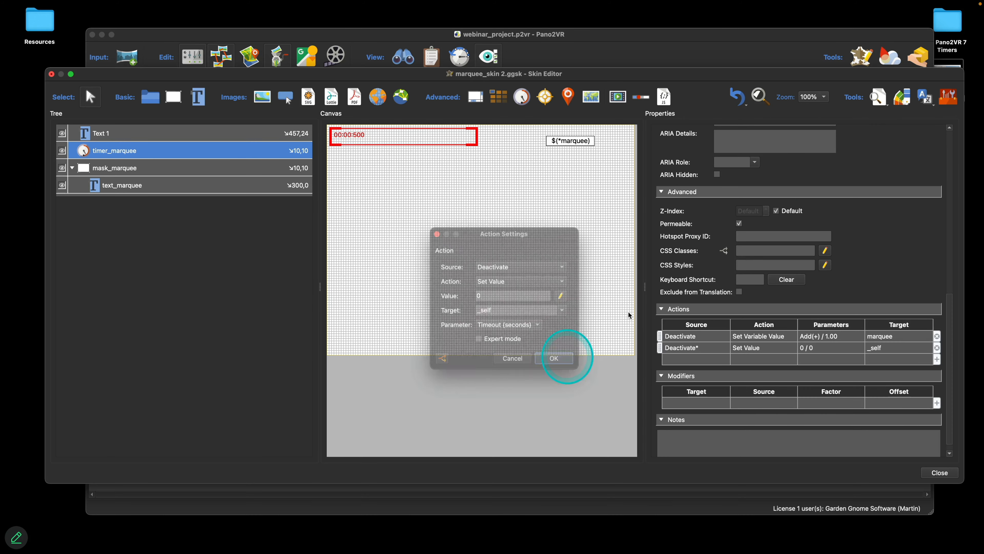
Run the skin's live preview to check how the marquee counter behaves, and close the preview
click(879, 97)
drag(288, 239, 494, 143)
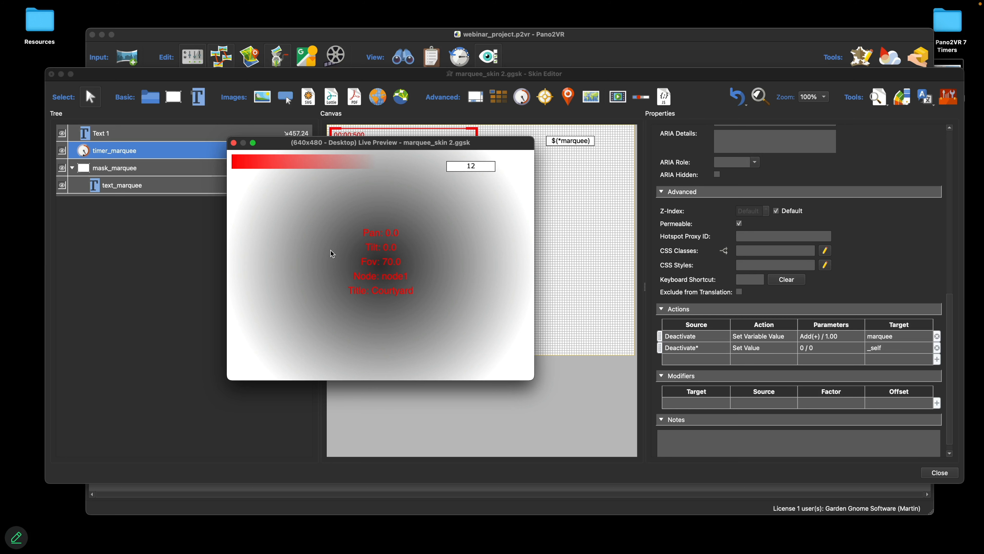
click(234, 143)
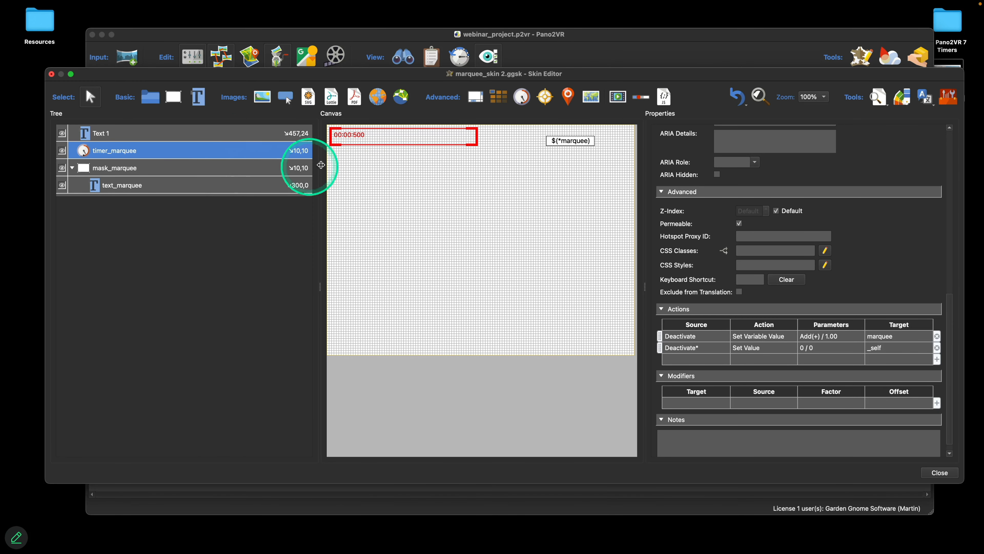
Select the mask_marquee rectangle and go to its Appearance properties
click(156, 167)
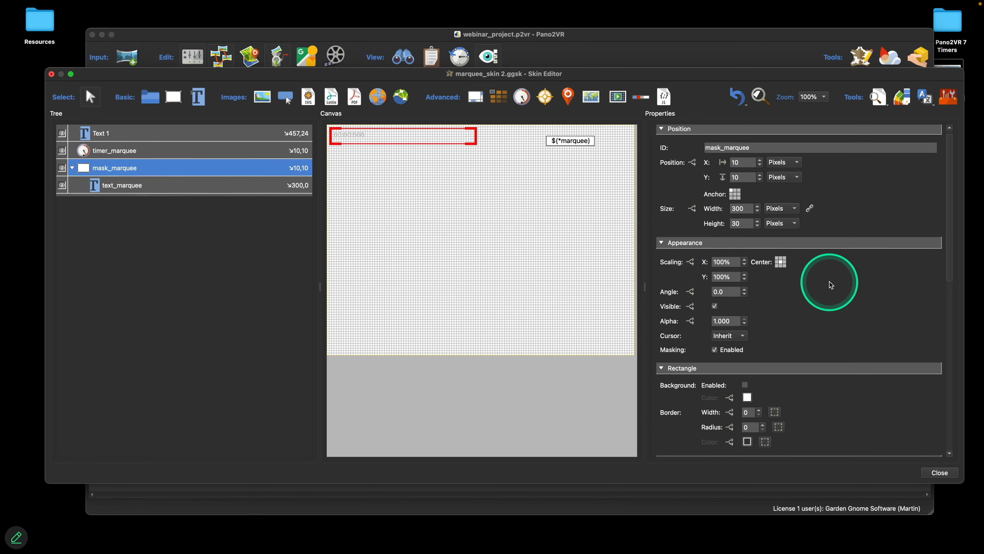
scroll(823, 281, down, 2)
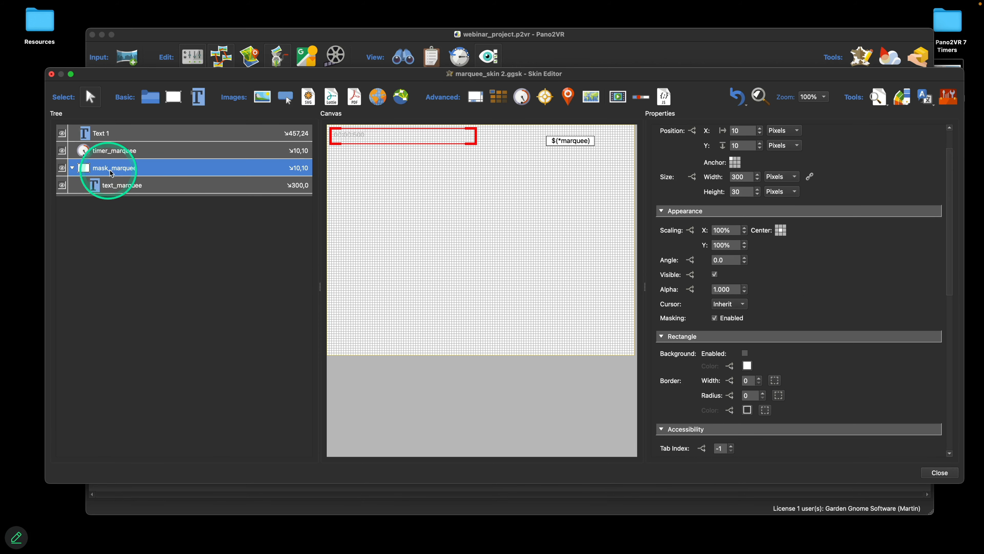
scroll(823, 293, down, 1)
scroll(824, 294, down, 2)
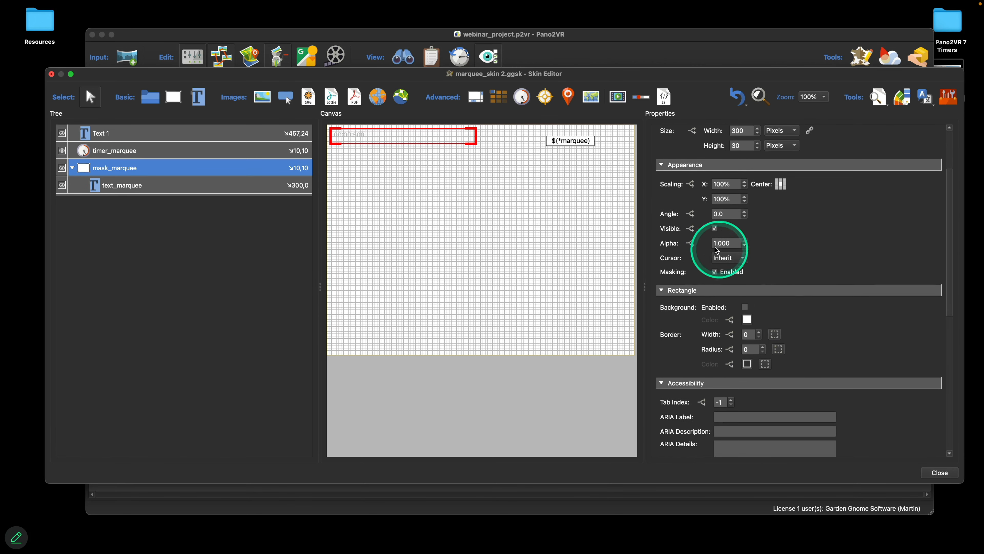
click(691, 228)
click(402, 224)
click(398, 216)
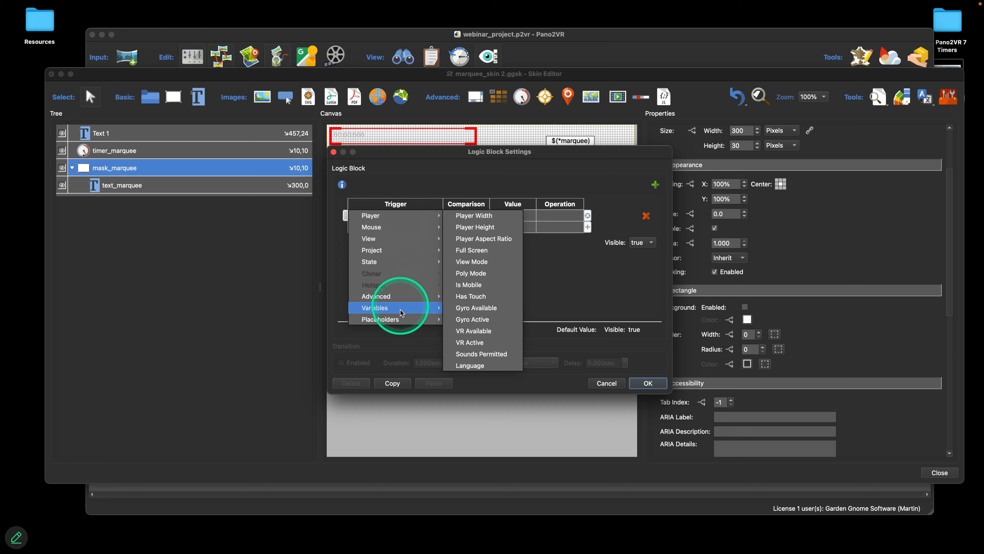
mouse_move(399, 308)
click(470, 308)
double_click(514, 214)
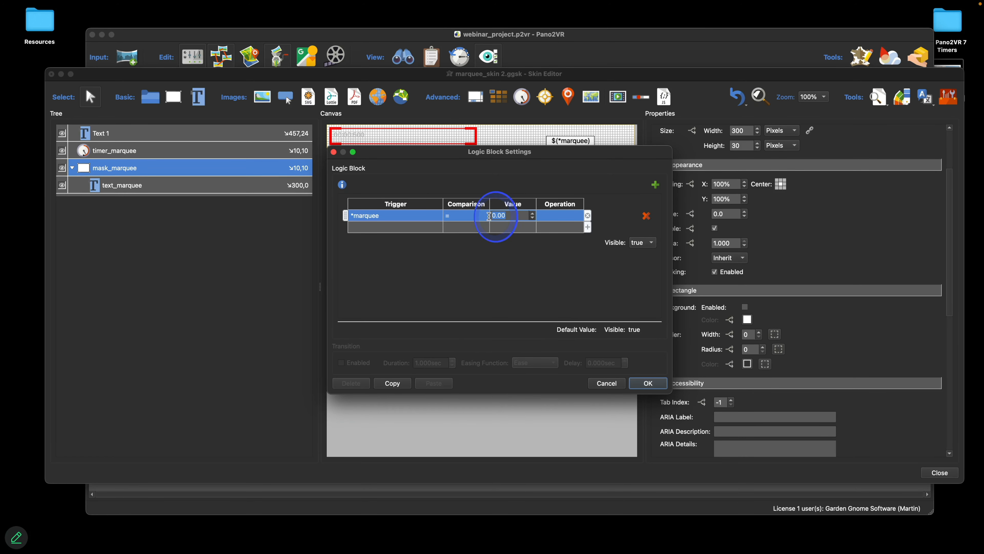
click(606, 383)
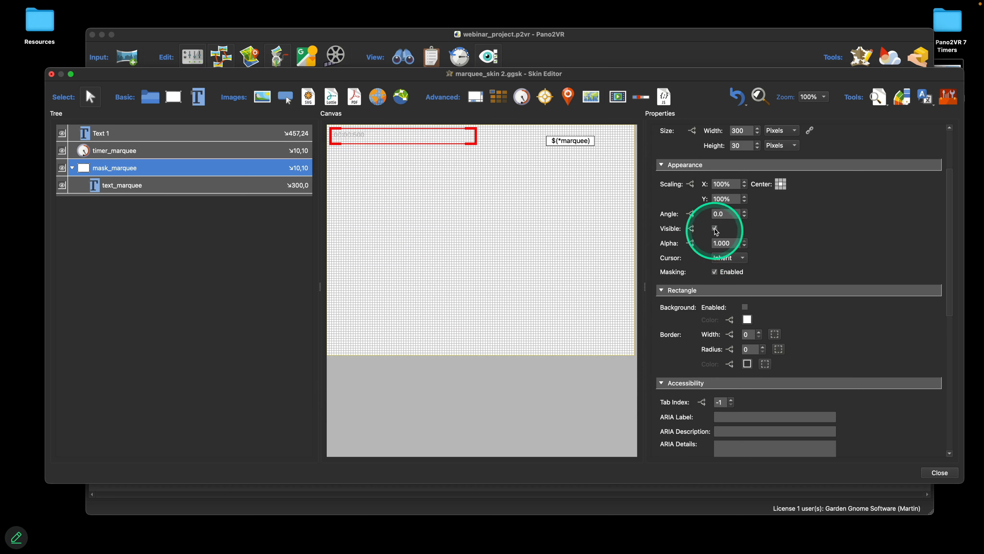
Add an Alpha logic block to mask_marquee that sets alpha to 0 when *marquee = 12
click(692, 244)
double_click(416, 217)
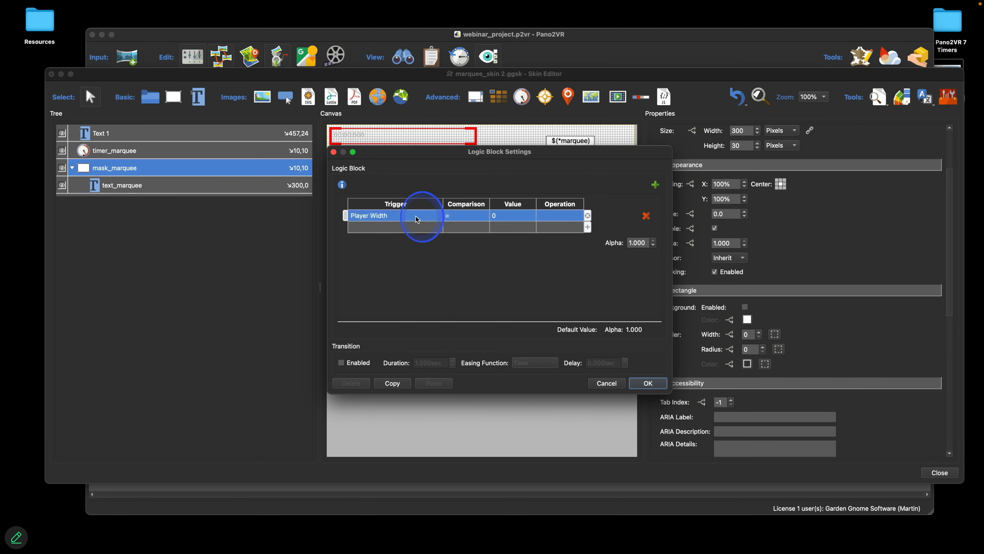
mouse_move(413, 308)
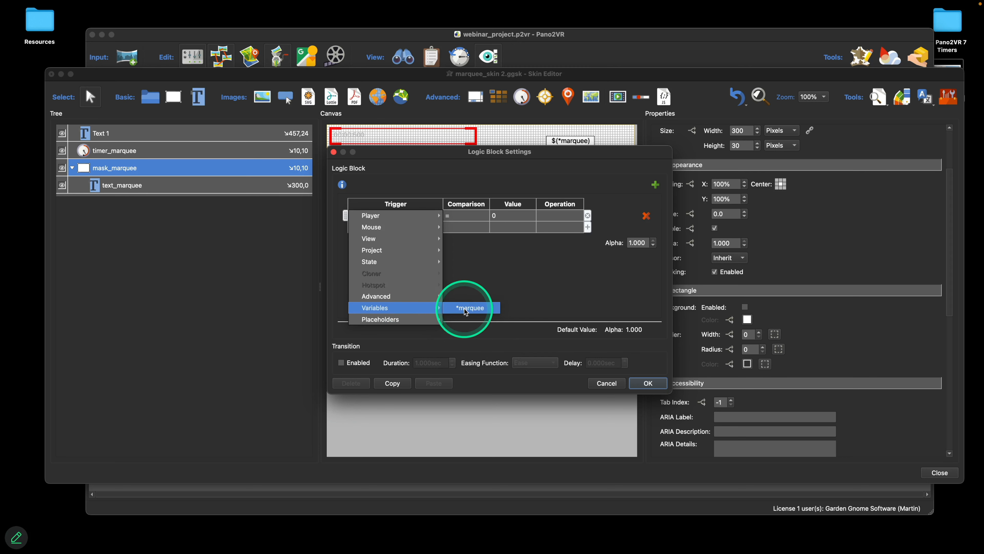
click(463, 309)
double_click(514, 215)
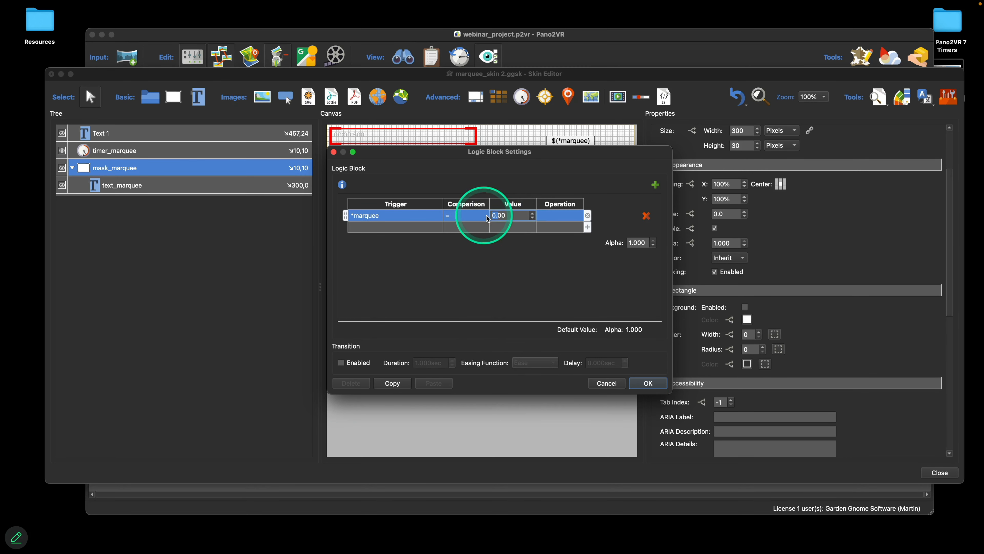
drag(488, 219, 506, 216)
text(12)
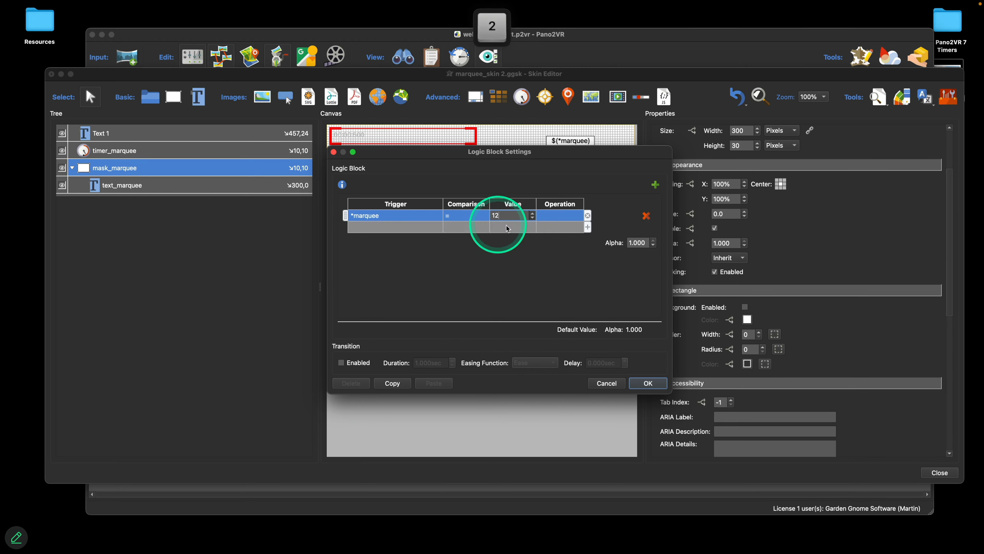
drag(646, 243, 619, 243)
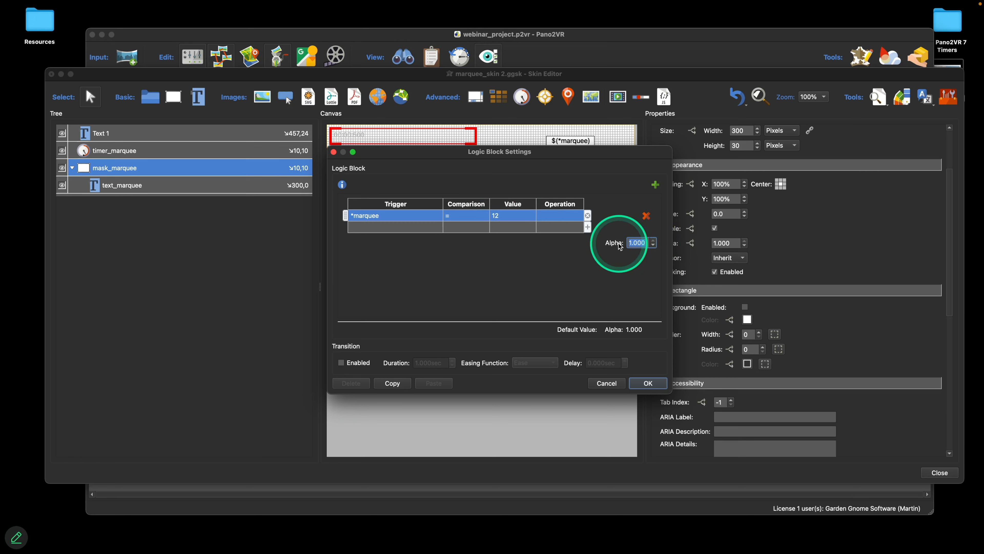
text(0)
Enable a 0.5-second transition for mask_marquee's alpha logic block and check the fade in the live preview
click(349, 363)
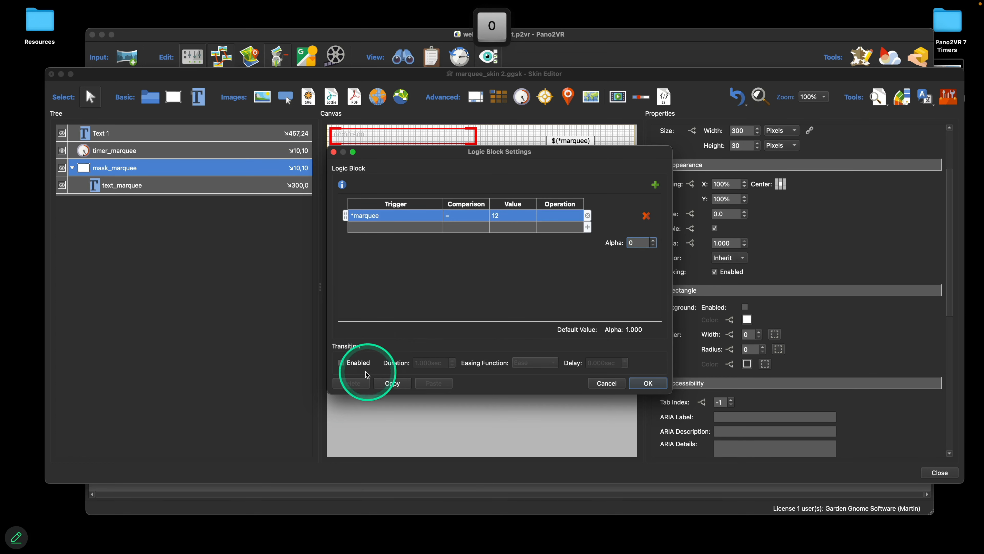
click(415, 367)
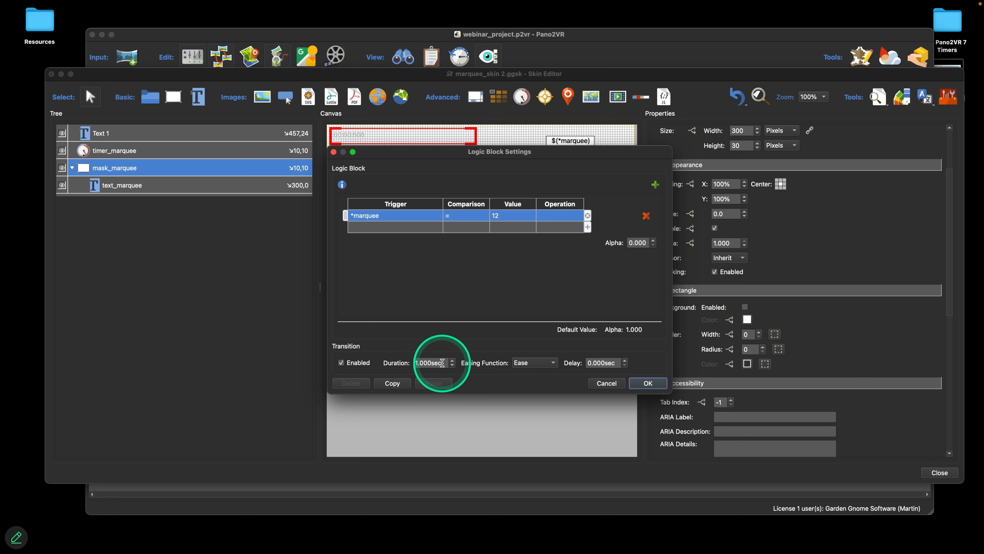
drag(442, 363, 409, 363)
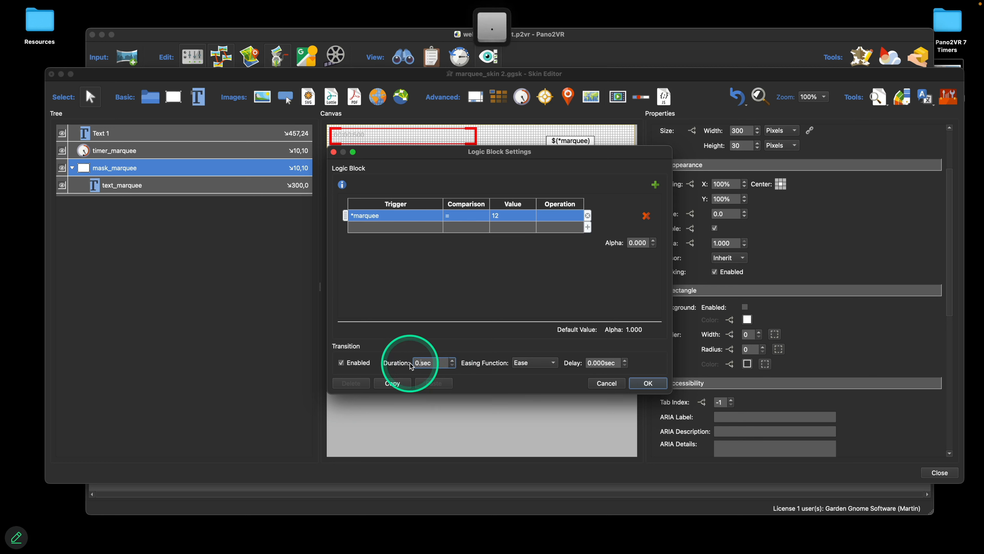
text(0.5)
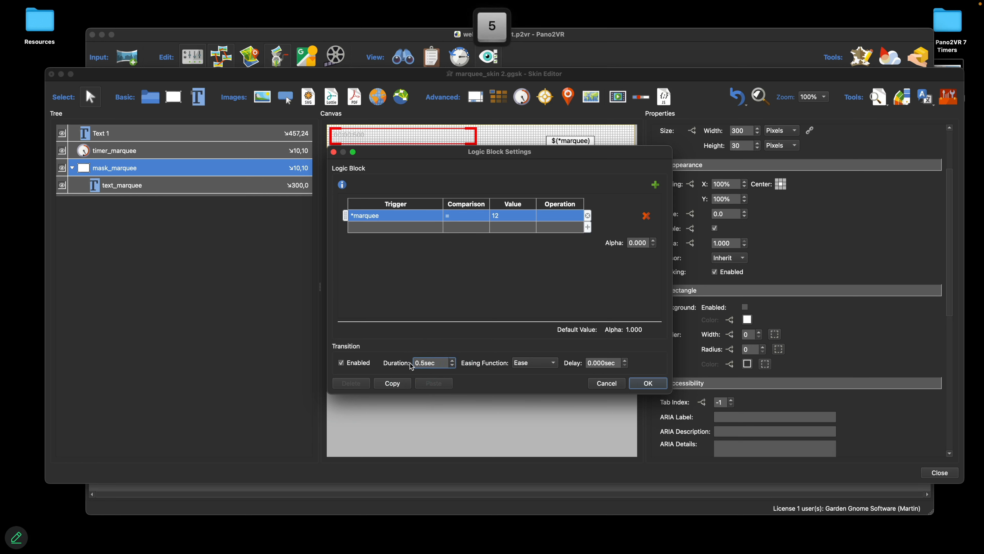
click(651, 383)
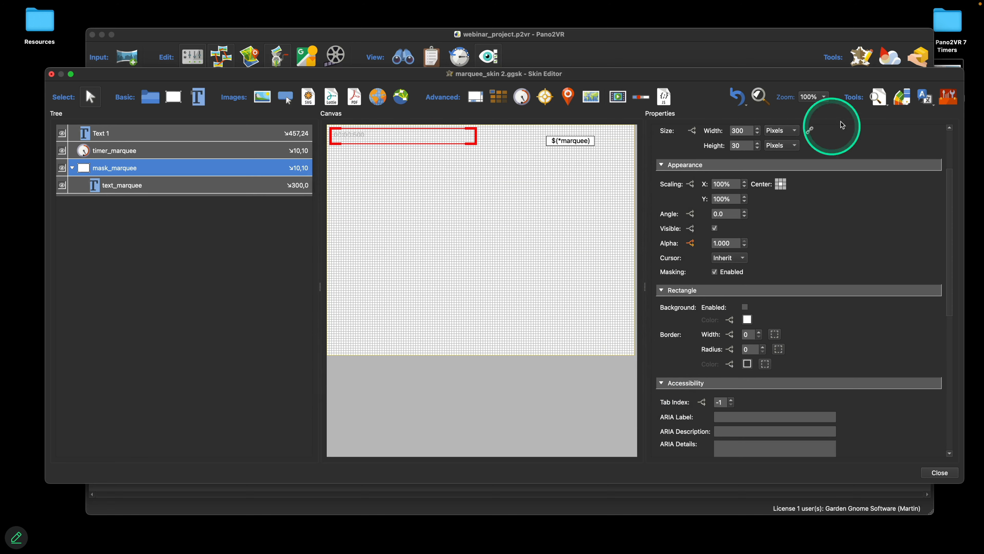
click(876, 99)
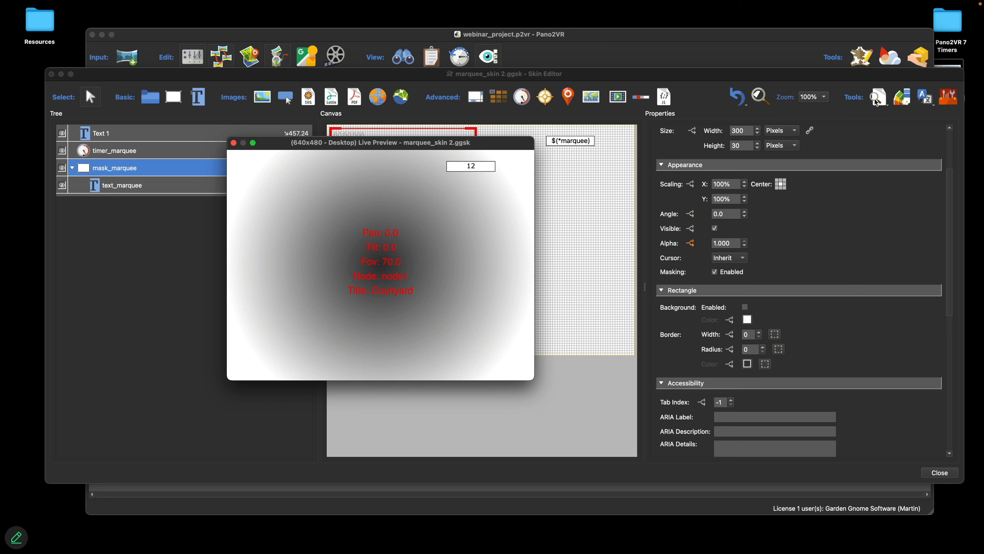
click(234, 143)
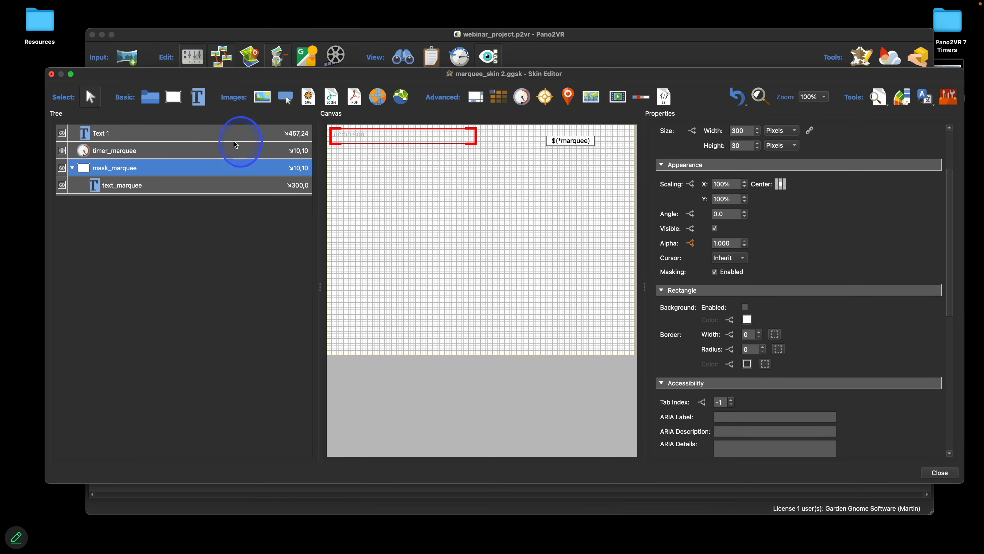
Close the skin editor with the marquee_skin 2.ggsk changes saved, and close the webinar_project.p2vr project
click(51, 73)
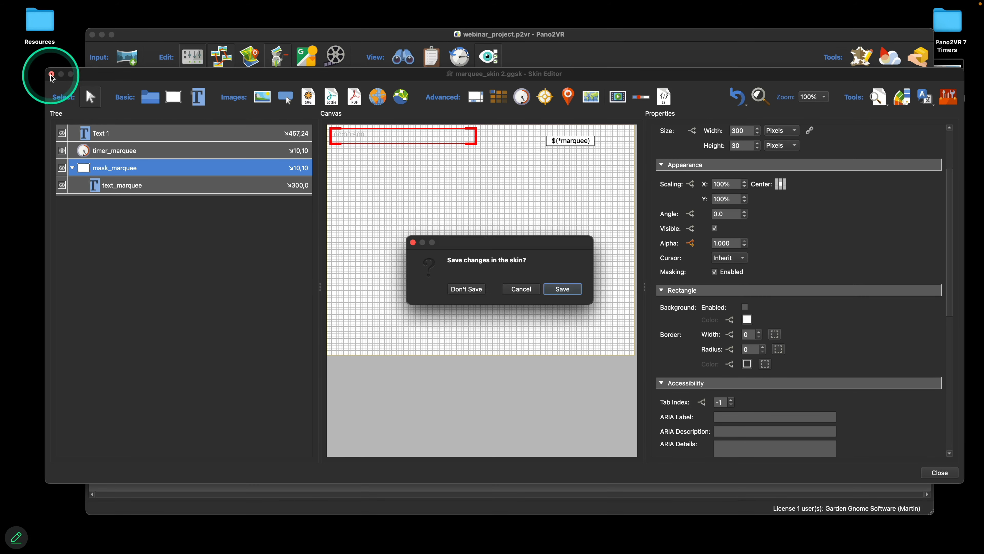
click(555, 293)
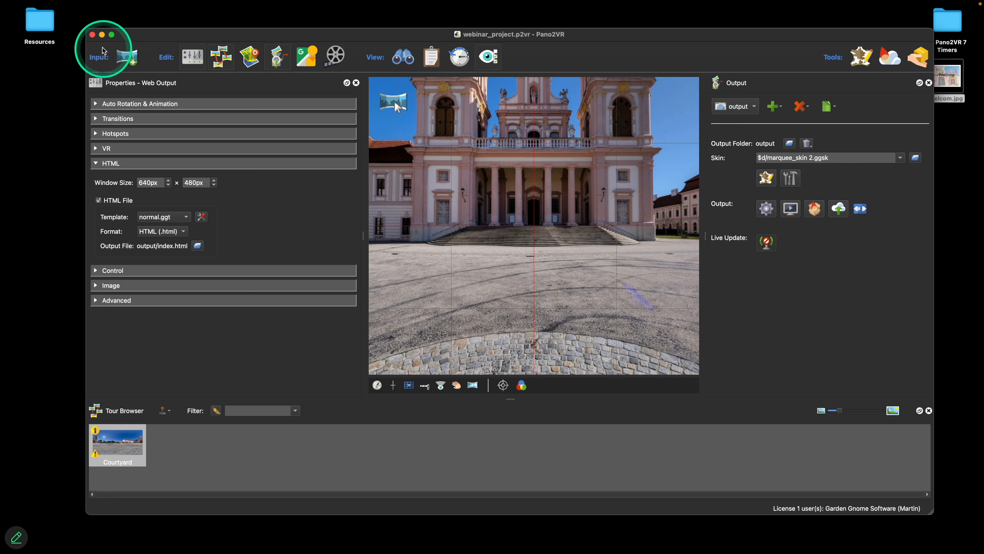
click(92, 35)
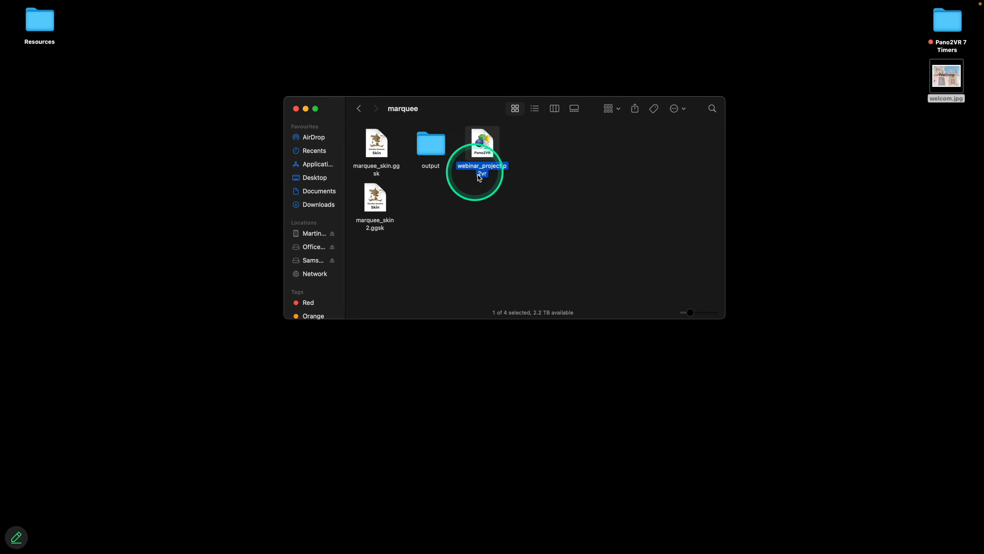
Open intro_project.p2vr from the Intro Animation folder and generate its web output
click(359, 110)
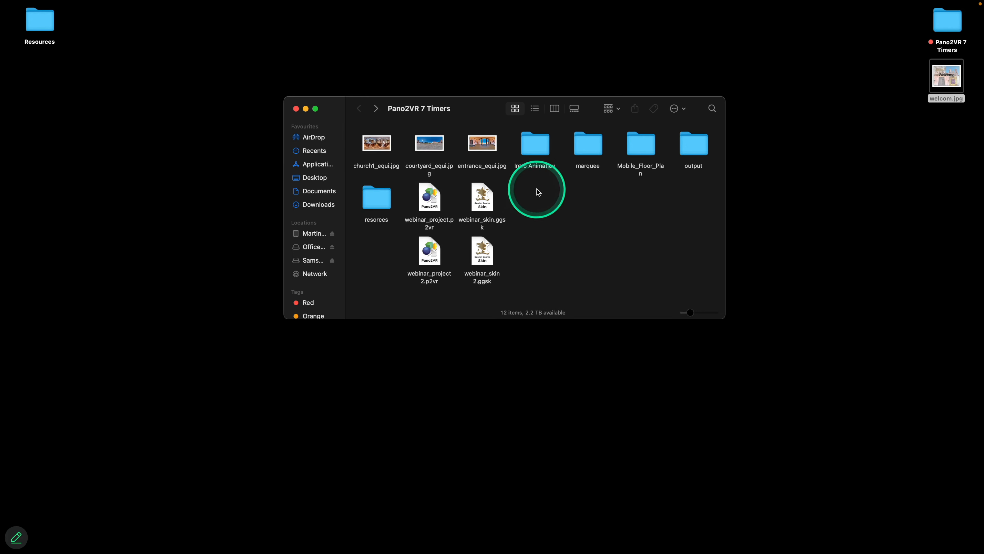
double_click(530, 151)
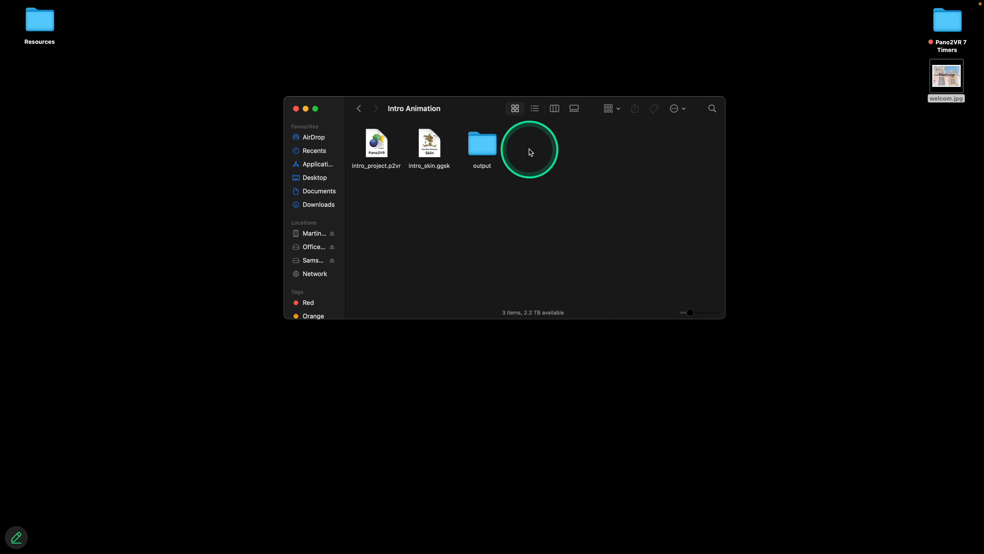
double_click(376, 155)
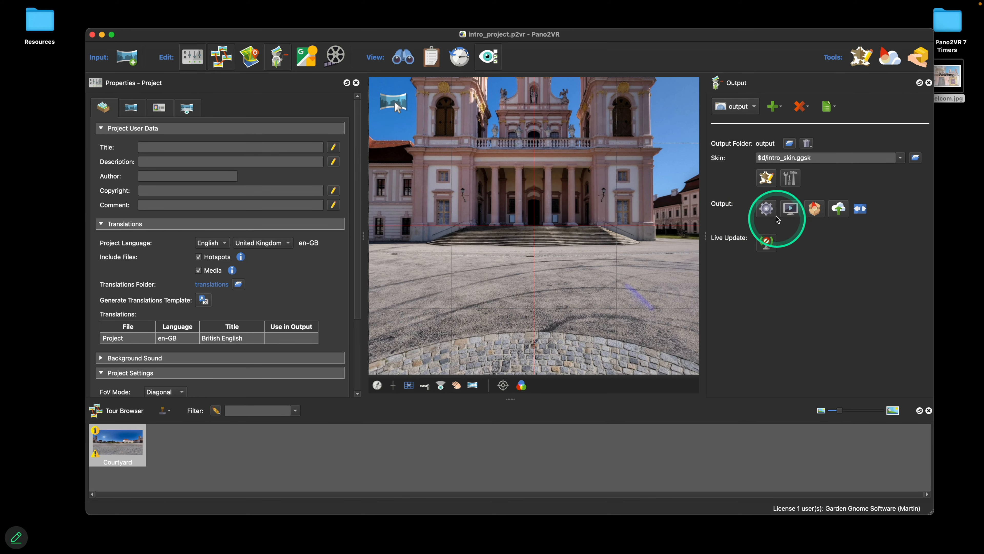
click(765, 209)
click(580, 286)
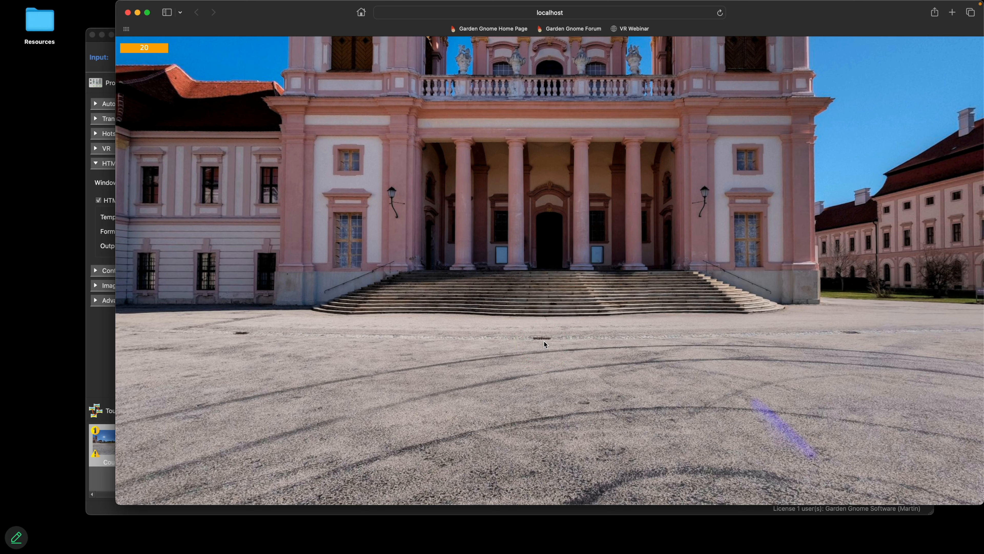
Replay the intro animation in the browser by reloading the page several times, and close the browser window
click(720, 13)
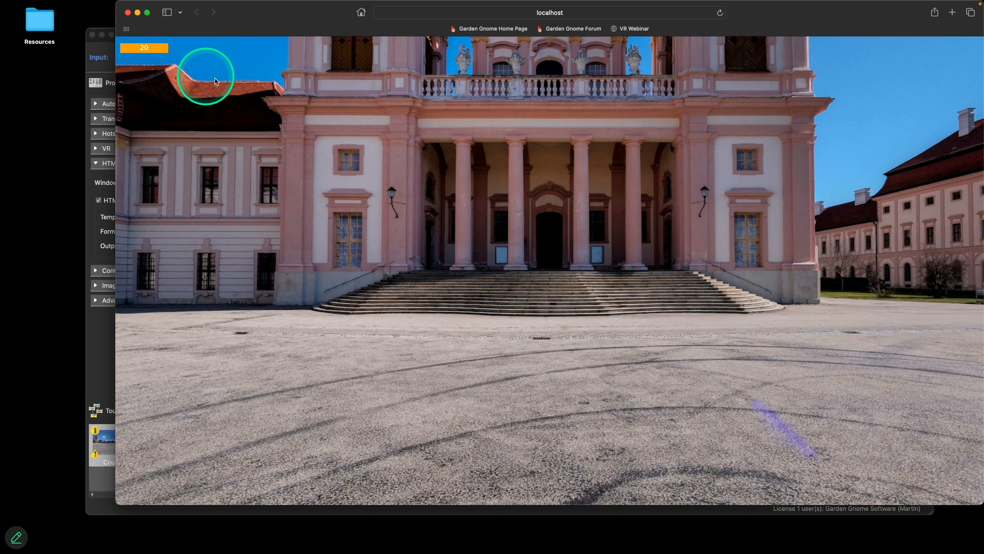
drag(278, 20, 288, 49)
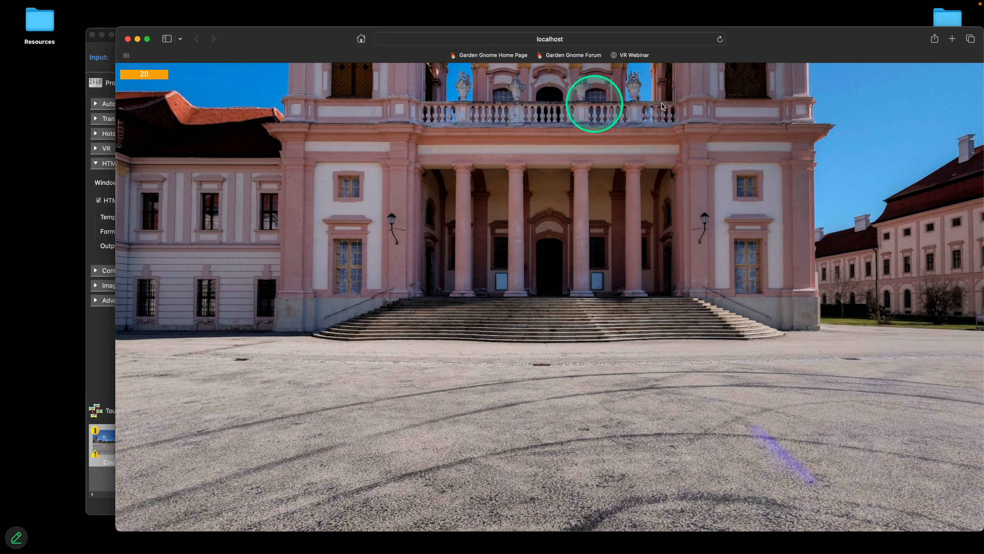
click(719, 39)
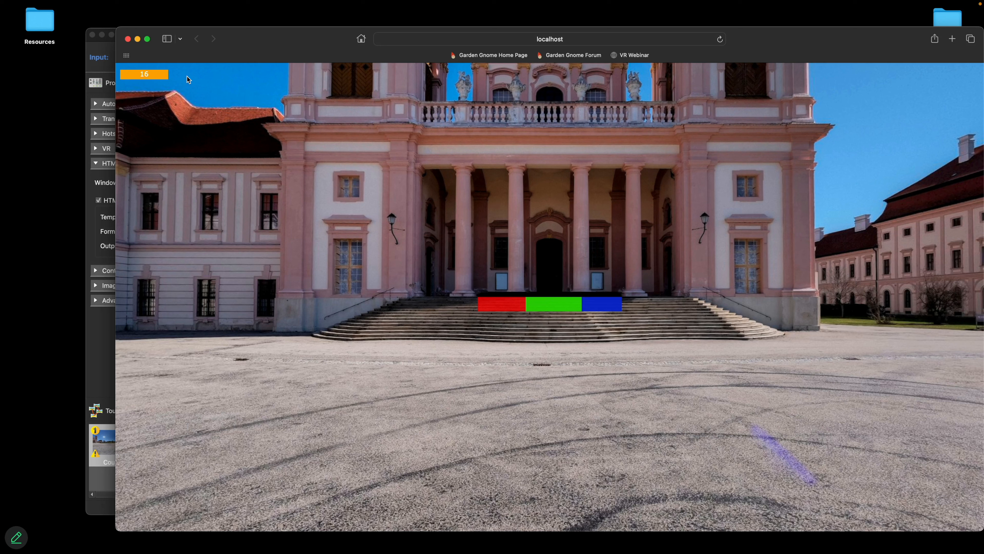
click(248, 123)
click(547, 306)
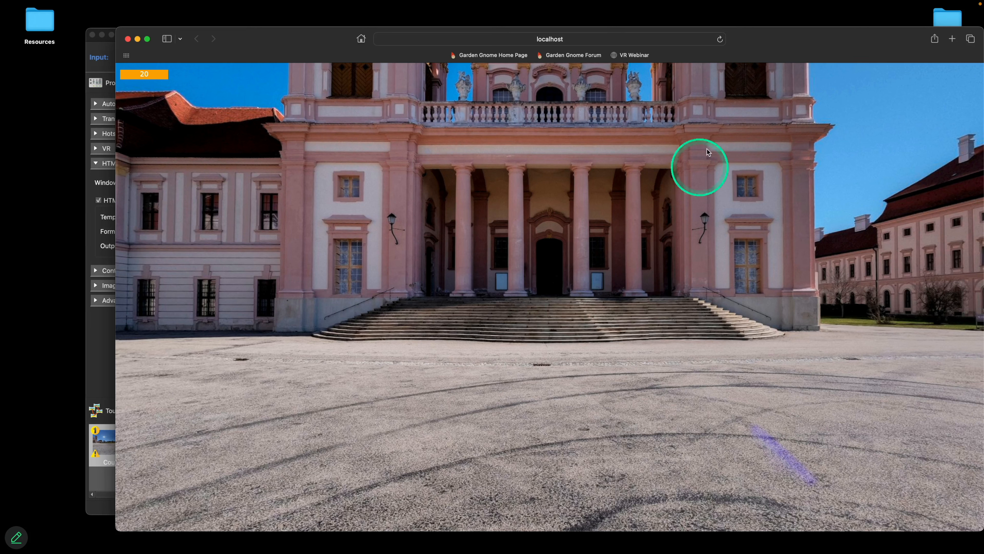
click(721, 41)
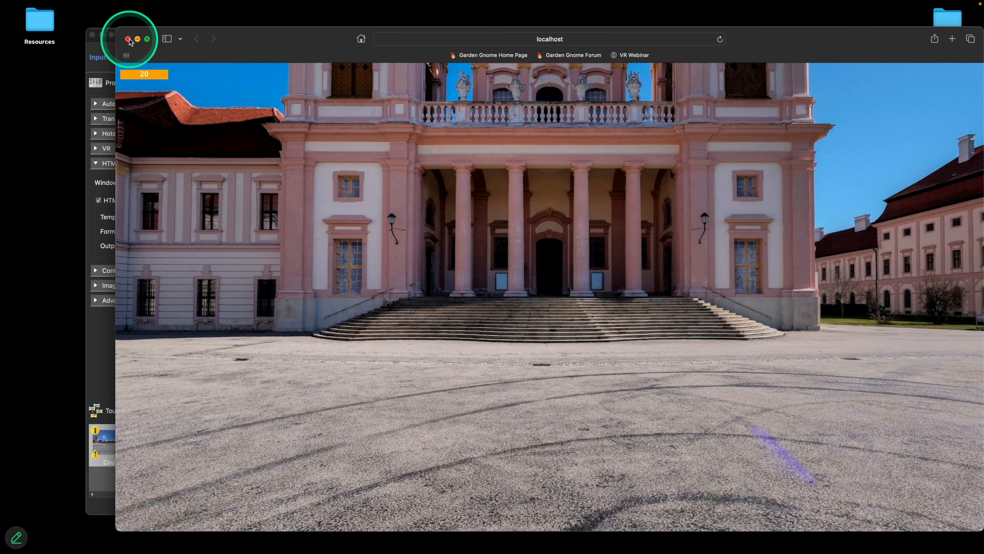
click(128, 39)
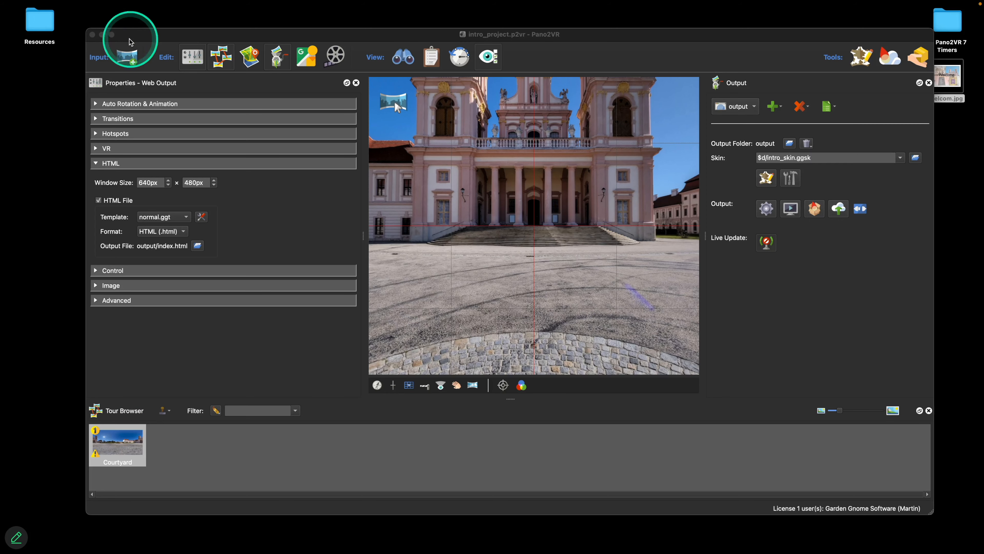
Open the intro skin in the skin editor and examine Timer 1's timer settings and its list of actions
click(767, 183)
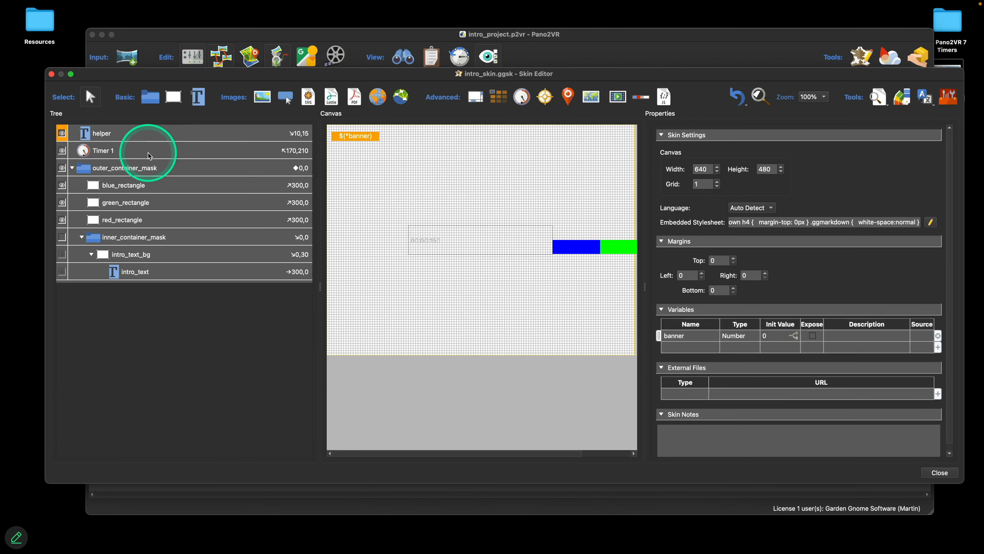
click(138, 150)
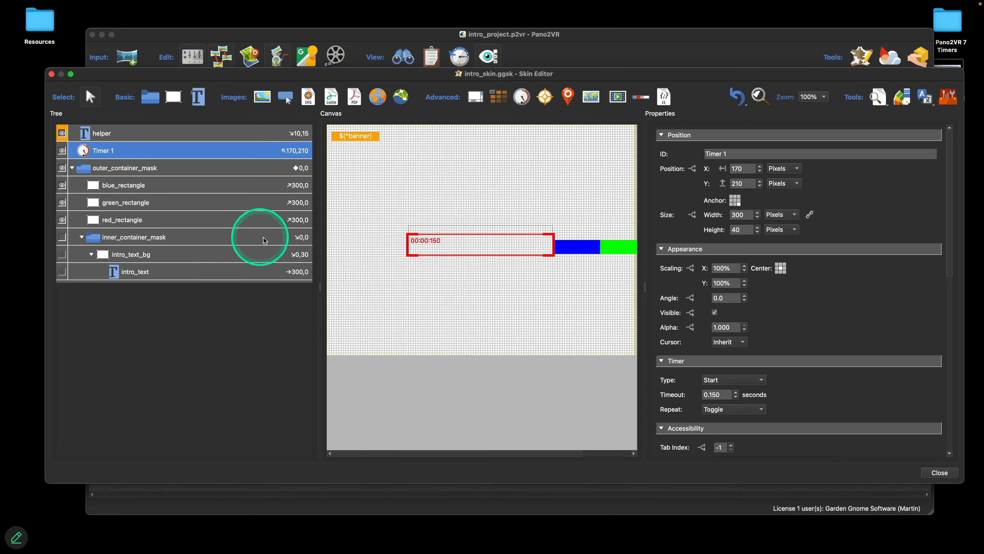
scroll(879, 301, down, 5)
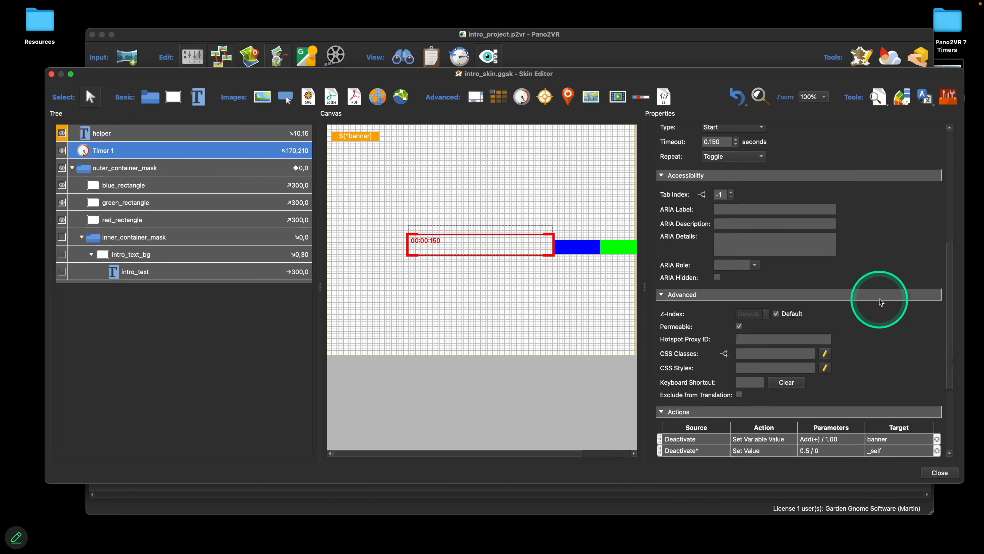
scroll(880, 301, down, 3)
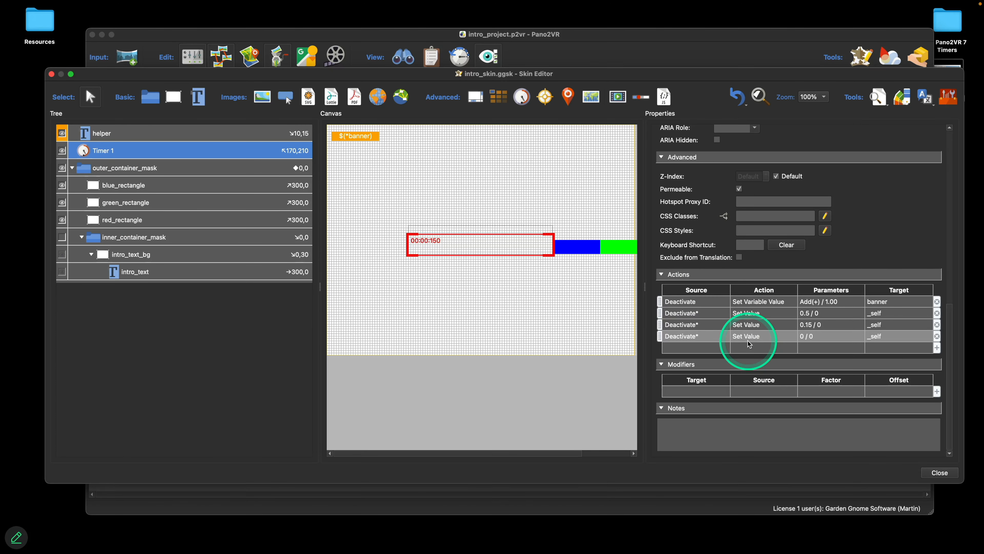
scroll(884, 221, up, 5)
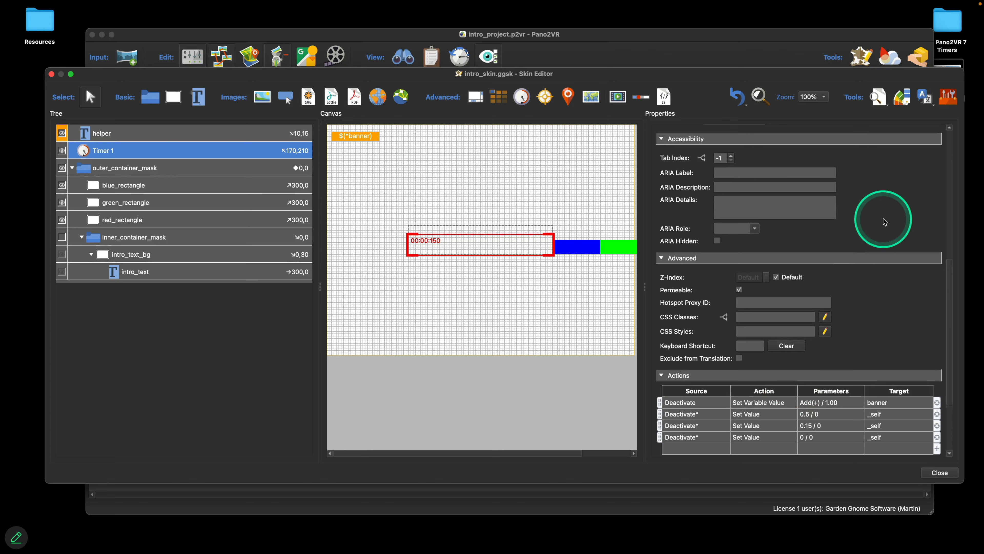
scroll(884, 222, up, 1)
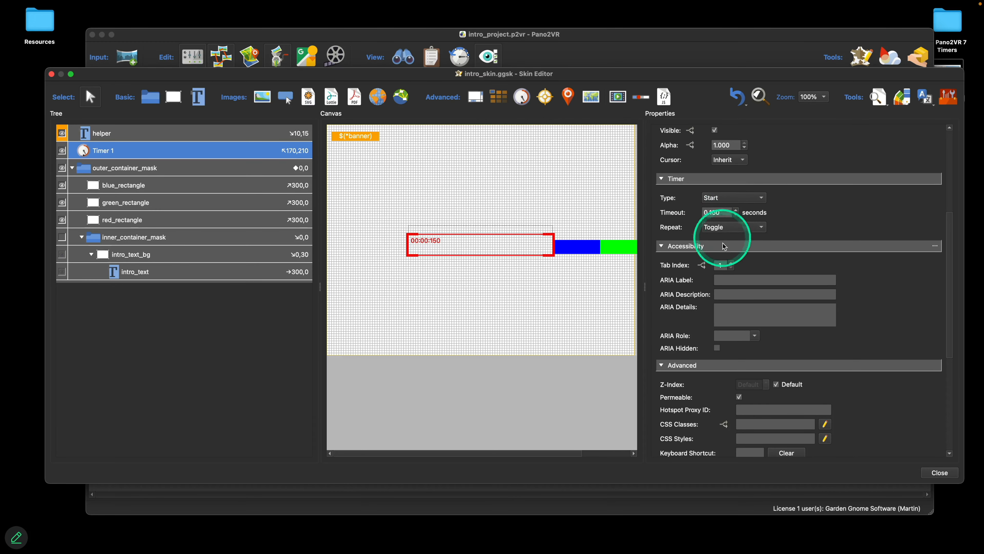
scroll(868, 229, down, 5)
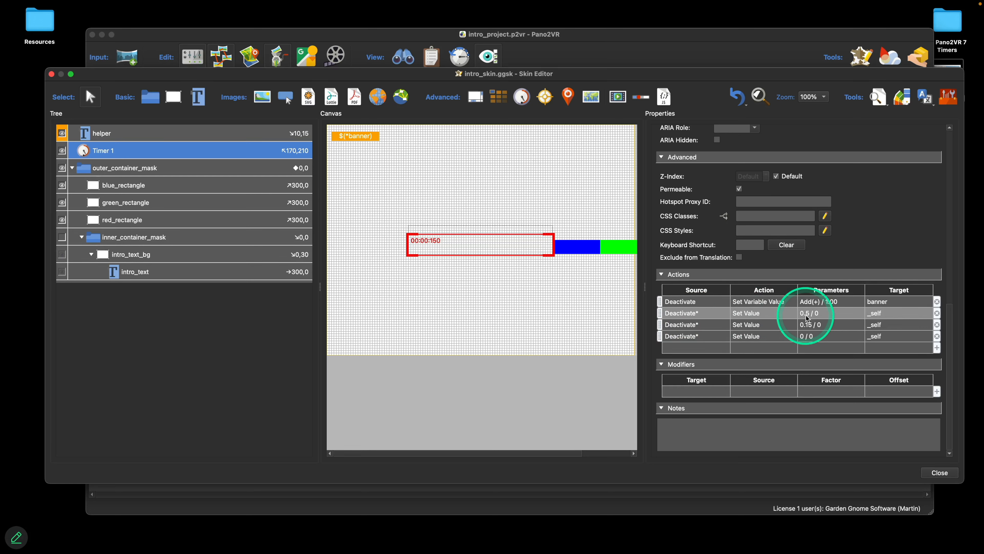
Review the settings and filter condition of Timer 1's Set Value action for the 0.5-second timeout
double_click(718, 313)
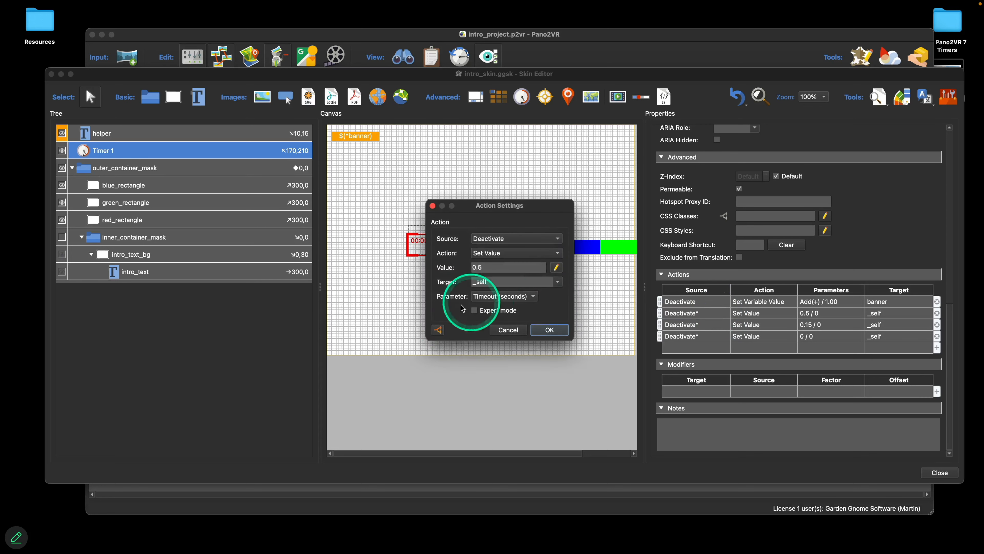
click(441, 329)
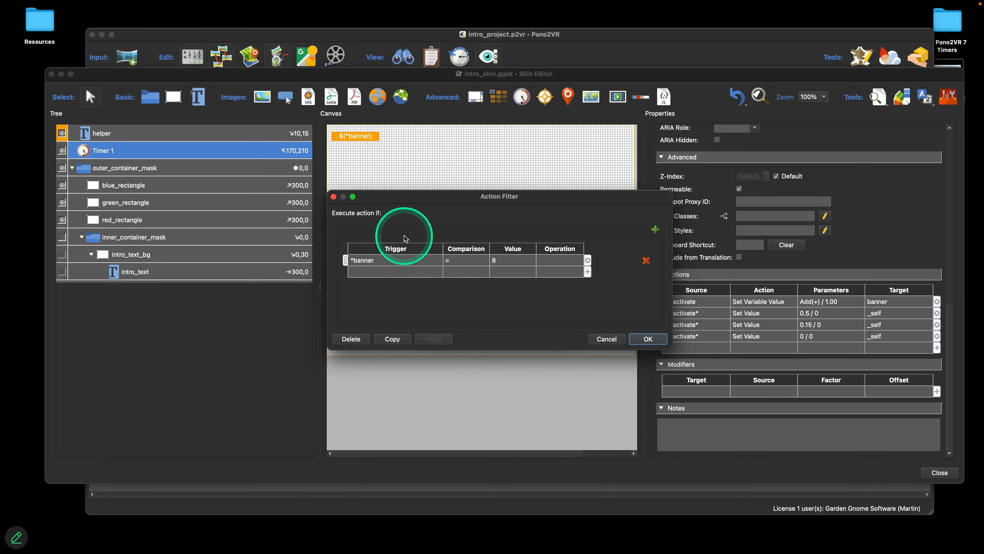
drag(430, 200, 419, 297)
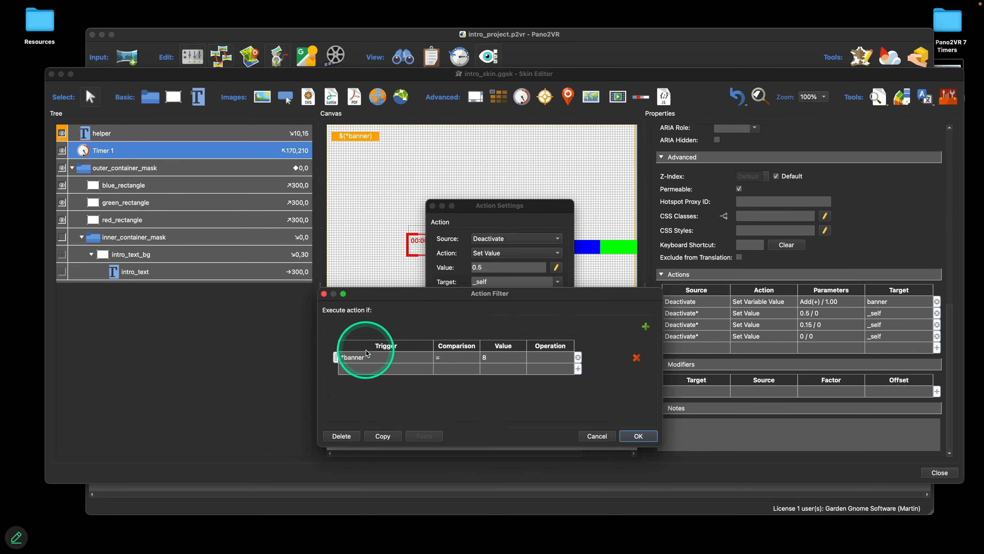
click(324, 294)
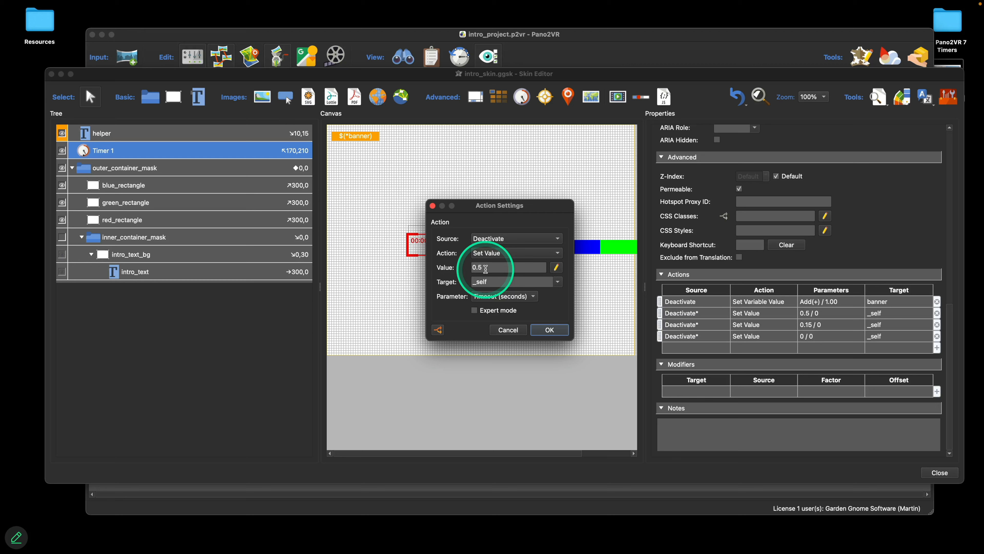
click(552, 330)
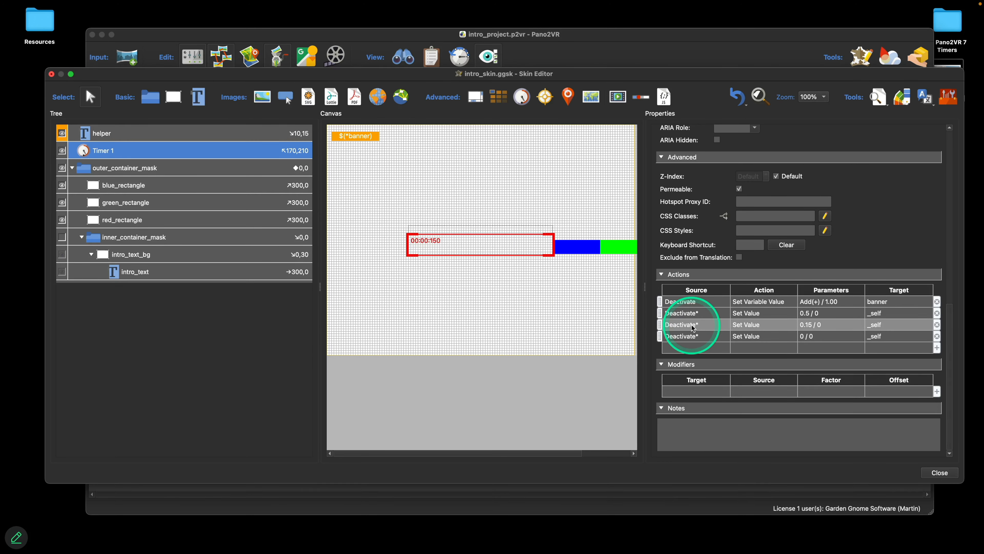
Review the settings and filter condition of Timer 1's Set Value action for the 0.15-second timeout
double_click(693, 328)
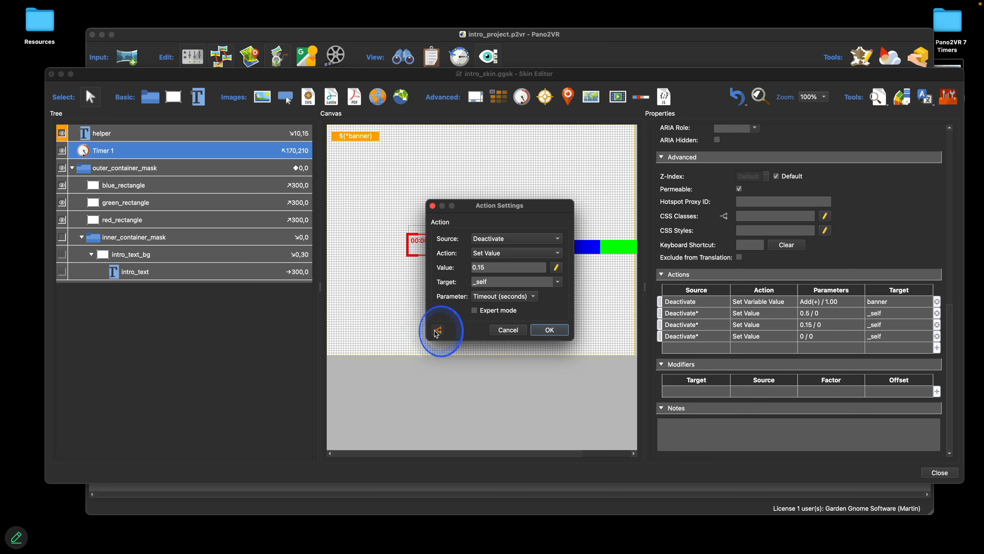
click(437, 331)
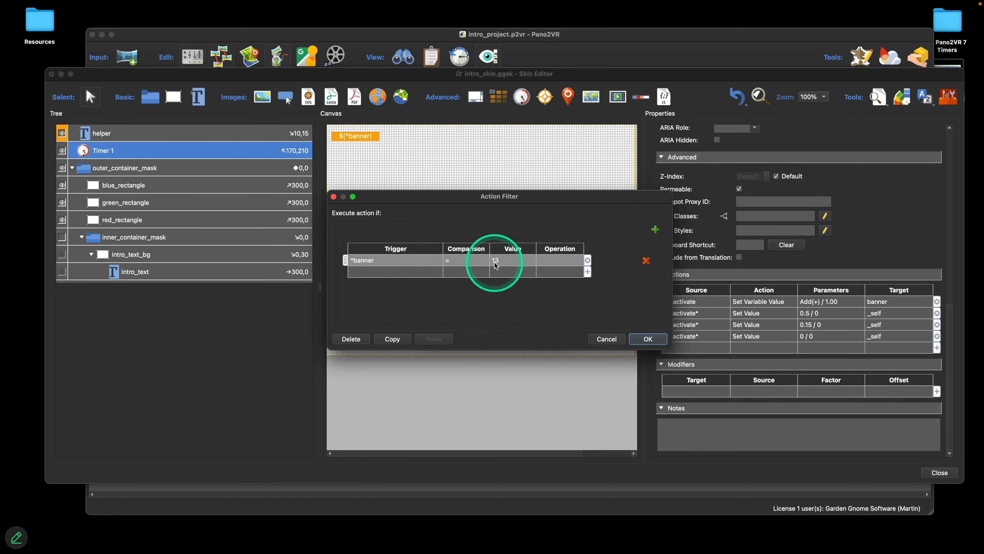
click(605, 338)
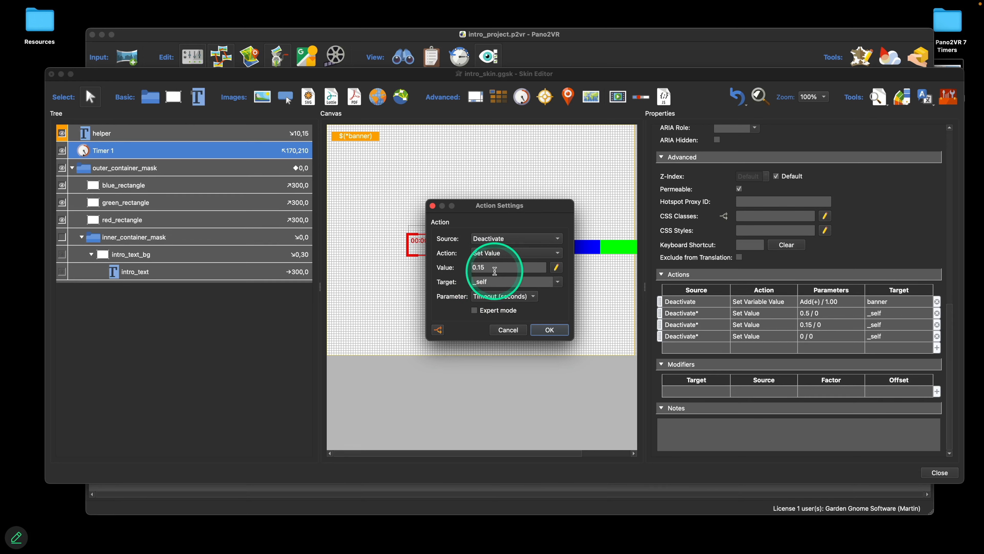
click(547, 328)
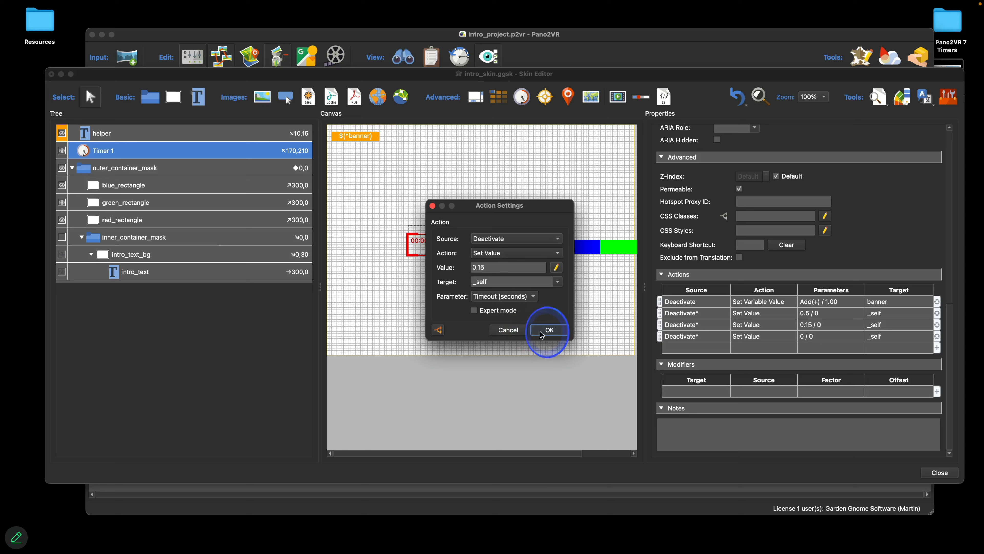
Review the filter condition and settings of Timer 1's last Set Value action, the one with timeout 0
double_click(707, 338)
click(439, 330)
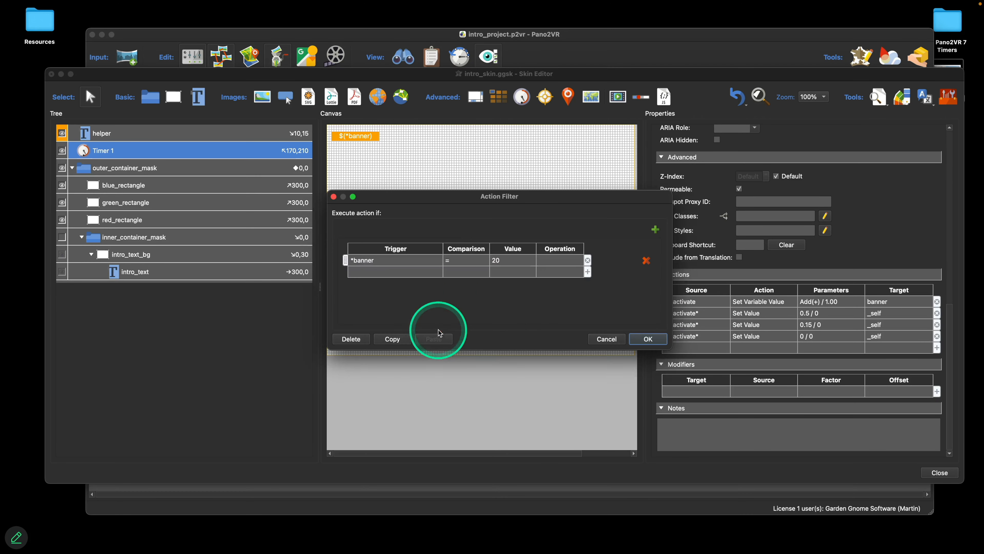
click(374, 260)
click(494, 260)
click(648, 339)
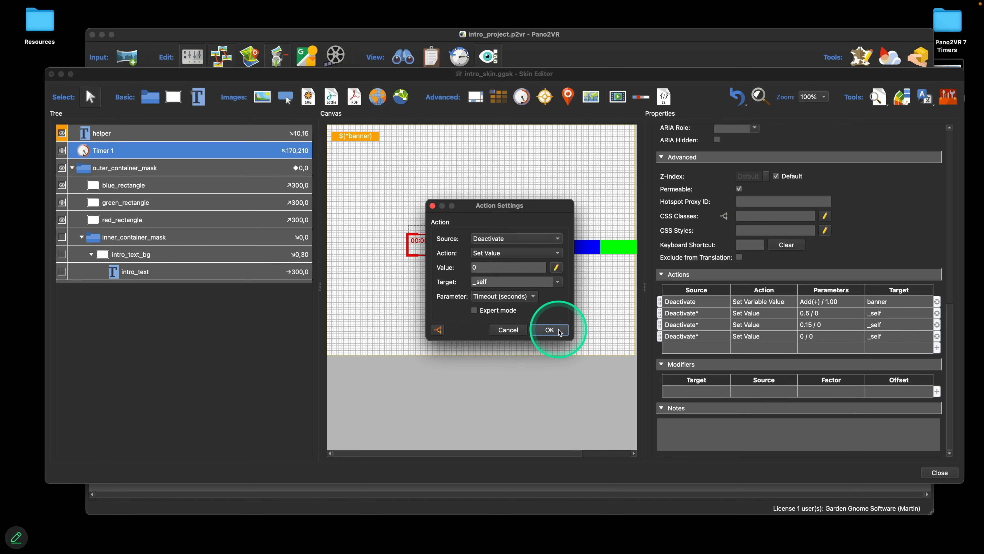
click(550, 329)
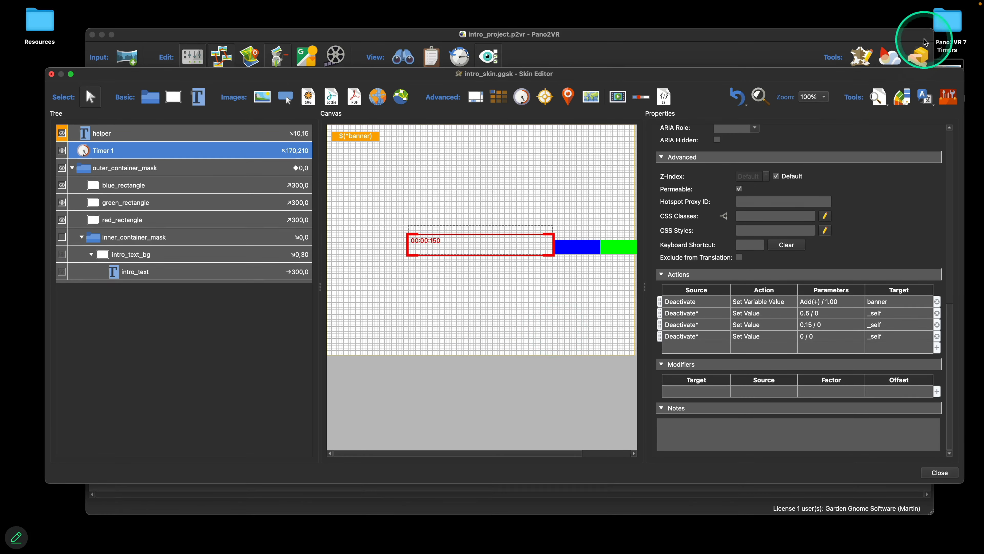
Play the intro skin in the live preview to watch the banner counter and animation, and close the preview
click(880, 99)
drag(505, 144, 602, 119)
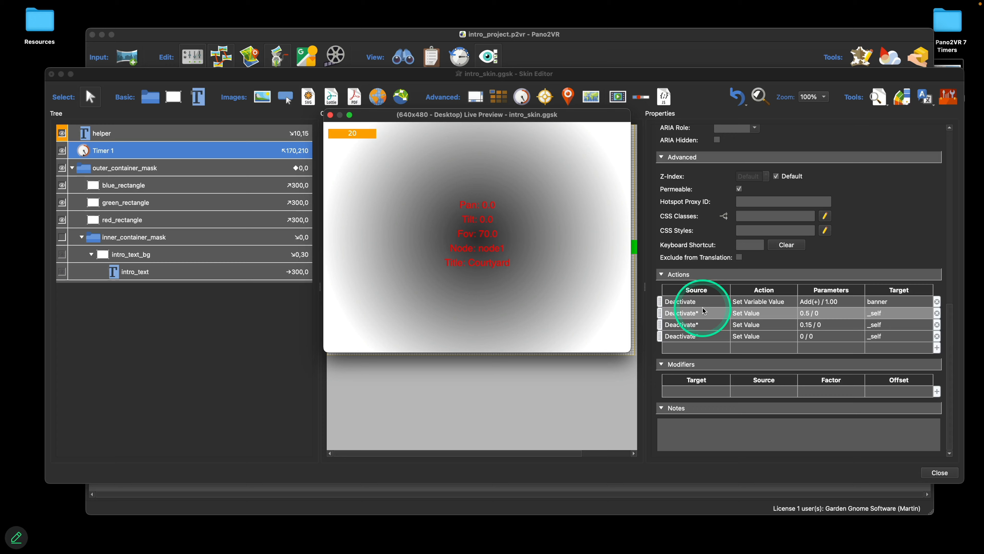
click(330, 116)
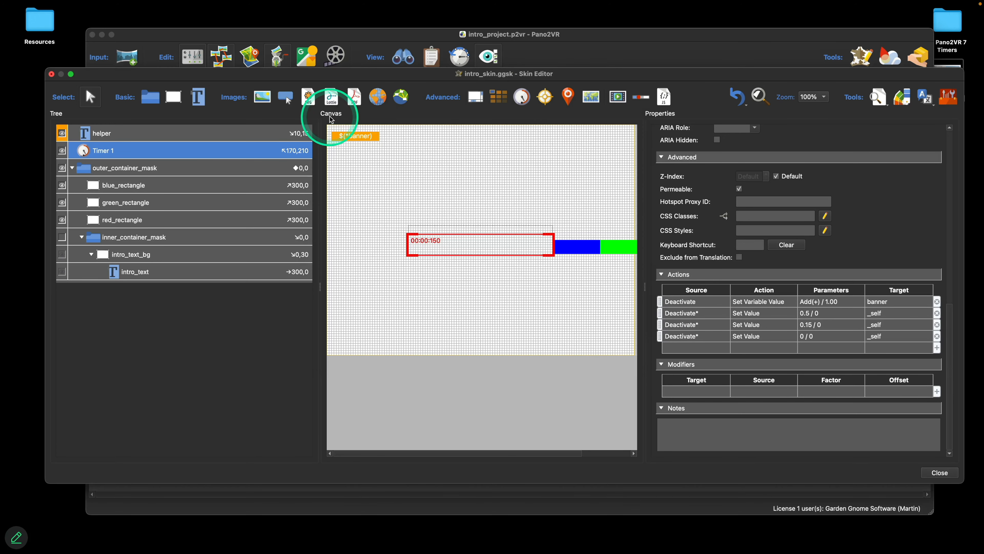
Close the skin editor with the intro_skin.ggsk changes saved, and close the intro_project.p2vr project
drag(144, 75, 157, 81)
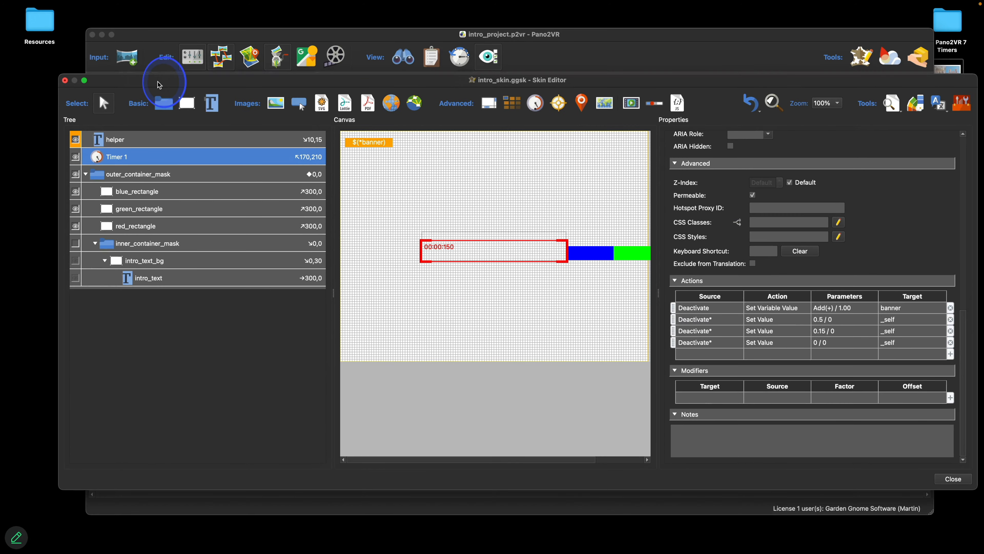
click(65, 81)
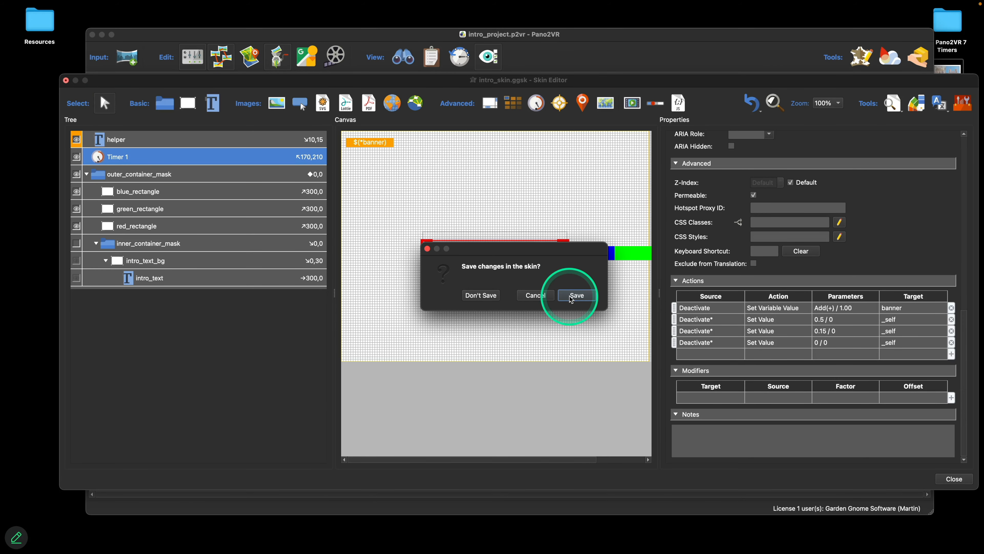
click(572, 297)
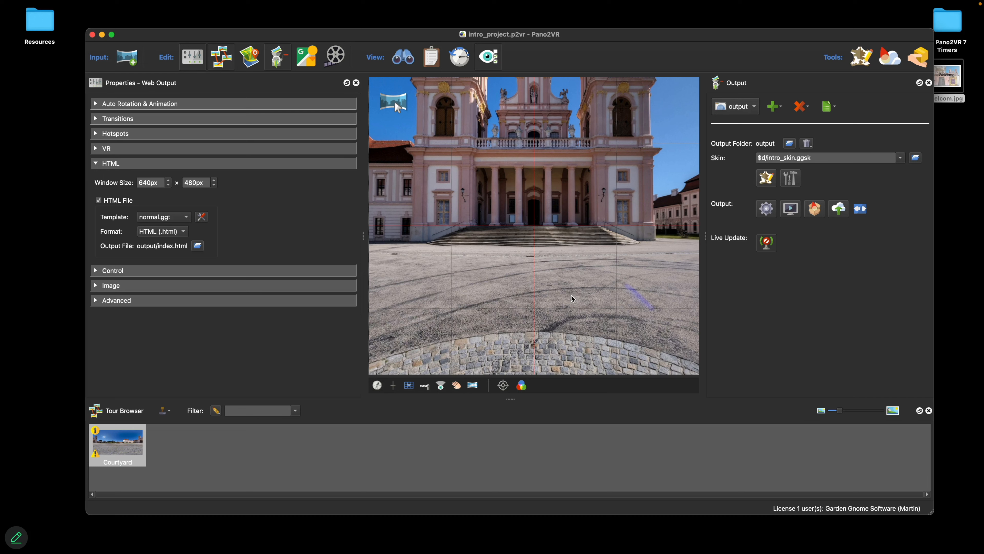
click(92, 35)
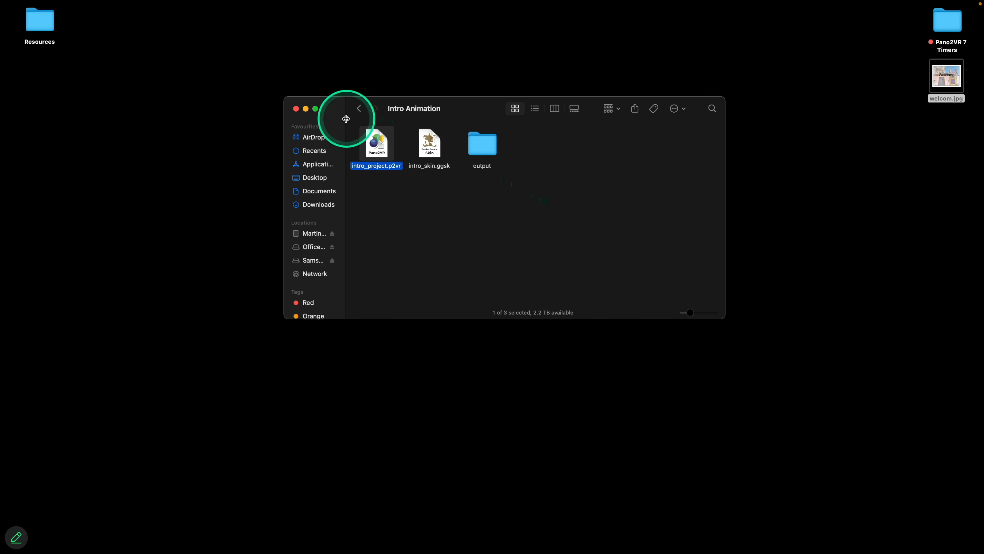
Open the webinar_project_floor_plan.p2vr project from the Mobile_Floor_Plan folder
click(359, 110)
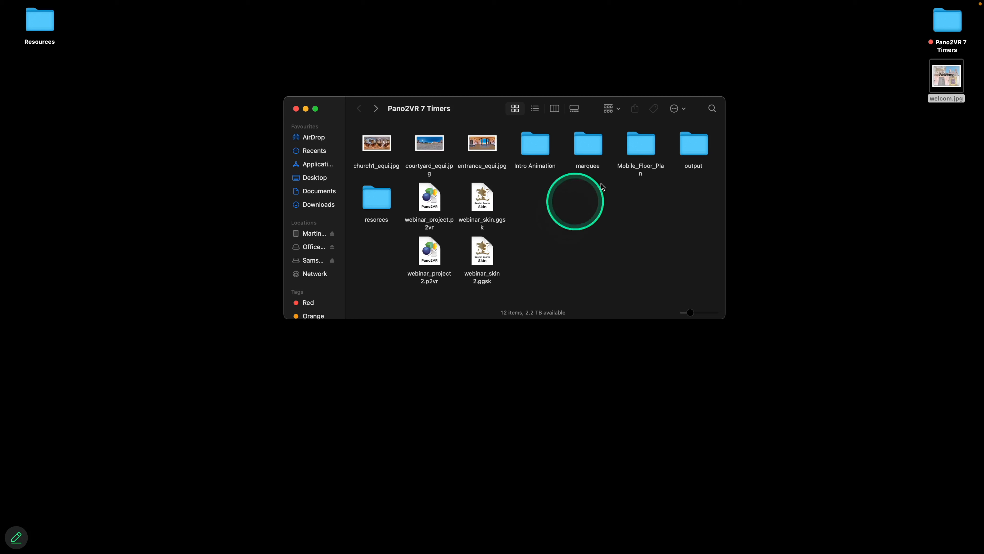
click(639, 153)
double_click(639, 153)
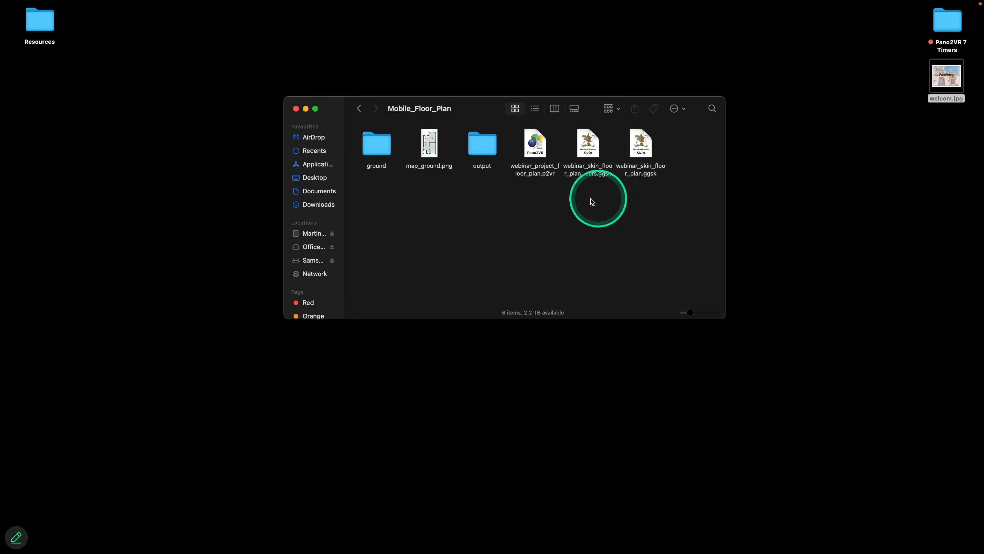
click(539, 155)
double_click(538, 154)
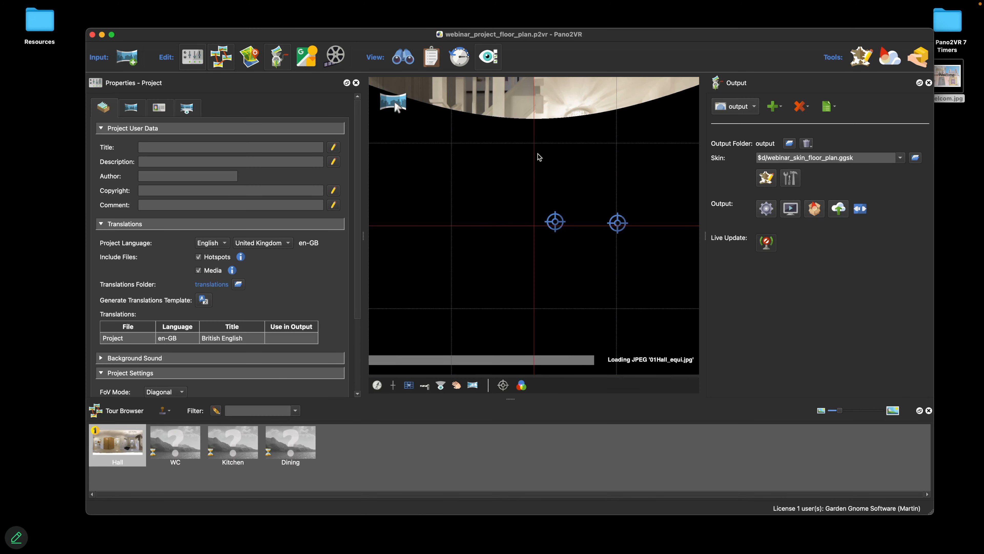
click(542, 171)
click(724, 229)
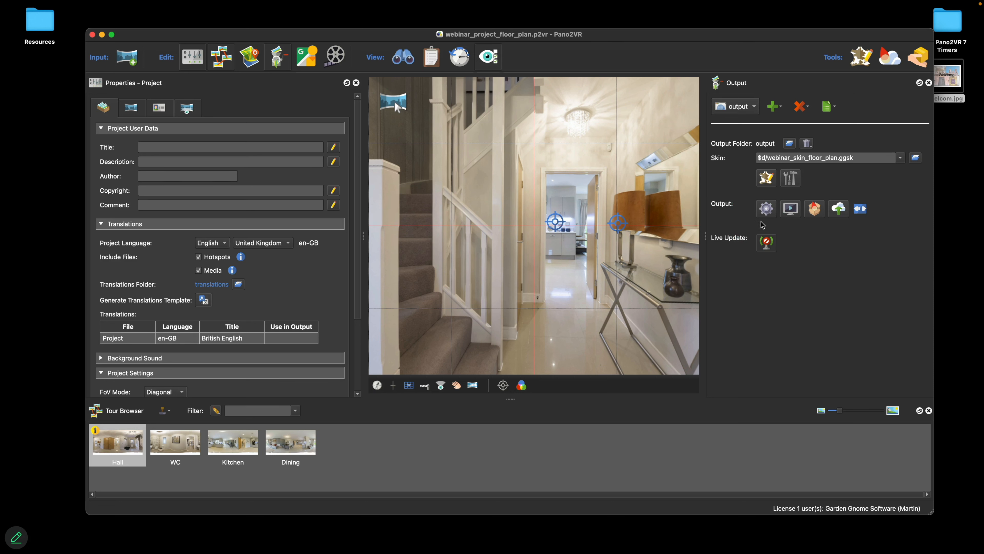
Open the floor plan tour's output in the browser, enter the Kitchen from the Hall, and look around towards the dining area
click(789, 210)
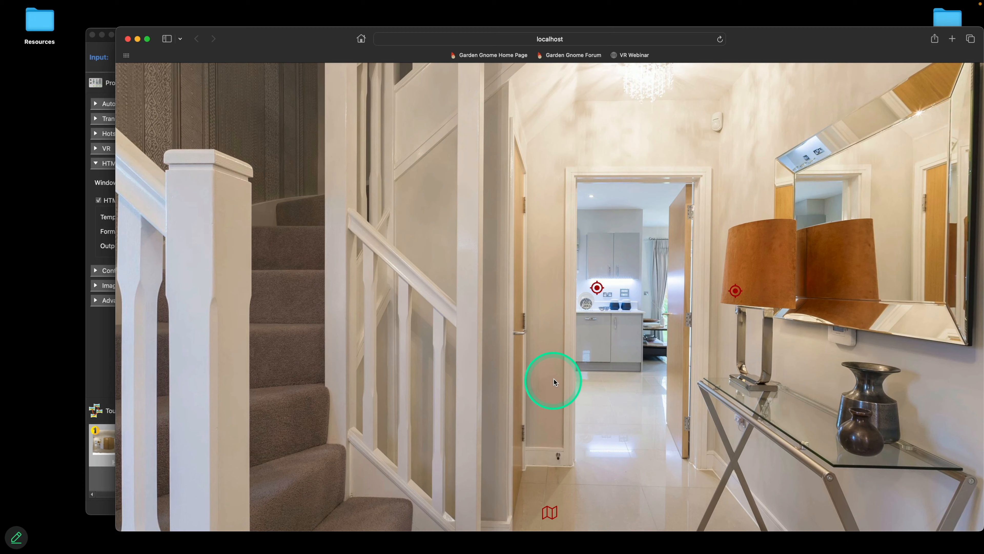
drag(771, 35, 754, 16)
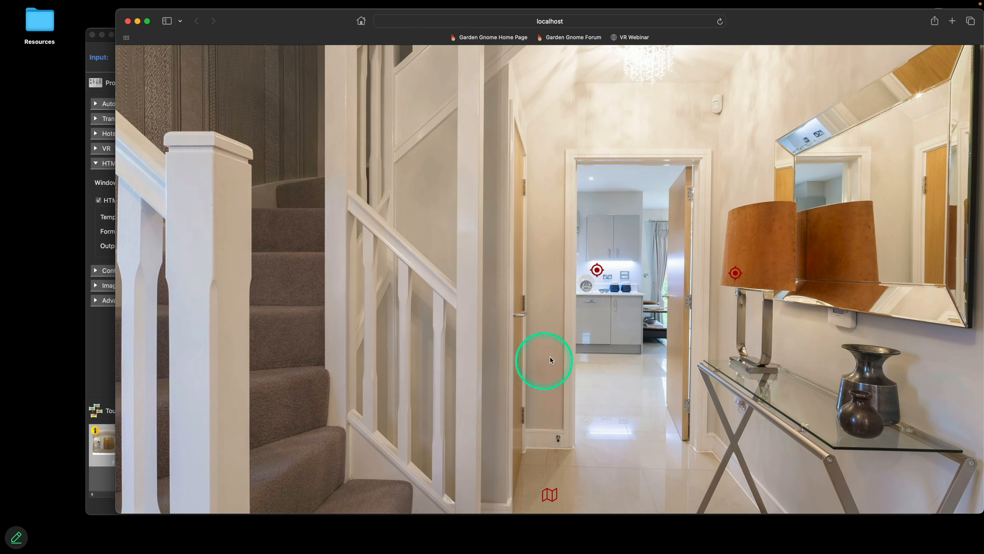
click(607, 279)
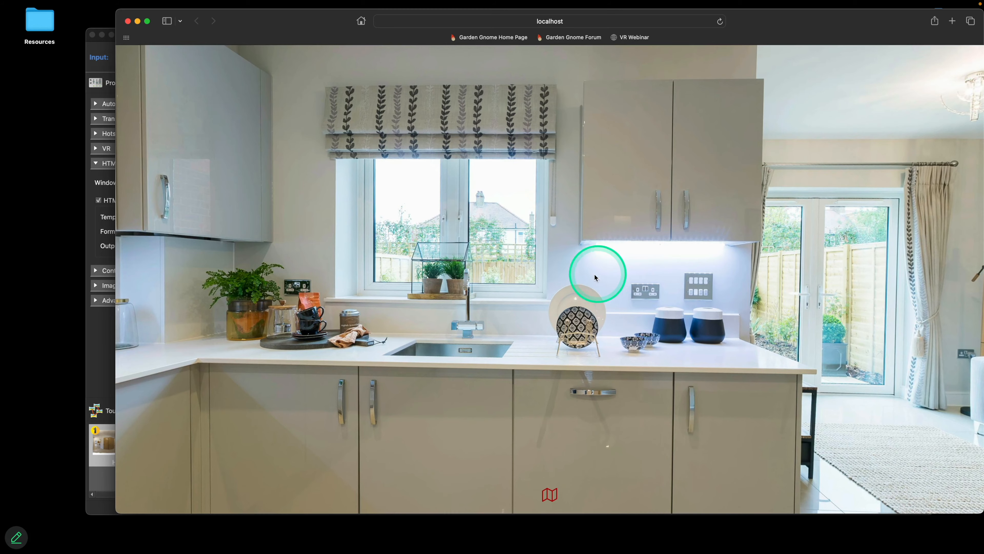
drag(745, 299, 577, 298)
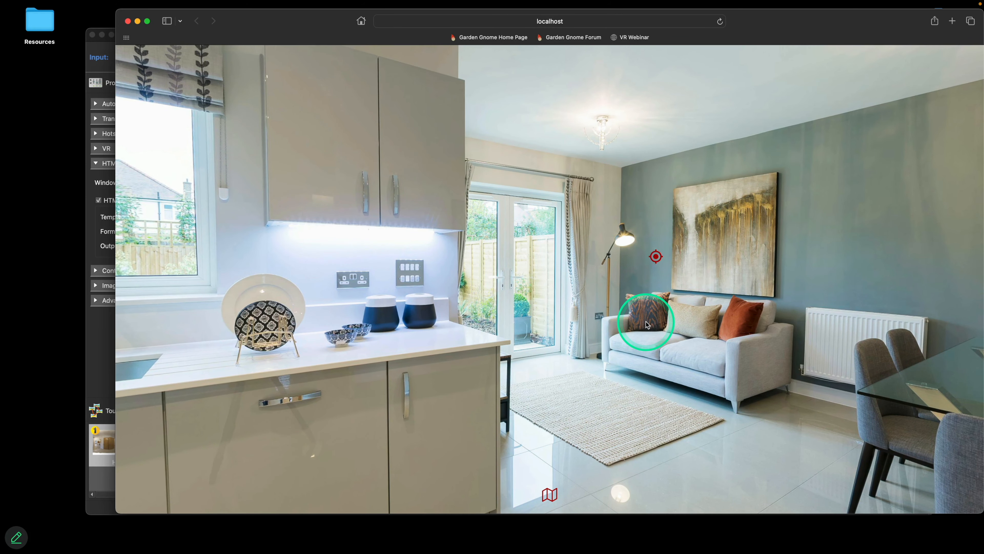
Open the floor plan in the tour, check the Kitchen and Dining pin previews, and close the browser preview
click(551, 495)
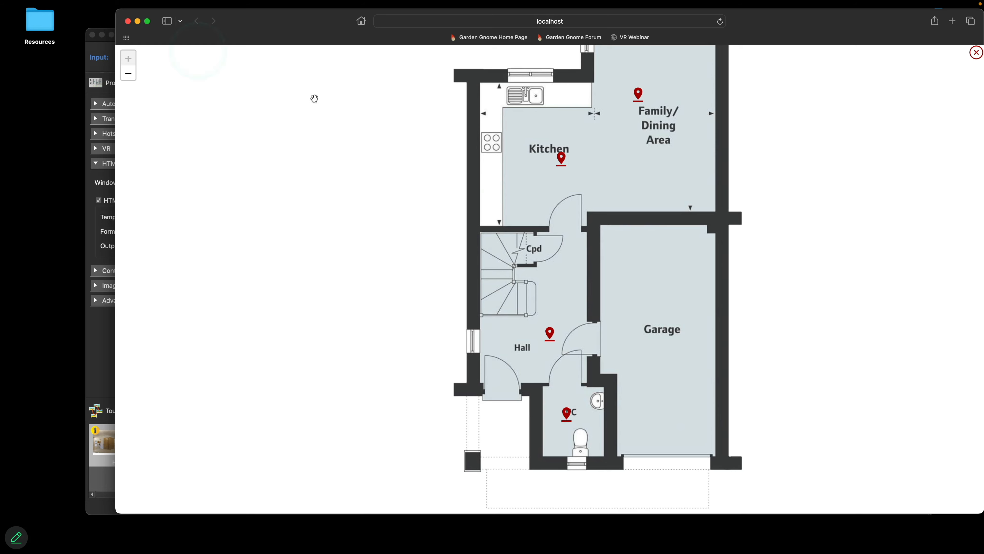
mouse_move(561, 162)
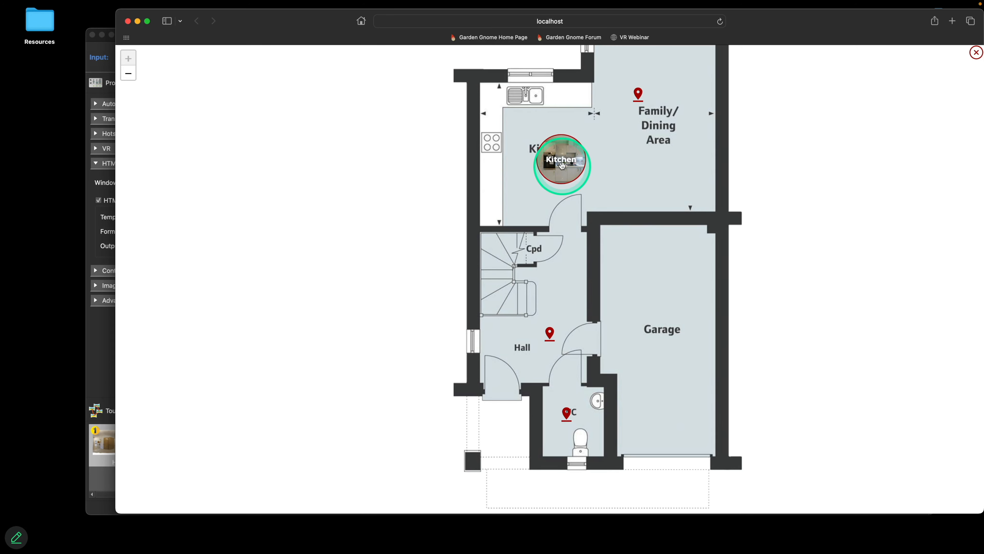
click(562, 162)
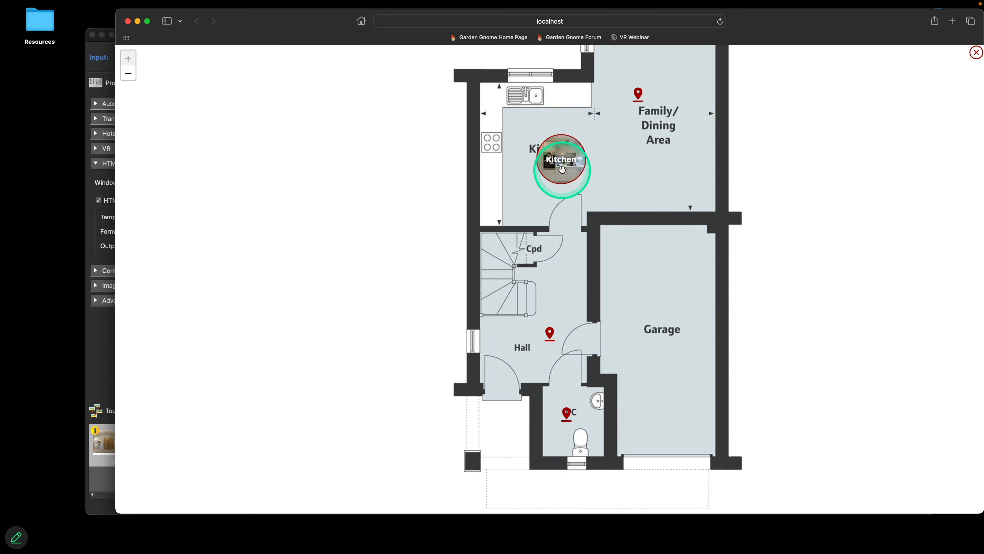
mouse_move(637, 94)
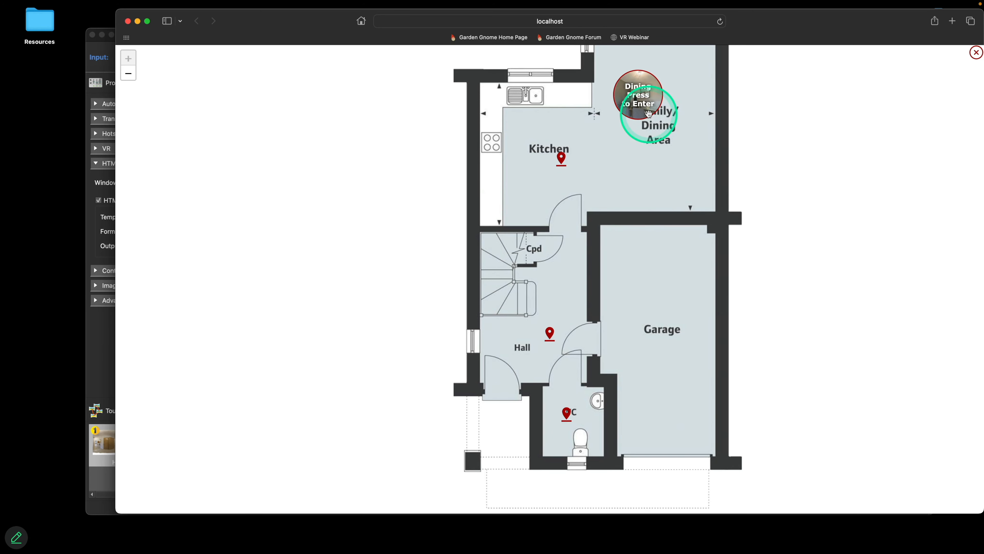
click(129, 24)
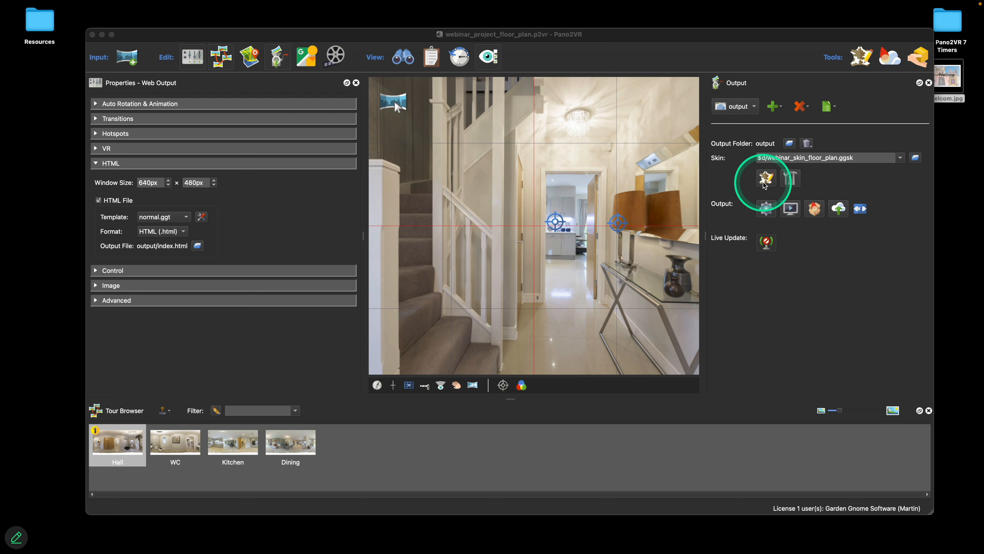
Review the timers folder and element tree of webinar_skin_floor_plan.ggsk in the skin editor, and close the editor
click(900, 159)
click(885, 173)
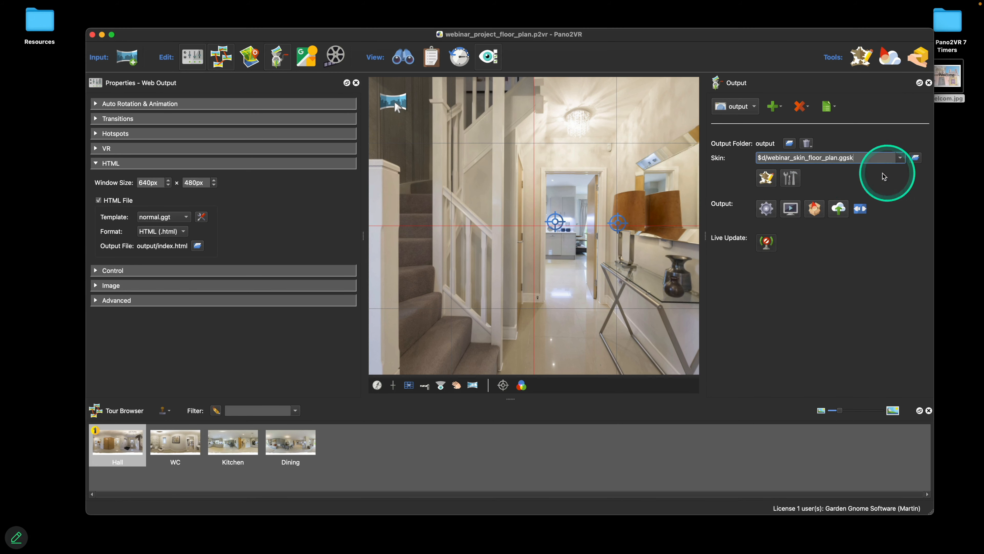
click(766, 176)
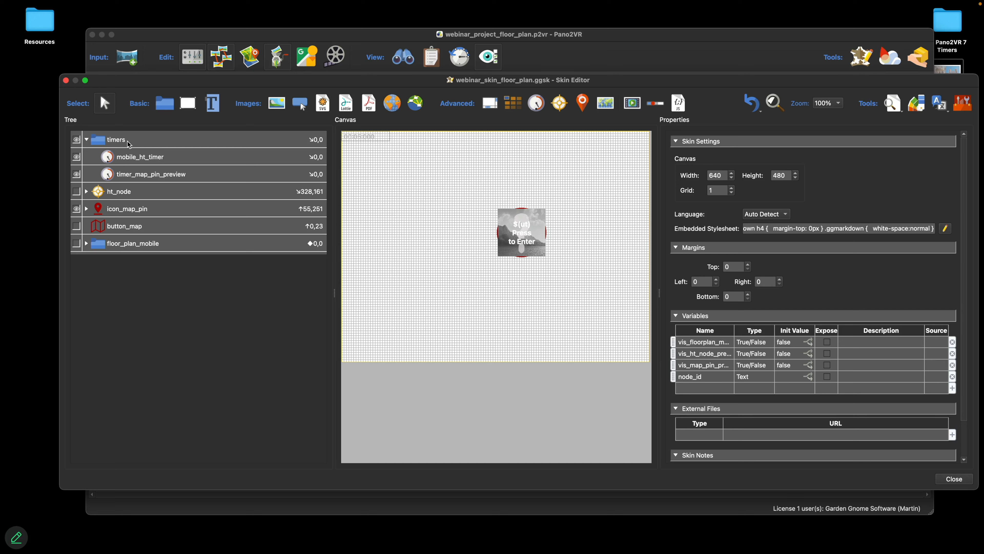
click(129, 196)
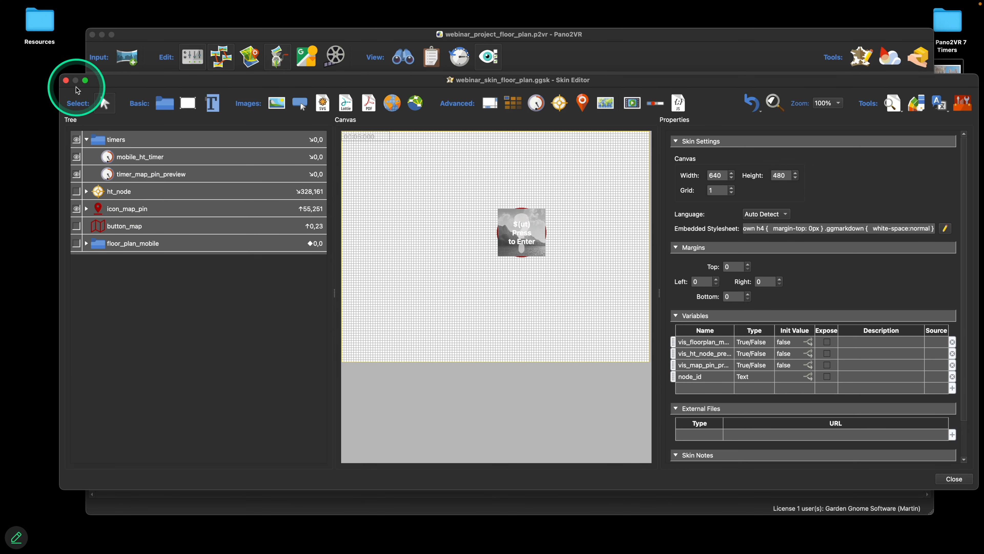
click(66, 80)
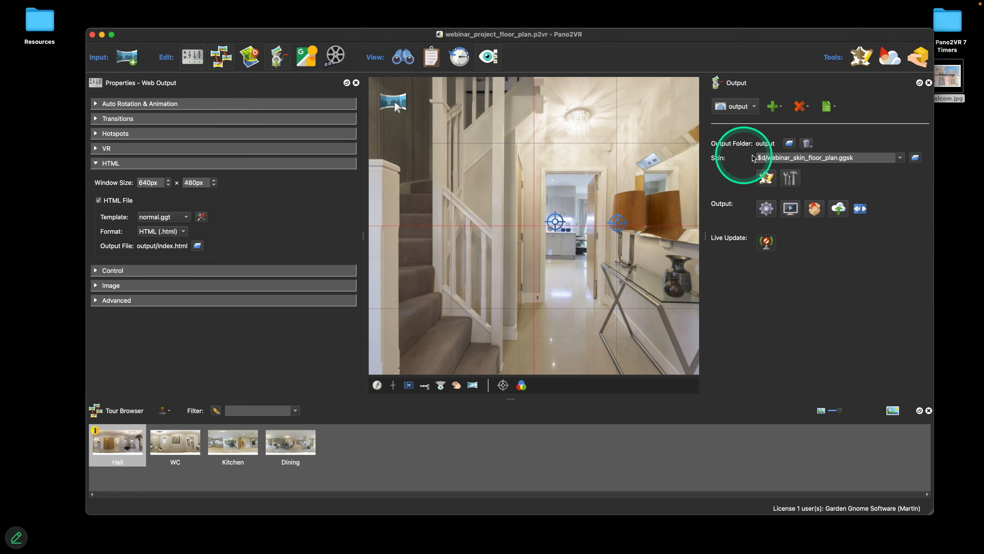
Assign the webinar_skin_floor_plan_child_timers.ggsk skin, regenerate the output with overwriting allowed, and close its browser preview
click(899, 158)
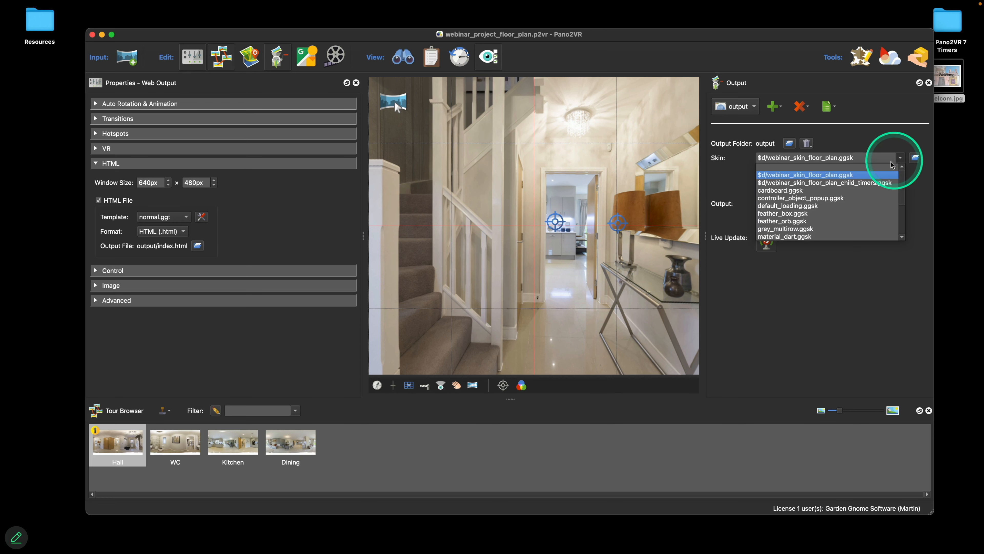
click(880, 183)
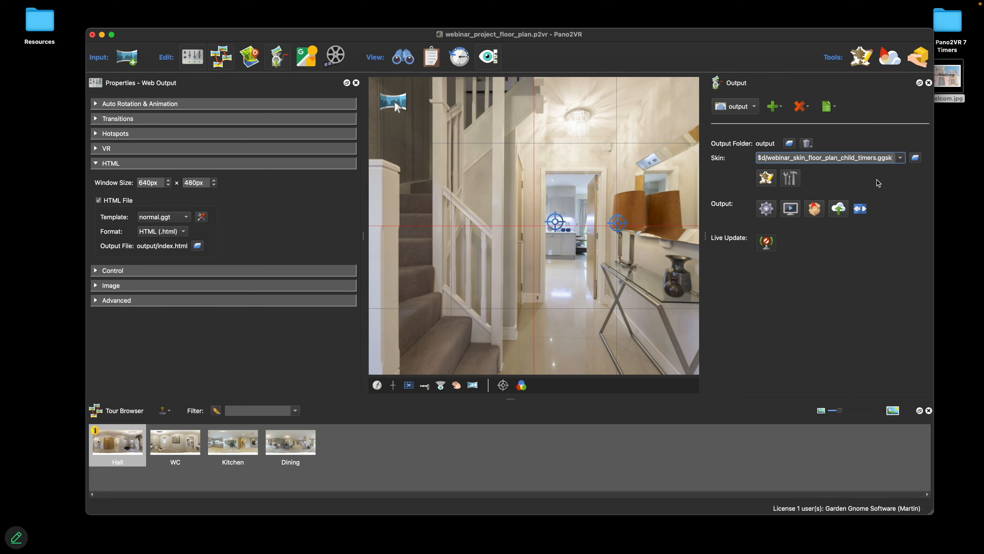
click(767, 210)
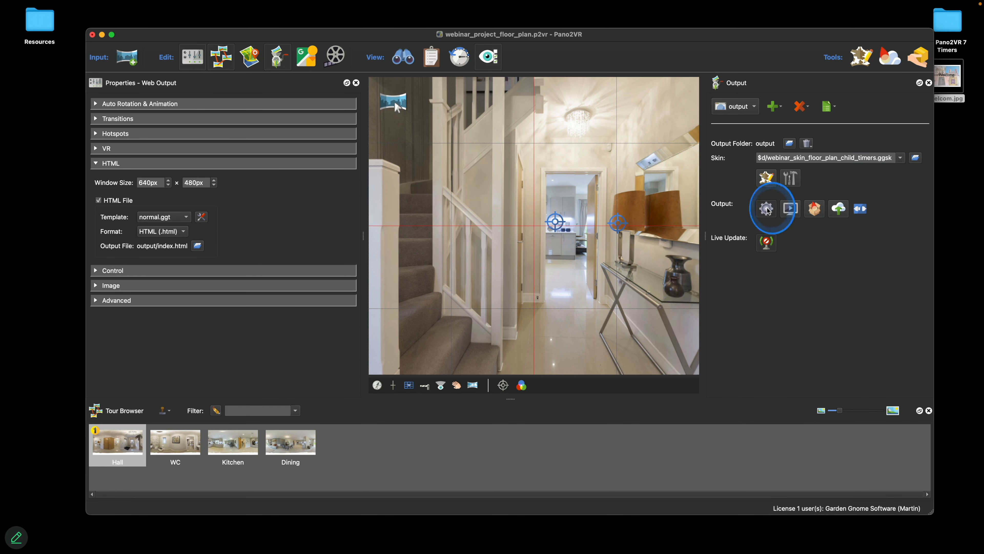
click(581, 286)
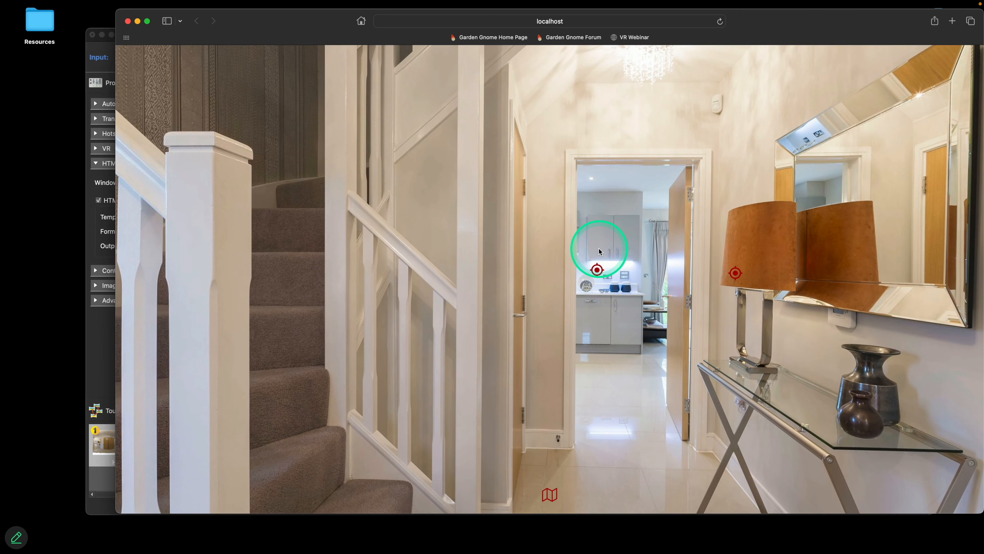
click(127, 21)
Switch back to the webinar_skin_floor_plan.ggsk skin, regenerate the output, and test the Kitchen and Dining map pins before closing the preview
click(898, 158)
click(872, 175)
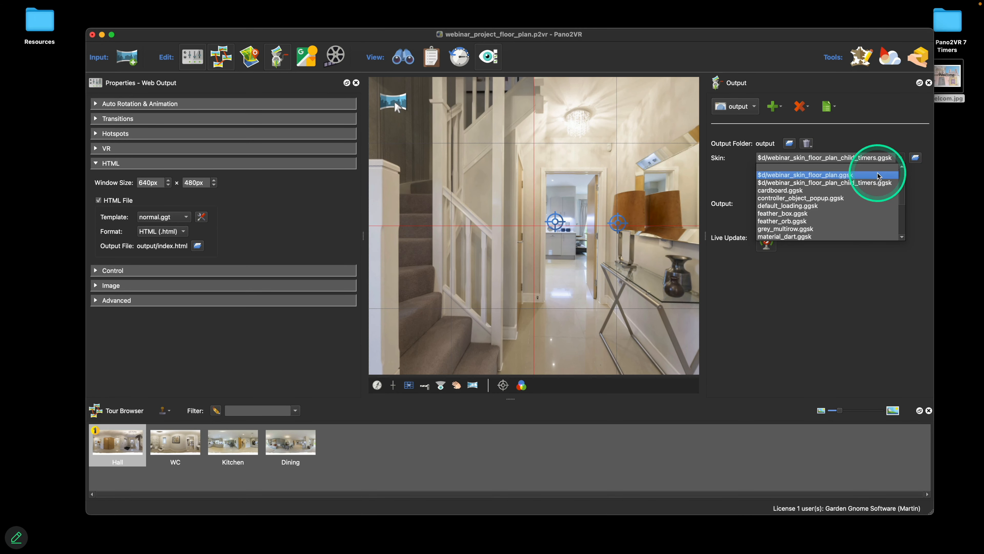
click(772, 212)
click(583, 282)
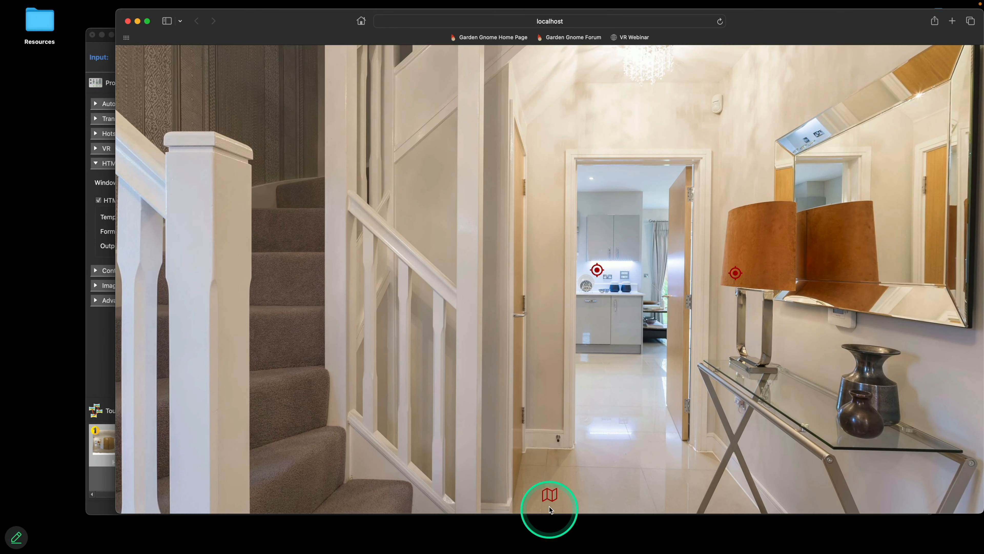
click(549, 494)
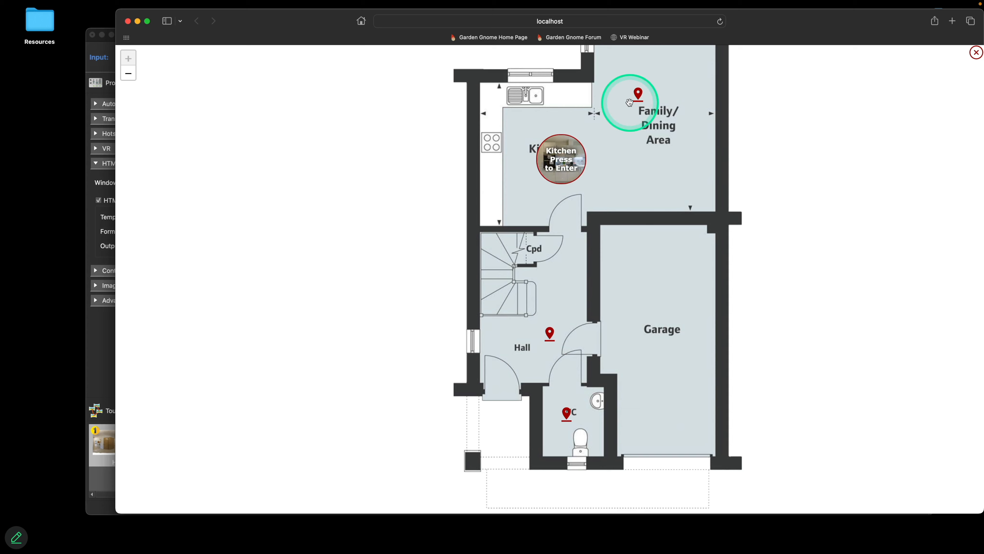
click(132, 21)
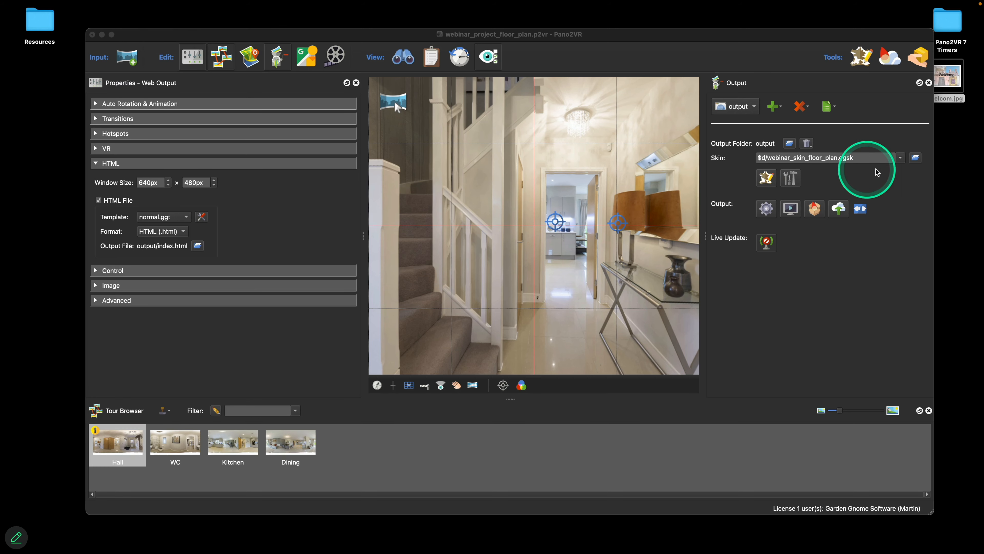
Set the output skin to webinar_skin_floor_plan_child_timers.ggsk and regenerate the output, overwriting pano.xml
click(900, 157)
click(885, 182)
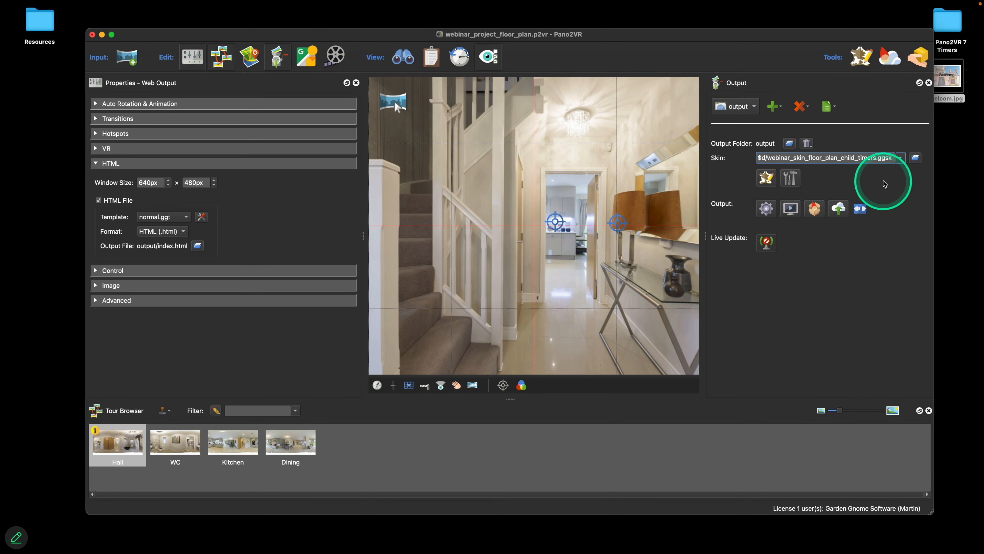
click(766, 209)
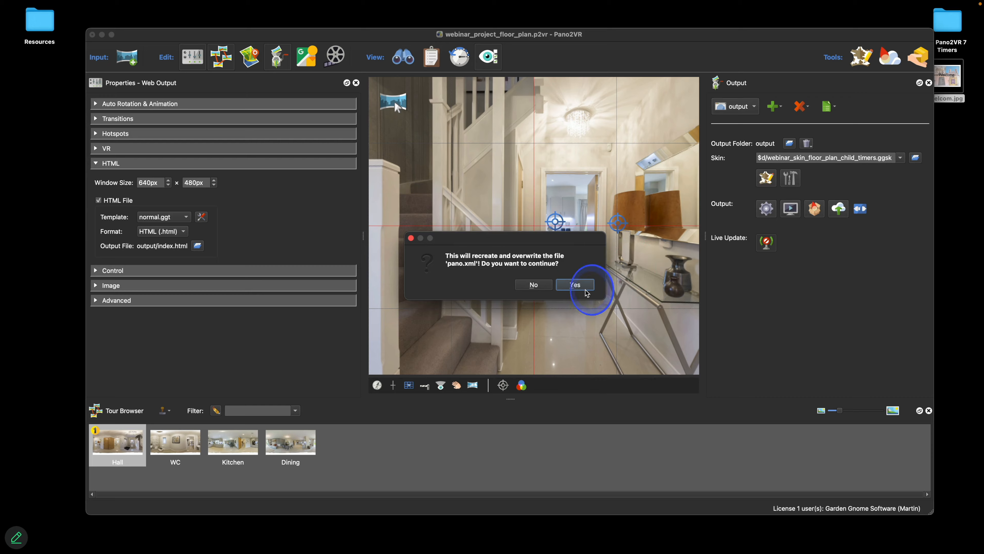
click(577, 286)
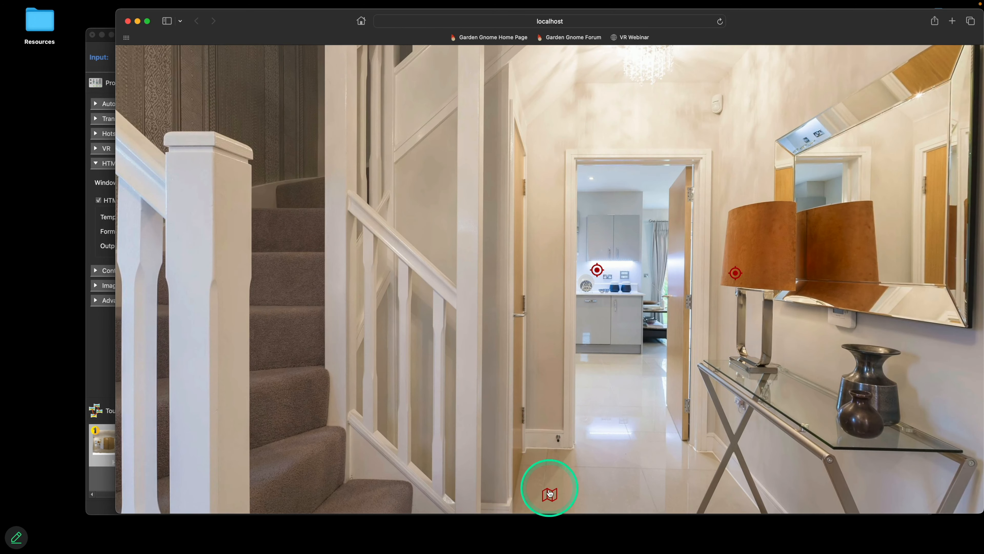
Open the floor plan in the regenerated tour, trigger the previews of several room pins in succession, and close the floor plan
mouse_move(550, 489)
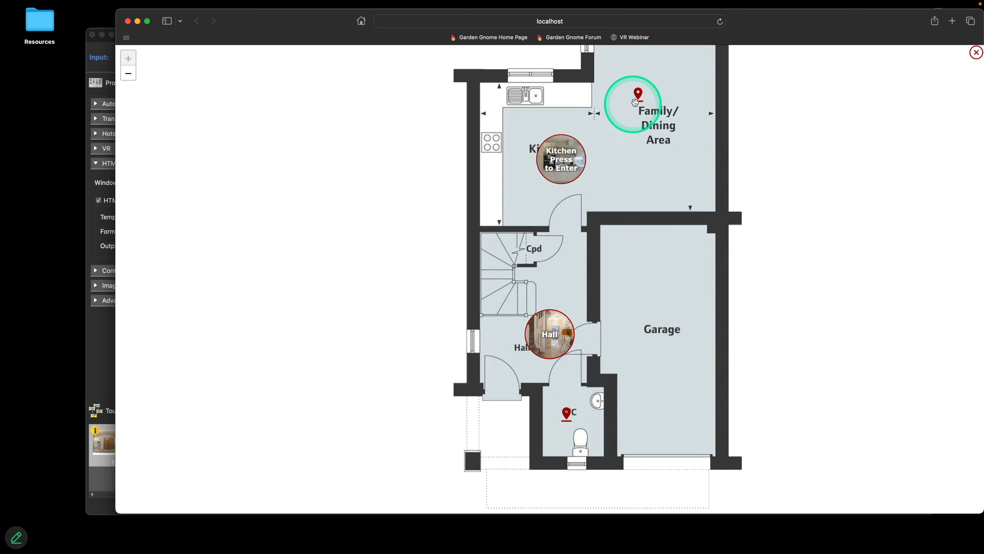
mouse_move(640, 95)
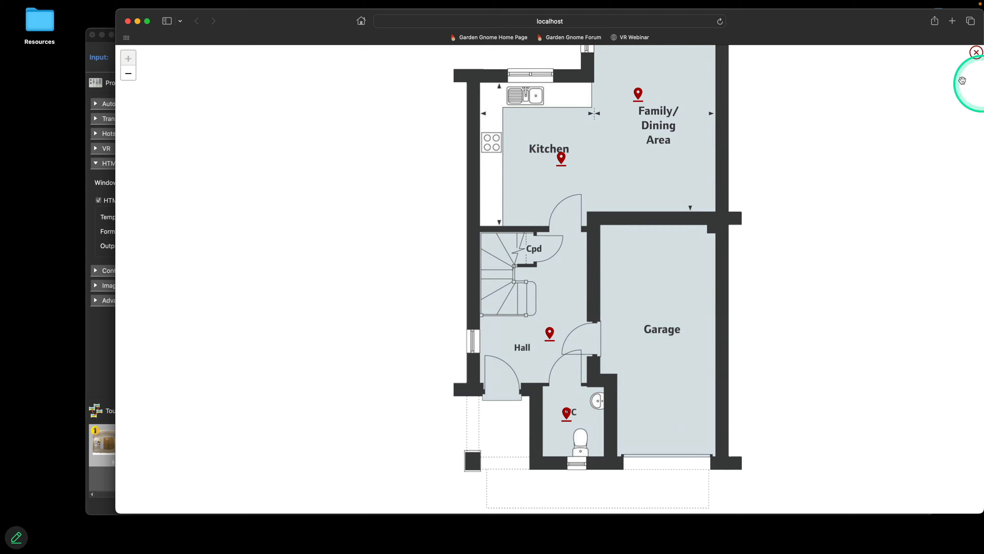
click(975, 53)
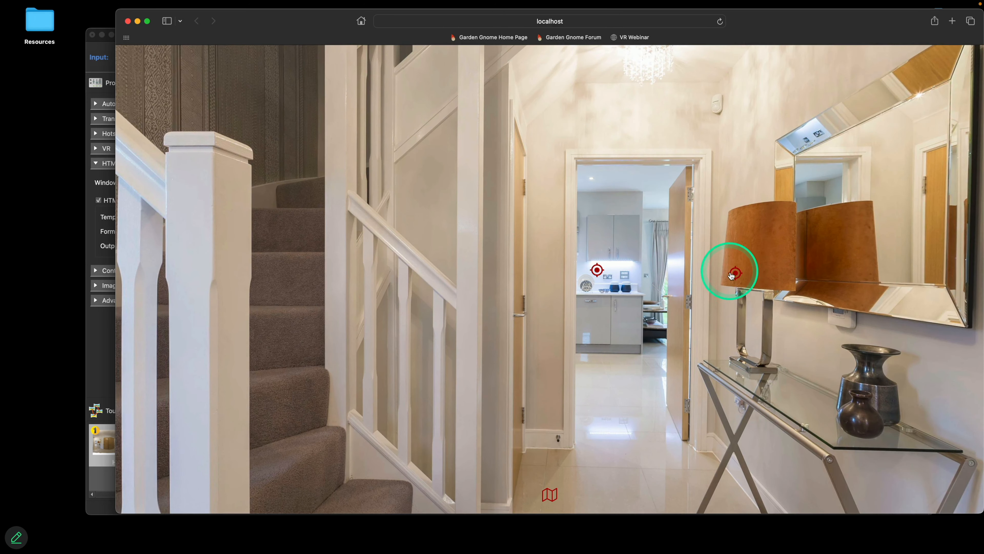
Test the Kitchen hotspot's preview in the Hall, enter the Kitchen through it, and look around the room
mouse_move(597, 273)
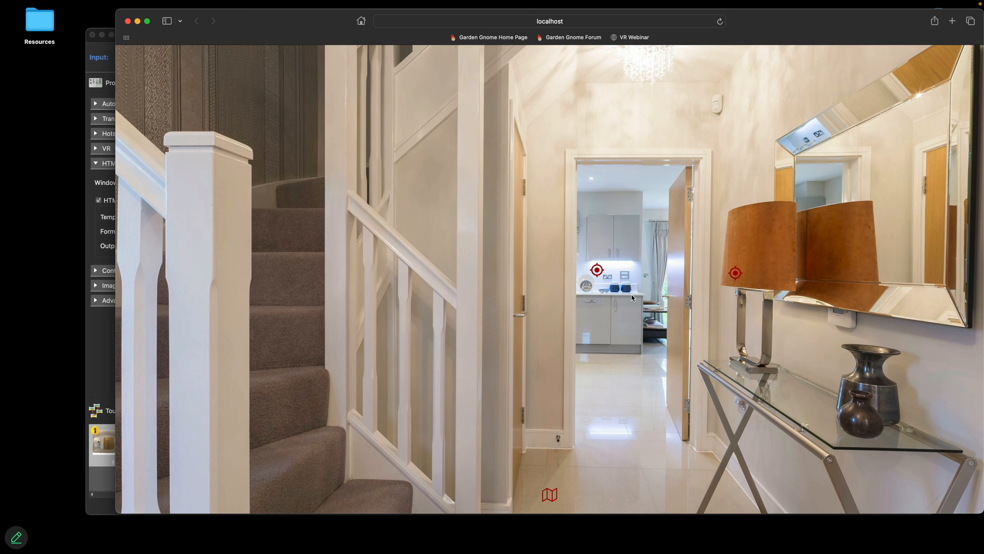
click(597, 272)
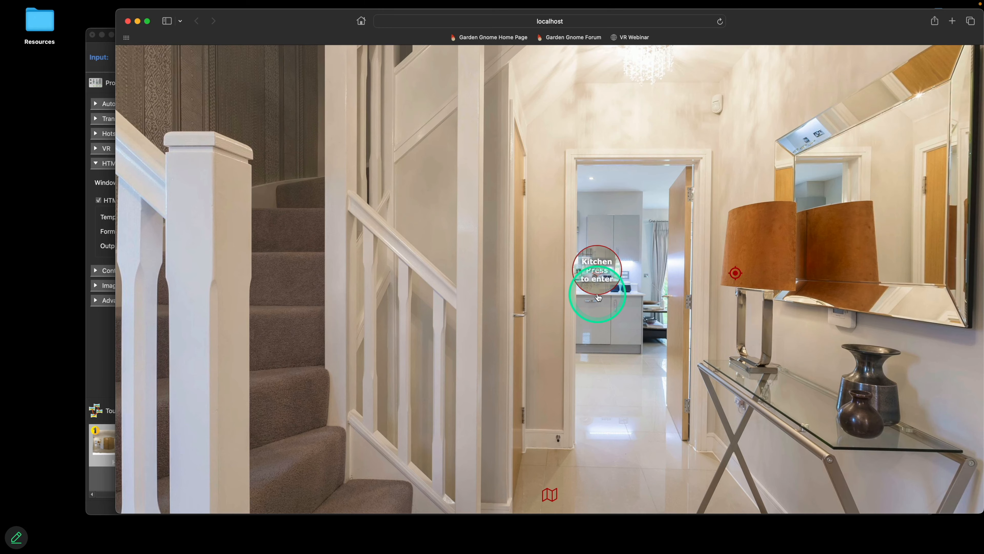
click(599, 278)
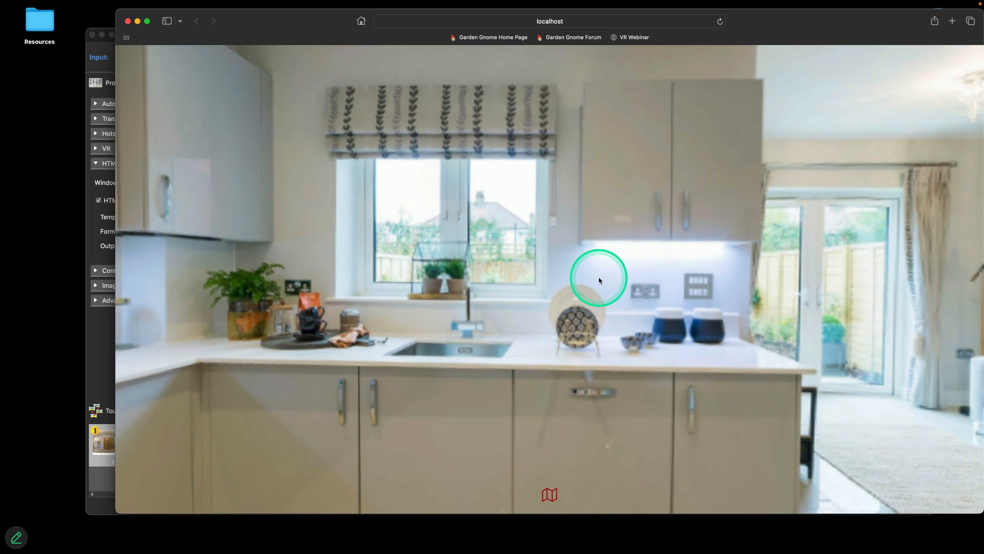
drag(599, 278, 581, 312)
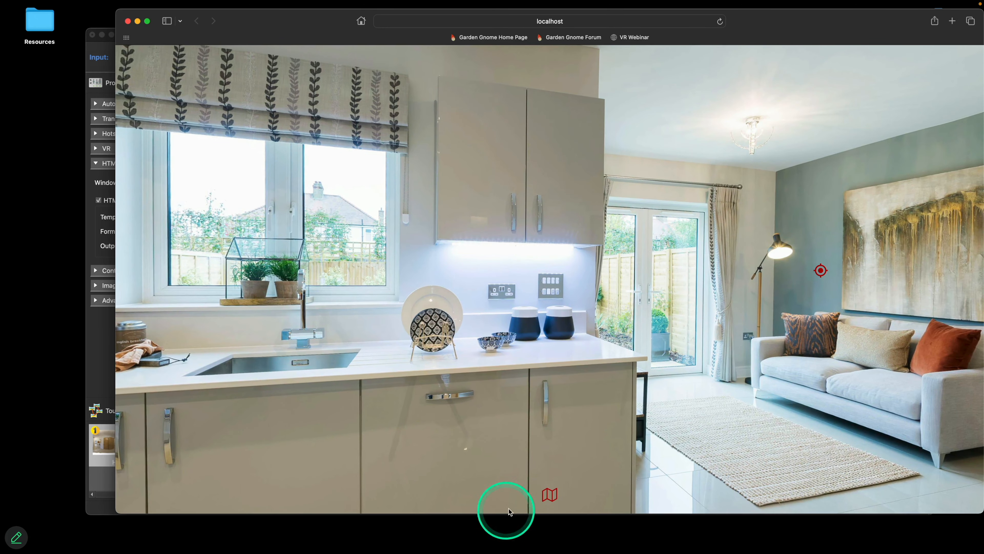
Open the floor plan, trigger the Kitchen and Dining pin previews, enter the Dining room from its pin, and close the tour preview
click(550, 494)
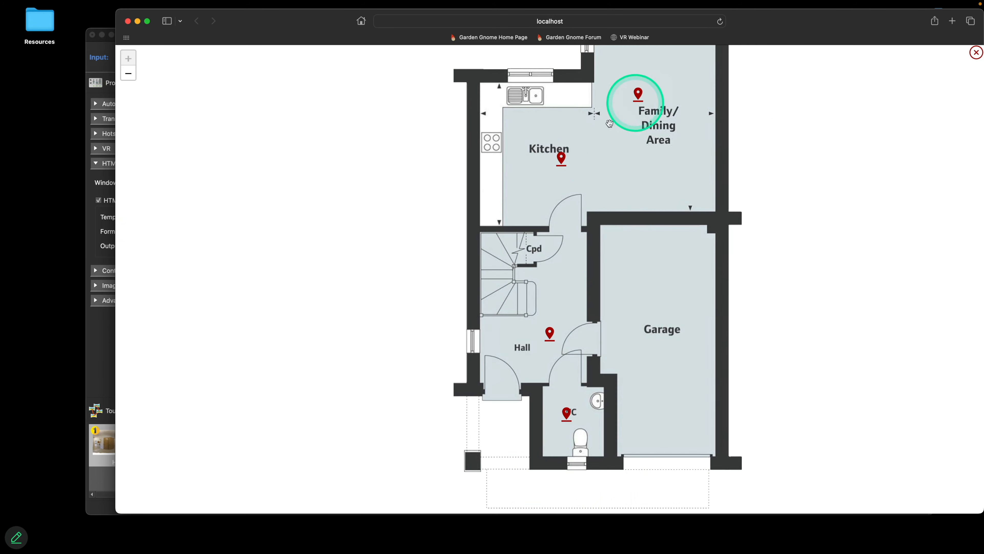
click(562, 158)
click(638, 95)
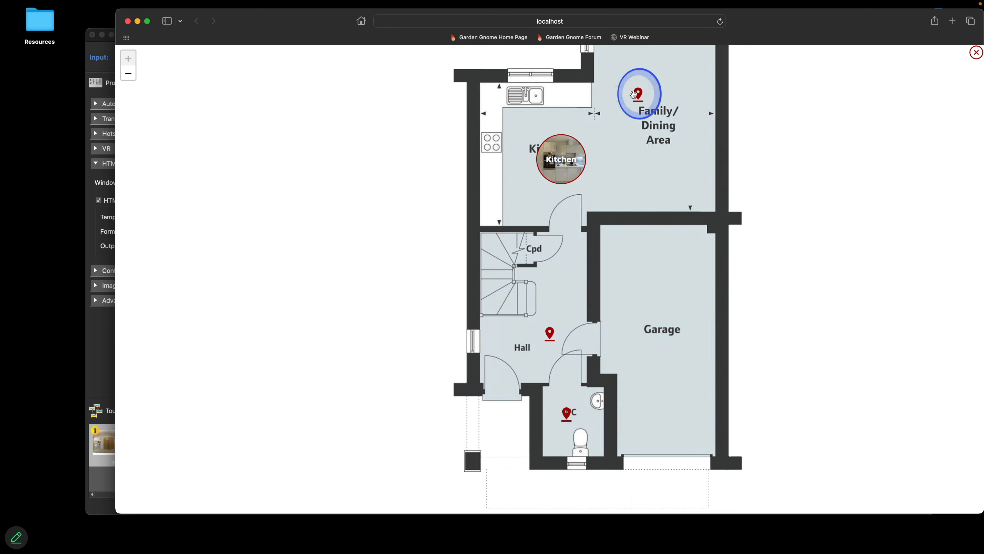
click(641, 92)
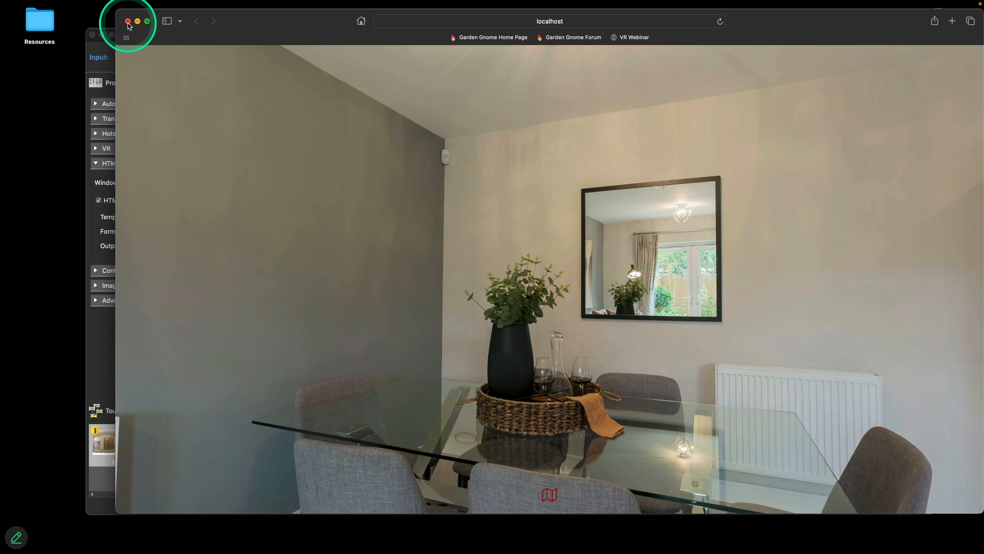
click(128, 21)
Open webinar_skin_floor_plan_child_timers.ggsk in the Skin Editor and briefly check its live preview
click(765, 179)
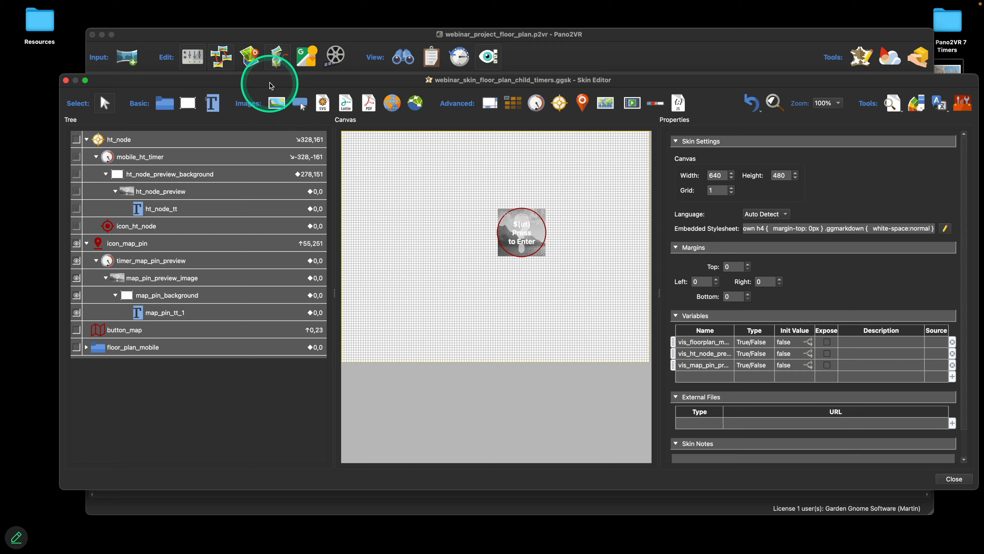
drag(270, 82, 300, 65)
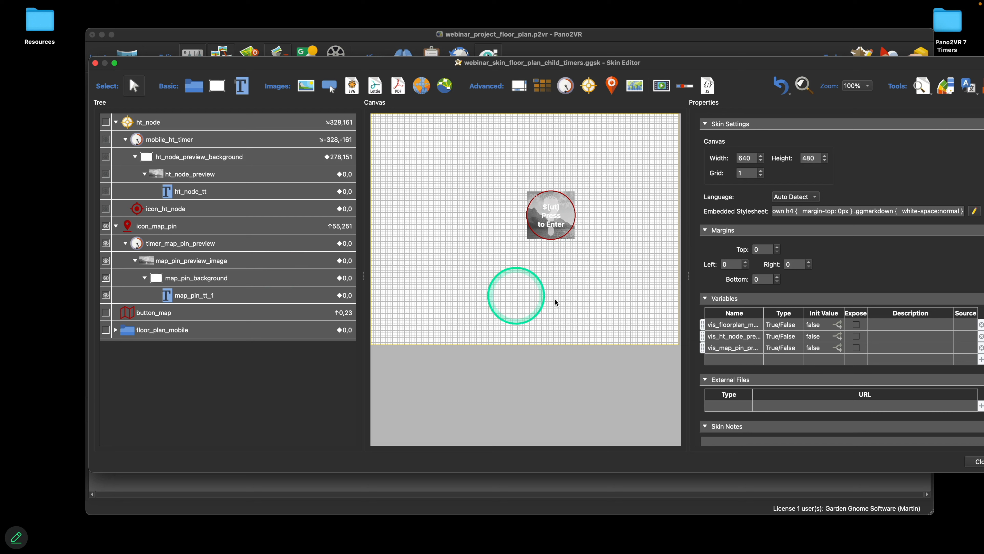
click(920, 89)
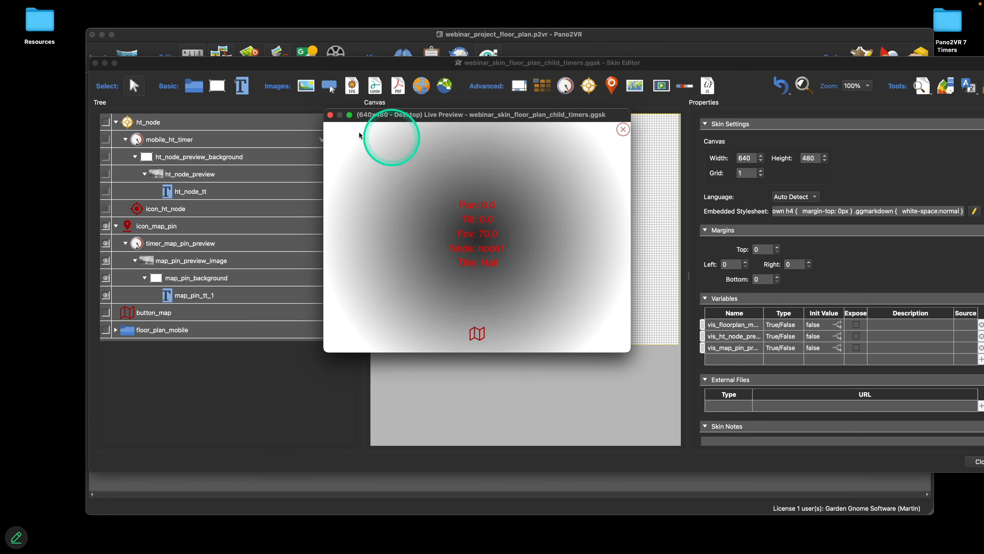
click(329, 114)
Regenerate the tour output with the child timers skin and confirm the generation
drag(158, 64, 153, 64)
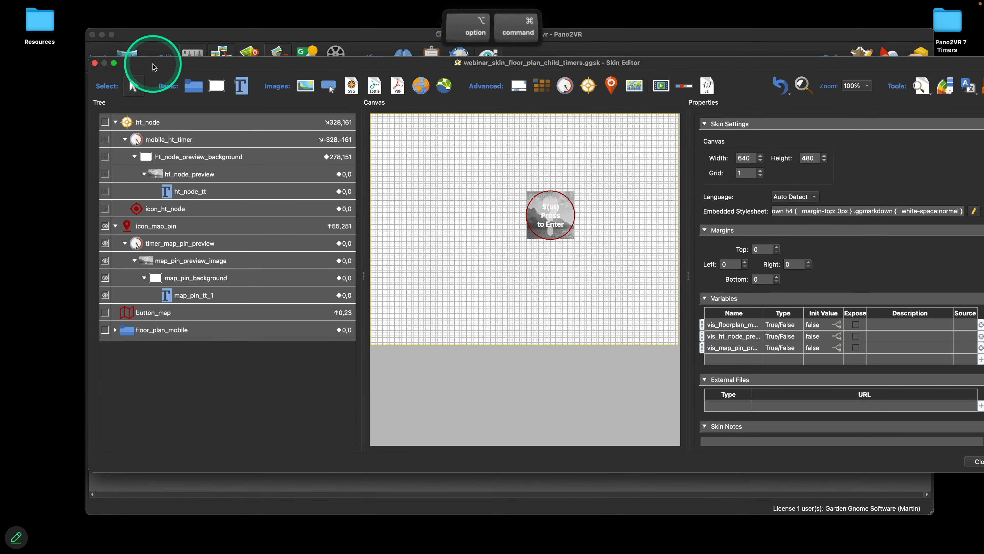
key(alt+super+g)
key(Return)
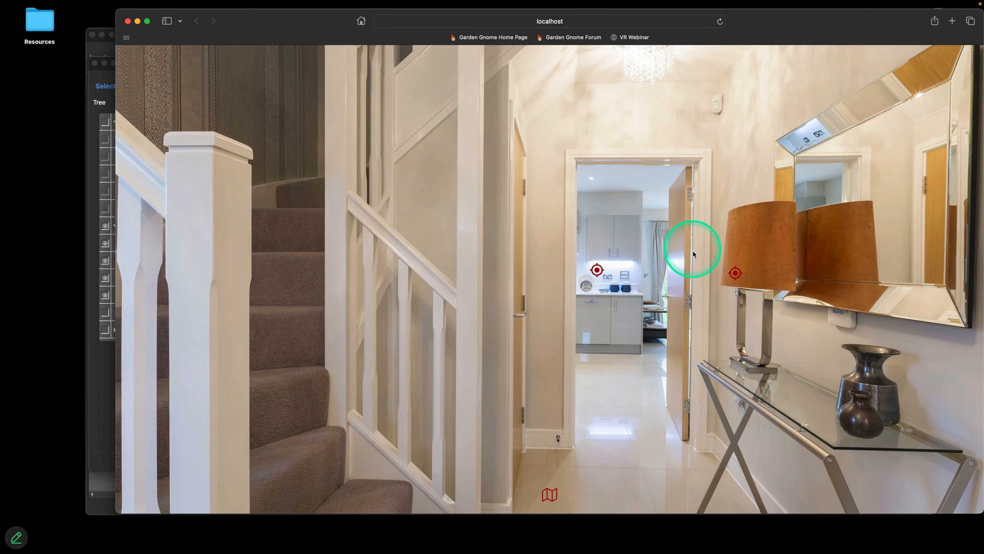
Test the Kitchen and Dining pin previews on the regenerated tour's floor plan, then close the tour and return to the skin
click(554, 497)
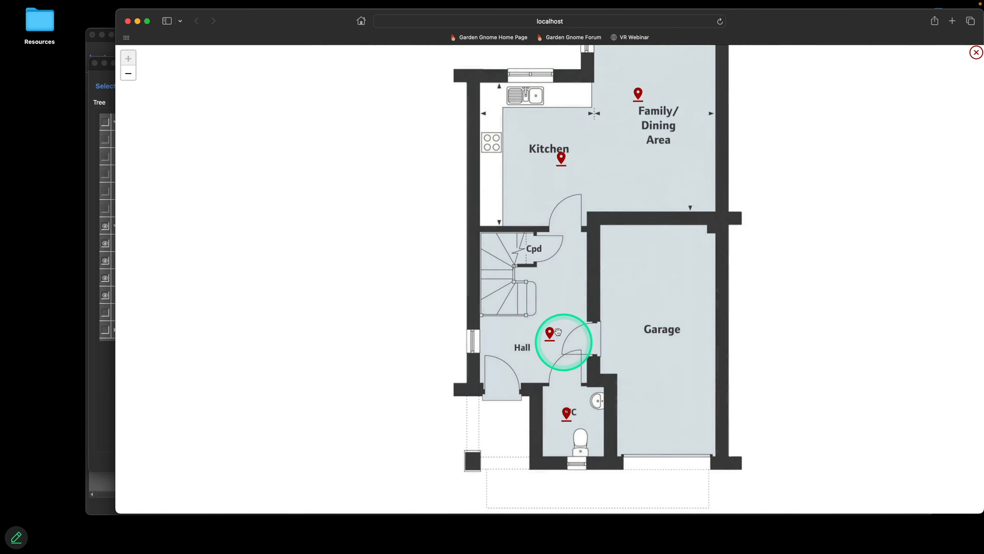
click(560, 156)
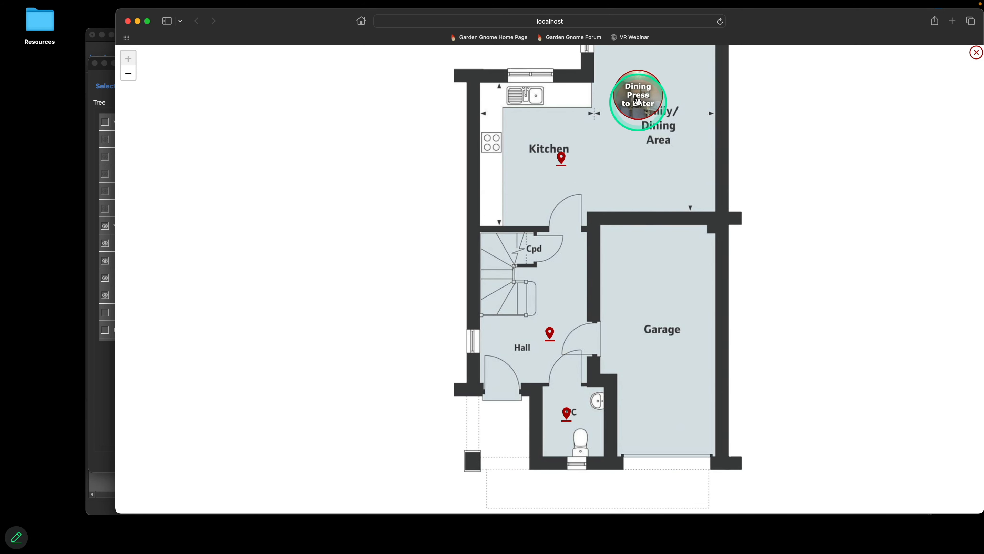
click(638, 102)
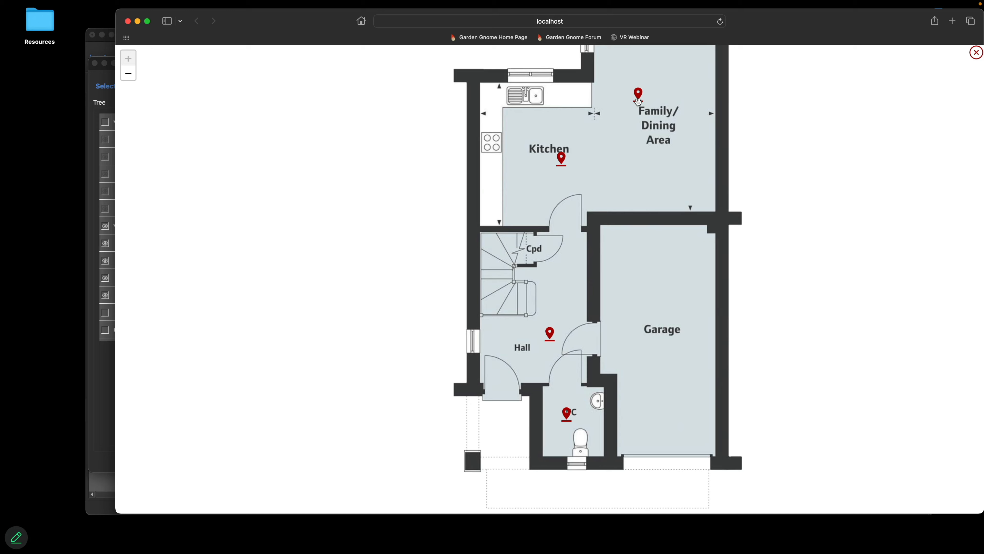
drag(254, 26, 207, 38)
click(45, 37)
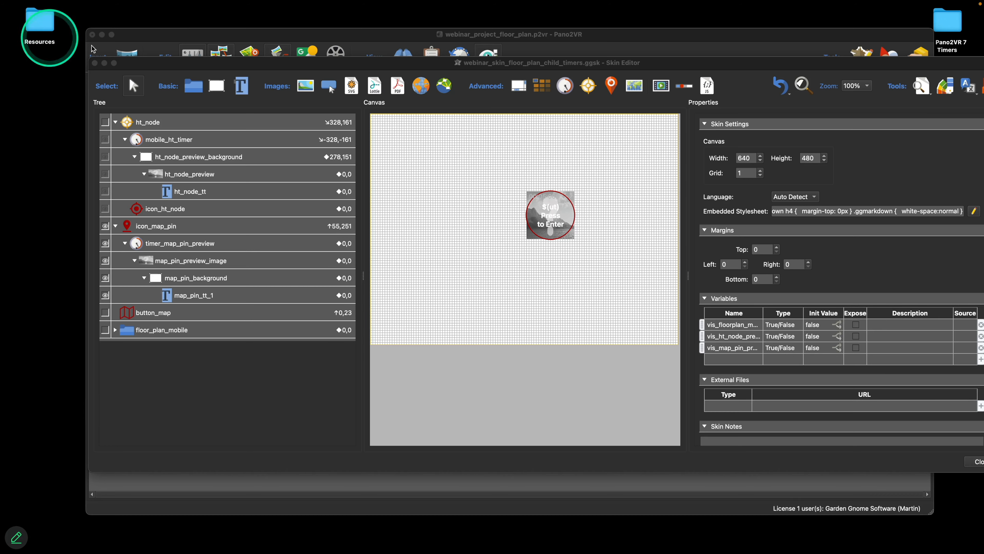
click(184, 56)
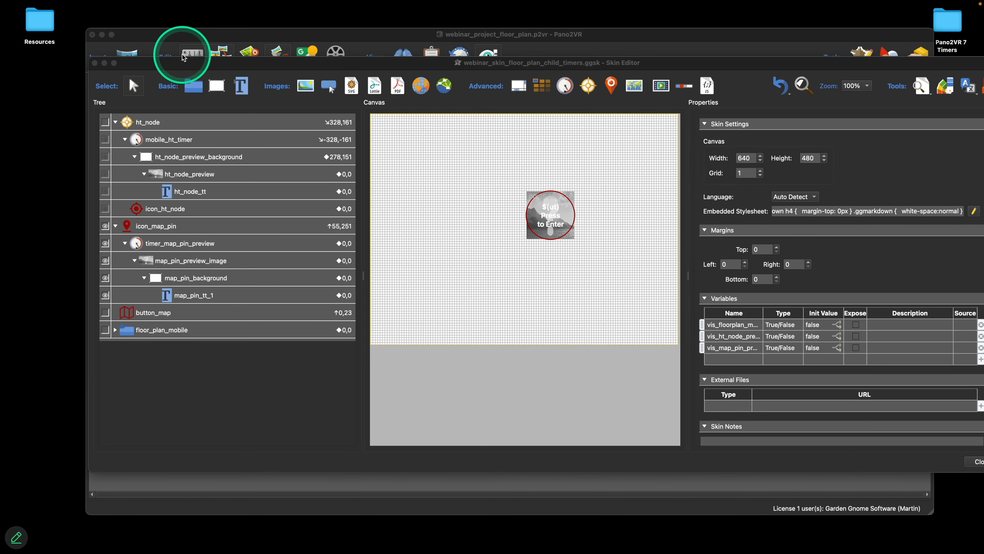